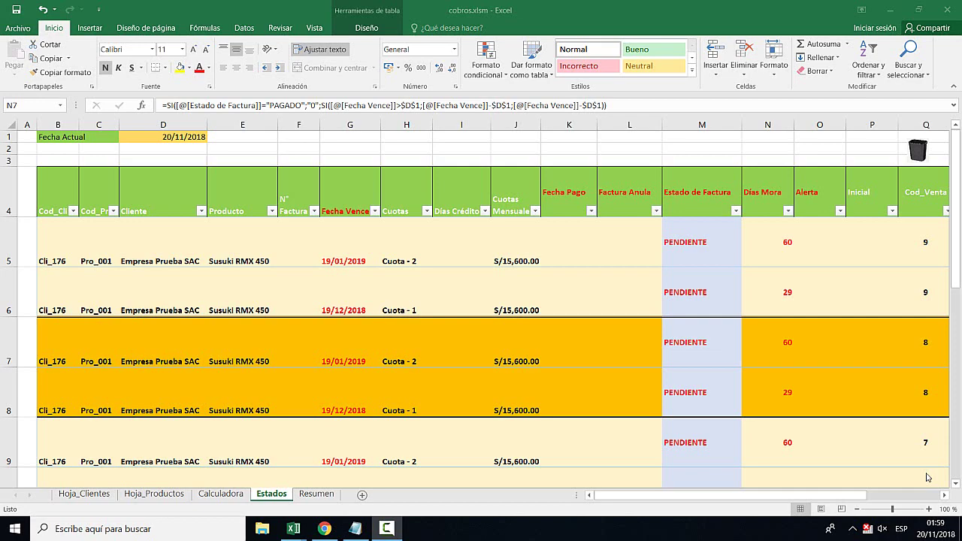
Step: Expand the Parte VII tutorial's YouTube description to list links to parts 1–7, then return to cobros.xlsm
left_click(323, 528)
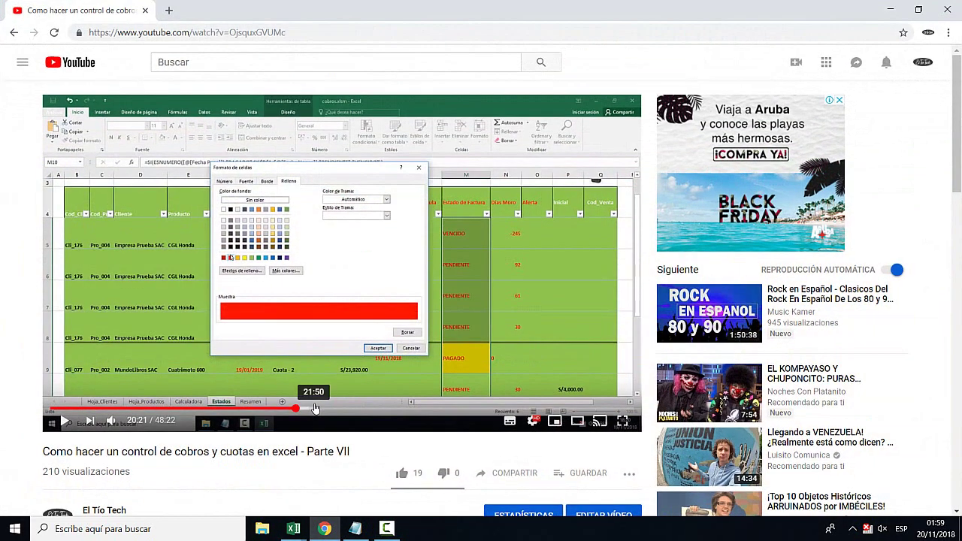
scroll(134, 445, "down", 5)
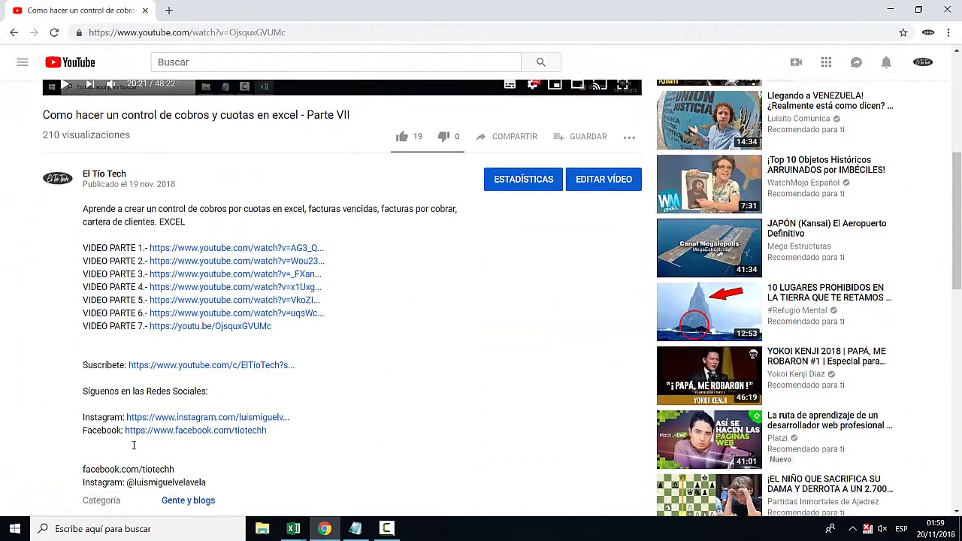
scroll(133, 445, "down", 2)
left_click(115, 359)
scroll(132, 331, "up", 3)
scroll(126, 302, "up", 1)
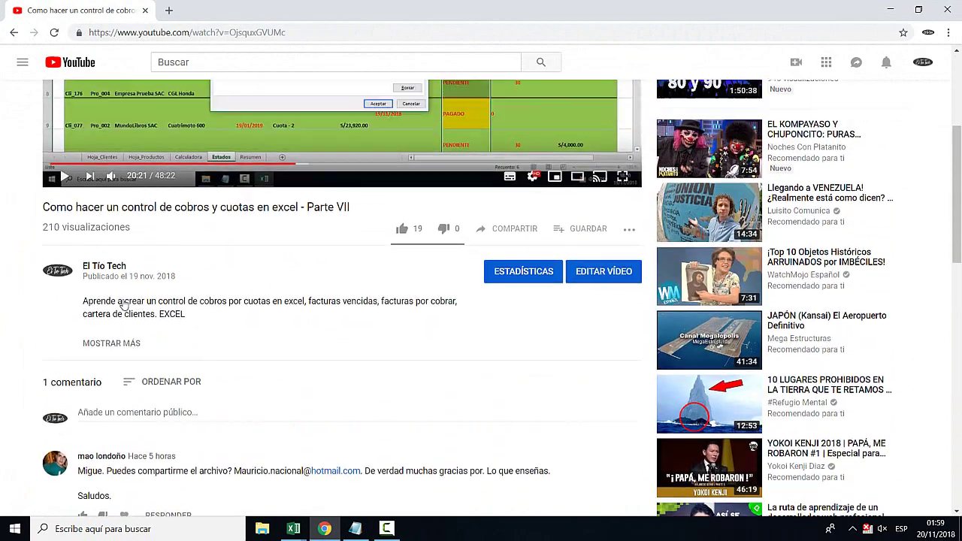
scroll(124, 304, "up", 1)
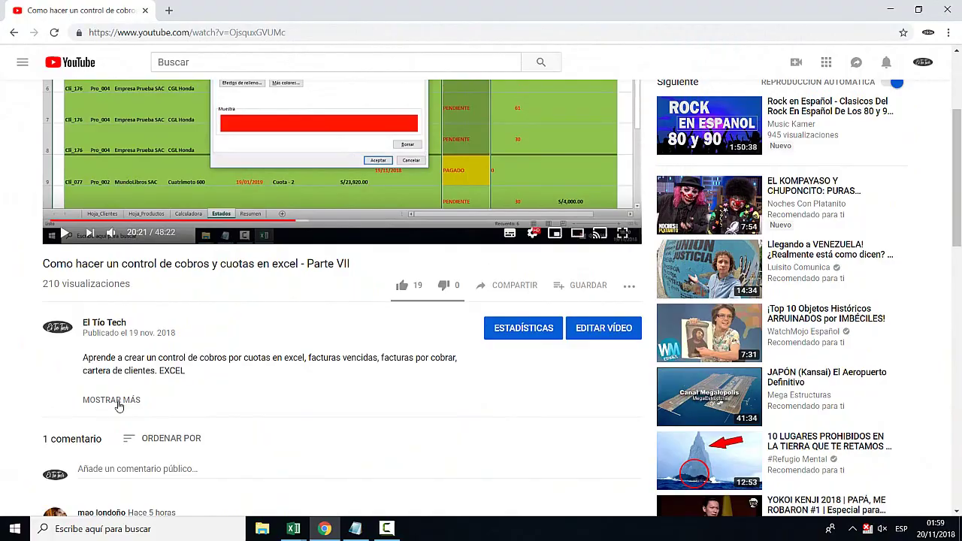
key("super+plus")
left_click(119, 399)
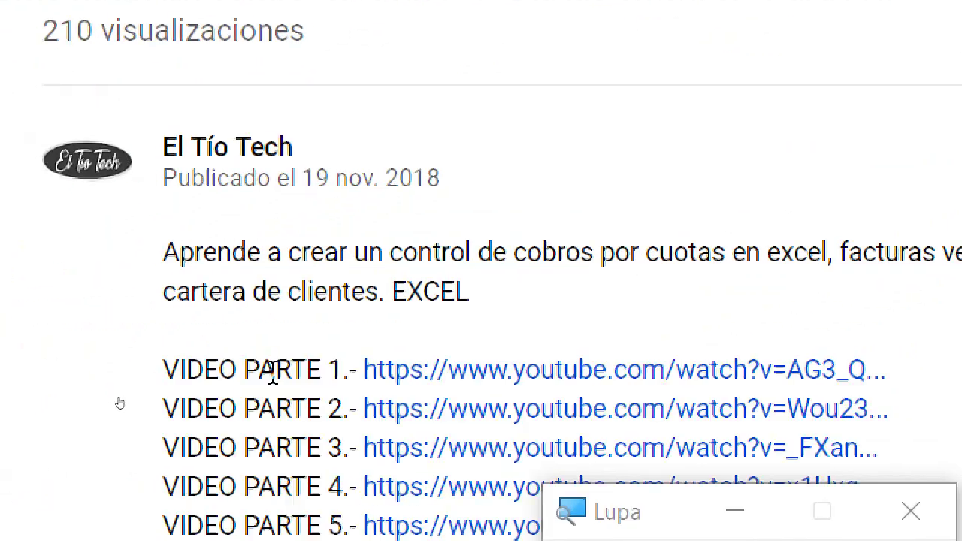
key("super+Escape")
scroll(161, 404, "down", 1)
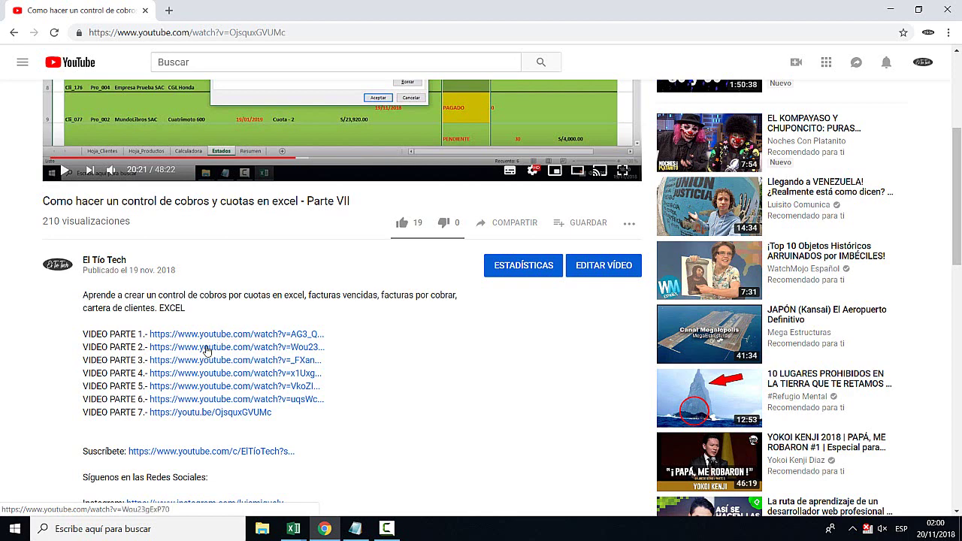
left_click(293, 528)
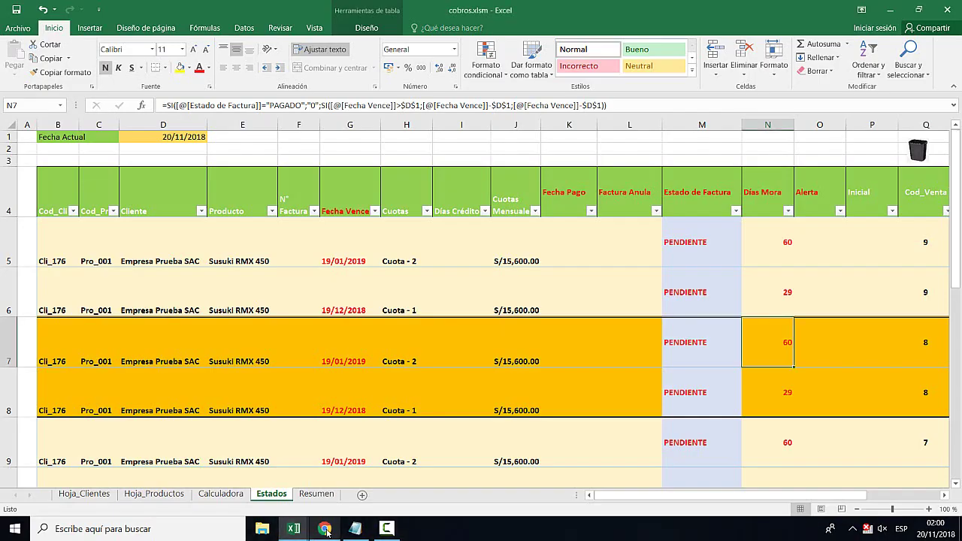
Step: Check the 19/01/2019 due date on Estados, then review rows 4–5 of the Resumen summary table
left_click(371, 398)
left_click(369, 358)
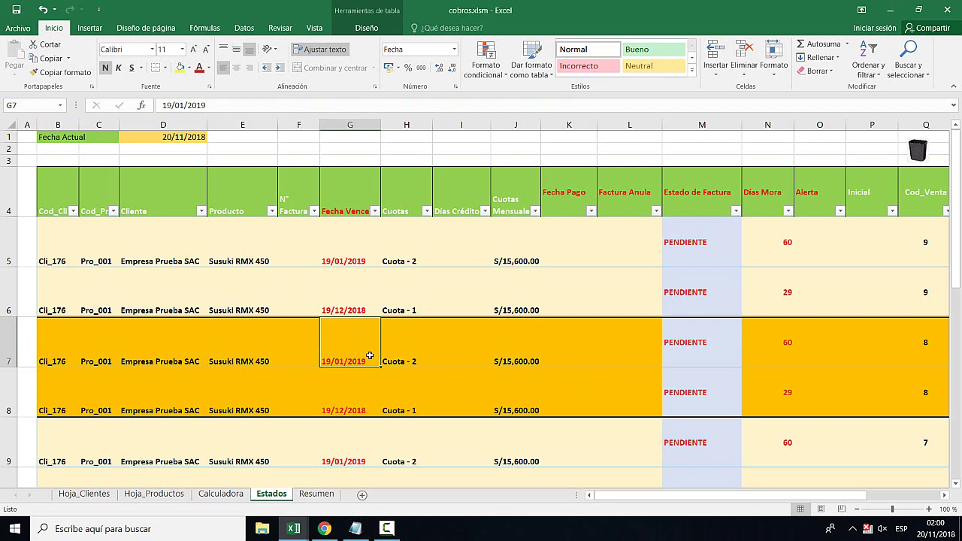
left_click(315, 493)
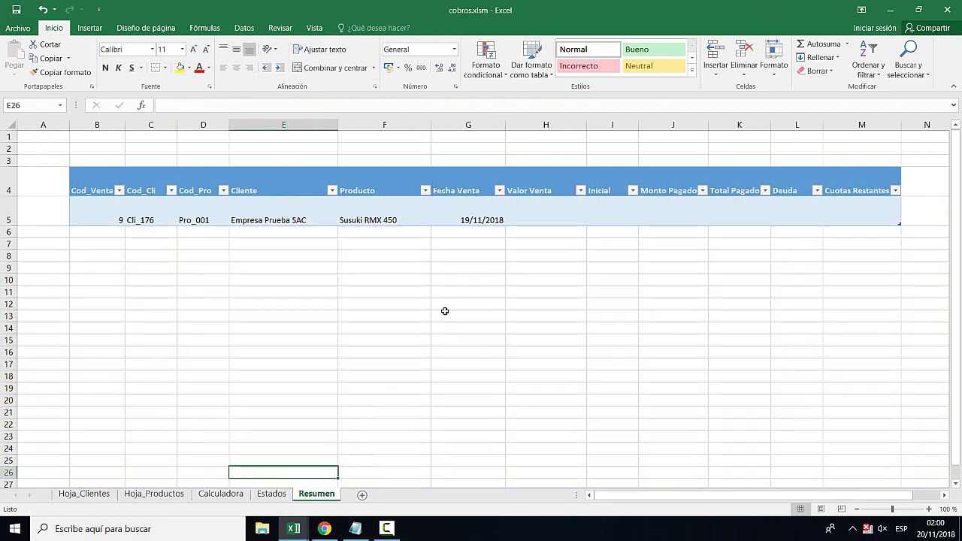
left_click(128, 252)
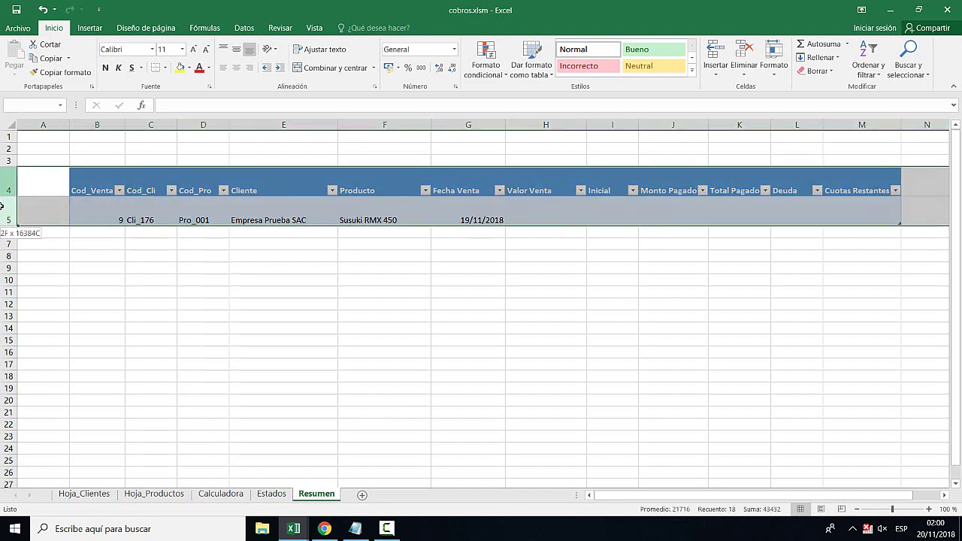
left_click(164, 277)
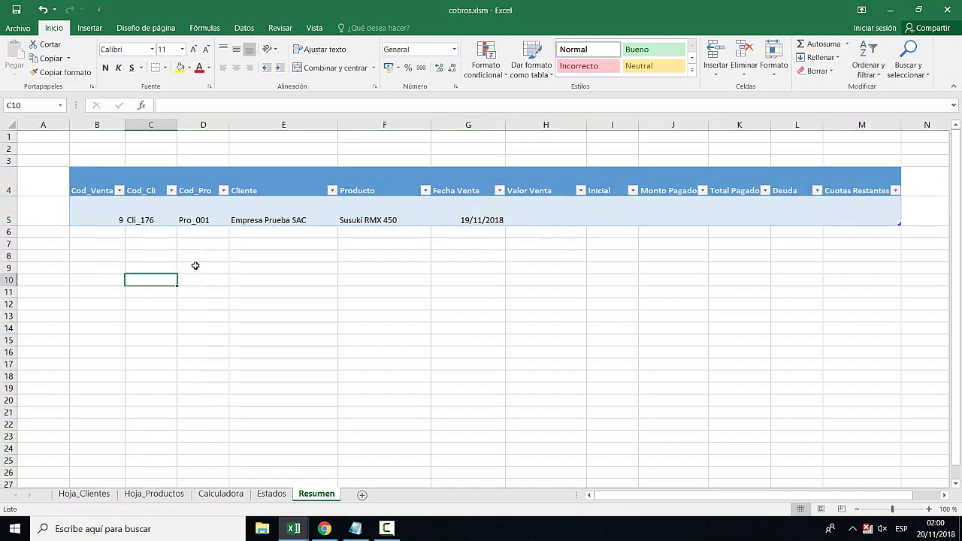
left_click_drag(9, 190, 33, 225)
left_click(180, 264)
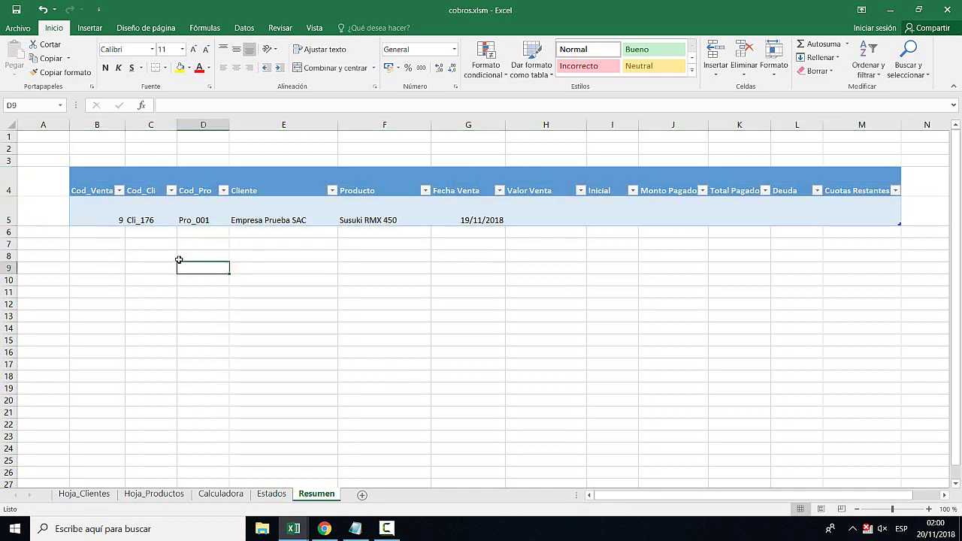
Step: Inspect Resumen row 5 (sale 9, Cli_176, Pro_001, lookup formulas), then bring exe.xlsm to front
left_click(534, 207)
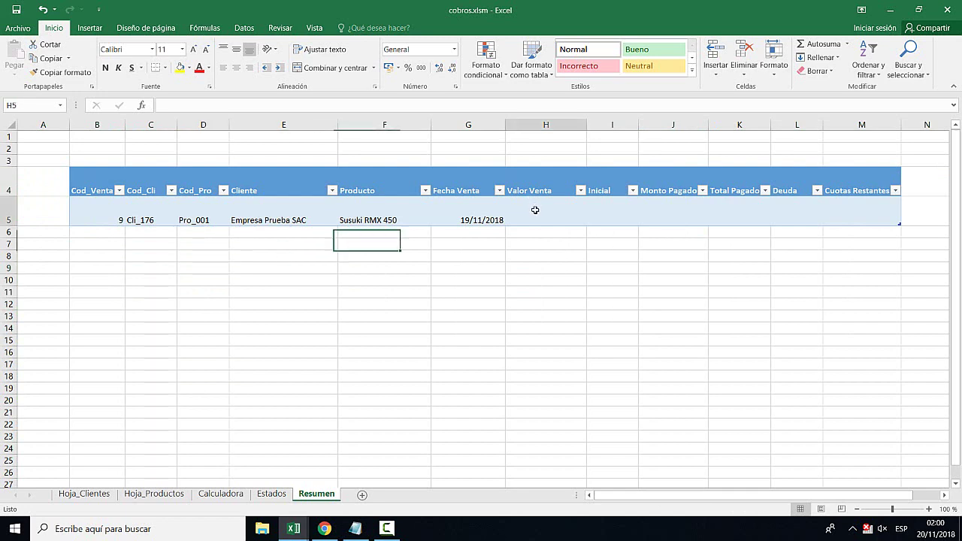
left_click(481, 208)
left_click(376, 208)
left_click(279, 208)
left_click(152, 212)
left_click(105, 208)
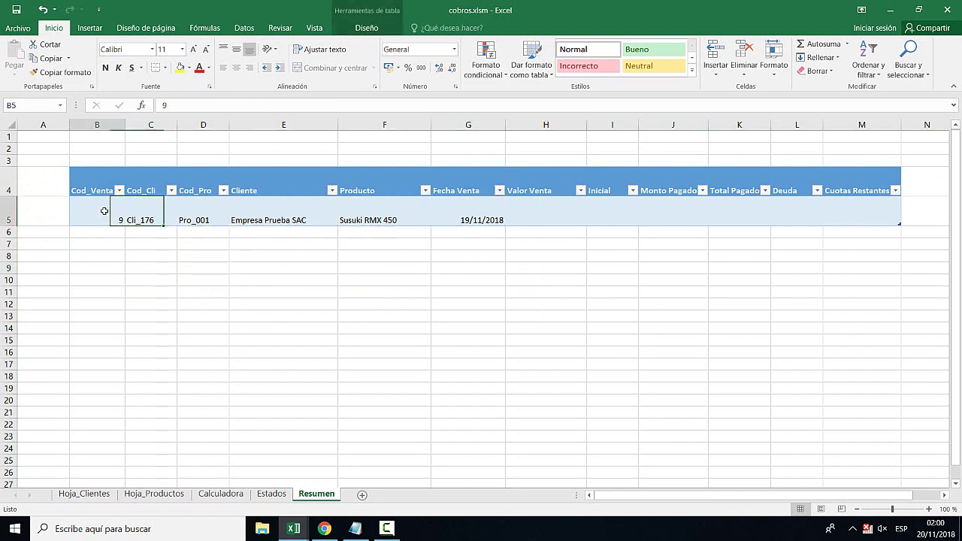
left_click(150, 208)
left_click(180, 208)
left_click(235, 208)
left_click(358, 210)
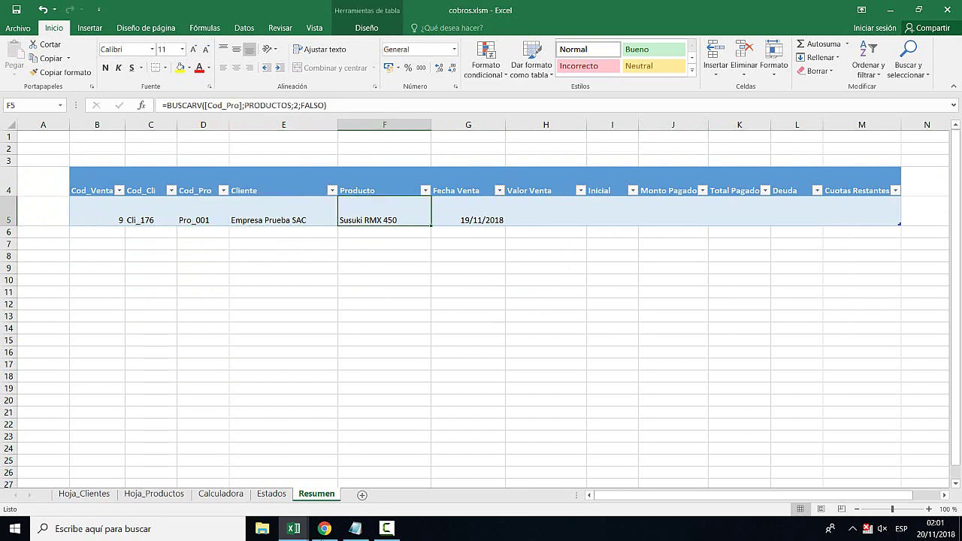
mouse_move(294, 526)
left_click(361, 485)
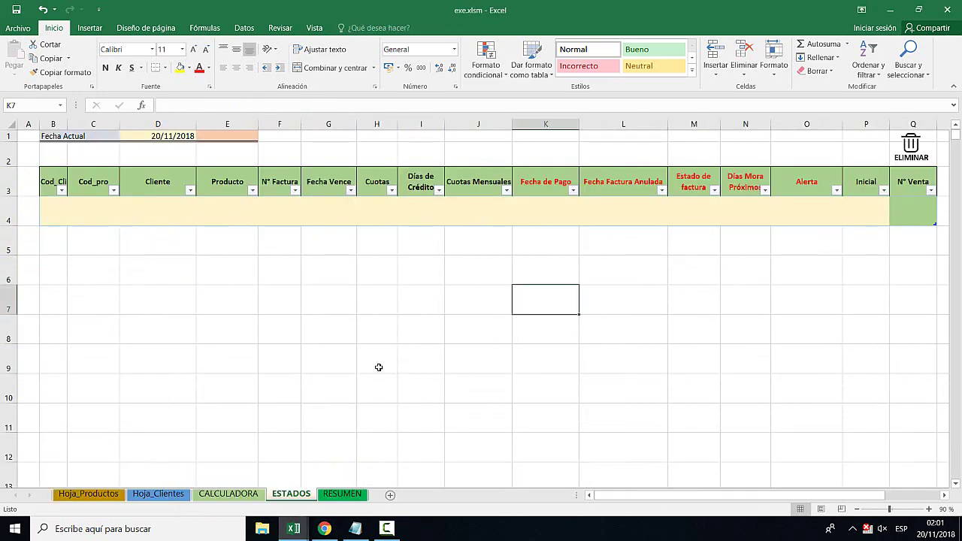
Step: Flip through exe.xlsm's RESUMEN and ESTADOS tabs, settling on the CALCULADORA form
left_click(344, 493)
left_click(288, 495)
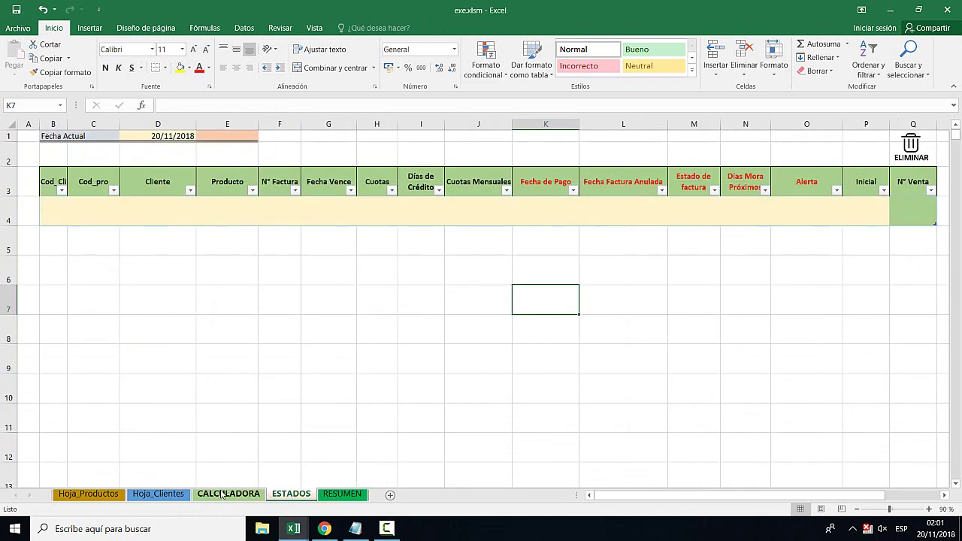
left_click(226, 494)
left_click(290, 494)
left_click(344, 496)
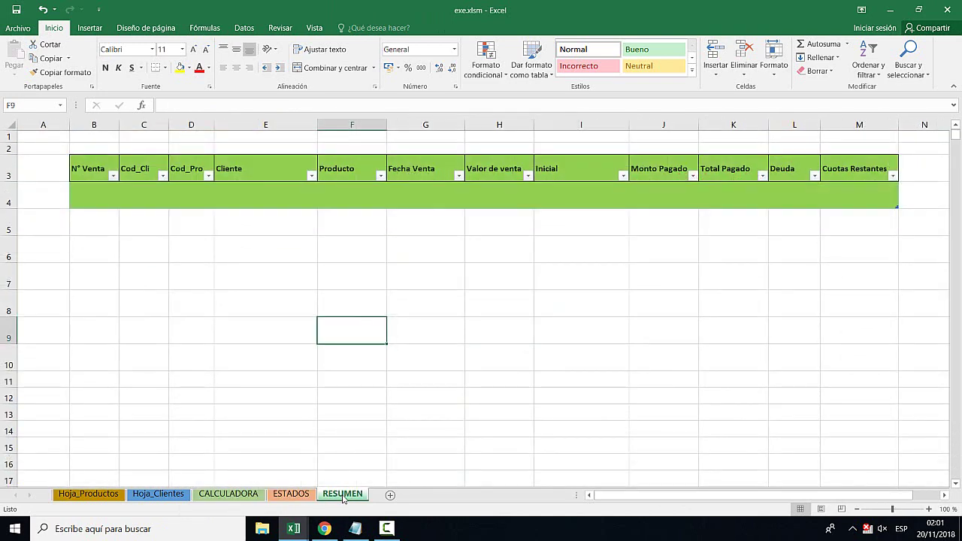
left_click(228, 496)
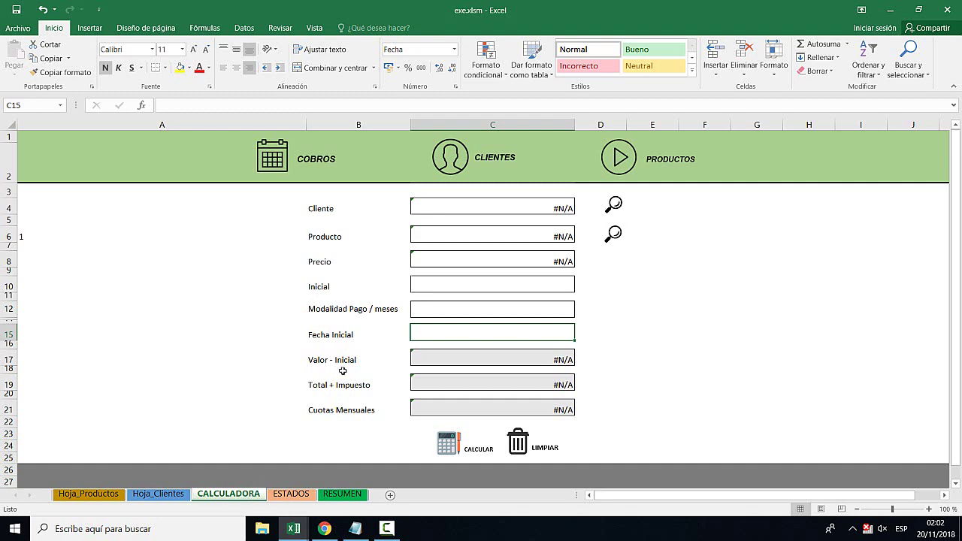
Step: Pick client Construcciones ABC S.A.C. (Cli_001) and product Susuki RMX 450 (Pro_001) in the calculator
left_click(291, 493)
left_click(233, 498)
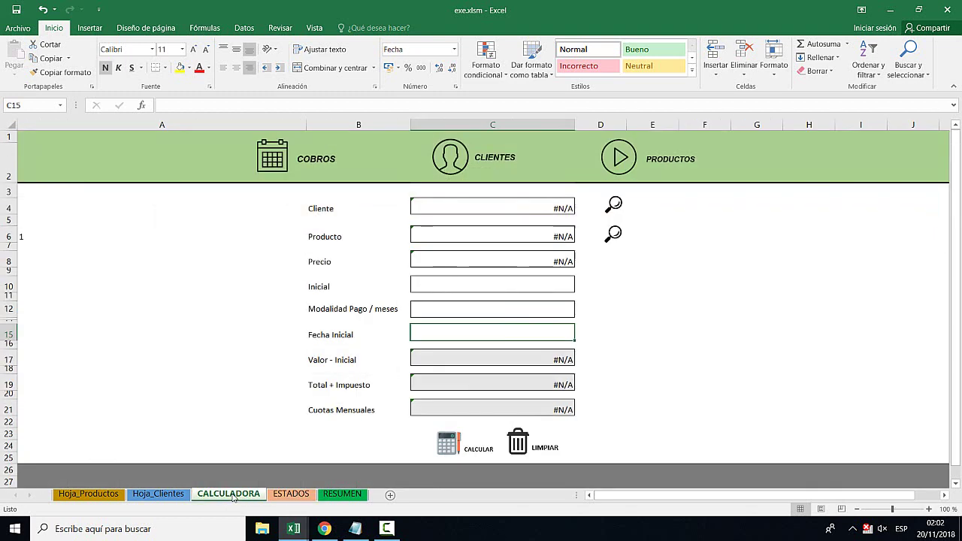
left_click(614, 209)
left_click_drag(426, 148, 408, 203)
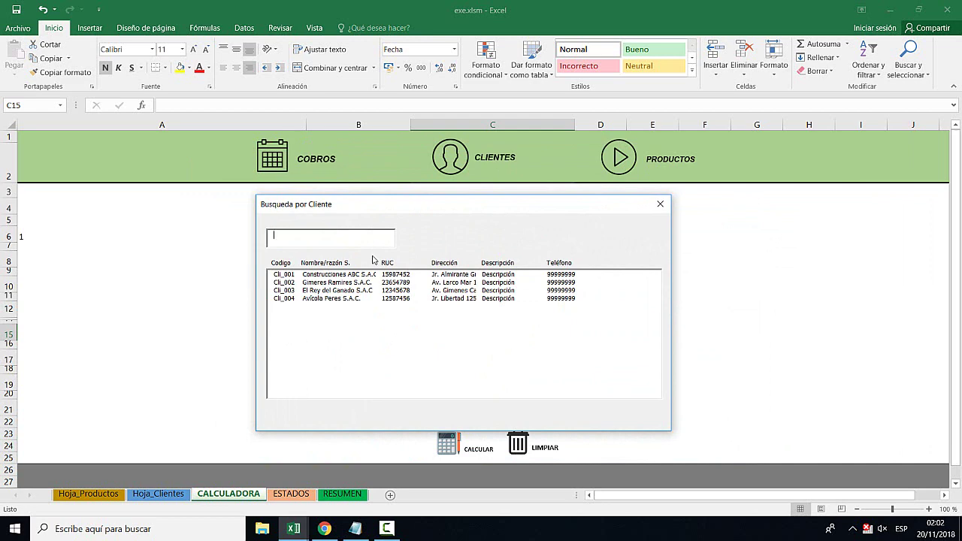
double_click(345, 274)
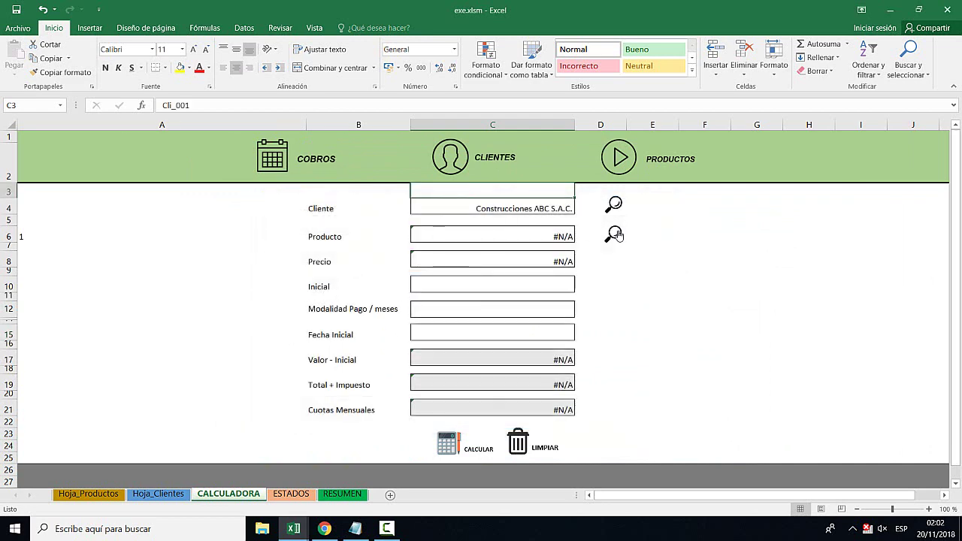
left_click(616, 235)
double_click(385, 226)
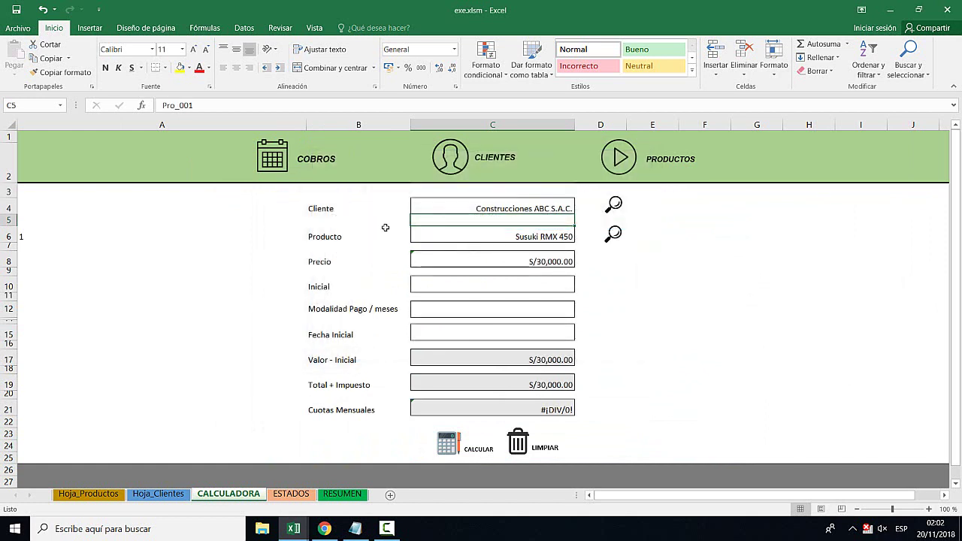
Step: Enter a S/1,000.00 down payment, 3 monthly payments and start date 20/11/2018
left_click(539, 261)
left_click(547, 282)
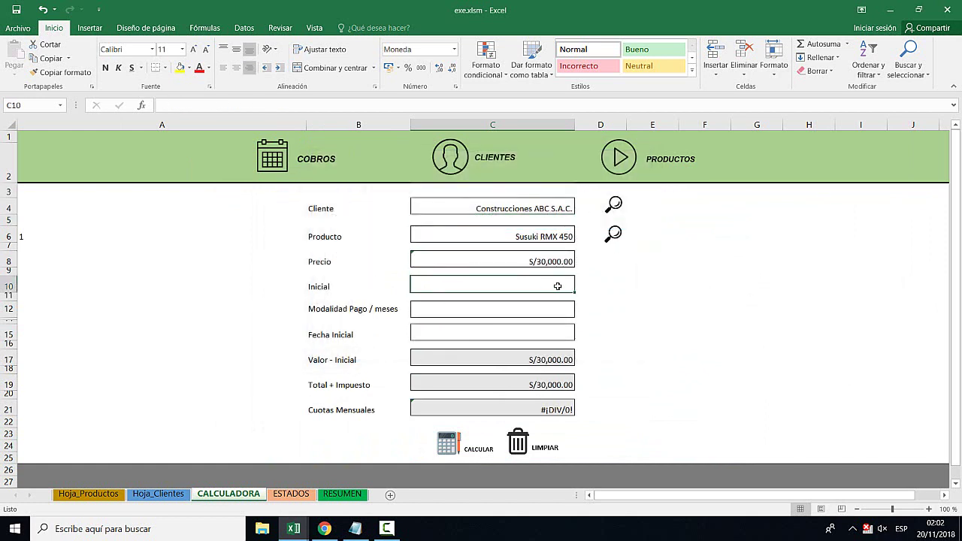
type("1000")
key("Return")
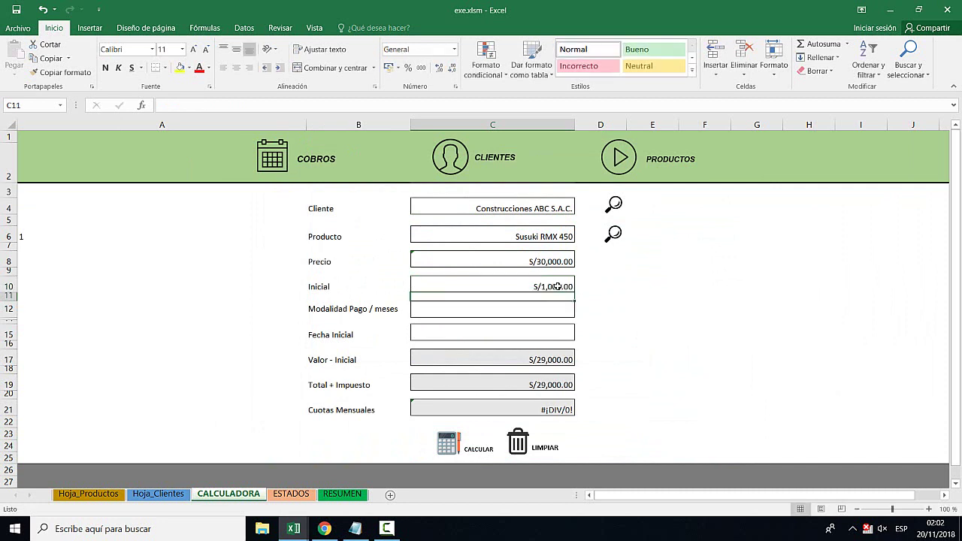
left_click(545, 309)
left_click(579, 311)
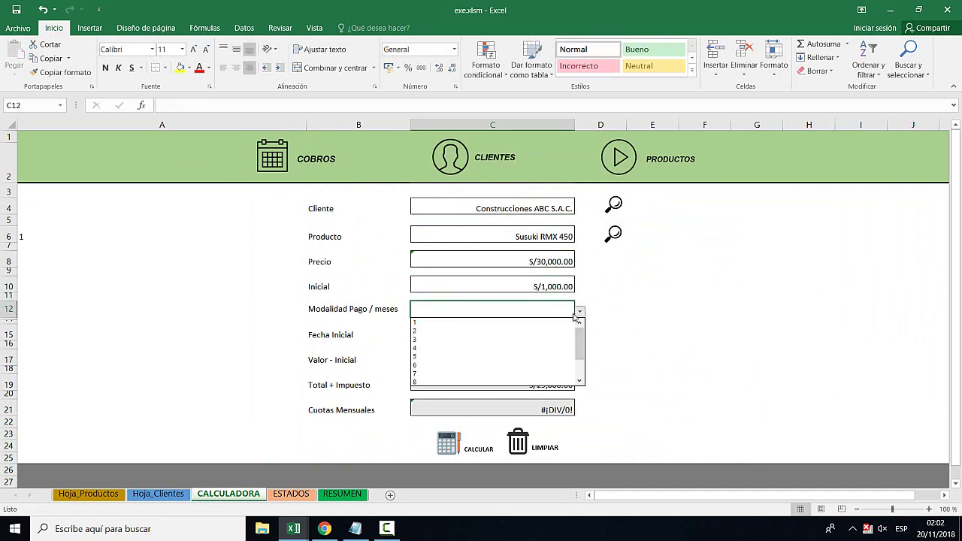
left_click(463, 337)
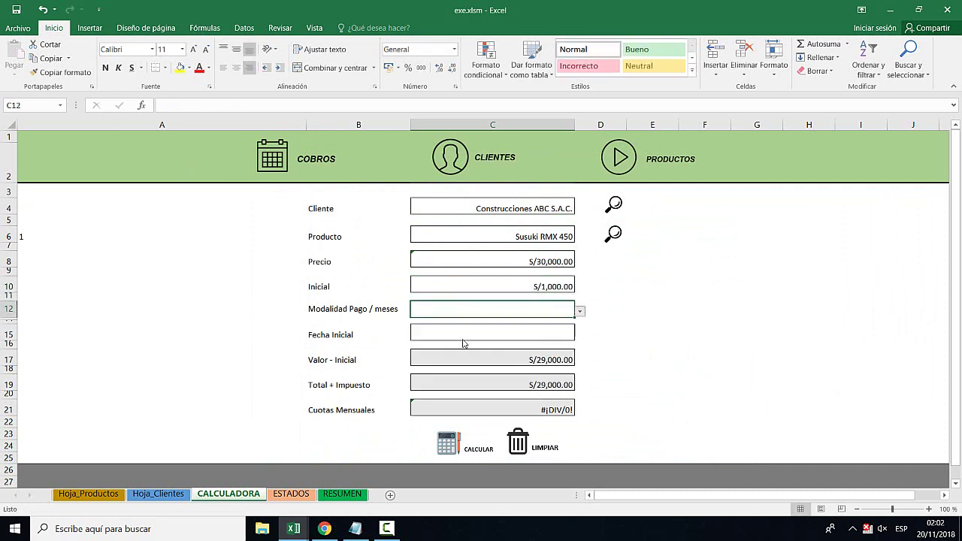
left_click(540, 331)
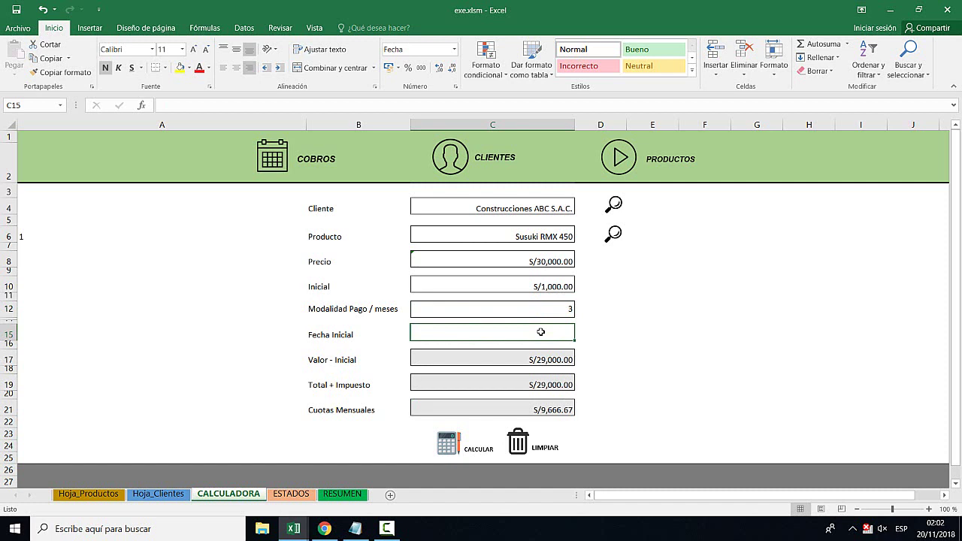
key("ctrl+semicolon")
key("Return")
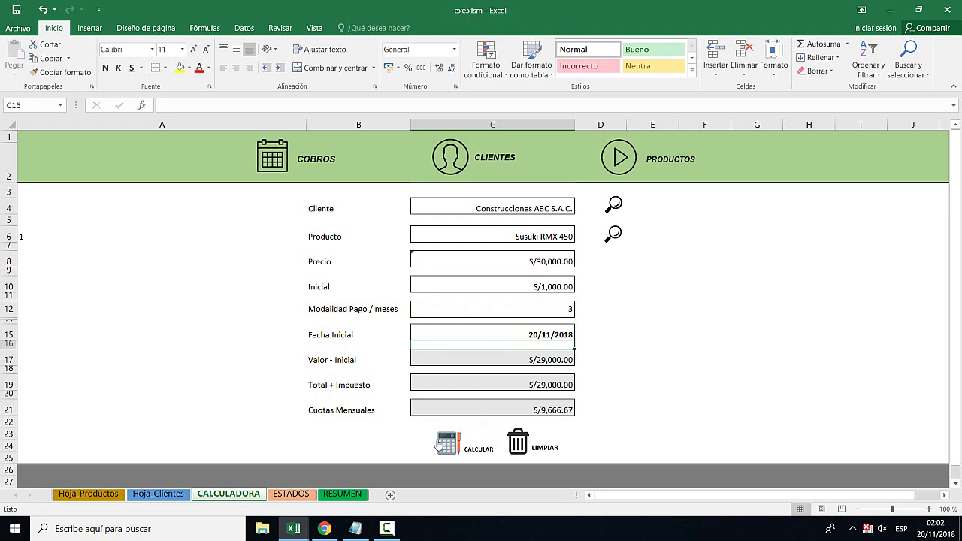
Step: Run CALCULAR to record the sale, confirm the saved message, and view the installments on ESTADOS
left_click(439, 443)
left_click(507, 308)
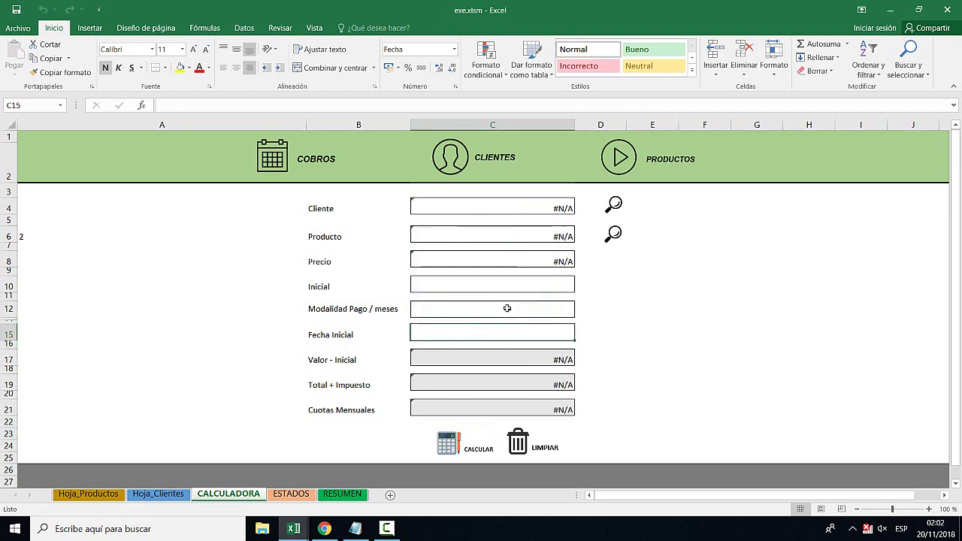
left_click(285, 493)
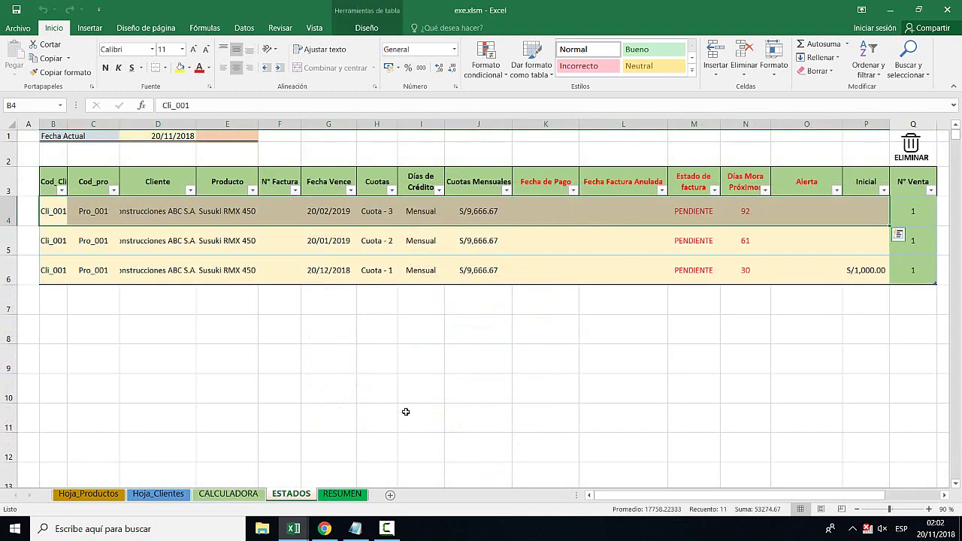
left_click(137, 359)
left_click_drag(9, 211, 9, 271)
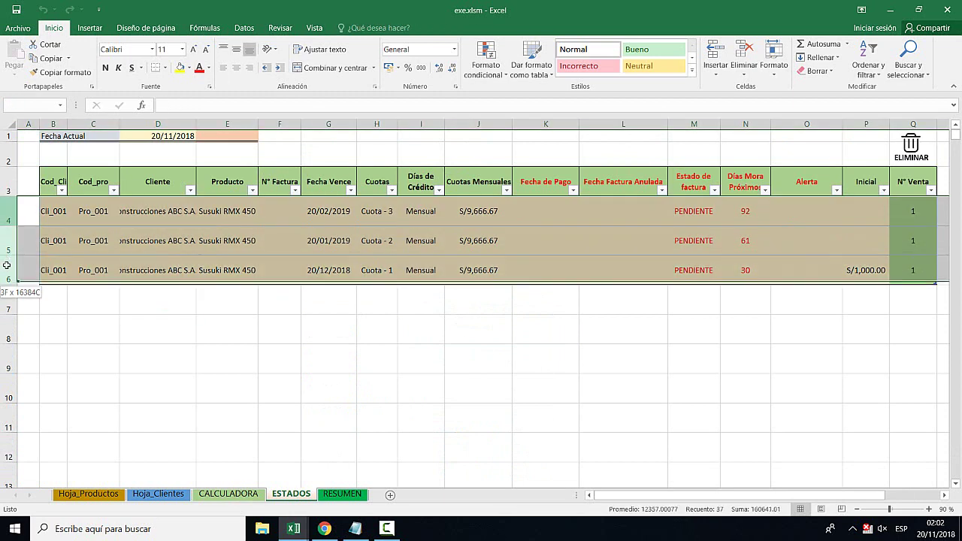
left_click(259, 387)
left_click(341, 494)
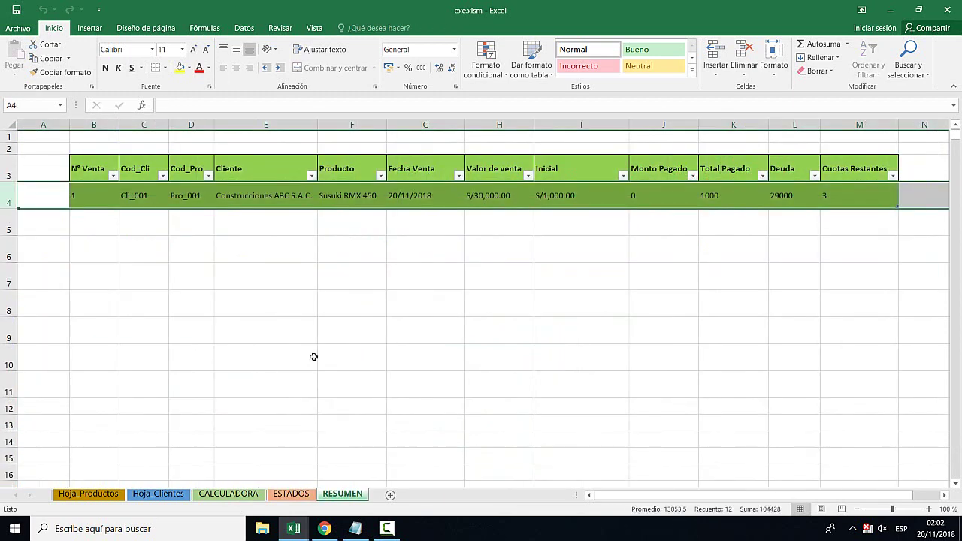
left_click(103, 195)
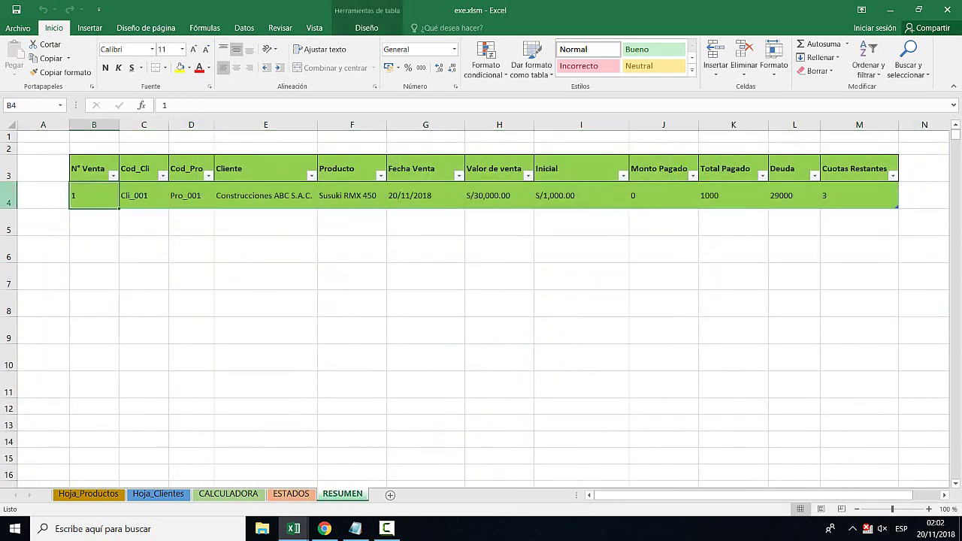
left_click(9, 201)
left_click(102, 197)
left_click(143, 197)
left_click(204, 197)
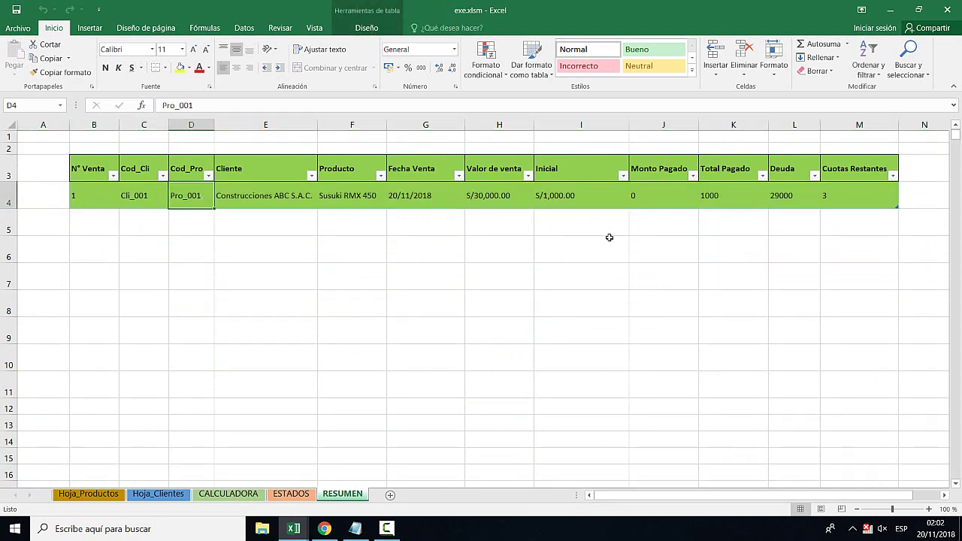
left_click(644, 197)
left_click(570, 197)
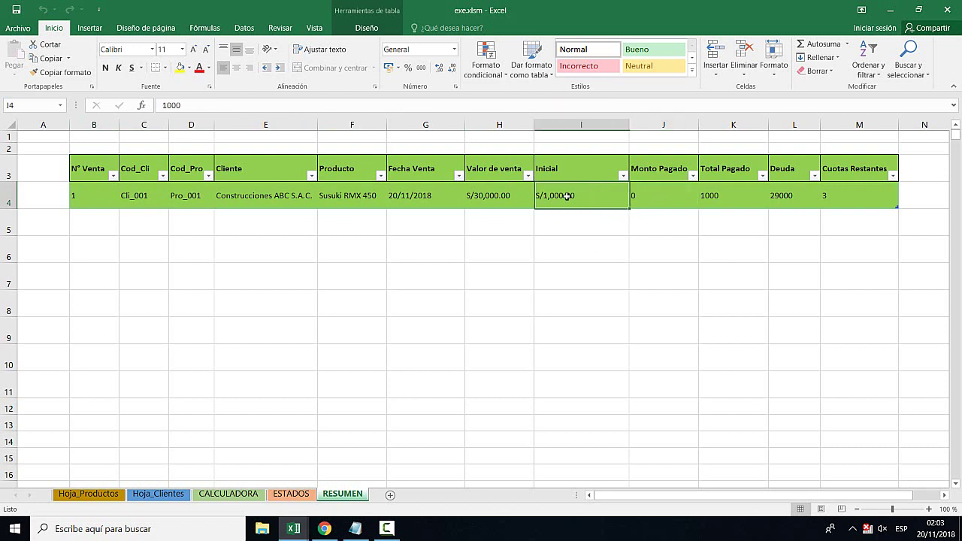
left_click(498, 124)
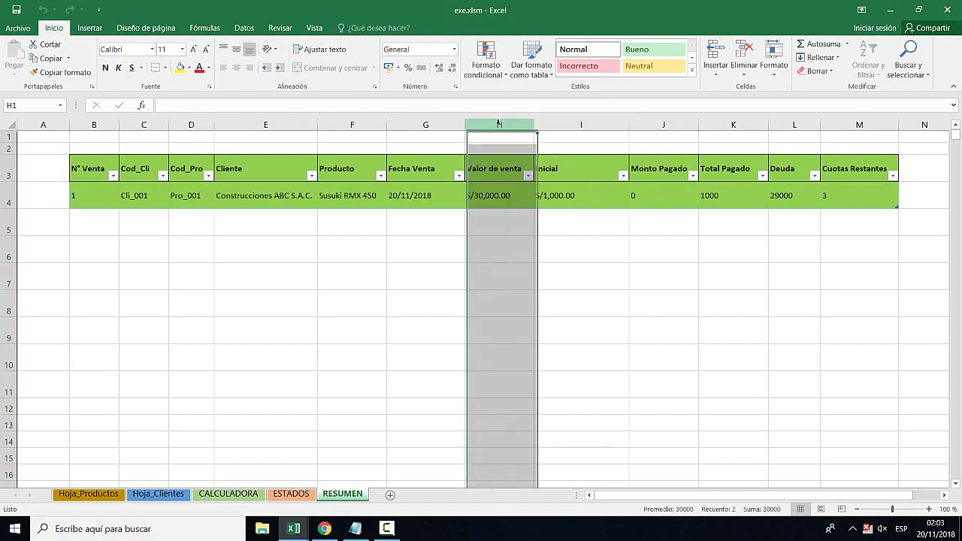
left_click(562, 121)
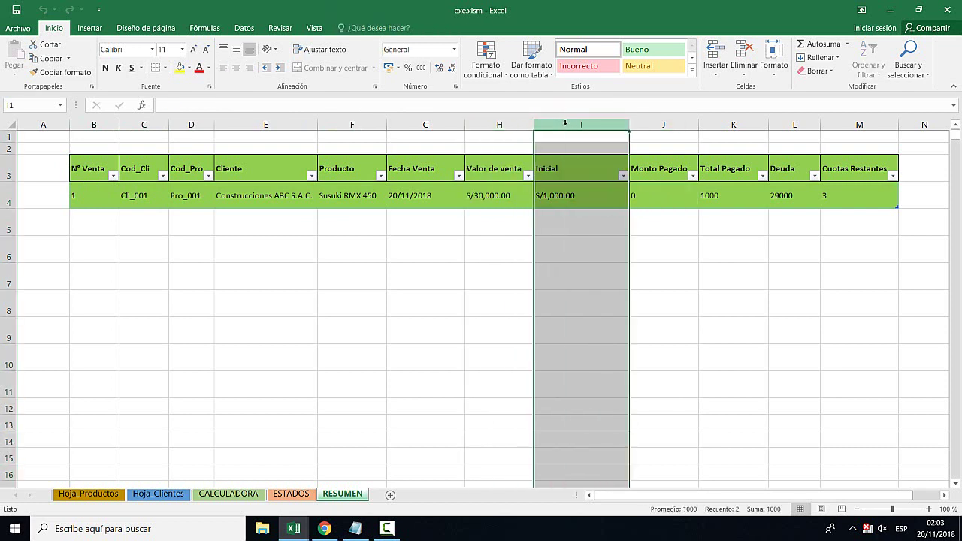
left_click(661, 195)
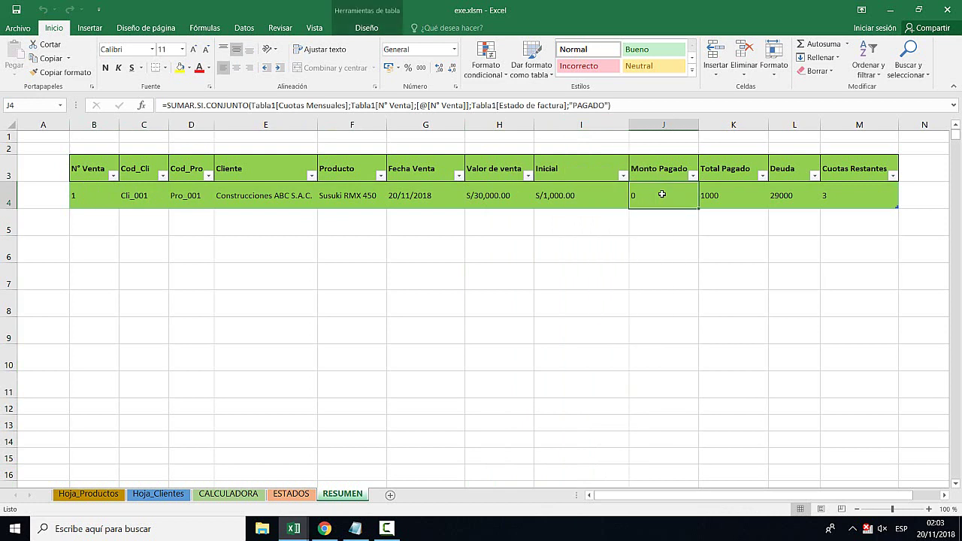
left_click(736, 191)
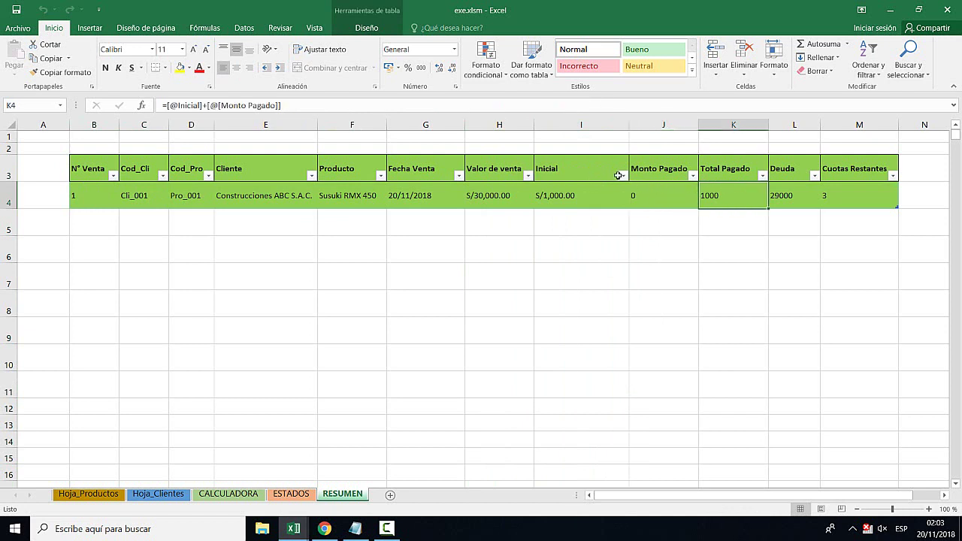
left_click(663, 191)
left_click(563, 196)
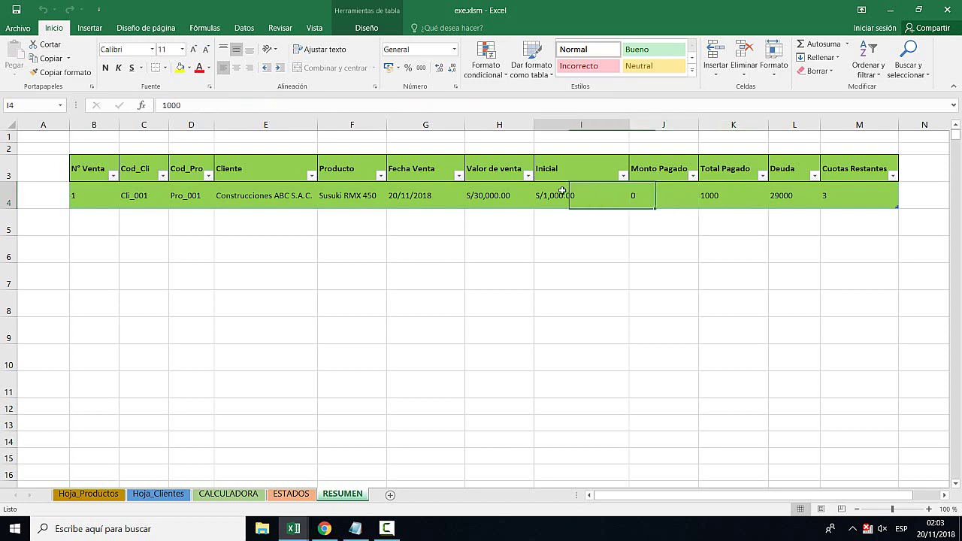
left_click(669, 194)
left_click(732, 194)
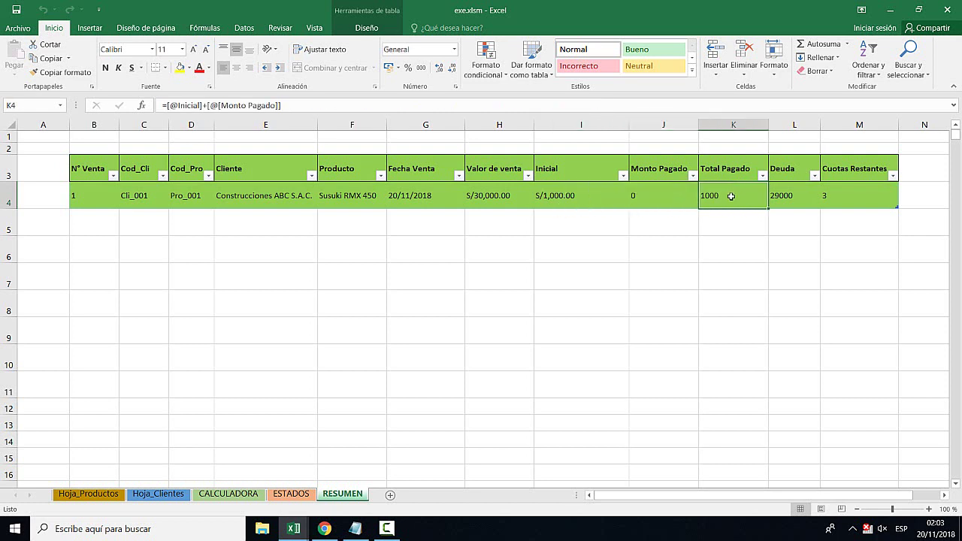
left_click(788, 196)
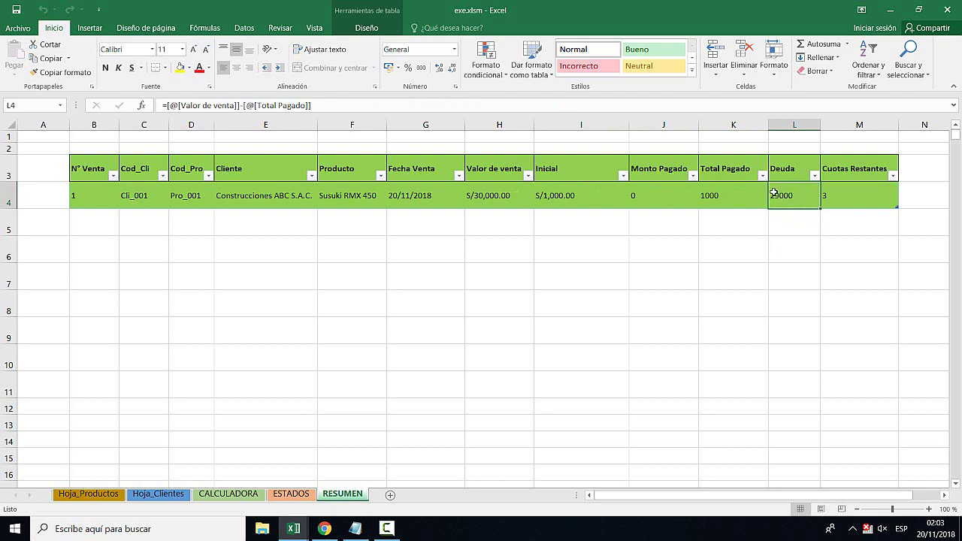
left_click(846, 195)
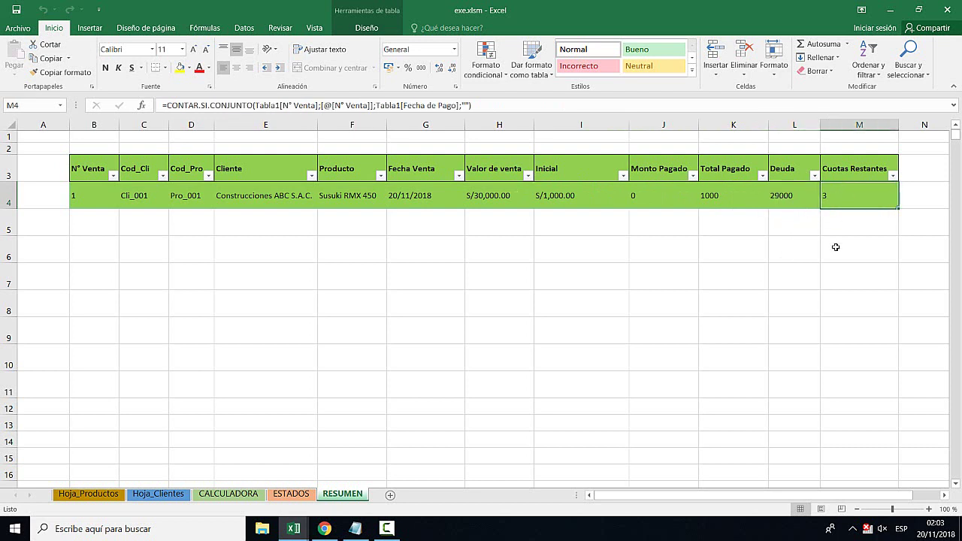
left_click(796, 195)
left_click(829, 195)
left_click(248, 495)
Step: Give Cuota - 1 the payment date 20/11/2018 and check the updated paid totals on RESUMEN
left_click(288, 494)
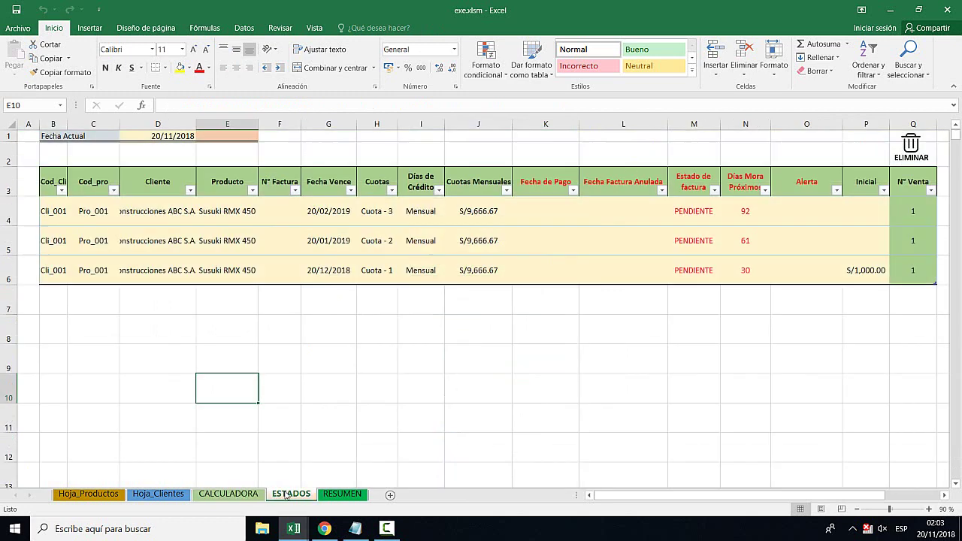
left_click(613, 339)
left_click(537, 270)
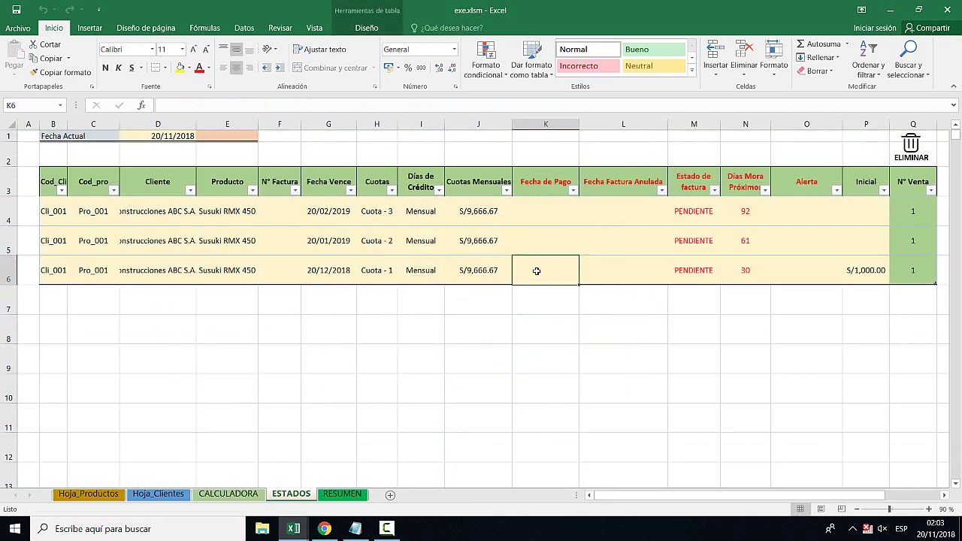
key("ctrl+semicolon")
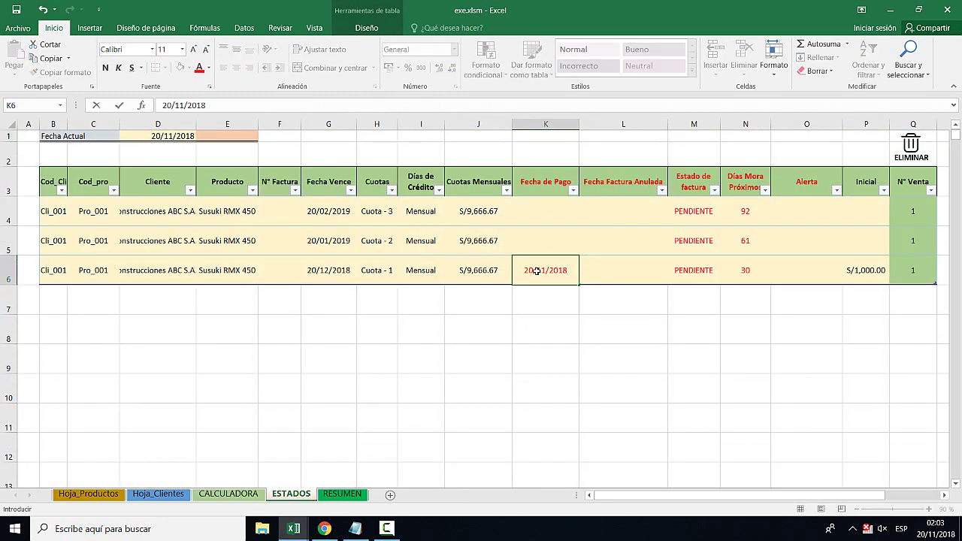
key("ctrl+Return")
left_click(677, 270)
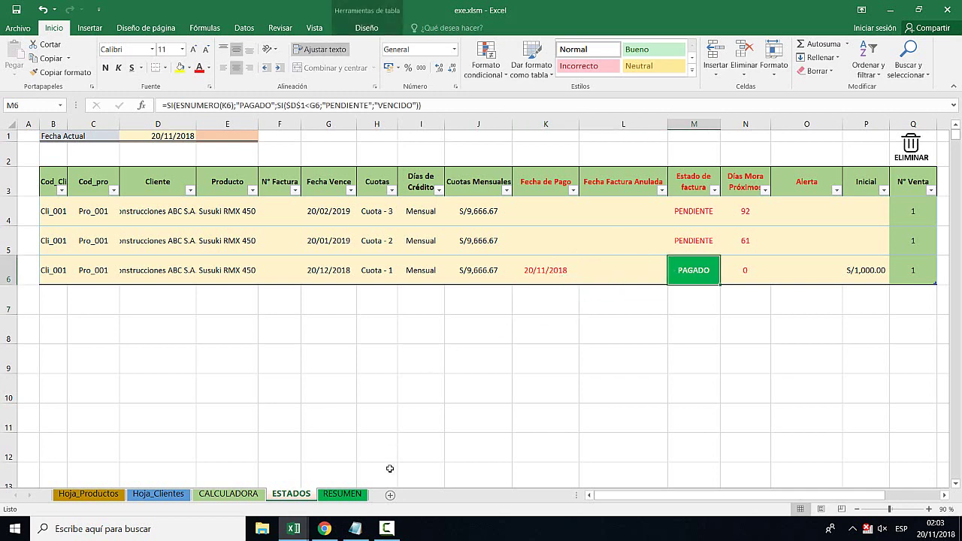
left_click(341, 493)
left_click(665, 194)
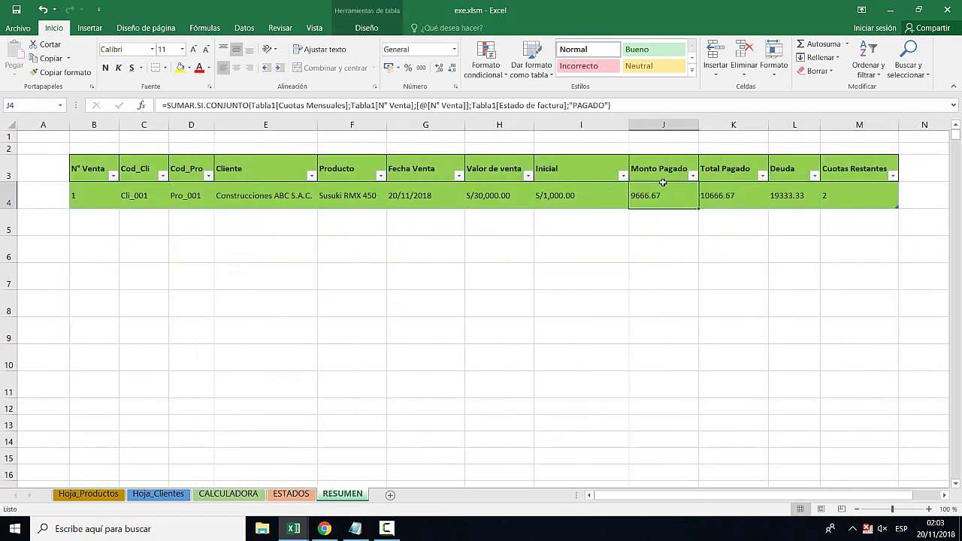
left_click(755, 192)
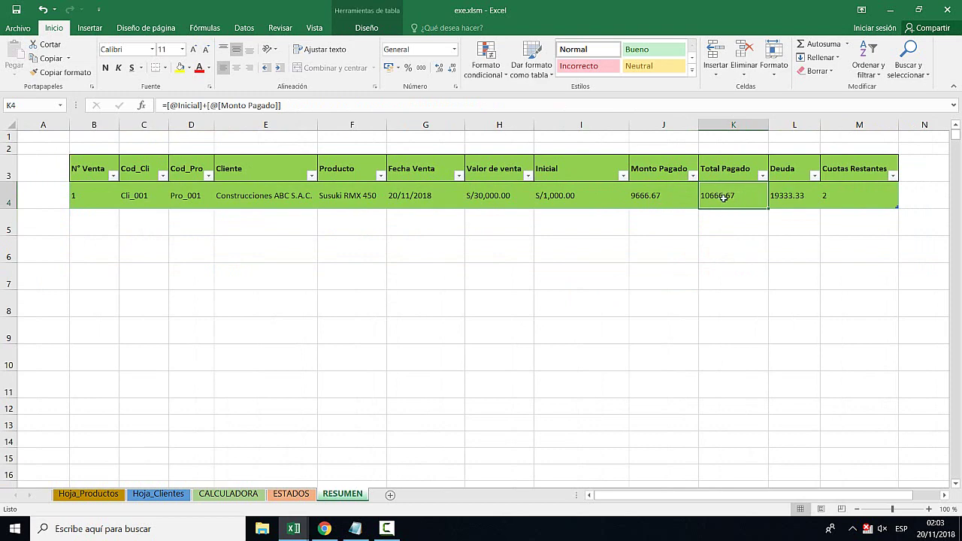
left_click(858, 199)
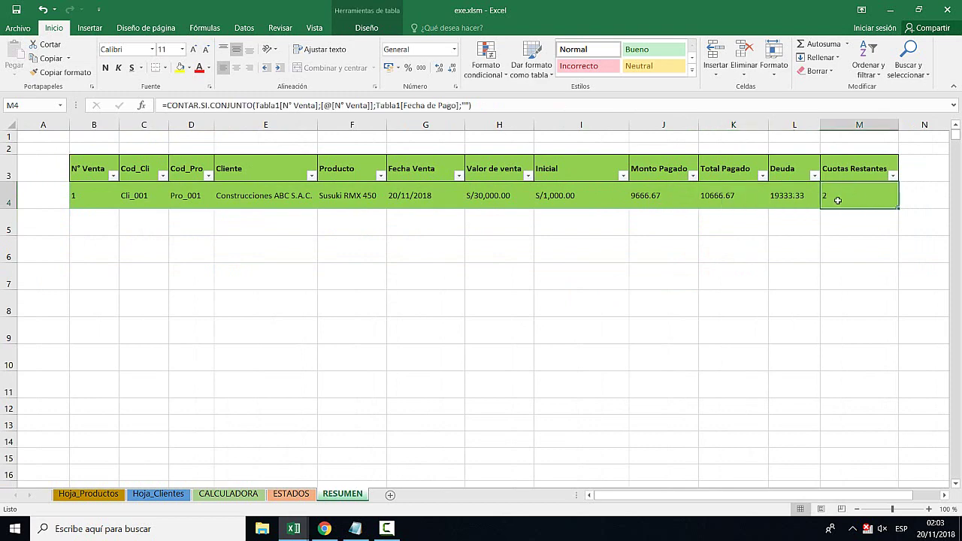
Step: Give Cuota - 2 the payment date 20/11/2018 and confirm RESUMEN shows Deuda 9666.66
left_click(291, 494)
left_click(552, 246)
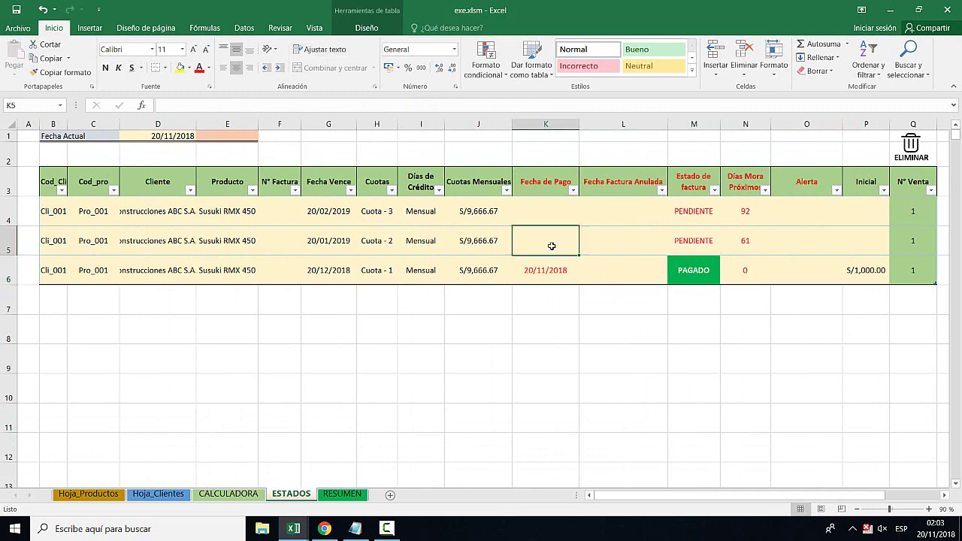
key("ctrl+semicolon")
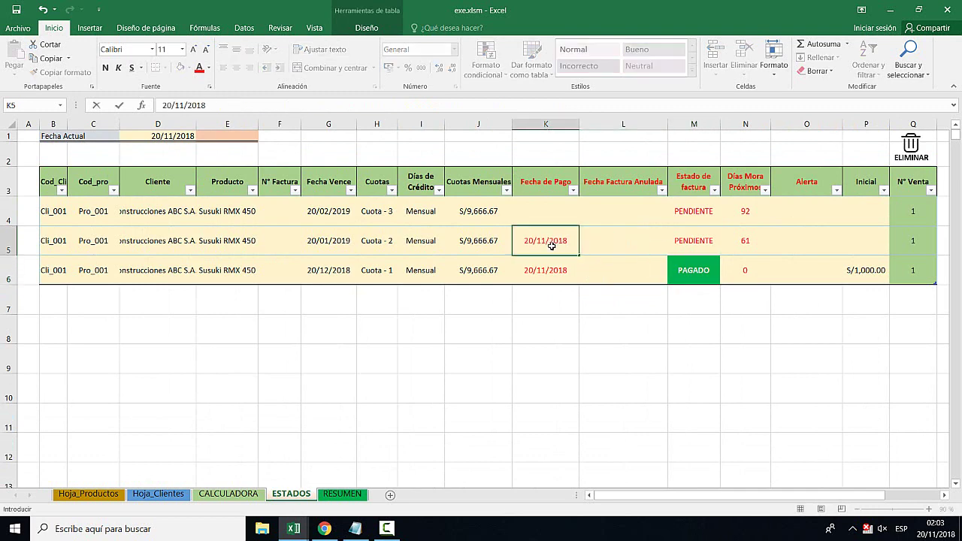
key("Return")
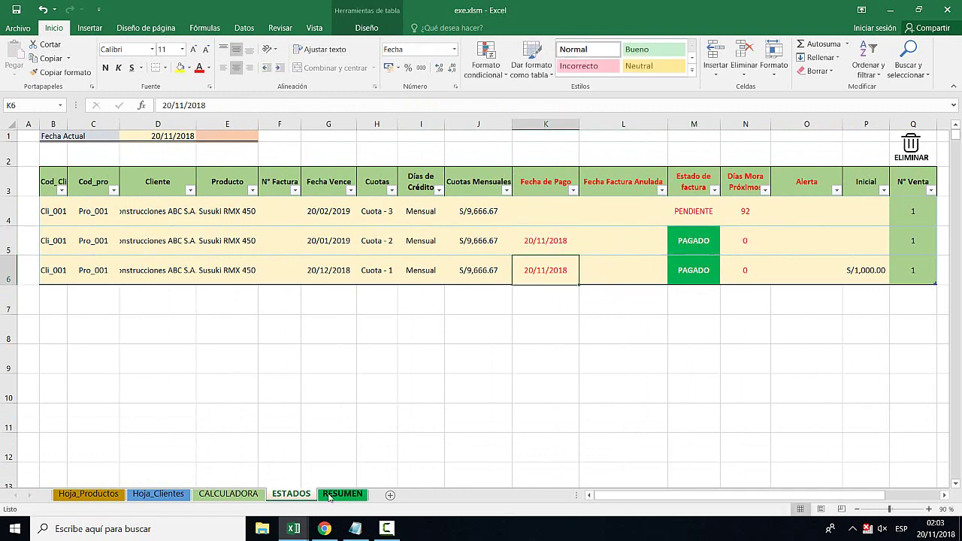
left_click(328, 495)
left_click(812, 221)
left_click(826, 197)
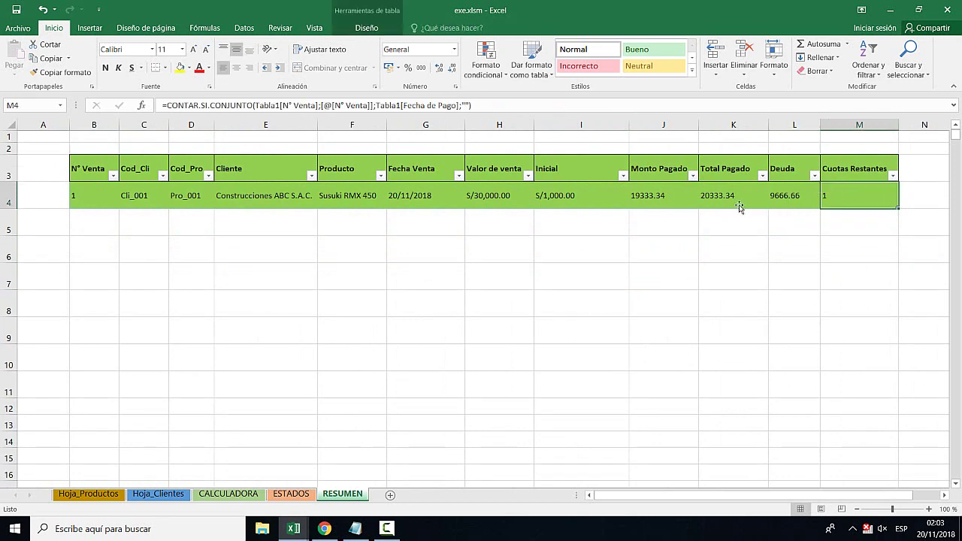
left_click(720, 194)
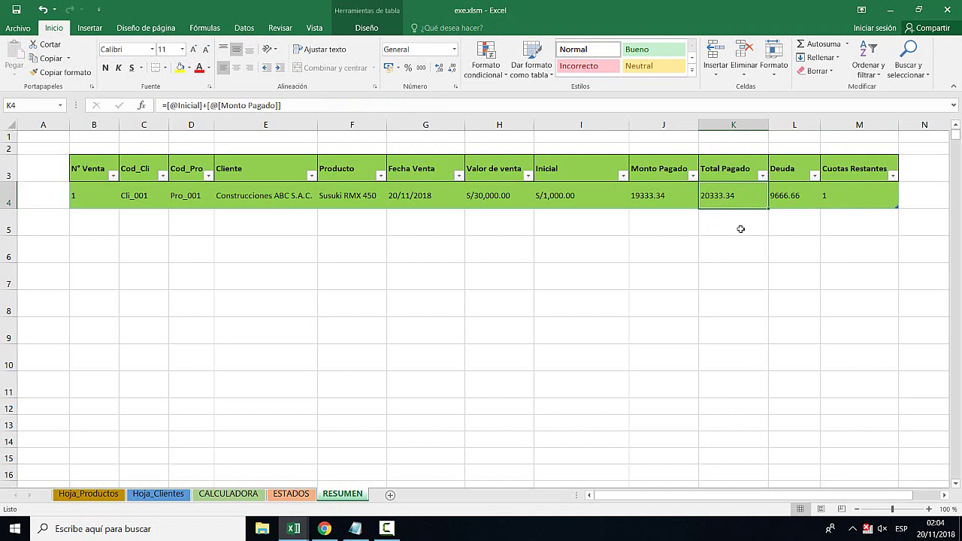
left_click(787, 196)
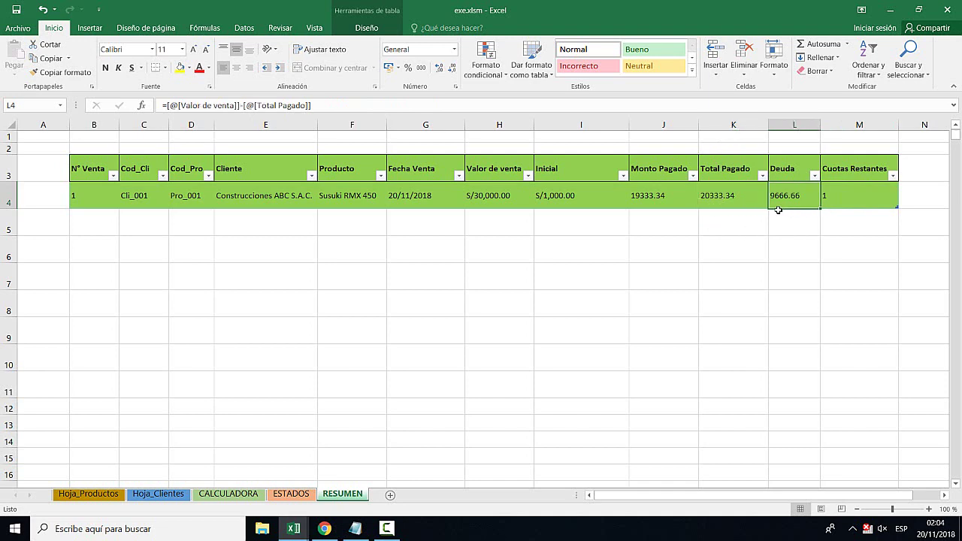
left_click(287, 492)
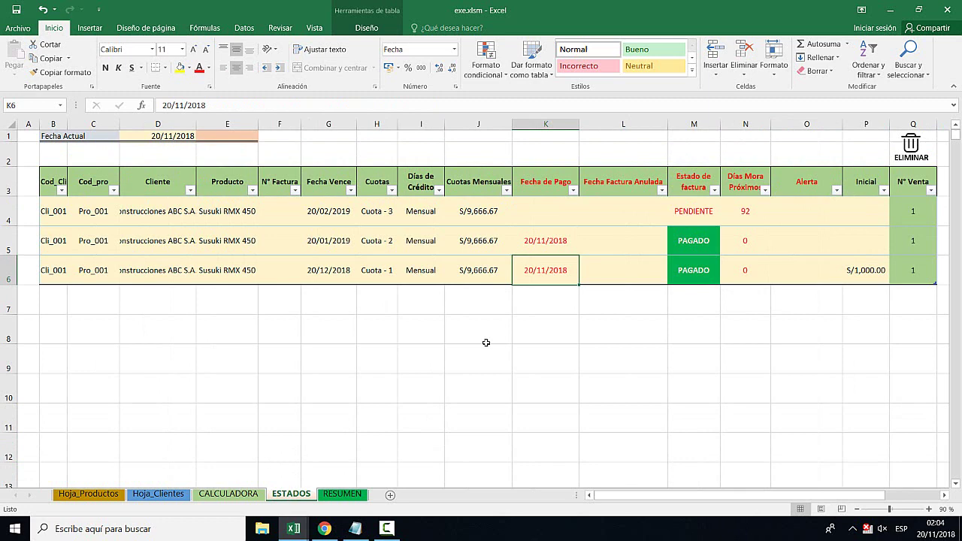
Step: Give Cuota - 3 the payment date 20/11/2018, marking it PAGADO
left_click(544, 204)
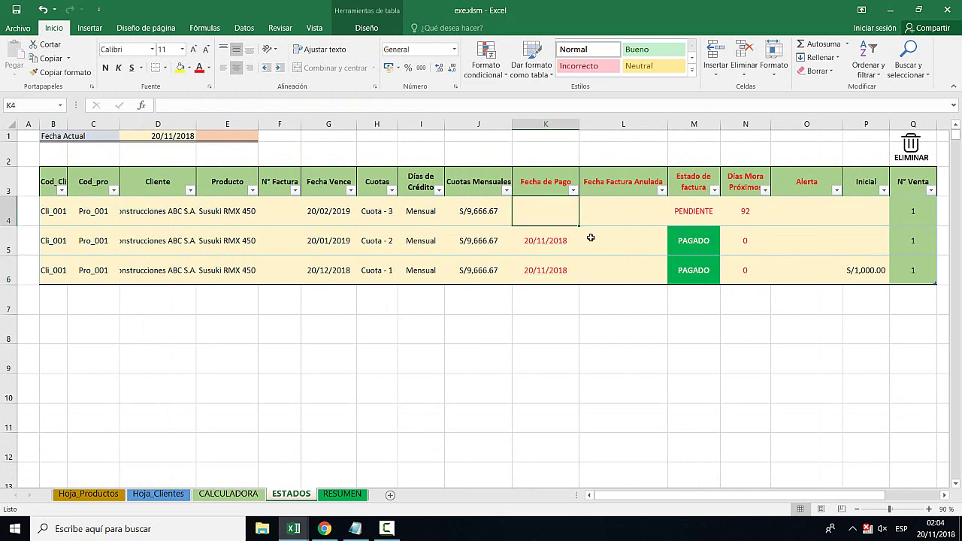
key("ctrl+semicolon")
key("Return")
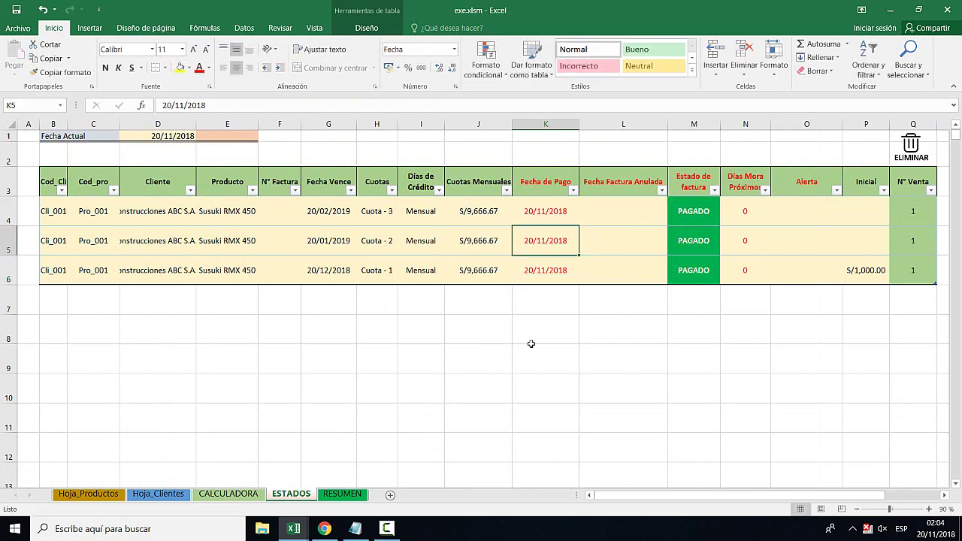
left_click(353, 493)
Step: Reduce decimals on the RESUMEN Deuda cell L4 so it reads 0.0 instead of -0.01
left_click(664, 305)
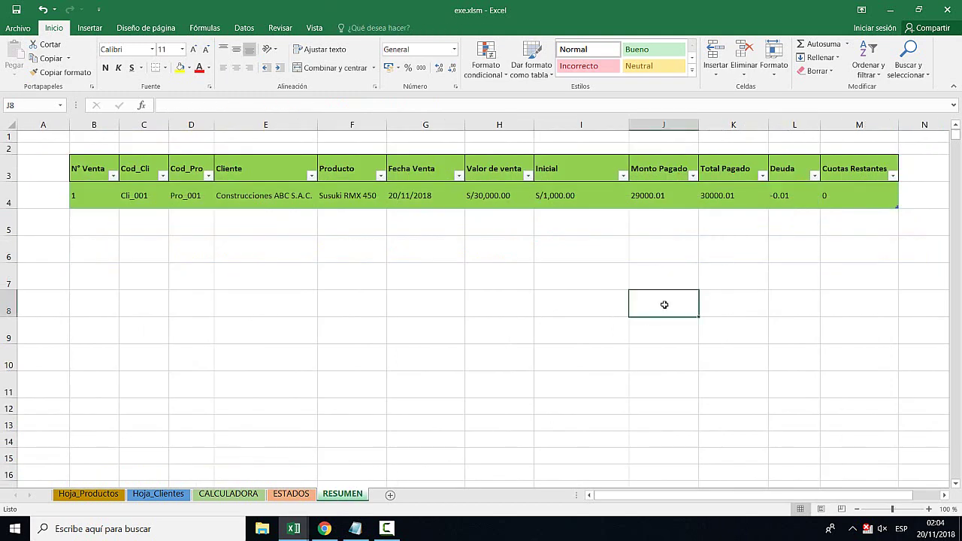
left_click(708, 235)
left_click(802, 201)
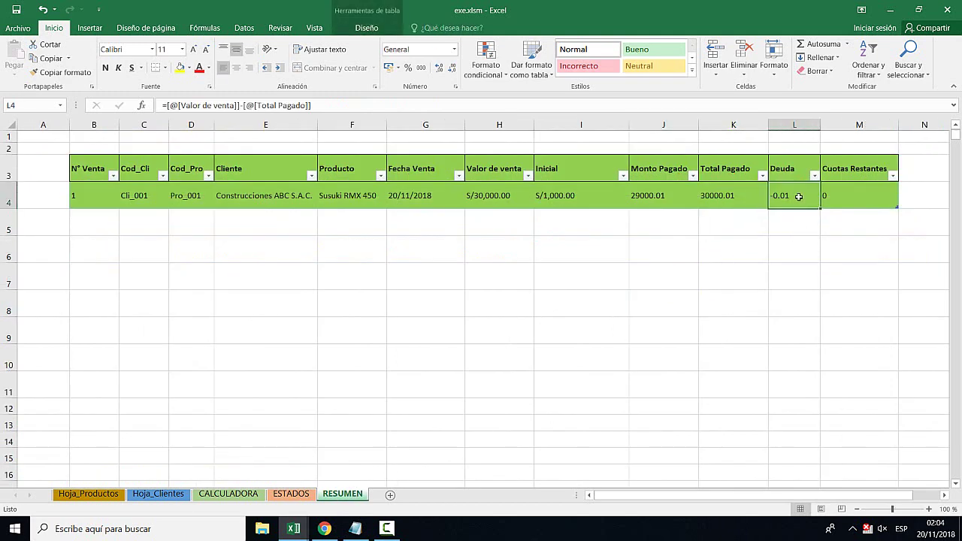
key("super+plus")
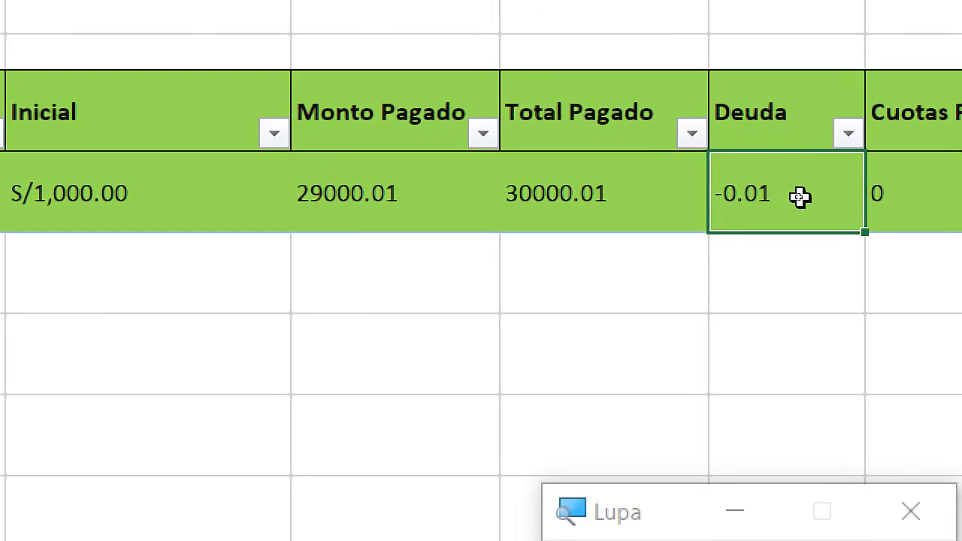
key("super+minus")
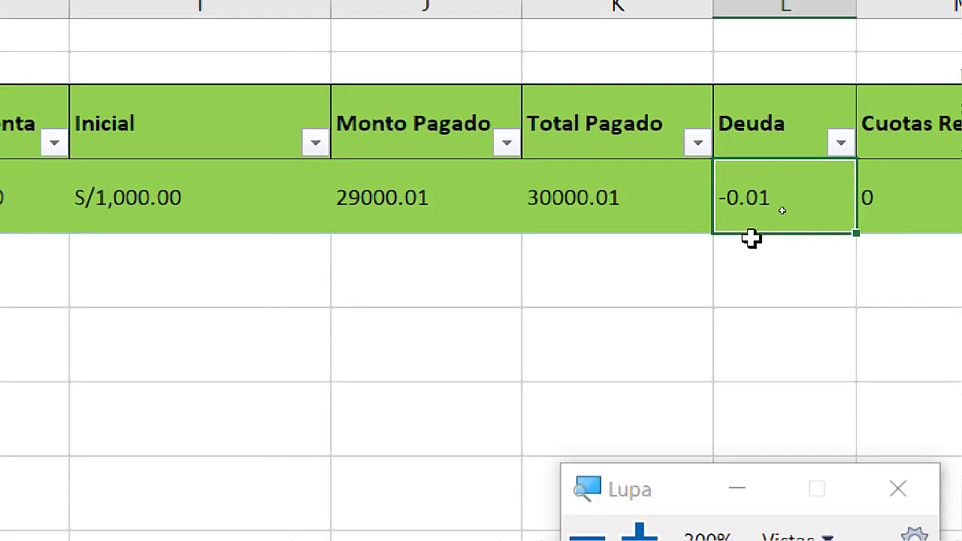
key("super+minus")
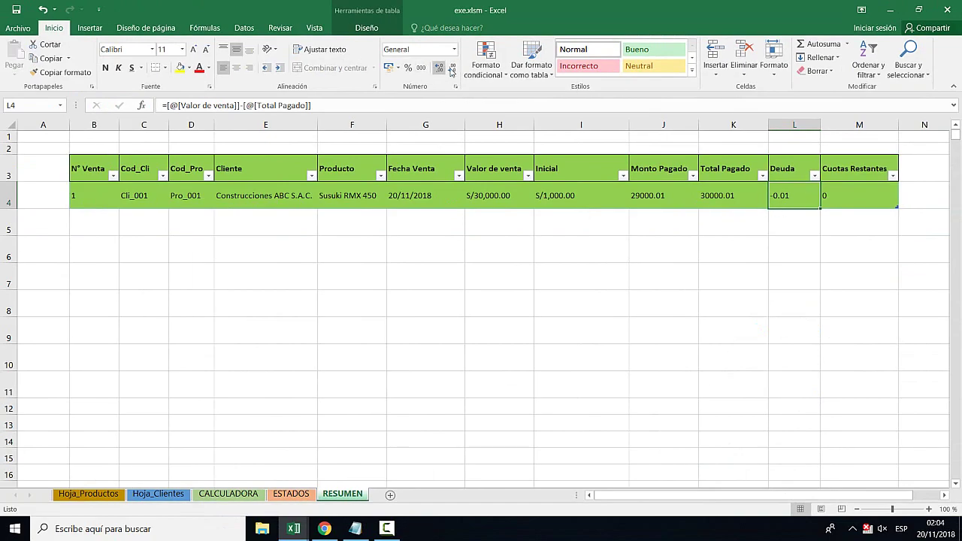
left_click(451, 68)
left_click(721, 275)
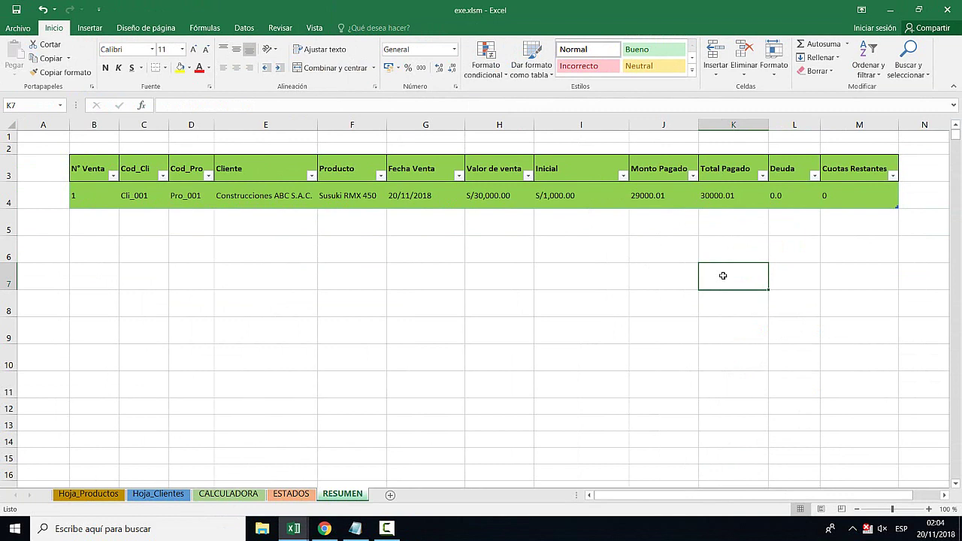
left_click(782, 197)
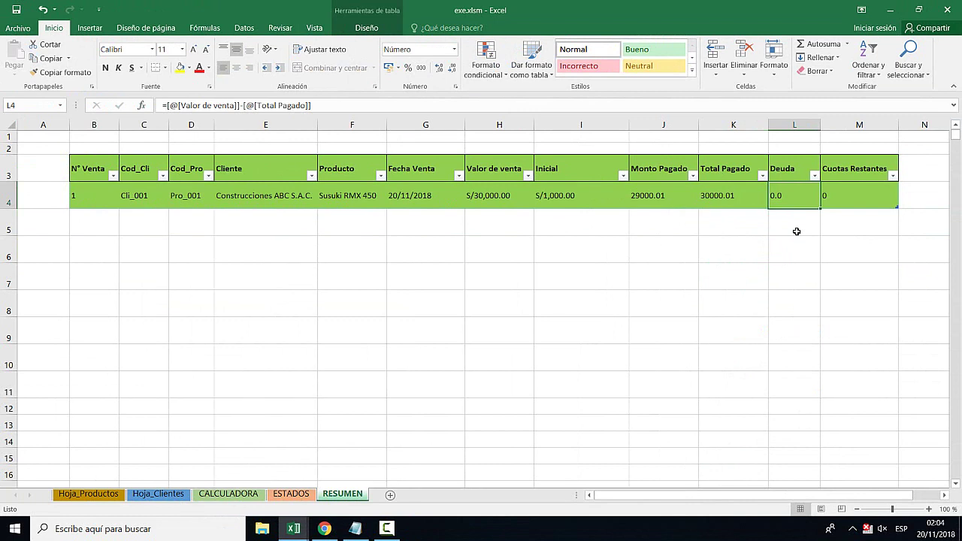
Step: Review the Cuotas Restantes, Total Pagado, Monto Pagado and Inicial values on RESUMEN
left_click(847, 198)
left_click(778, 199)
left_click(733, 197)
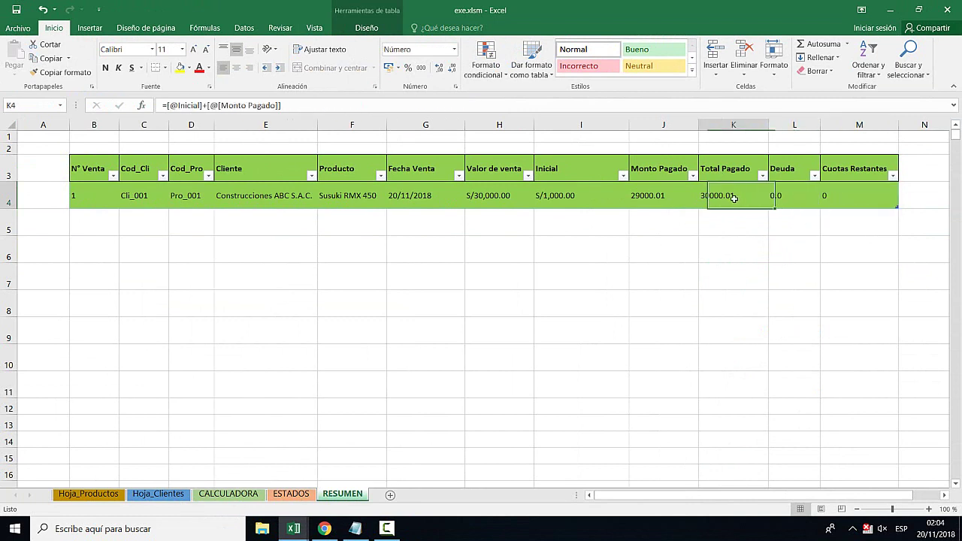
left_click(661, 197)
left_click(574, 198)
left_click(546, 257)
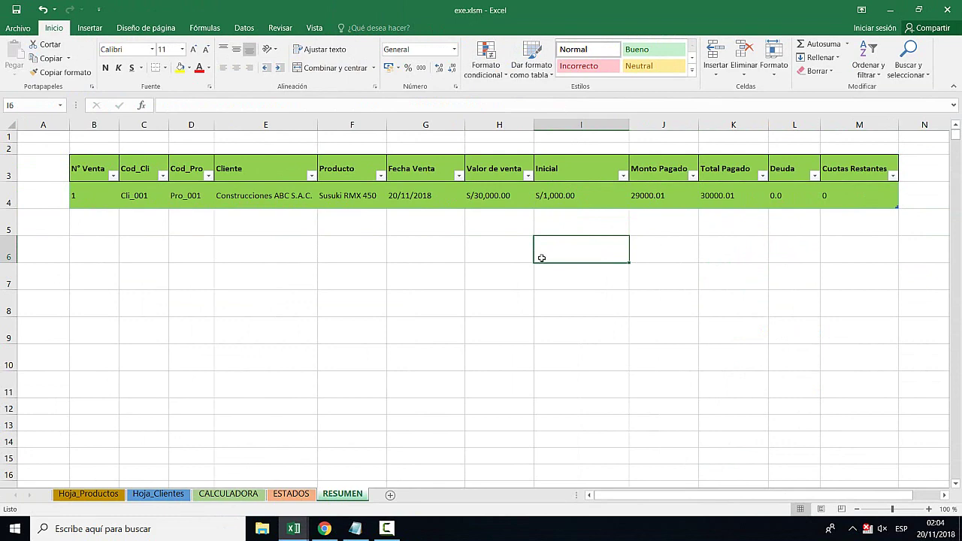
left_click(290, 493)
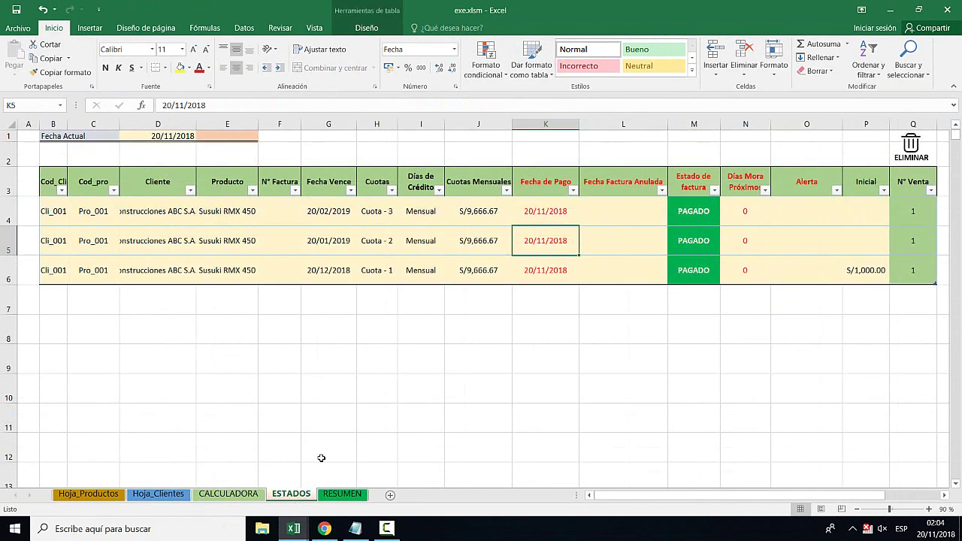
Step: Clear the three Fecha de Pago dates in column K and check RESUMEN shows Deuda 29000.0
left_click(543, 378)
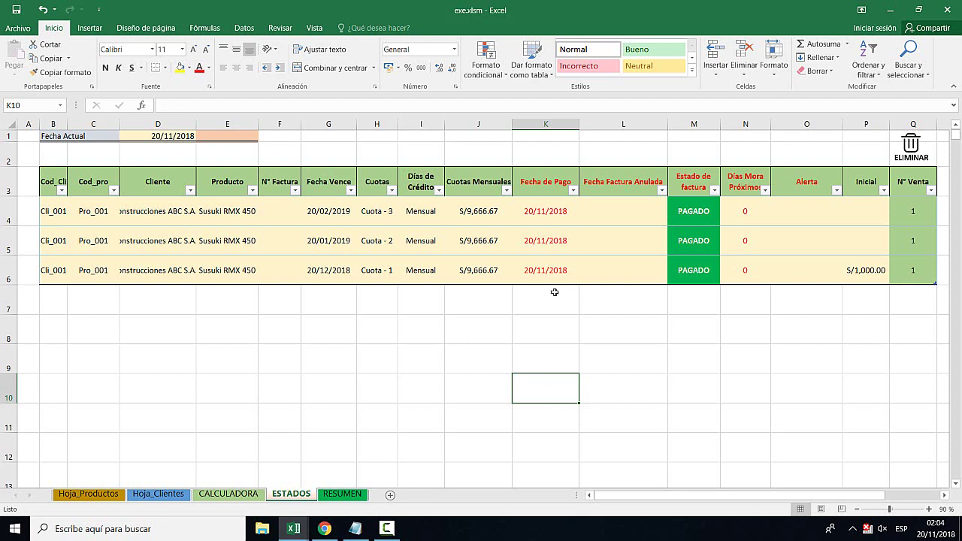
left_click(542, 220)
key("Delete")
key("Down")
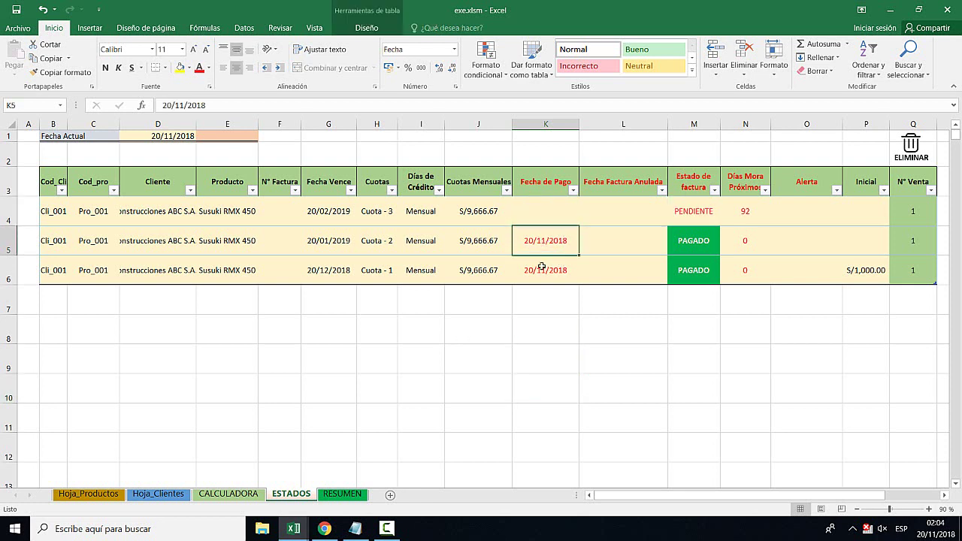
key("Delete")
key("Down")
key("Delete")
left_click(553, 343)
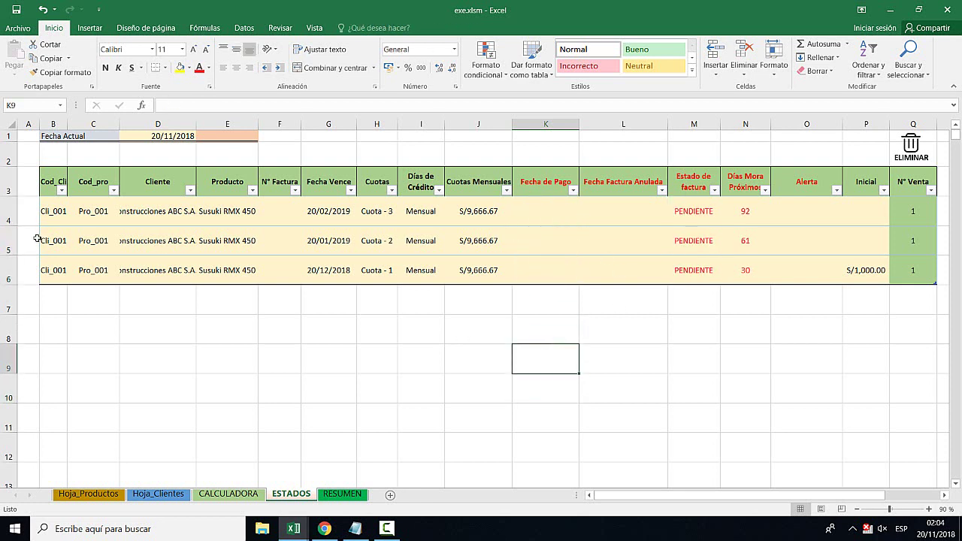
left_click_drag(9, 211, 9, 269)
left_click(411, 361)
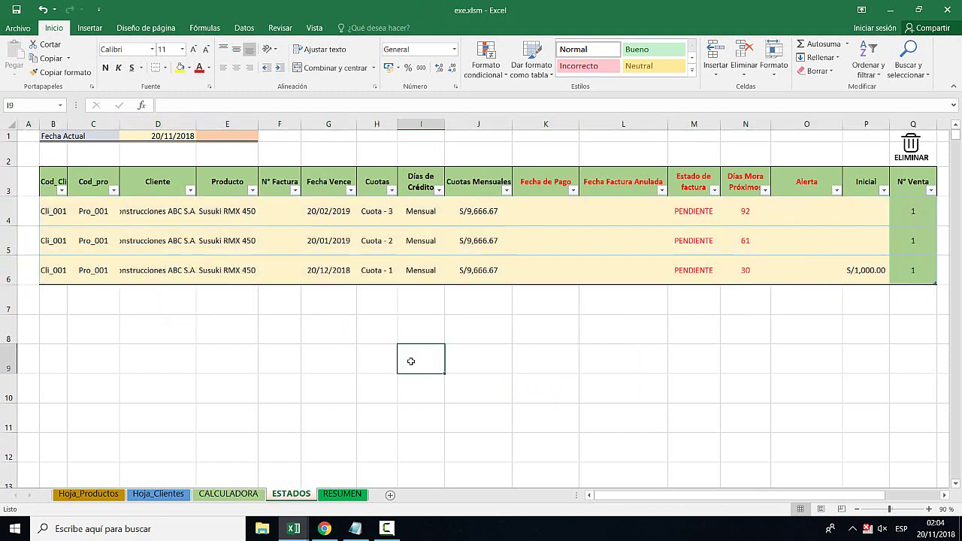
left_click(343, 493)
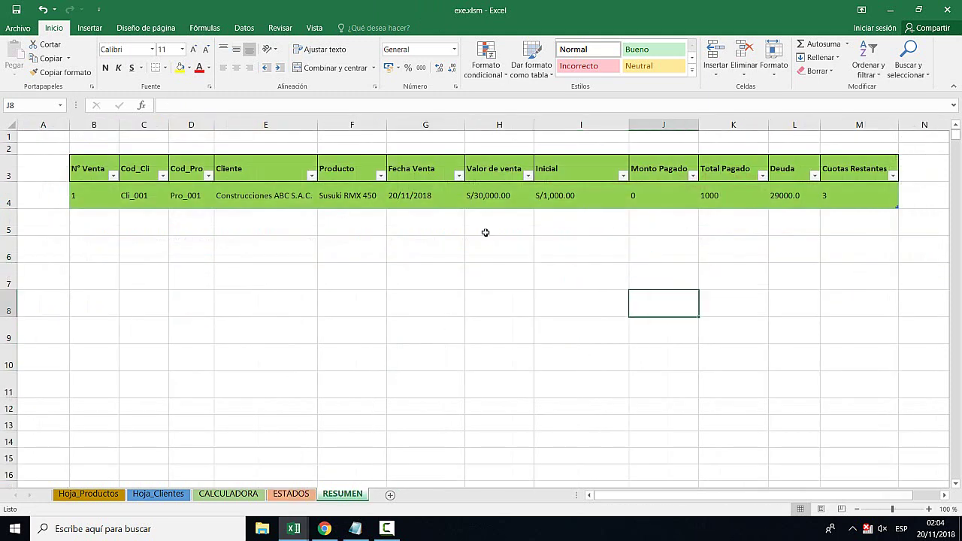
Step: Launch the ELIMINAR macro on ESTADOS and move its sale-code prompt clear of the N° Venta values
left_click(294, 493)
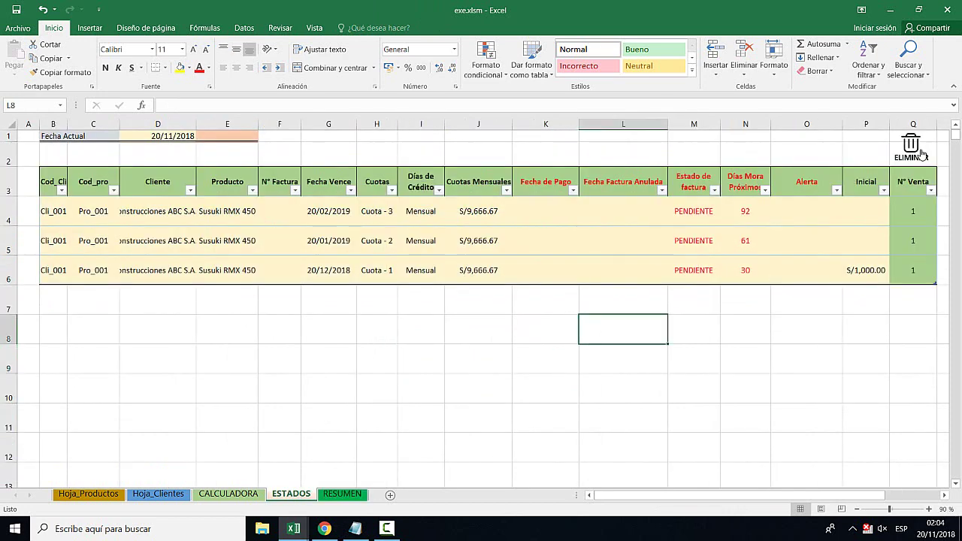
key("super+plus")
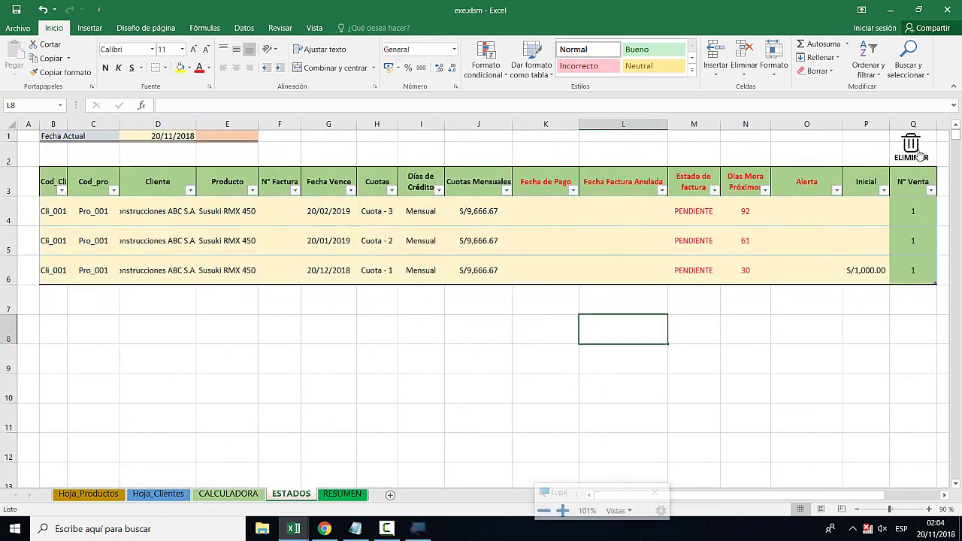
key("super+Escape")
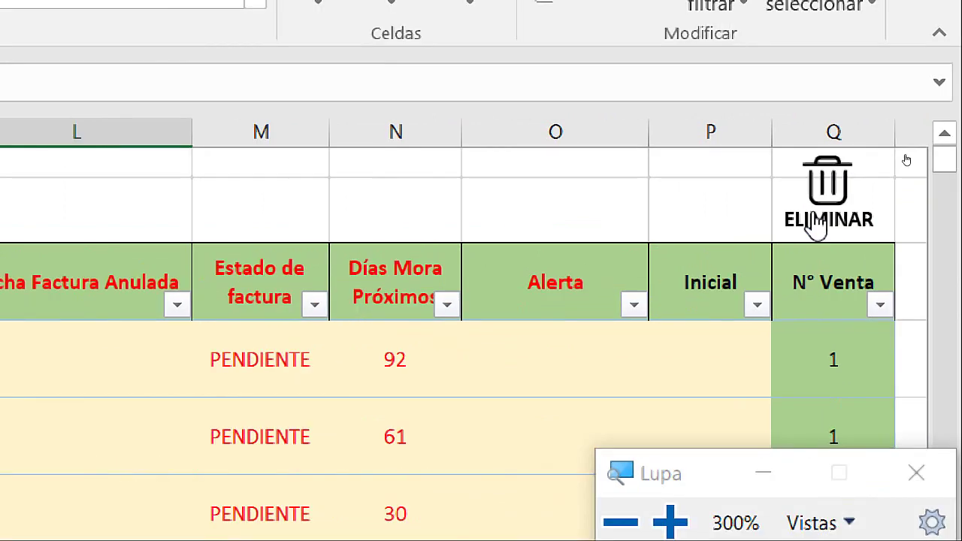
left_click(910, 150)
left_click_drag(496, 149, 625, 293)
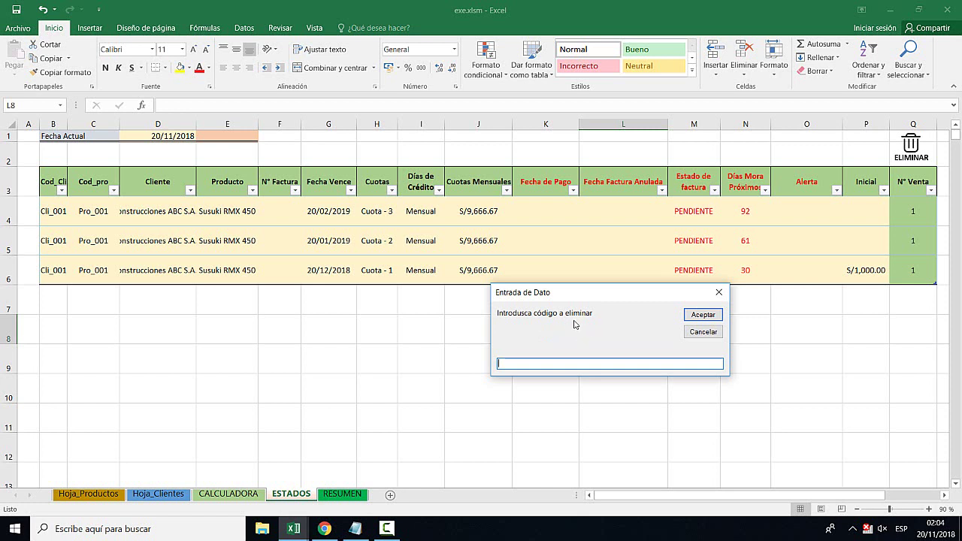
left_click_drag(646, 294, 664, 342)
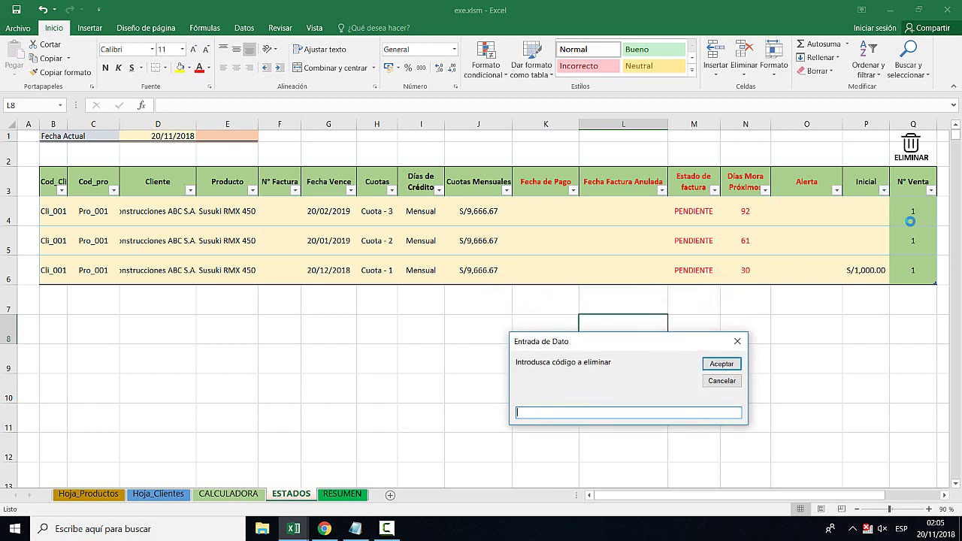
key("super+plus")
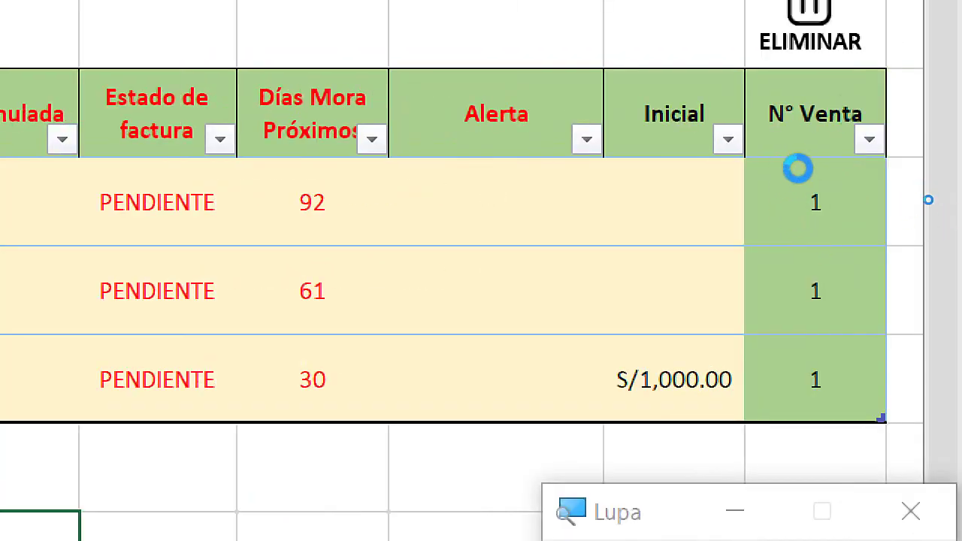
key("super+Escape")
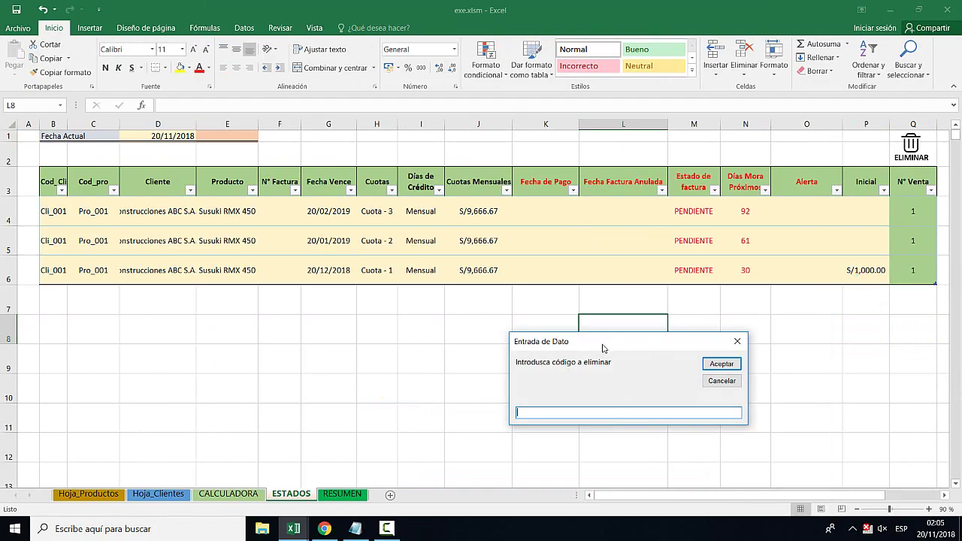
left_click_drag(602, 348, 551, 279)
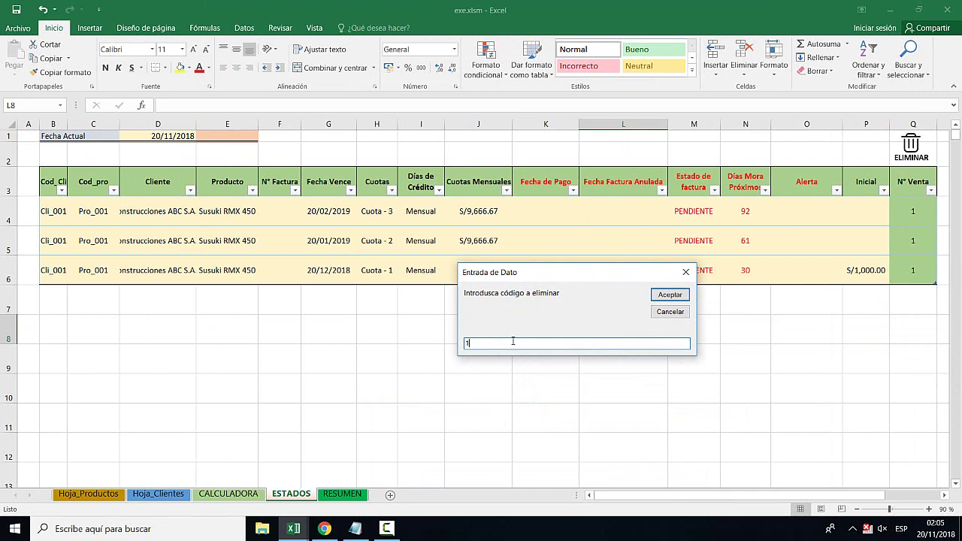
Step: Submit sale code 1, confirm with Sí, and dismiss the follow-up messages
left_click(670, 294)
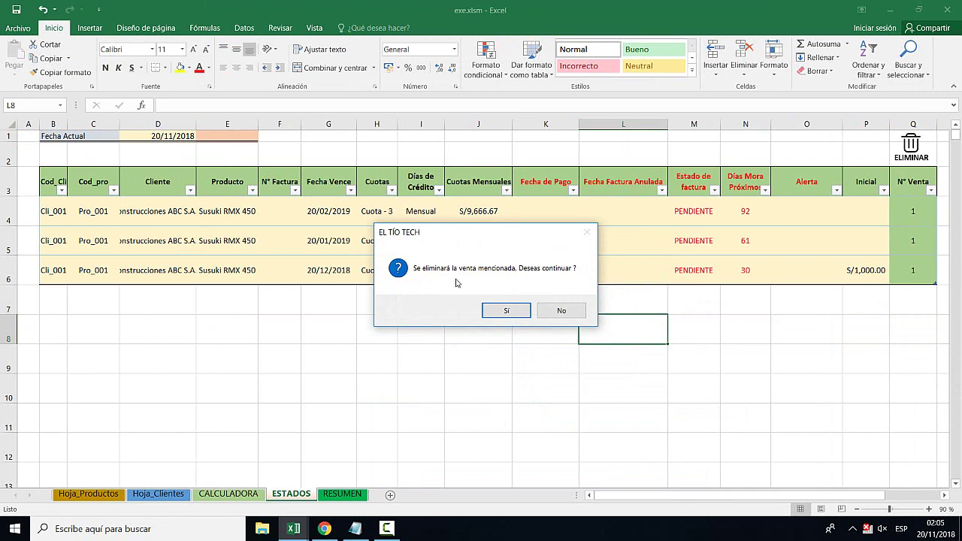
left_click(502, 314)
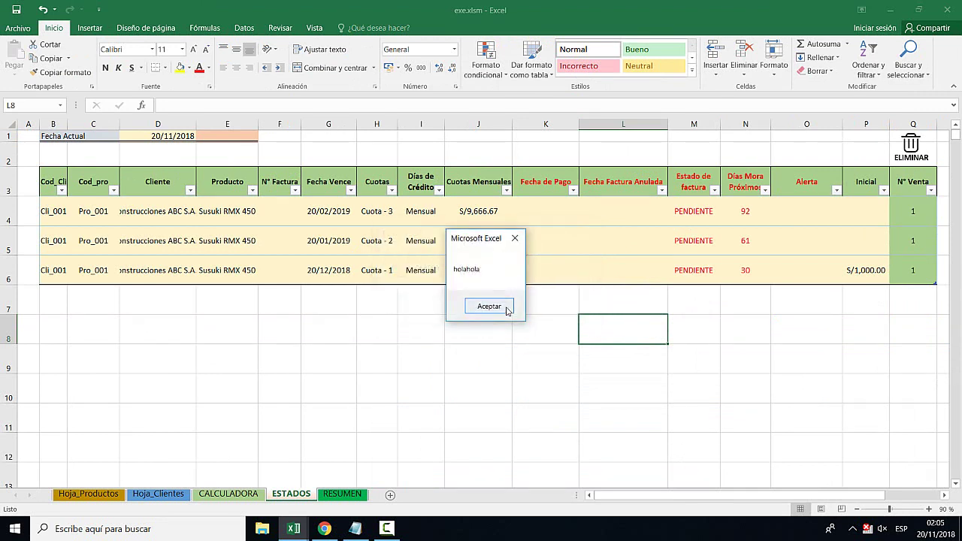
left_click(507, 311)
left_click(500, 309)
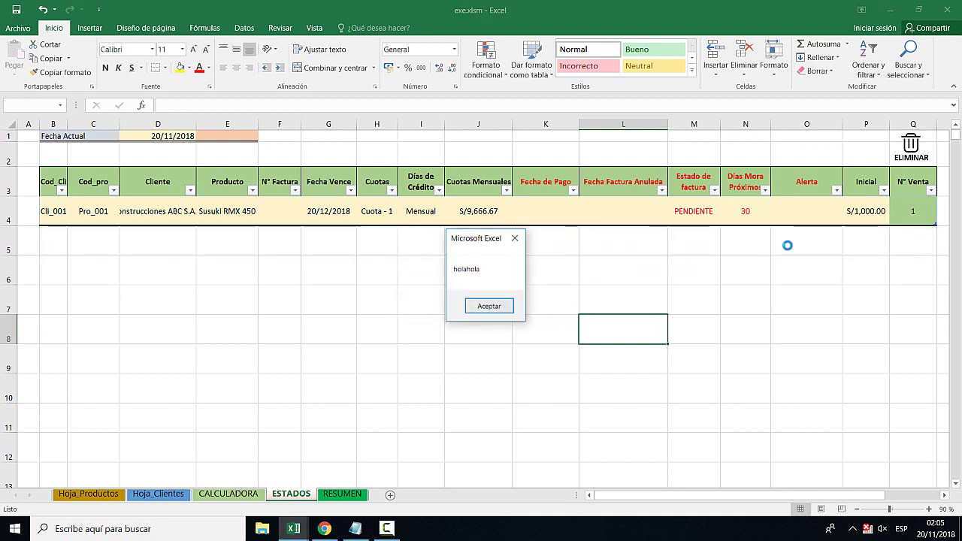
left_click(497, 308)
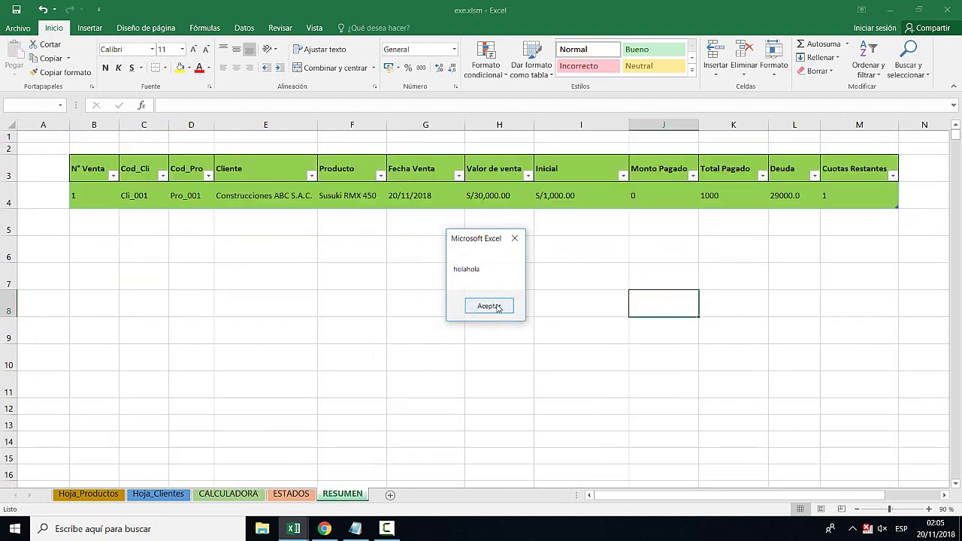
left_click(496, 308)
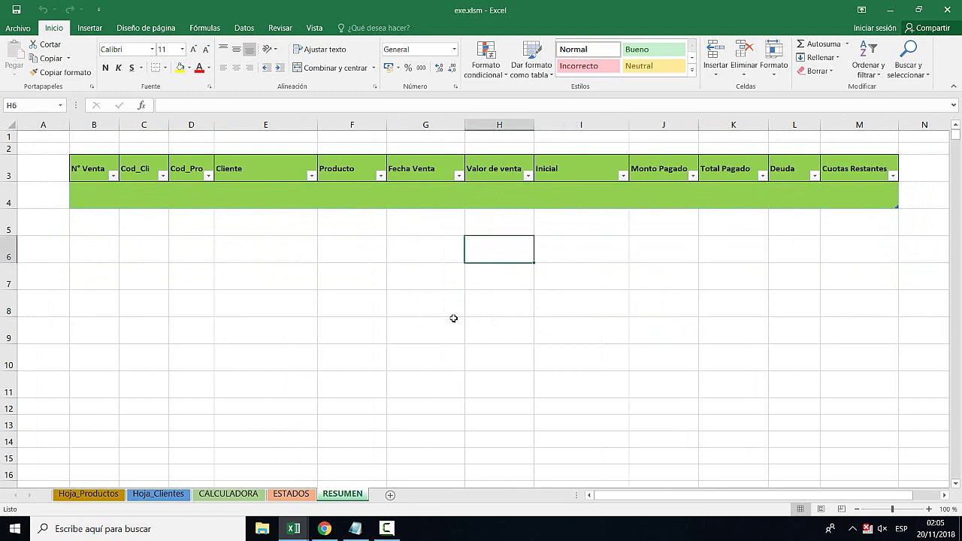
Step: Reopen the ELIMINAR code prompt and close it without entering any sale code
left_click(294, 496)
left_click(342, 493)
left_click(291, 494)
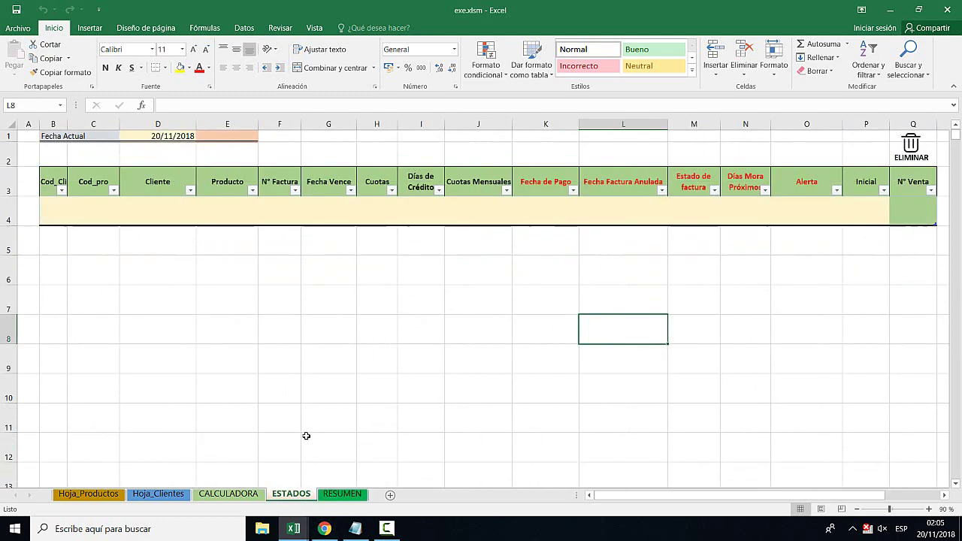
left_click(340, 496)
left_click(292, 493)
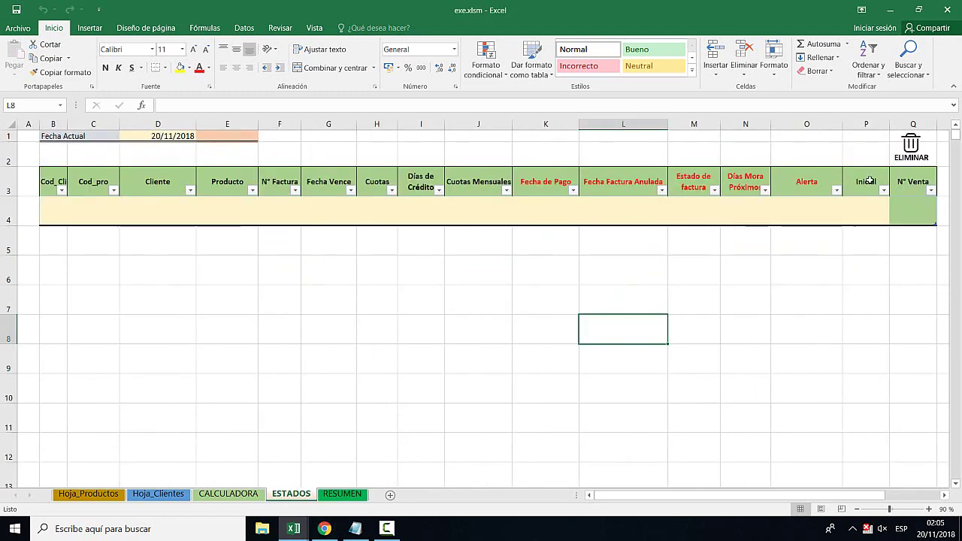
left_click(908, 147)
left_click(566, 171)
left_click(918, 155)
left_click_drag(533, 161, 606, 270)
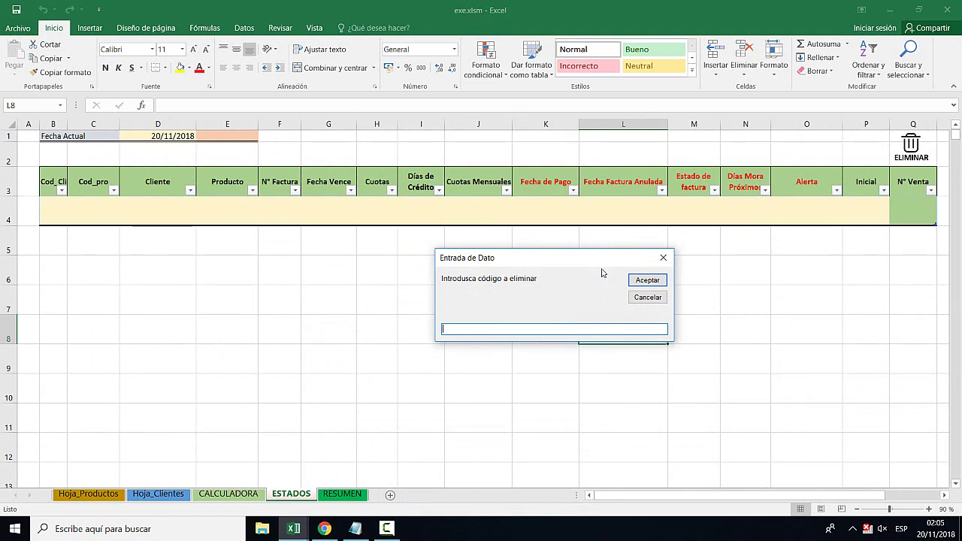
left_click(662, 259)
Step: Return to the CALCULADORA sheet and click around its empty #N/A calculator form
left_click(228, 494)
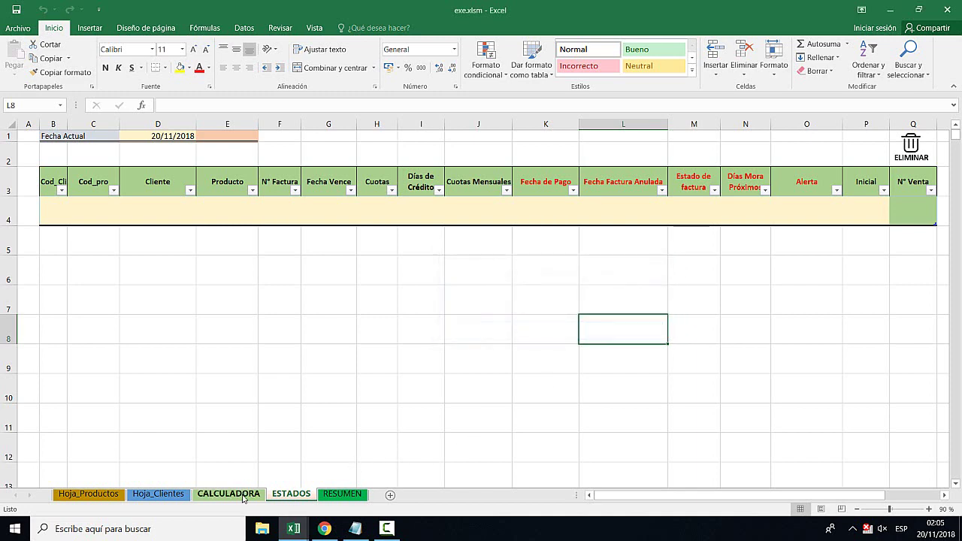
left_click(689, 380)
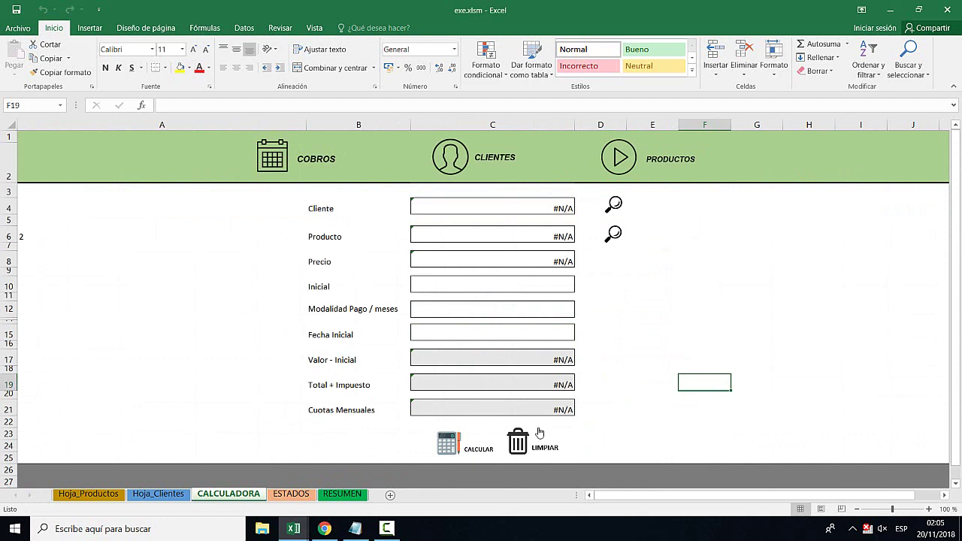
left_click(634, 329)
left_click(677, 294)
left_click(738, 265)
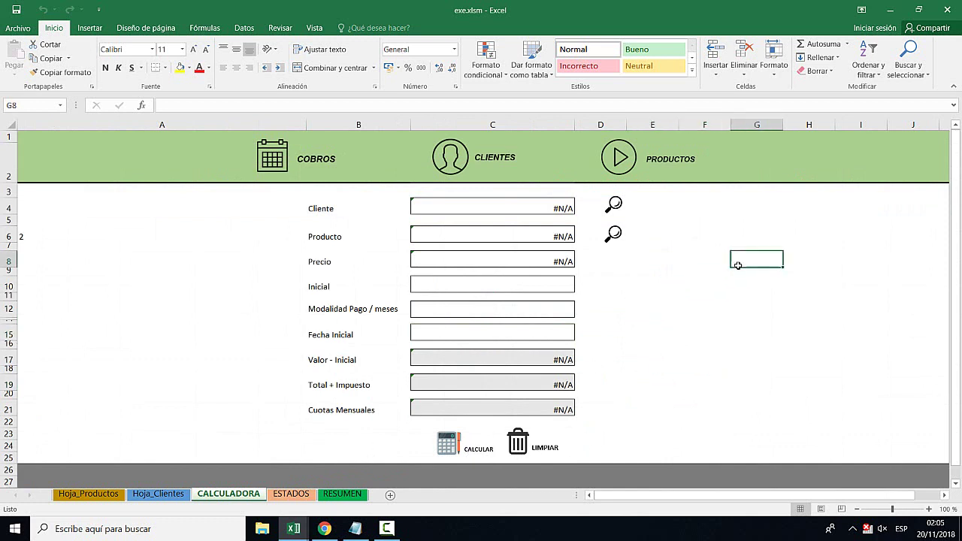
left_click(738, 292)
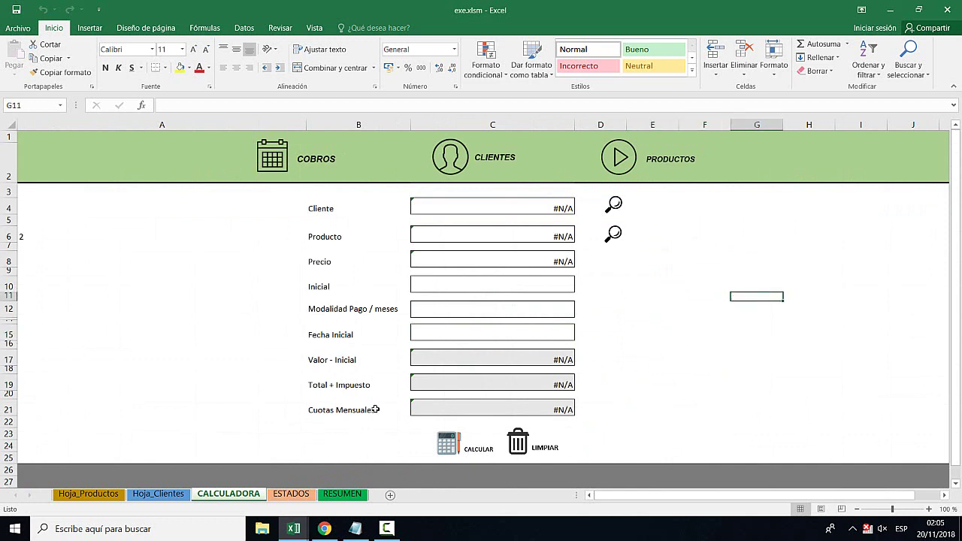
Step: Close exe.xlsm without saving its changes
left_click(946, 12)
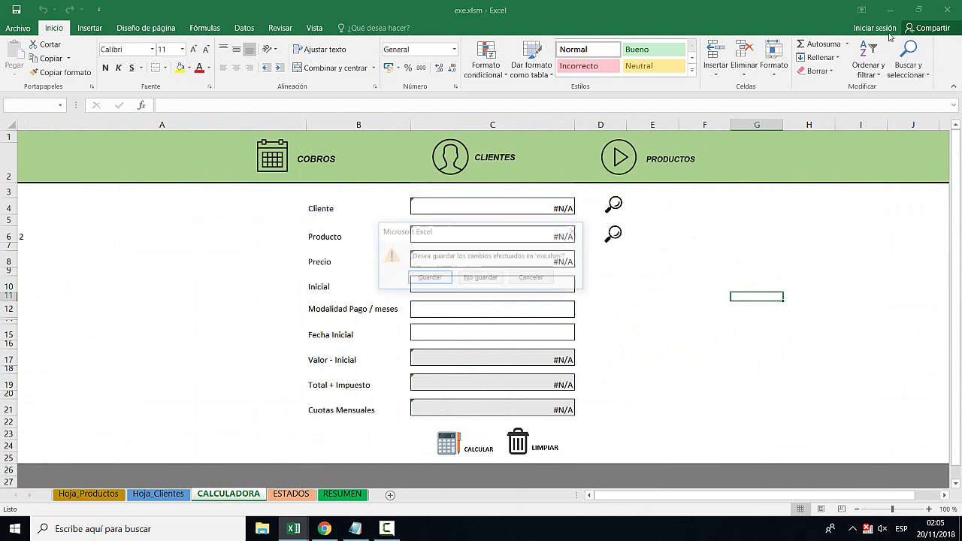
left_click(474, 278)
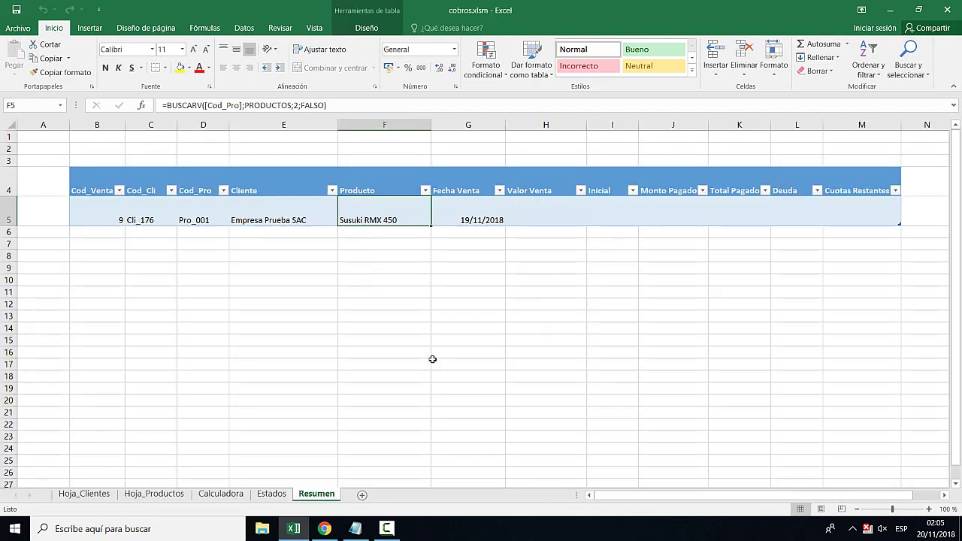
left_click(426, 364)
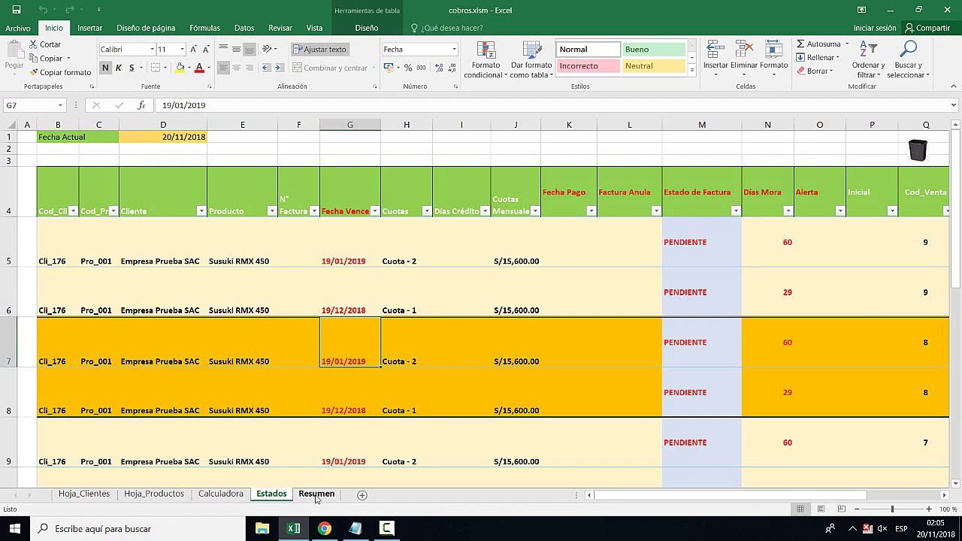
Step: Check the empty Valor Venta on Resumen, then move through Estados to the Calculadora sheet
left_click(316, 495)
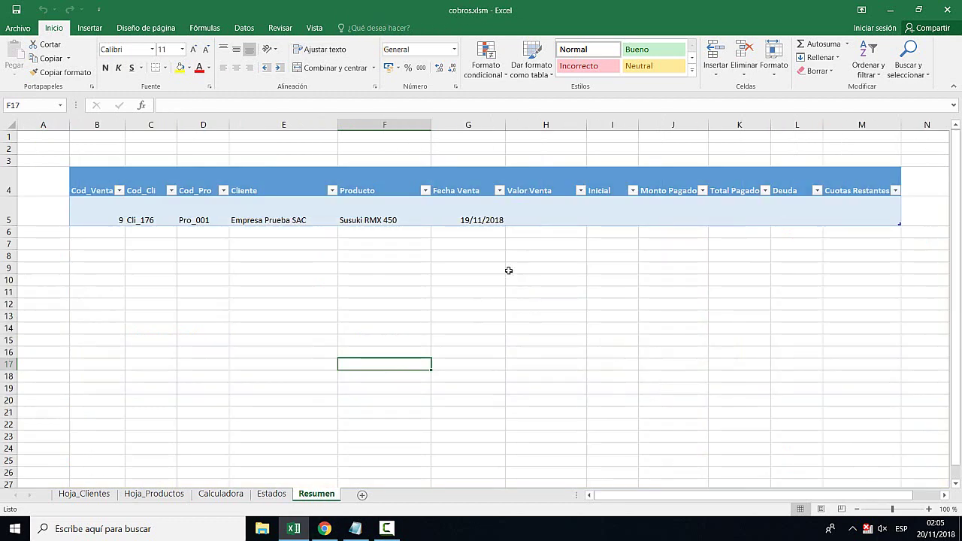
left_click(543, 245)
left_click(492, 269)
left_click(542, 209)
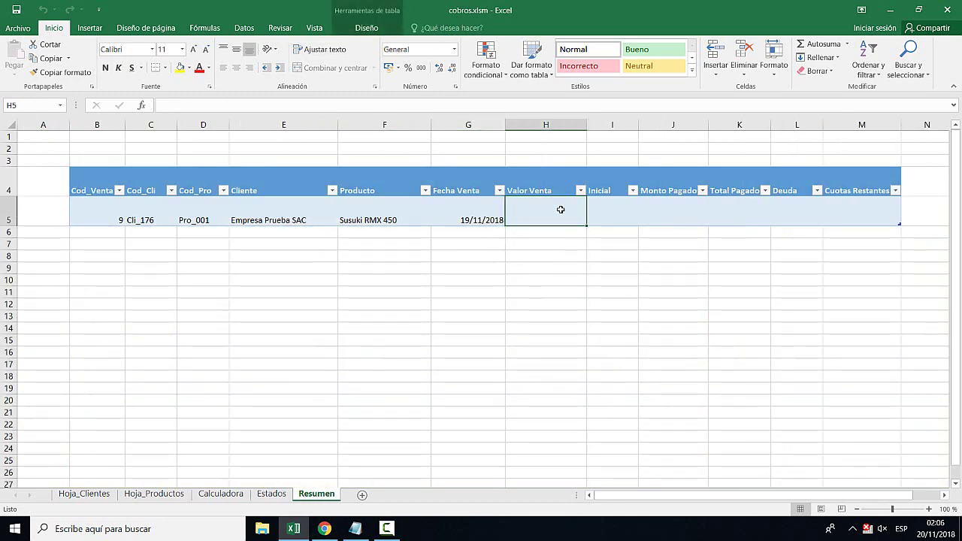
left_click(279, 494)
key("ctrl+Page_Up")
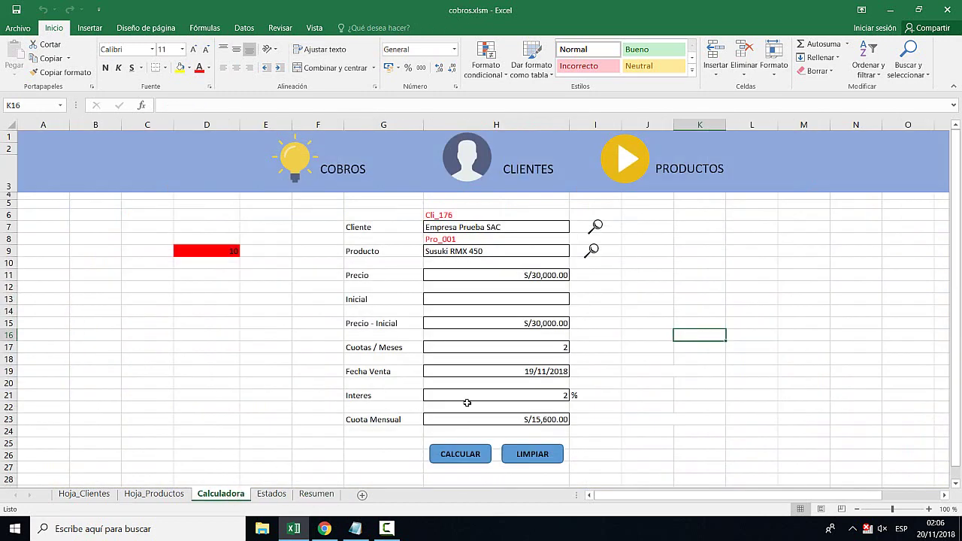
Step: Inspect the Precio lookup and Interes cells, then bring up the Búsqueda por cliente list
left_click(470, 274)
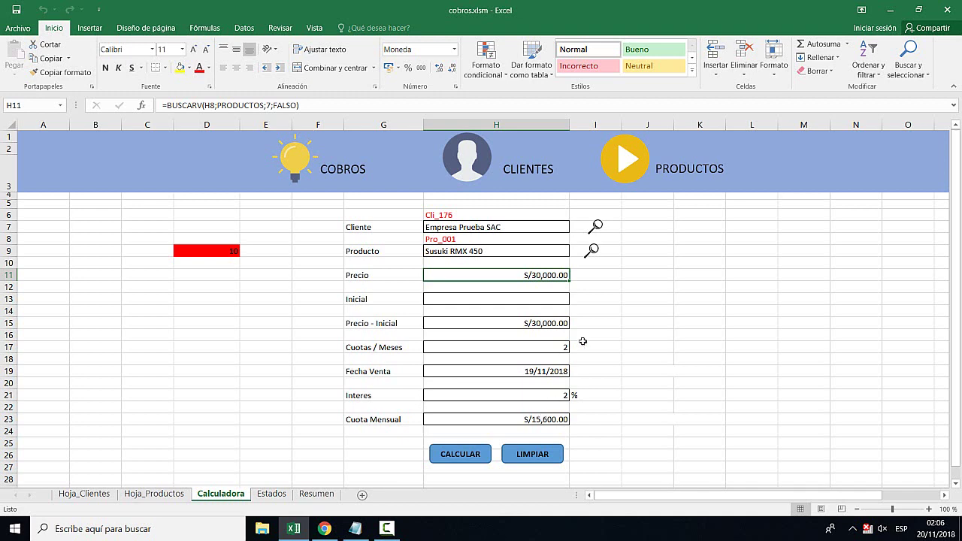
left_click(613, 370)
left_click(502, 397)
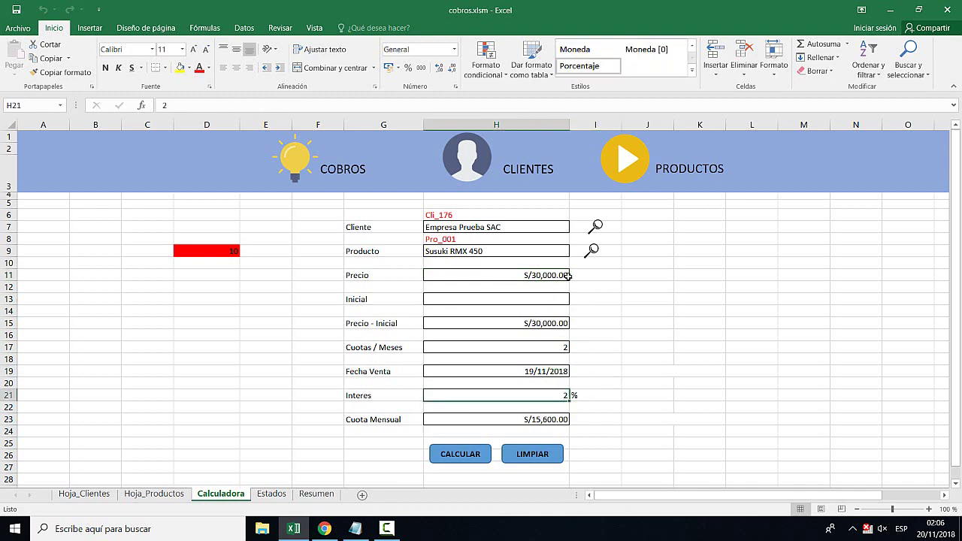
left_click(565, 275)
left_click(595, 225)
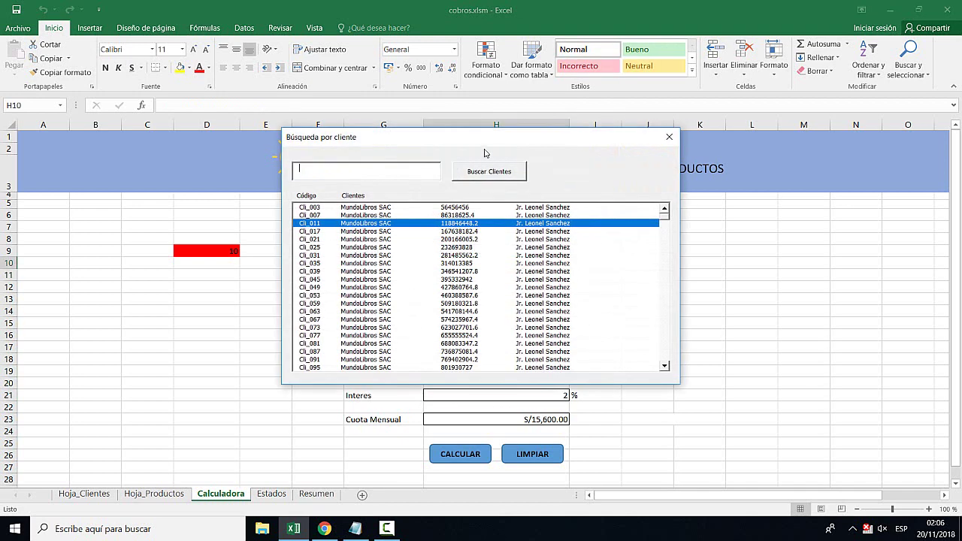
Step: Load client MundoLibros SAC and product CGL Honda (S/5,500.00) into the Calculadora form
double_click(358, 221)
left_click(644, 273)
left_click(595, 254)
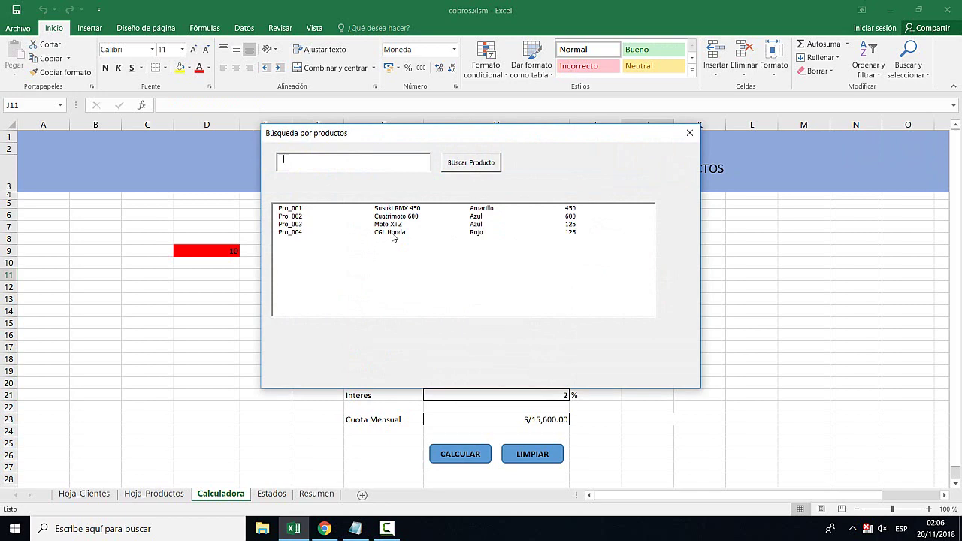
left_click(392, 234)
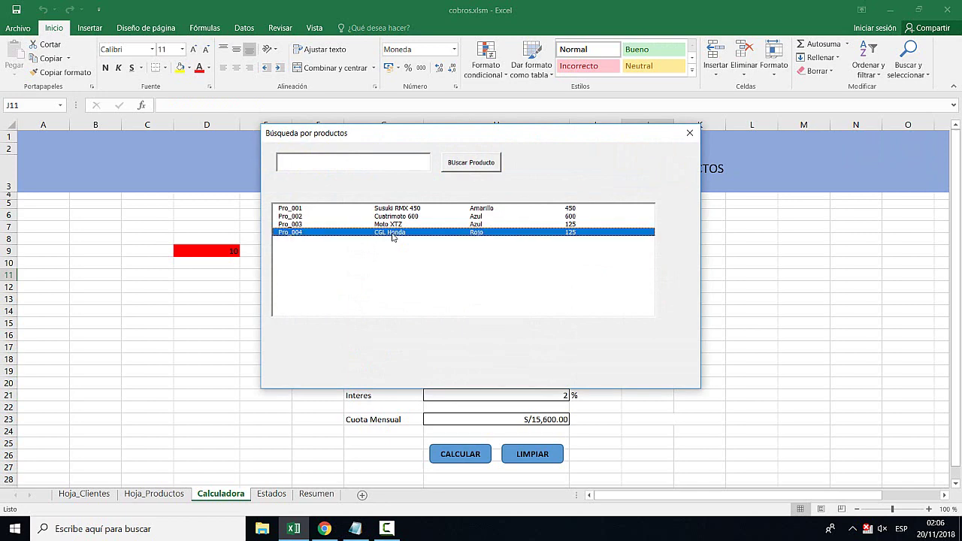
double_click(391, 234)
left_click(533, 273)
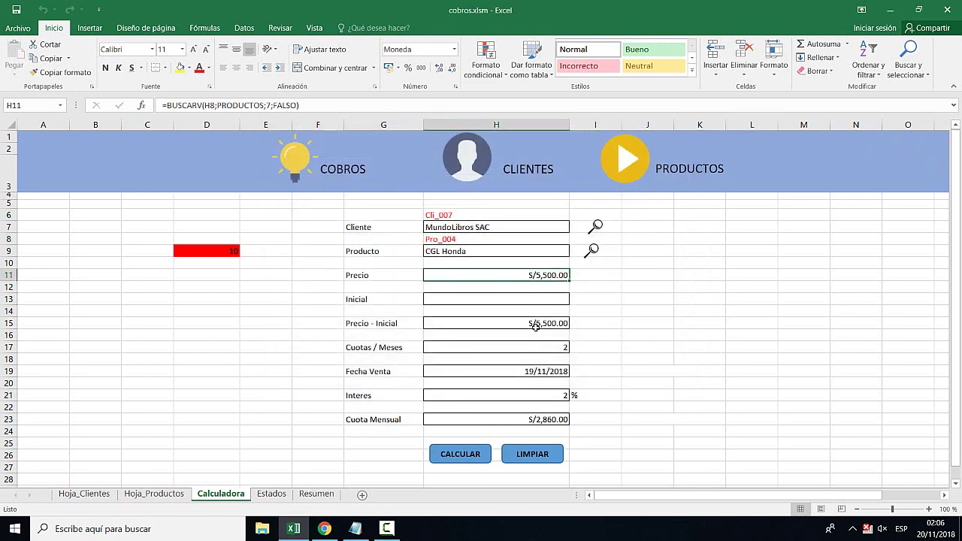
Step: Enter a 1000 down payment in Inicial and check the S/2,340.00 Cuota Mensual
left_click(545, 297)
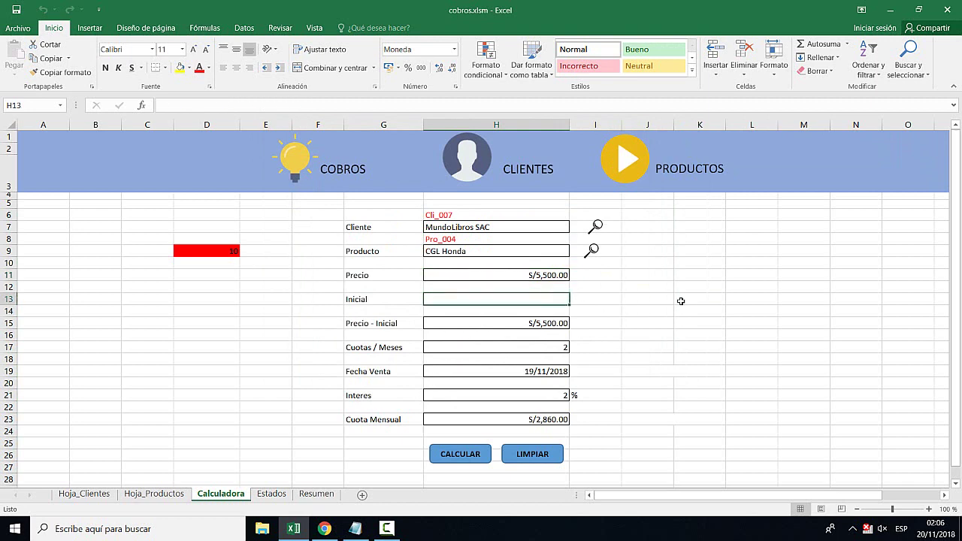
type("1000")
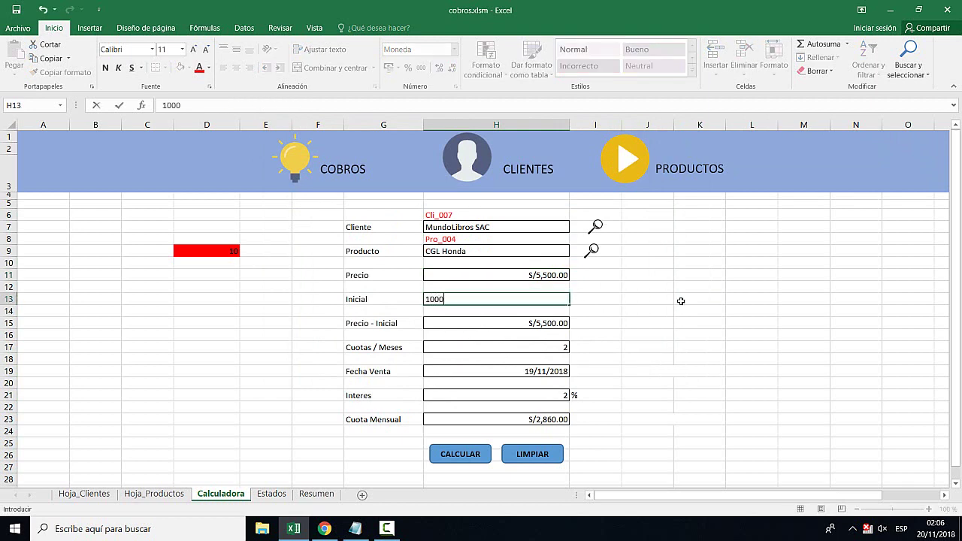
key("Return")
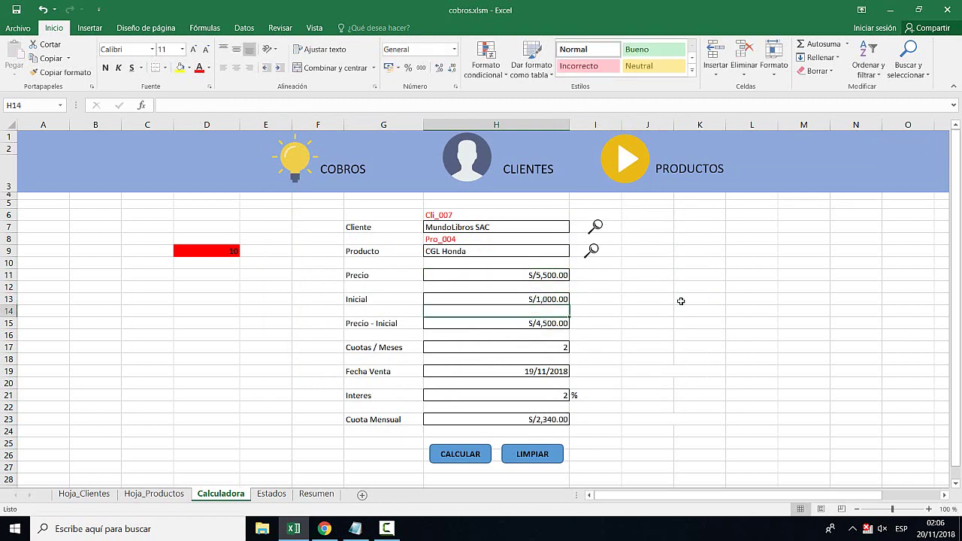
left_click(533, 421)
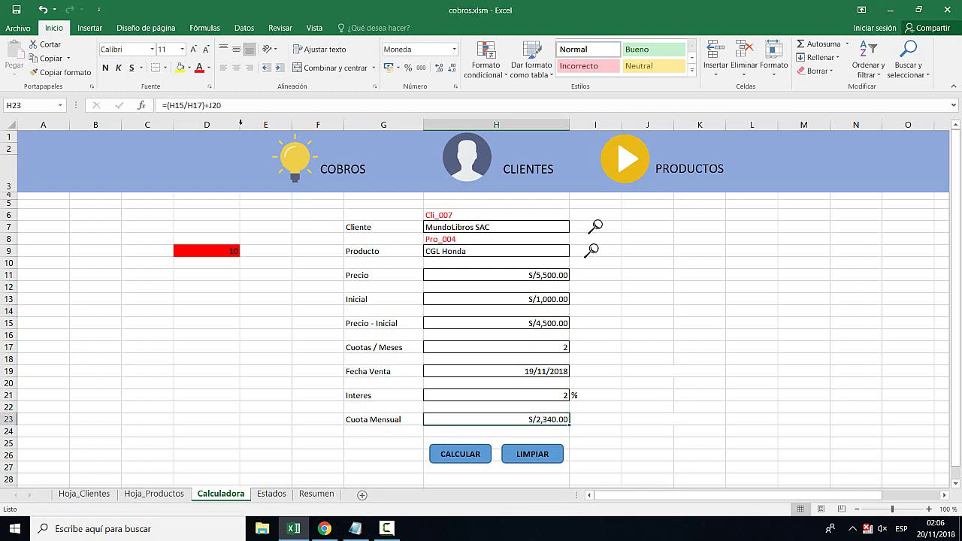
left_click(178, 105)
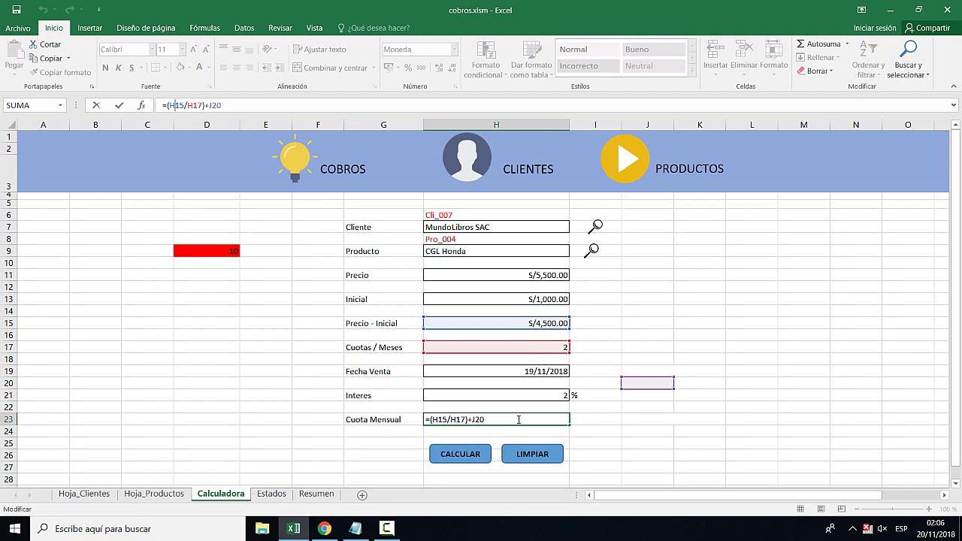
key("Escape")
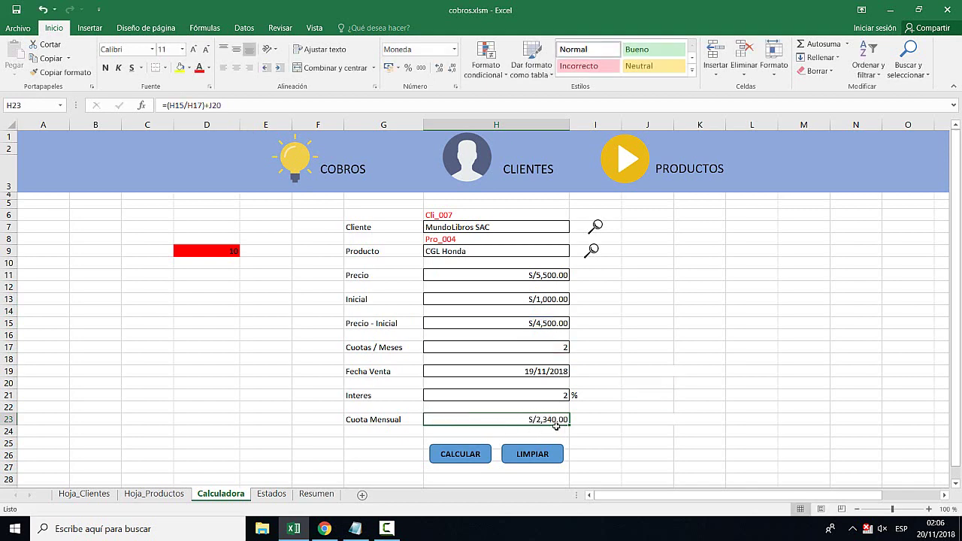
left_click(644, 395)
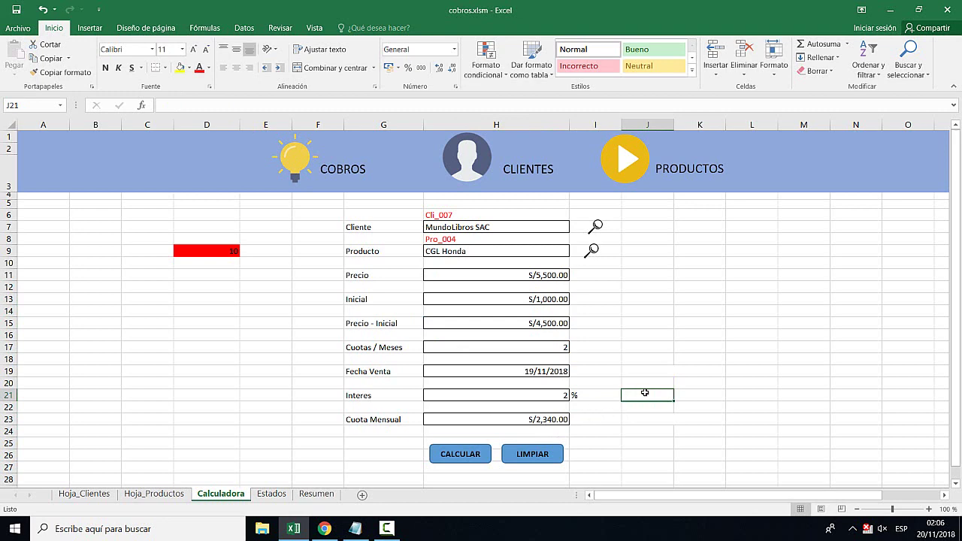
type("=")
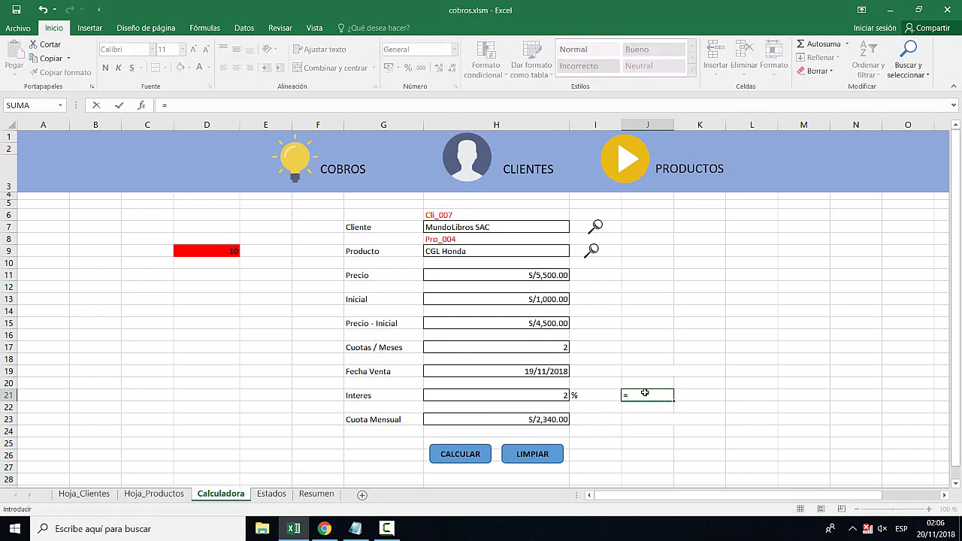
key("Escape")
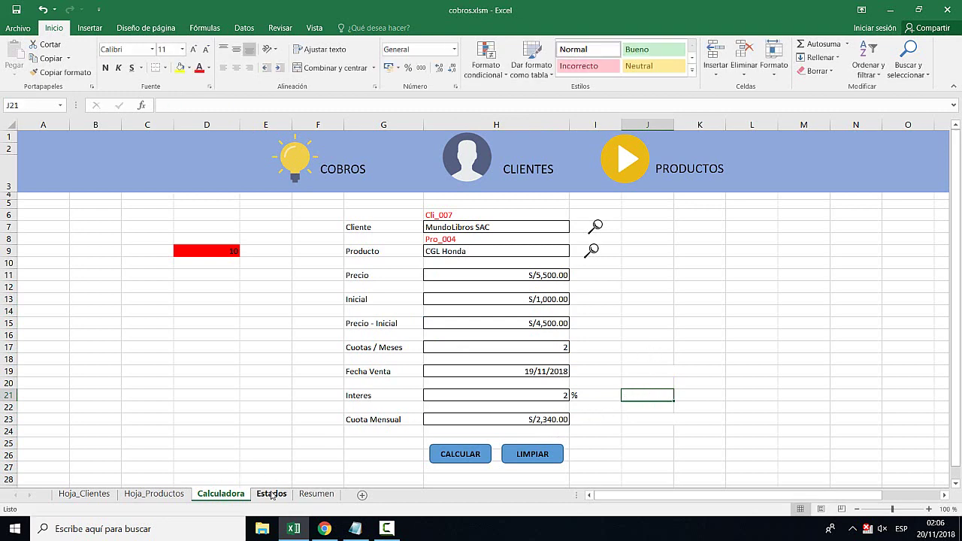
left_click(271, 493)
left_click(311, 496)
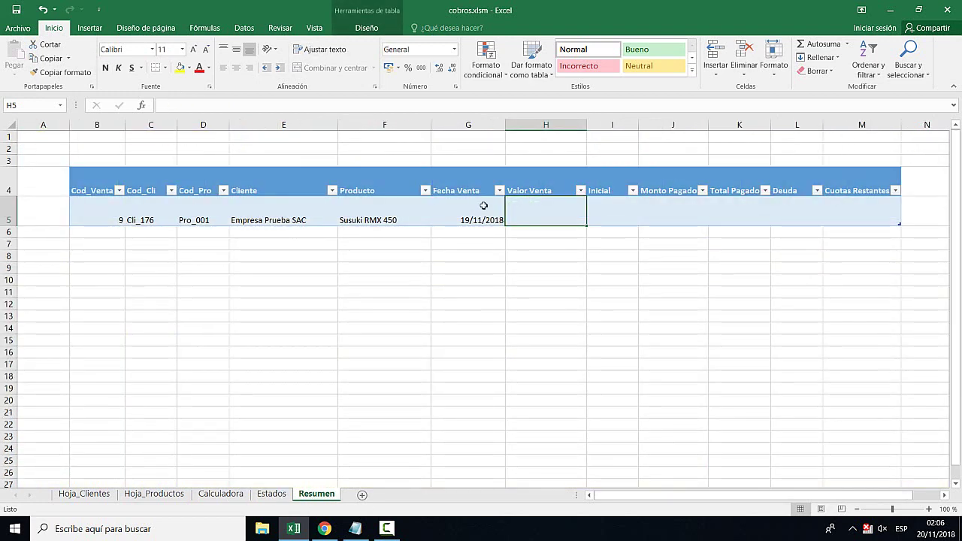
left_click(244, 495)
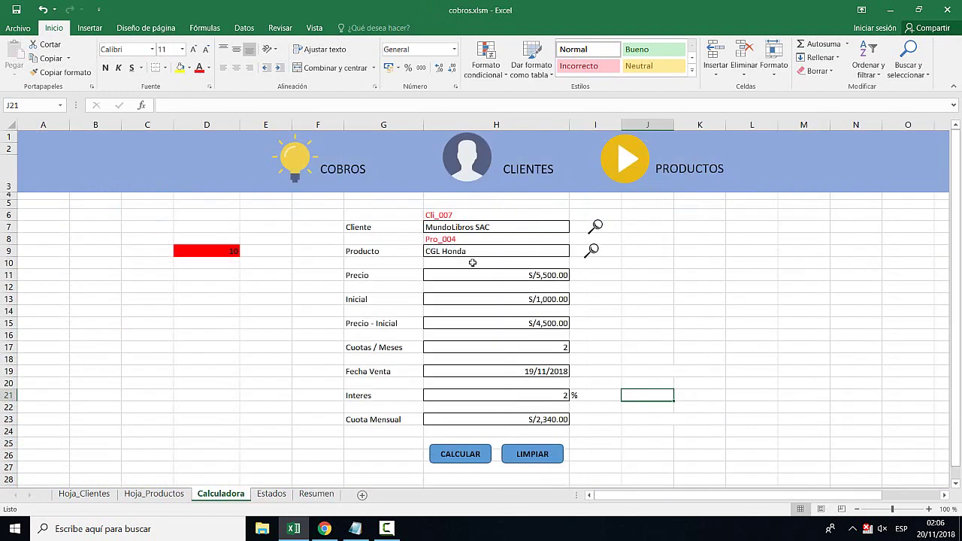
left_click(518, 275)
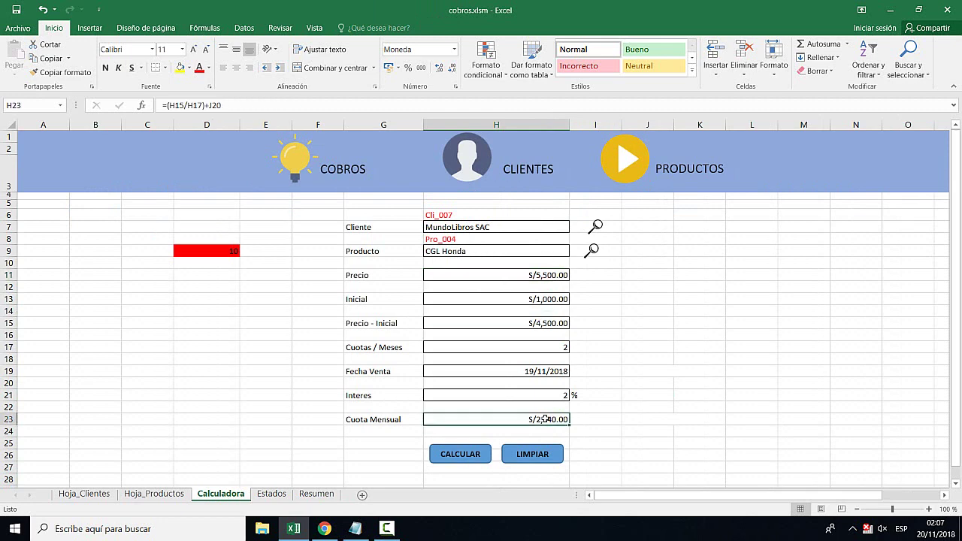
left_click(635, 397)
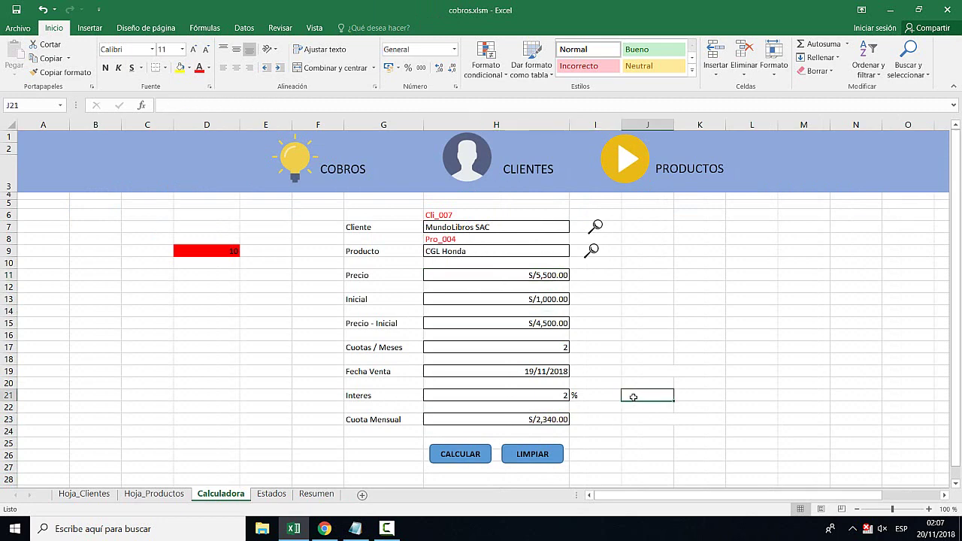
Step: Fill J21 yellow and enter a first formula multiplying the monthly quota by the months
left_click(181, 67)
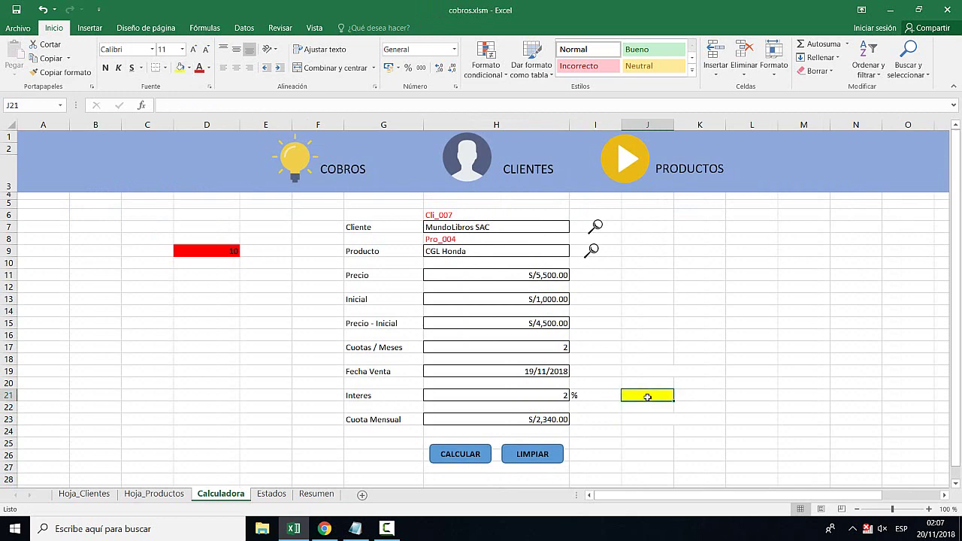
key("super+plus")
type("=")
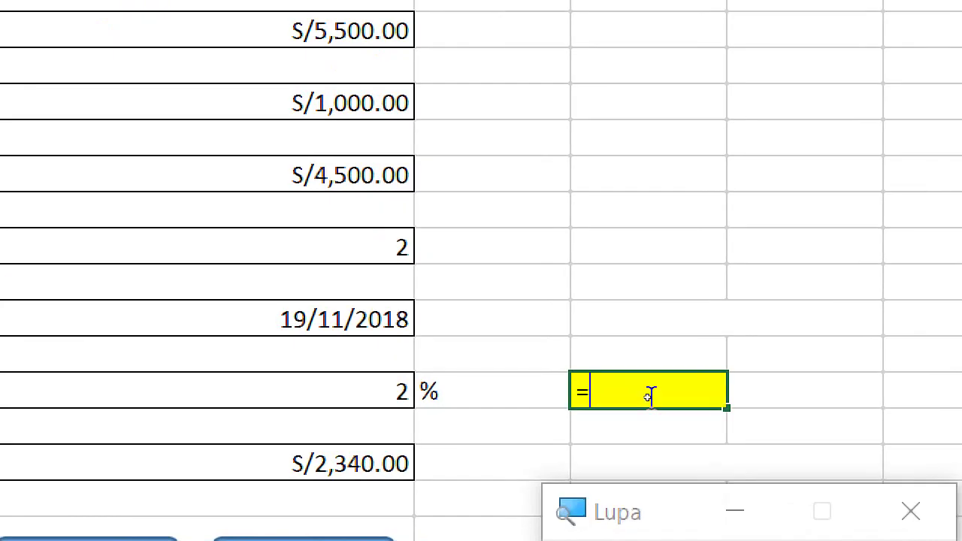
left_click(285, 465)
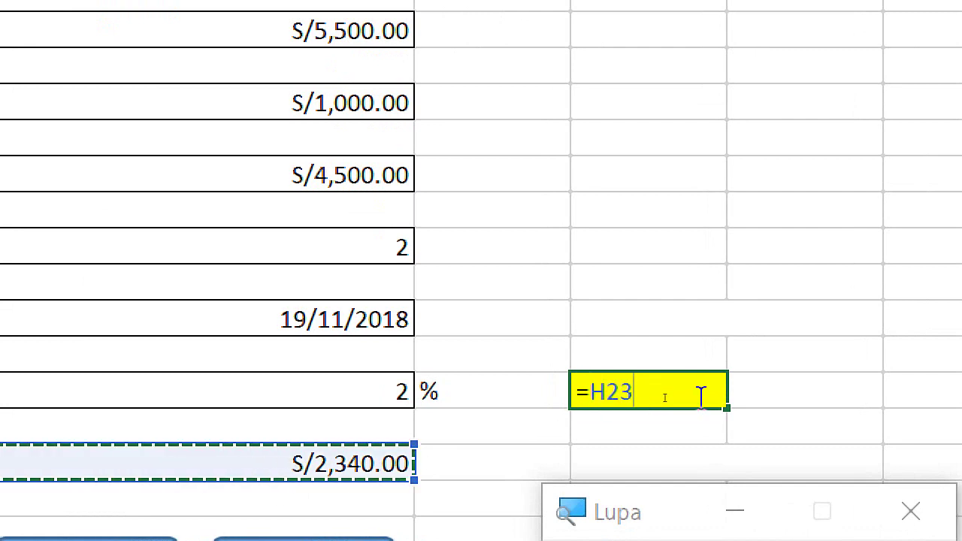
type("*")
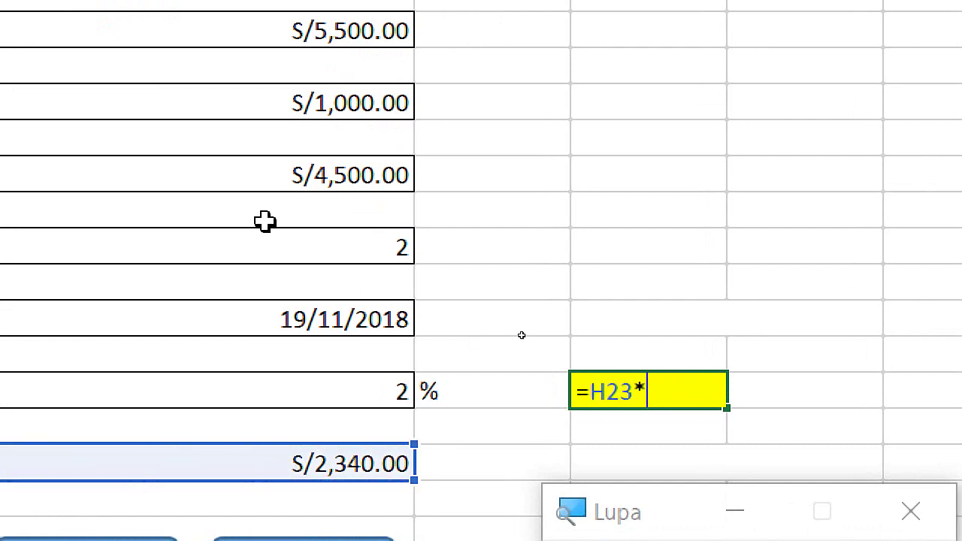
left_click(324, 232)
key("Return")
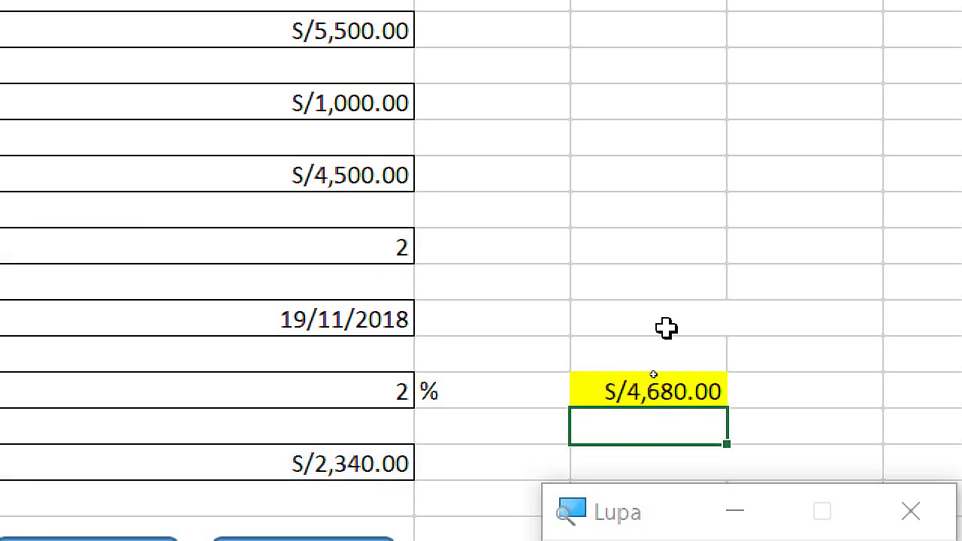
left_click(683, 392)
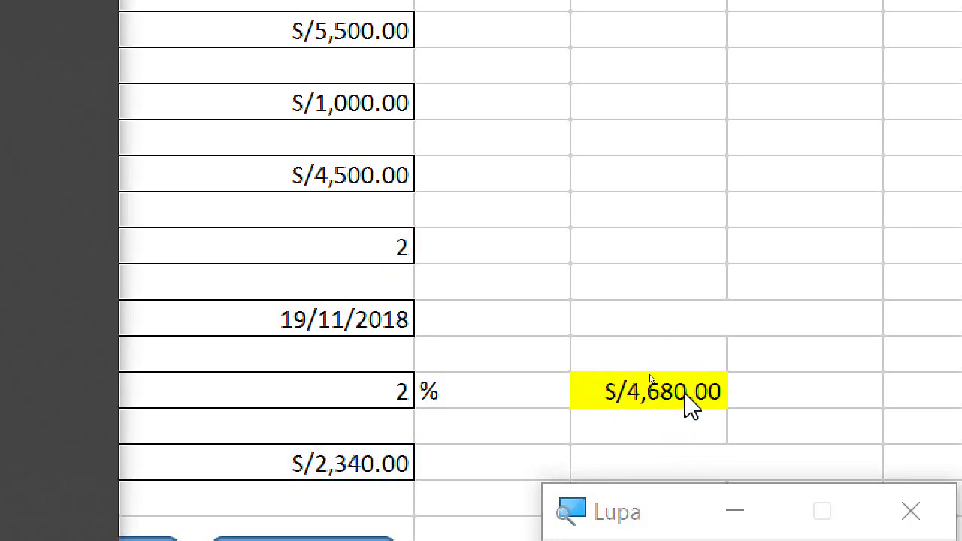
left_click(546, 222)
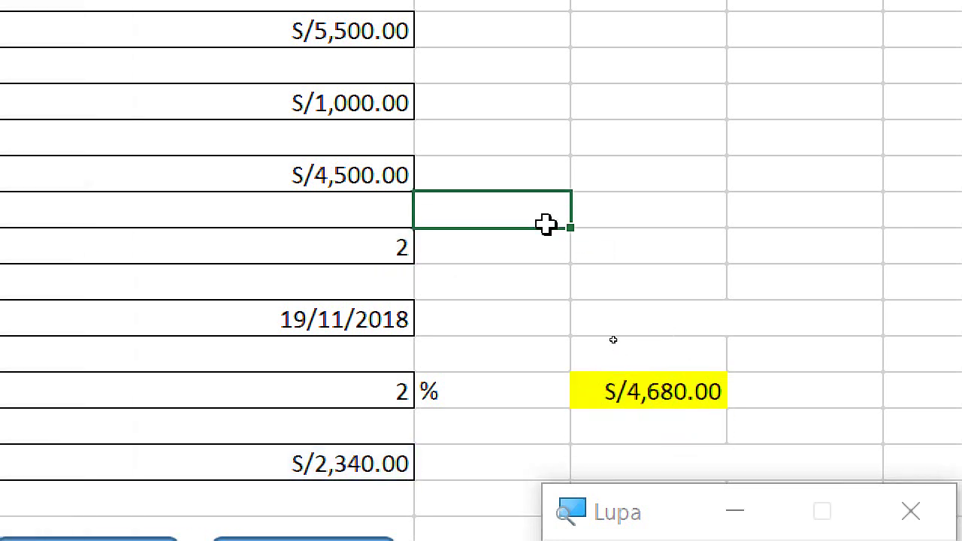
Step: Rewrite J21 as =(H23*H17)+H13 so it returns S/5,680.00
left_click(650, 385)
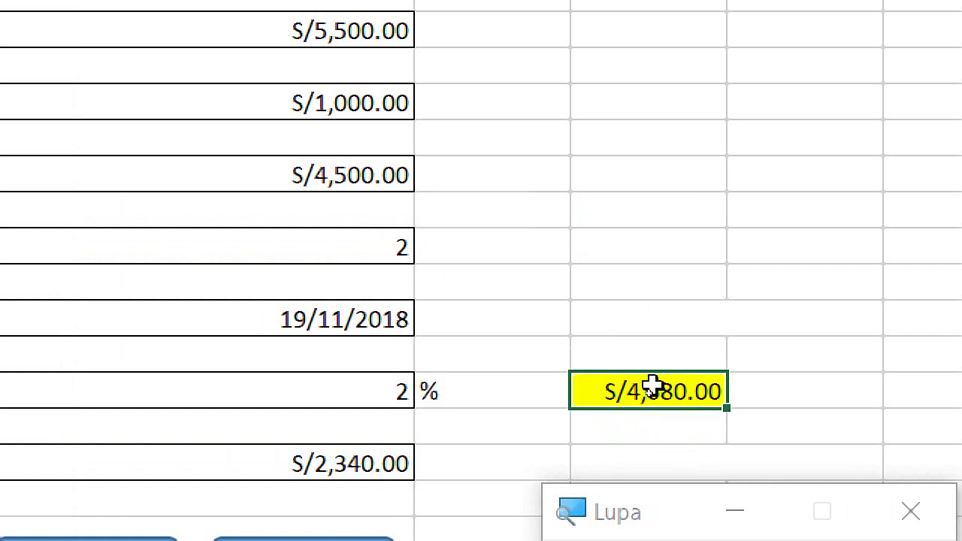
type("=")
left_click(408, 432)
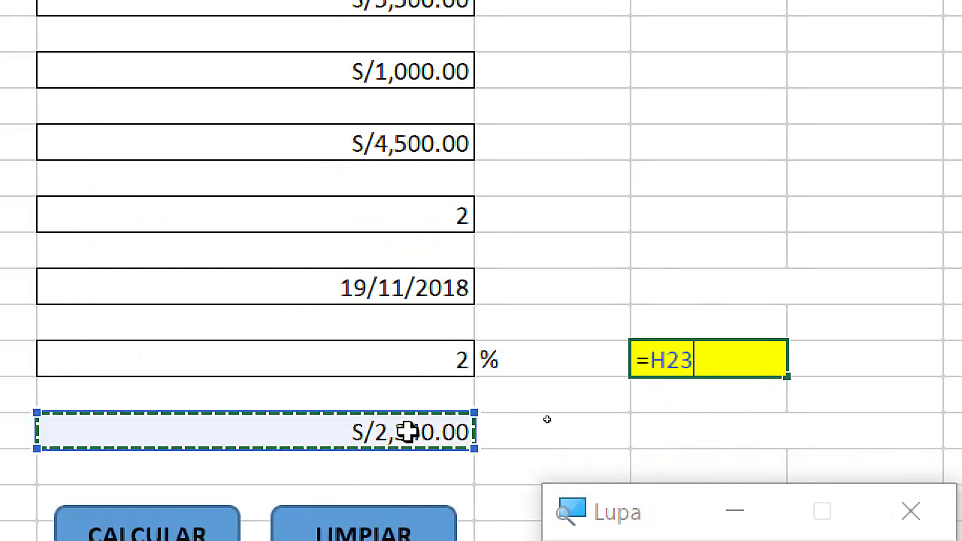
type("*")
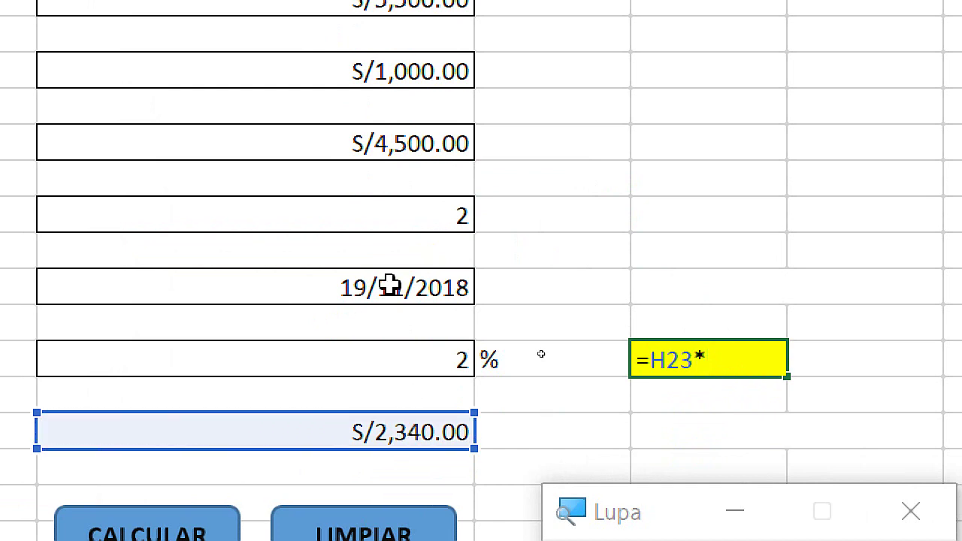
left_click(414, 206)
left_click(649, 359)
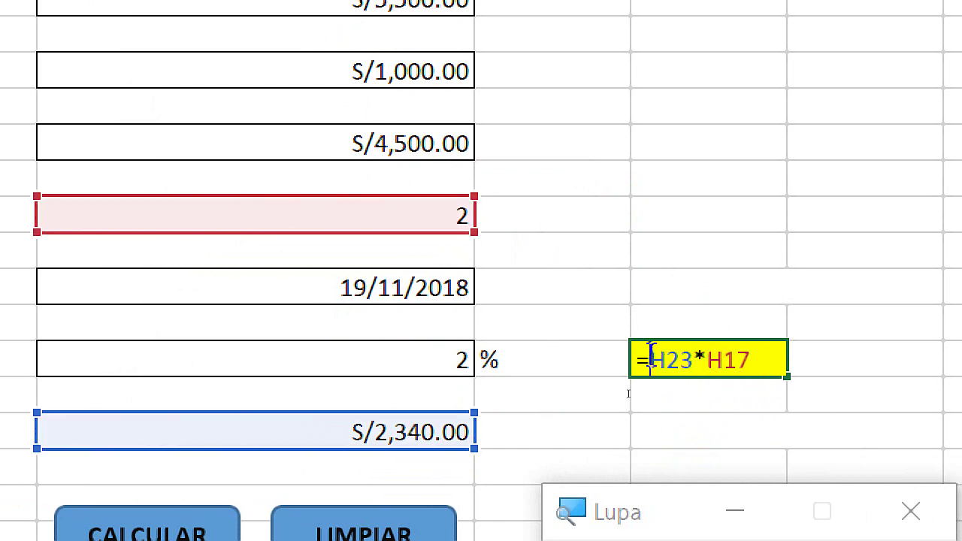
type("(")
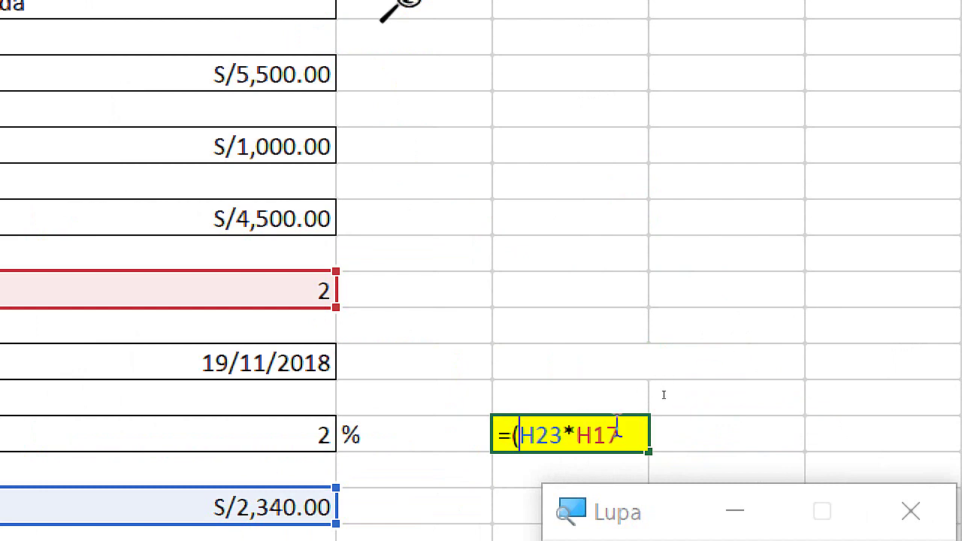
type(")")
type("+")
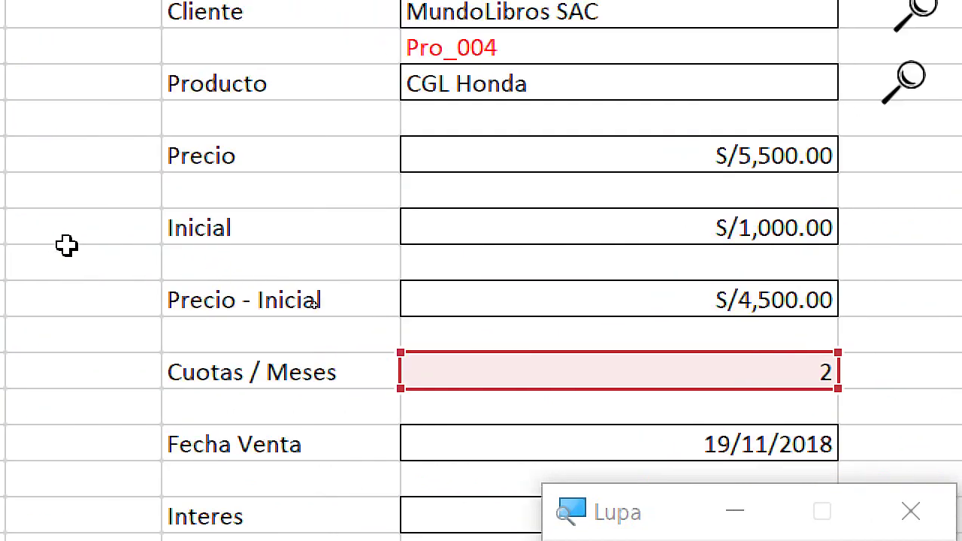
left_click(626, 231)
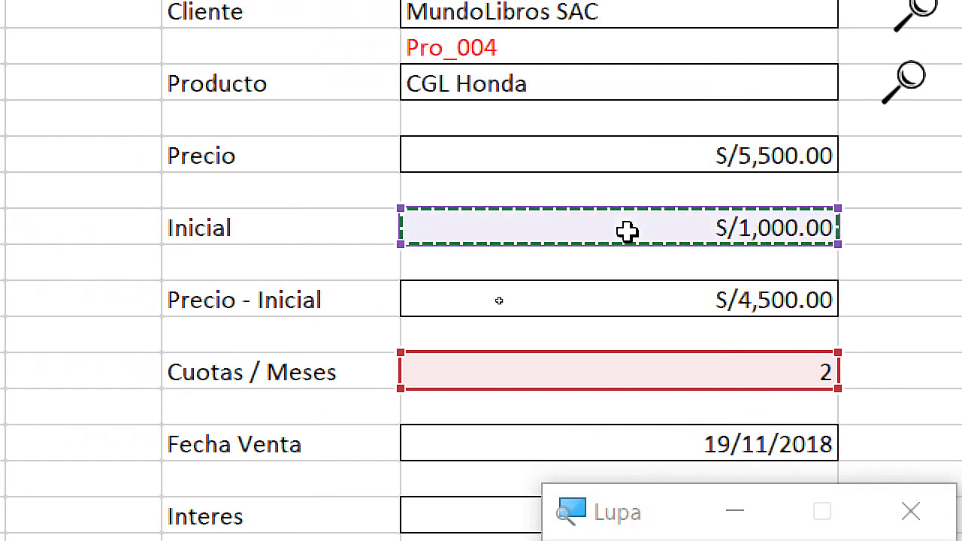
key("super+Escape")
Step: Review the total-with-interest formula in J21
key("Return")
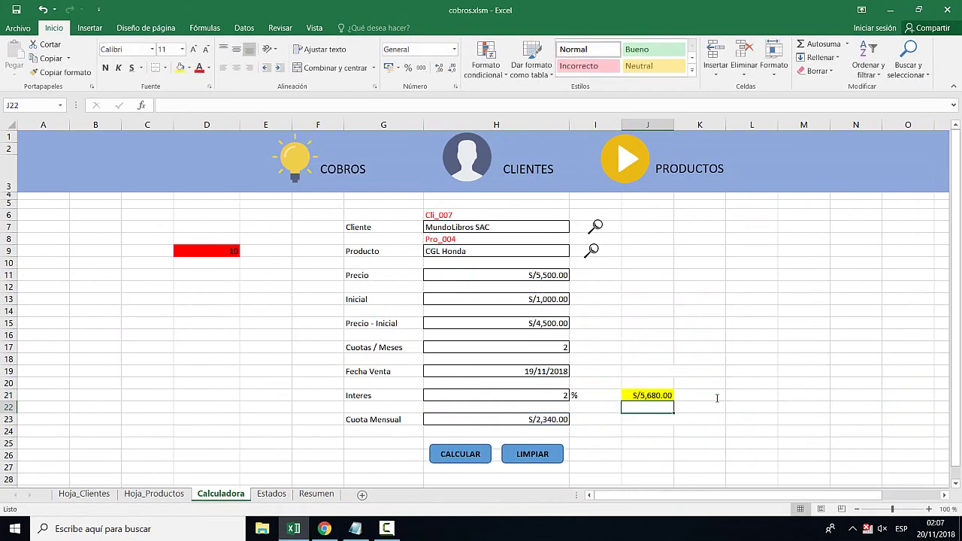
key("Up")
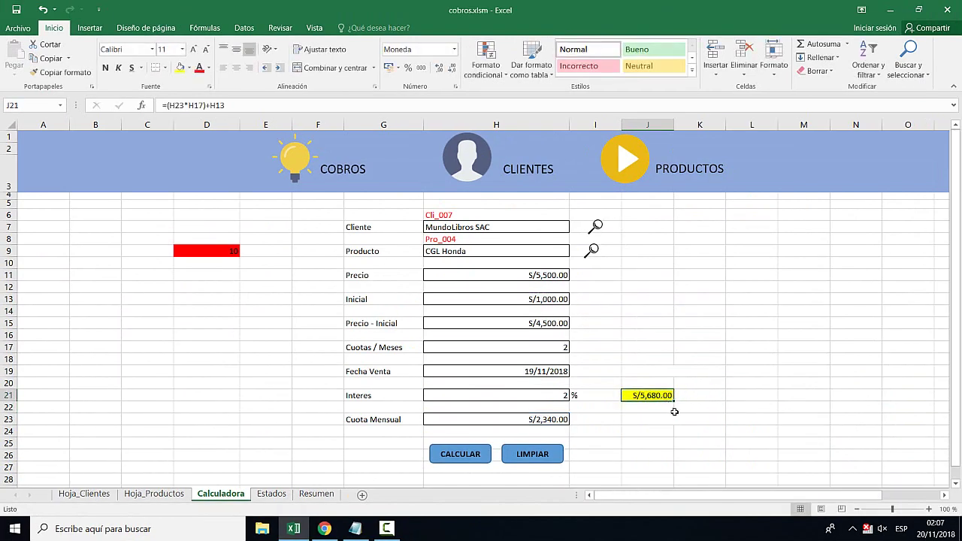
left_click(652, 408)
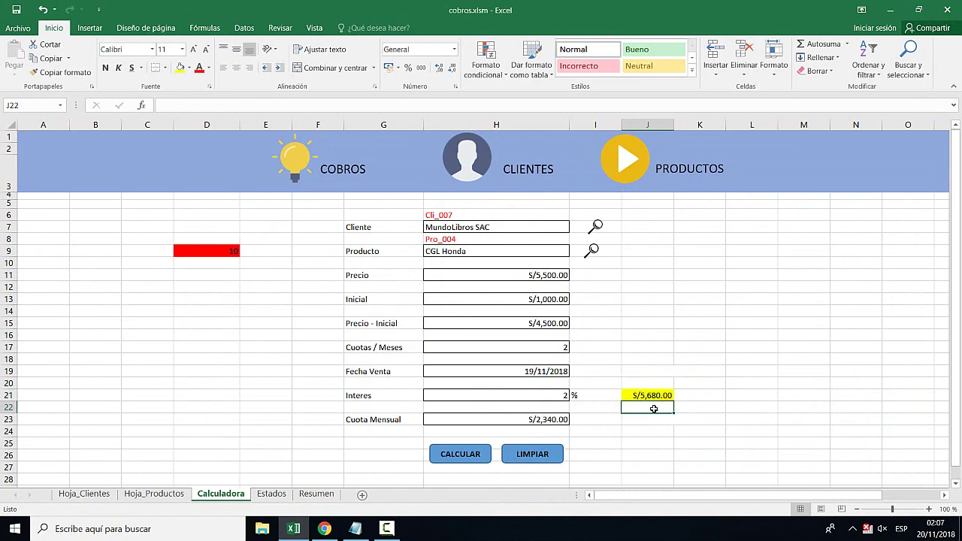
left_click(651, 395)
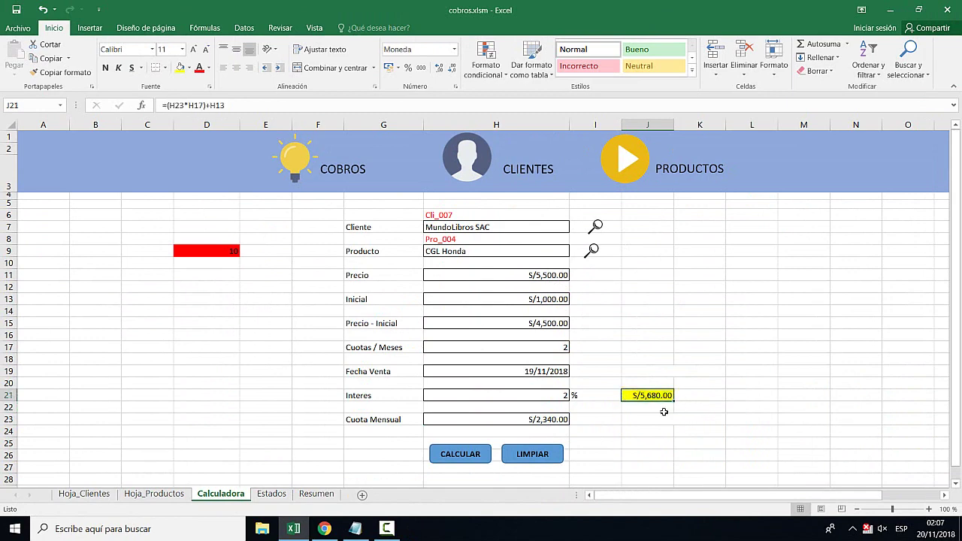
Step: Look through Estados and Resumen, return to Calculadora's J21, then bring up the Notepad note
left_click(272, 494)
left_click(316, 493)
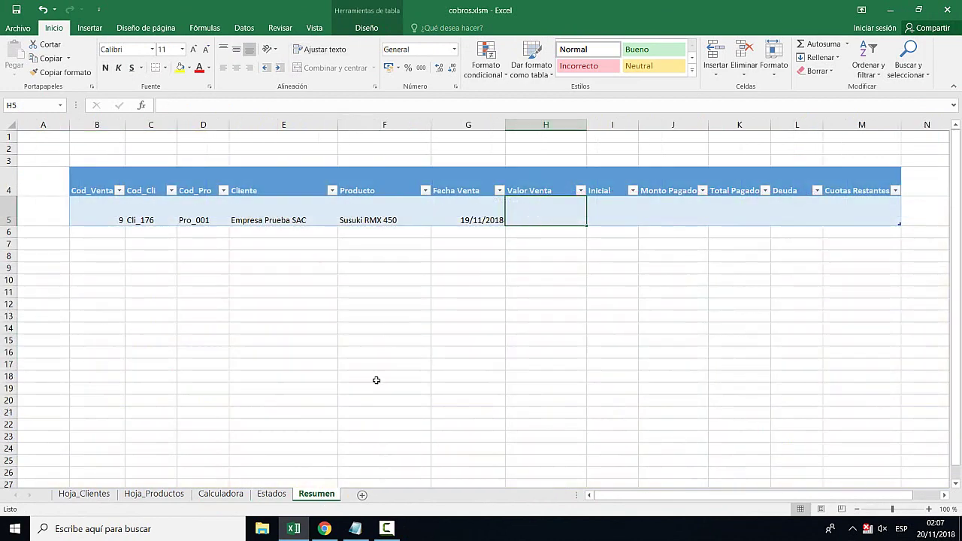
left_click(225, 494)
left_click(712, 336)
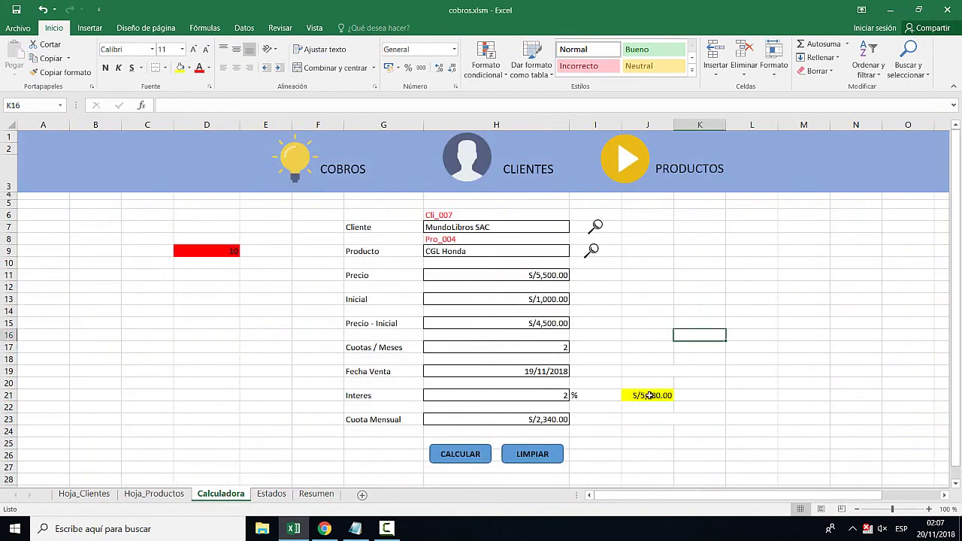
left_click(651, 392)
left_click(661, 346)
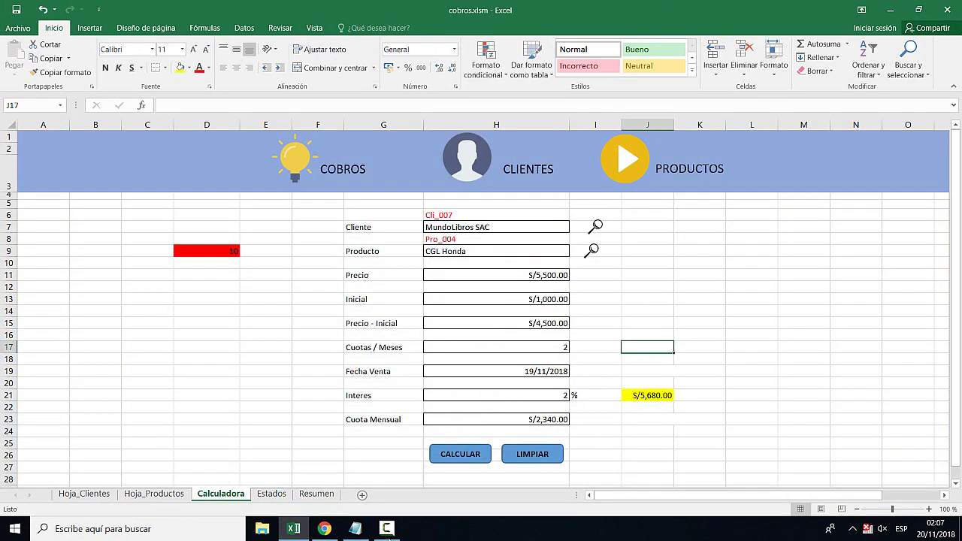
left_click(355, 528)
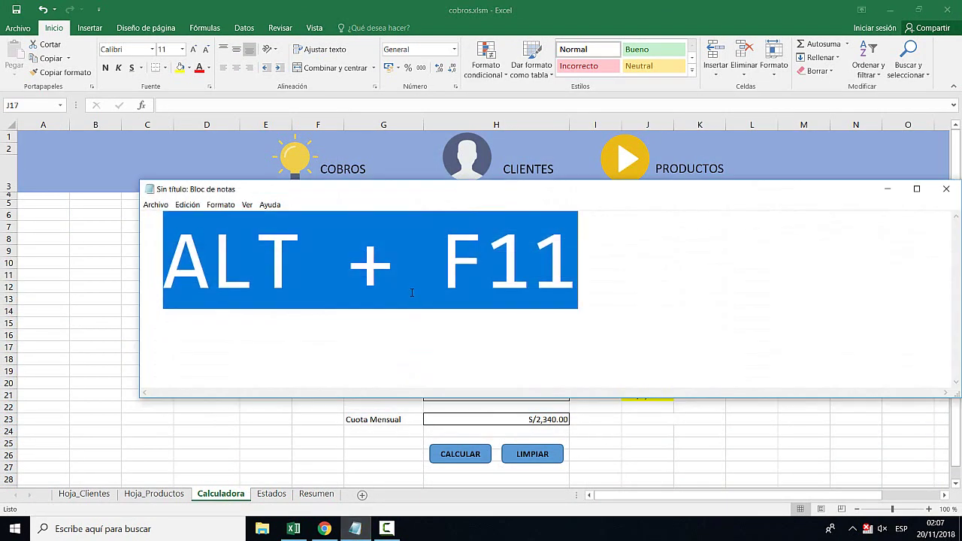
Step: Select the text of the Notepad note
left_click(412, 292)
left_click_drag(574, 263, 208, 263)
left_click(277, 286)
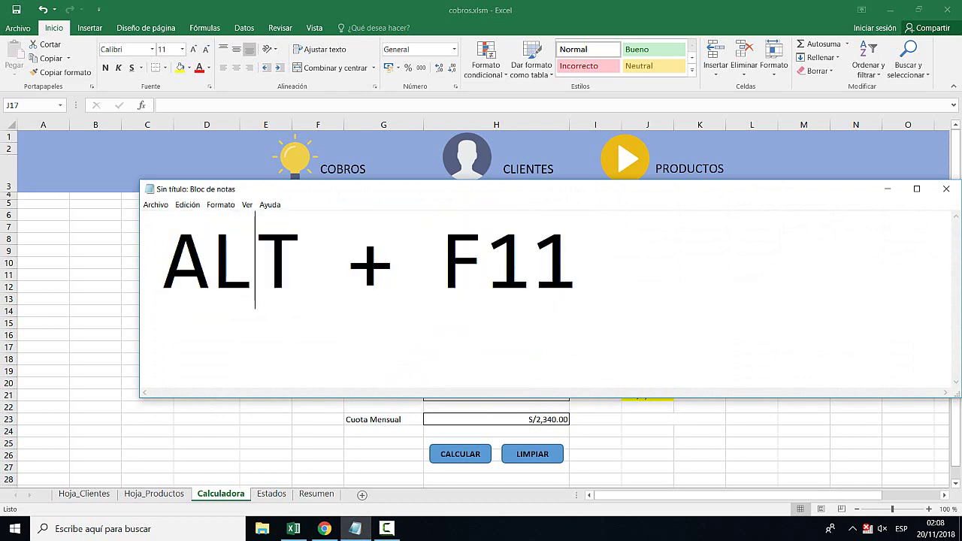
left_click_drag(577, 263, 163, 262)
Step: Return to Excel and open Módulo2's Calcular macro in the VBA editor via Alt+F11
key("alt+Tab")
left_click(650, 298)
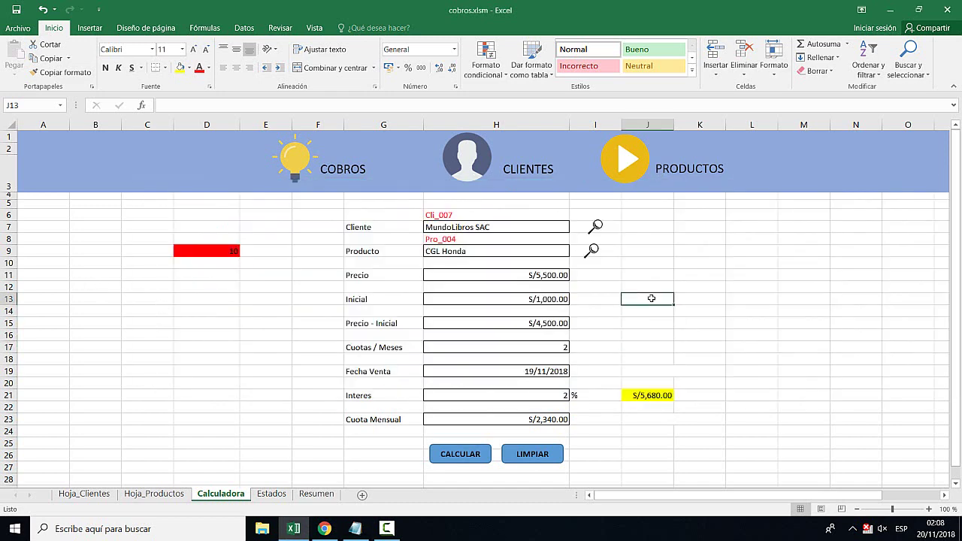
key("alt+F11")
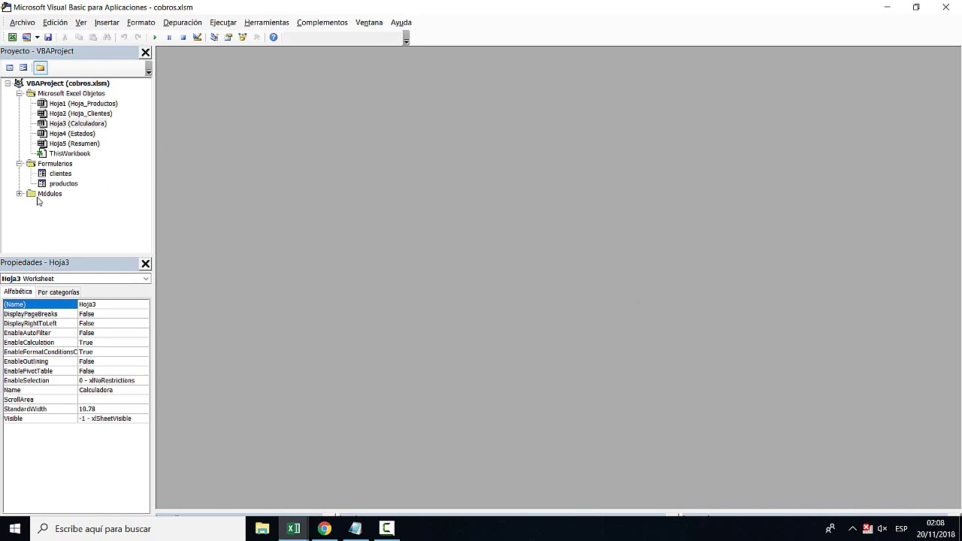
left_click(21, 194)
left_click(68, 234)
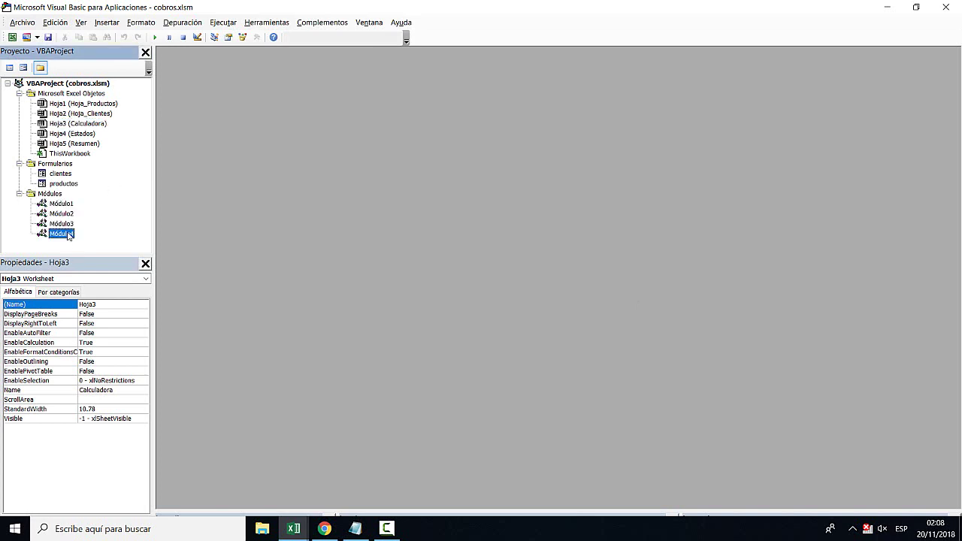
double_click(66, 224)
left_click(67, 216)
double_click(67, 215)
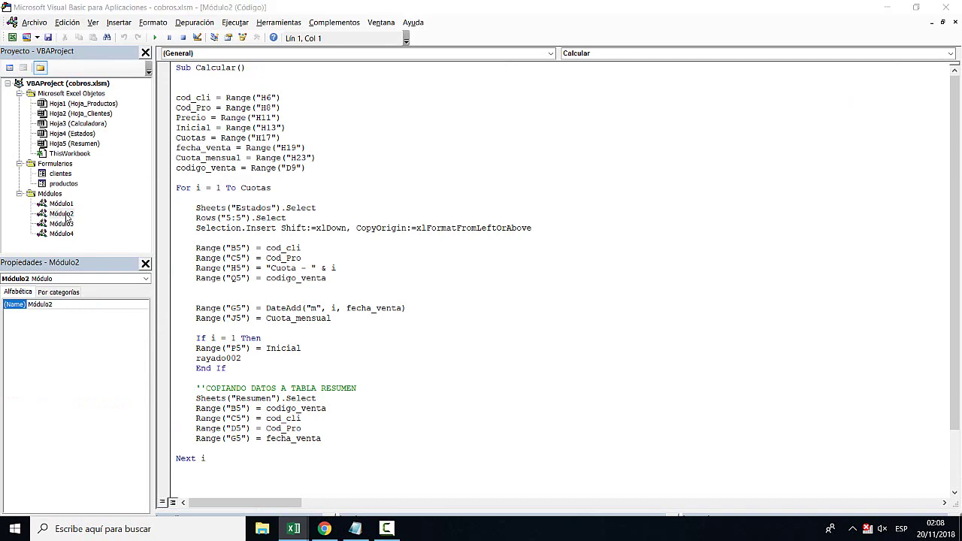
Step: Read the Calcular code around the codigo_venta line and the COPIANDO DATOS A TABLA RESUMEN comment
key("super")
key("super")
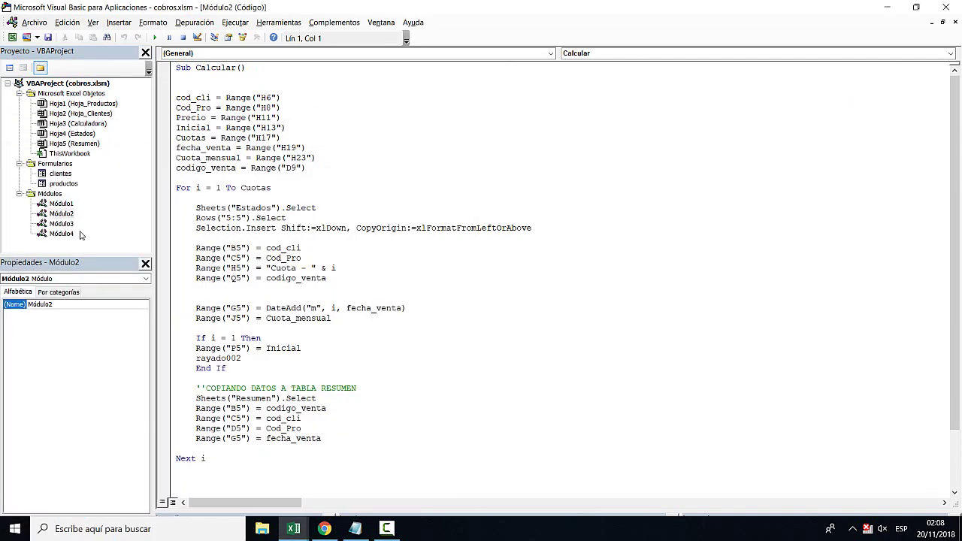
key("super+plus")
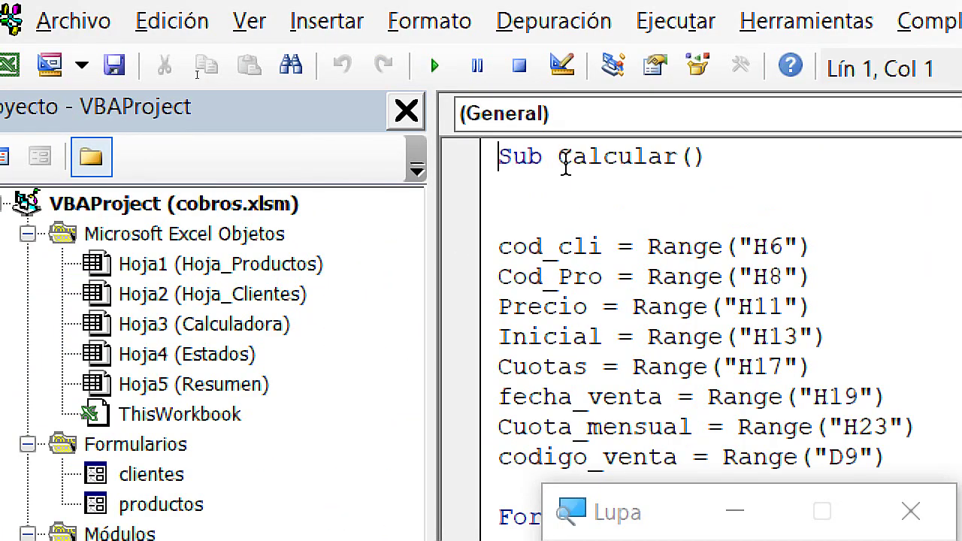
left_click_drag(678, 157, 556, 163)
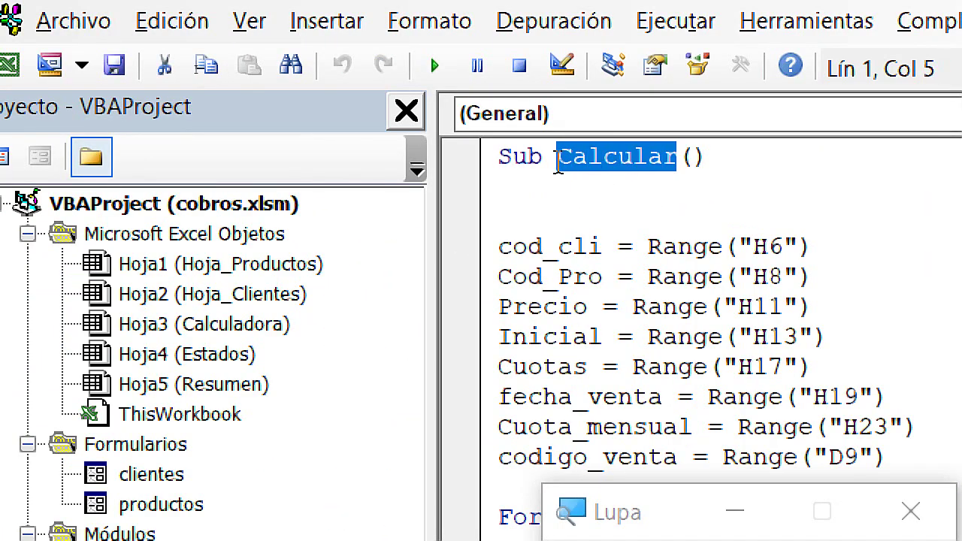
key("super+Escape")
left_click(330, 408)
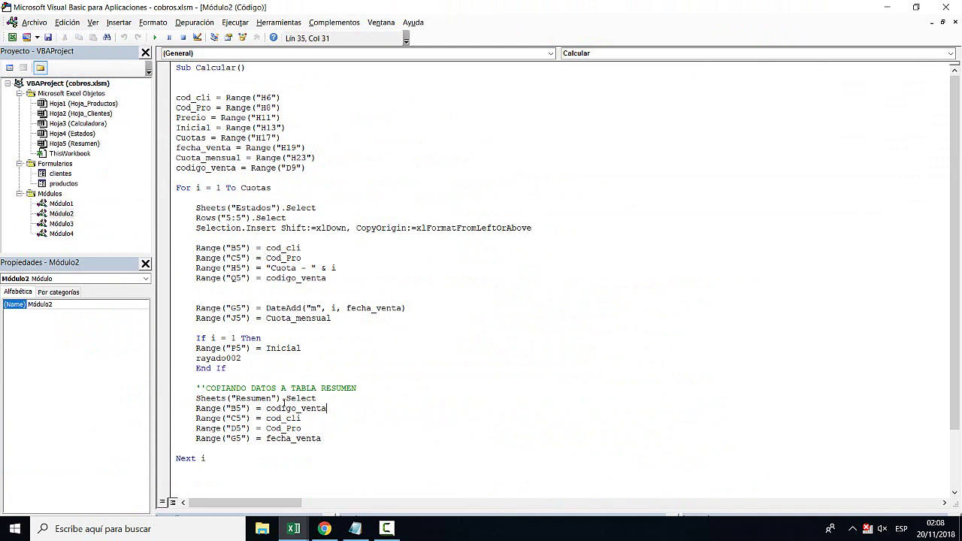
left_click_drag(198, 388, 368, 388)
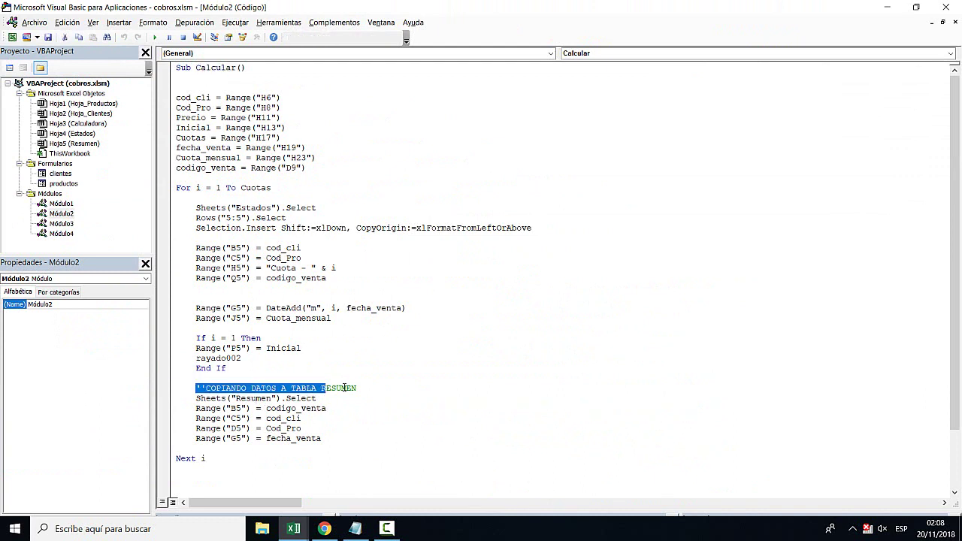
left_click(328, 408)
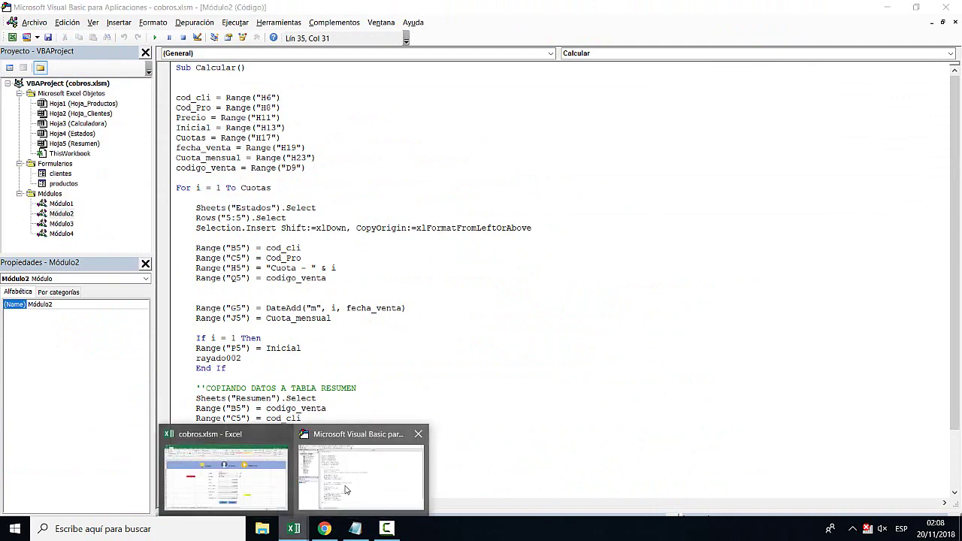
Step: Switch to Excel and inspect J21's formula, column J and row 21
left_click(210, 466)
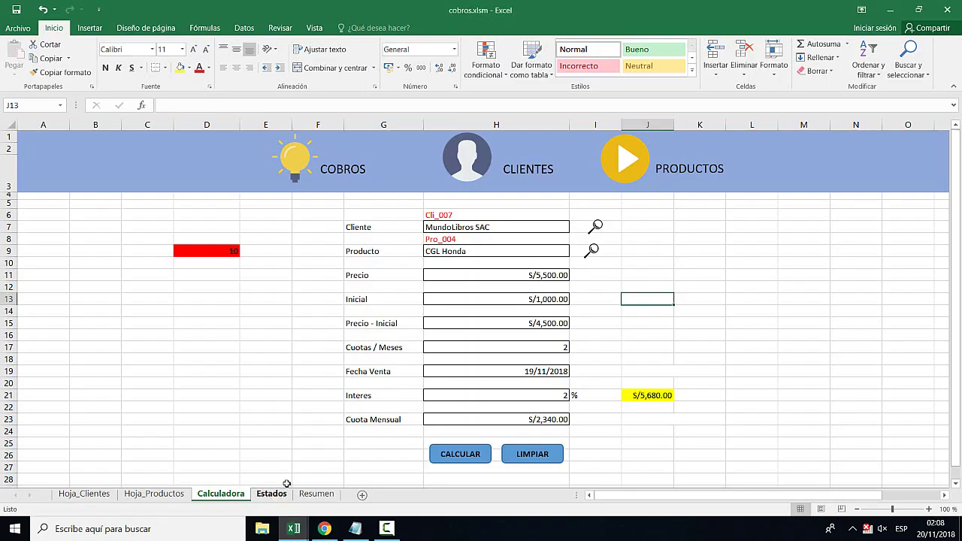
left_click(629, 397)
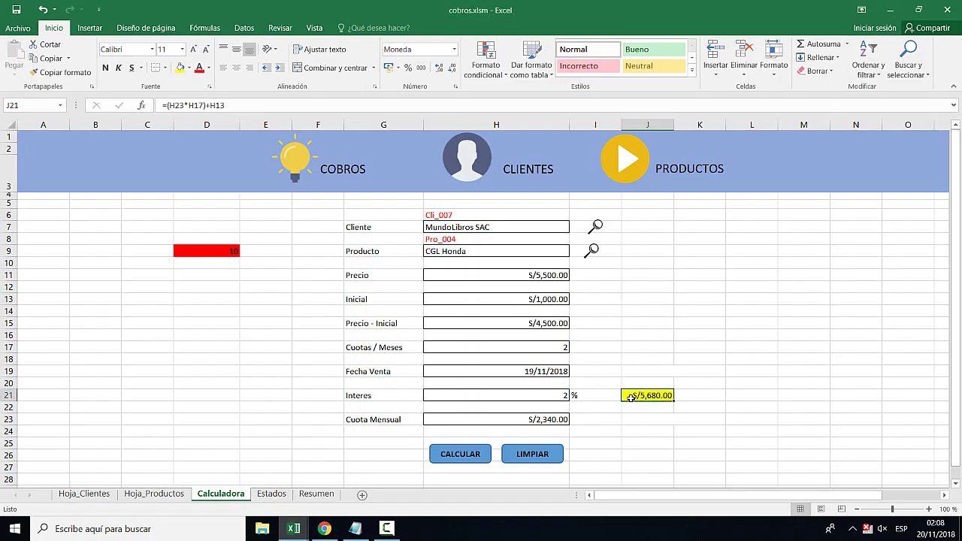
left_click(646, 125)
left_click(212, 424)
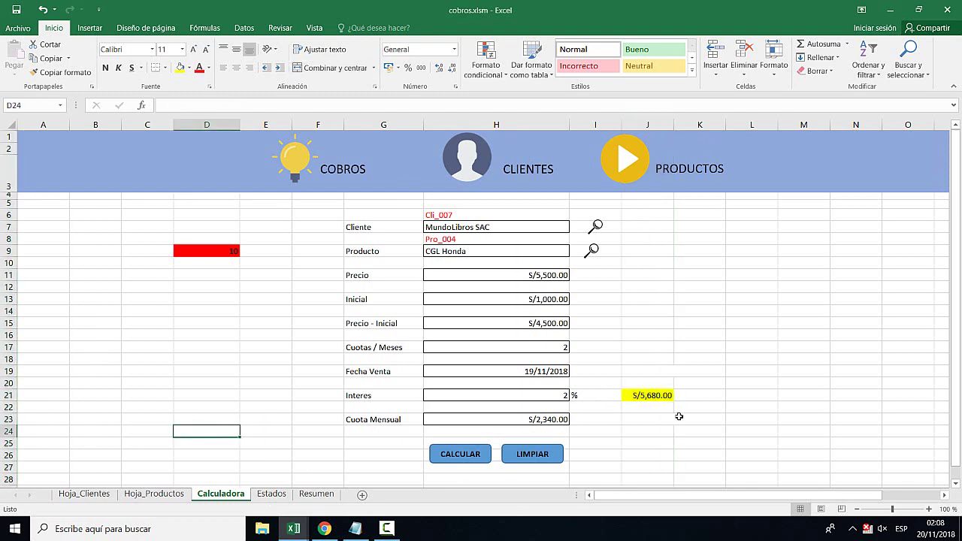
left_click(653, 398)
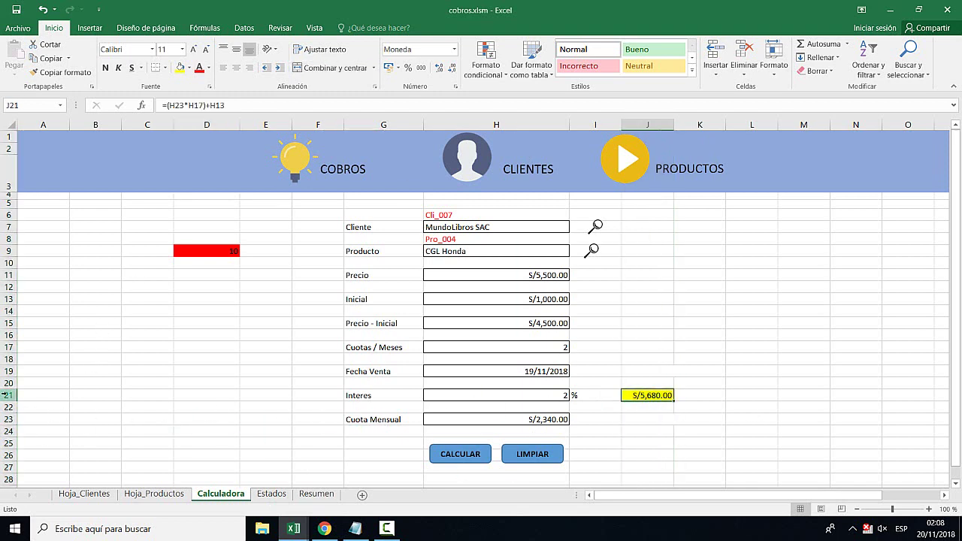
left_click(8, 395)
left_click(659, 399)
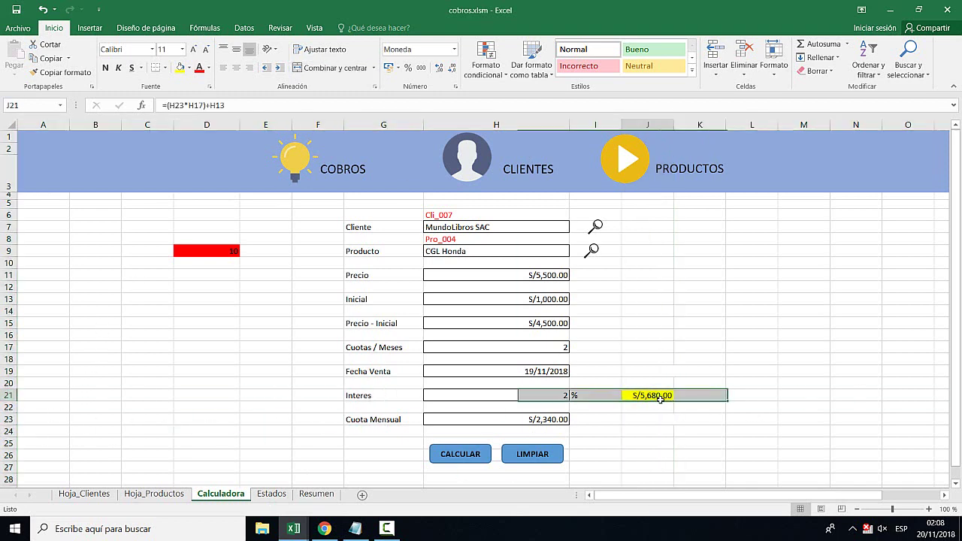
Step: Reselect column J and J21 again, then switch back to the VBA editor
left_click(647, 125)
left_click(637, 395)
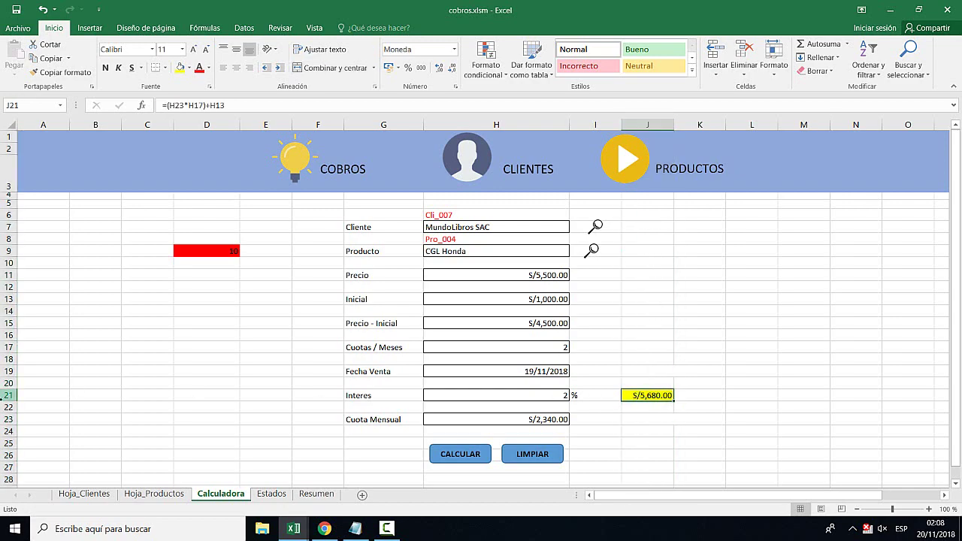
left_click(650, 122)
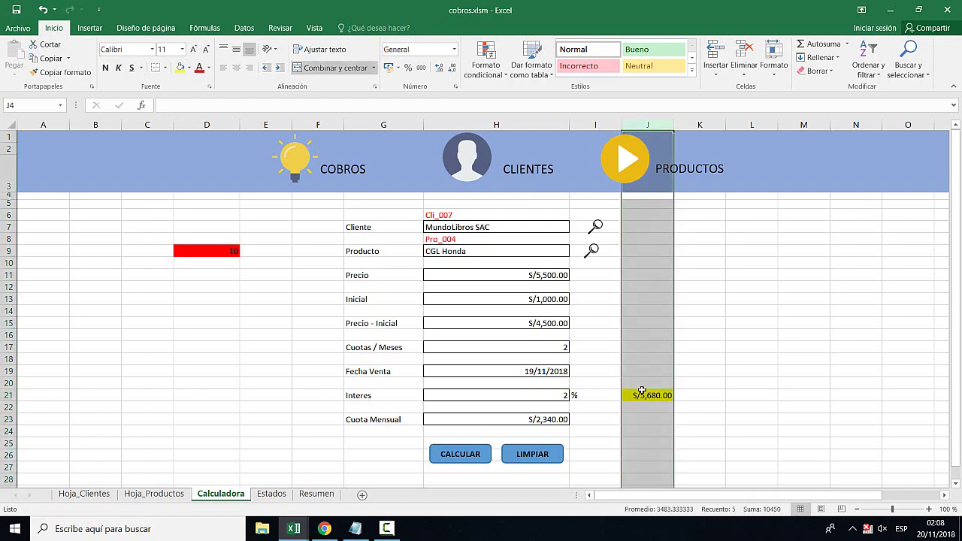
left_click(643, 392)
mouse_move(293, 525)
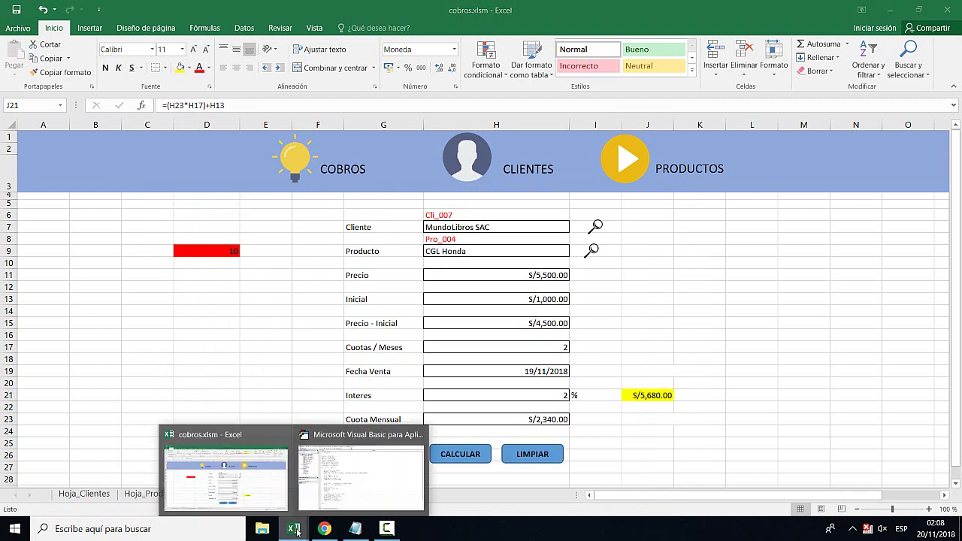
left_click(342, 492)
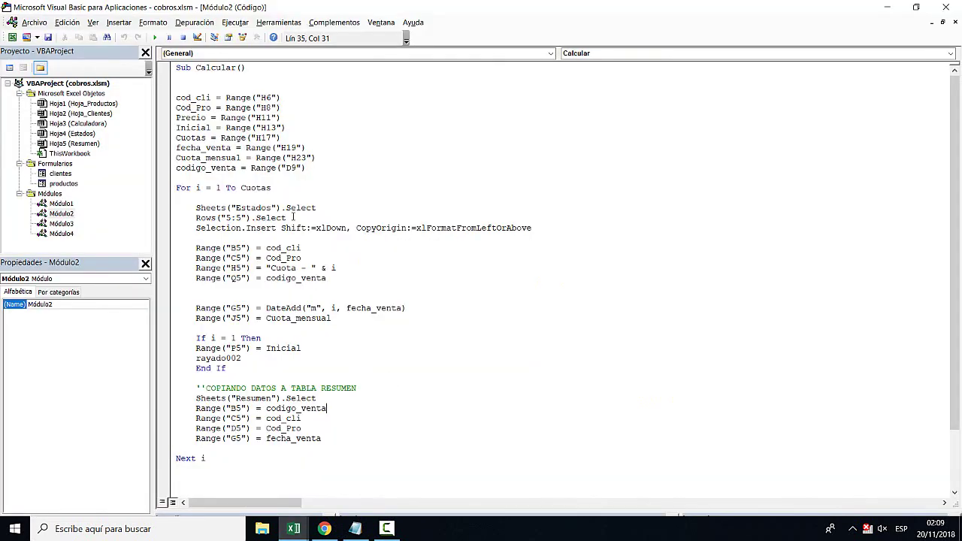
Step: Add precio_masinteres = Range("J21") on a new line after codigo_venta
left_click(256, 168)
left_click_drag(314, 168, 149, 169)
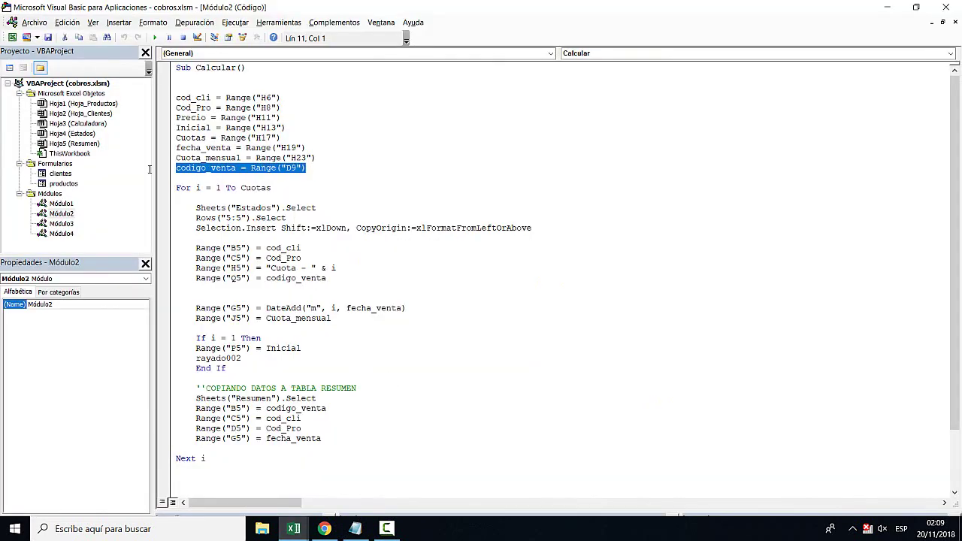
left_click(316, 167)
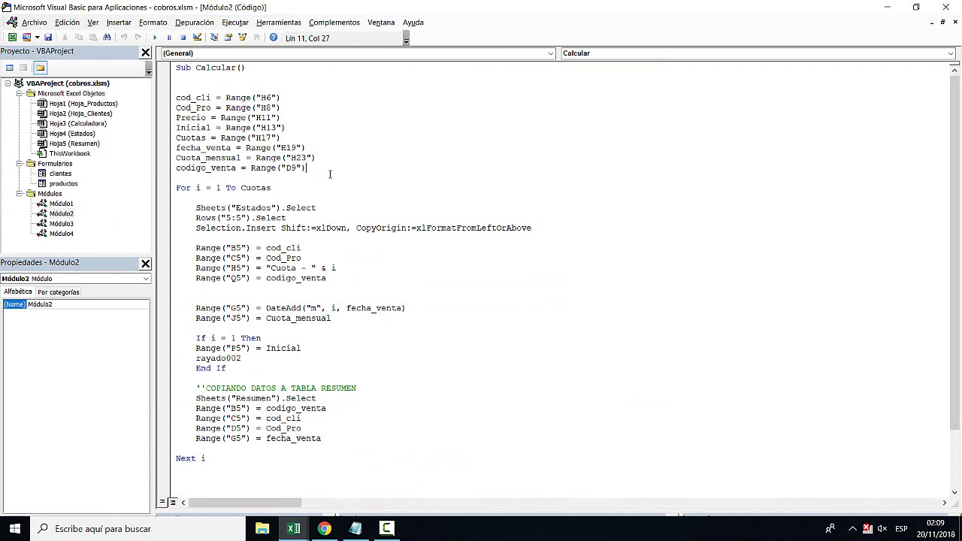
key("Return")
type("recio_")
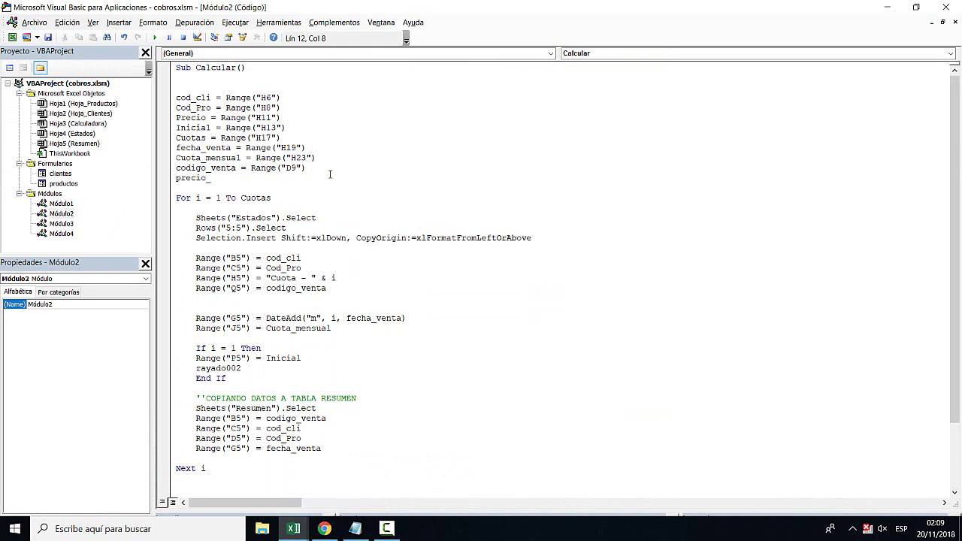
type("asinteres= Range(\"J")
type("21")
key("super+plus")
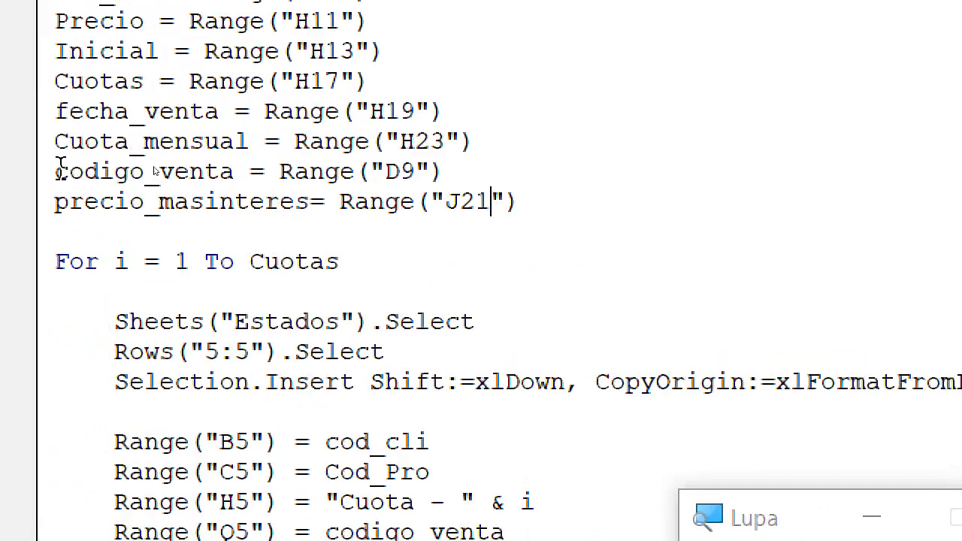
mouse_move(212, 205)
left_mouse_down()
mouse_move(481, 204)
mouse_move(461, 211)
left_mouse_up()
left_click(356, 285)
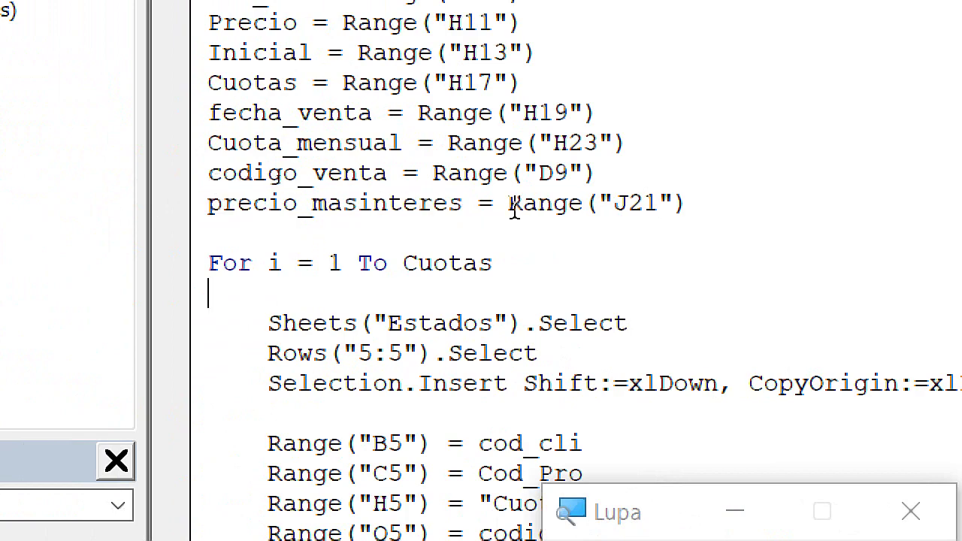
left_click_drag(508, 207, 677, 208)
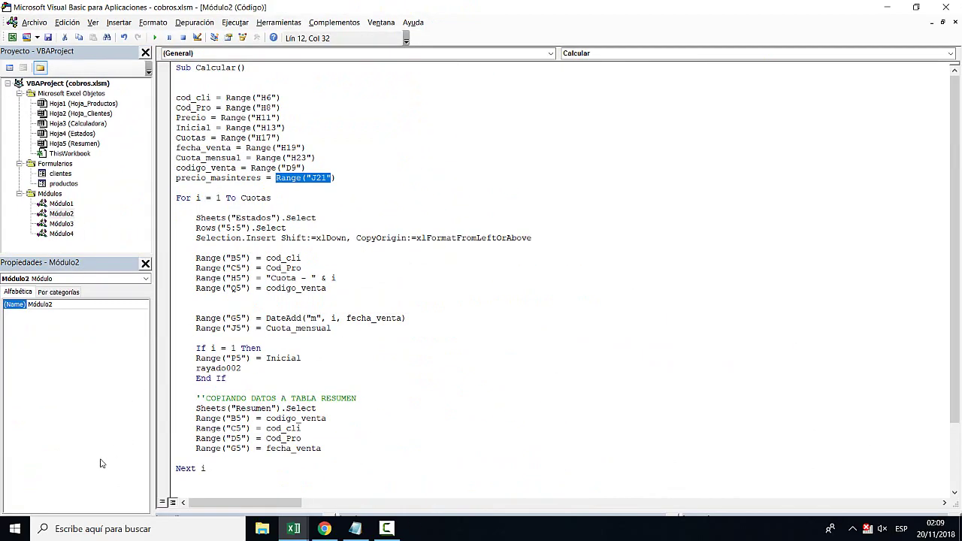
Step: Glance at the Calculadora sheet and come back to the macro code
left_click(293, 528)
left_click(339, 483)
left_click(226, 474)
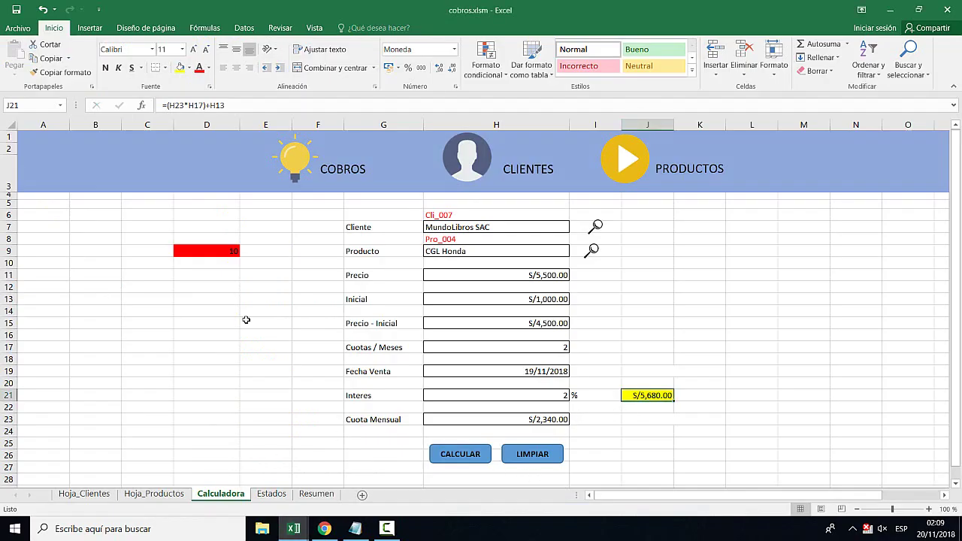
left_click(293, 528)
left_click(369, 478)
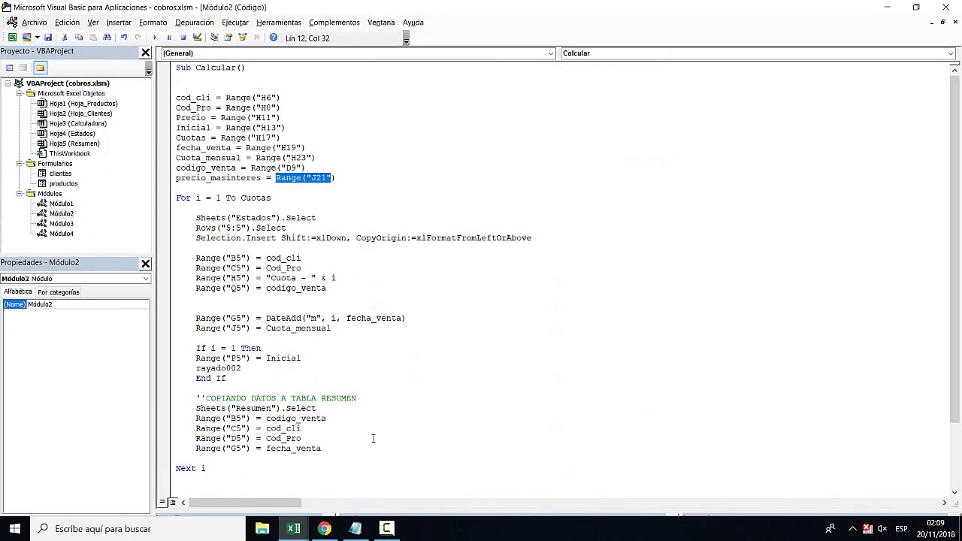
Step: Review the RESUMEN comment and precio_masinteres variable, then show the desktop with Win+D
scroll(317, 362, "down", 1)
scroll(317, 362, "up", 1)
mouse_move(190, 397)
left_mouse_down()
mouse_move(380, 390)
mouse_move(195, 398)
left_mouse_up()
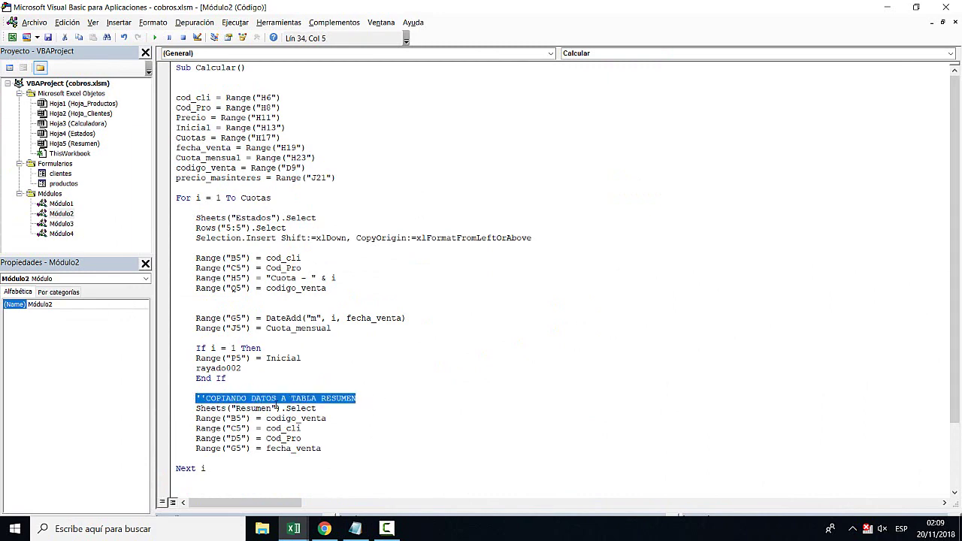
key("super+plus")
left_click(139, 411)
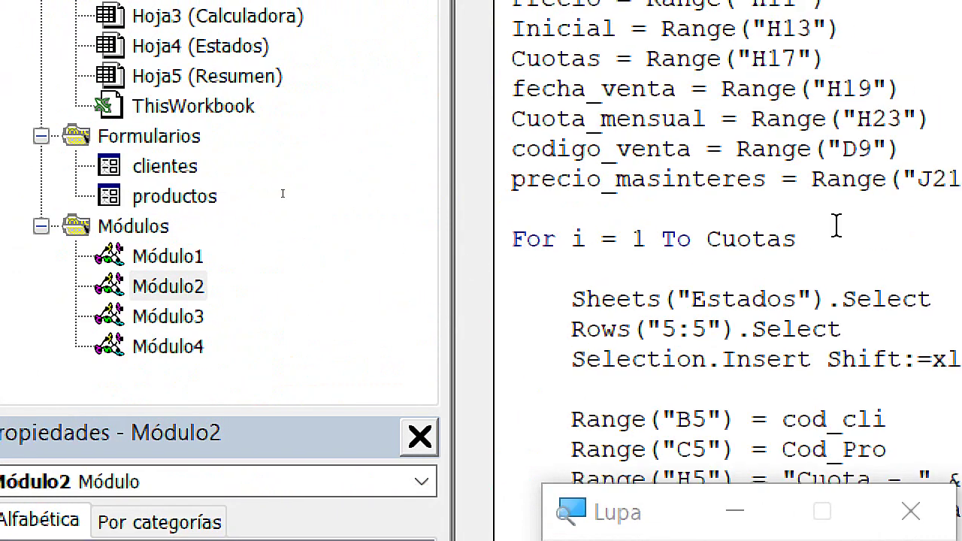
mouse_move(512, 179)
left_mouse_down()
mouse_move(798, 180)
mouse_move(782, 179)
left_mouse_up()
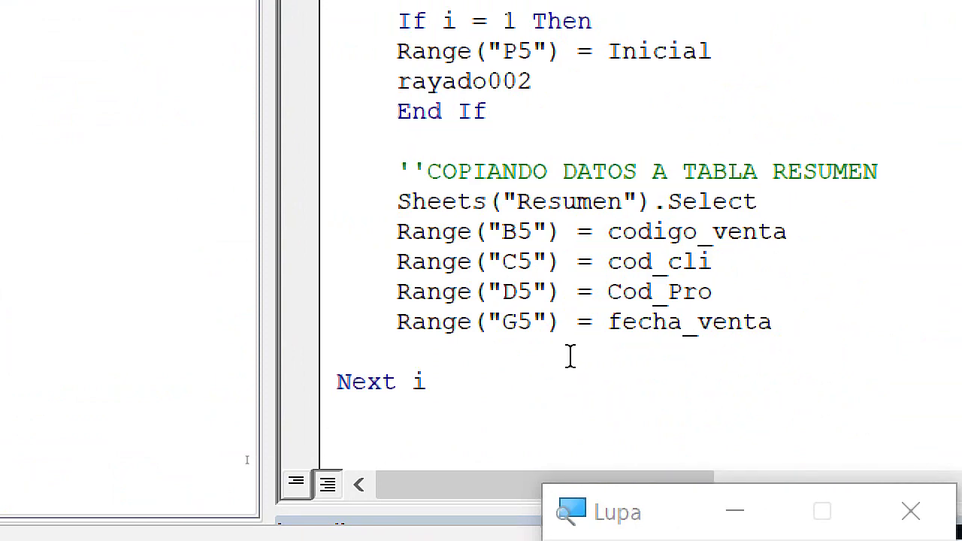
key("super+d")
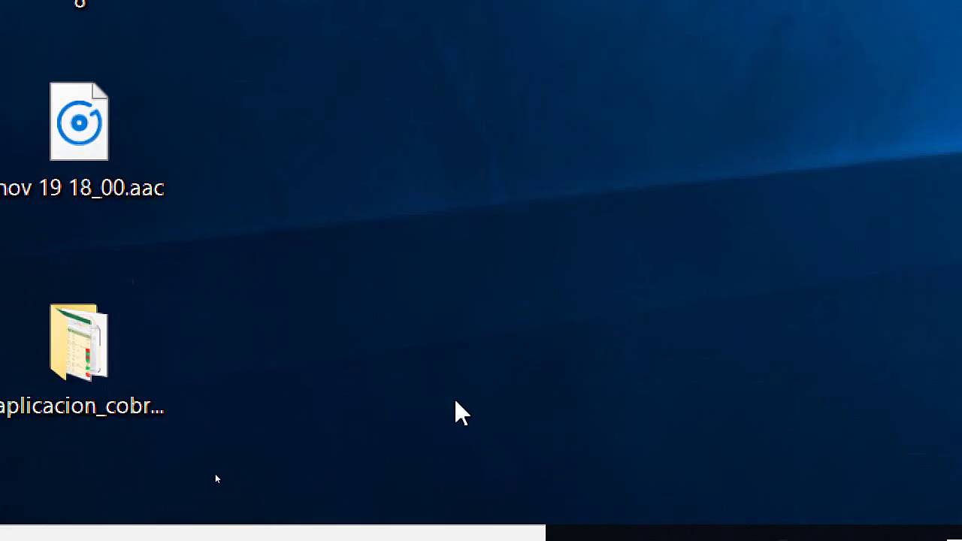
Step: Bring back cobros.xlsm and inspect Resumen's row 5 and Valor Venta column H
key("super+Escape")
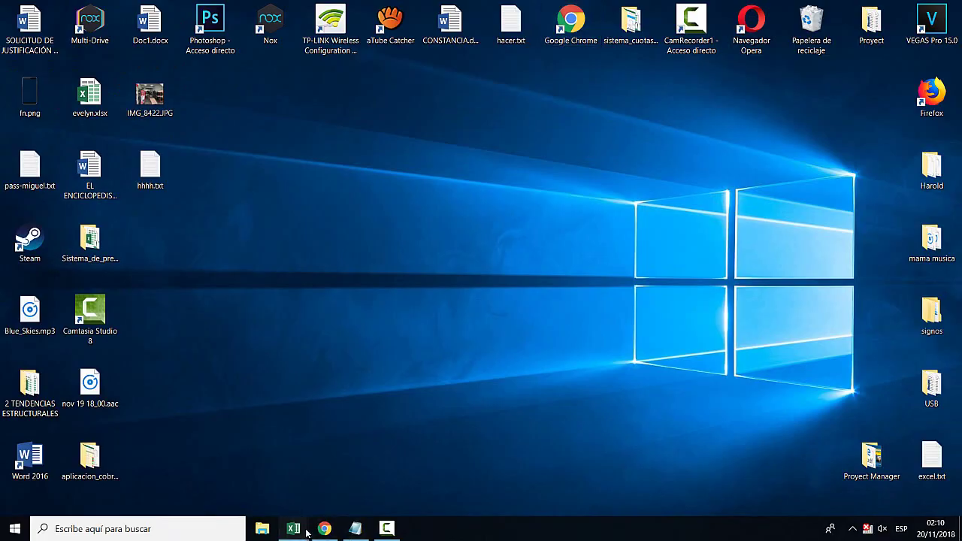
mouse_move(301, 529)
left_click(202, 466)
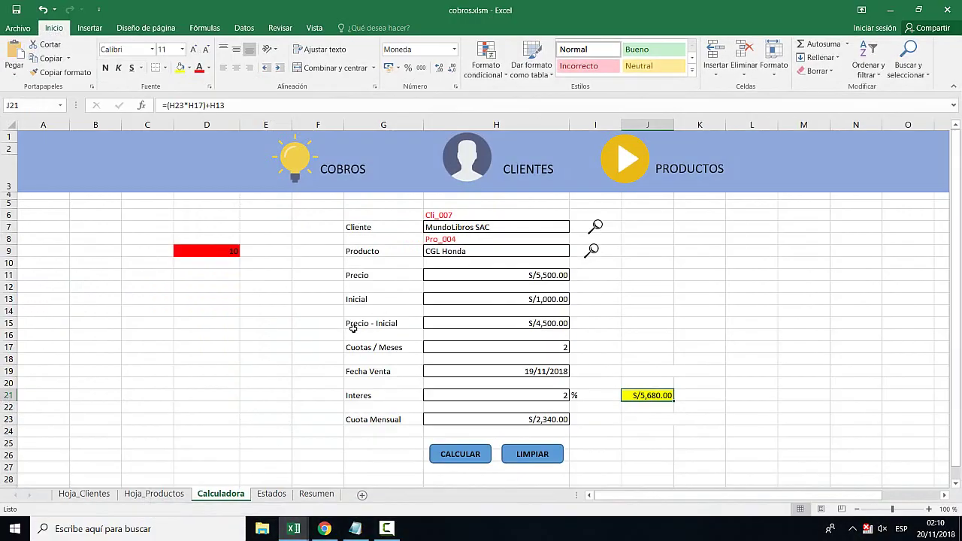
left_click(316, 494)
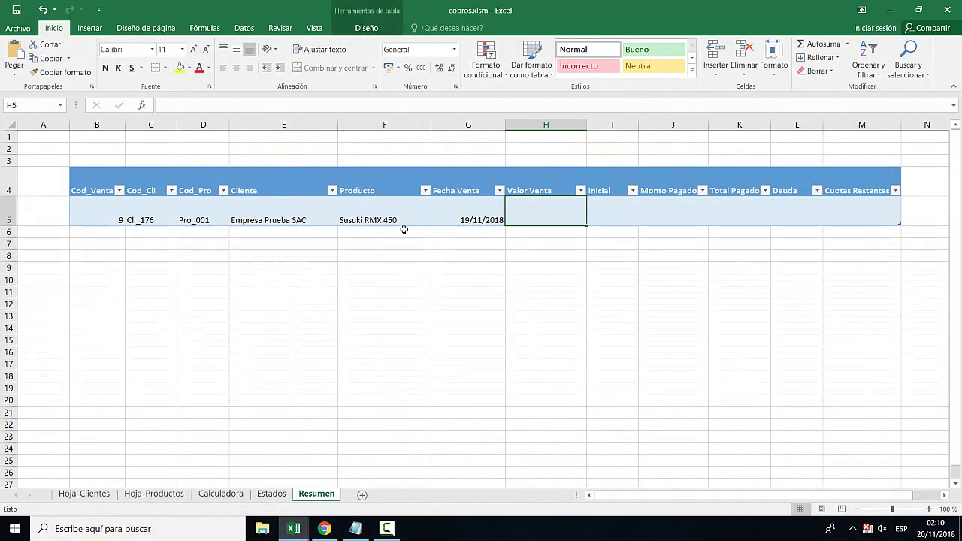
left_click(10, 203)
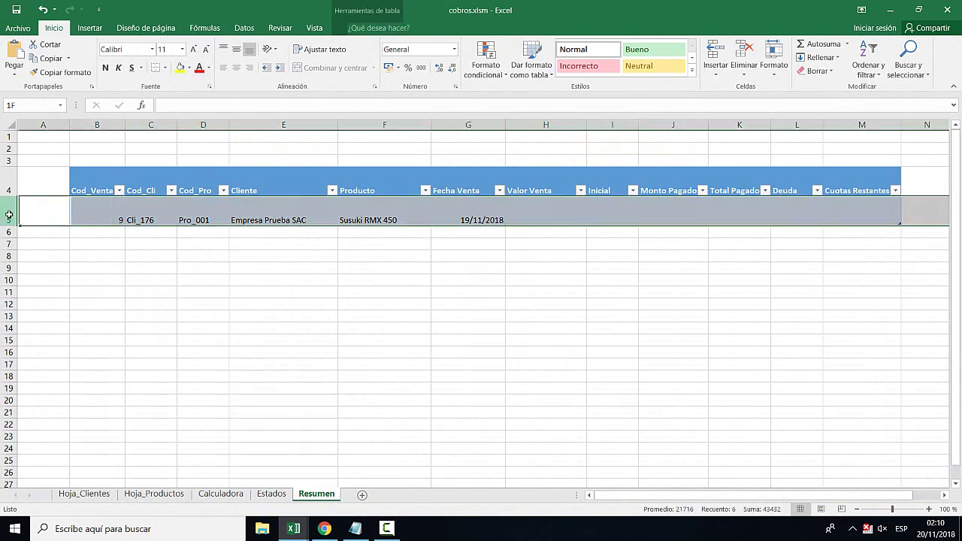
left_click(542, 124)
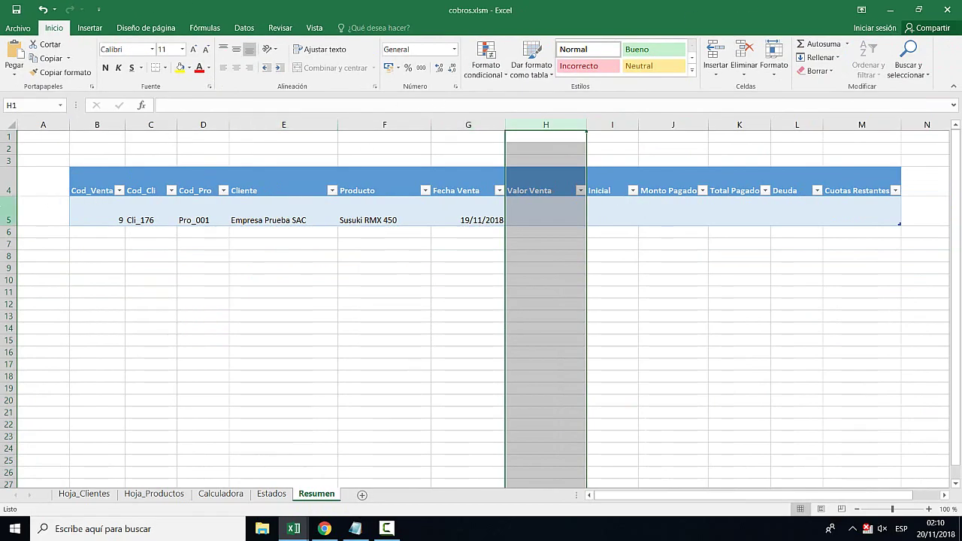
left_click(9, 220)
left_click(404, 384)
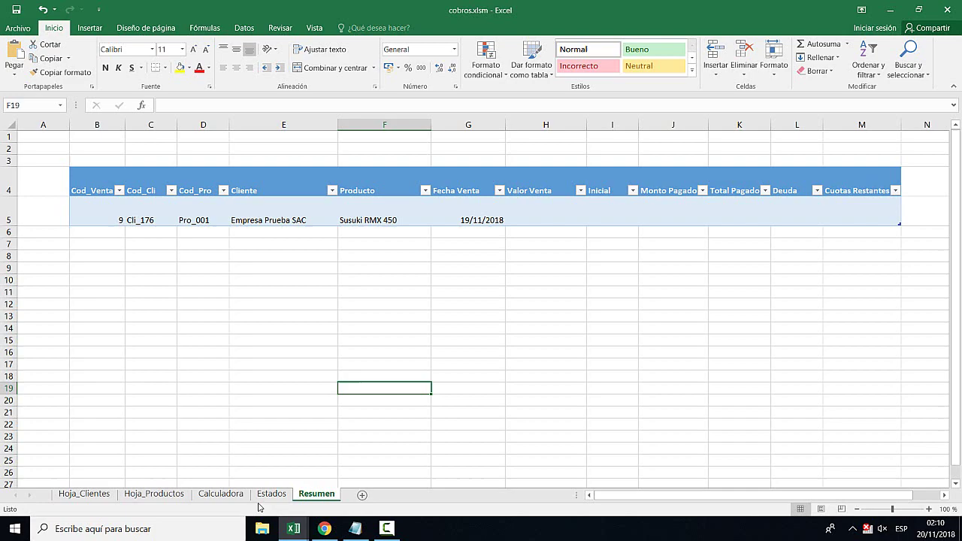
Step: Return to the Calculadora sheet by way of Estados
left_click(221, 494)
left_click(267, 495)
left_click(238, 495)
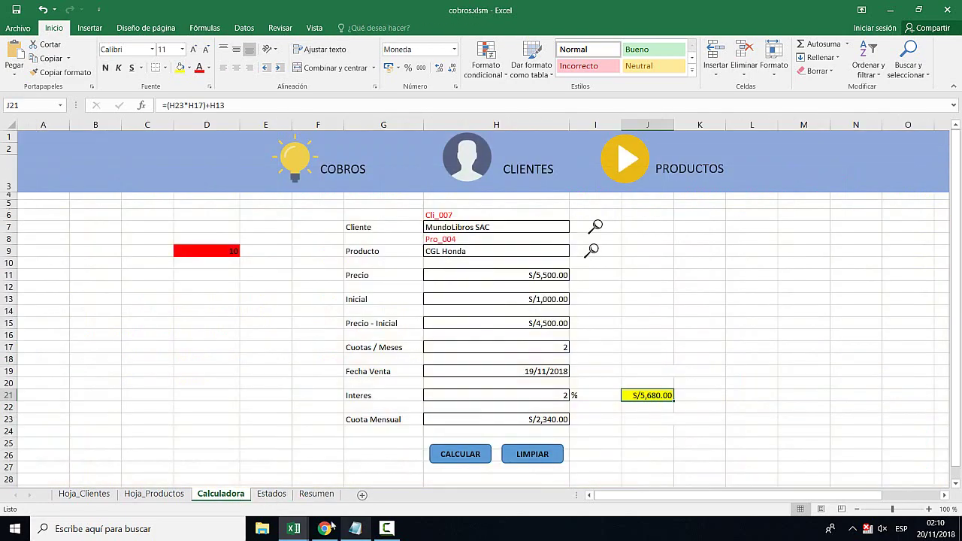
Step: Add Range("H5") = precio_masinteres after the fecha_venta line, then close the editor
mouse_move(293, 532)
left_click(375, 483)
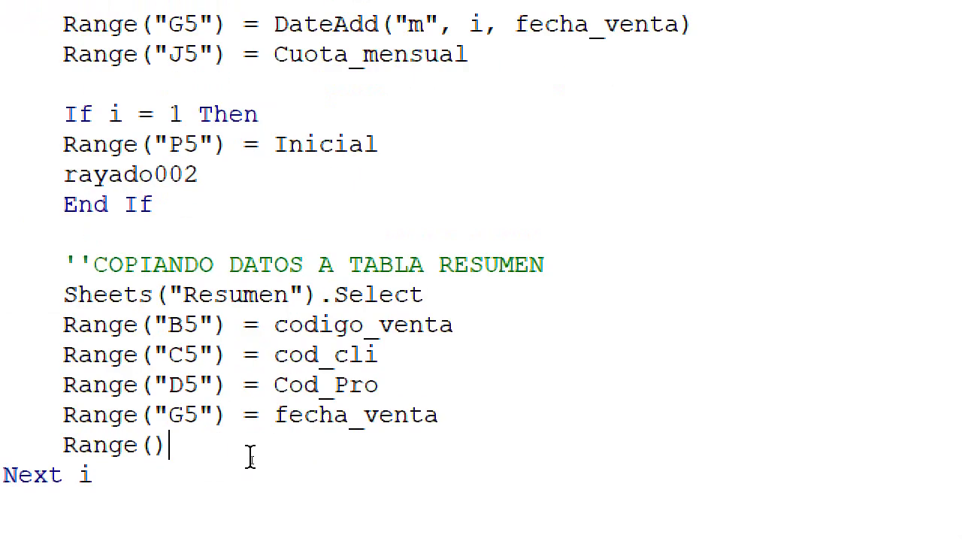
type("\"\"")
type("H")
type("5")
type("= ")
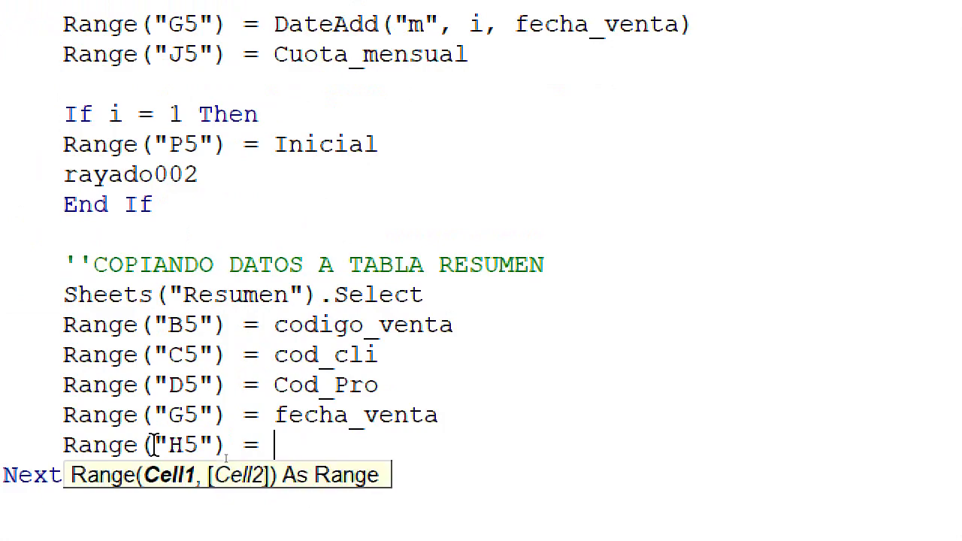
type("precio_masinteres")
left_click(431, 359)
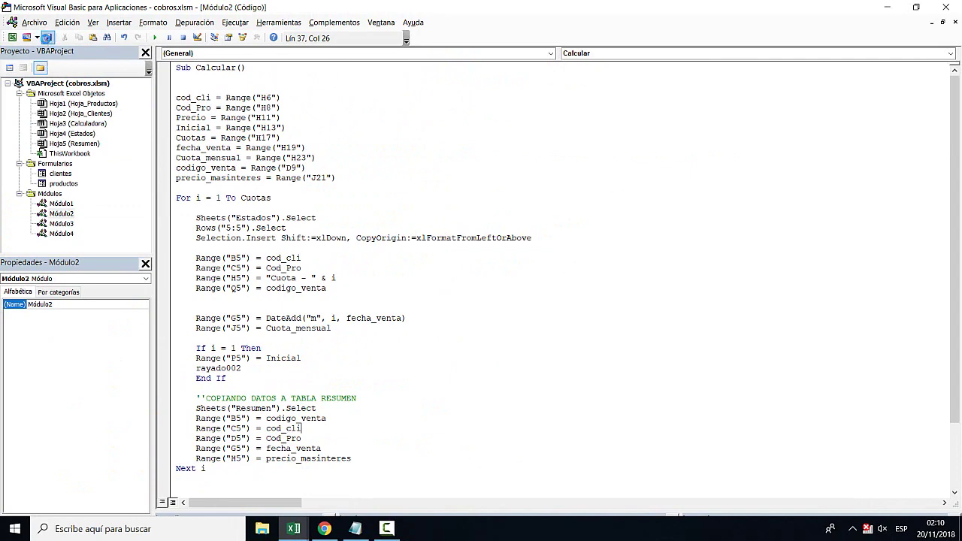
left_click(945, 7)
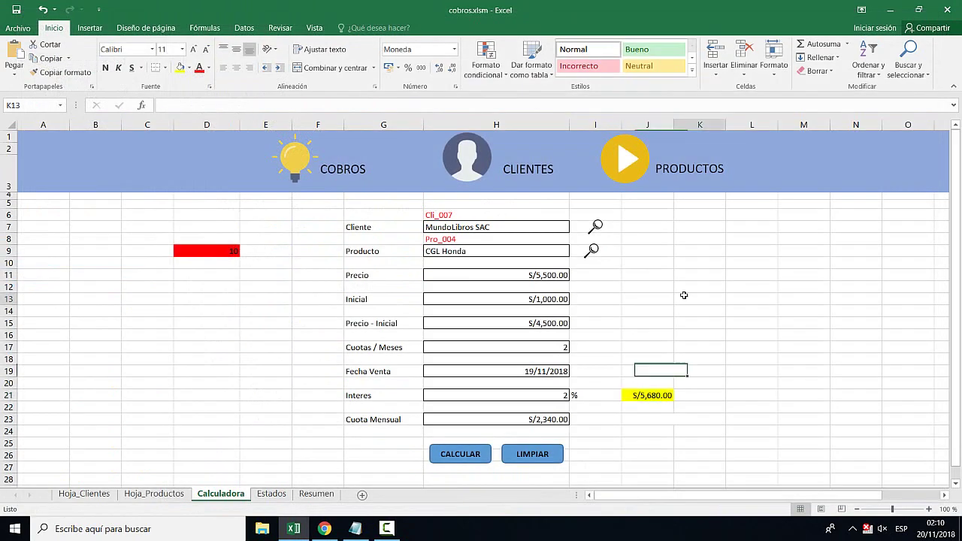
Step: Check the D9 sale code formula, then run CALCULAR and confirm Valor Venta S/5,680.00 in H5
left_click(270, 495)
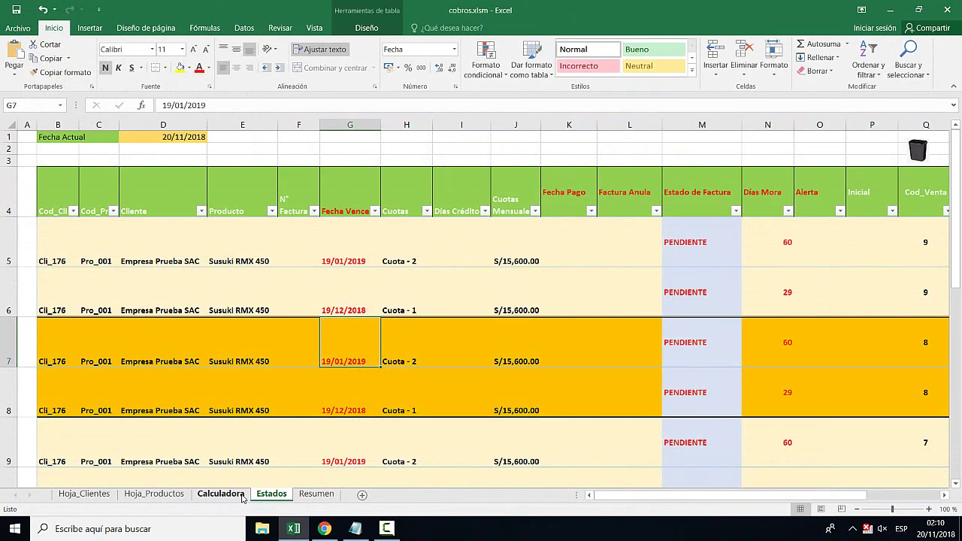
left_click(242, 495)
left_click(299, 305)
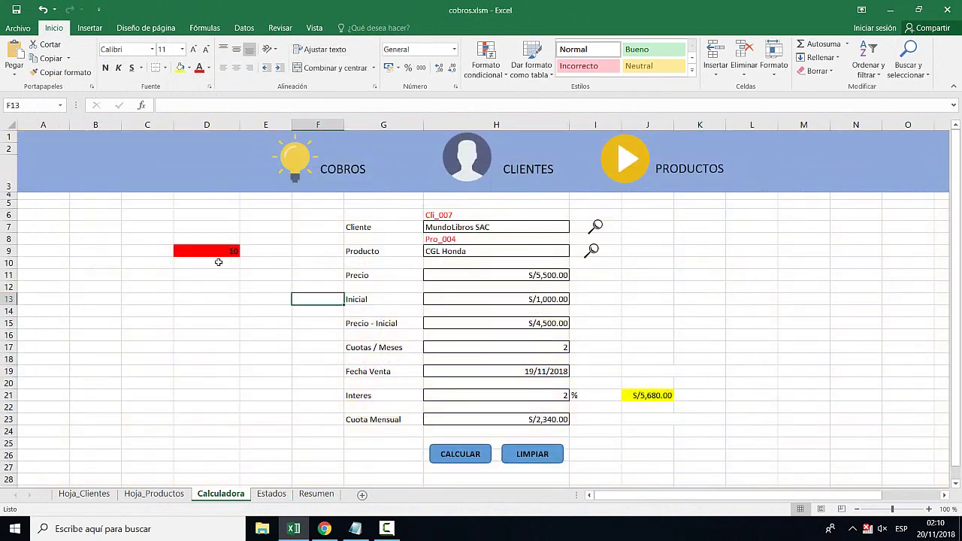
left_click(749, 335)
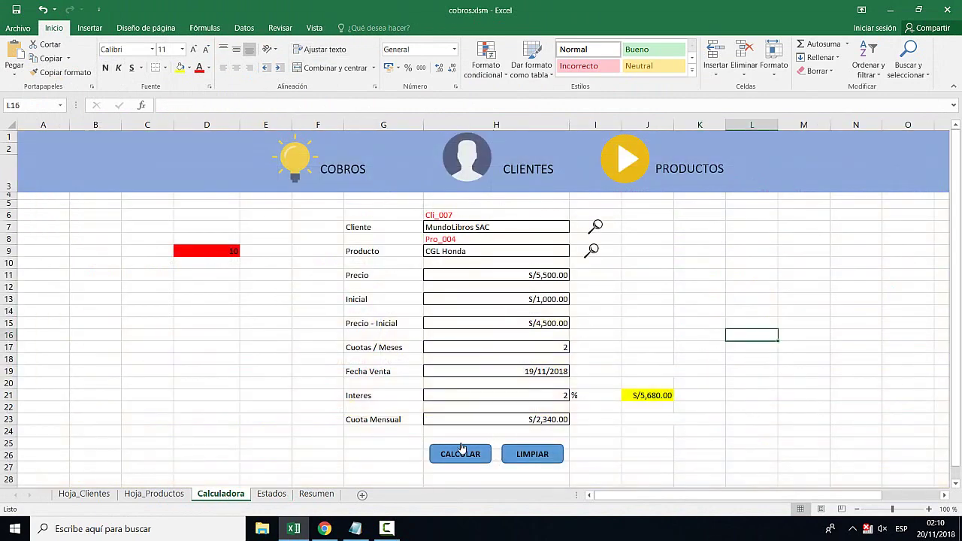
left_click(216, 251)
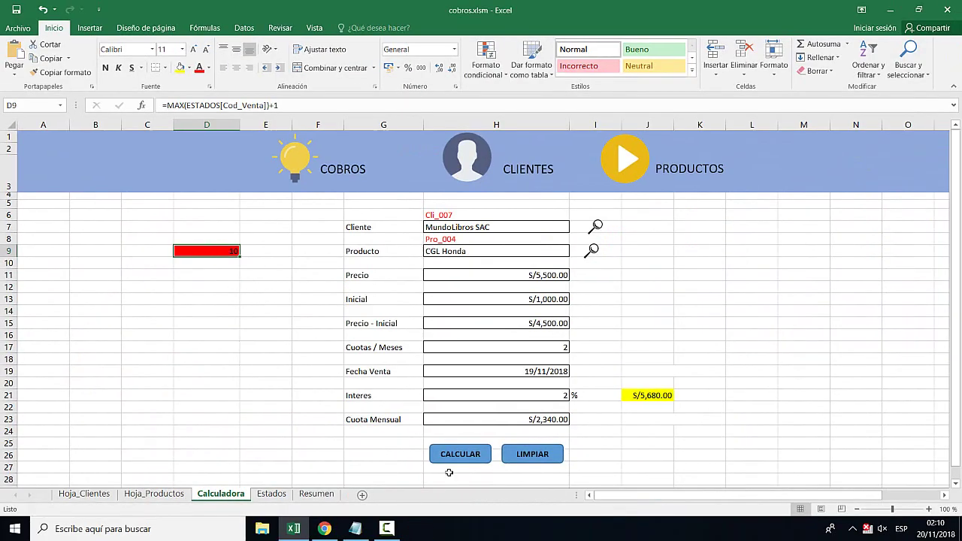
left_click(453, 454)
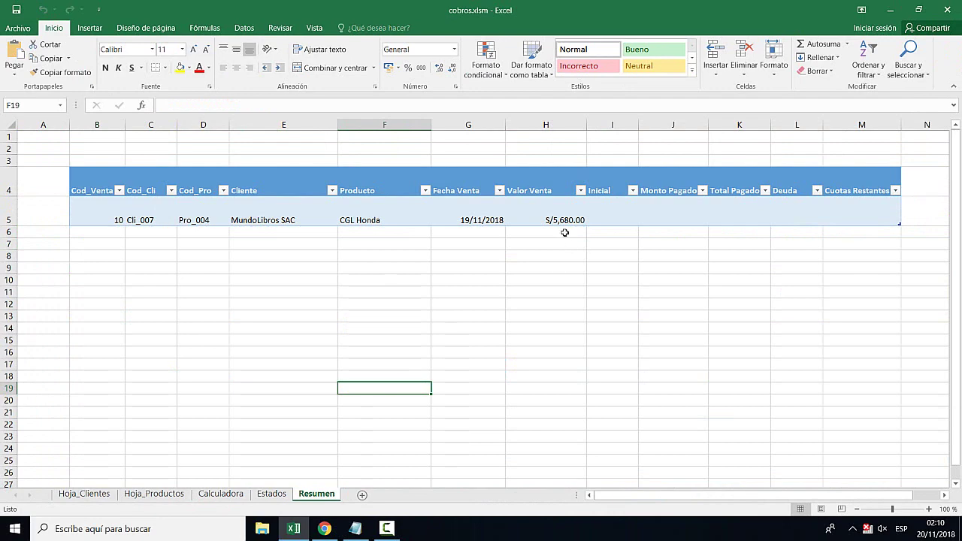
left_click(562, 219)
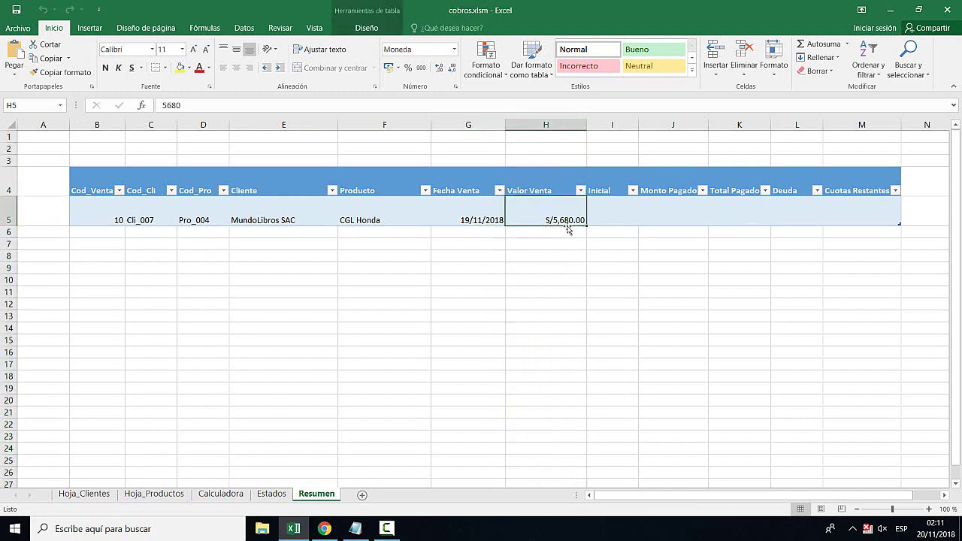
Step: Inspect Estados' two new installment rows for sale 10: codes, down payment, S/2,340.00 payments, labels
left_click(176, 495)
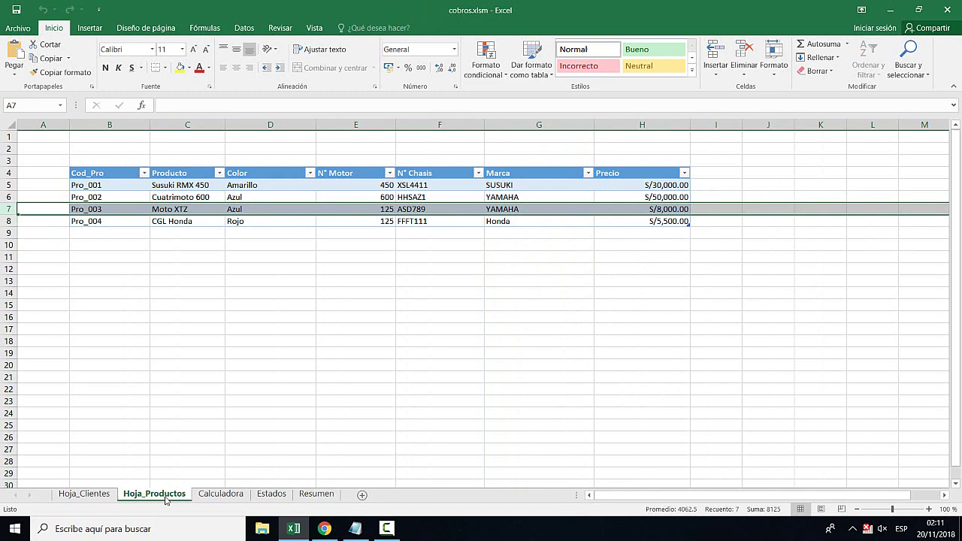
left_click(216, 495)
left_click(316, 494)
left_click(271, 495)
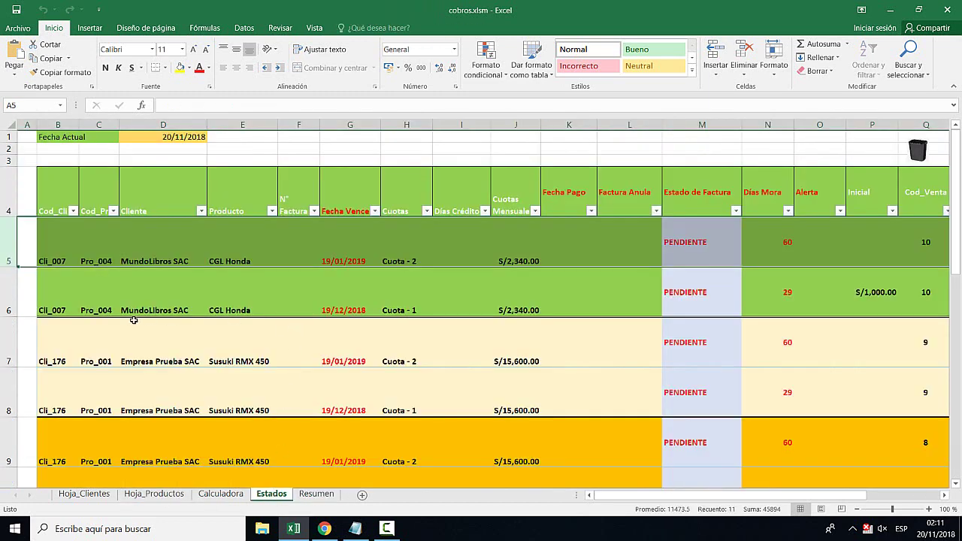
left_click(872, 292)
left_click(928, 251)
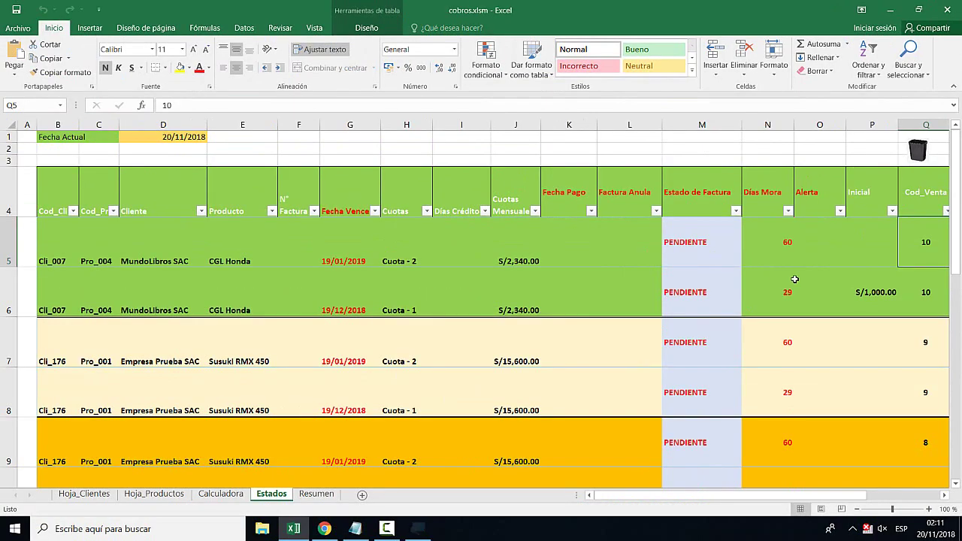
left_click(519, 248)
left_click(526, 300)
left_click(421, 294)
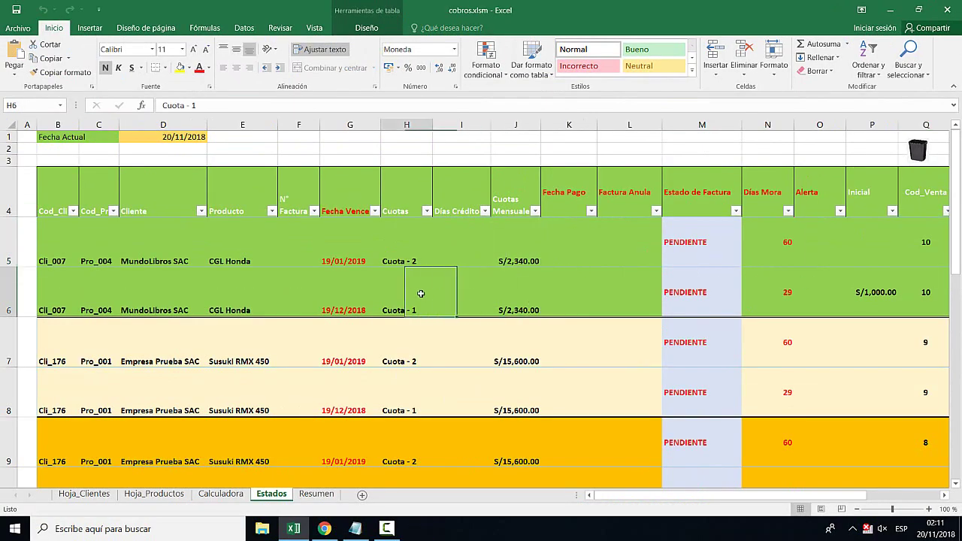
left_click(421, 242)
Step: On the Resumen sheet, note that sale 10's Inicial cell is still empty
key("super")
left_click(555, 313)
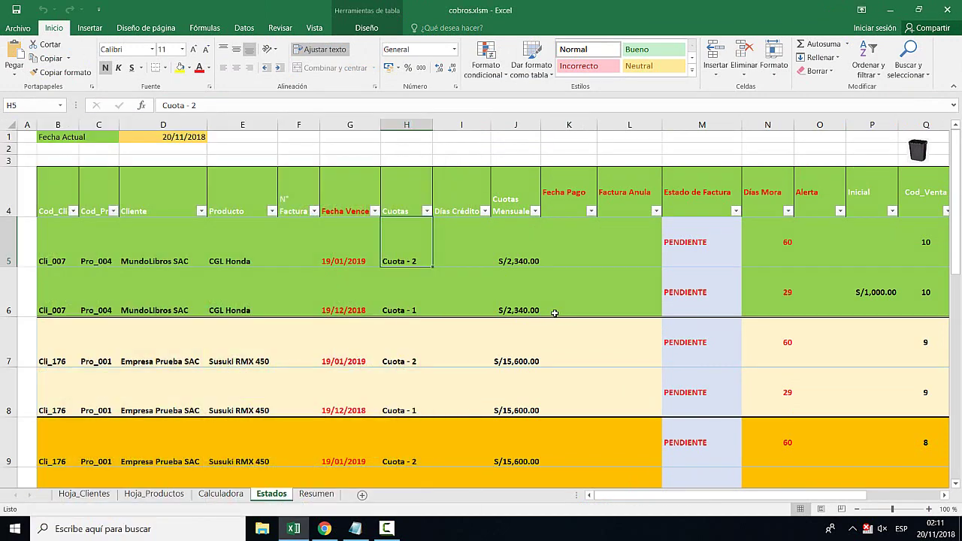
left_click(315, 494)
left_click(595, 244)
left_click(604, 212)
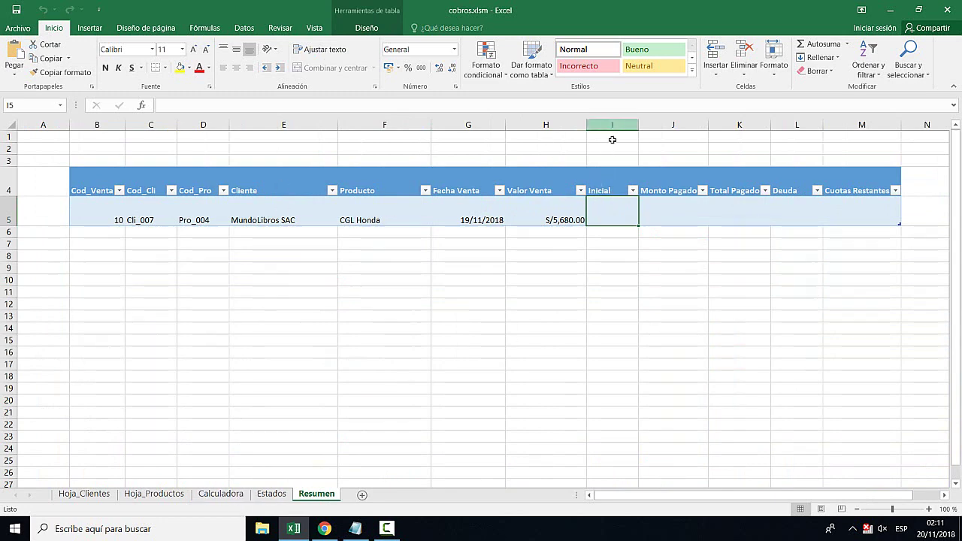
Step: In the VBA editor, add a new Range line below the H5 precio_masinteres assignment
left_click(355, 528)
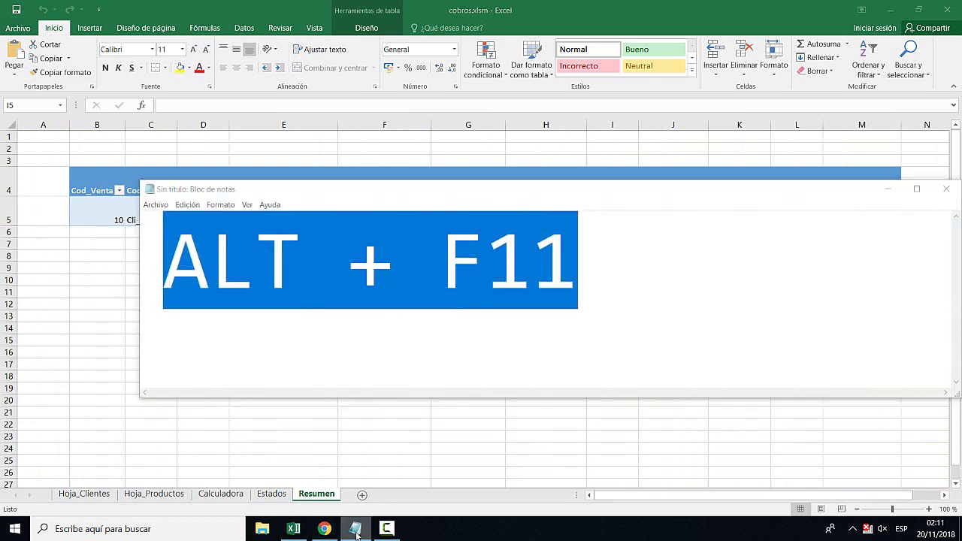
left_click(327, 376)
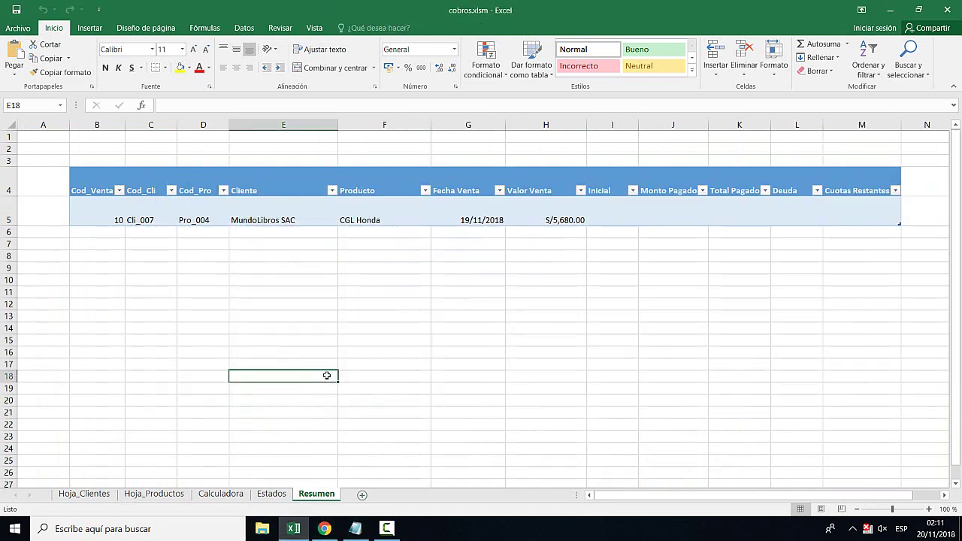
key("alt+F11")
scroll(335, 419, "down", 3)
left_click(358, 380)
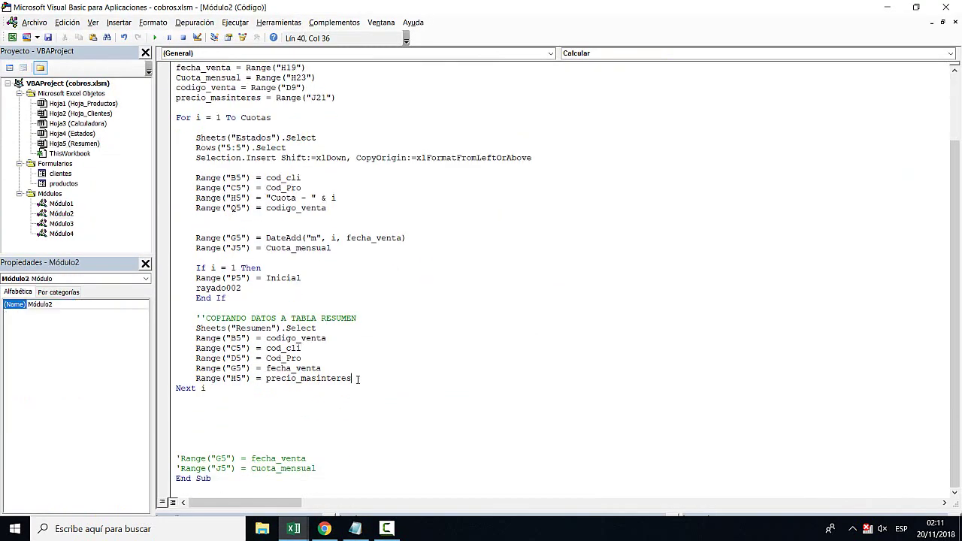
key("Return")
type("()")
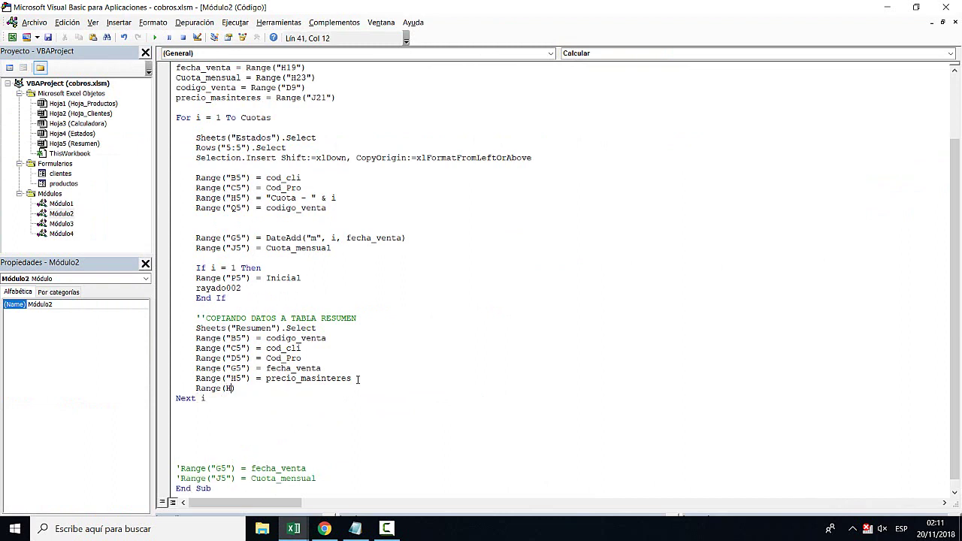
Step: Check the Inicial column I and row 5 on the Resumen sheet
left_click(945, 7)
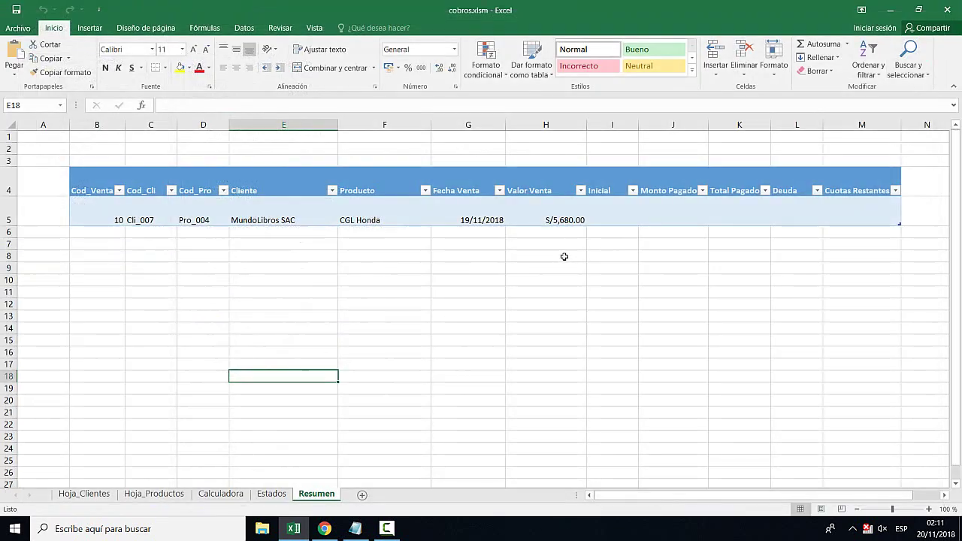
left_click(610, 124)
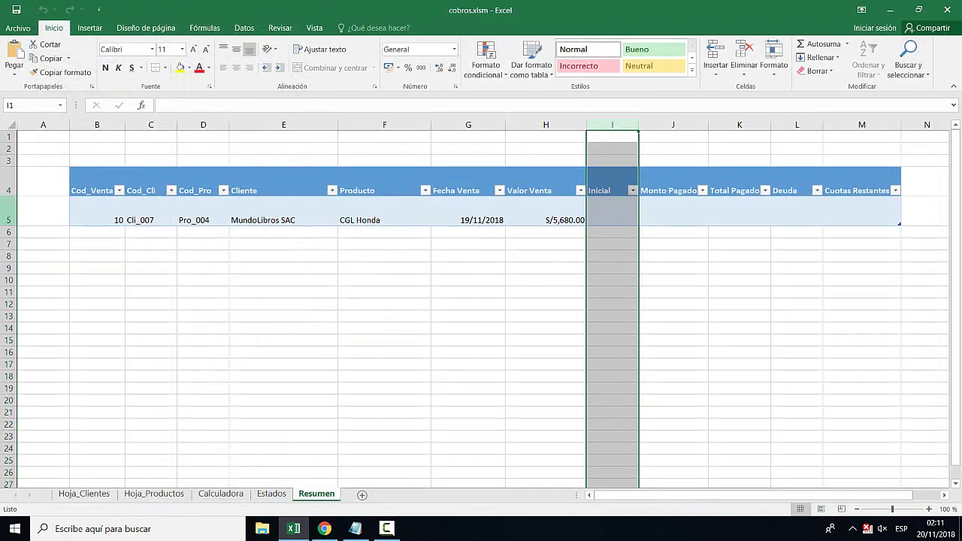
key("ctrl+a")
left_click(619, 123)
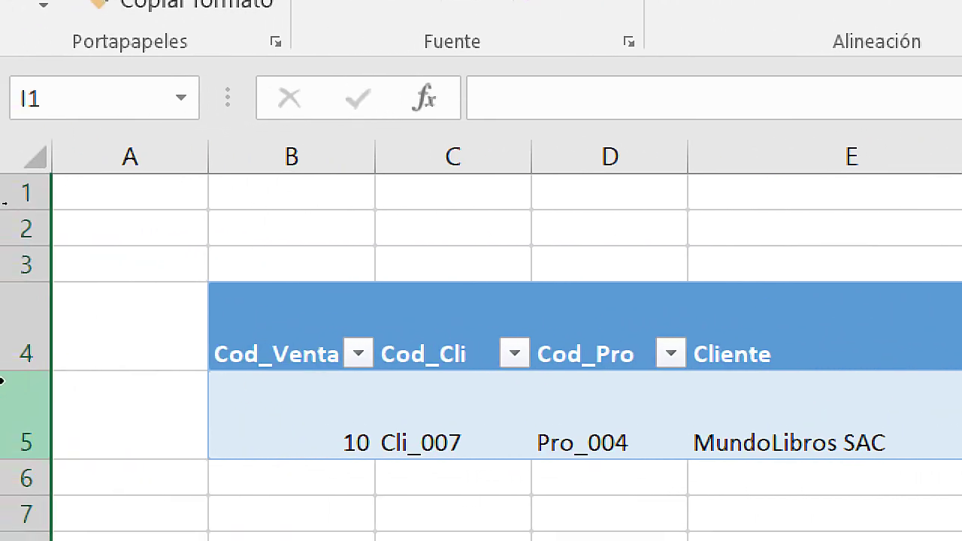
left_click(26, 414)
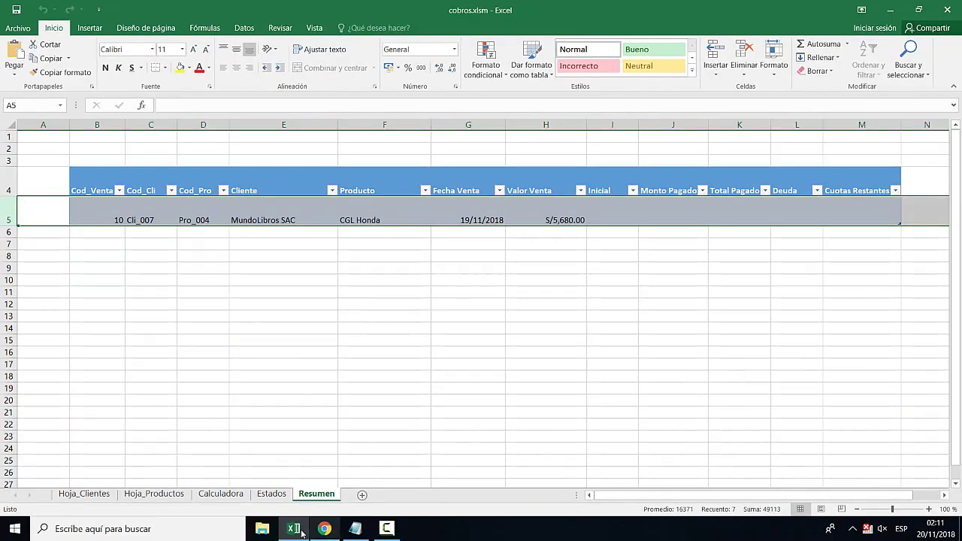
left_click(347, 393)
Step: Complete the new line as Range("I5") = Inicial in the Calcular macro
key("alt+F11")
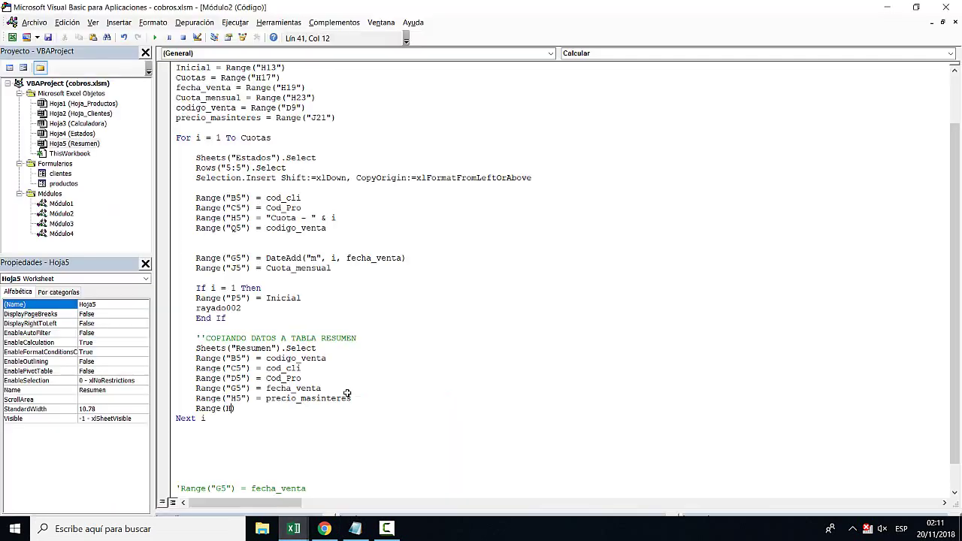
left_click(227, 408)
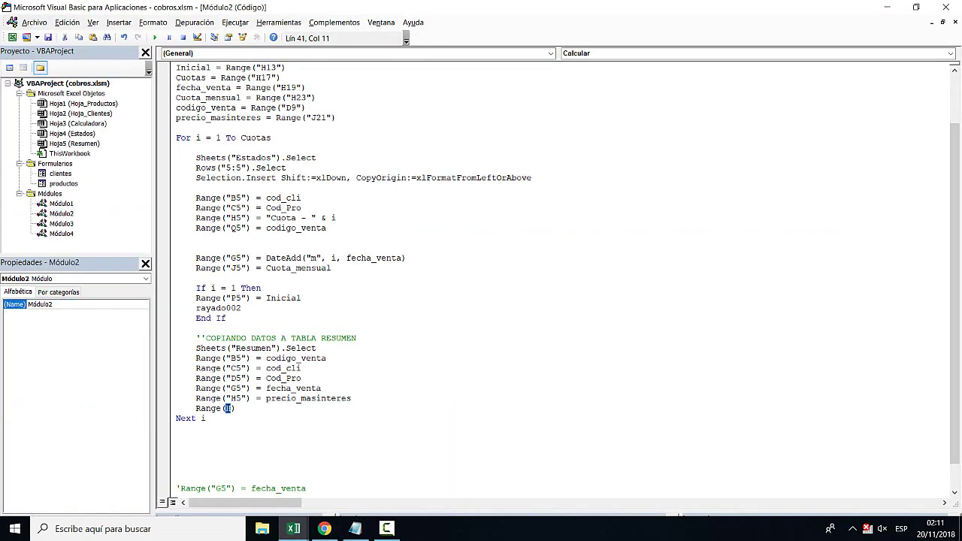
type("\"i5")
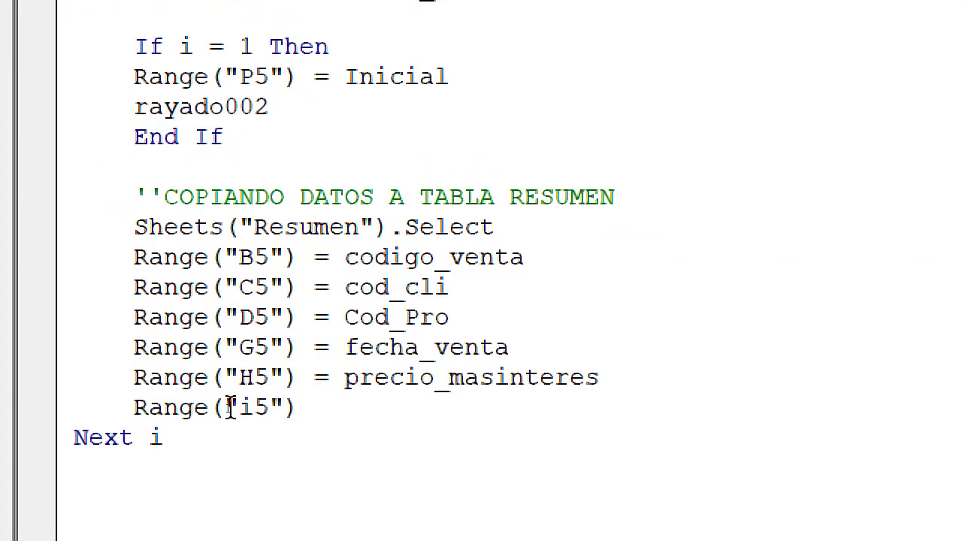
key("BackSpace")
type("I")
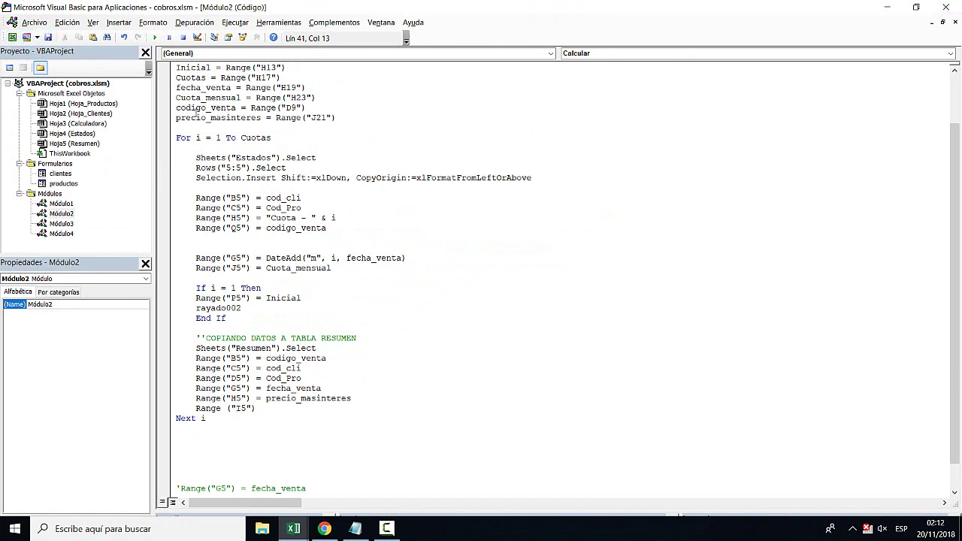
scroll(223, 154, "up", 2)
double_click(196, 128)
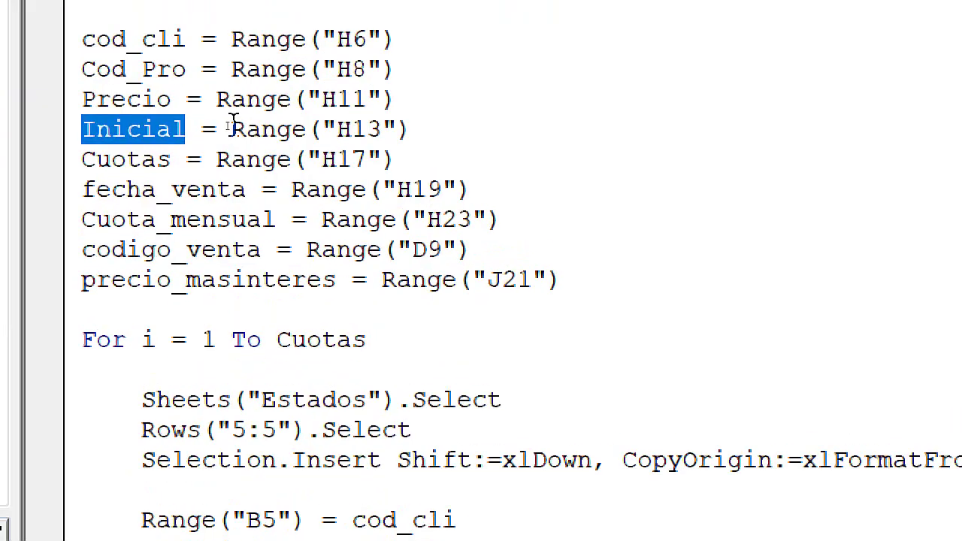
left_click(182, 128)
left_click_drag(188, 130, 81, 129)
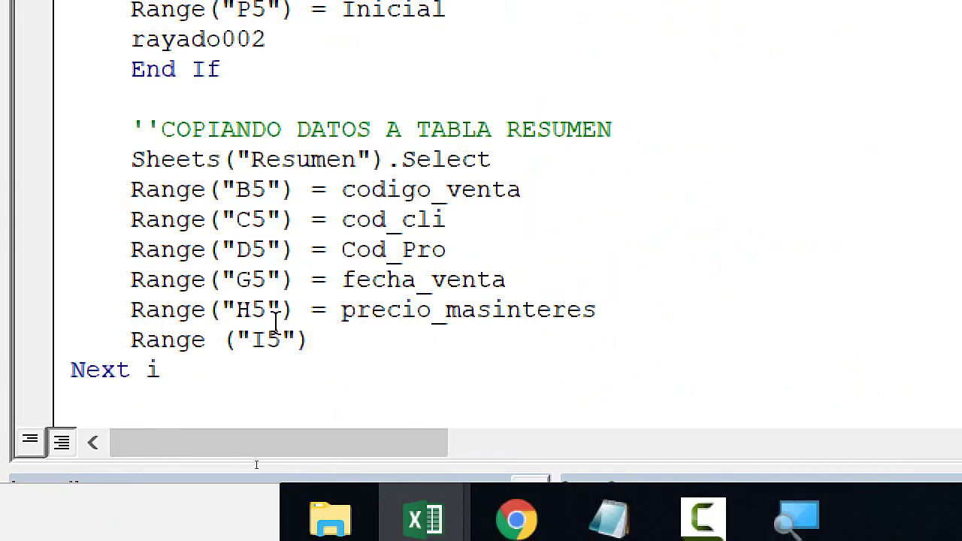
left_click(347, 343)
type("= Inicial")
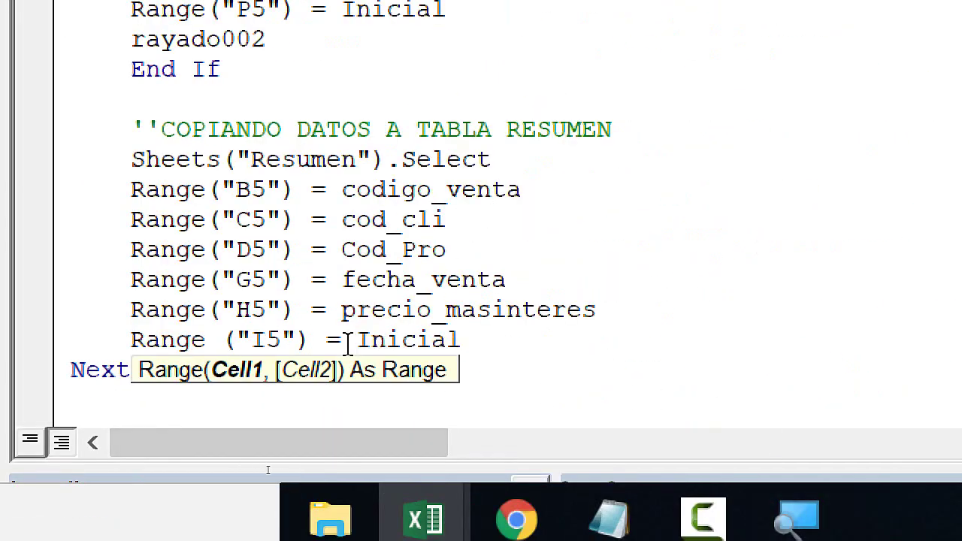
left_click(341, 418)
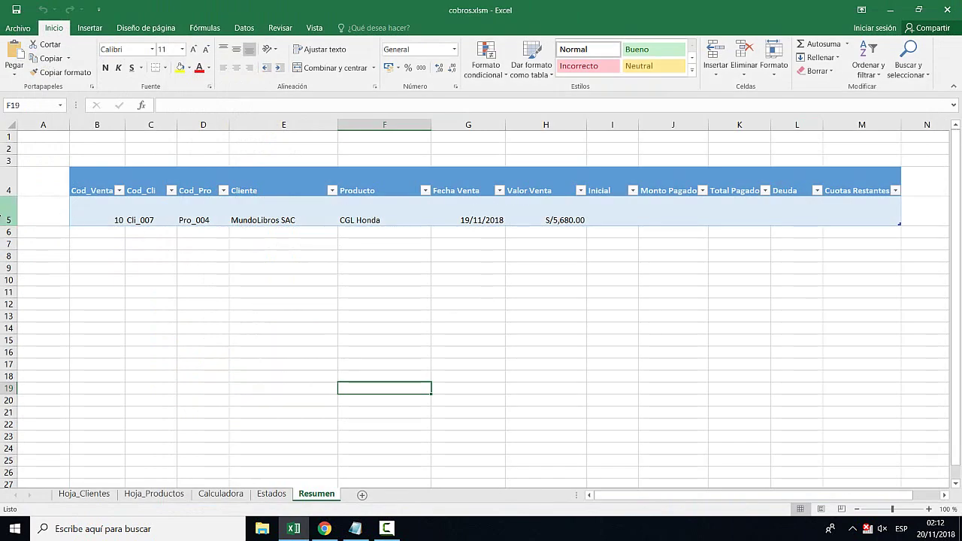
Step: Delete the old row 5 record from Resumen and rerun CALCULAR on Calculadora
right_click(9, 219)
left_click(22, 316)
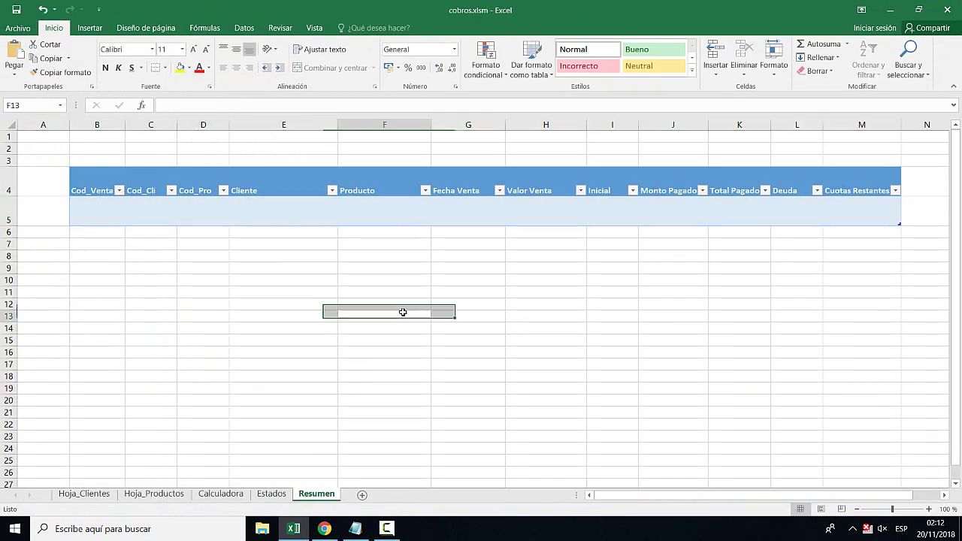
left_click(236, 494)
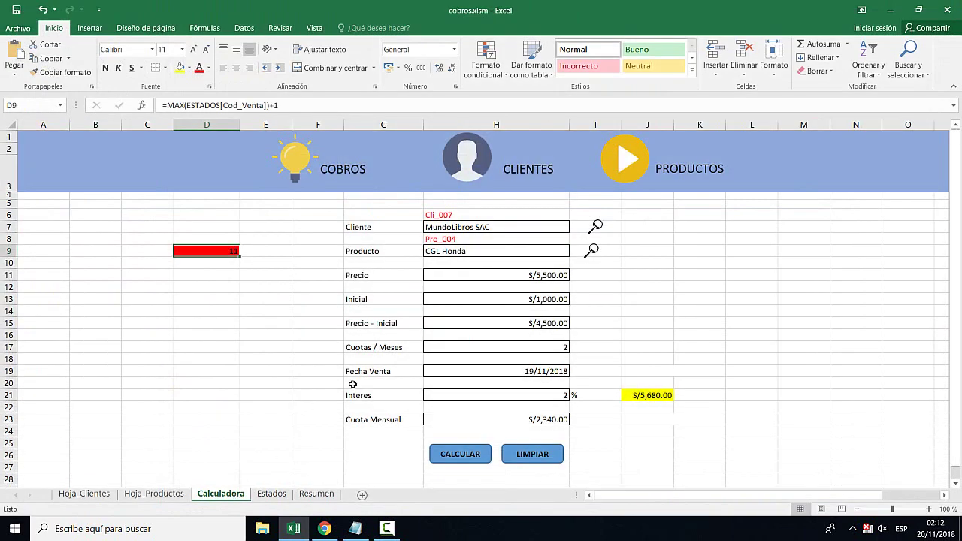
left_click(447, 456)
Step: Verify sale 11's S/1,000.00 Inicial in Resumen I5 and its sale code in Estados
left_click(646, 267)
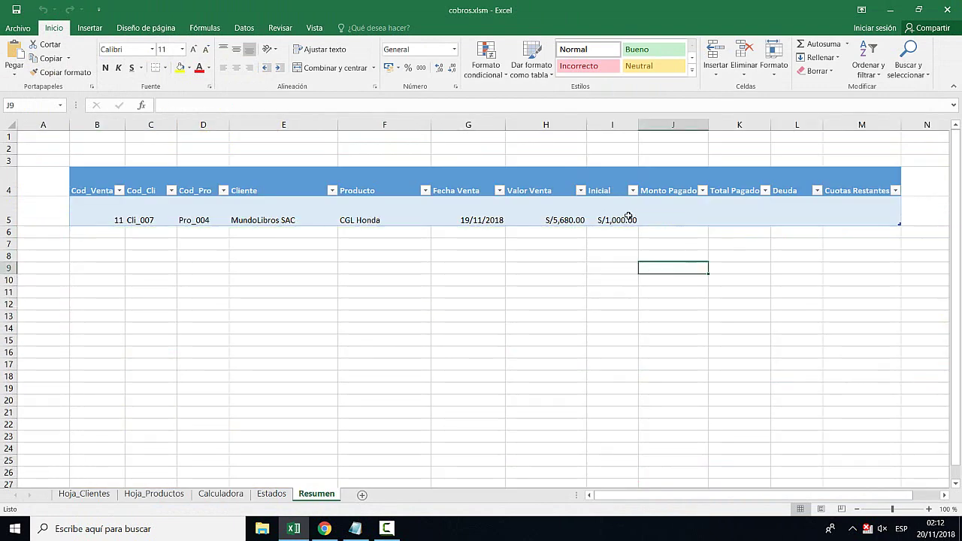
left_click(628, 216)
left_click(97, 217)
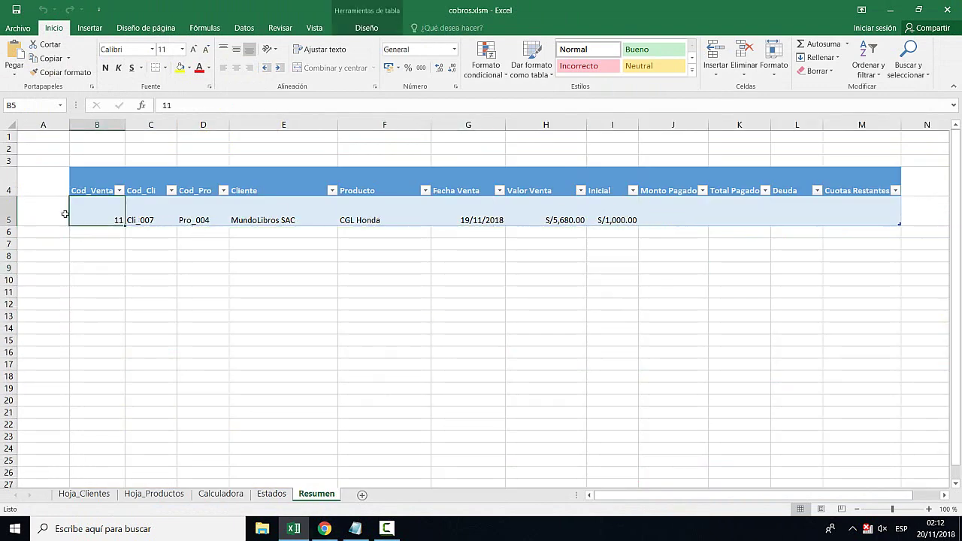
left_click(271, 494)
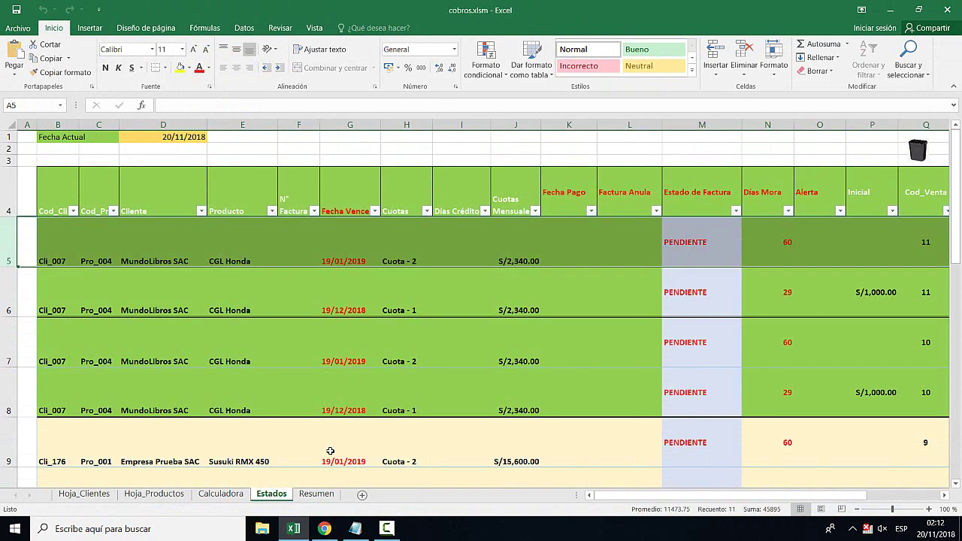
left_click(928, 273)
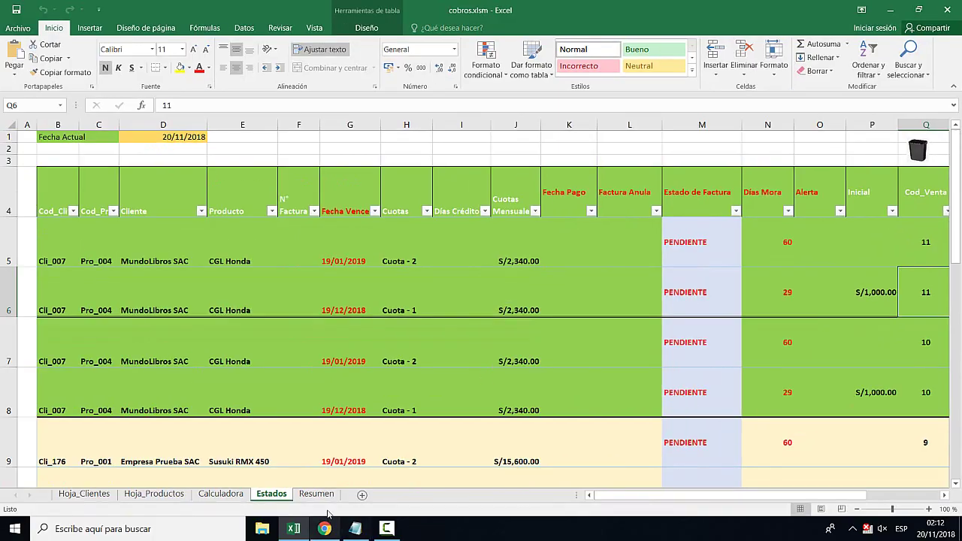
left_click(319, 496)
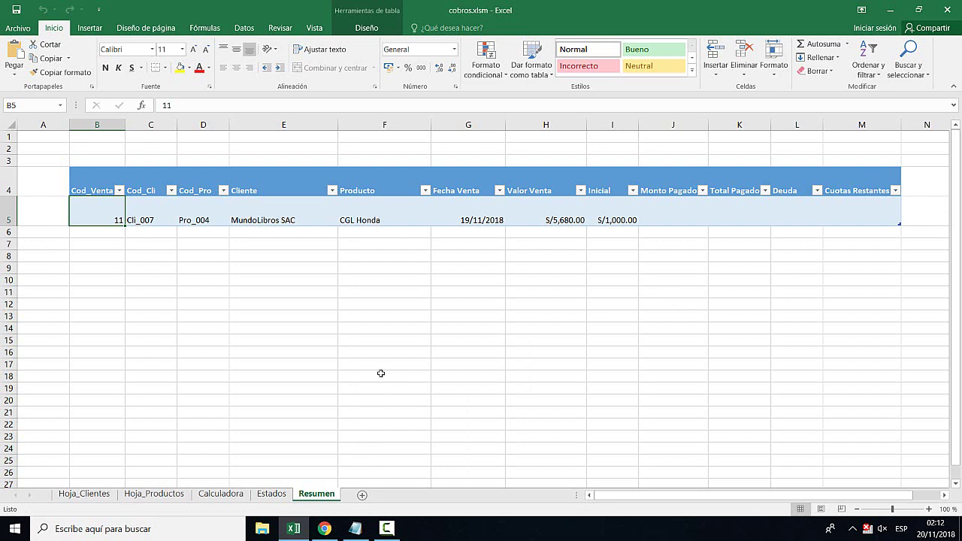
Step: Inspect the Cliente and Producto lookup formulas in Resumen cells E5 and F5
left_click(270, 341)
left_click(263, 268)
left_click(262, 244)
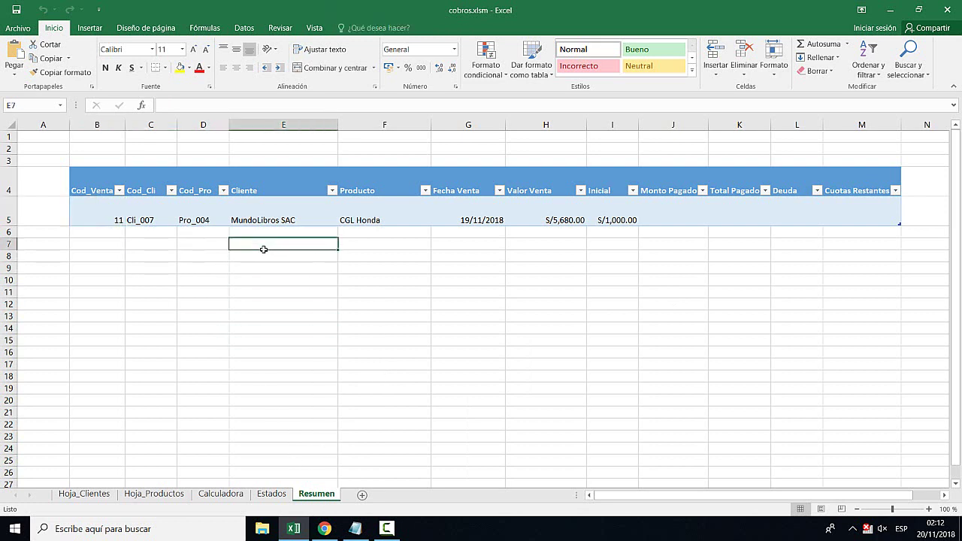
left_click(268, 288)
left_click(311, 257)
left_click(253, 215)
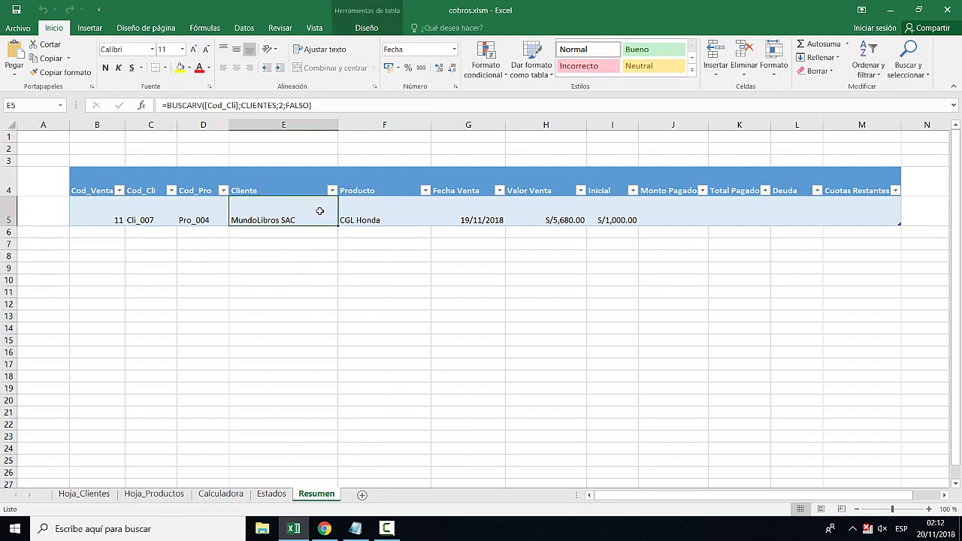
left_click(362, 222)
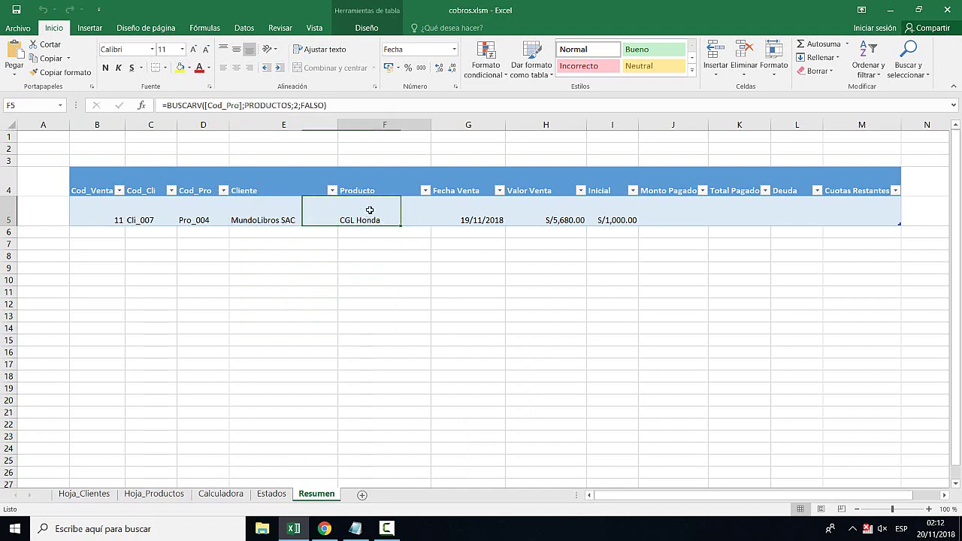
left_click(221, 493)
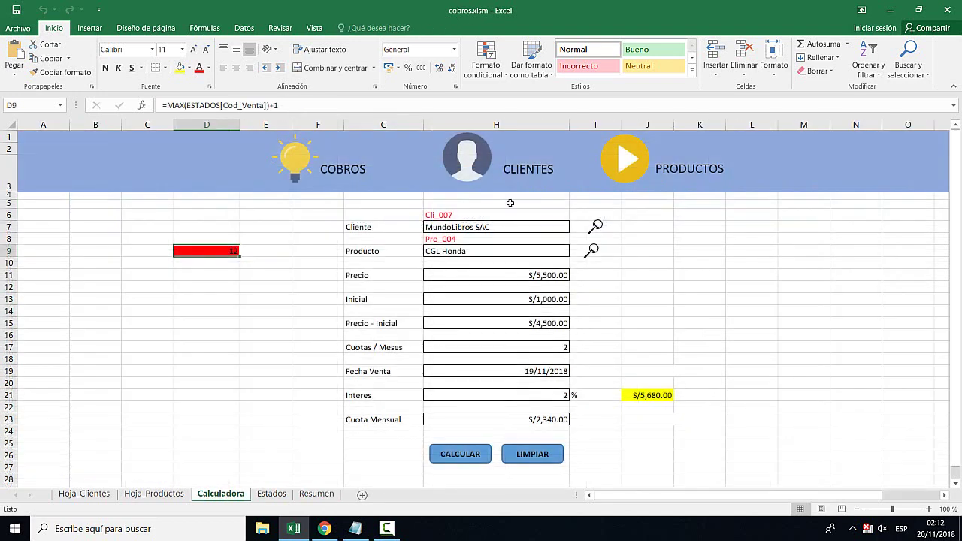
Step: Choose client Construcciones ABC SAC and product Susuki RMX 450 from the search lists
left_click(595, 227)
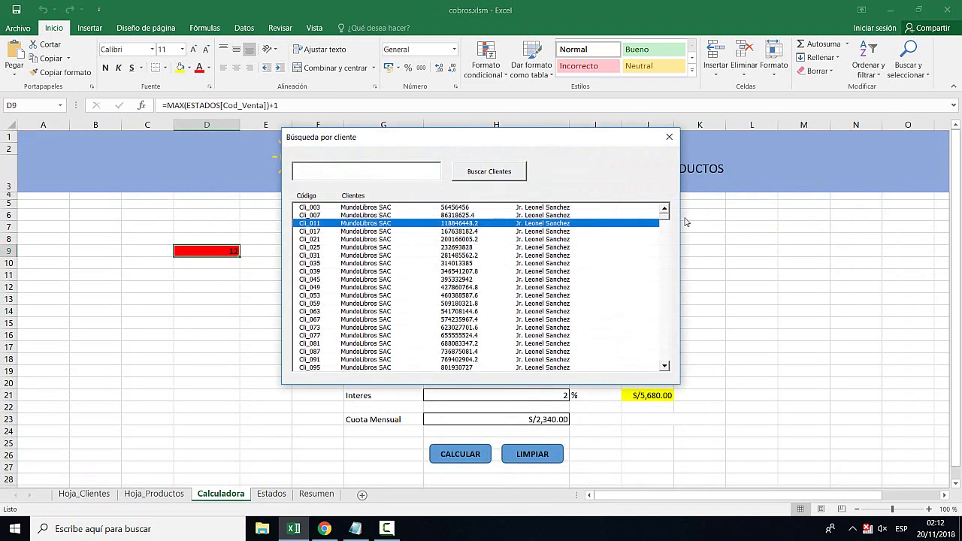
left_click_drag(665, 237, 653, 373)
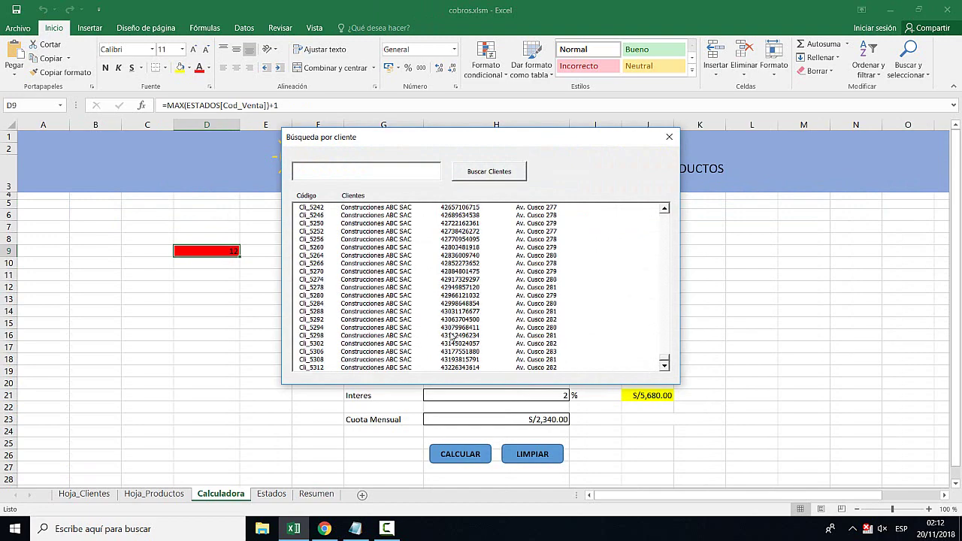
double_click(396, 313)
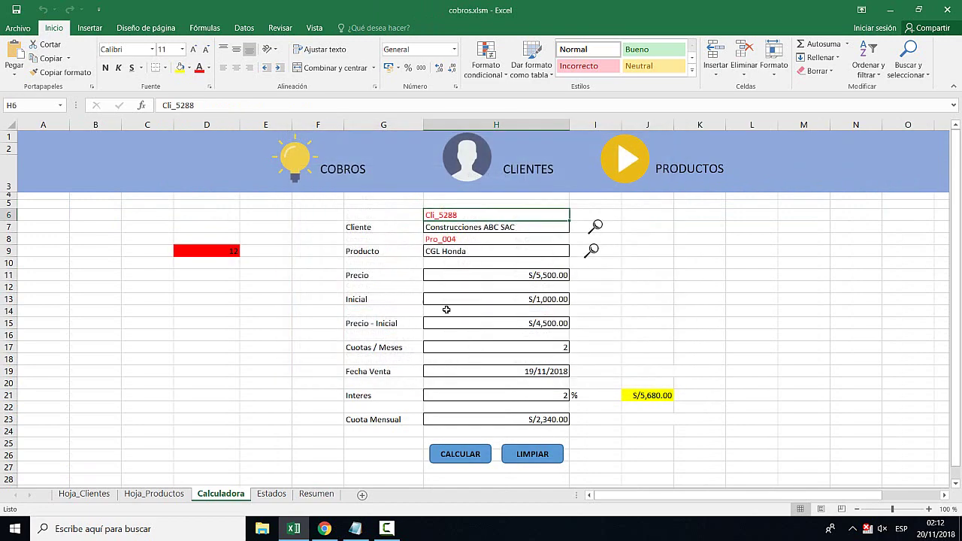
left_click(642, 276)
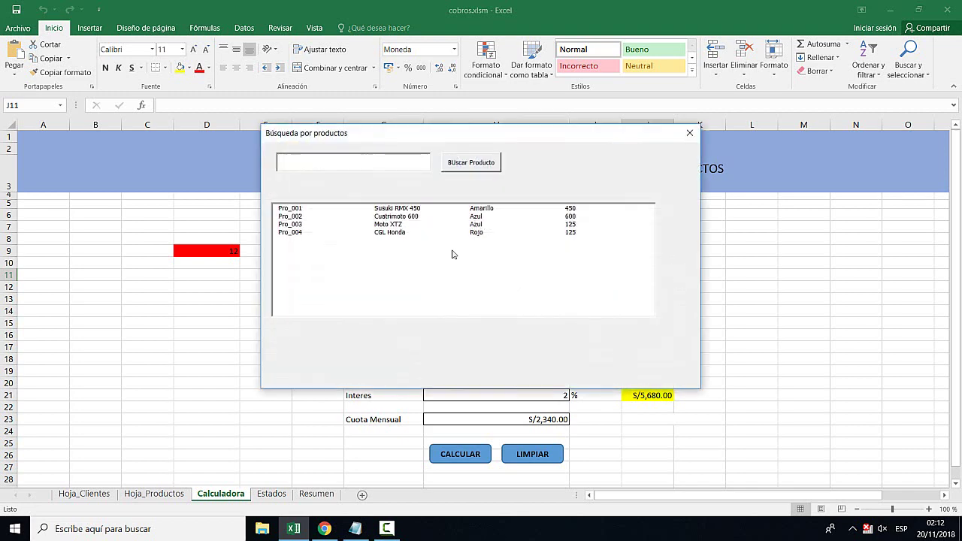
double_click(398, 208)
Step: Run CALCULAR and check sale 12's new Resumen row valued at S/31,160.00
left_click(682, 261)
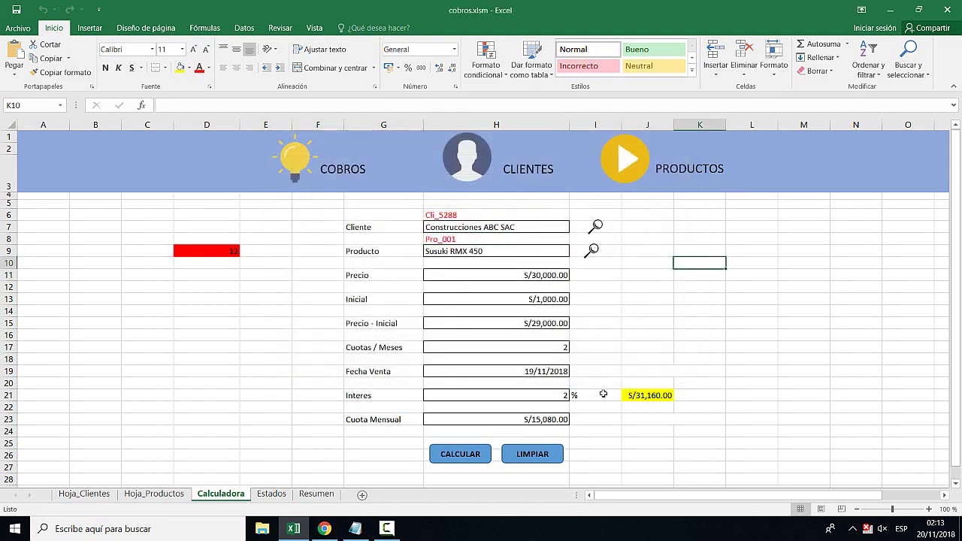
left_click(455, 451)
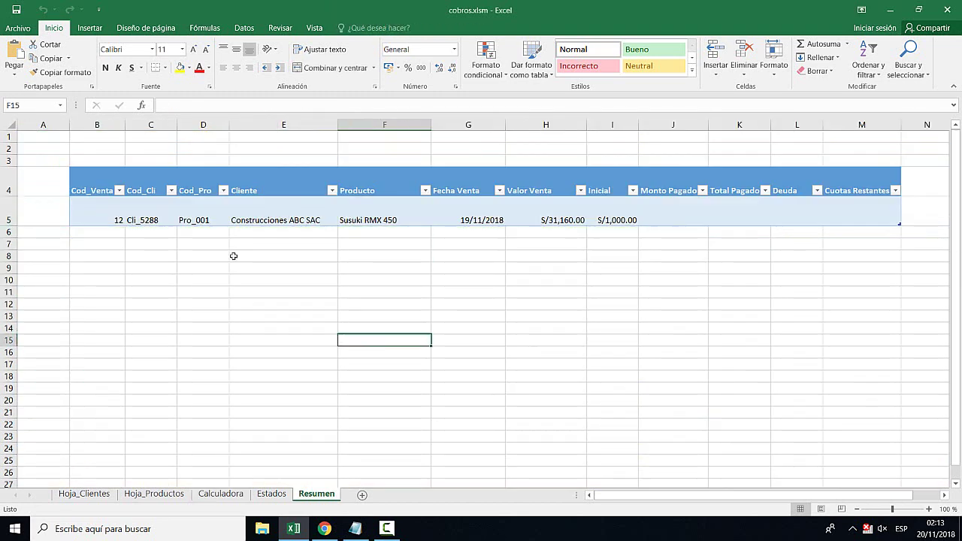
left_click(7, 214)
left_click(233, 279)
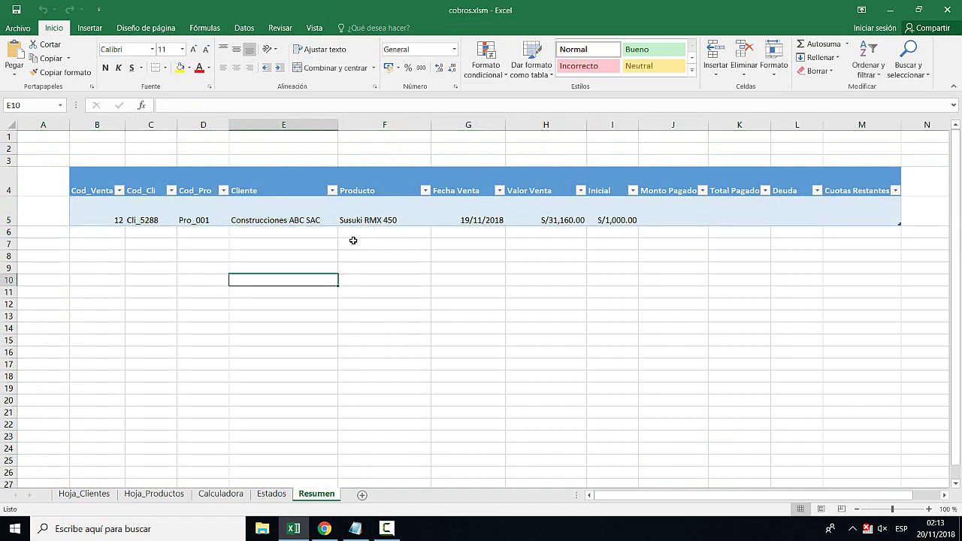
left_click(5, 205)
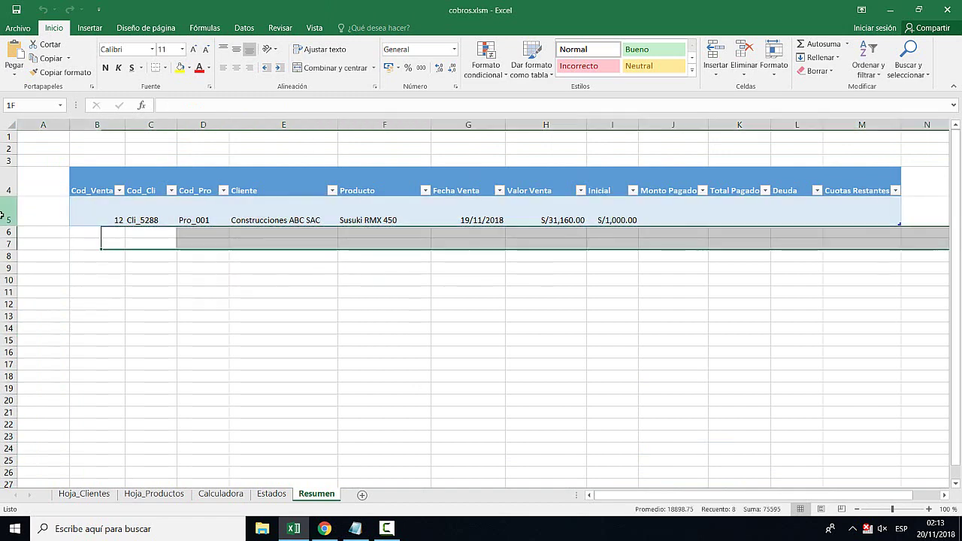
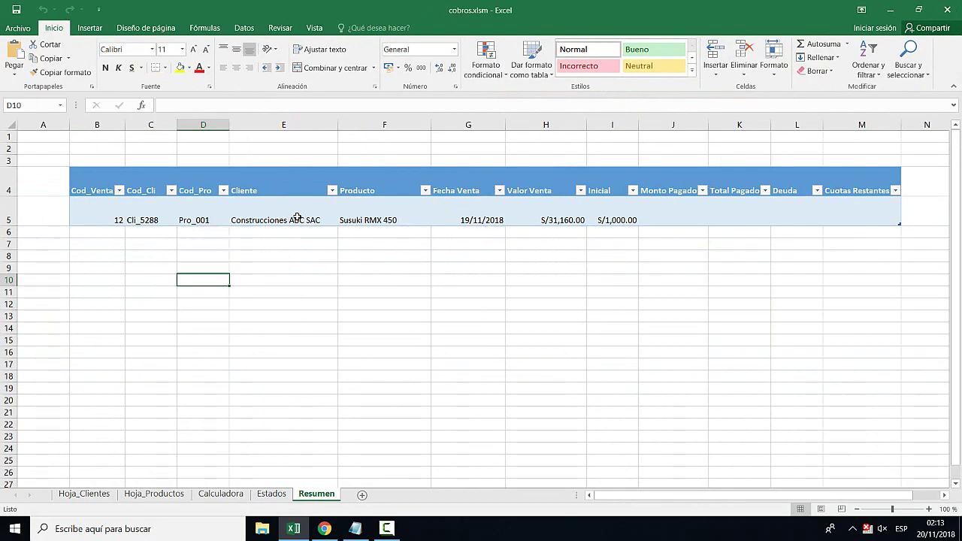
Step: Inspect the sale 12 entries in row 5 of Resumen, including Cliente, Cod_Cli and Producto
left_click(296, 217)
left_click(376, 219)
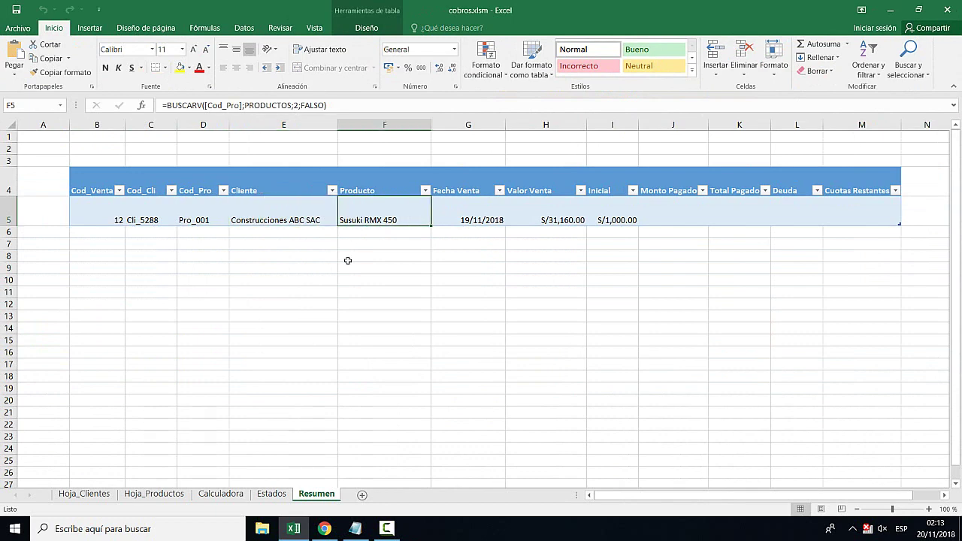
left_click(285, 219)
left_click(9, 218)
left_click(161, 212)
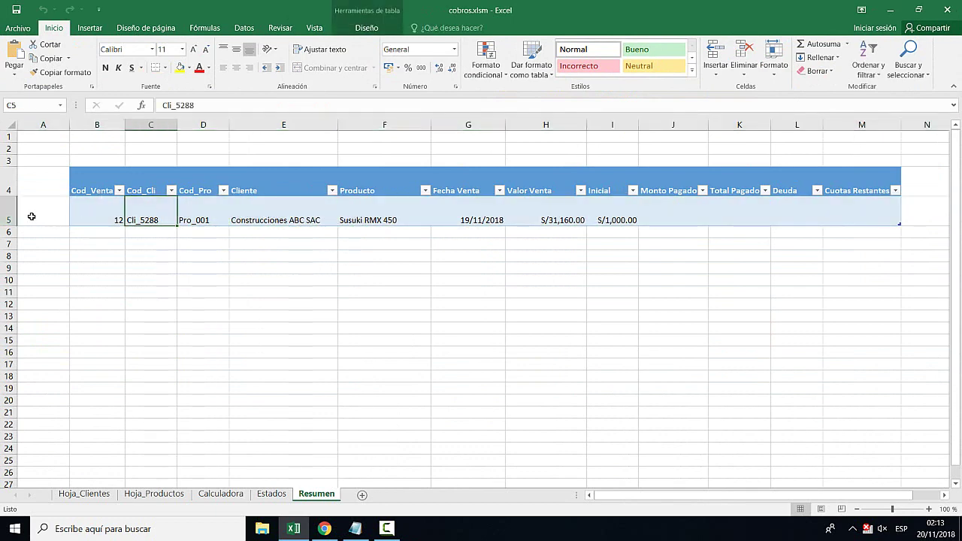
left_click(10, 218)
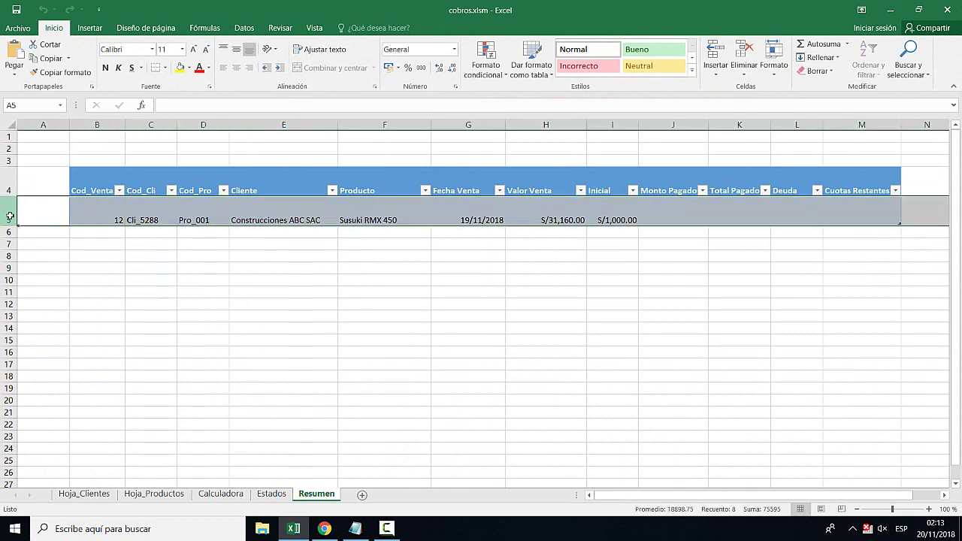
left_click(329, 383)
Step: Select an empty cell on Resumen and open the Visual Basic editor with Alt+F11
mouse_move(357, 530)
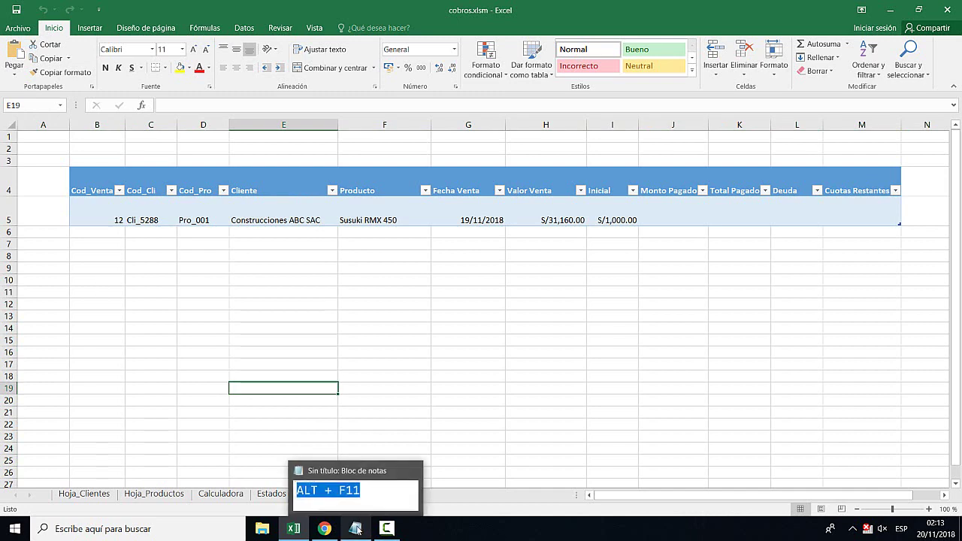
left_click(393, 376)
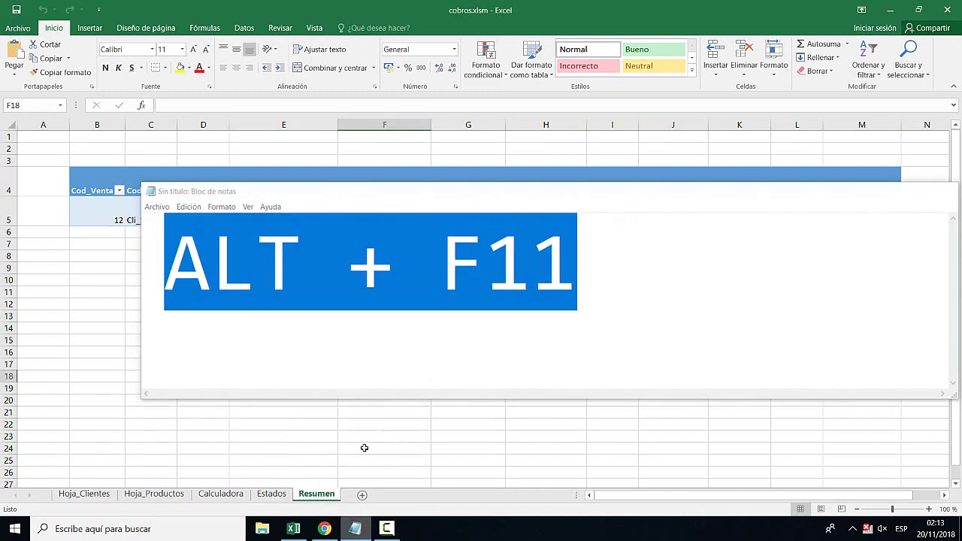
left_click(366, 419)
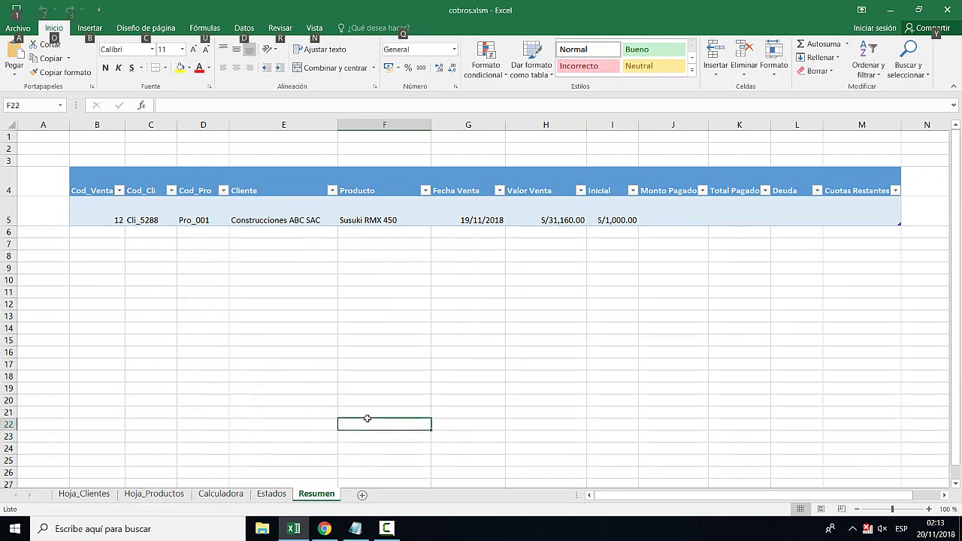
key("alt+F11")
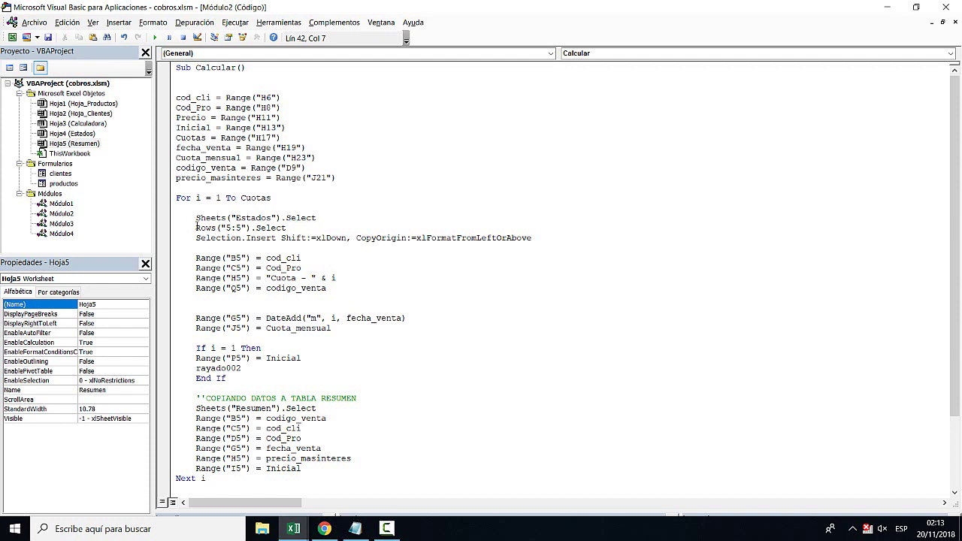
Step: Copy the Rows("5:5").Select and Selection.Insert lines in the Calcular macro
left_click_drag(196, 227, 432, 251)
left_click_drag(554, 240, 541, 241)
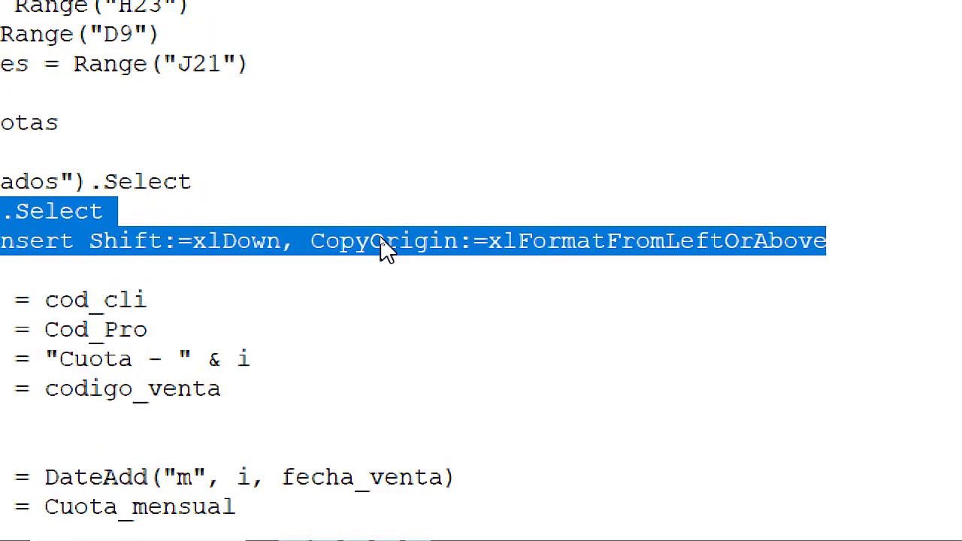
left_click(247, 237)
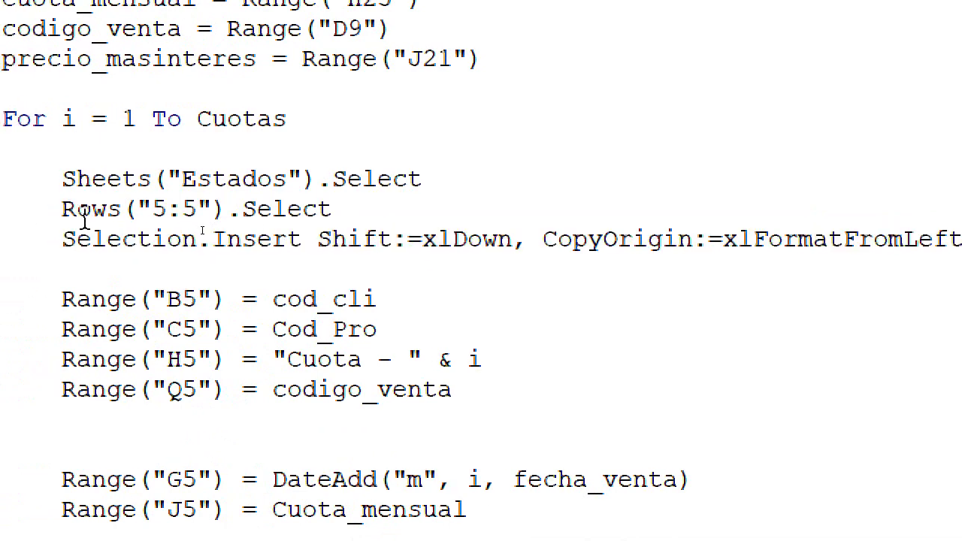
left_click_drag(28, 209, 891, 251)
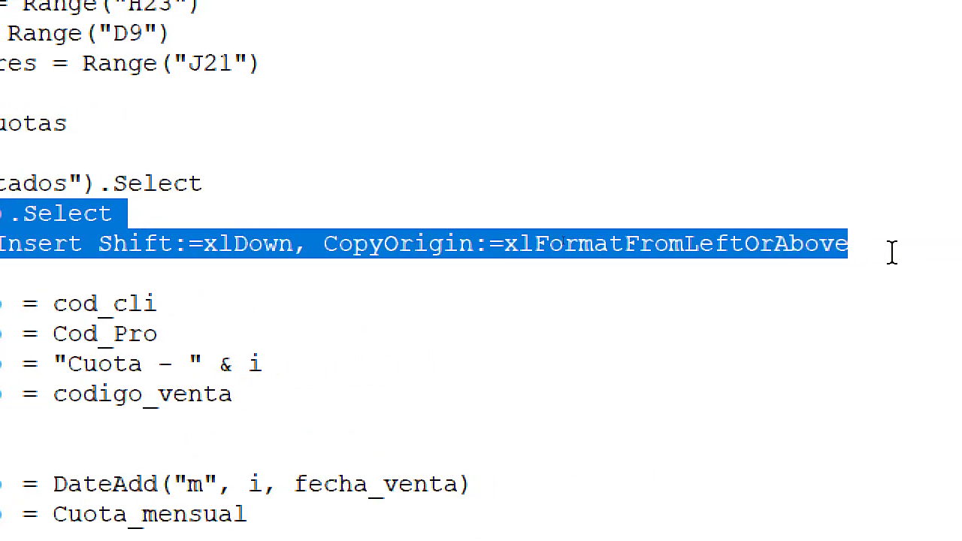
right_click(245, 239)
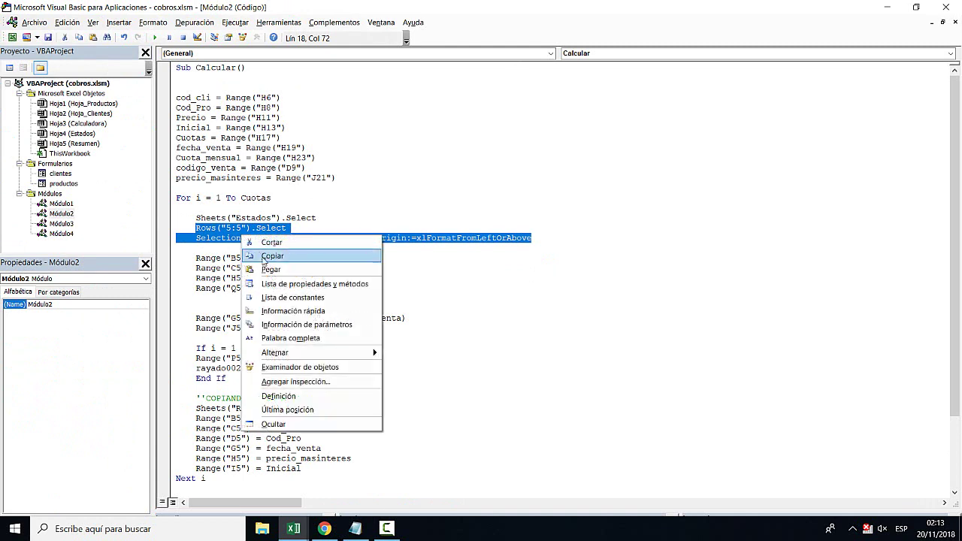
left_click(276, 252)
right_click(276, 251)
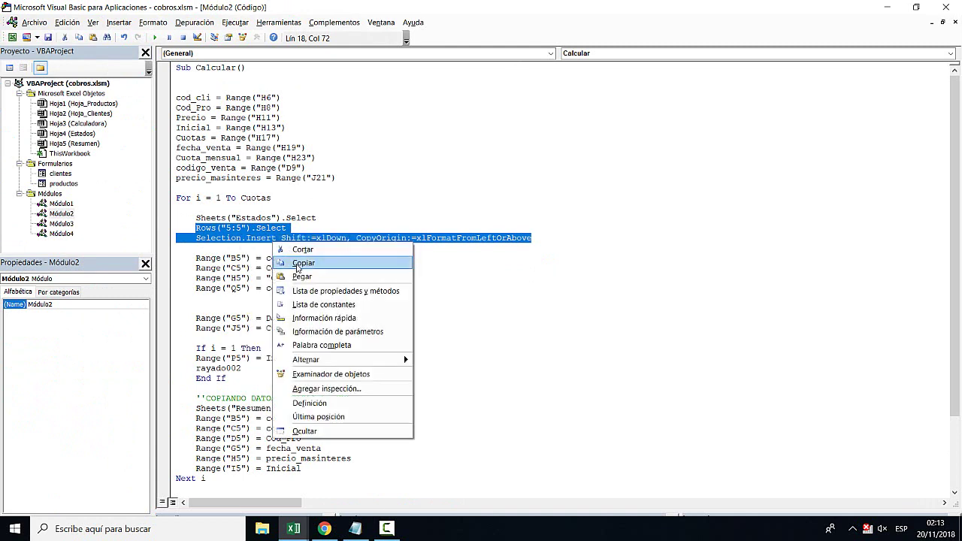
left_click(299, 264)
Step: Paste the row-insert lines after Sheets("Resumen").Select, then return to Excel
scroll(301, 268, "down", 2)
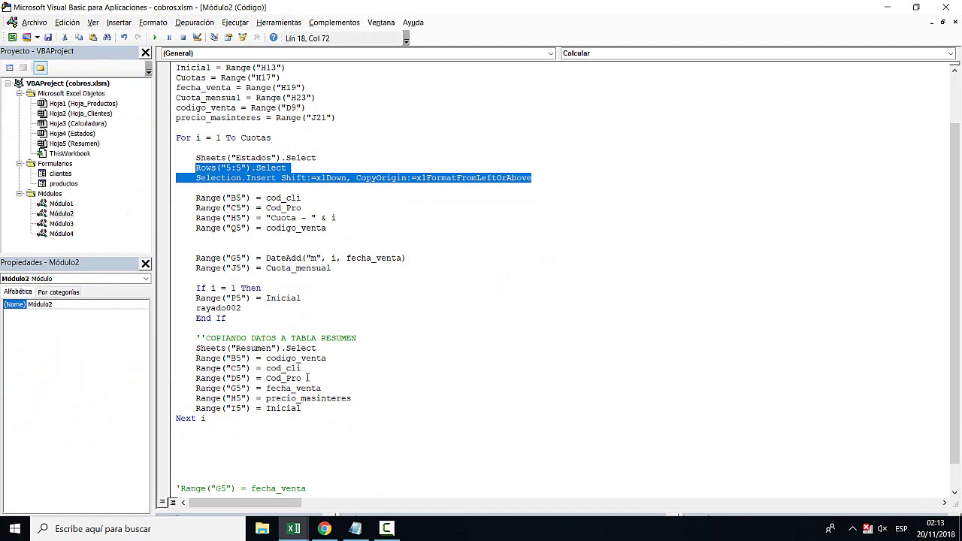
left_click(325, 350)
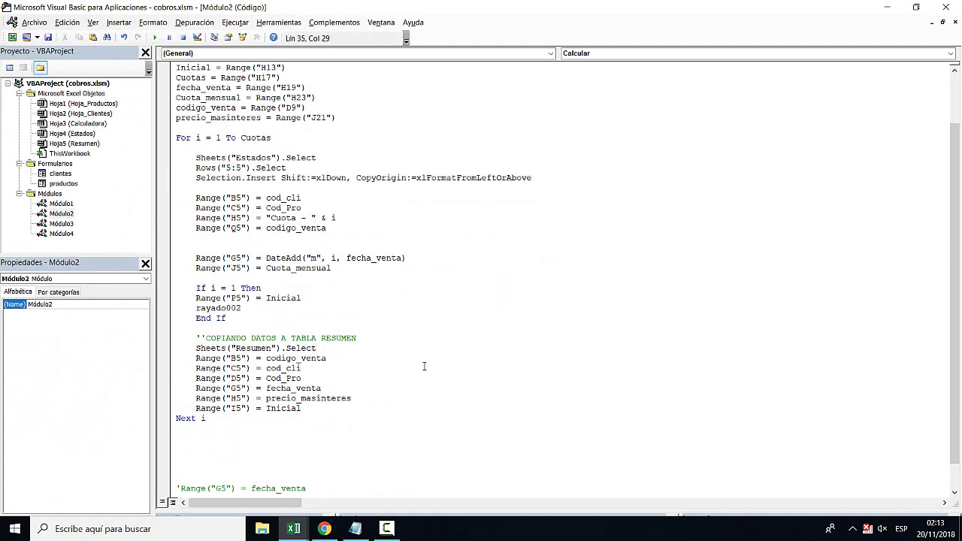
key("Return")
key("Return")
key("Return")
key("Return")
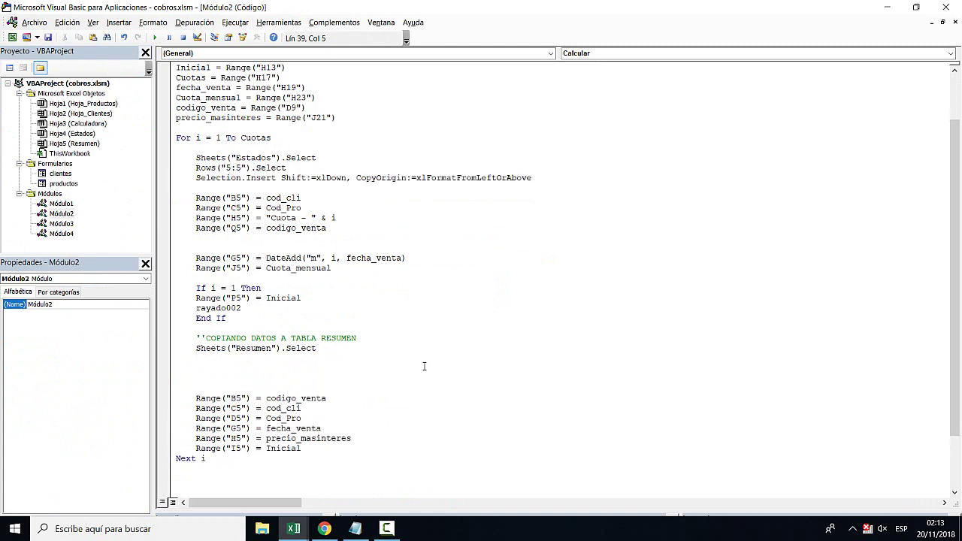
key("ctrl+v")
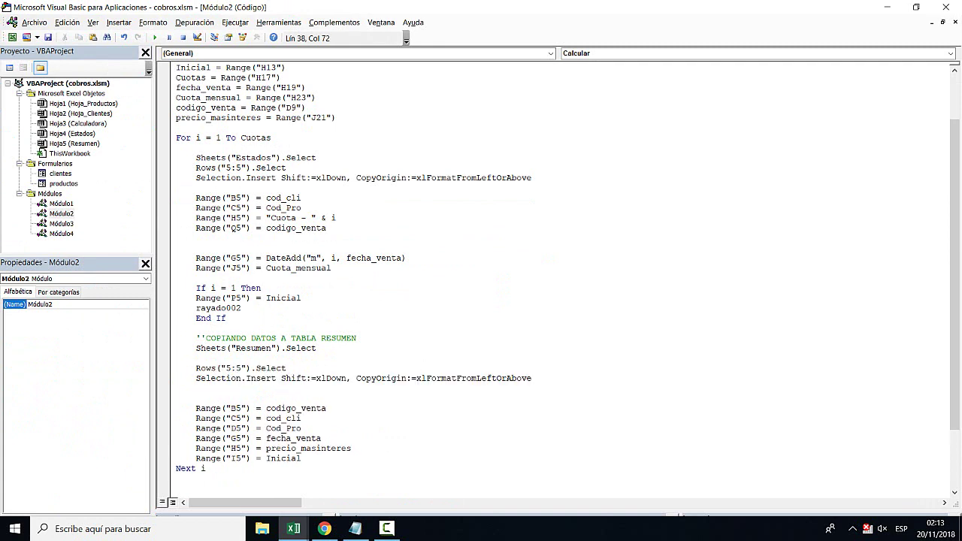
left_click_drag(242, 367, 226, 368)
left_click(245, 368)
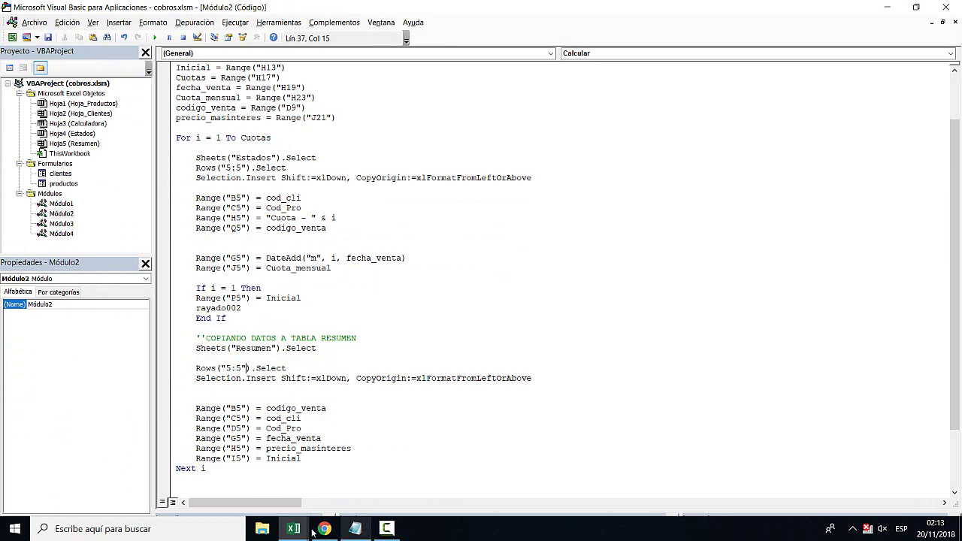
mouse_move(292, 528)
left_click(276, 482)
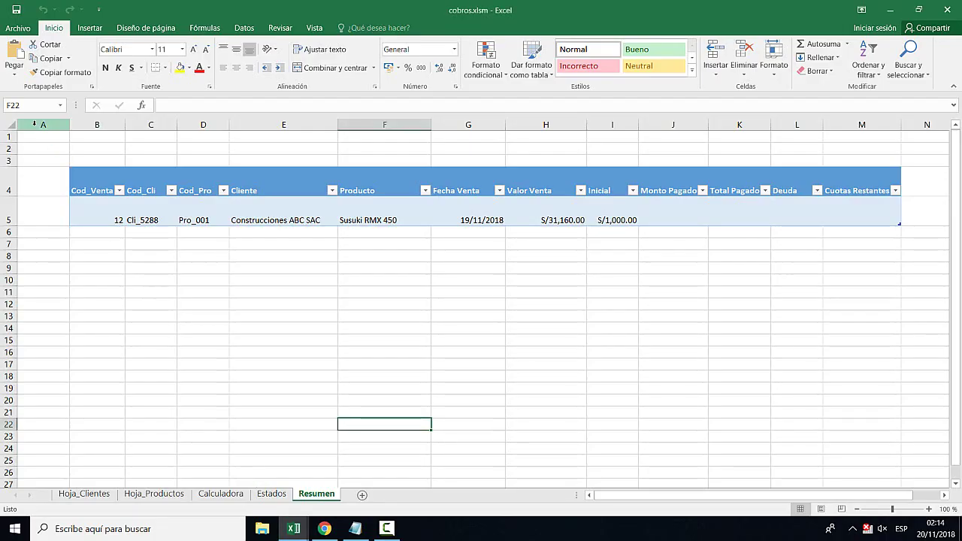
Step: Select rows 1 through 5 on the Resumen sheet
left_click(6, 137)
left_click(3, 149)
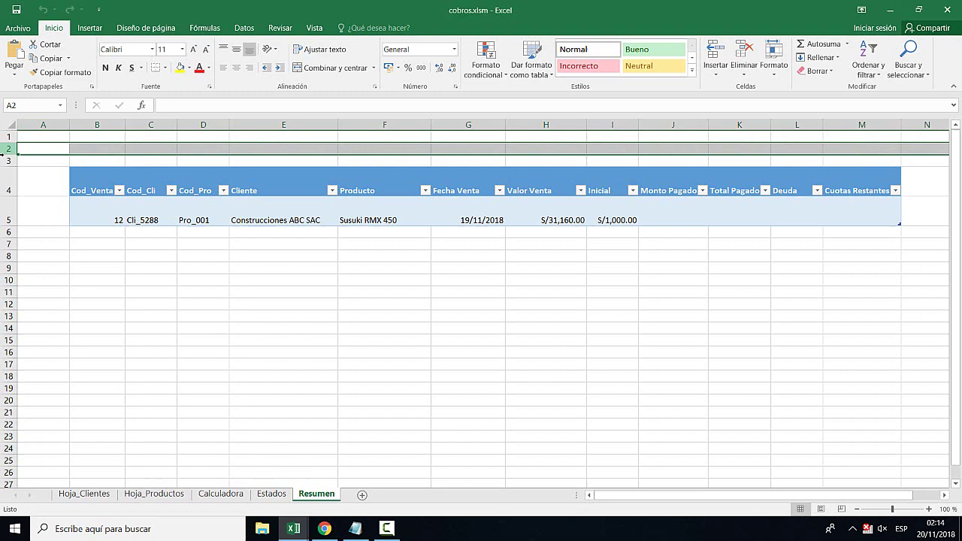
left_click(4, 160)
left_click(4, 188)
left_click(4, 216)
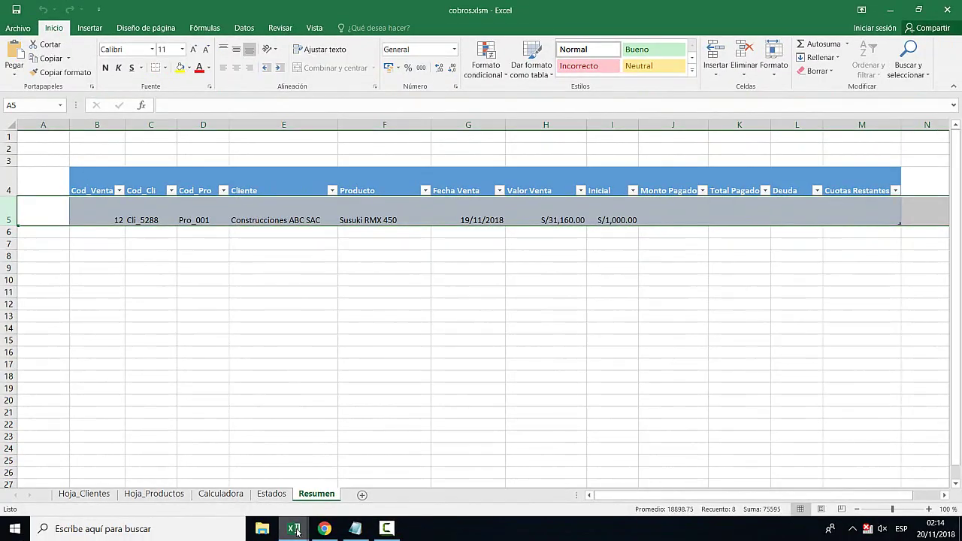
Step: Review the pasted row-insert lines and the Resumen-writing code, then close the VBA editor
left_click(293, 528)
left_click(348, 481)
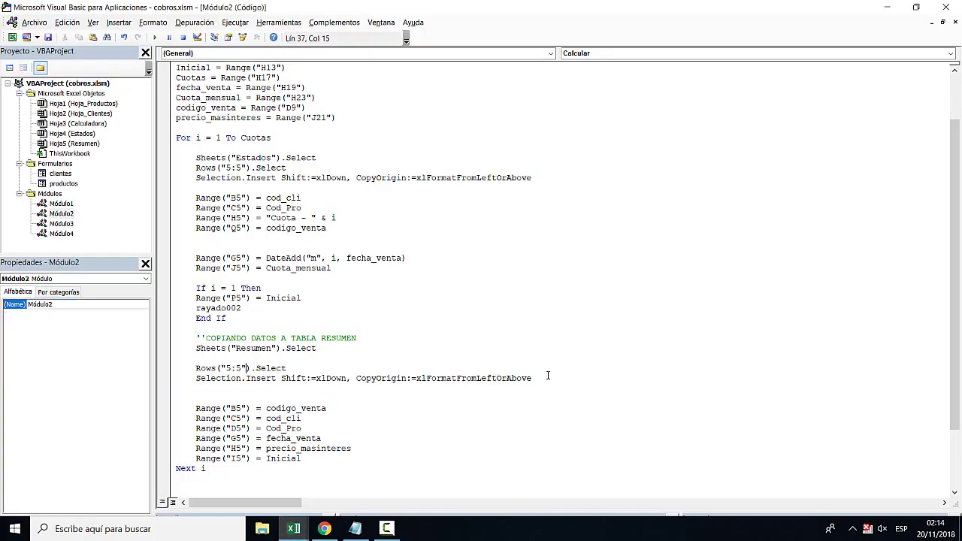
left_click_drag(547, 375, 162, 359)
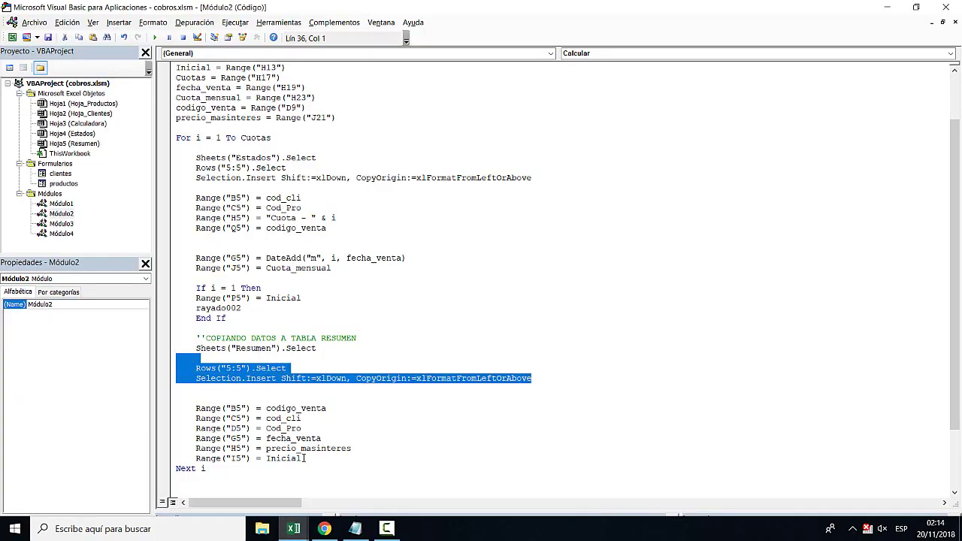
left_click_drag(304, 457, 179, 408)
left_click(238, 397)
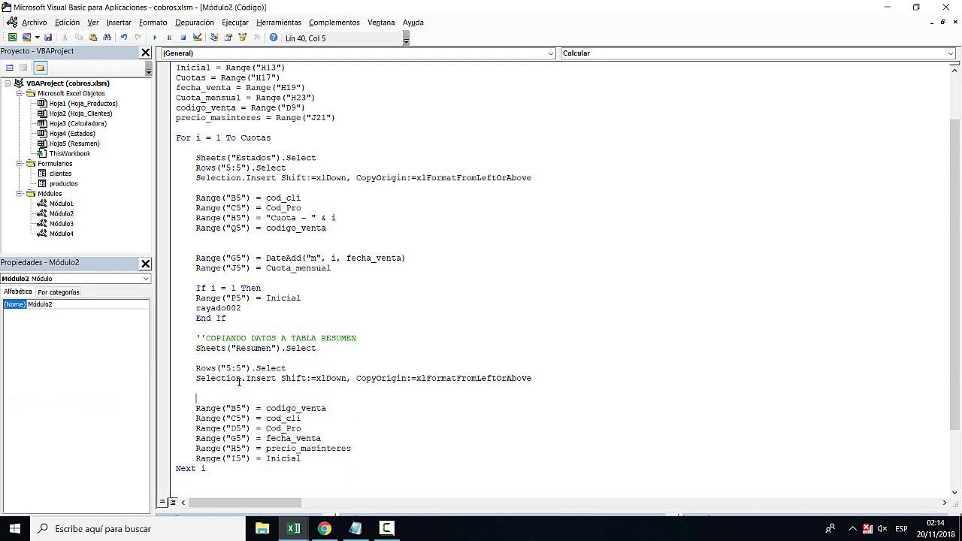
left_click(945, 7)
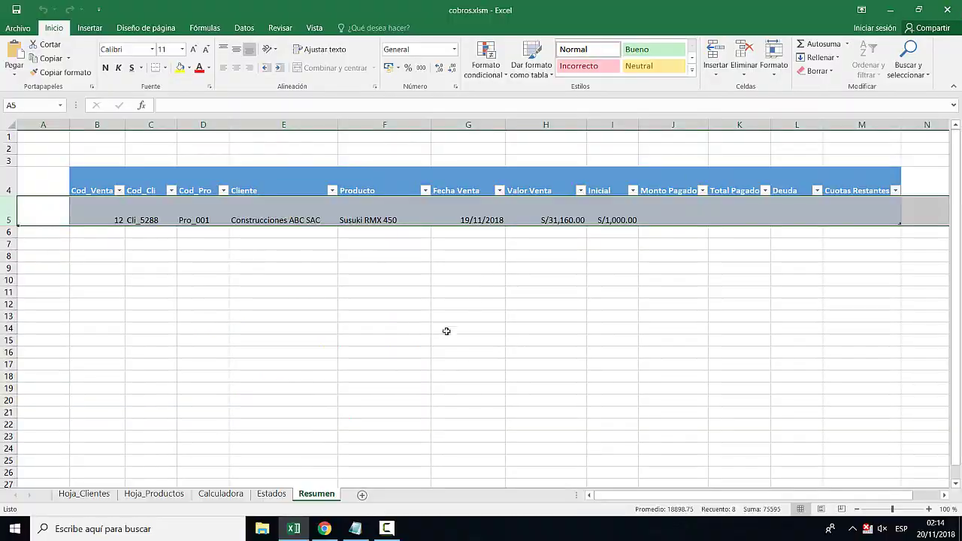
Step: Run CALCULAR twice to record sales 13 and 14, then reopen the VBA editor
left_click(220, 494)
left_click(460, 453)
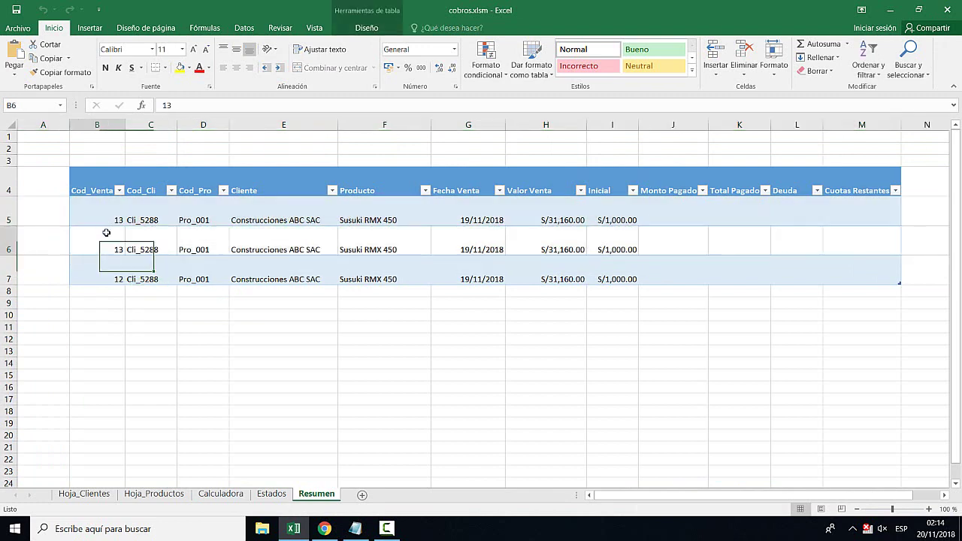
left_click(231, 497)
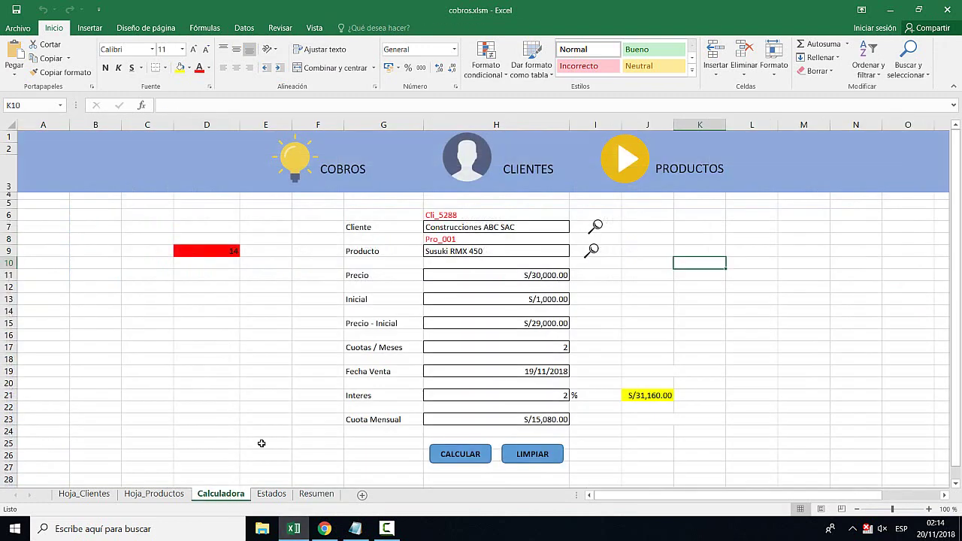
left_click(462, 455)
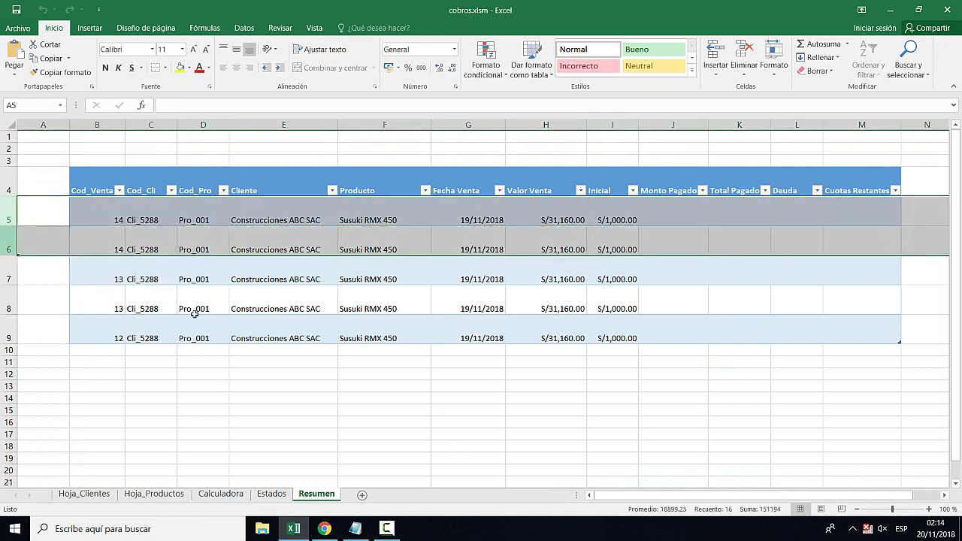
left_click(363, 406)
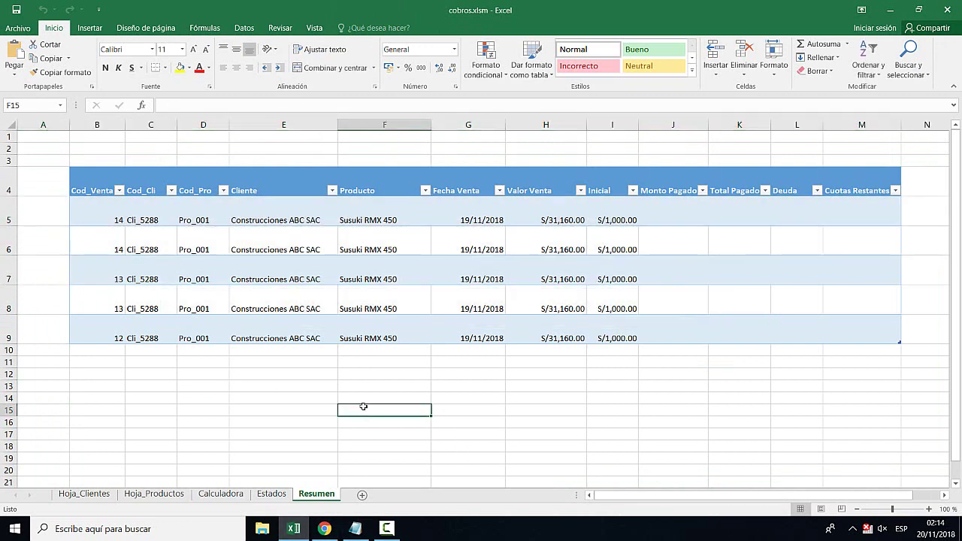
key("alt+F11")
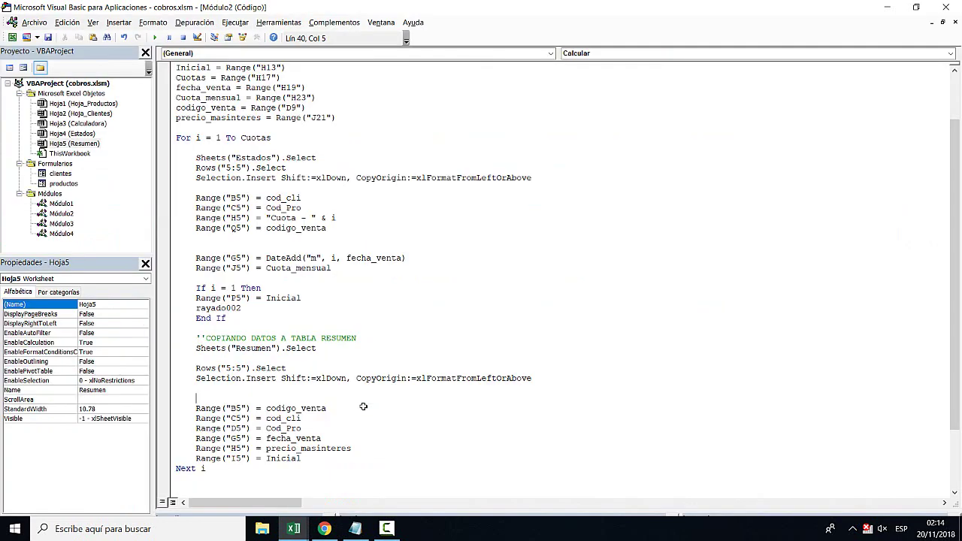
Step: Cut the Resumen-copying block out of the loop and paste it below Next i
scroll(348, 389, "down", 2)
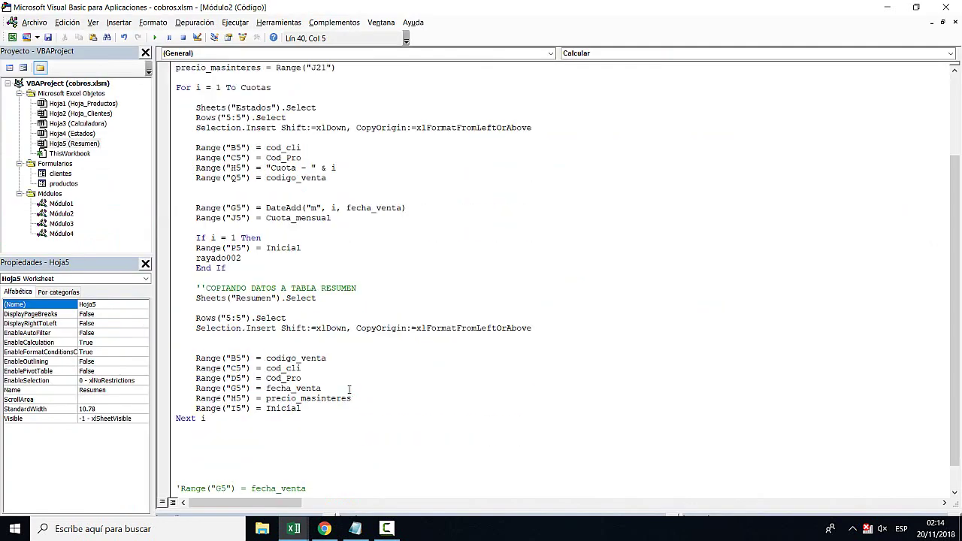
scroll(312, 378, "up", 4)
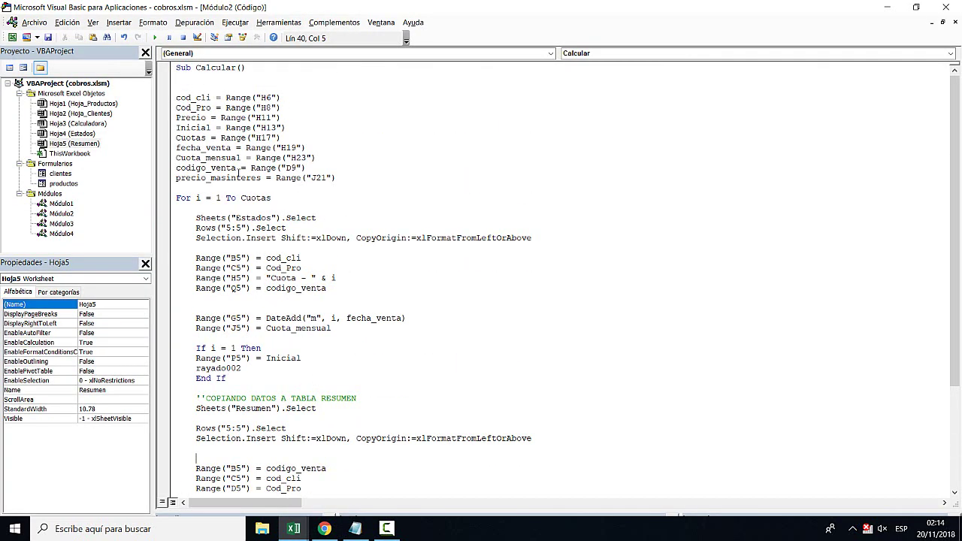
left_click_drag(272, 197, 154, 198)
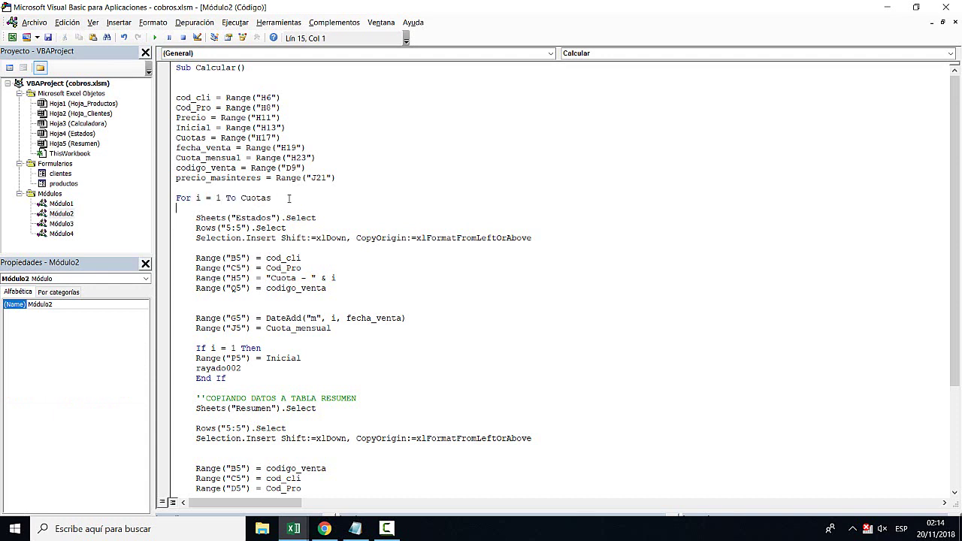
scroll(288, 294, "down", 4)
scroll(288, 294, "down", 1)
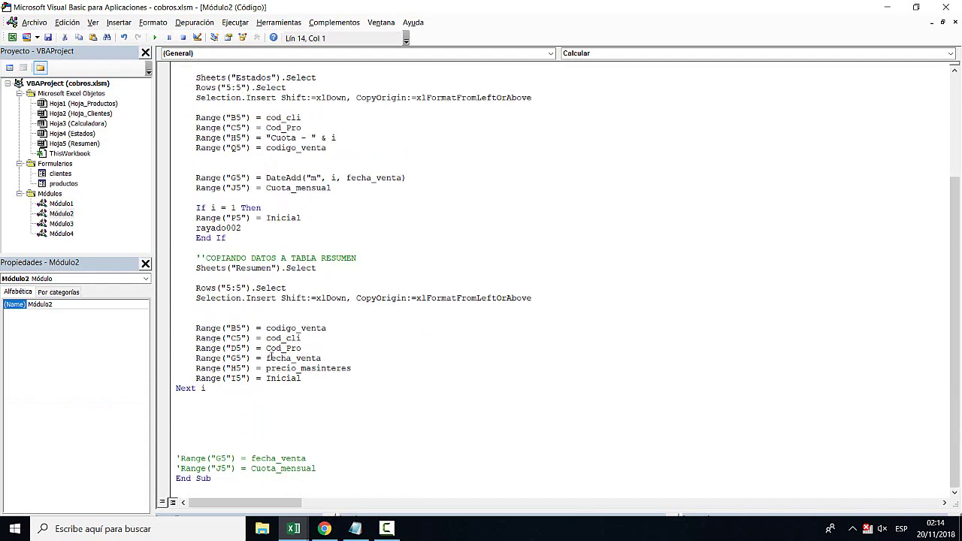
left_click_drag(326, 381, 172, 268)
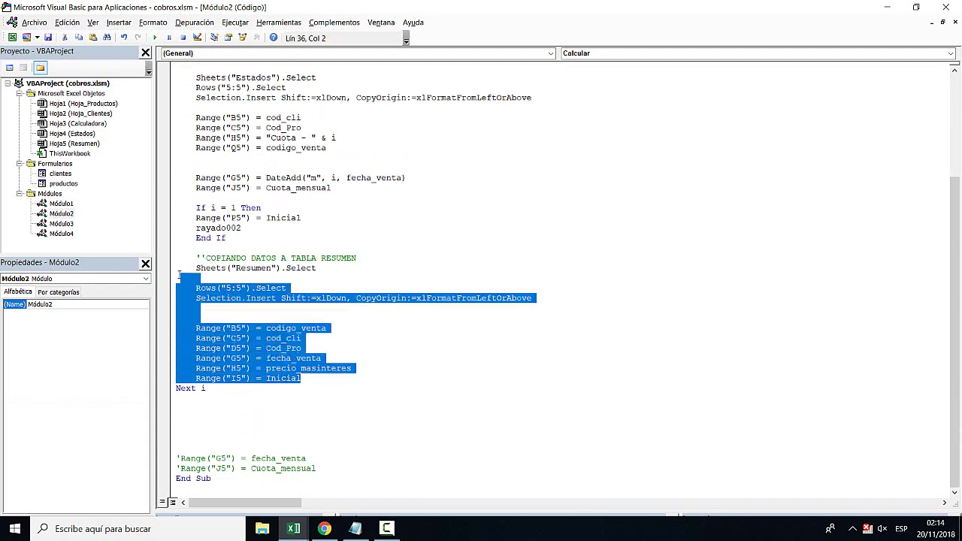
right_click(256, 297)
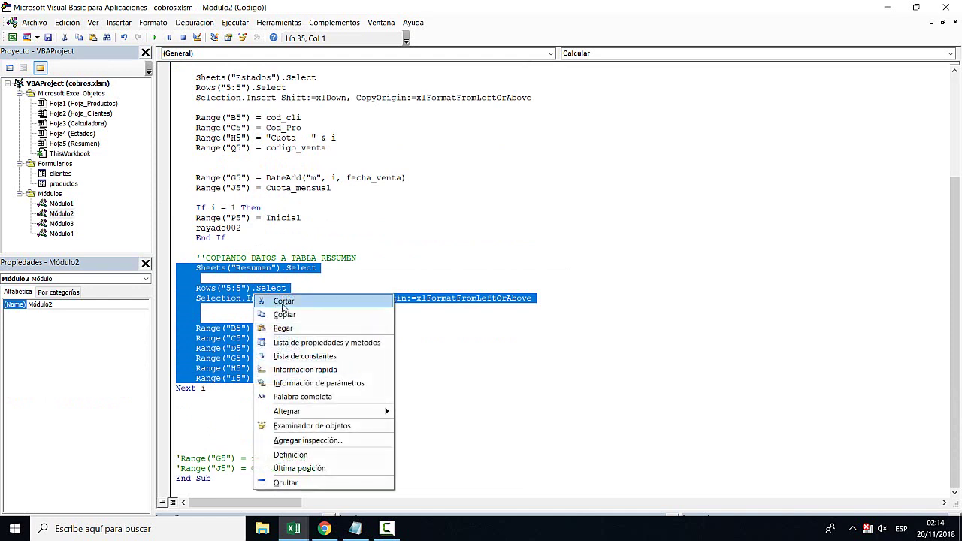
left_click(265, 303)
key("Delete")
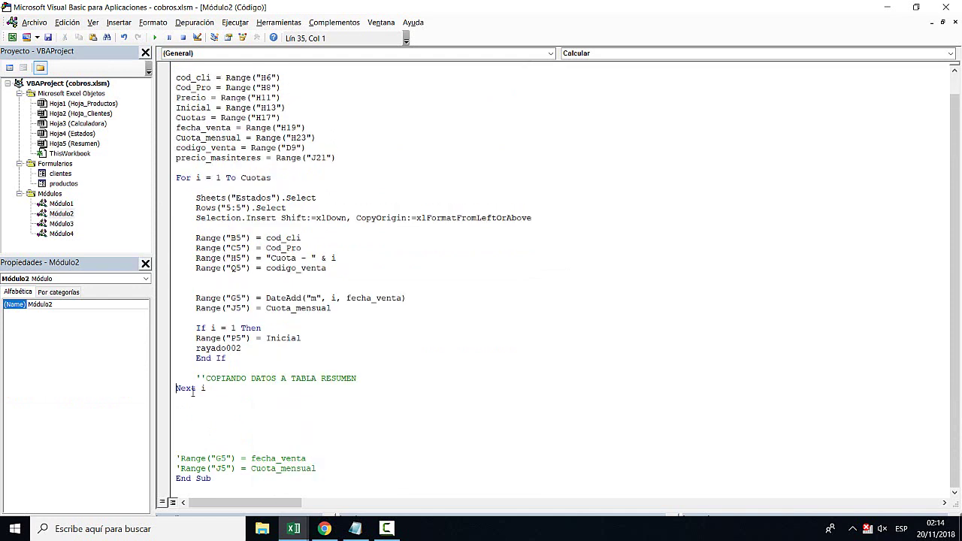
key("Down")
key("Down")
key("Down")
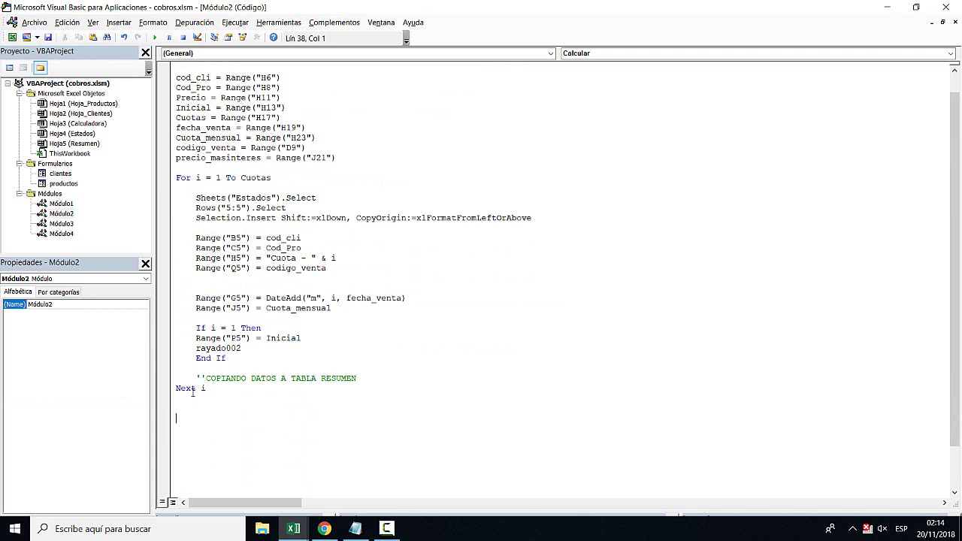
type("Sheets(\"Resumen\").Select      Rows(\"5:5\").Select     Selection.Insert Shift:=xlDown, CopyOrigin:=xlFormatFromLeftOrAbove       Range(\"B5\") = codigo_venta     Range(\"C5\") = cod_cli     Range(\"D5\") = Cod_Pro     Range(\"G5\") = fecha_venta     Range(\"H5\") = precio_masinteres     Range(\"I5\") = Inicial")
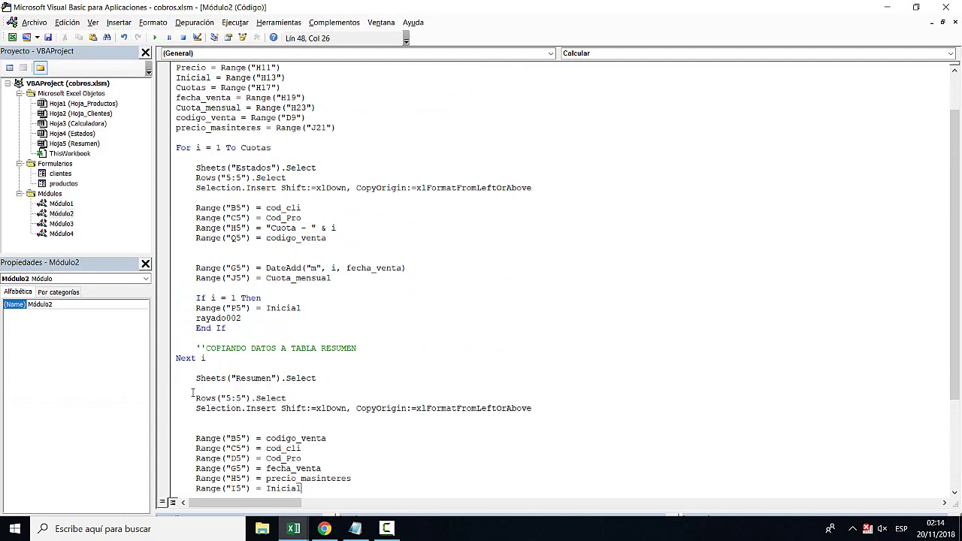
Step: Move the COPIANDO DATOS A TABLA RESUMEN comment after Next i and indent it
scroll(251, 382, "up", 1)
left_click_drag(356, 318, 195, 318)
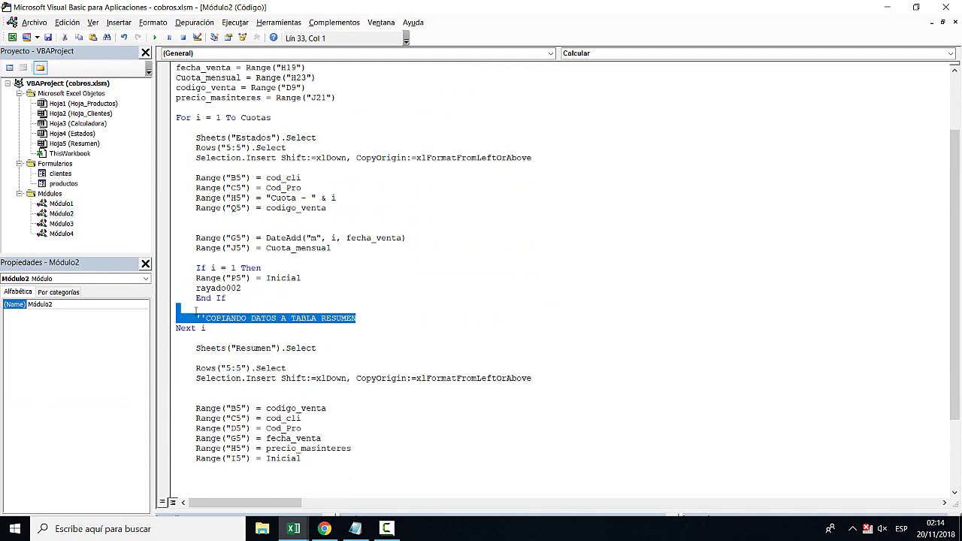
key("Delete")
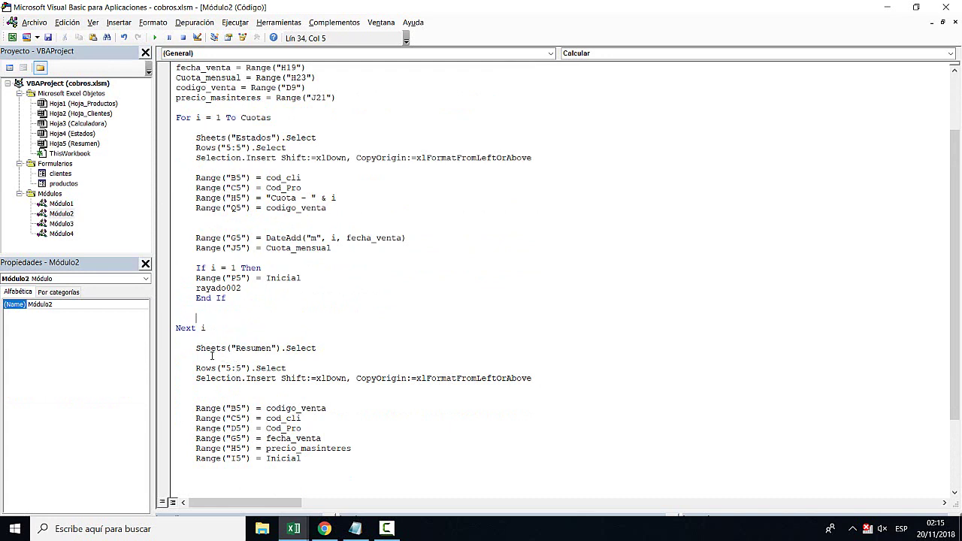
type("''COPIANDO DATOS A TABLA RESUMEN")
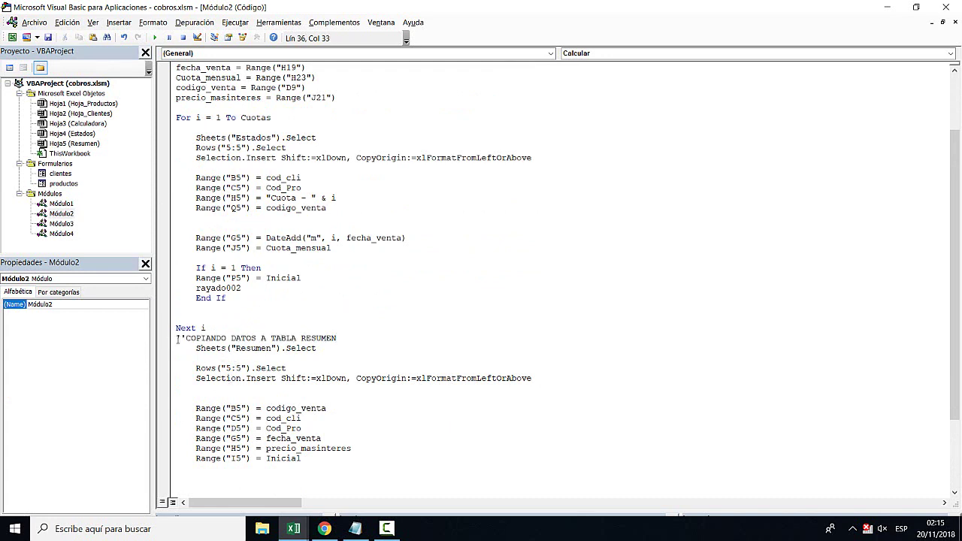
left_click(179, 339)
key("Tab")
left_click(213, 328)
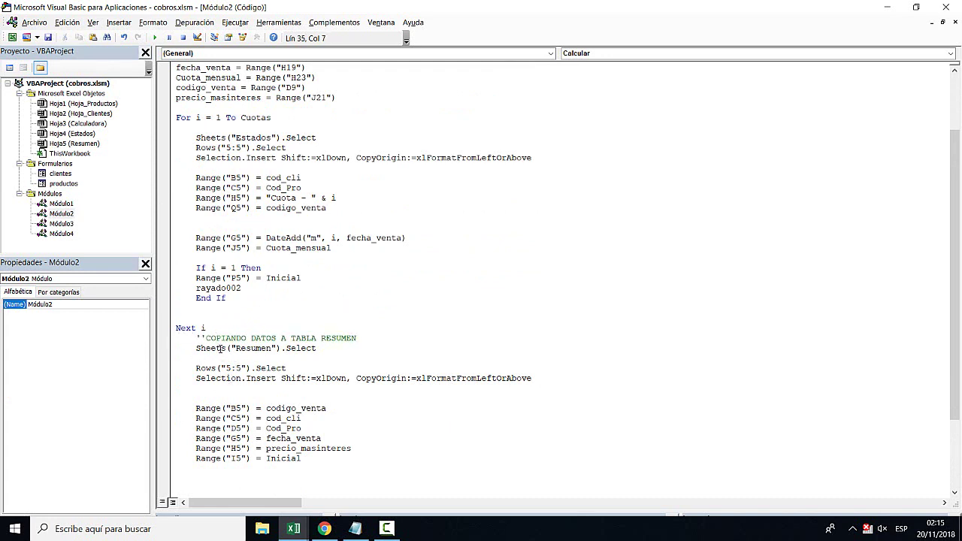
key("Return")
key("Return")
left_click(242, 398)
Step: Review the relocated block, close the editor, and select Resumen rows 5 to 8
scroll(272, 387, "down", 3)
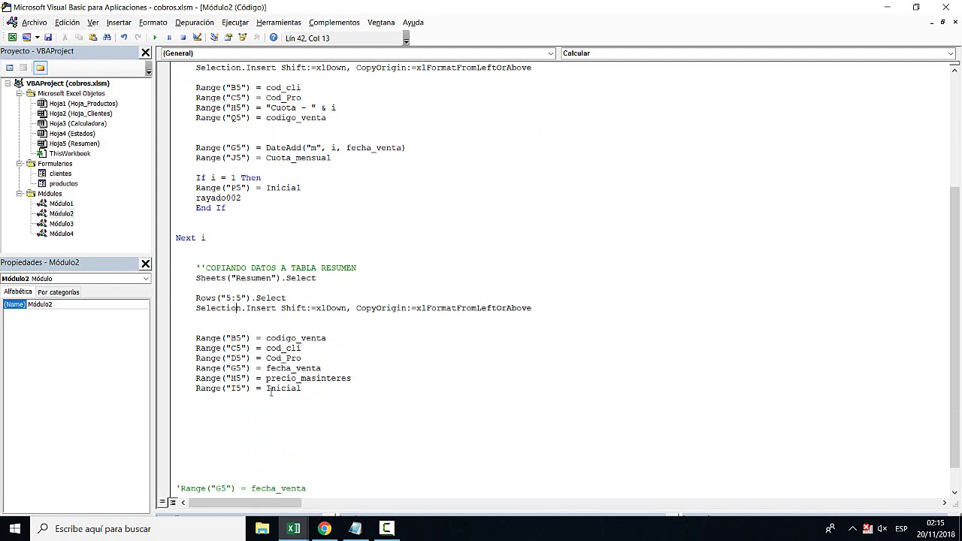
scroll(263, 387, "up", 2)
scroll(257, 388, "down", 1)
left_click_drag(324, 413, 181, 297)
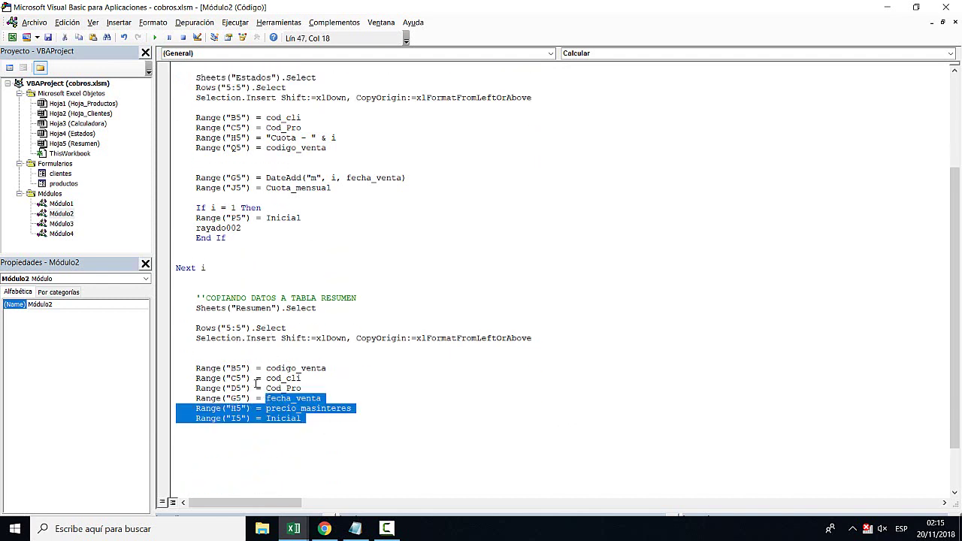
left_click(348, 338)
mouse_move(356, 297)
left_mouse_down()
mouse_move(186, 297)
mouse_move(176, 268)
left_mouse_up()
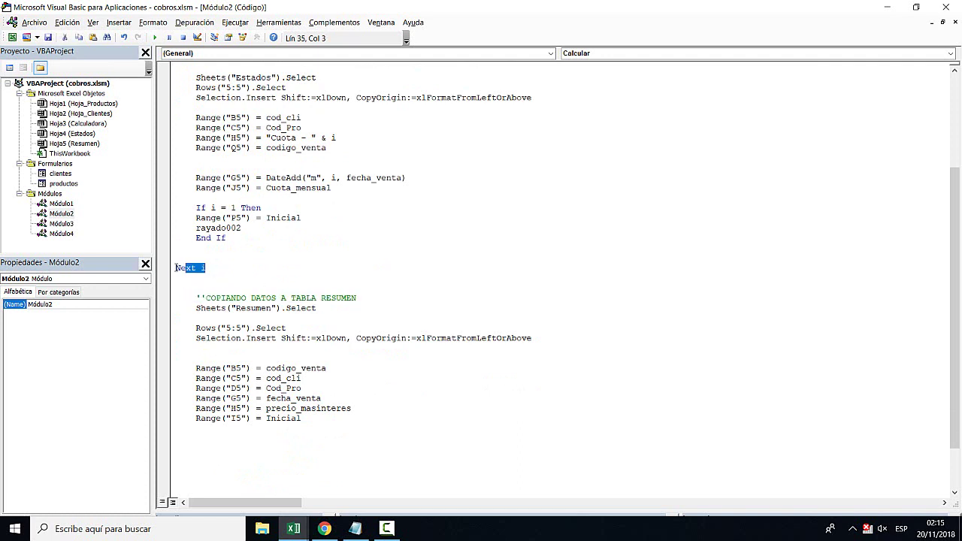
left_click(185, 268)
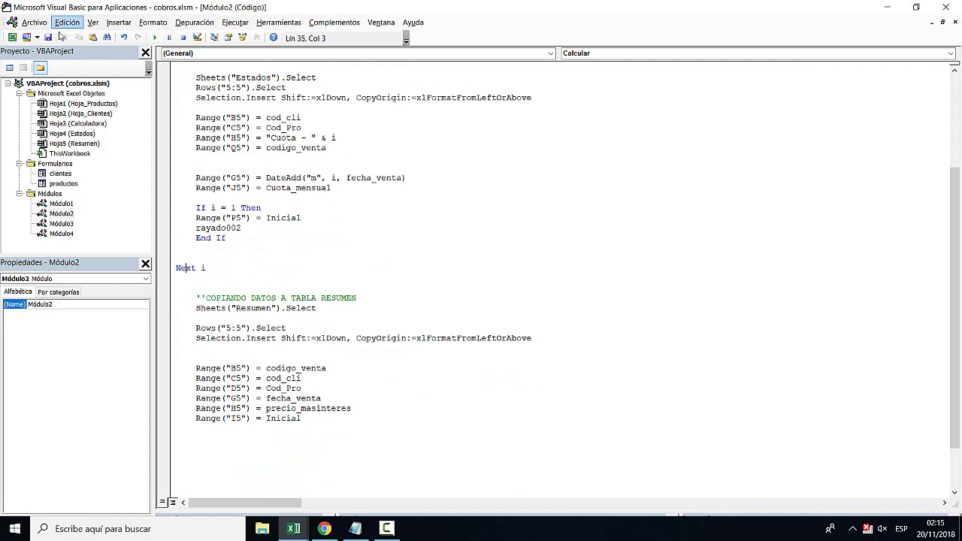
left_click(948, 6)
left_click_drag(8, 212, 4, 323)
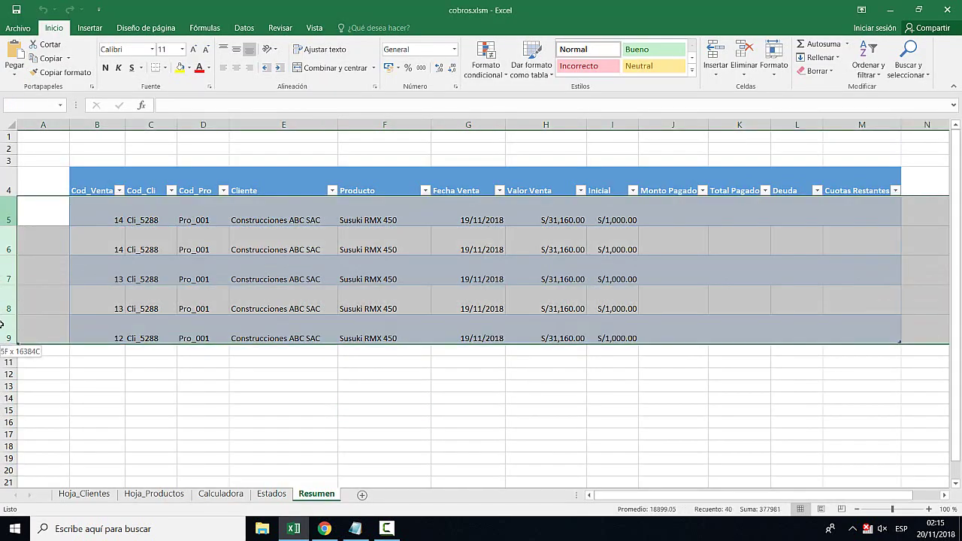
Step: Delete the old Resumen rows and run CALCULAR to record sale 15
right_click(4, 323)
left_click(37, 423)
left_click(273, 376)
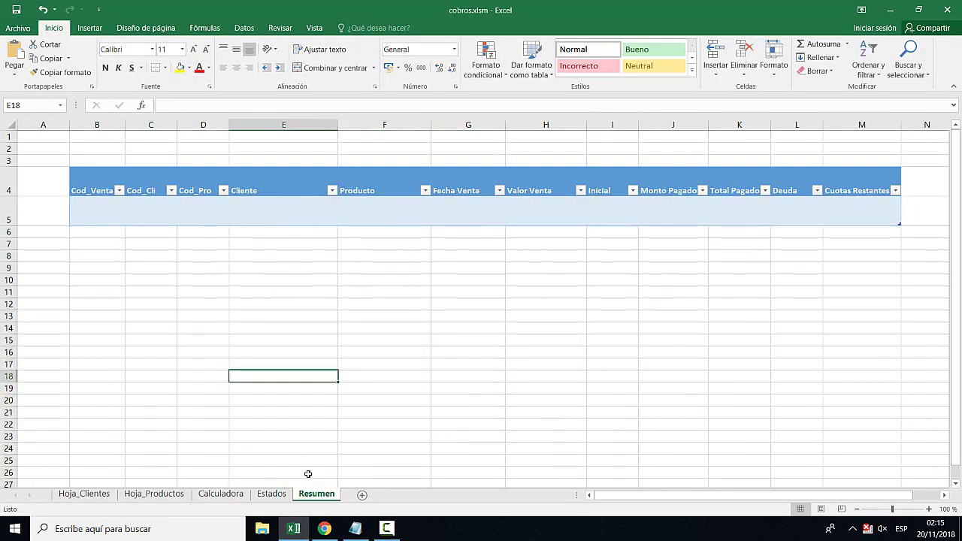
left_click(220, 493)
left_click(468, 454)
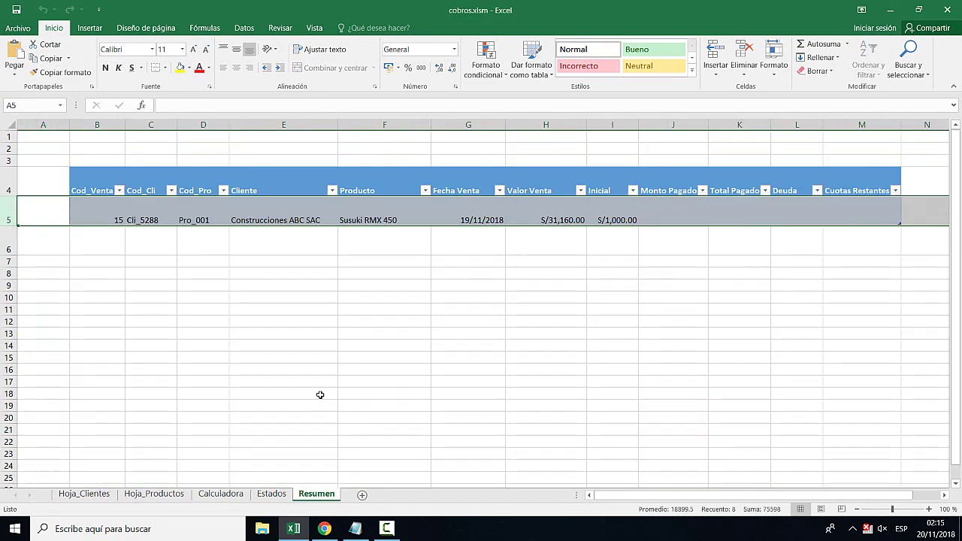
left_click(66, 217)
left_click(8, 213)
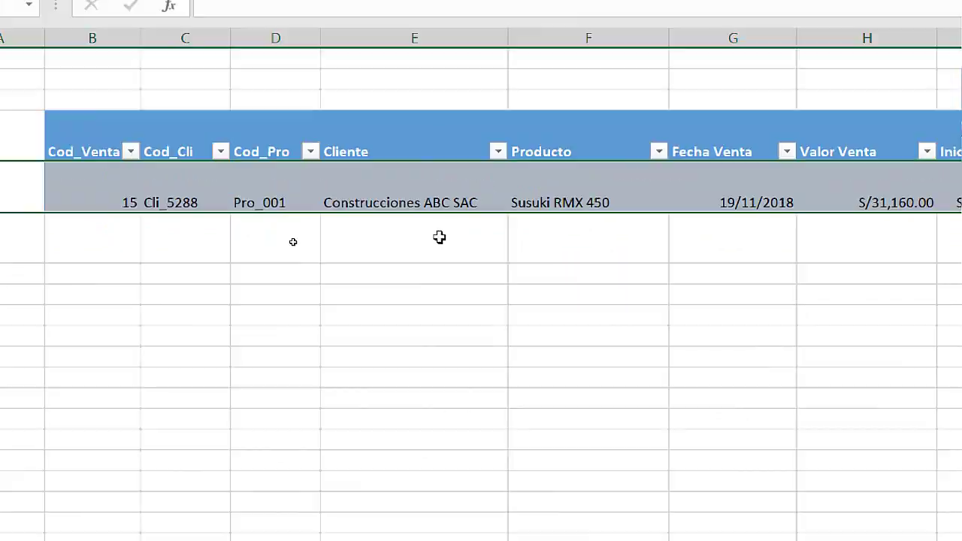
Step: Choose a different client and the Cuatrimoto 600 product, then run CALCULAR for sale 16
left_click(220, 494)
key("Down")
key("Down")
key("Down")
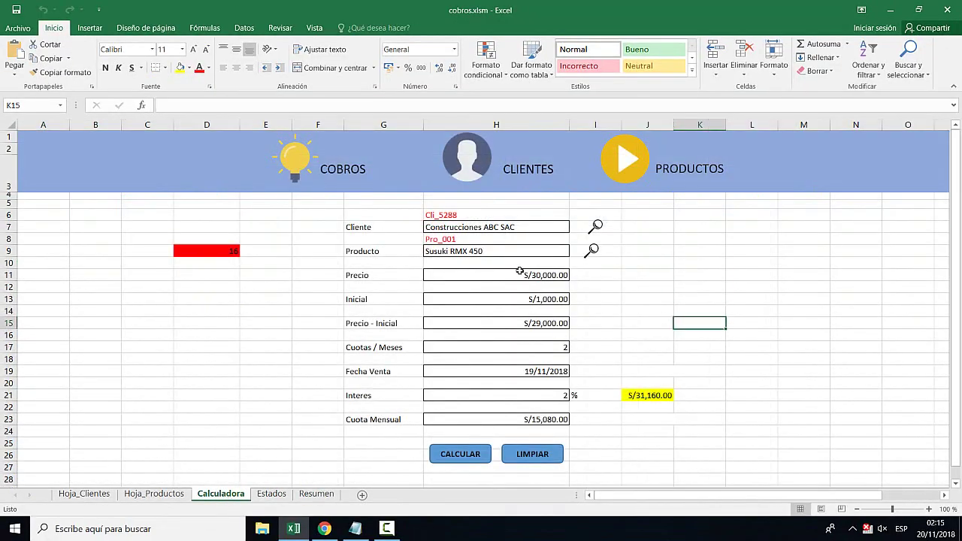
left_click(592, 227)
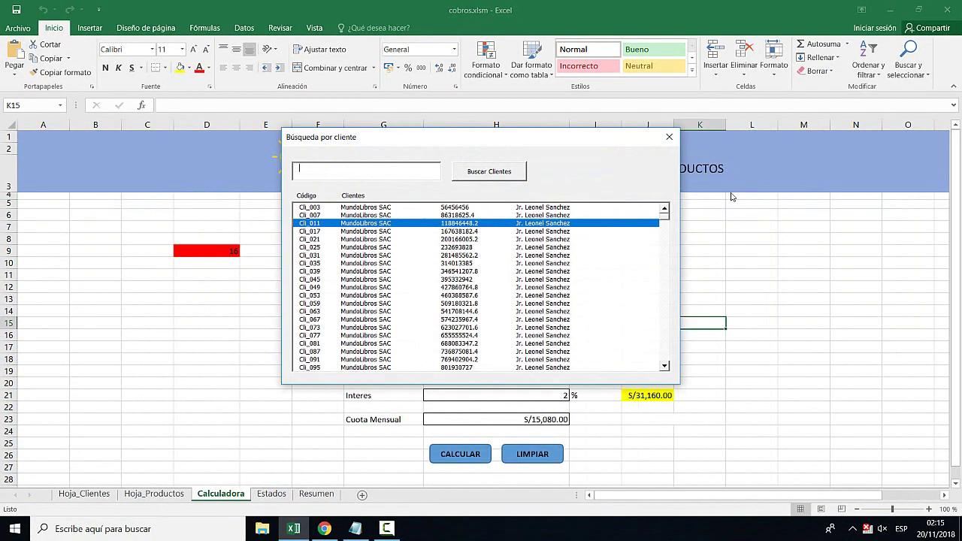
left_click_drag(663, 222, 663, 300)
double_click(510, 287)
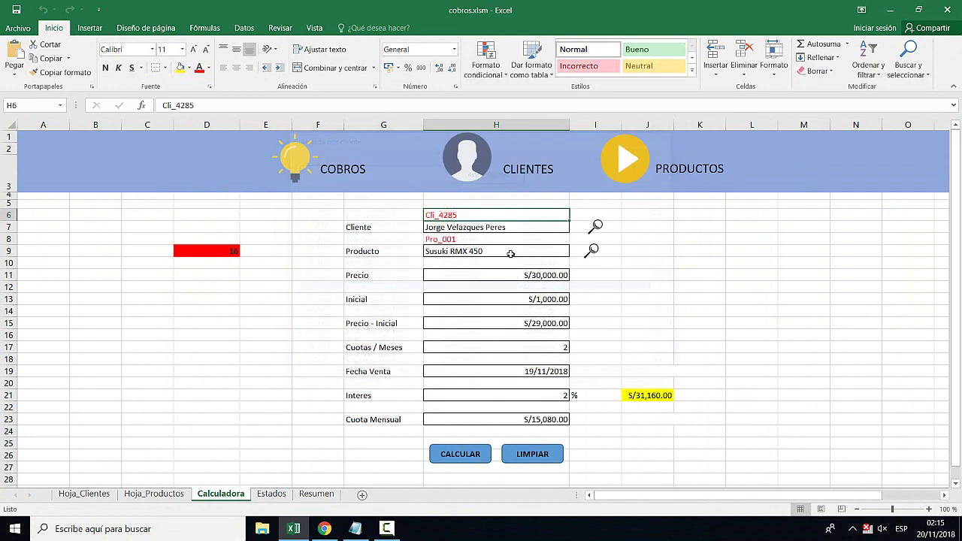
left_click(593, 253)
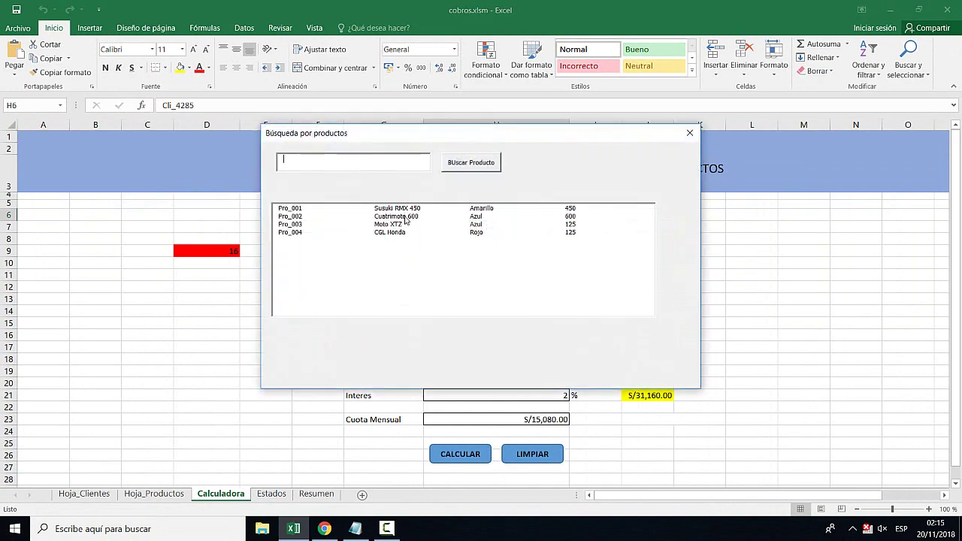
double_click(405, 219)
left_click(459, 454)
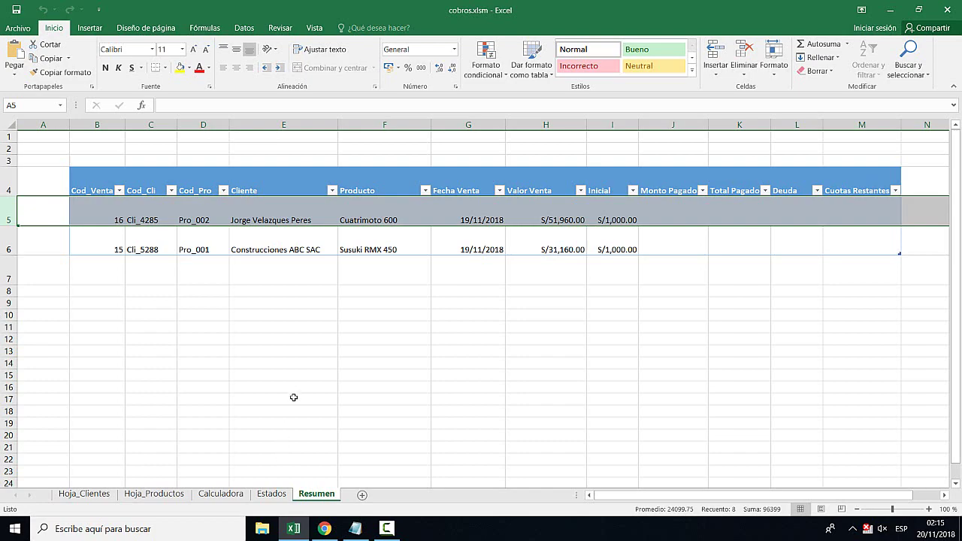
Step: Compare Monto Pagado cell J5 with sale code B5 on Resumen, then view the Estados installments
left_click(294, 398)
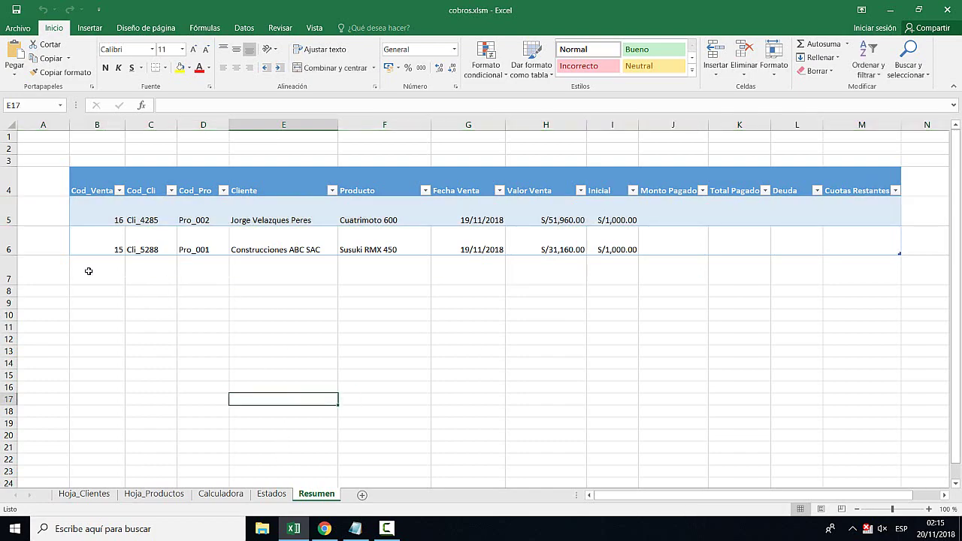
left_click(235, 493)
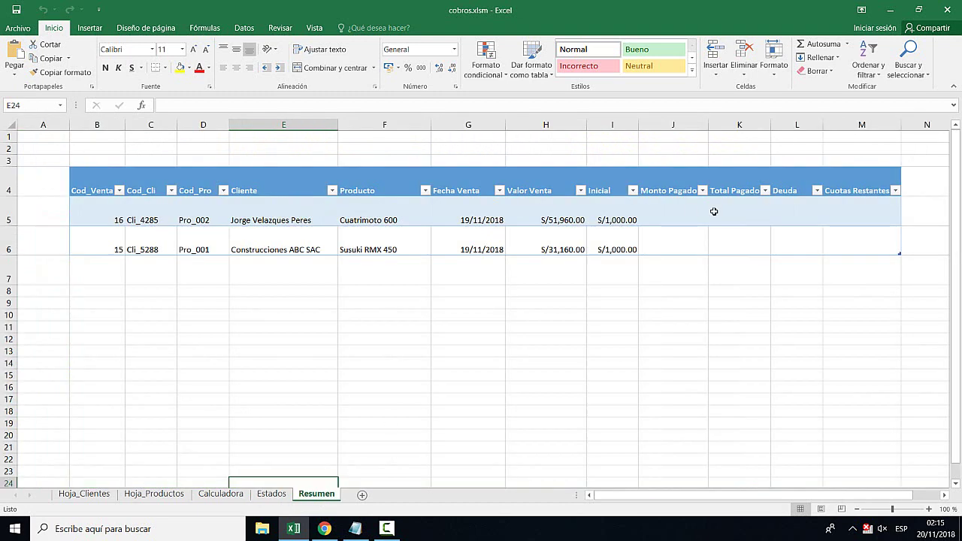
left_click(670, 211)
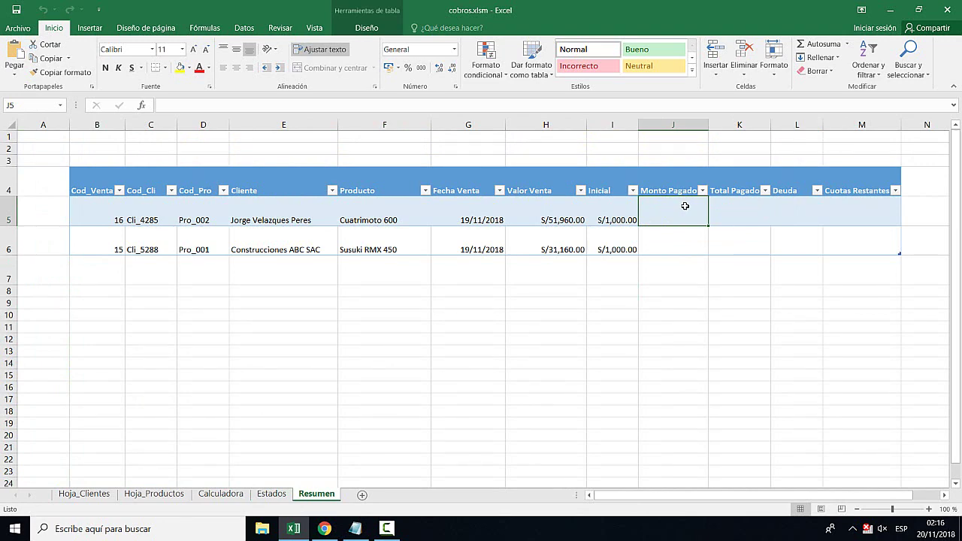
left_click(107, 206)
left_click(640, 204)
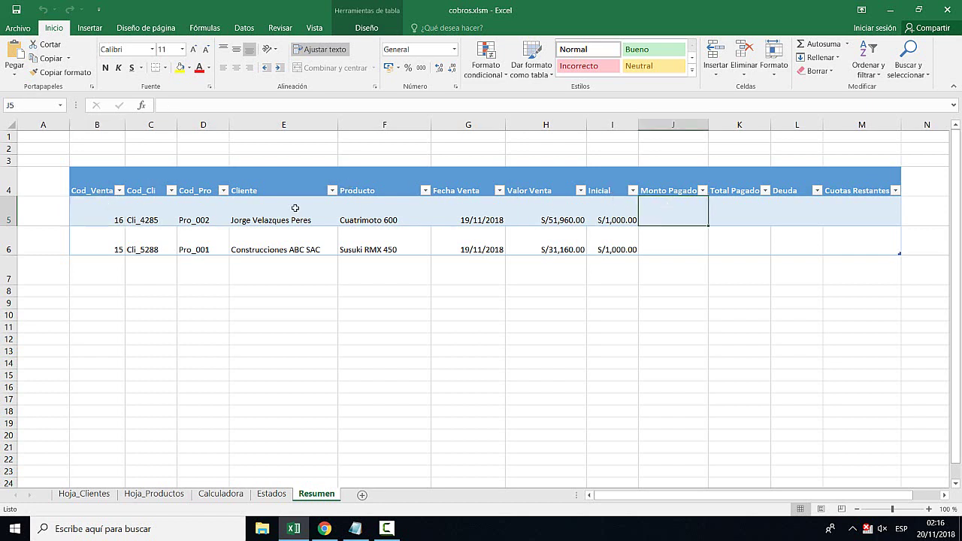
left_click(97, 211)
left_click(660, 213)
left_click(272, 496)
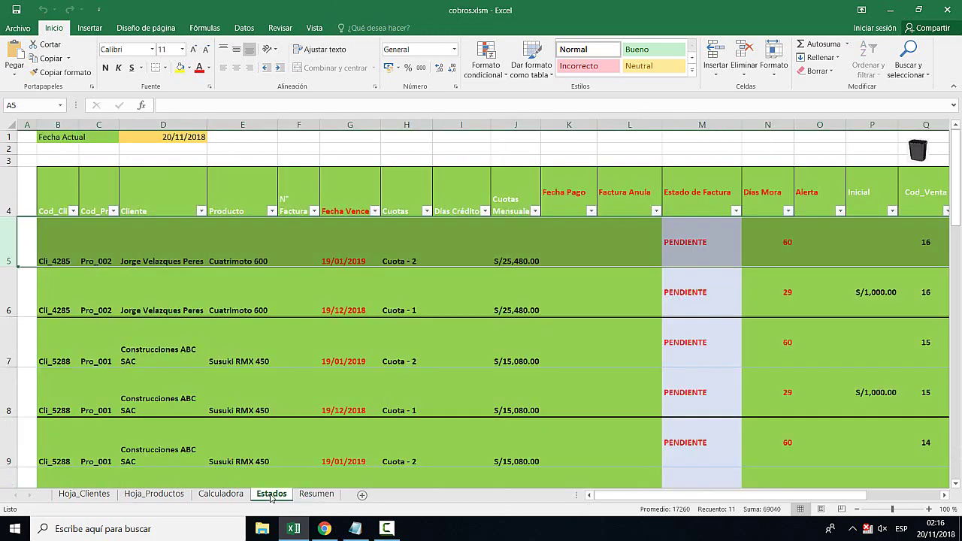
Step: Delete the old installment rows 5 to 24 on the Estados sheet
left_click(610, 344)
scroll(686, 294, "down", 5)
scroll(665, 322, "up", 4)
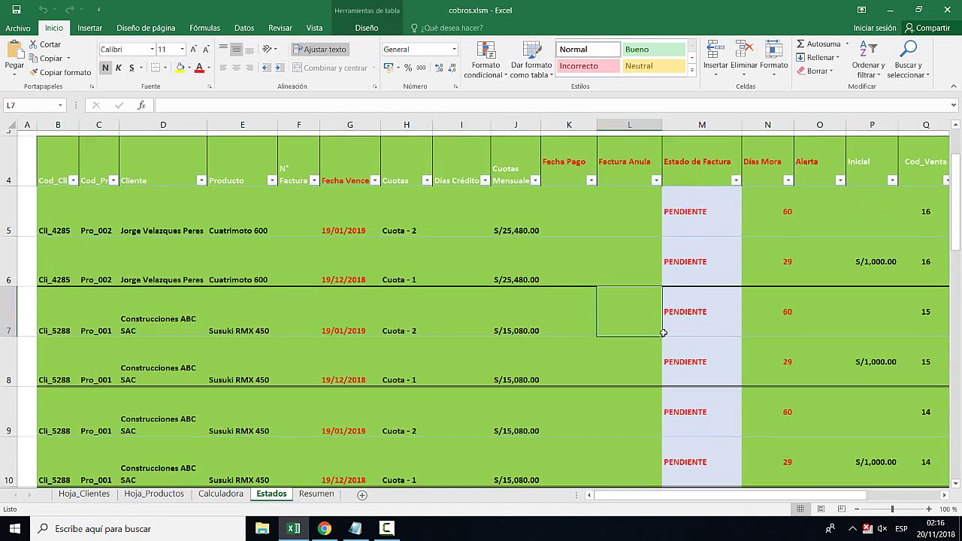
scroll(663, 326, "up", 1)
left_click_drag(6, 255, 5, 410)
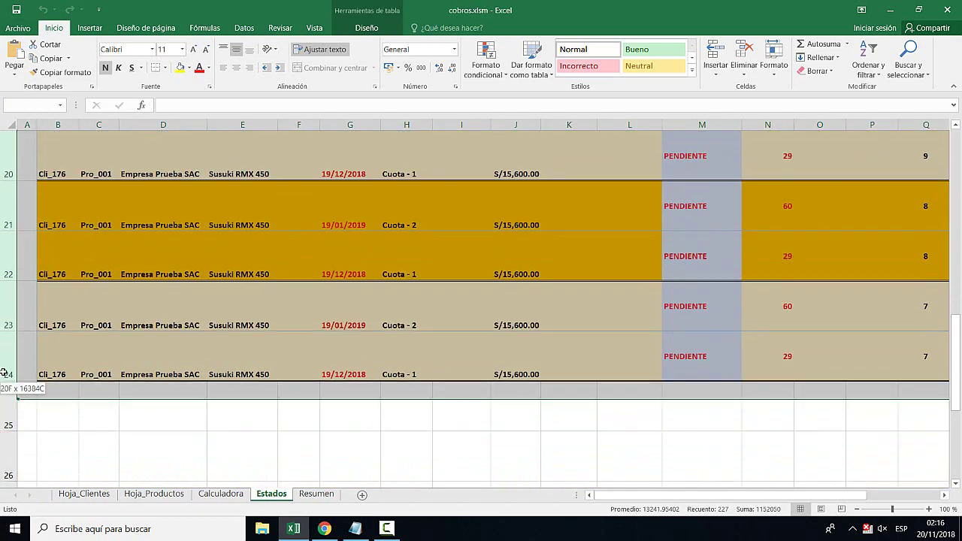
left_click_drag(5, 409, 6, 377)
right_click(6, 377)
left_click(36, 288)
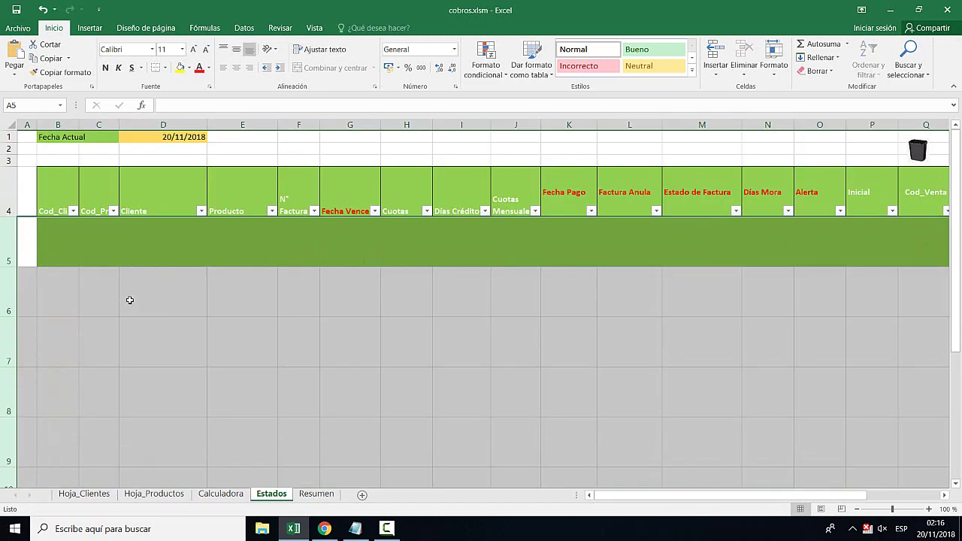
left_click(298, 343)
Step: Delete the Resumen table's data rows 5 and 6, leaving an empty table
left_click(316, 494)
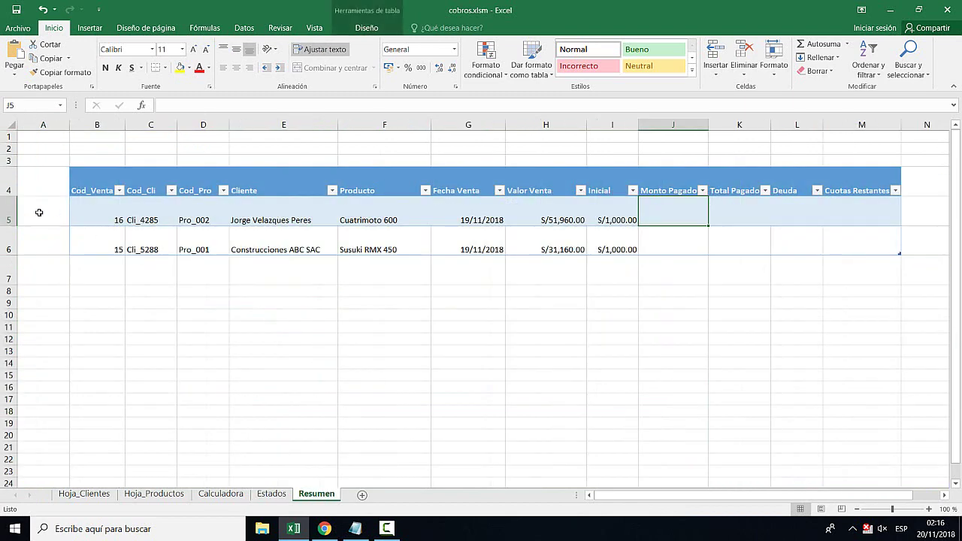
left_click_drag(8, 213, 9, 244)
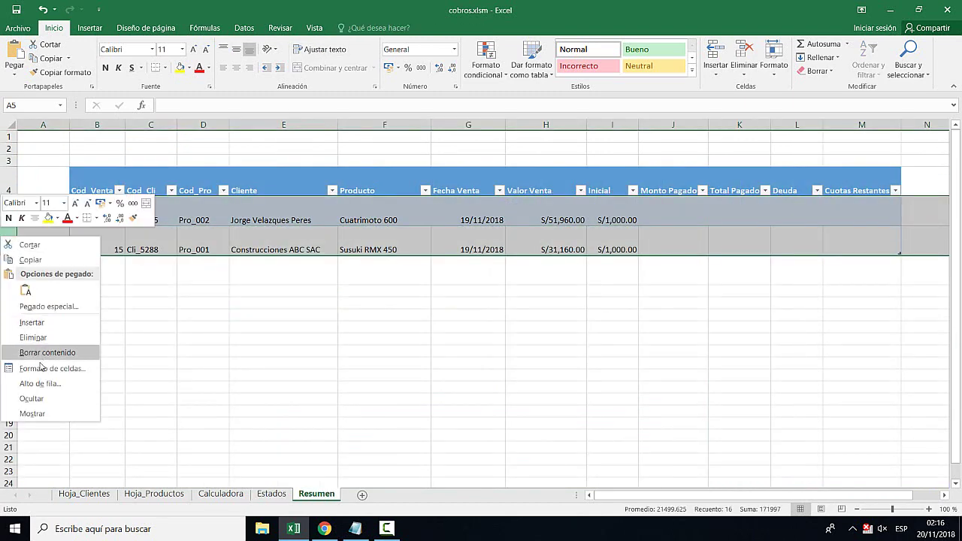
left_click(34, 337)
left_click(419, 337)
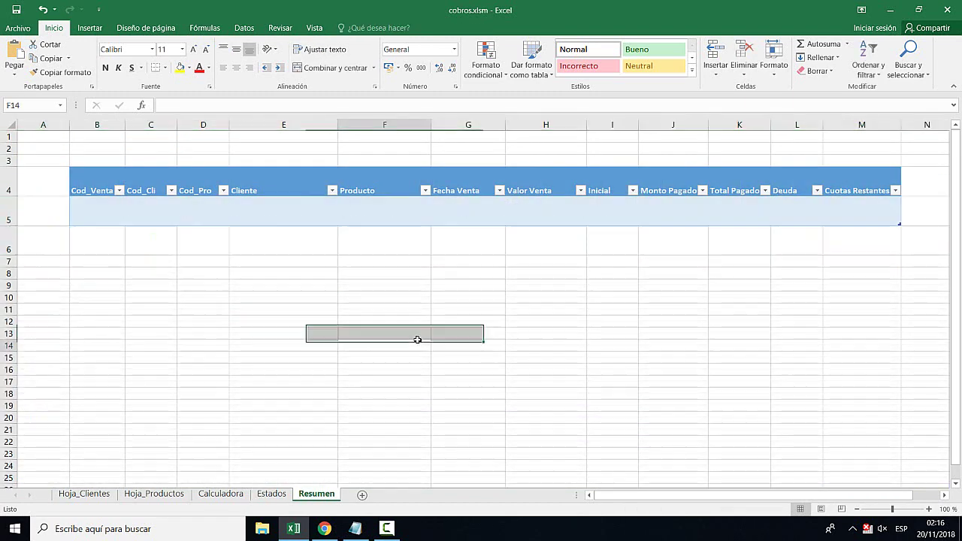
left_click(271, 494)
left_click(316, 493)
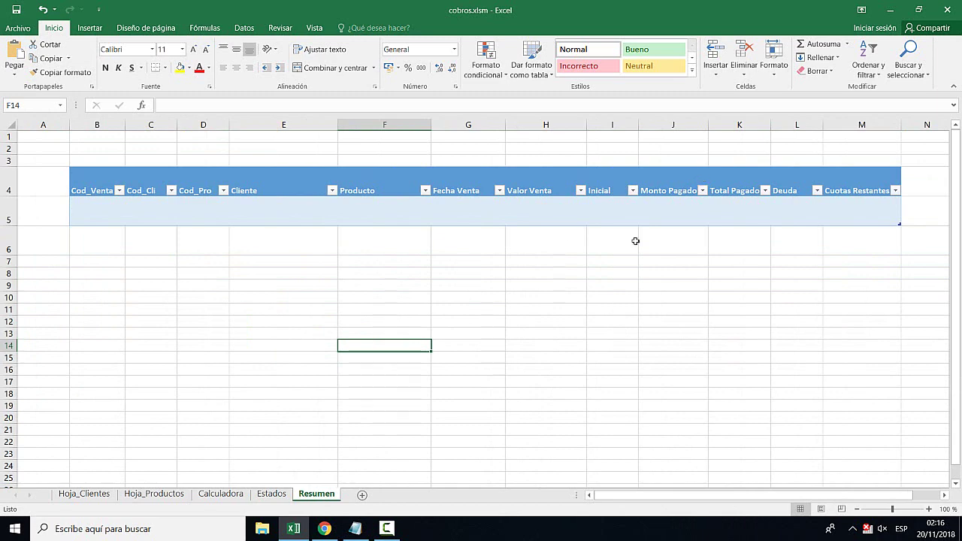
Step: Select Monto Pagado cell J5 and bring the ALT + F11 Notepad note forward
left_click(660, 209)
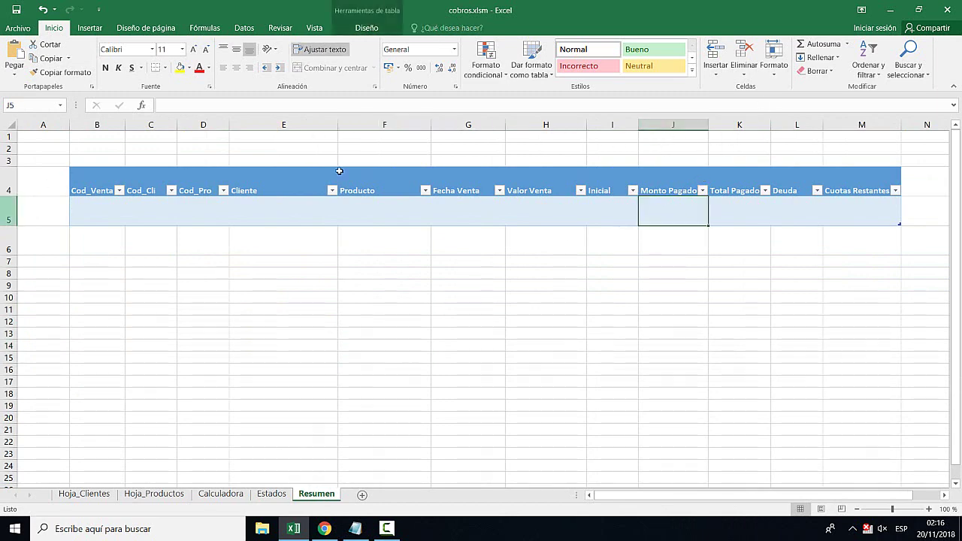
left_click(673, 123)
left_click(649, 212)
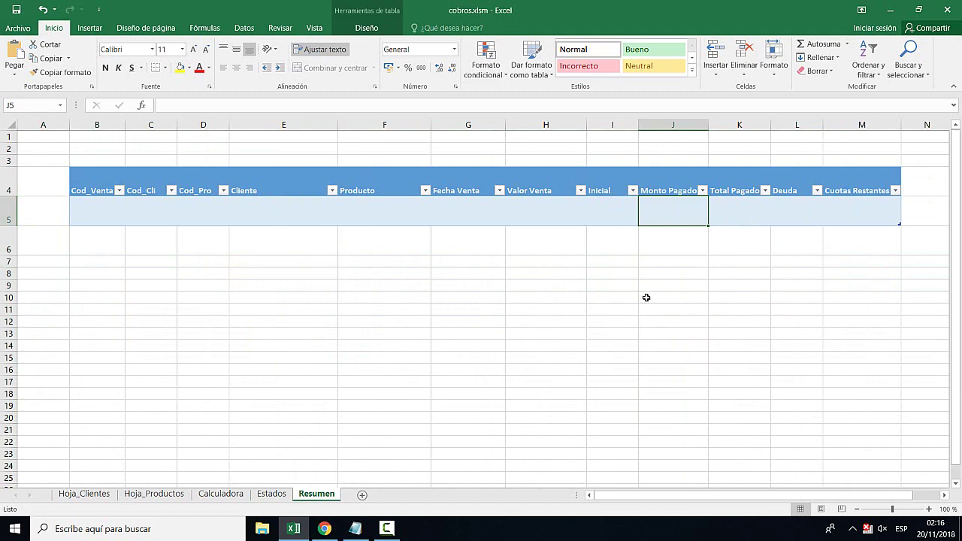
left_click(355, 528)
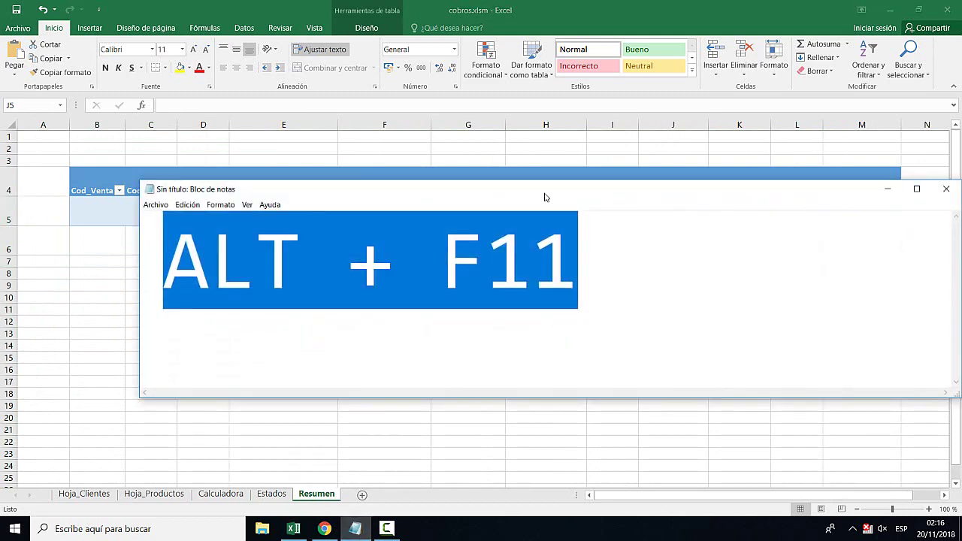
Step: Clear the Notepad note and enlarge its font to size 28
key("Delete")
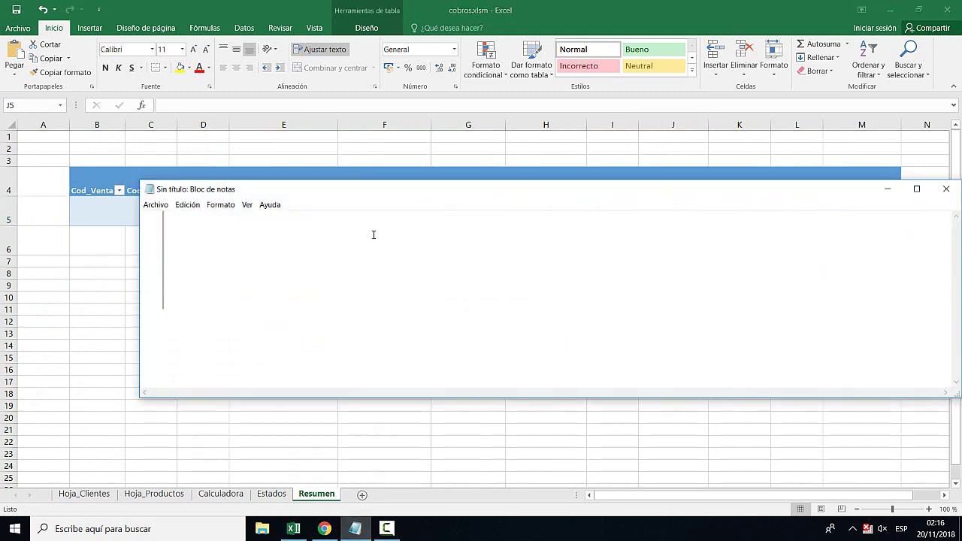
left_click(220, 204)
left_click(231, 230)
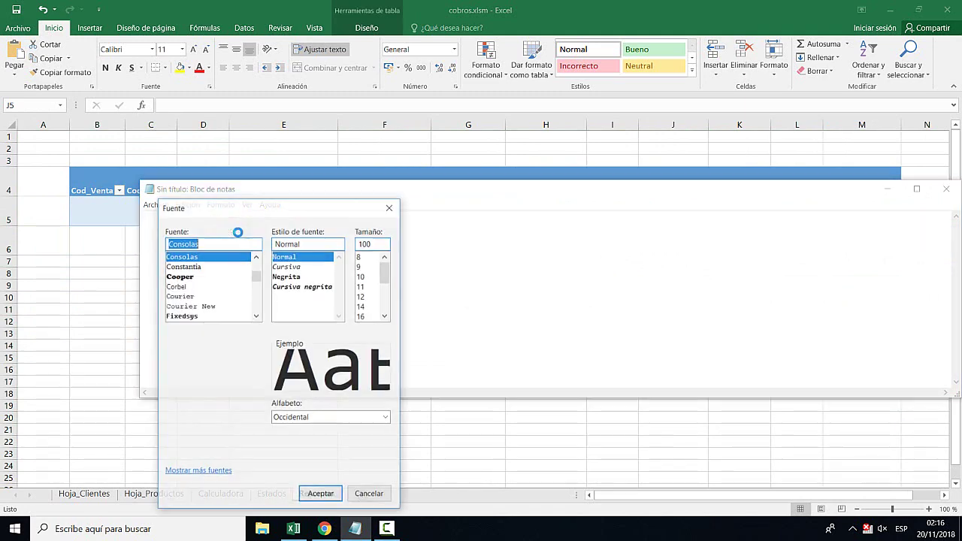
left_click(361, 316)
scroll(363, 305, "down", 3)
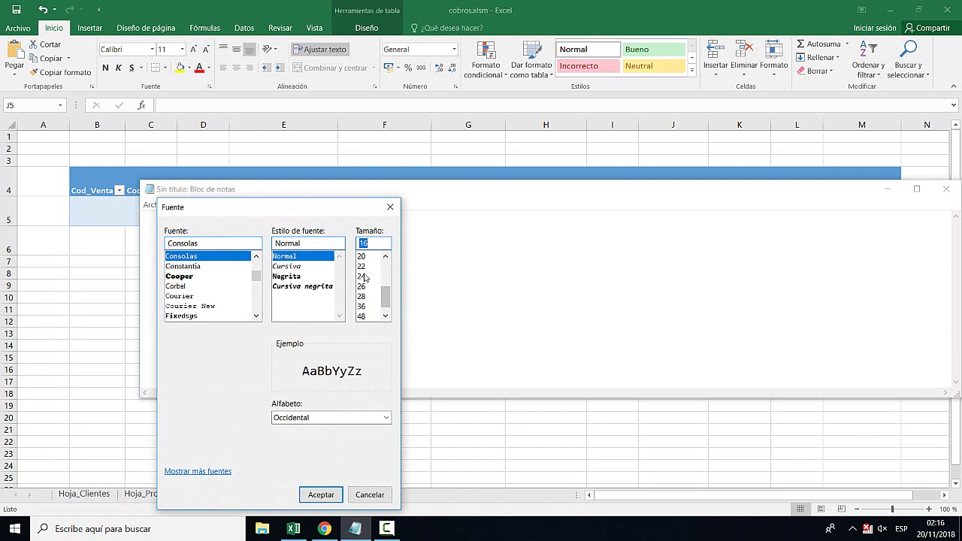
left_click(362, 286)
left_click(321, 494)
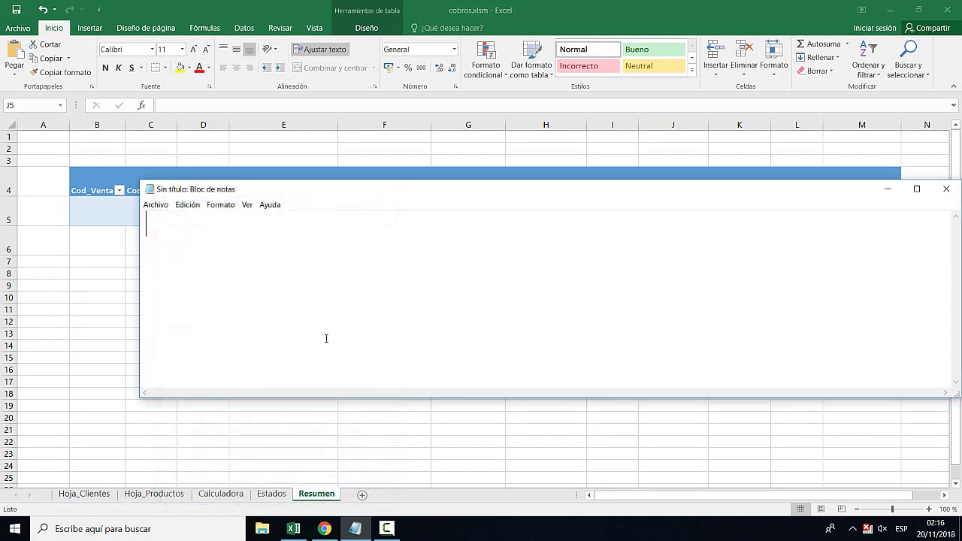
left_click(220, 204)
left_click(239, 229)
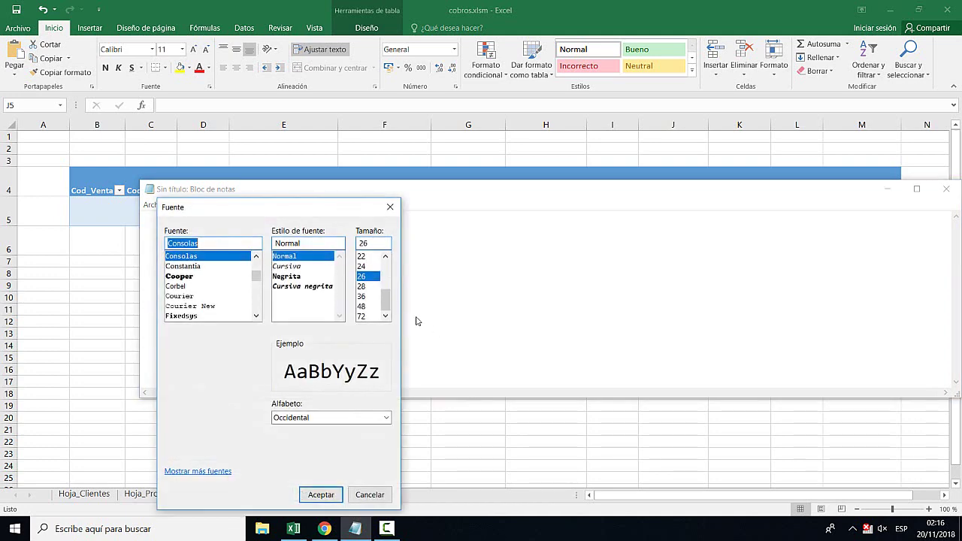
left_click(362, 286)
left_click(321, 495)
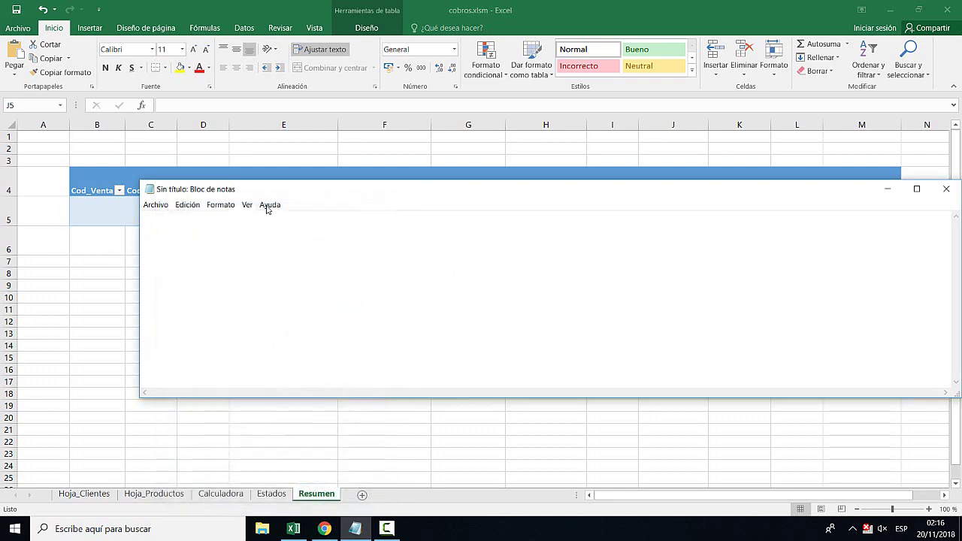
Step: Type =SUMAR.SI.CONJUNTO() into the note, then return to Excel
left_click_drag(270, 194, 285, 276)
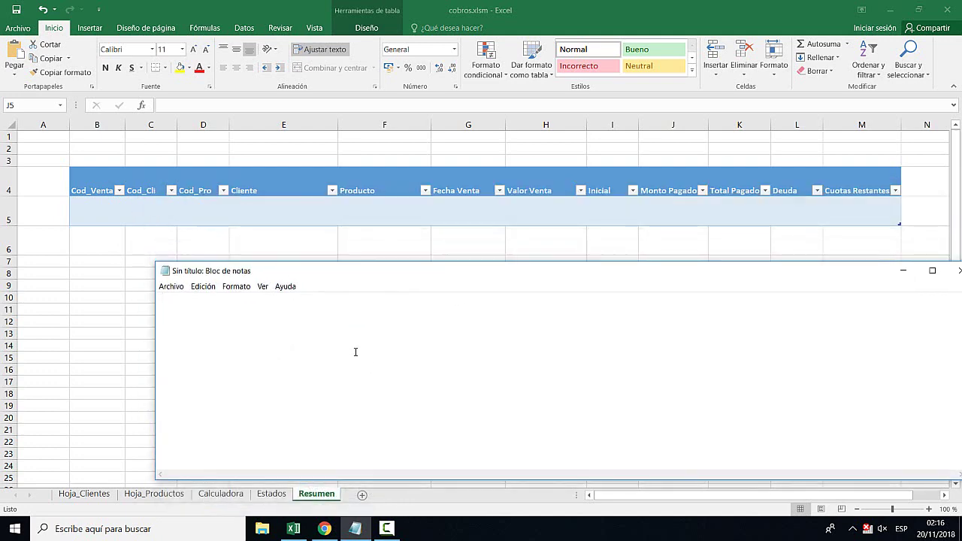
type("=")
type("SUMAR.SI.")
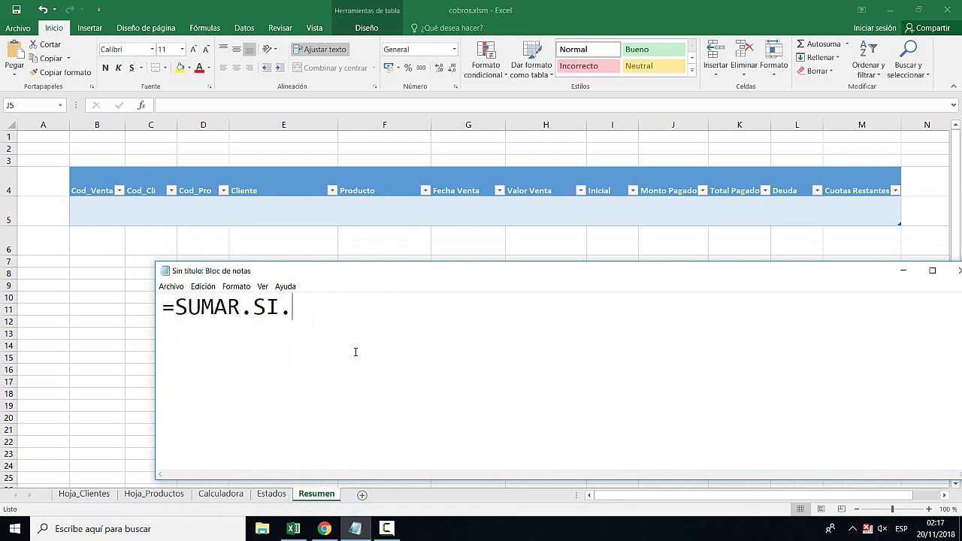
type("CONJUNTO")
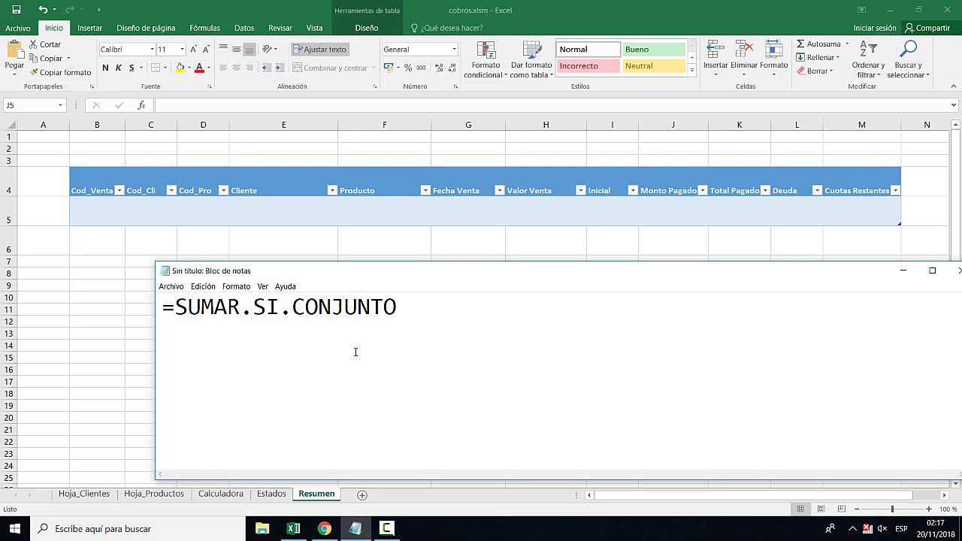
type("()")
left_click(436, 242)
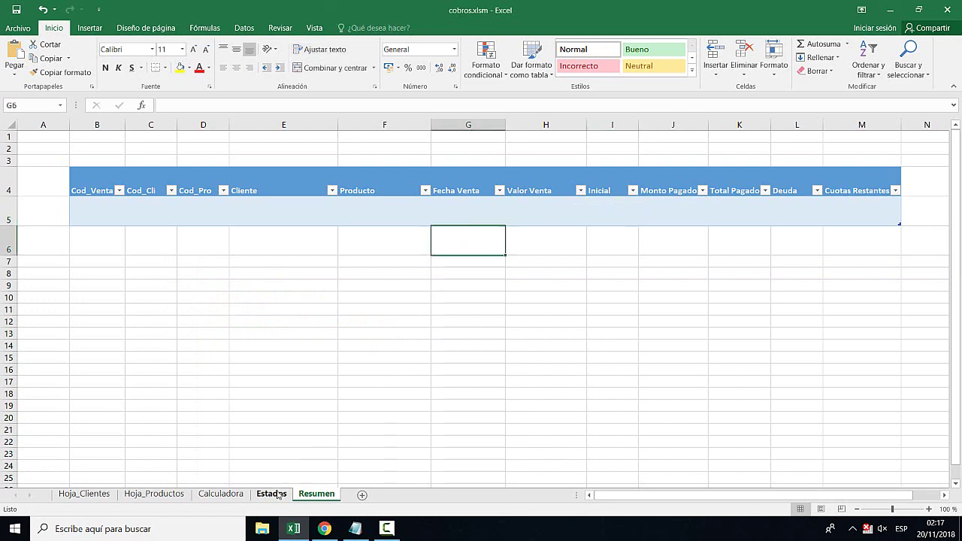
left_click(277, 494)
left_click(351, 233)
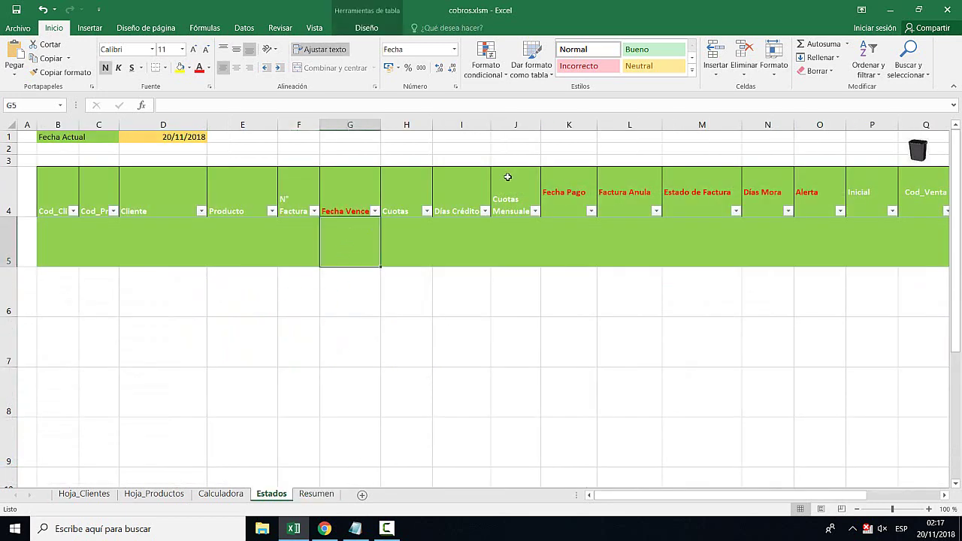
left_click(217, 195)
left_click(293, 240)
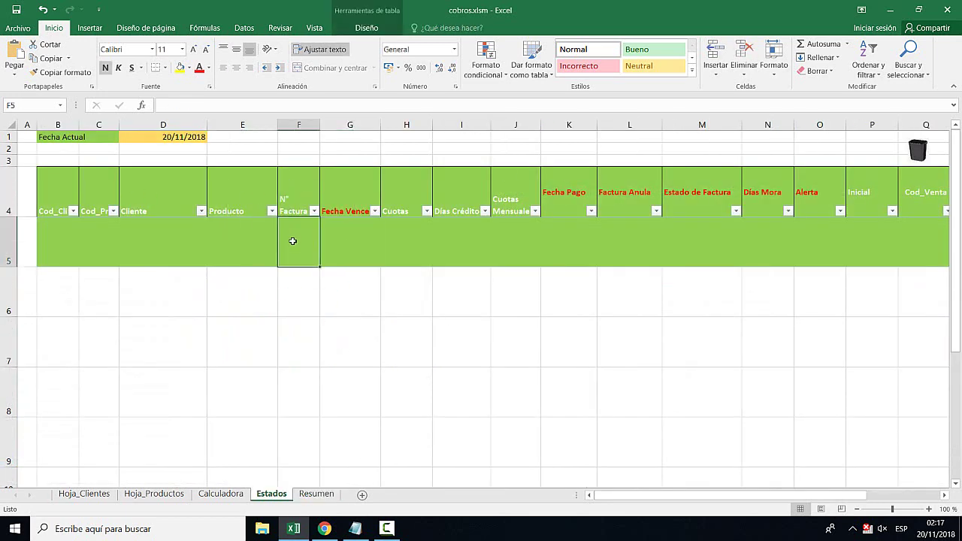
left_click(360, 207)
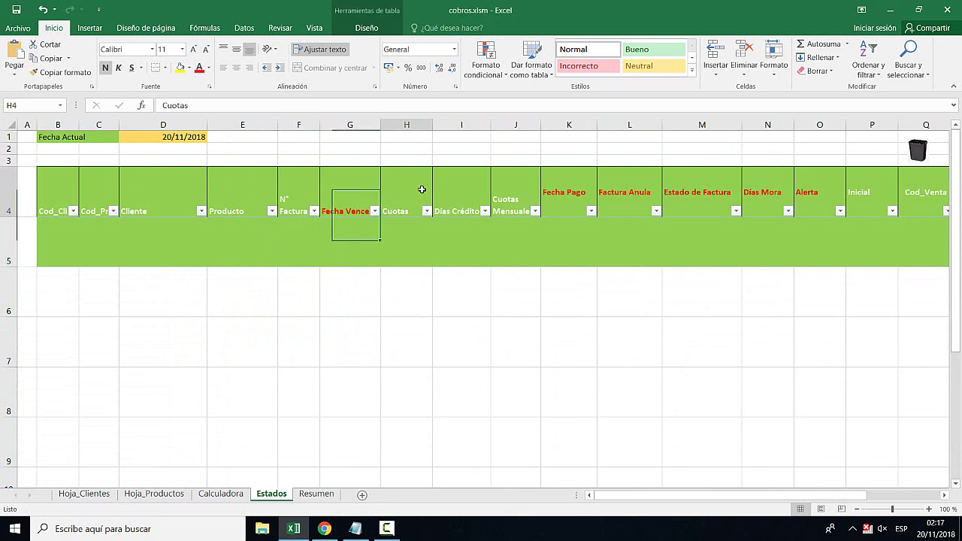
left_click(409, 240)
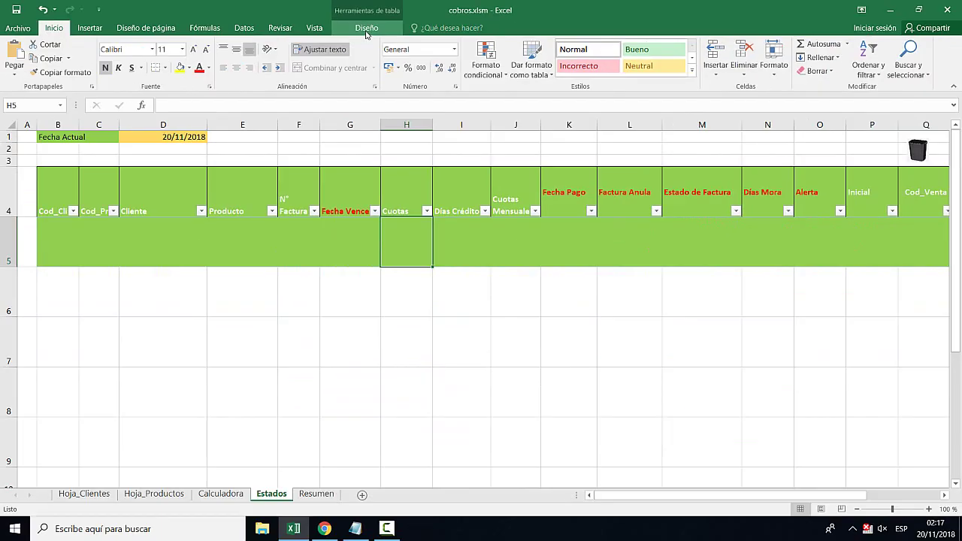
left_click(367, 27)
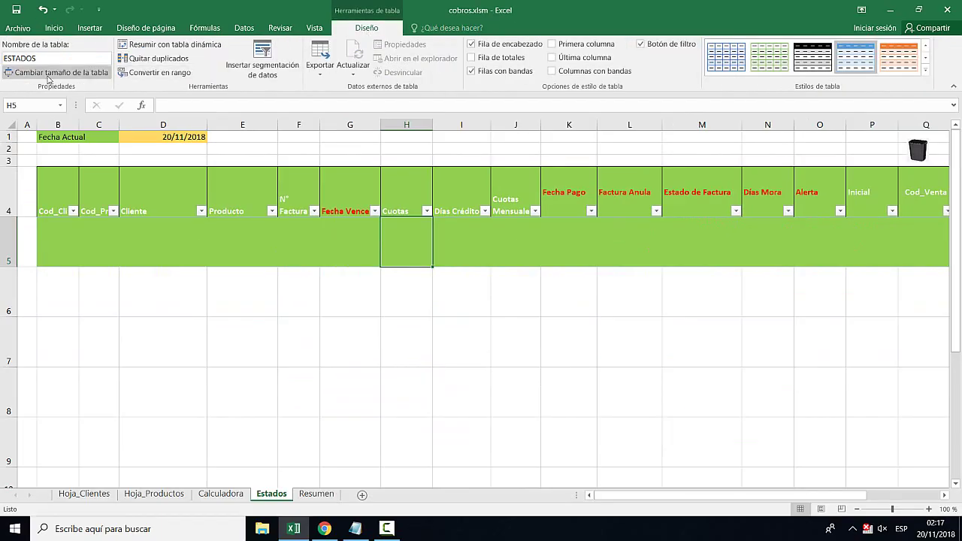
left_click(16, 57)
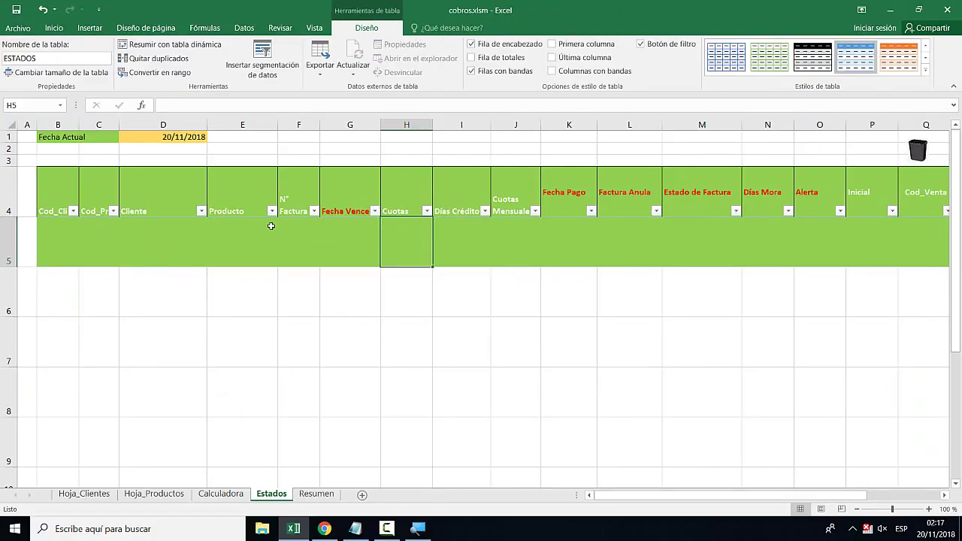
left_click(314, 494)
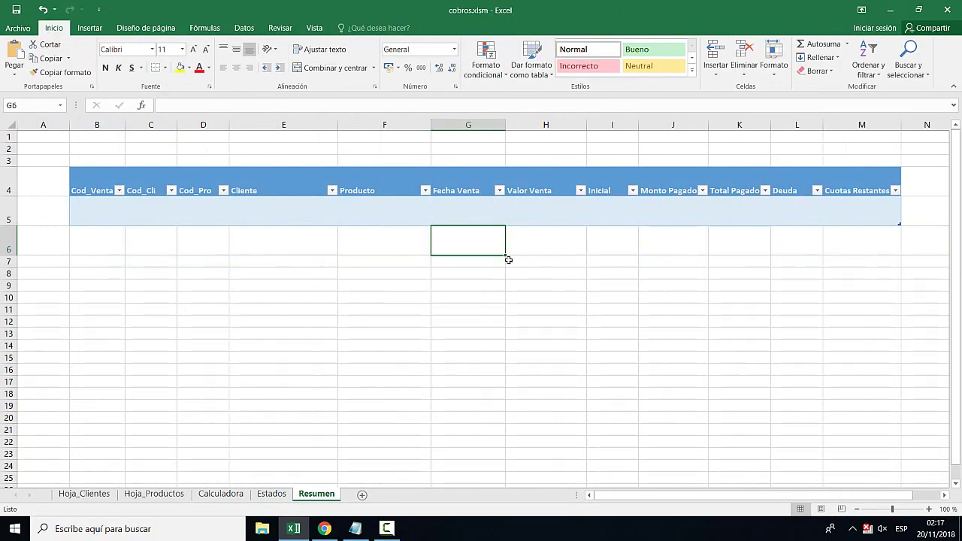
Step: Insert ESTADOS[] inside the Notepad formula's parentheses, then show Excel's Estados sheet
left_click(355, 528)
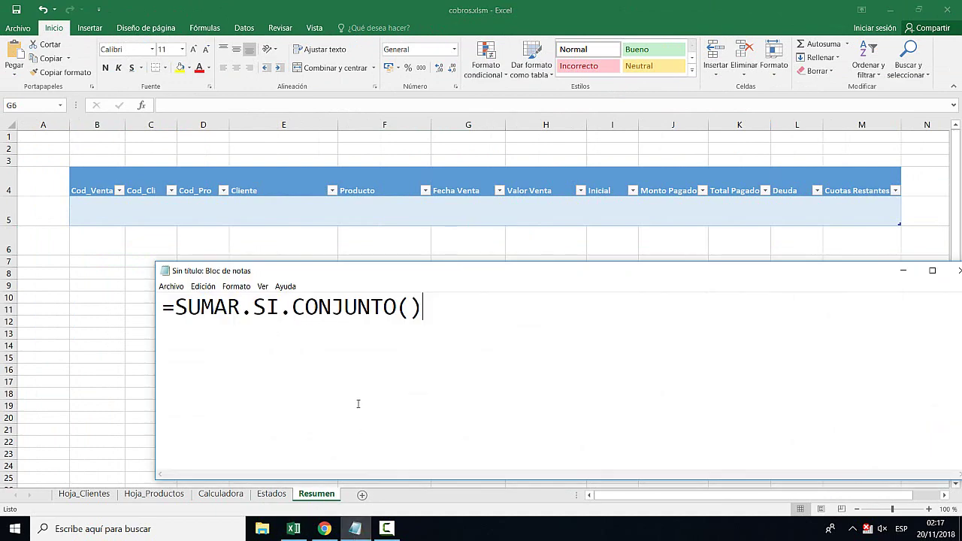
left_click(410, 309)
type("ESTAD")
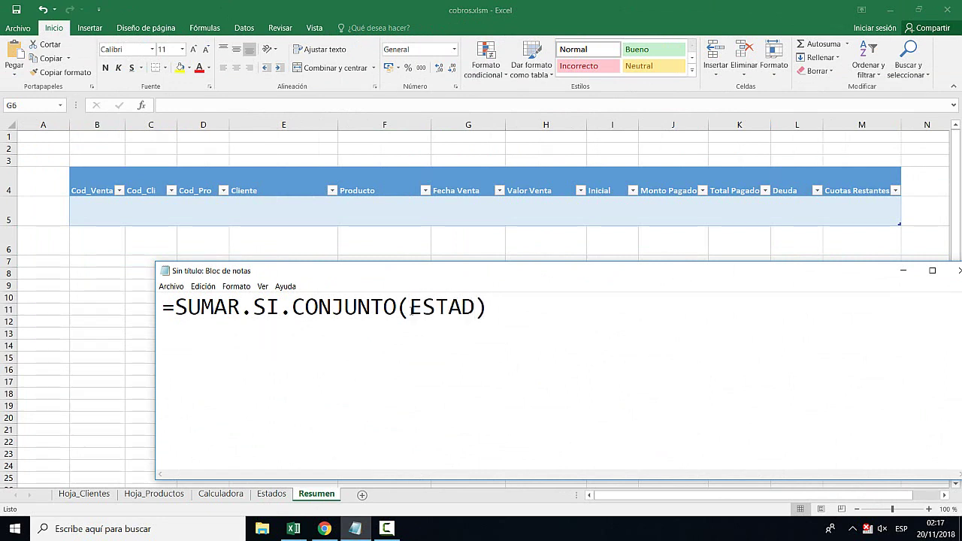
type("OS")
type("[]")
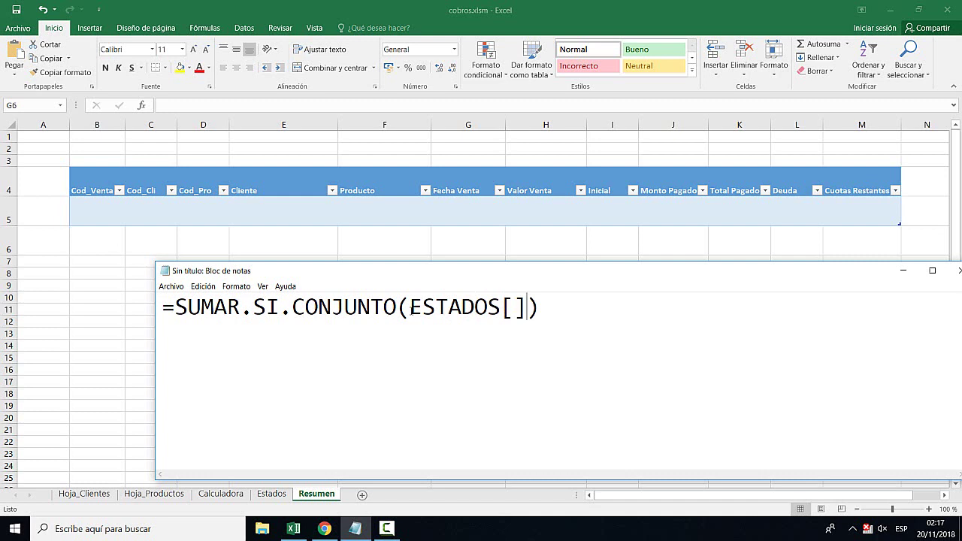
left_click(516, 306)
left_click(286, 493)
left_click(286, 493)
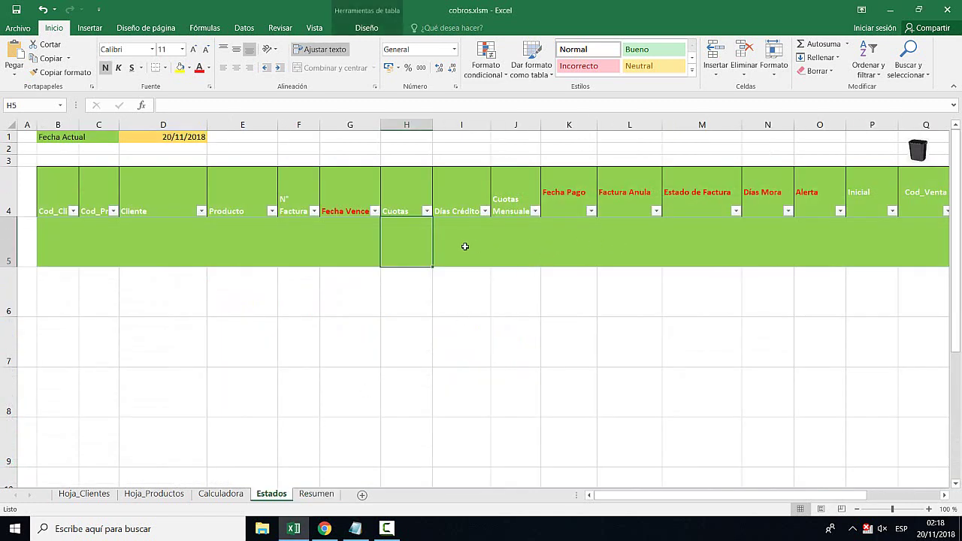
Step: Review the Cuotas column, then record the calculated Cuatrimoto 600 sale from the Calculadora sheet
left_click(411, 203)
left_click(474, 239)
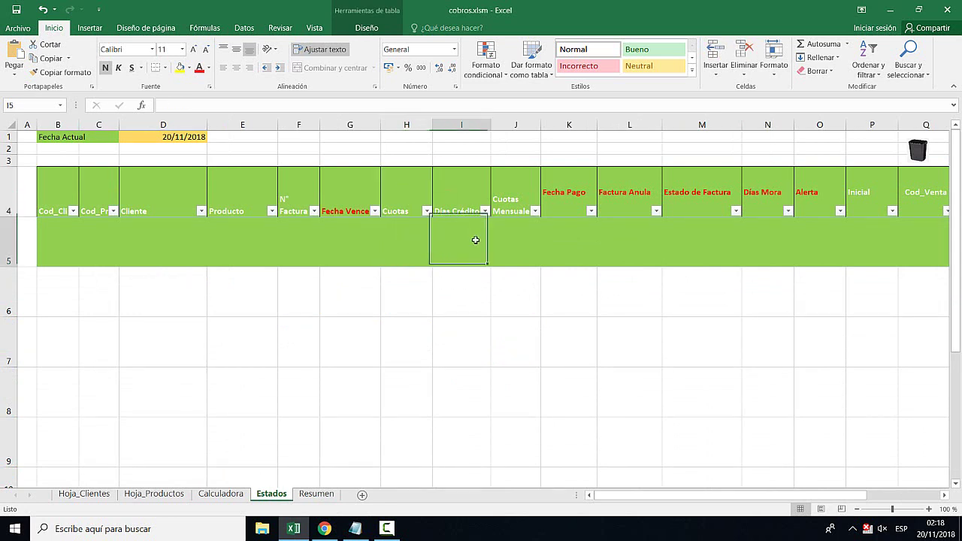
left_click(406, 125)
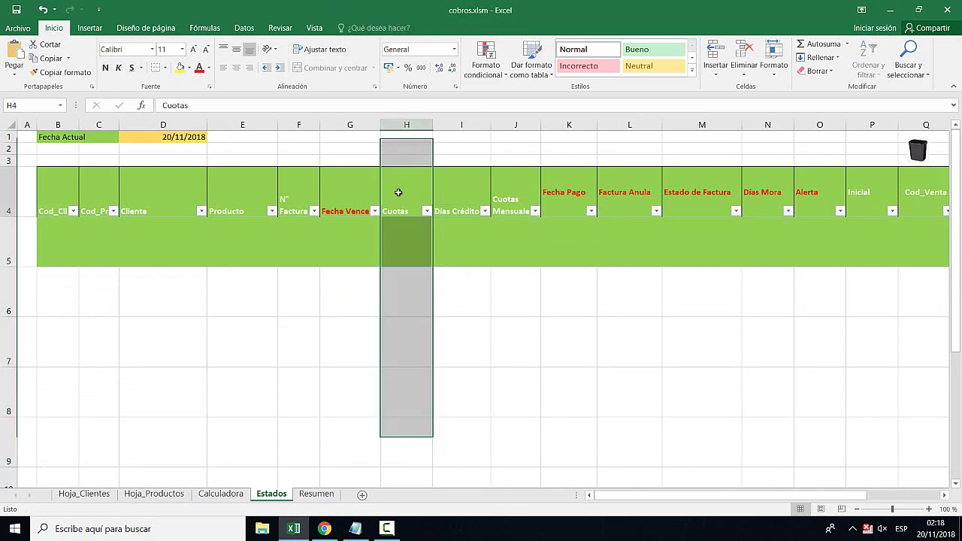
left_click(405, 240)
left_click(403, 197)
left_click(220, 494)
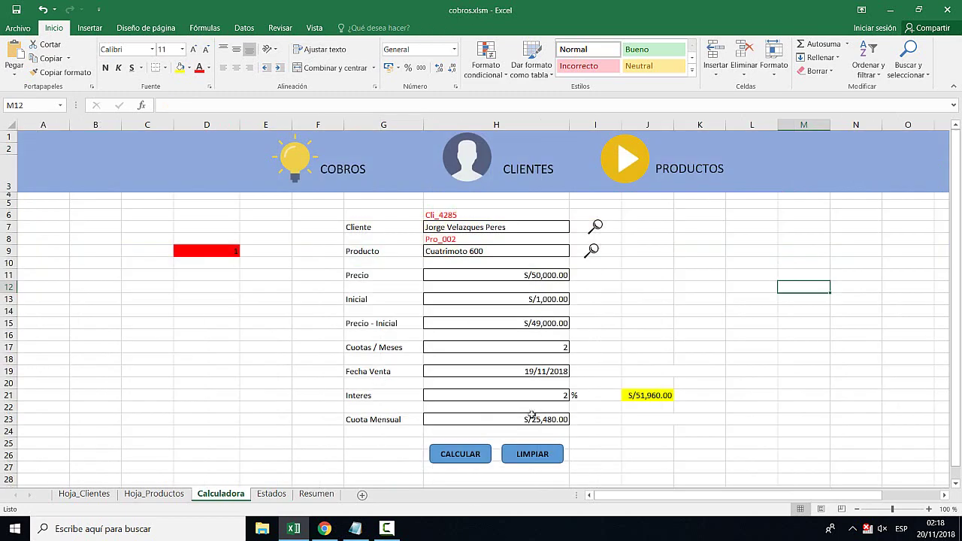
left_click(464, 454)
left_click(242, 493)
Step: Widen the Cuotas Mensuales column J on the Estados sheet, then return to Resumen
left_click(271, 493)
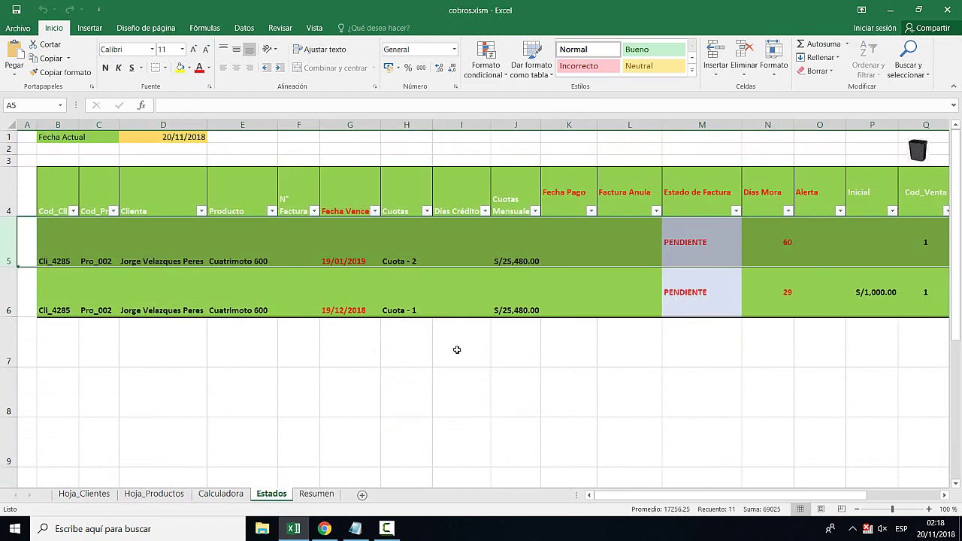
left_click(515, 294)
left_click(521, 126)
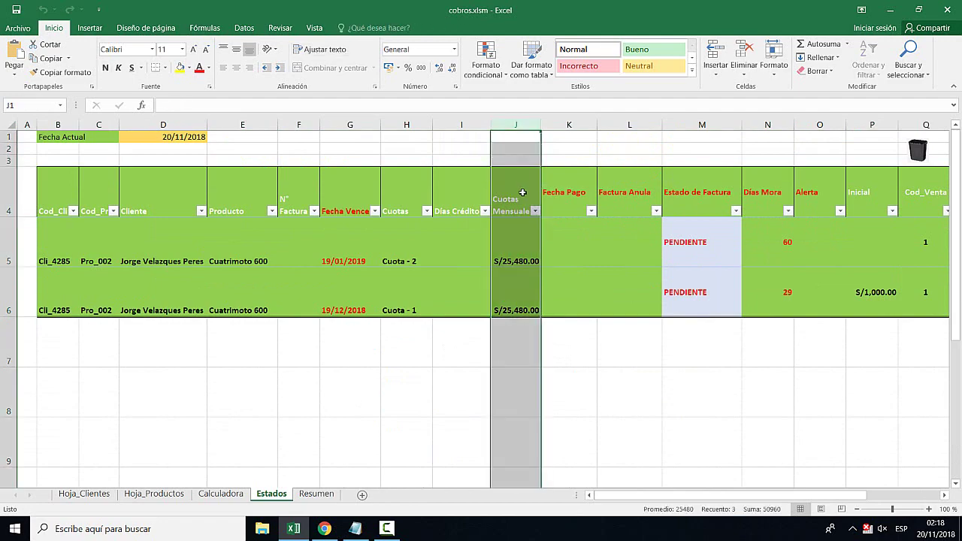
key("super")
key("super")
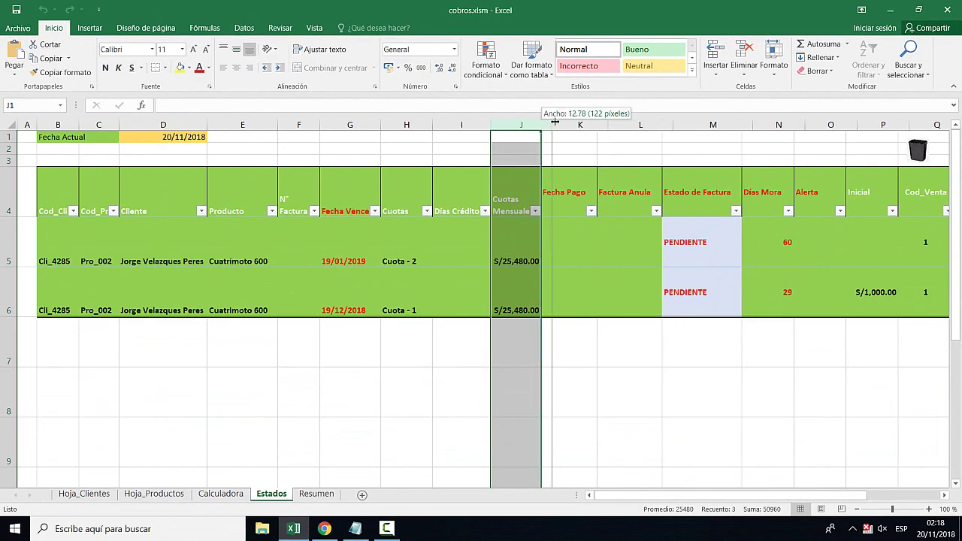
left_click_drag(540, 126, 554, 126)
left_click(529, 199)
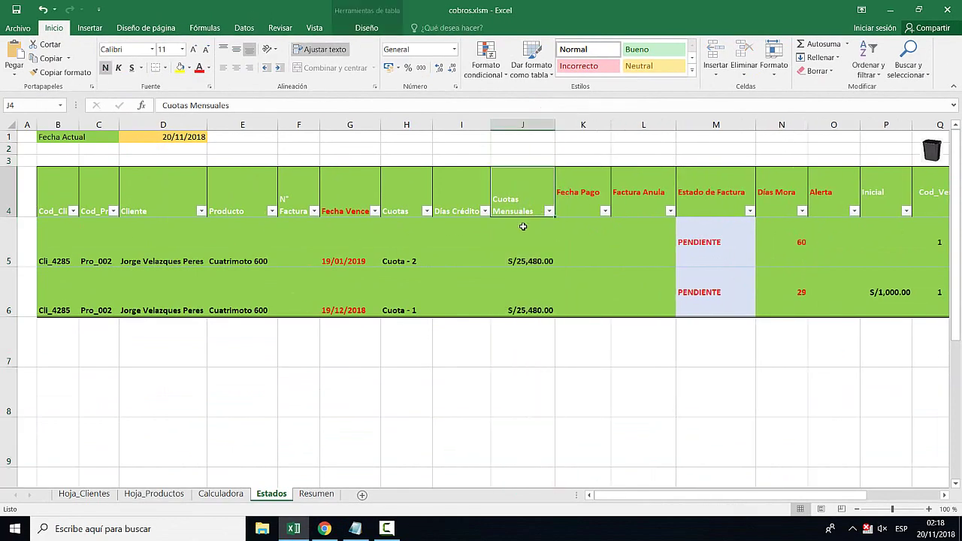
key("super")
key("super")
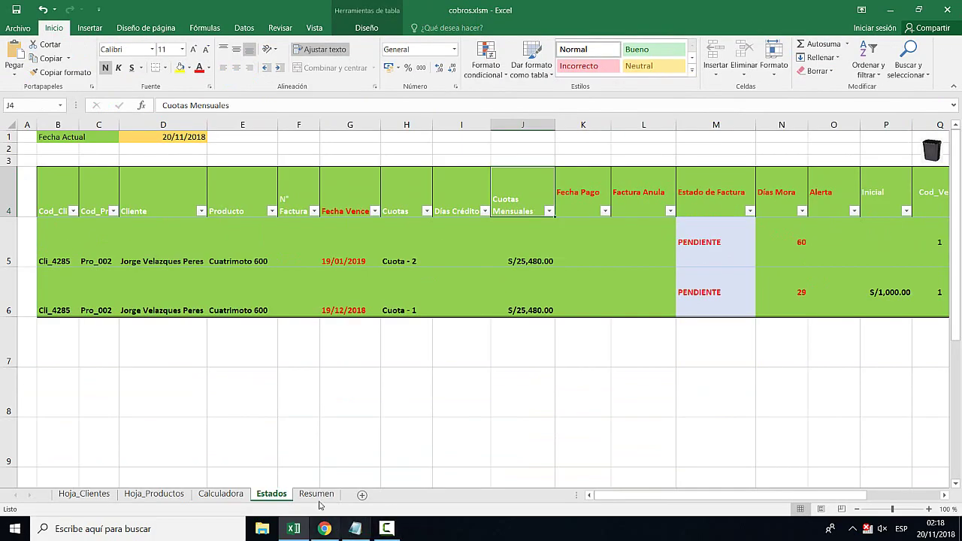
key("ctrl+Page_Down")
Step: Fill the draft's empty brackets with Cuotas Mensuales to form ESTADOS[Cuotas Mensuales]
left_click(357, 529)
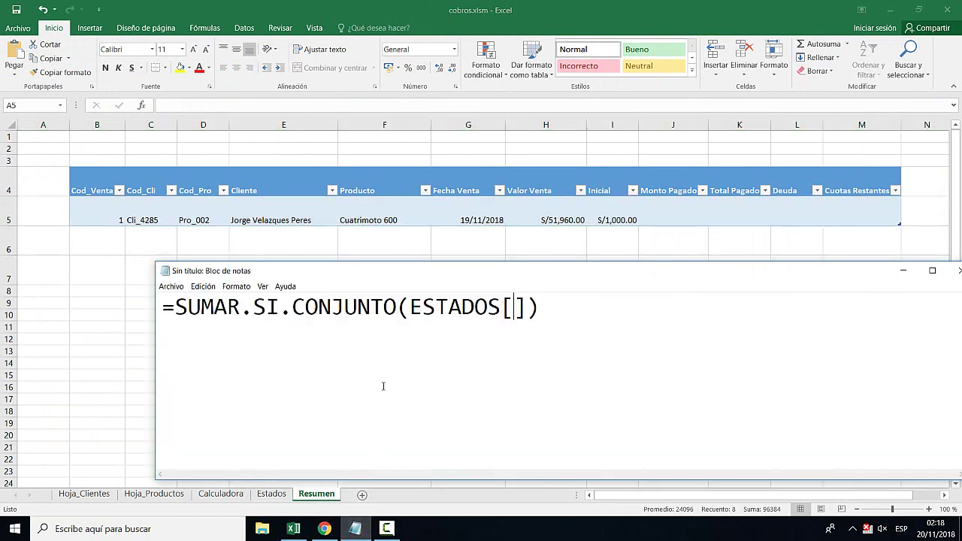
left_click(514, 314)
type("cUOTA")
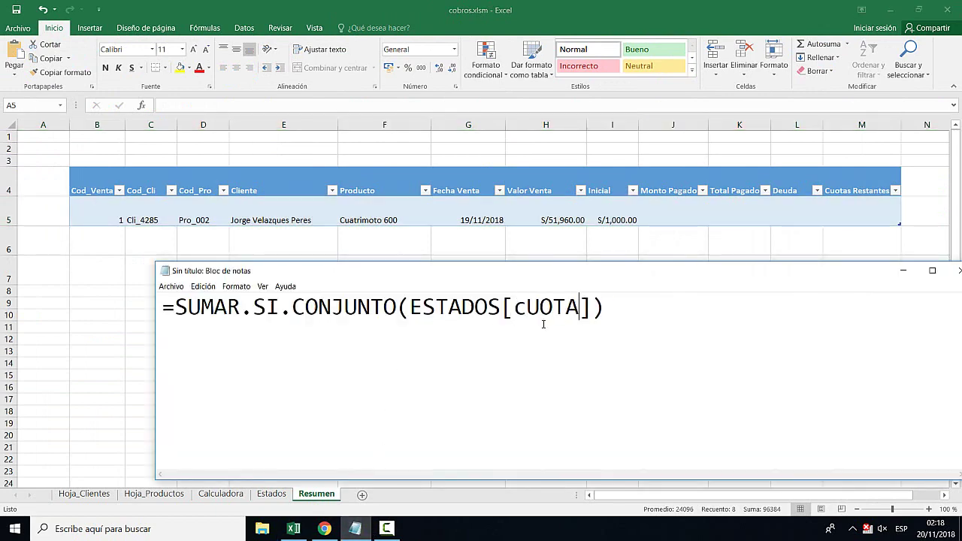
key("BackSpace")
key("BackSpace")
key("BackSpace")
key("BackSpace")
key("BackSpace")
type("Cuotas M")
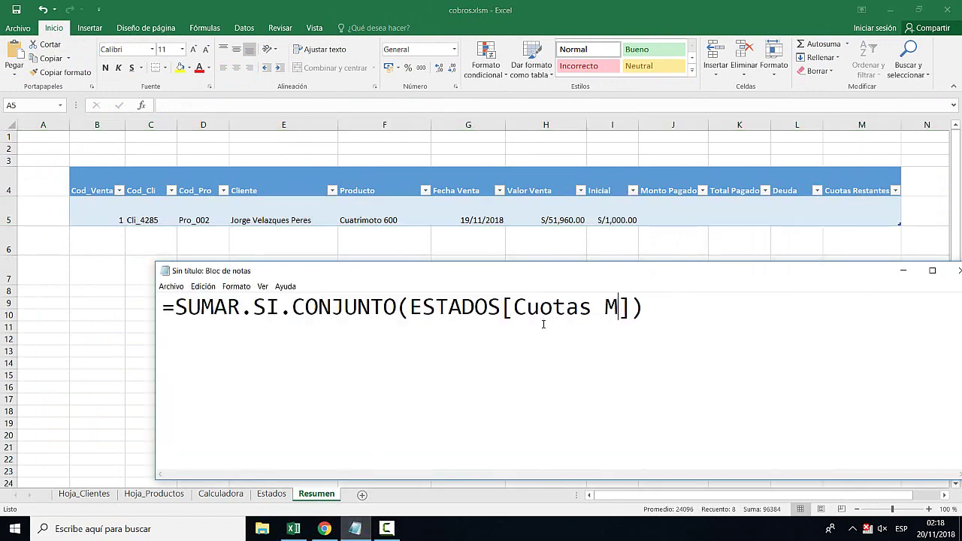
type("ensuales")
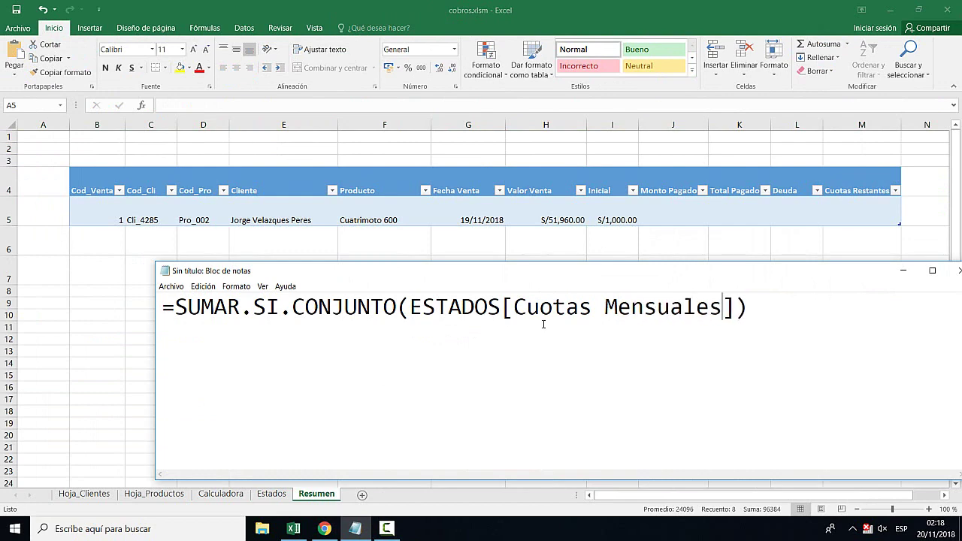
Step: Check the Estados column names and add a semicolon after ESTADOS[Cuotas Mensuales]
left_click(269, 468)
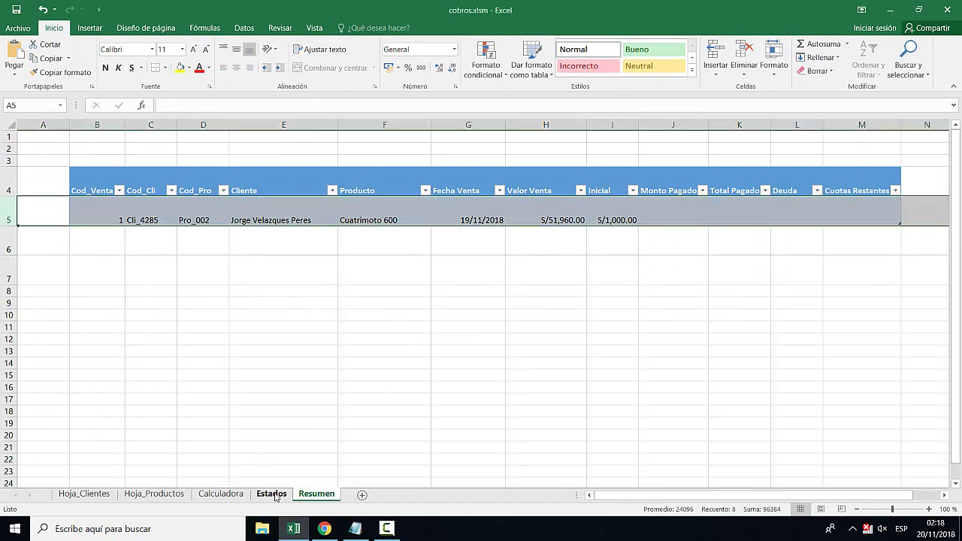
left_click(271, 494)
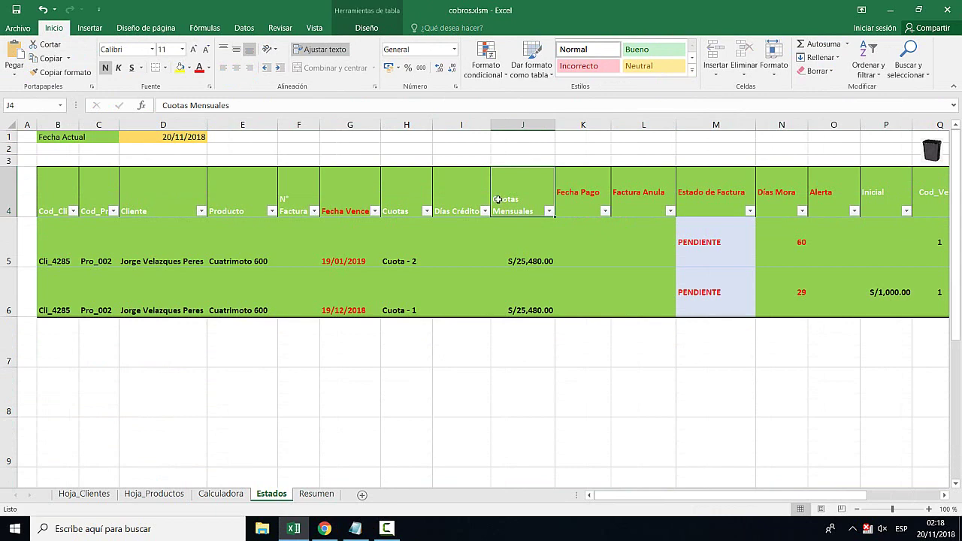
left_click(320, 494)
left_click(368, 527)
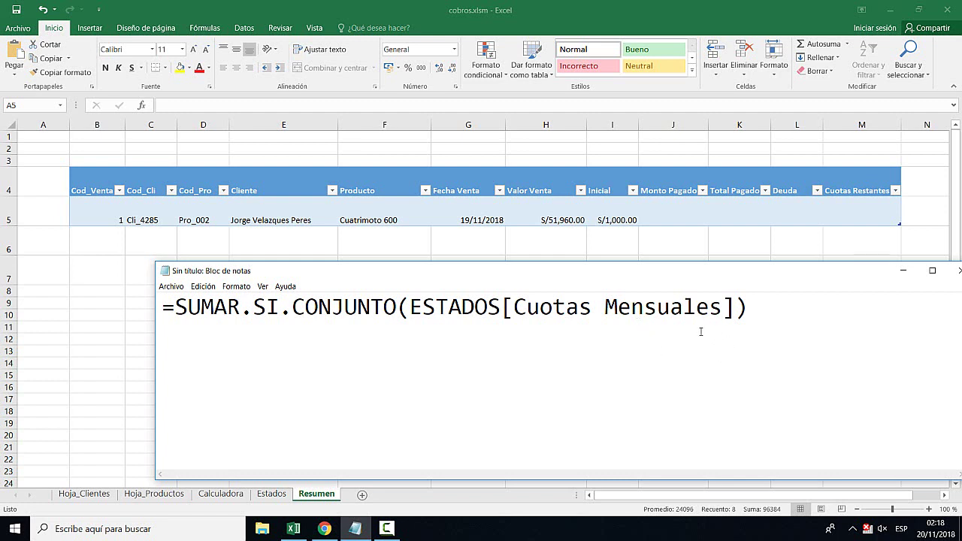
left_click(732, 311)
type(";")
left_click_drag(736, 308, 414, 309)
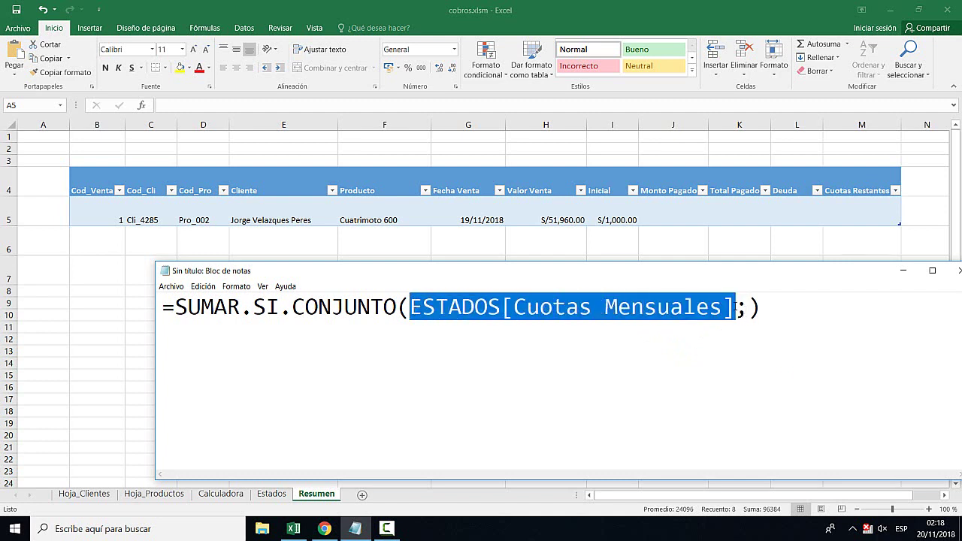
left_click(744, 311)
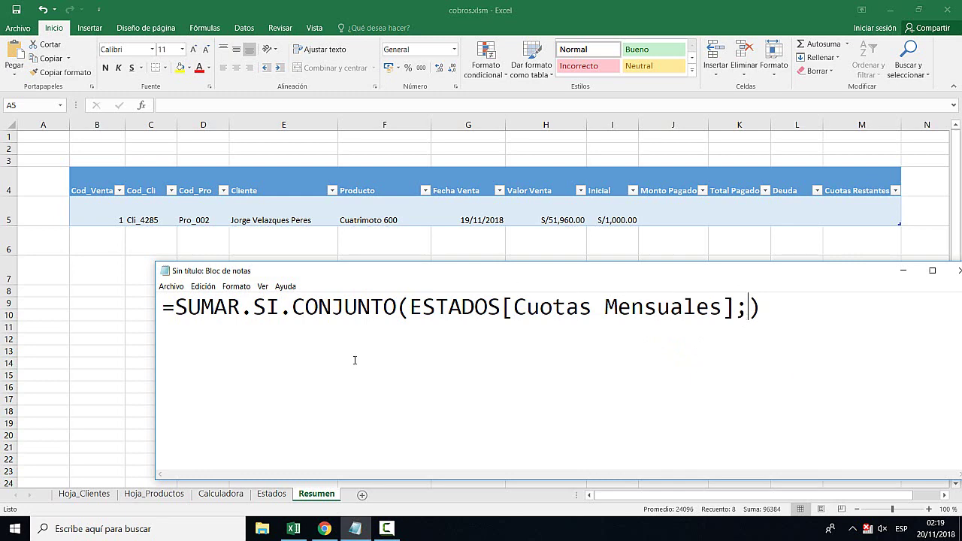
left_click(272, 495)
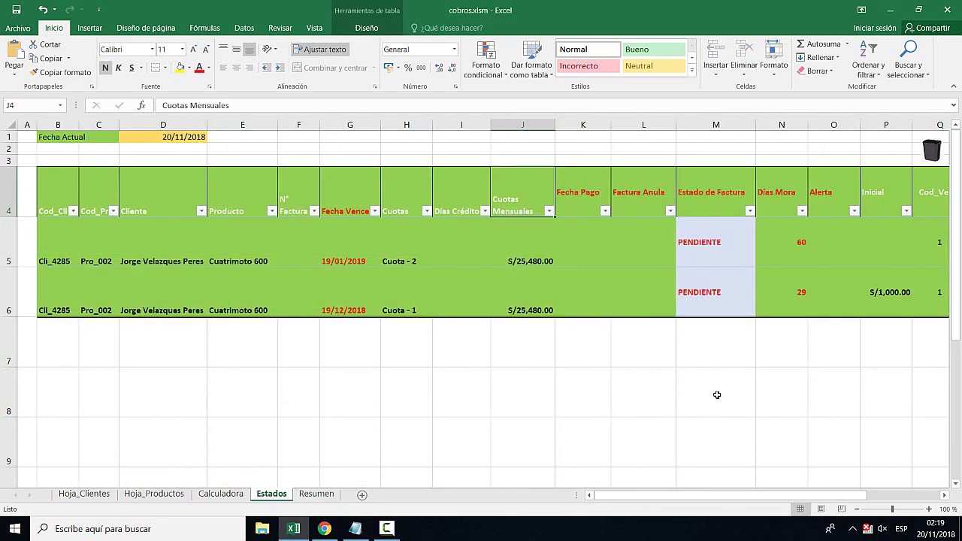
Step: Scroll Estados right to check the Cod_Venta column Q, then return to Resumen with the draft
left_click(715, 392)
left_click_drag(620, 494, 678, 495)
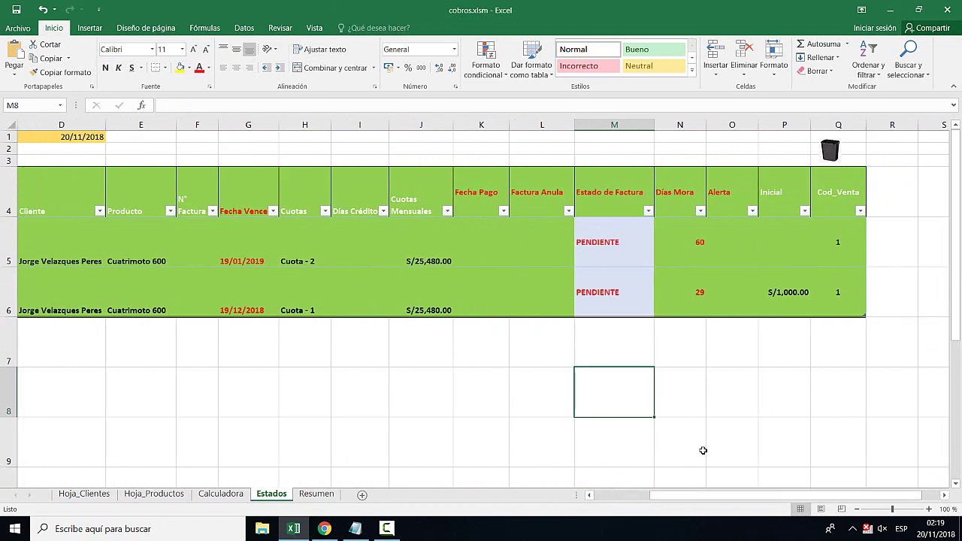
left_click(829, 197)
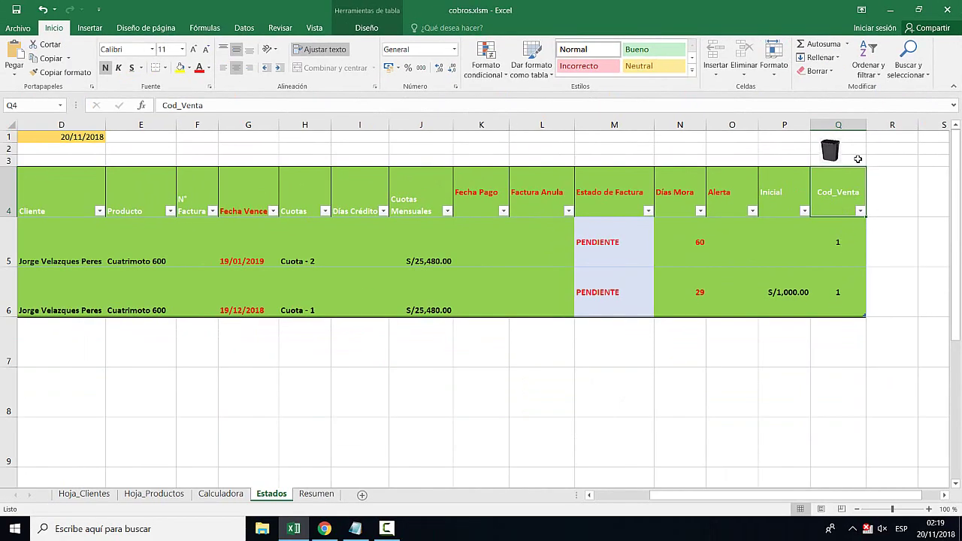
left_click(844, 124)
left_click(843, 187)
left_click(316, 494)
left_click(356, 528)
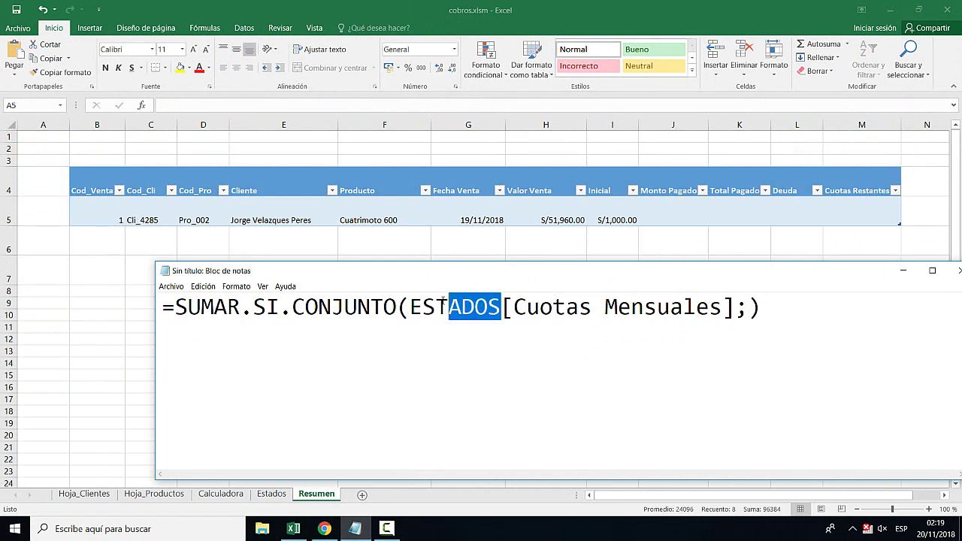
Step: Add the criteria range ESTADOS[Cod_Venta] by copying the first reference and renaming its column
left_click_drag(501, 308, 436, 308)
left_click_drag(734, 308, 419, 317)
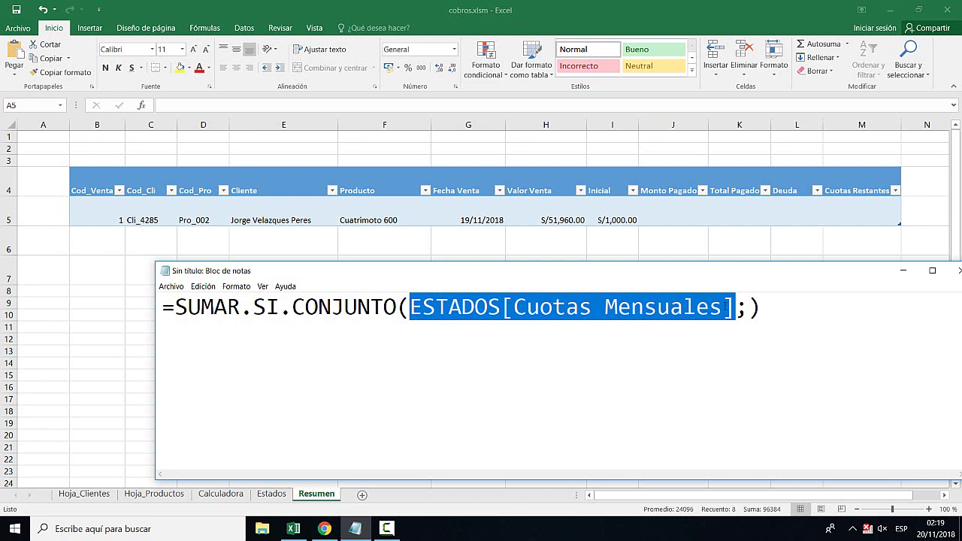
key("ctrl+c")
left_click(750, 309)
key("ctrl+v")
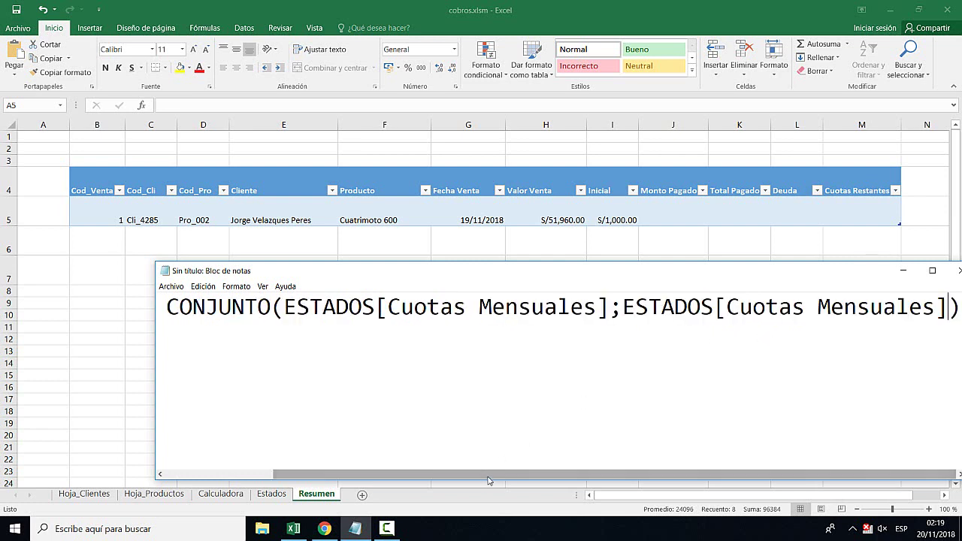
left_click_drag(724, 308, 932, 309)
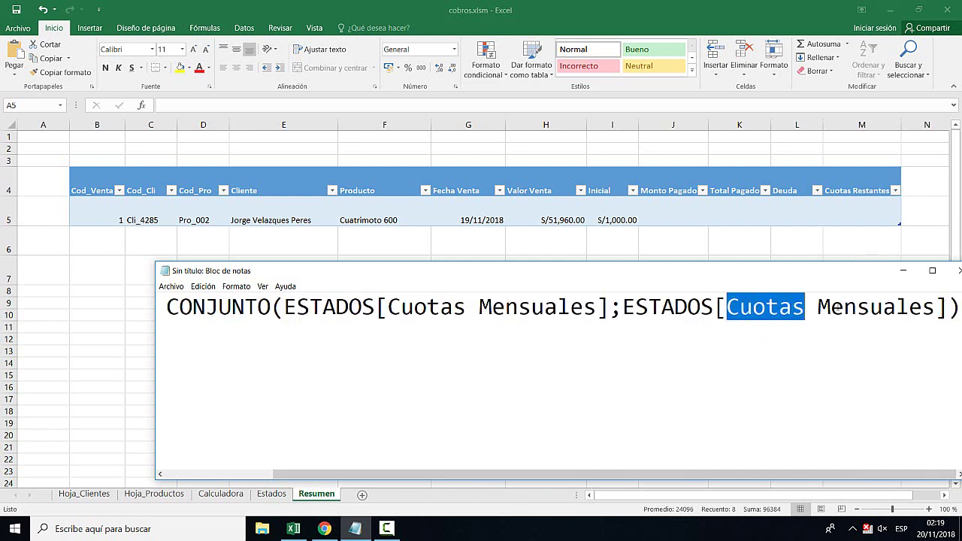
type("Co")
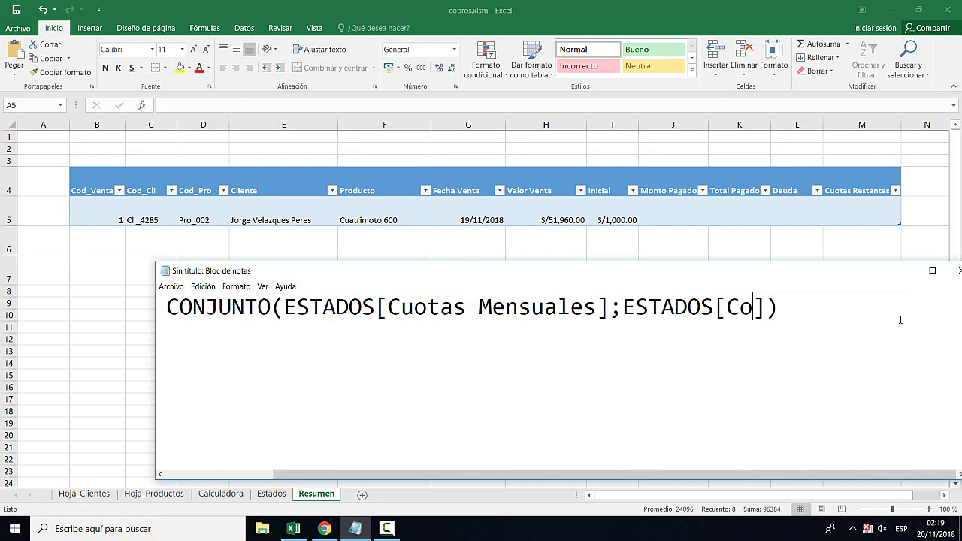
type("d_Venta")
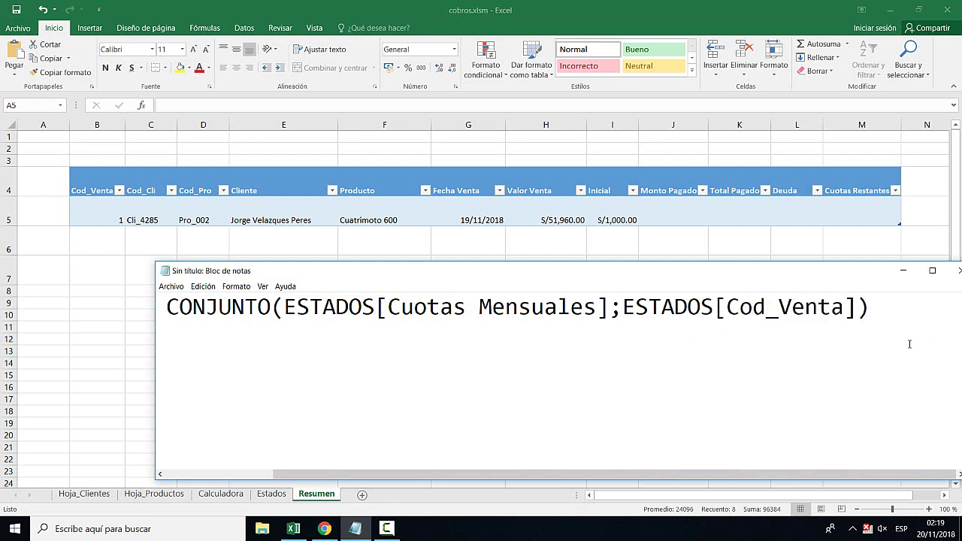
Step: Check the Cod_Venta cell B5 on Resumen and add a semicolon after ESTADOS[Cod_Venta]
left_click(271, 493)
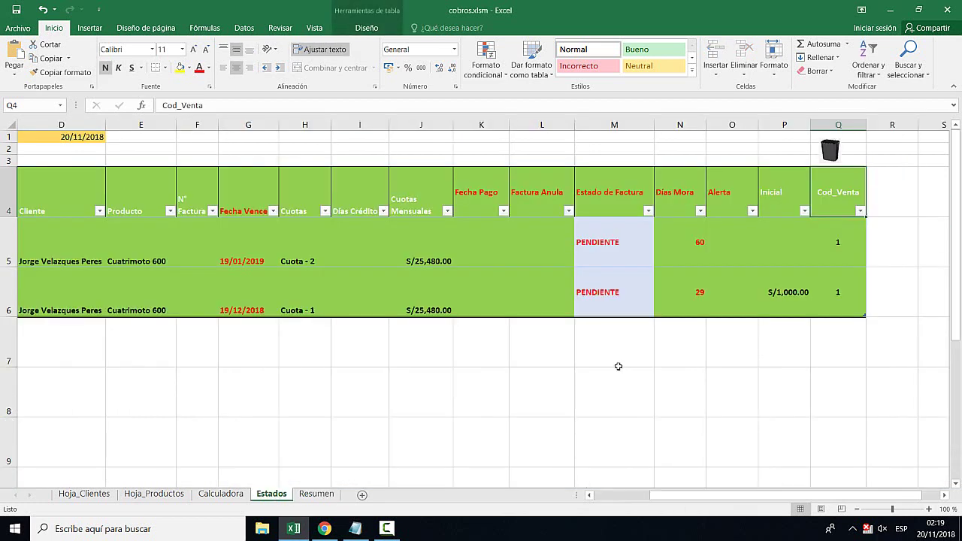
left_click(317, 494)
left_click(355, 528)
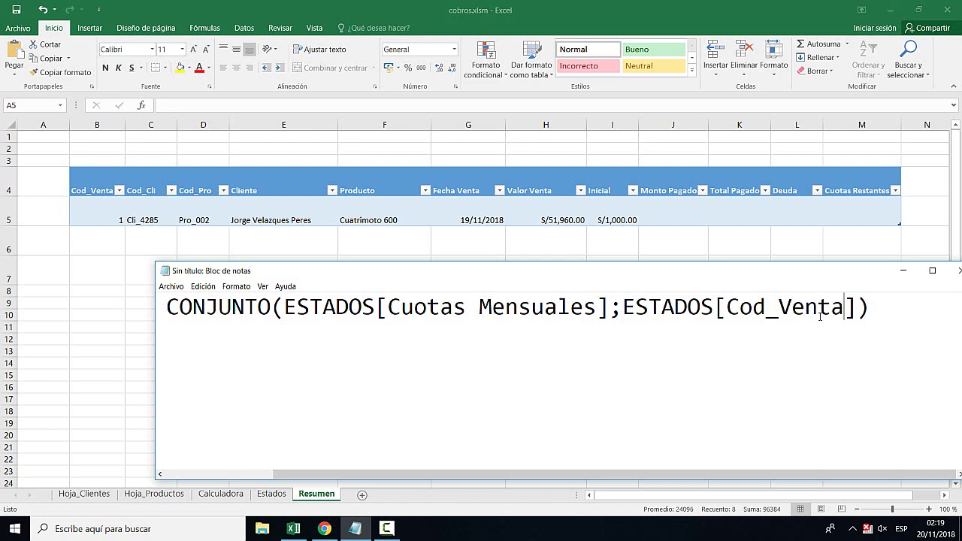
left_click(859, 308)
type(";")
left_click(112, 207)
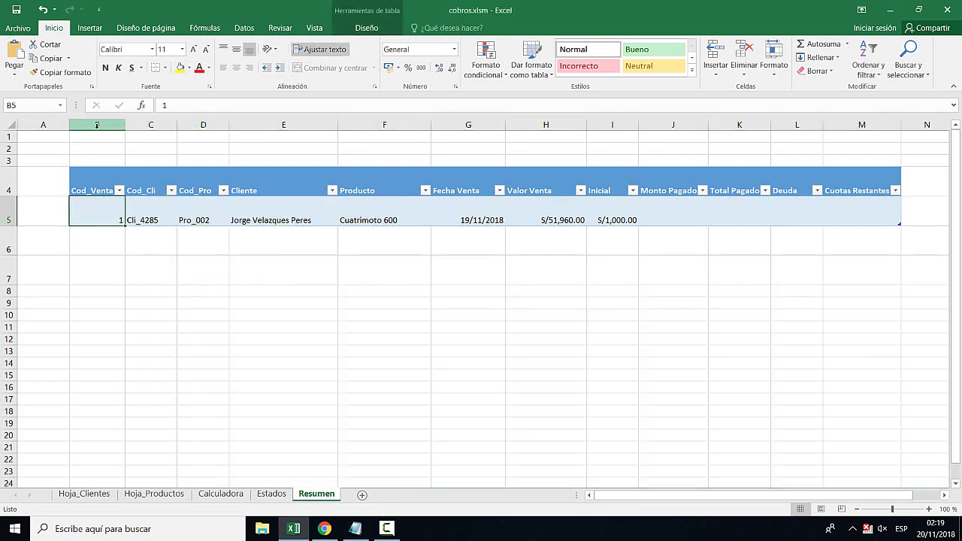
left_click(146, 195)
left_click(90, 204)
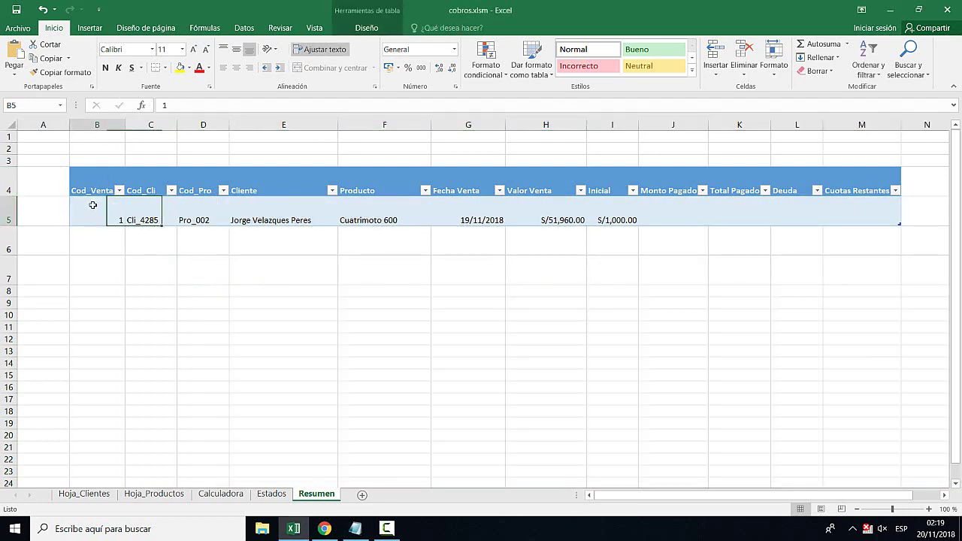
left_click(354, 528)
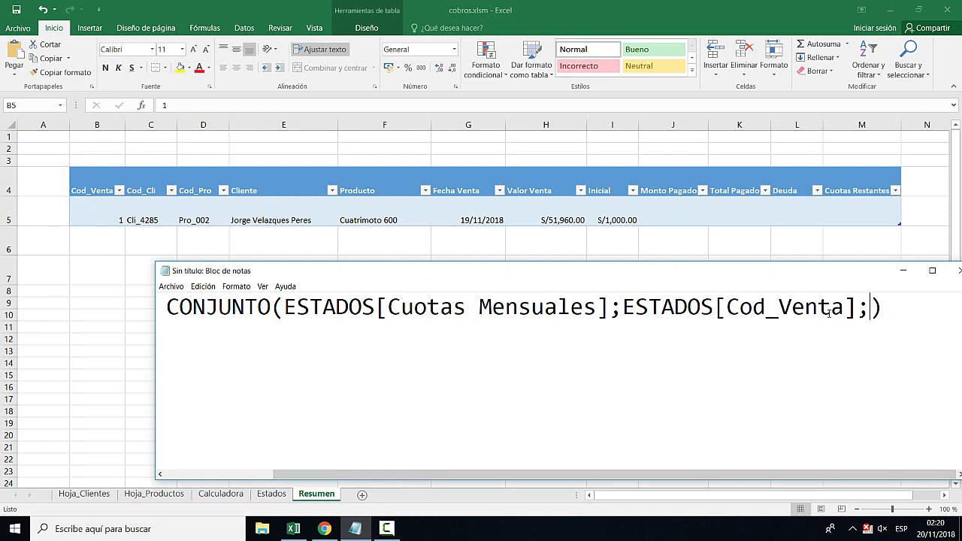
Step: Insert the current-row criterion [@] before the formula's closing parenthesis
left_click_drag(726, 308, 718, 309)
key("End")
left_click(872, 308)
type("[")
left_click_drag(857, 308, 849, 308)
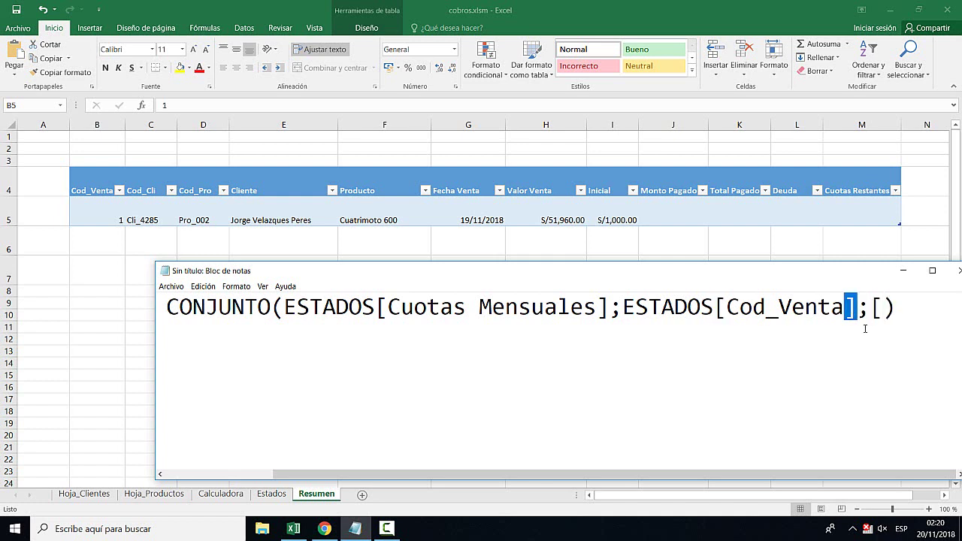
left_click(892, 314)
left_click(884, 312)
key("ctrl+v")
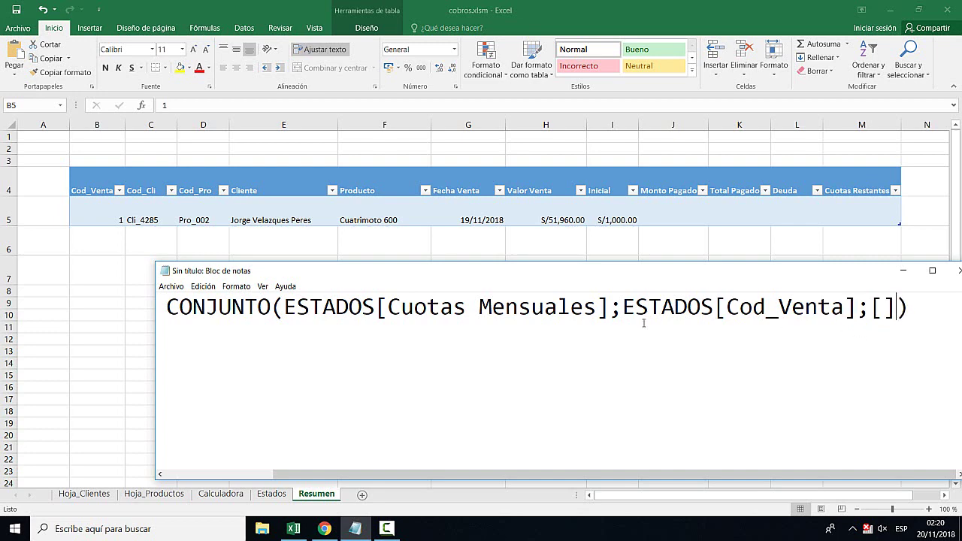
left_click_drag(713, 308, 622, 308)
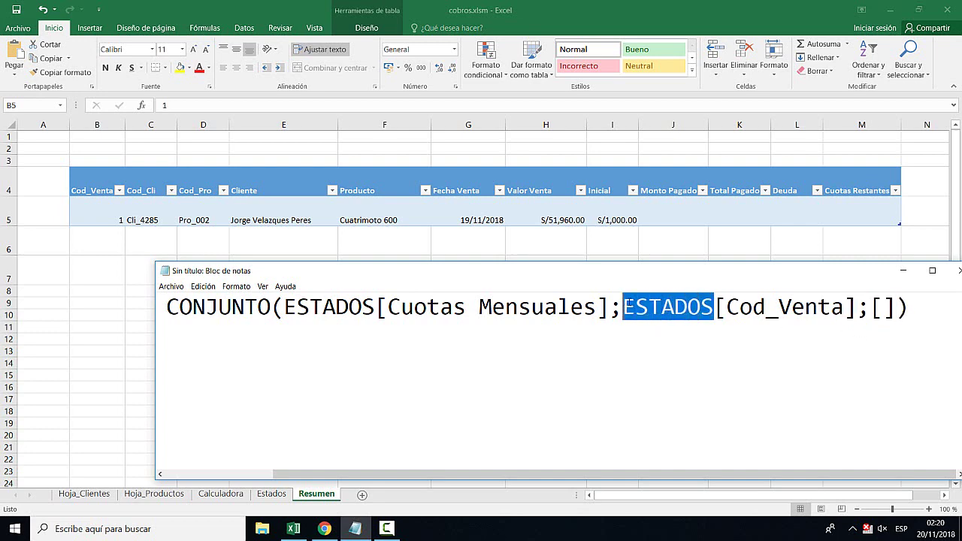
left_click_drag(650, 272, 468, 287)
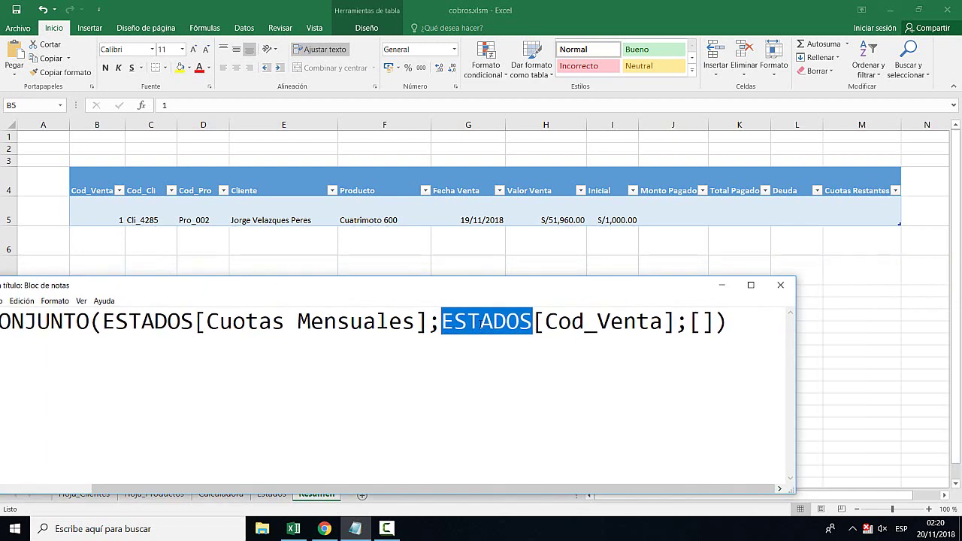
left_click(702, 322)
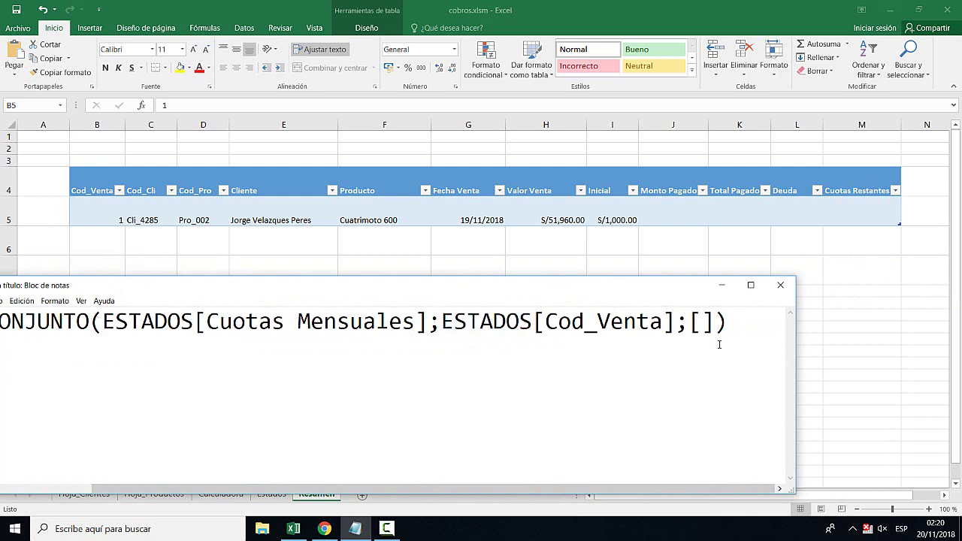
type("@")
left_click_drag(728, 331, 688, 327)
left_click(91, 128)
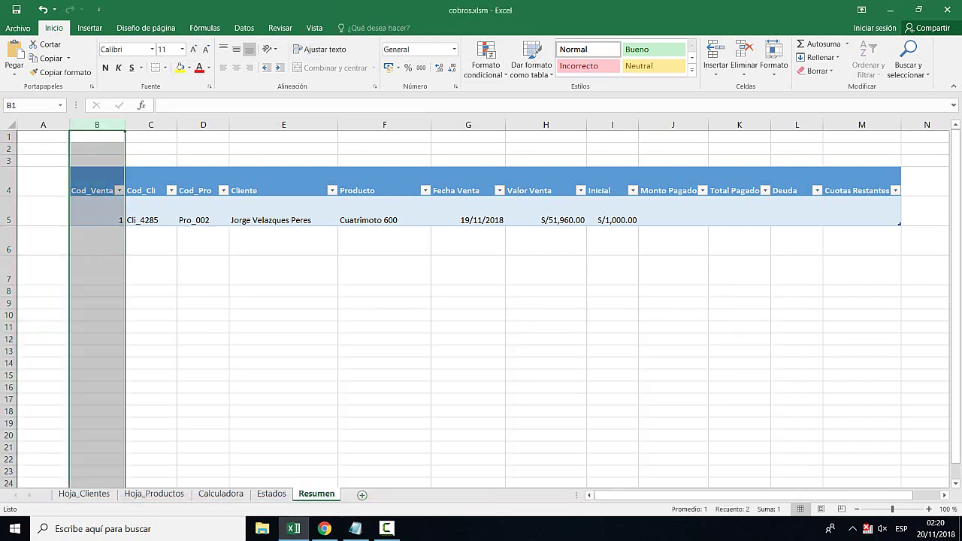
Step: Make and copy an empty bracket pair from the [@] reference on a spare line
left_click(355, 528)
left_click(714, 324)
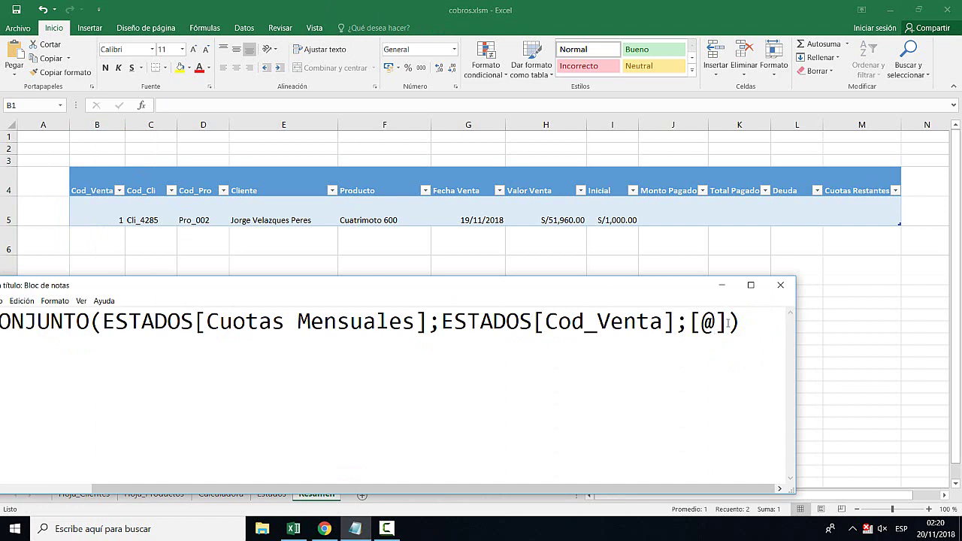
left_click_drag(714, 324, 720, 324)
left_click(702, 323)
left_click_drag(728, 323, 691, 323)
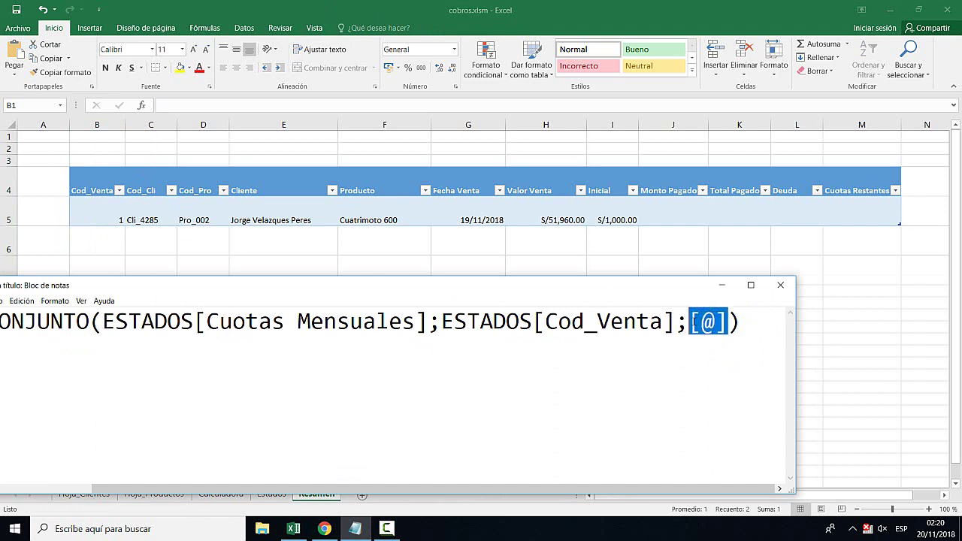
left_click(762, 328)
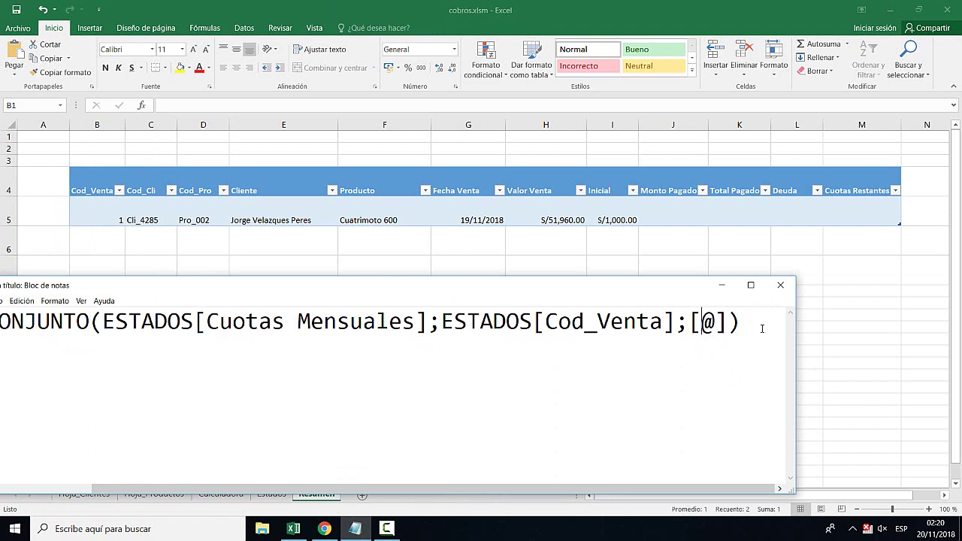
key("Home")
key("ctrl+v")
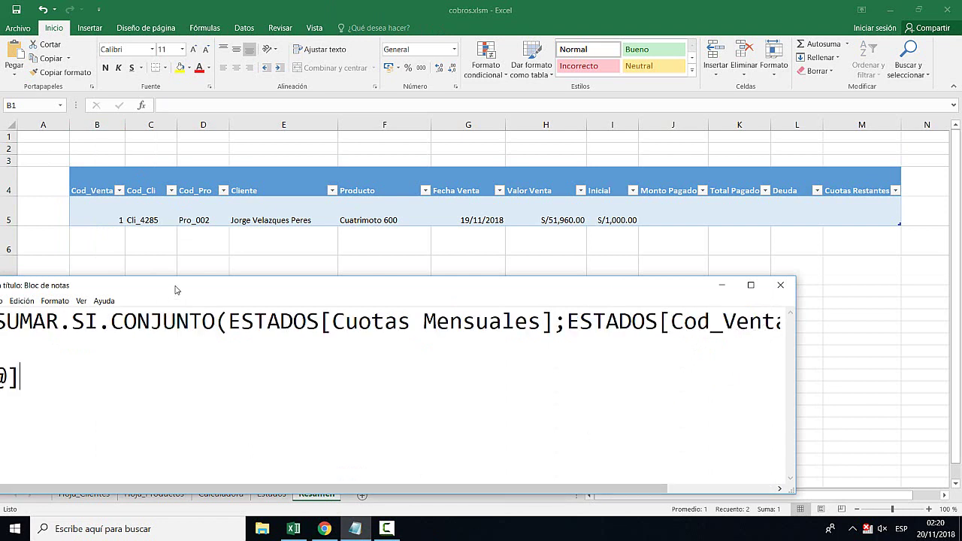
left_click_drag(175, 286, 338, 241)
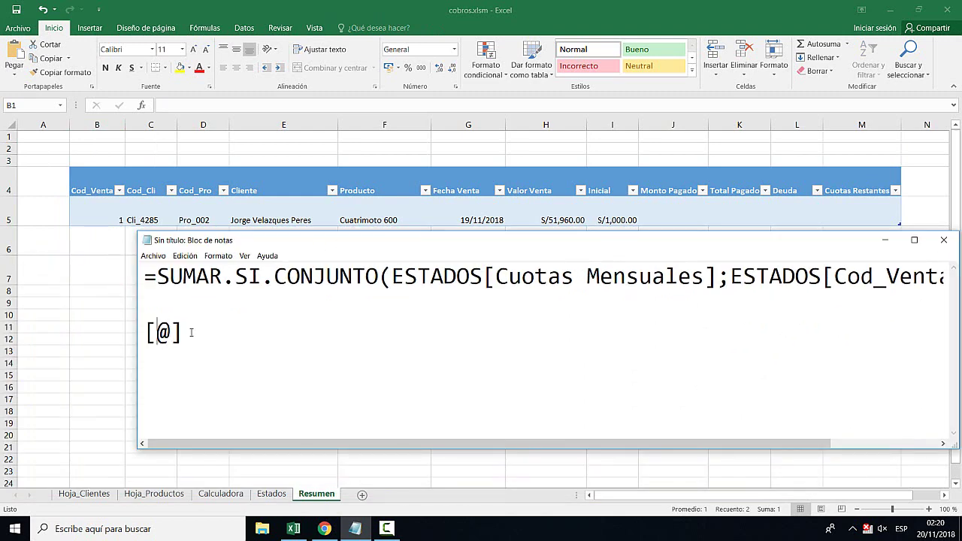
key("Home")
key("Delete")
key("ctrl+z")
key("ctrl+z")
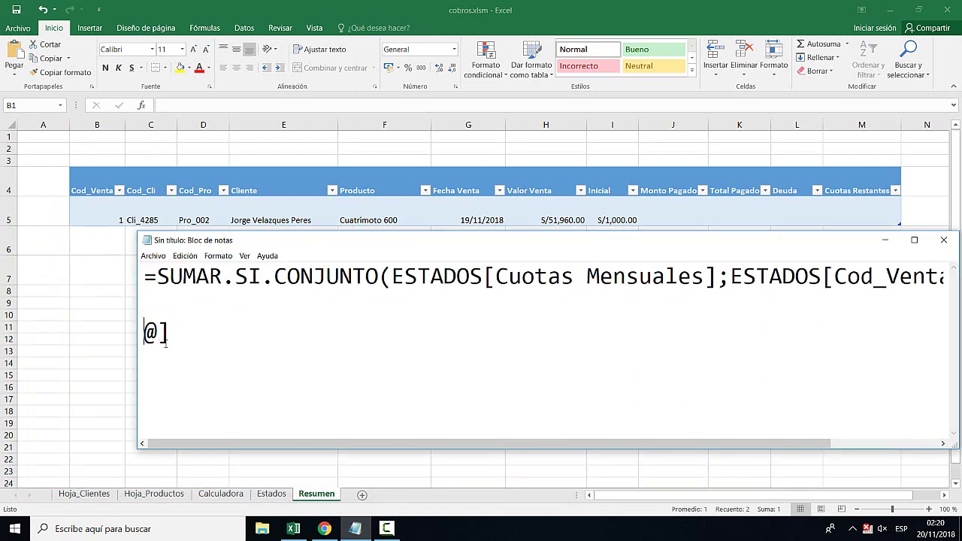
key("ctrl+z")
left_click(172, 340)
key("Delete")
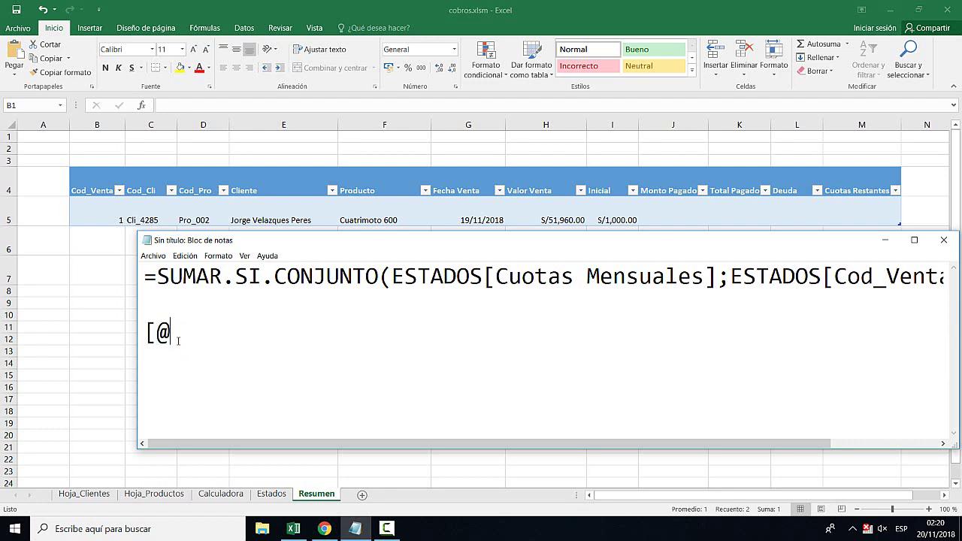
key("ctrl+z")
key("Left")
key("BackSpace")
left_click_drag(179, 342, 143, 330)
key("ctrl+c")
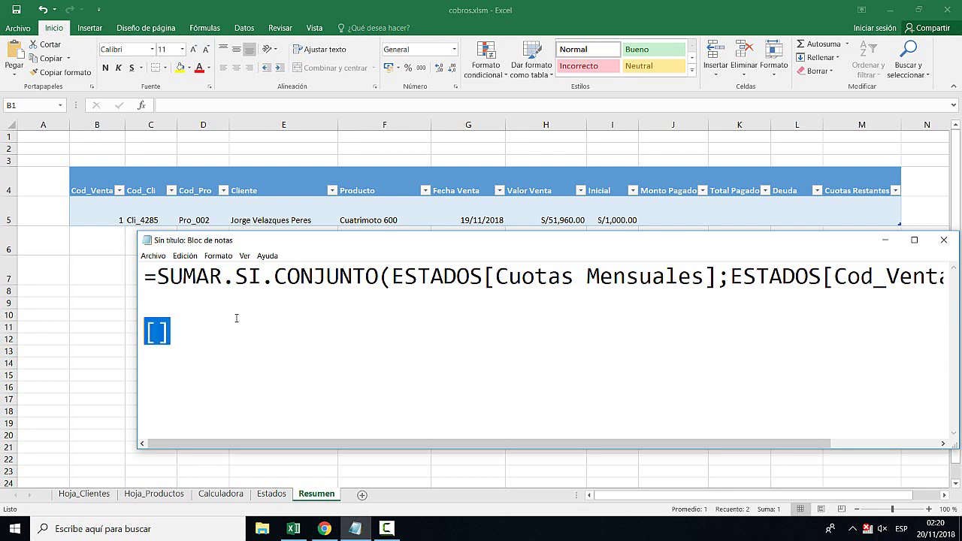
left_click_drag(358, 246, 245, 256)
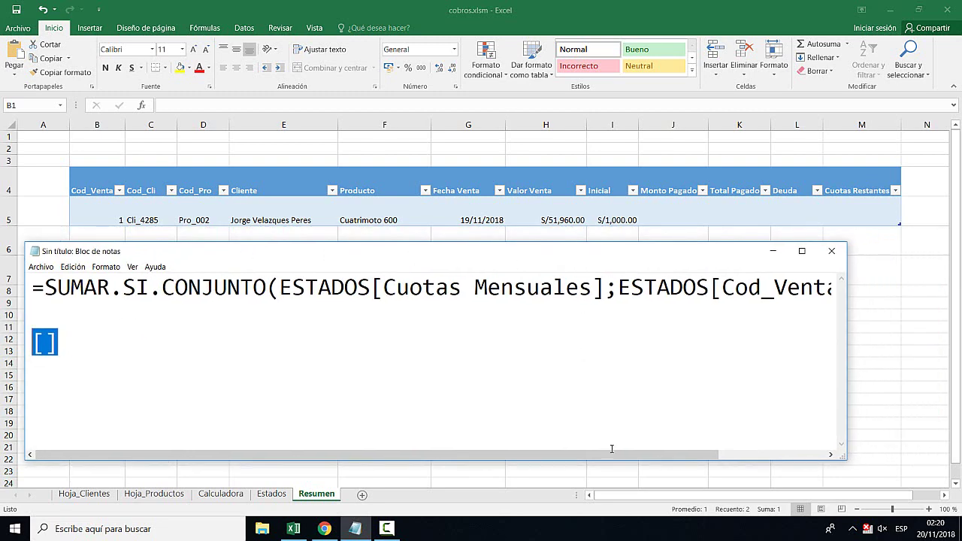
left_click_drag(611, 453, 720, 453)
Step: Turn the [@] criterion into [@[Cod_Venta]] in the formula
left_click(765, 290)
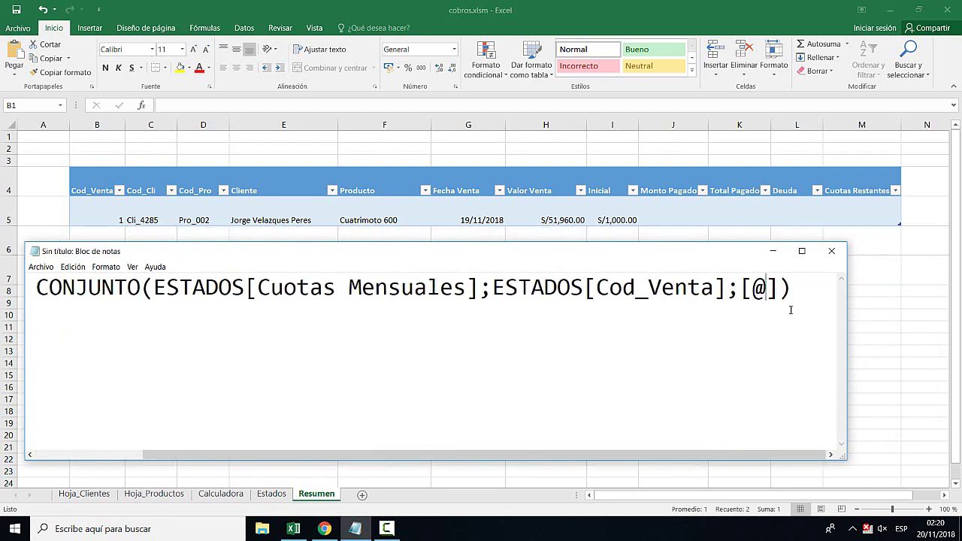
key("ctrl+v")
left_click_drag(752, 287, 779, 288)
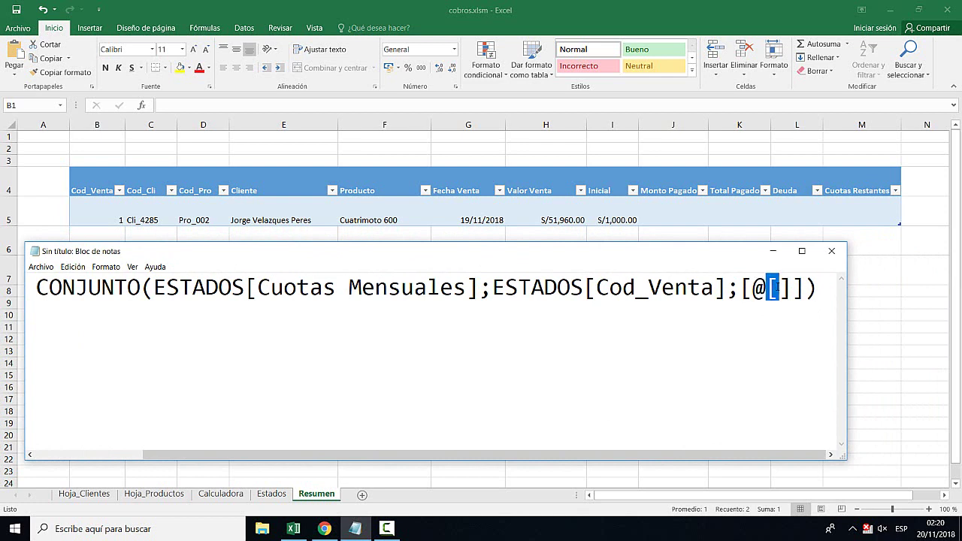
left_click(781, 288)
left_click(90, 172)
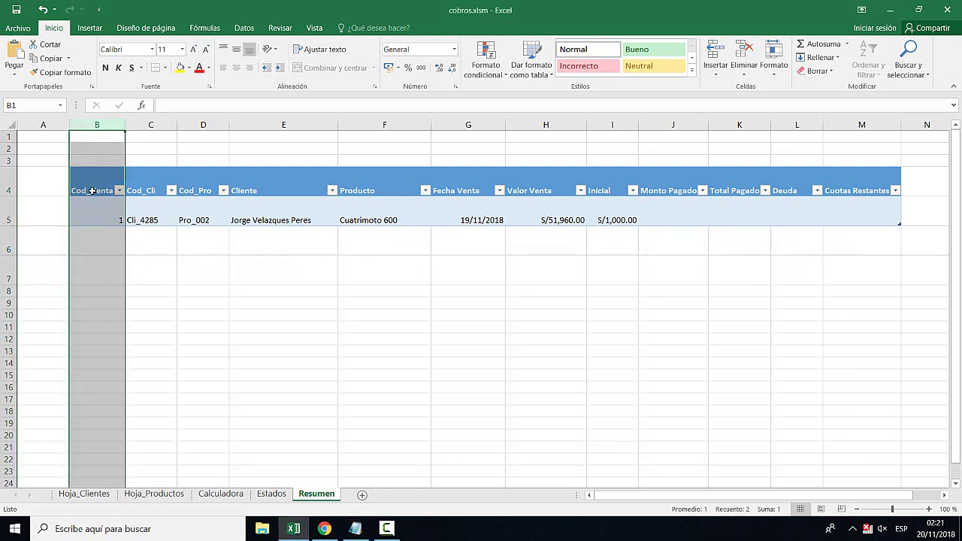
left_click(90, 186)
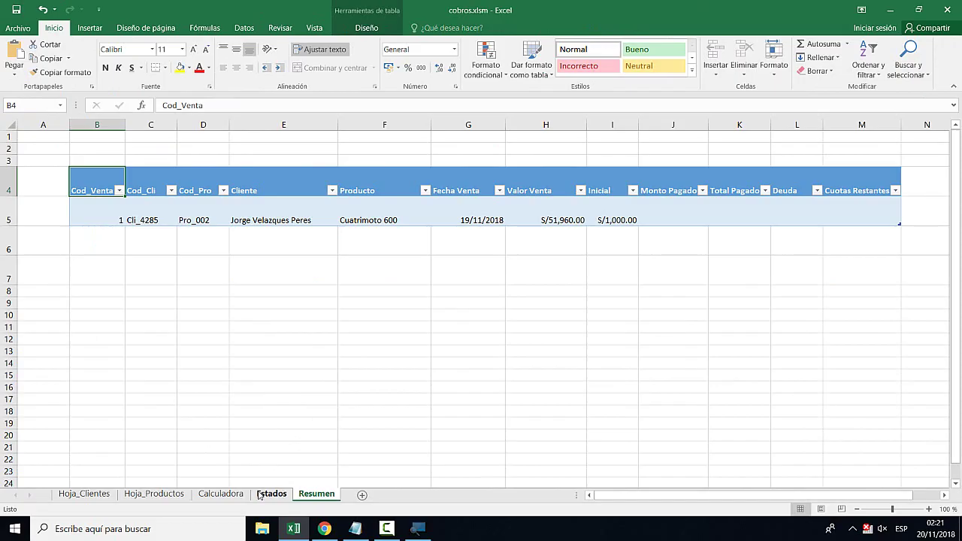
left_click(355, 528)
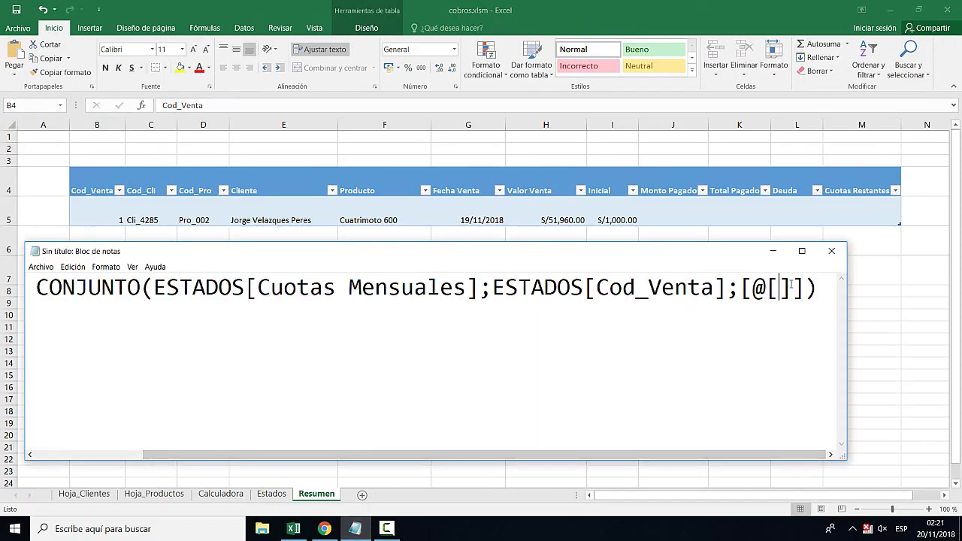
type("Cod_Venta")
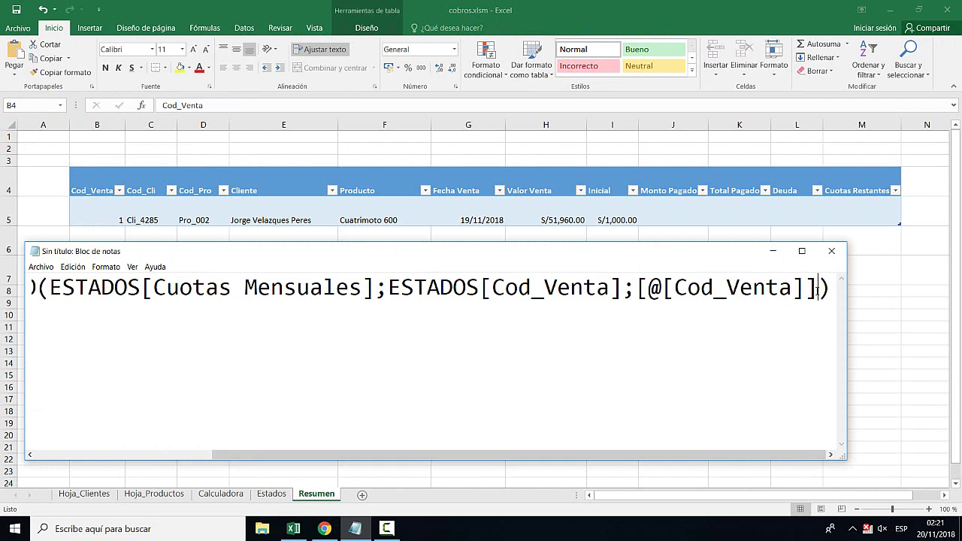
Step: Add ;ESTADOS[] before the closing parenthesis to start a second range
type(";")
left_click_drag(697, 454, 707, 454)
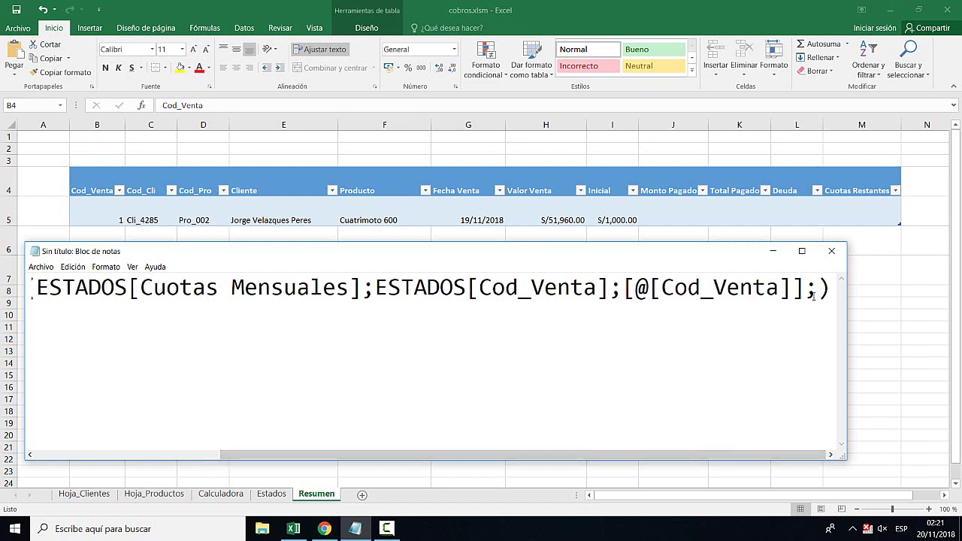
type("ESTA")
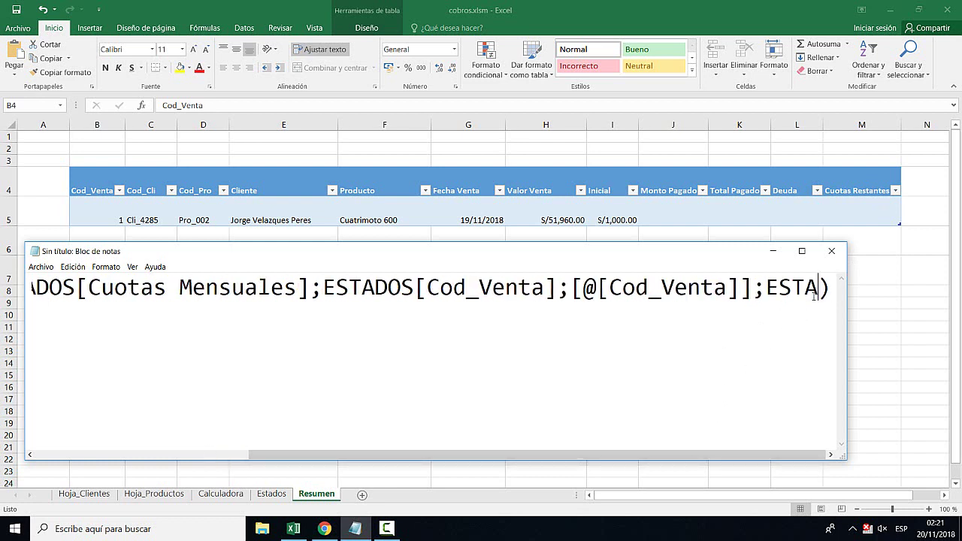
type("DOS[]")
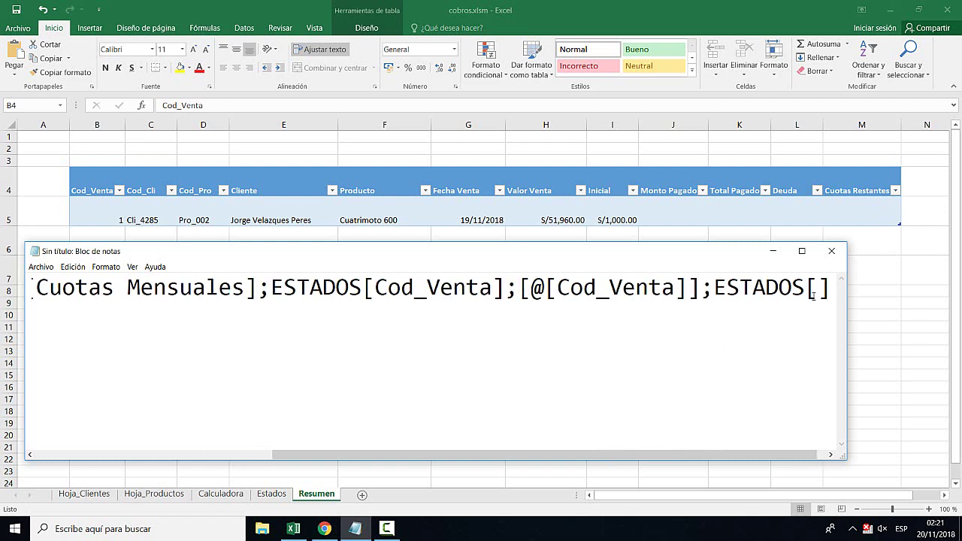
left_click_drag(788, 453, 799, 453)
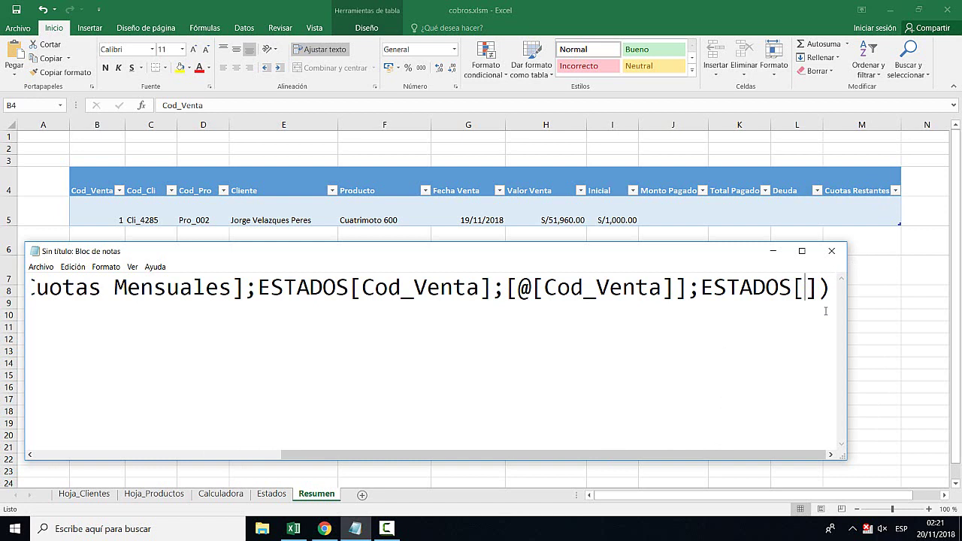
Step: Inspect the Estado de Factura formula in M5 on the Estados sheet
left_click(271, 493)
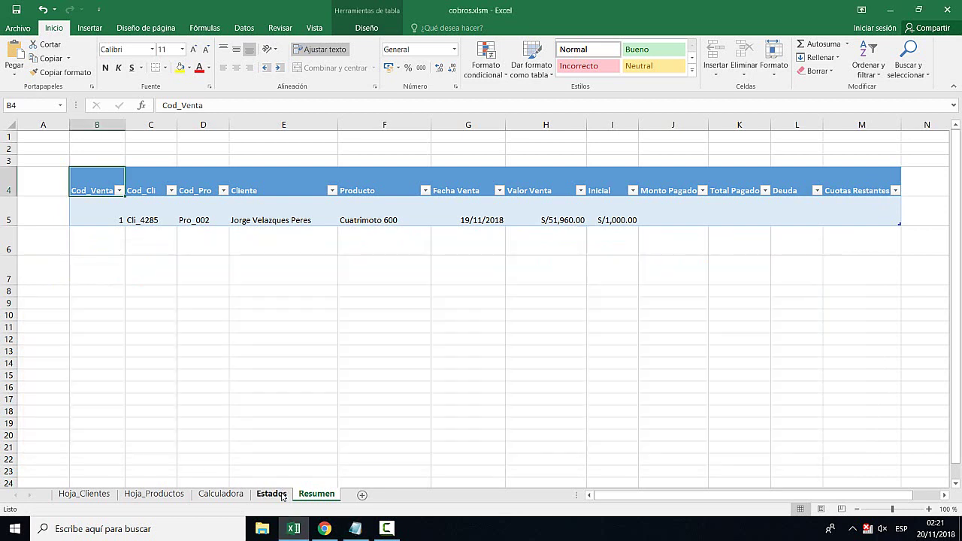
left_click(605, 228)
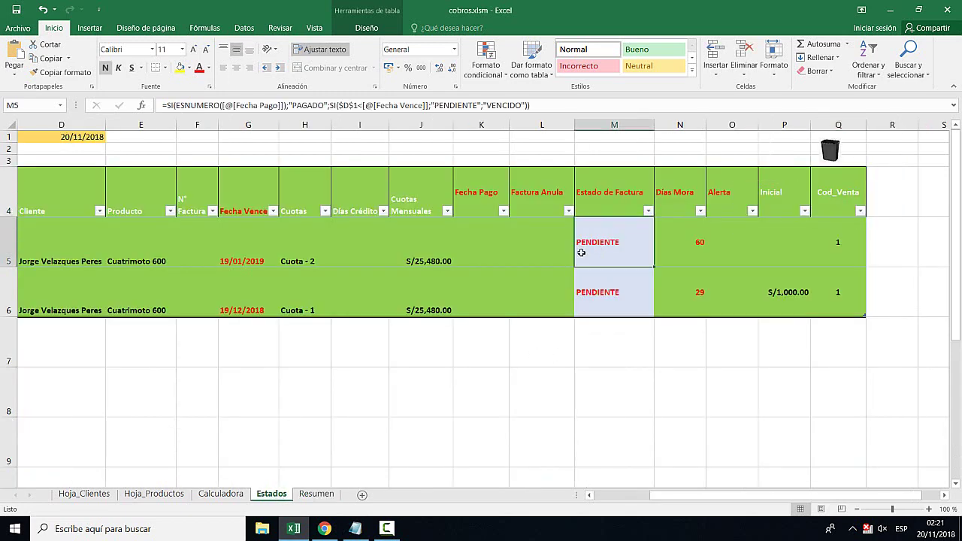
left_click(492, 247)
left_click(597, 243)
left_click_drag(614, 244, 612, 272)
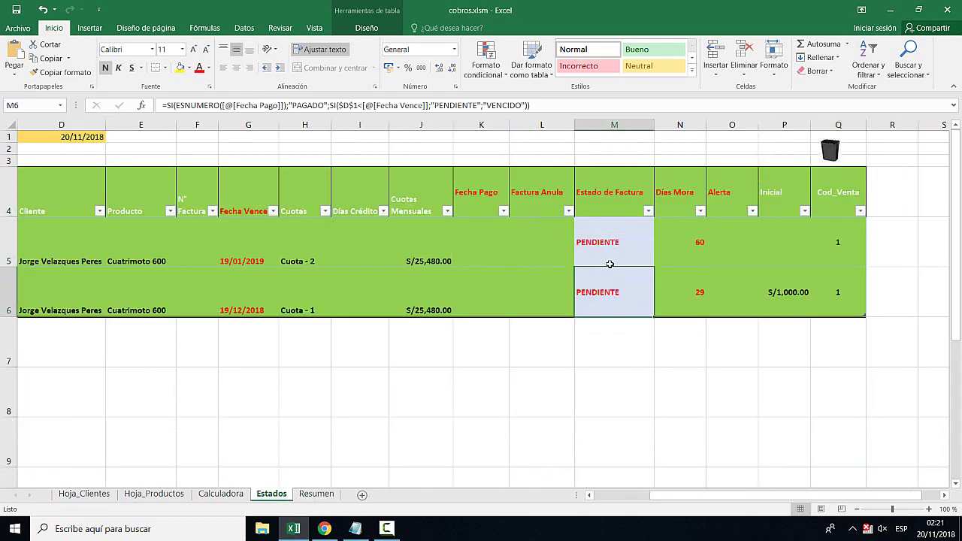
Step: Enter payment date 20/11/2018 in Fecha Pago K5 and K6, marking both installments PAGADO
left_click(487, 244)
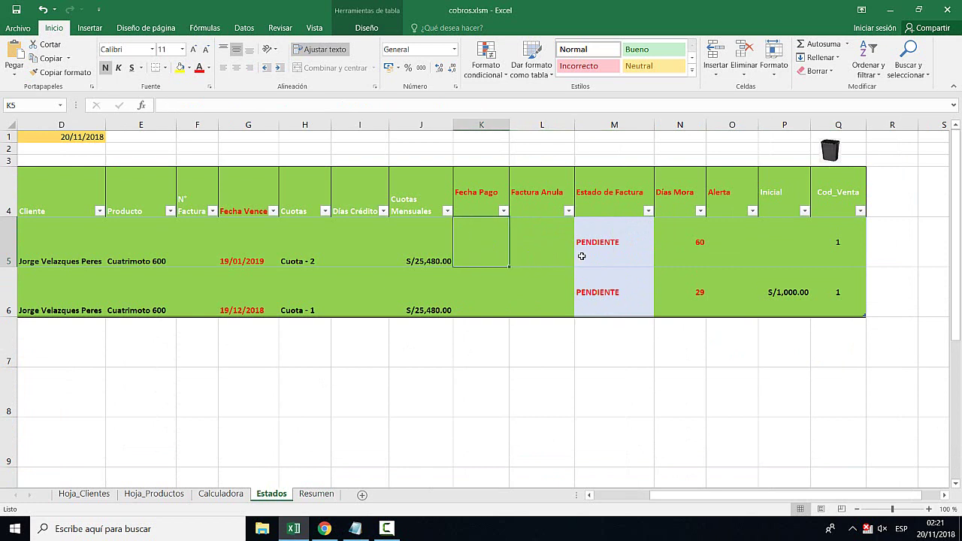
key("ctrl+semicolon")
key("Return")
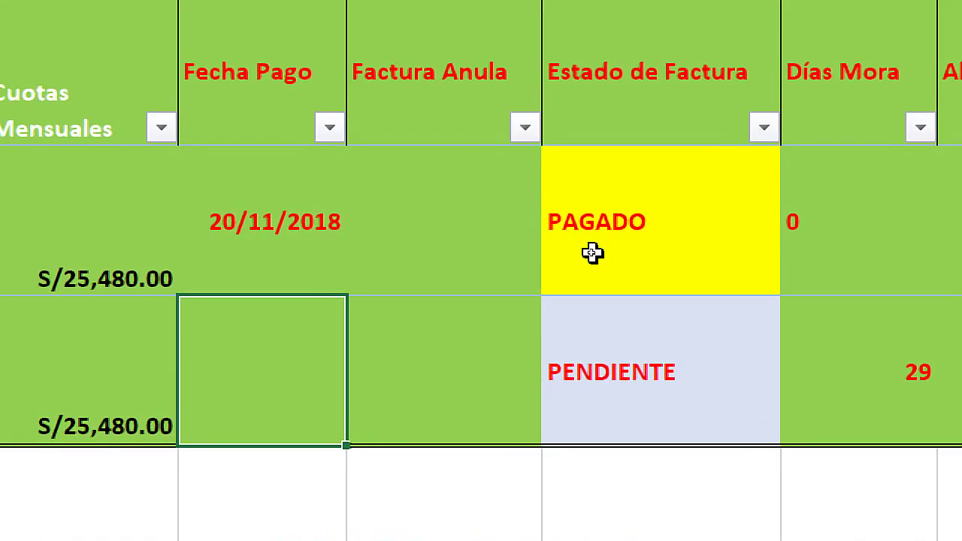
left_click(505, 240)
left_click(301, 420)
key("ctrl+semicolon")
key("ctrl+Return")
key("Return")
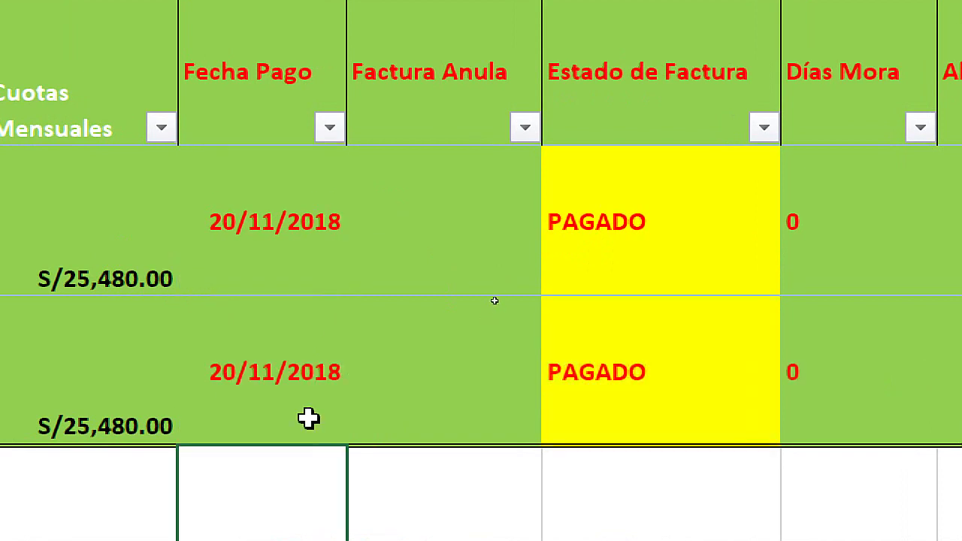
left_click(270, 203)
left_click(316, 418)
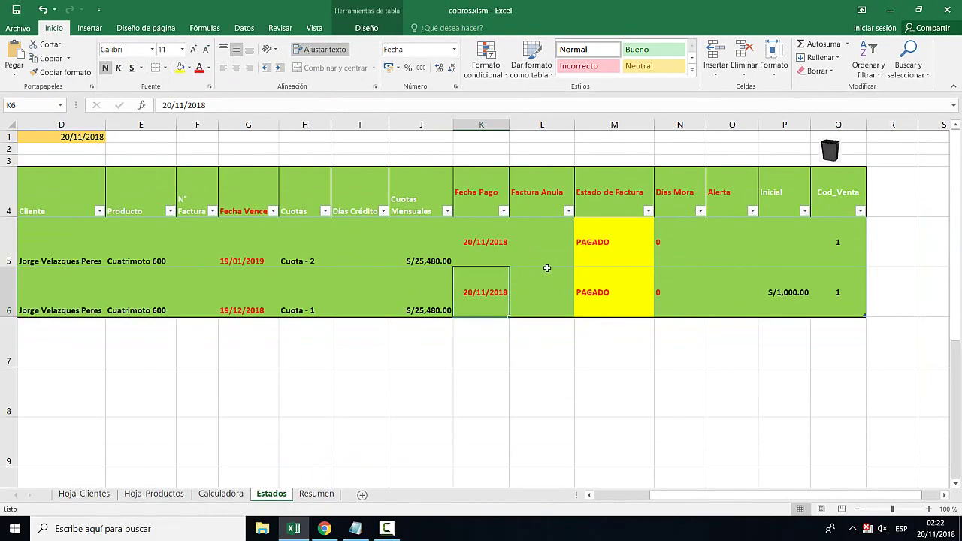
left_click(355, 528)
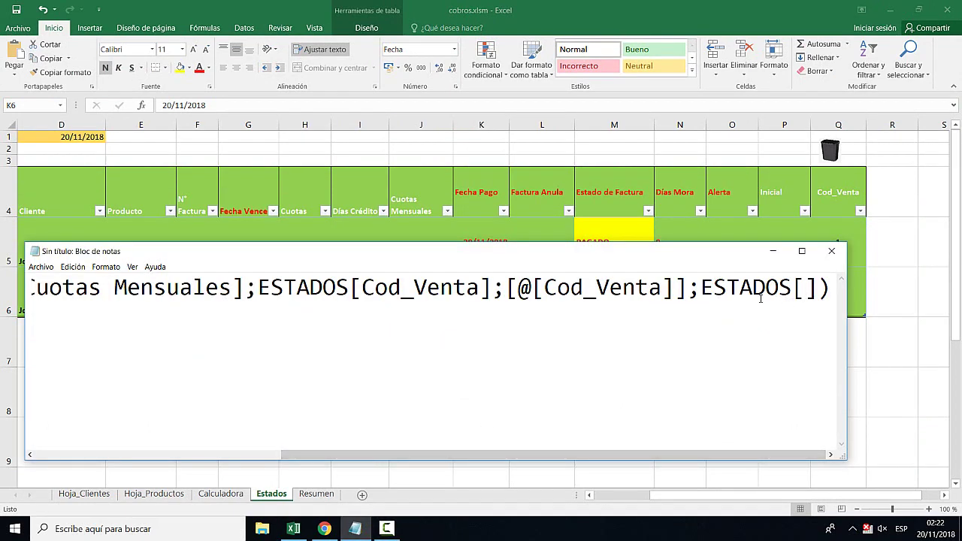
Step: Check the Estado de Factura column header name on the Estados sheet
left_click_drag(791, 289, 714, 290)
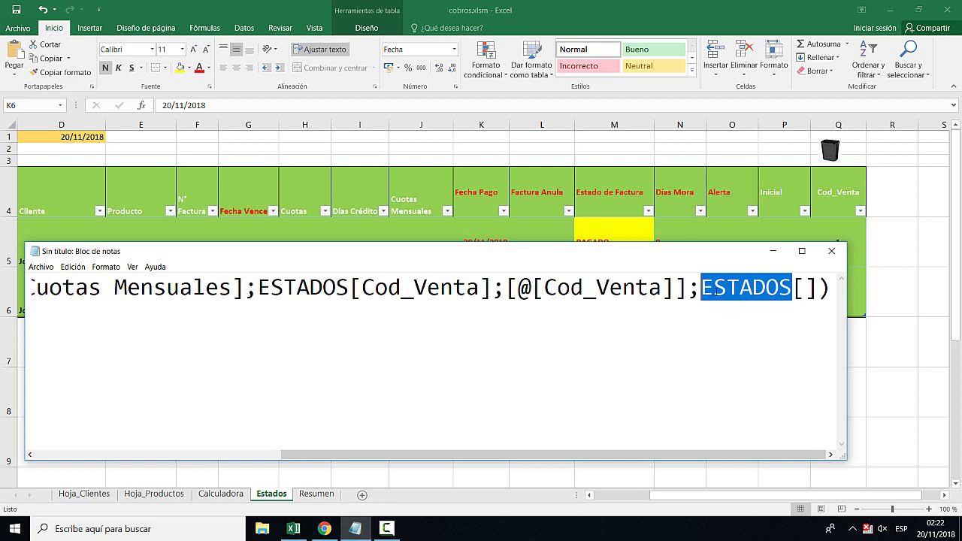
left_click(779, 288)
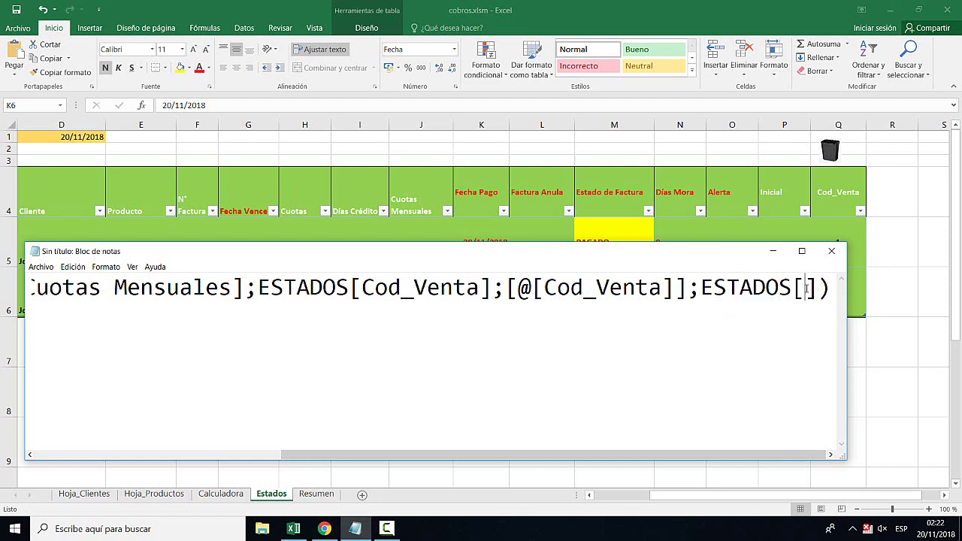
left_click(239, 496)
left_click(318, 496)
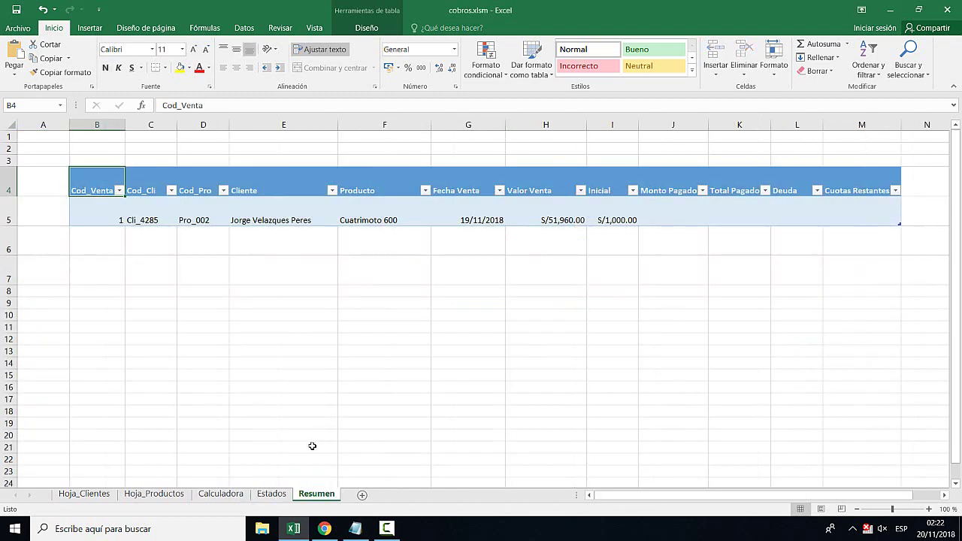
left_click(274, 494)
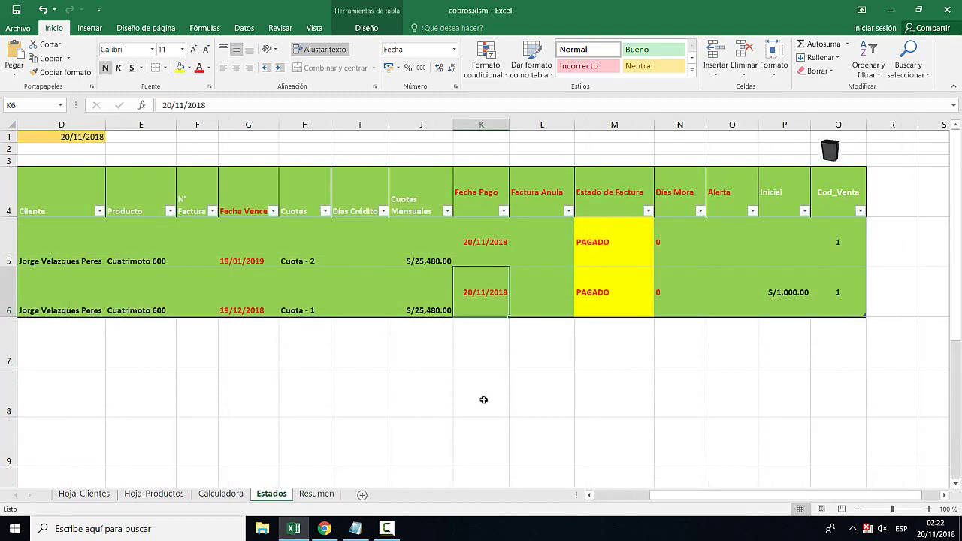
left_click(620, 237)
left_click(614, 187)
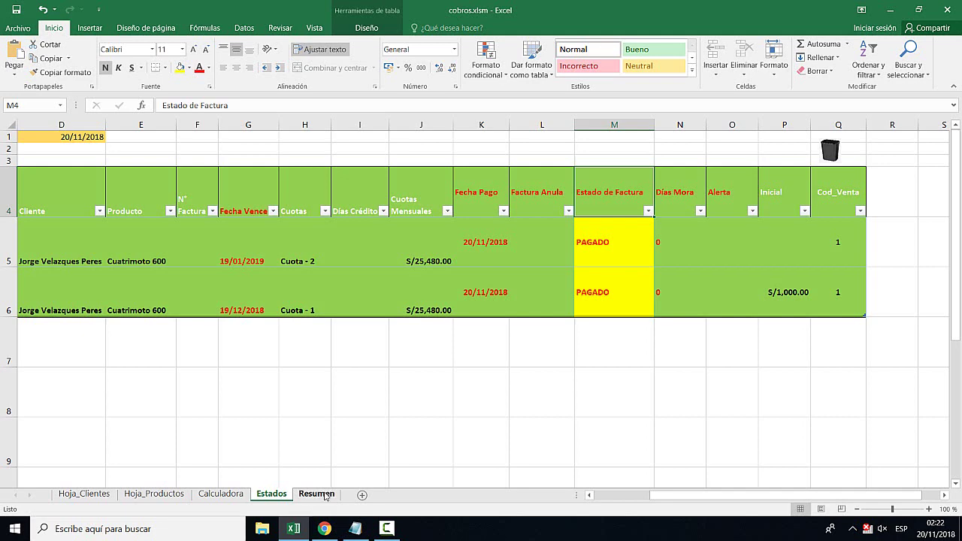
left_click(316, 493)
left_click(356, 528)
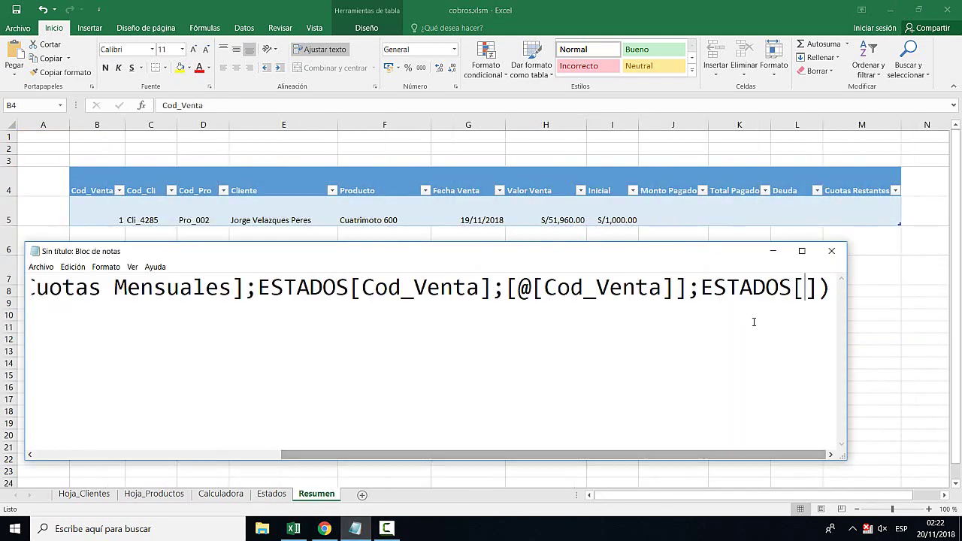
Step: Complete the draft with ESTADOS[ESTADO DE FACTURA] and the criterion "PAGADO", closing the formula
type("ESTA")
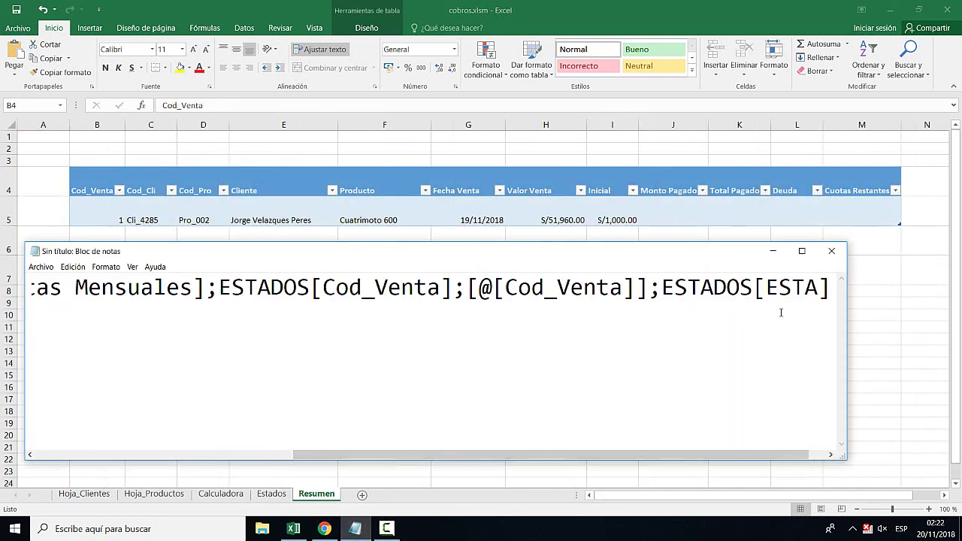
type("DO DE FAC")
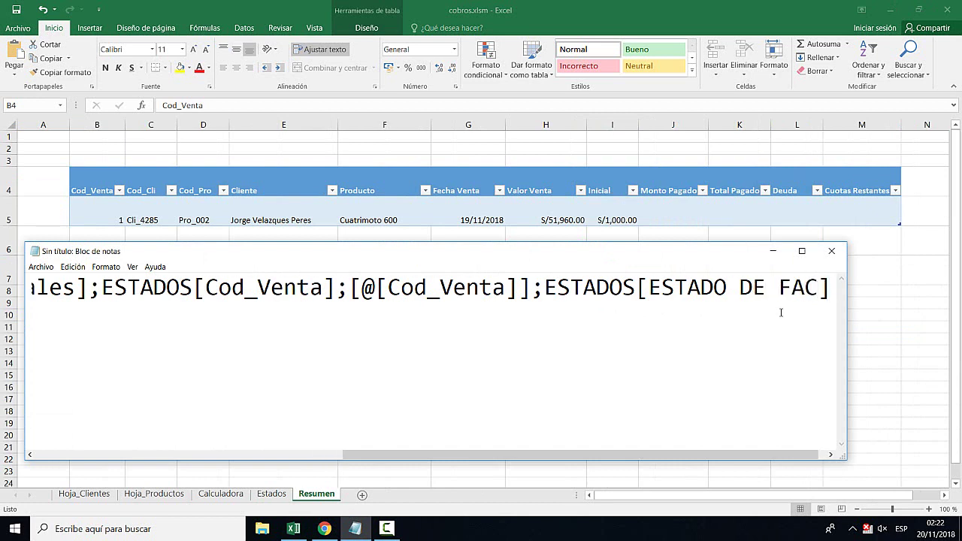
type("TURA")
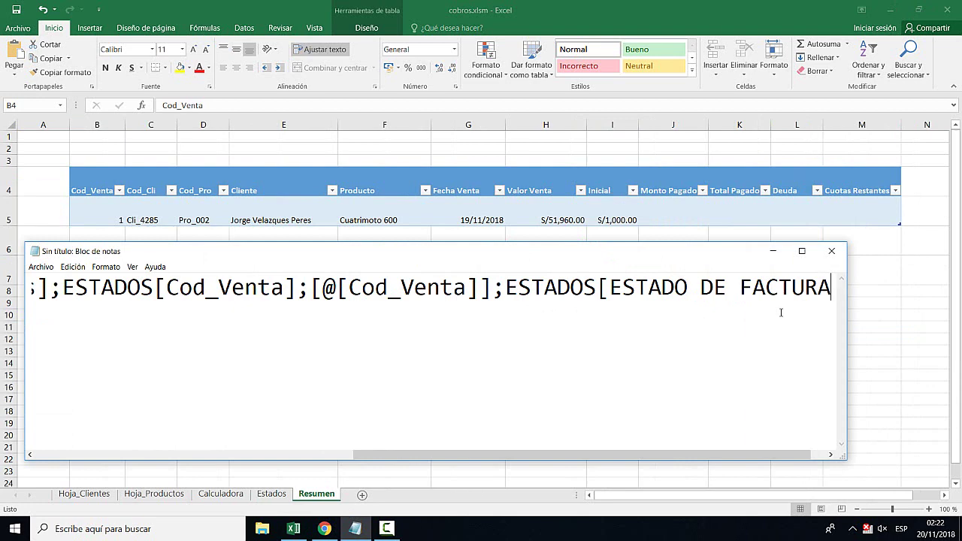
type("])")
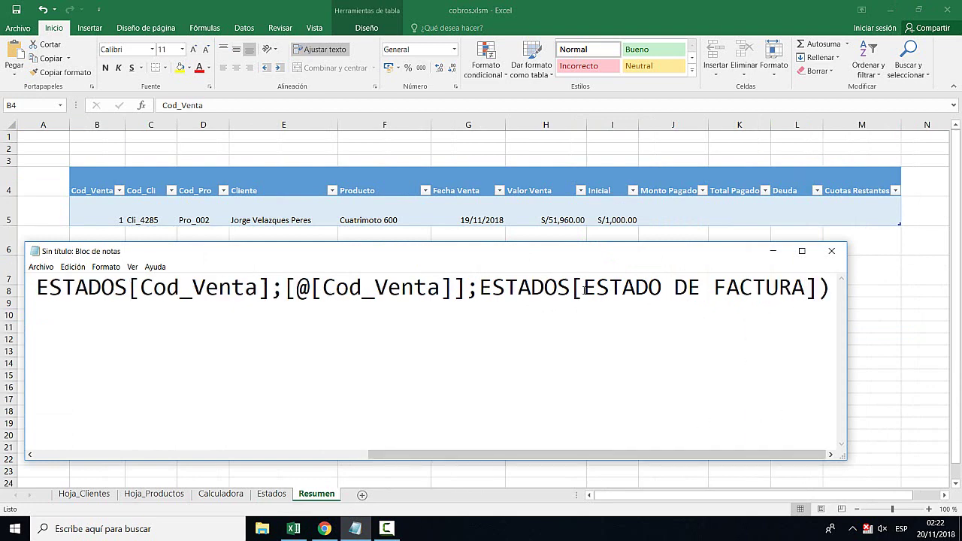
left_click_drag(584, 287, 806, 287)
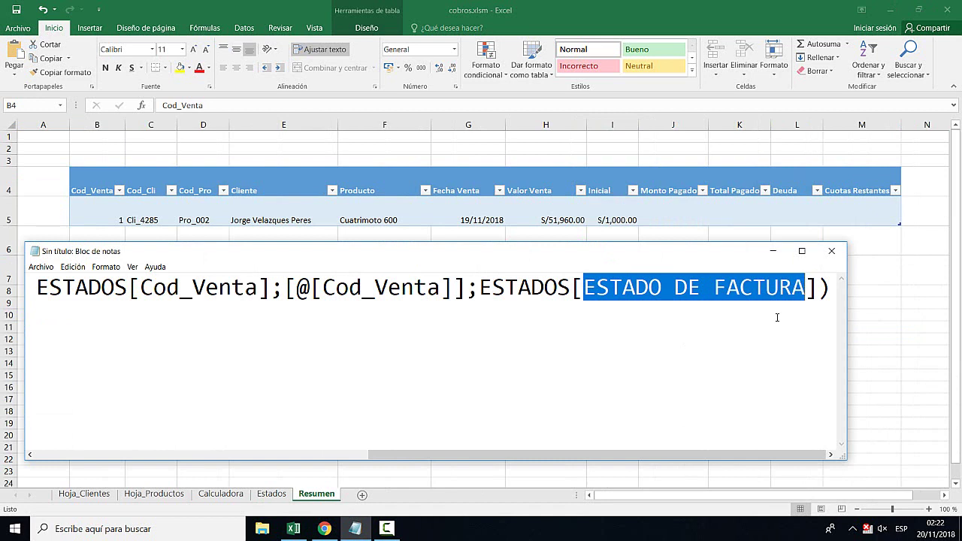
left_click(817, 297)
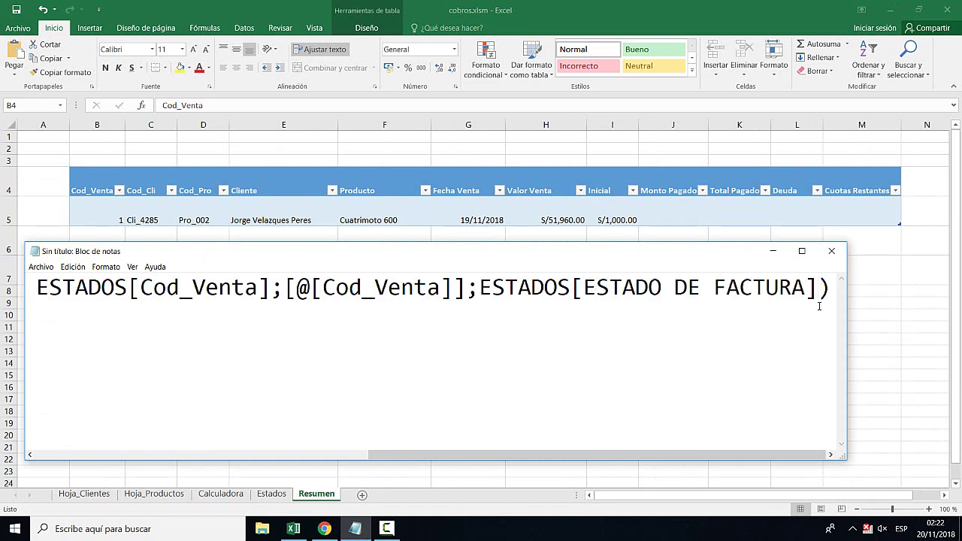
type(";\"\"")
key("Left")
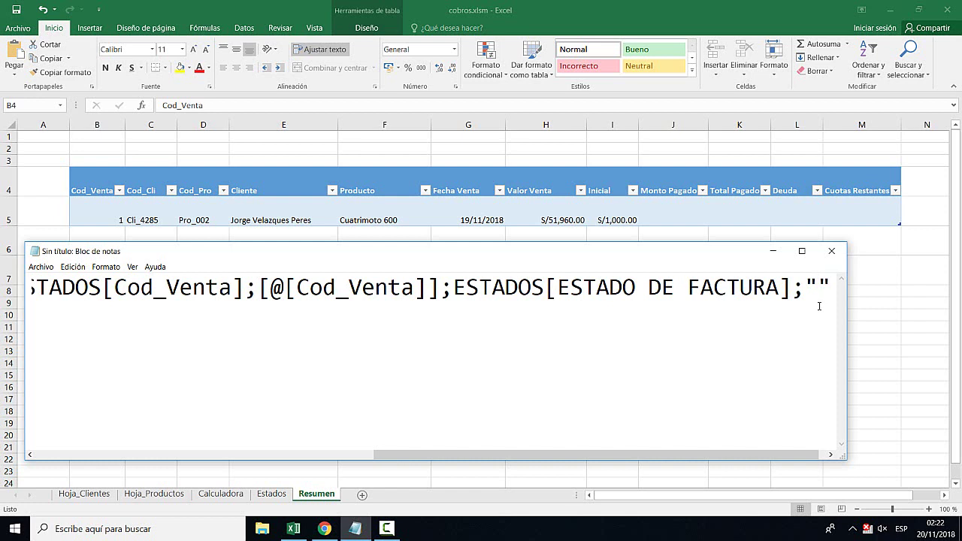
type("PAGADO")
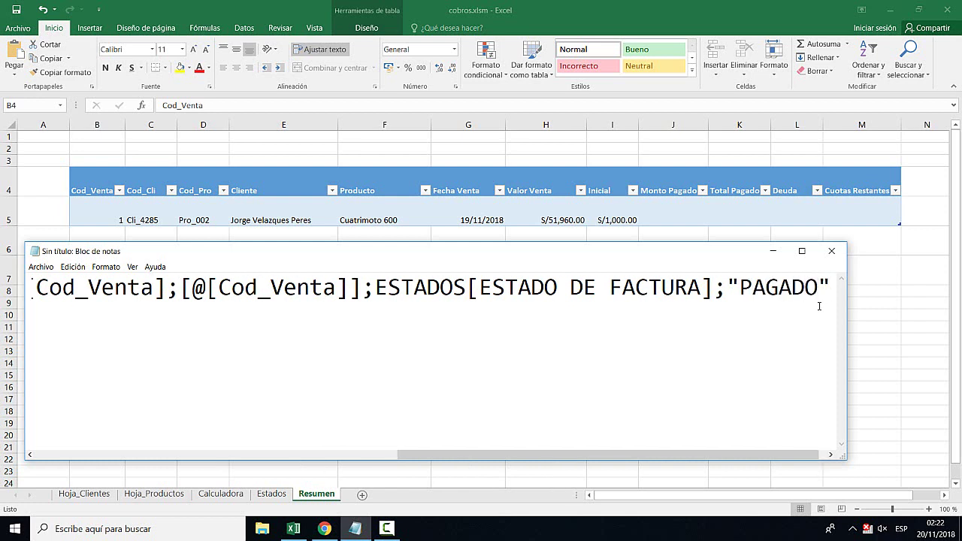
Step: Shrink the Notepad formula text to a smaller font size via Formato > Fuente
key("ctrl+a")
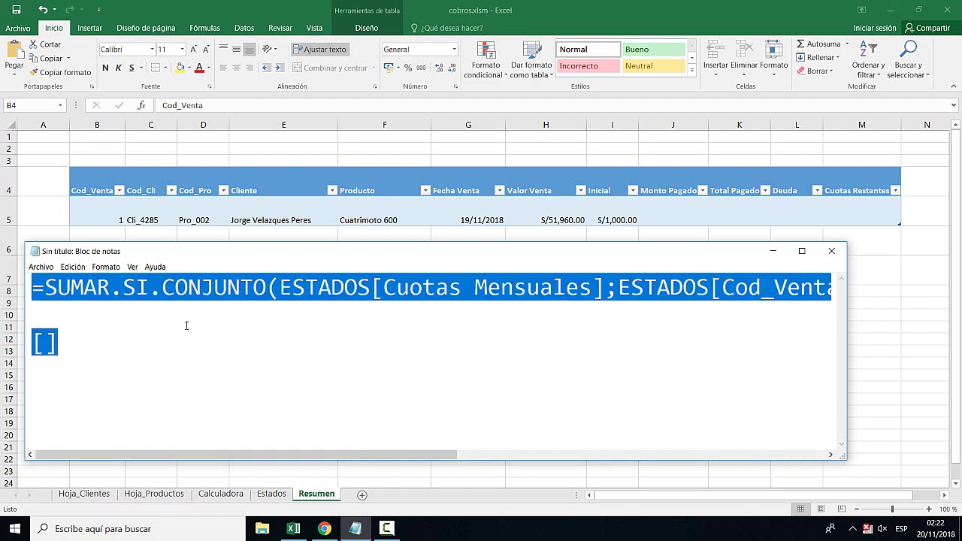
left_click(78, 353)
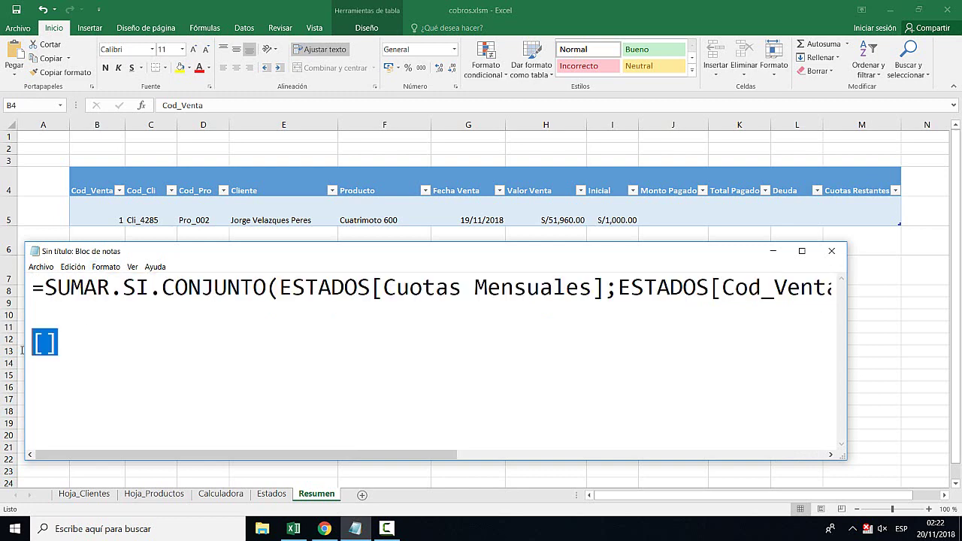
left_click(106, 267)
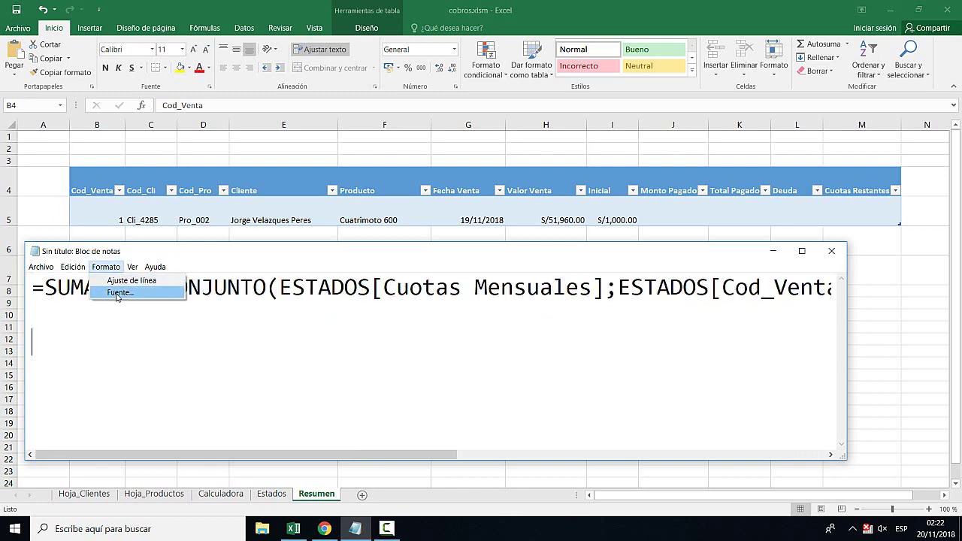
left_click(114, 294)
left_click(249, 257)
scroll(253, 319, "up", 3)
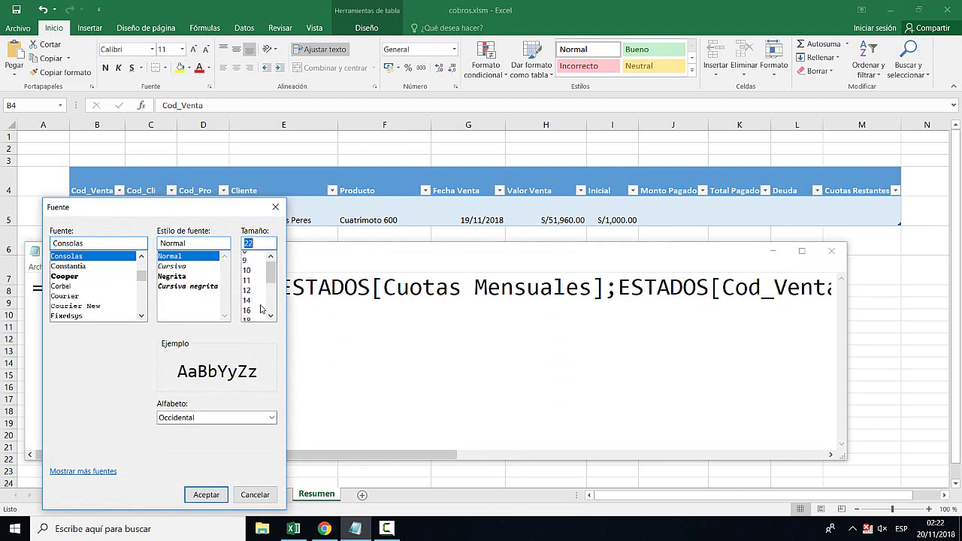
left_click(256, 295)
left_click(206, 494)
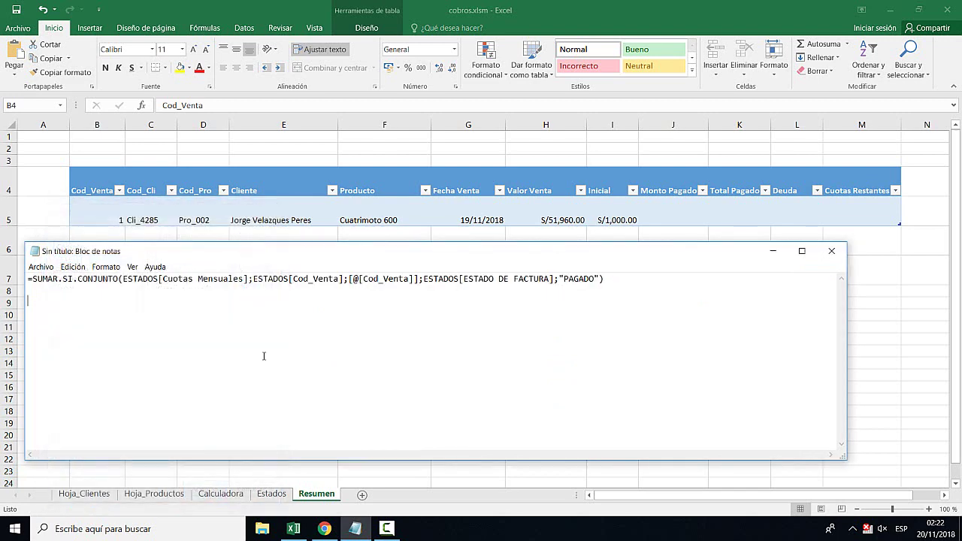
Step: Enlarge the Notepad font to size 20, widen the window and select the formula line
left_click_drag(133, 252, 265, 299)
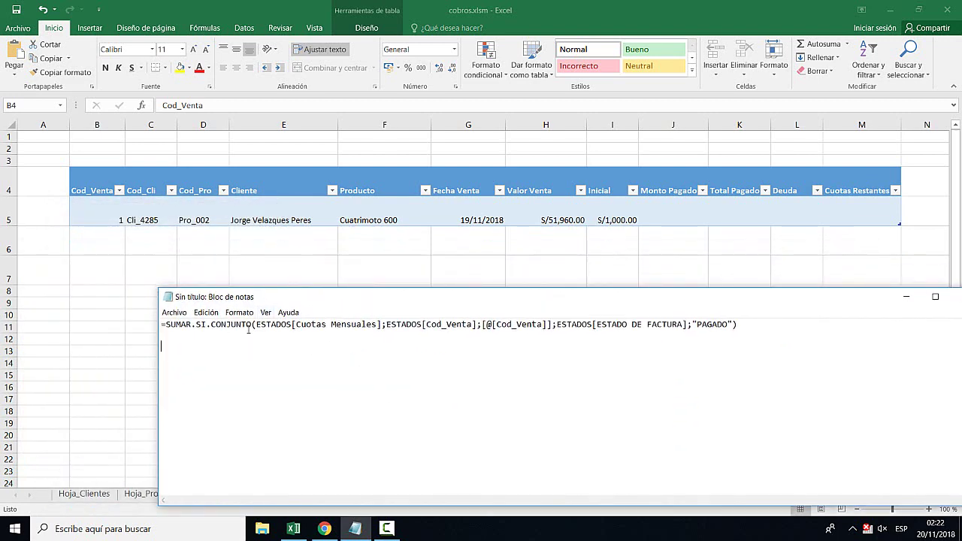
left_click_drag(805, 326, 36, 328)
left_click(238, 312)
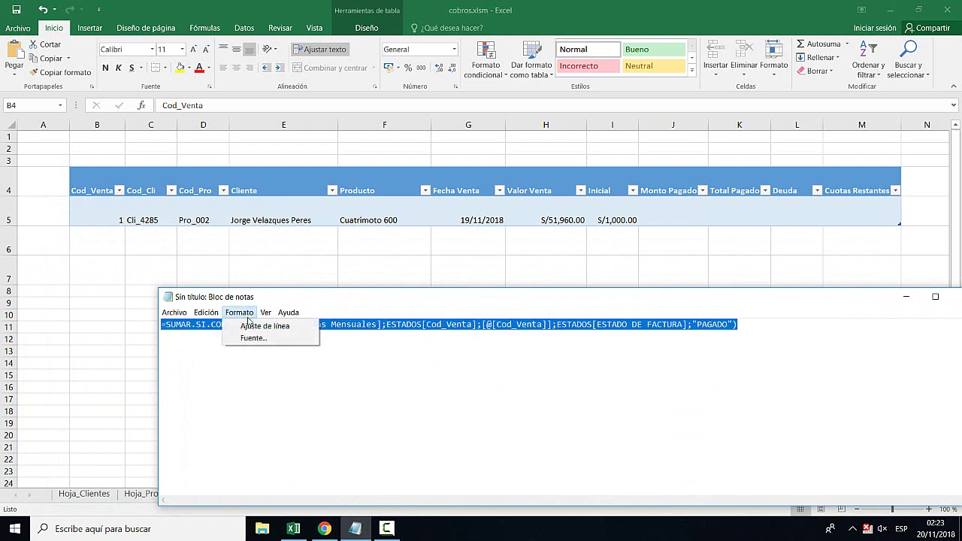
left_click(254, 339)
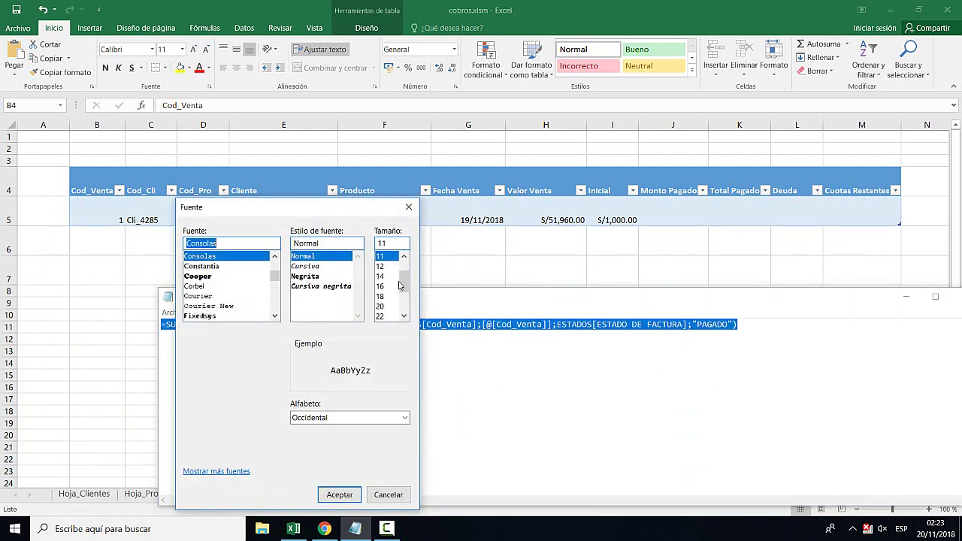
left_click(381, 306)
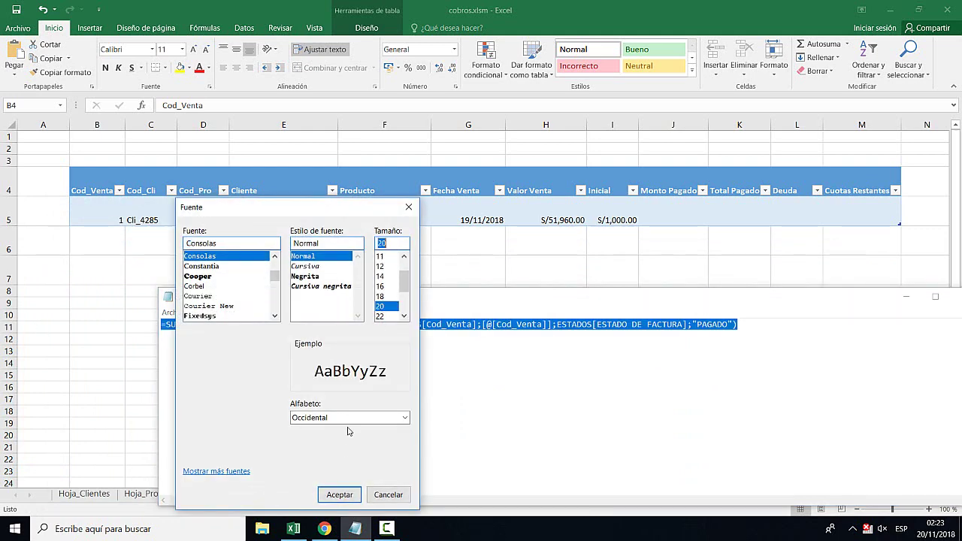
left_click(341, 494)
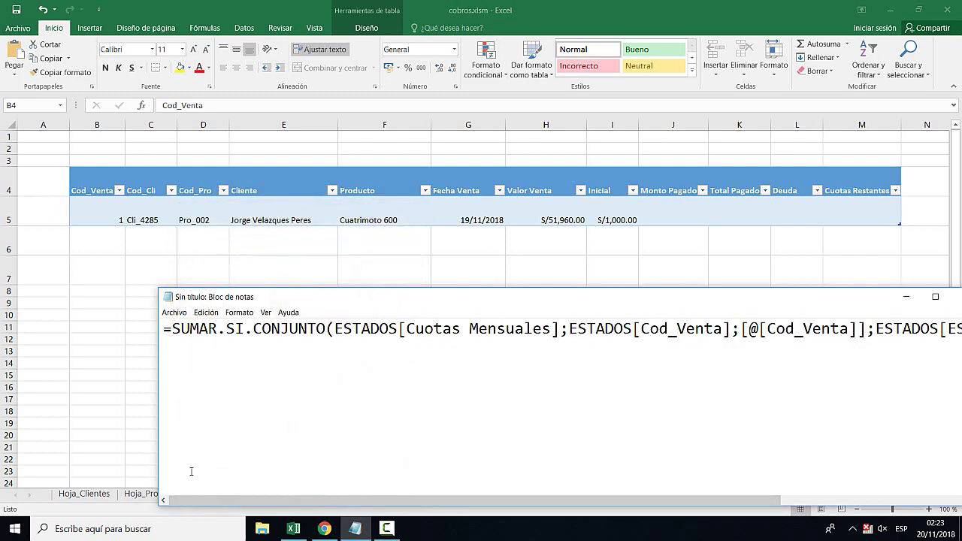
left_click_drag(155, 439, 14, 431)
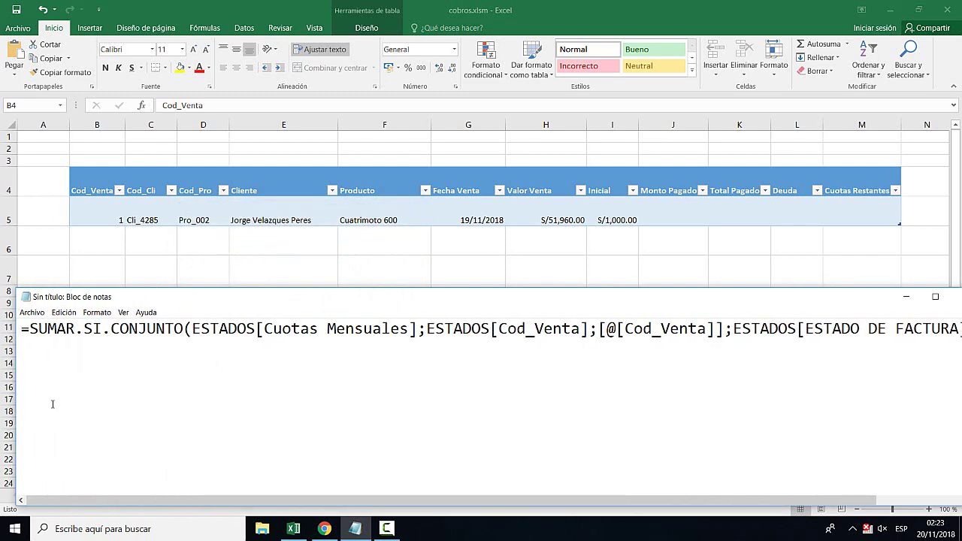
left_click_drag(21, 328, 958, 328)
key("ctrl+c")
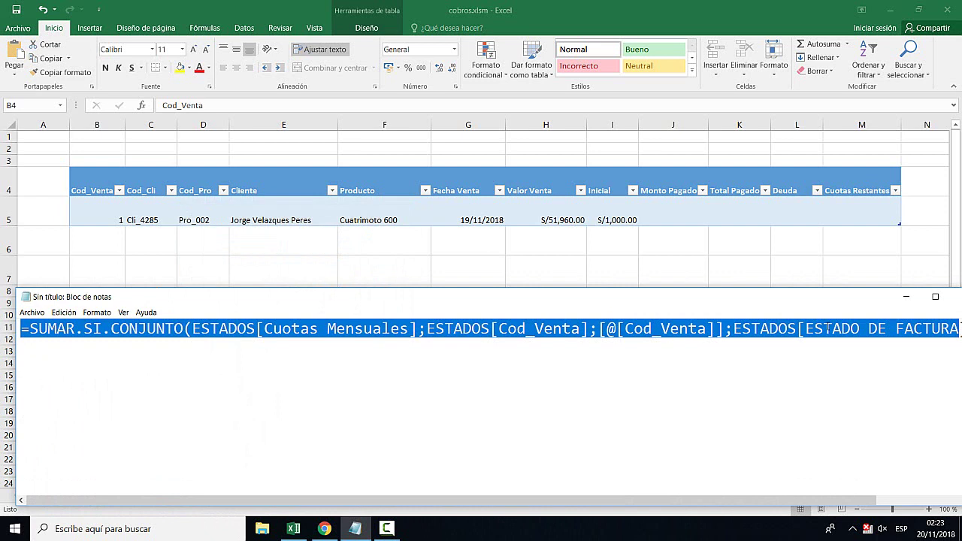
Step: Paste the copied formula into Excel cell J5, then cancel the entry
left_click(680, 212)
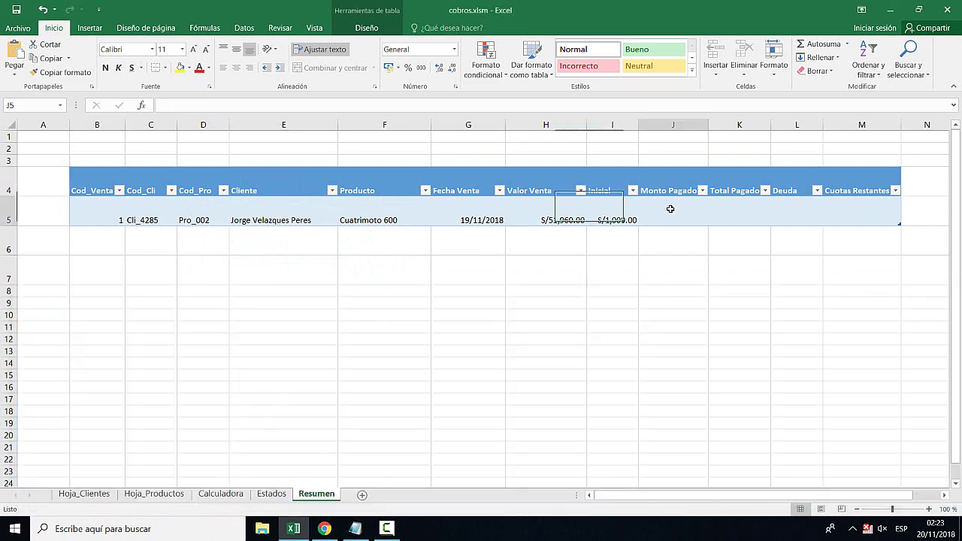
left_click(266, 109)
key("ctrl+v")
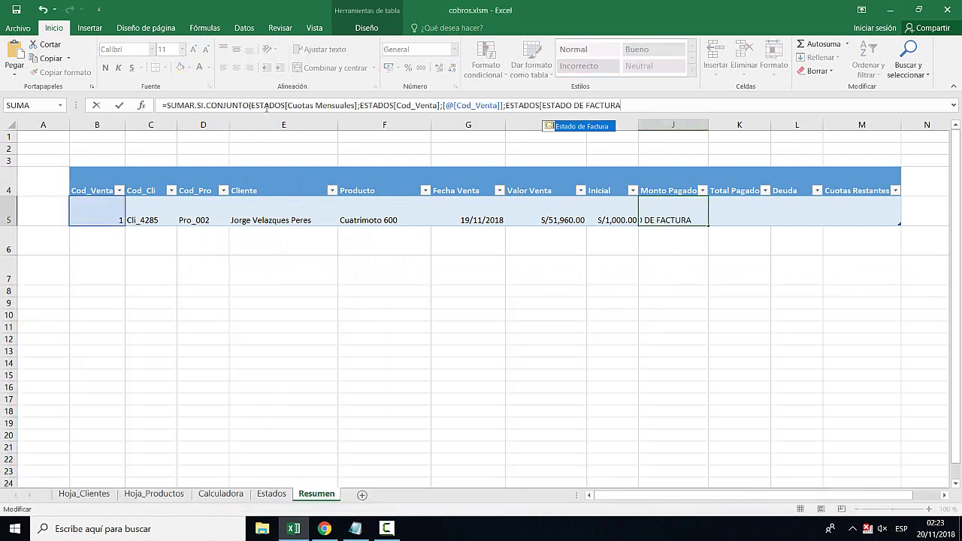
key("Escape")
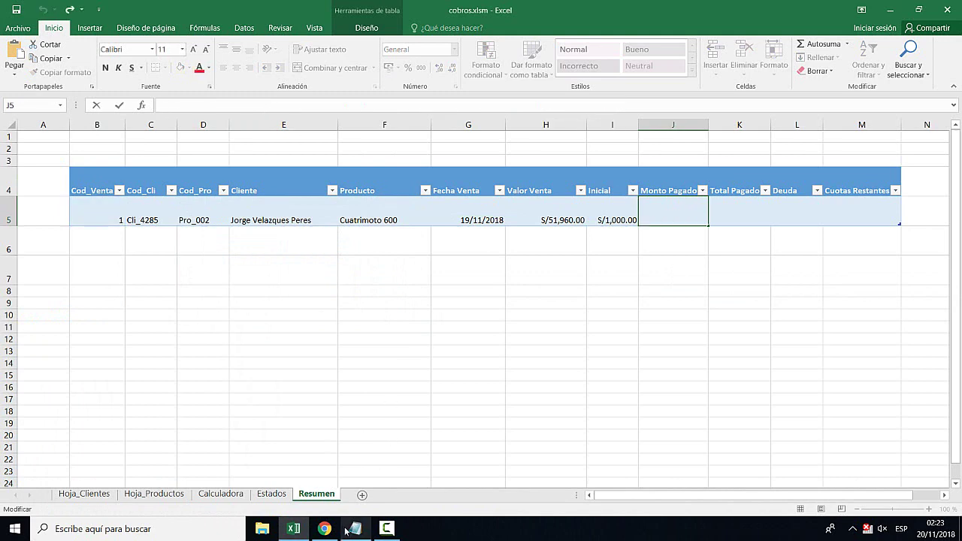
Step: Set the Notepad font to size 12, select the whole formula line and return to Excel's J5
left_click(354, 528)
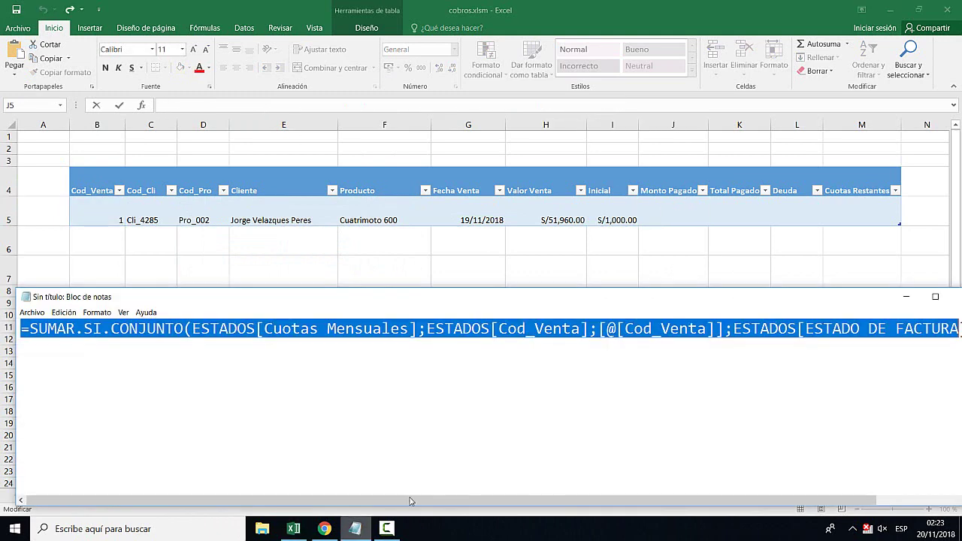
left_click(97, 312)
left_click(113, 338)
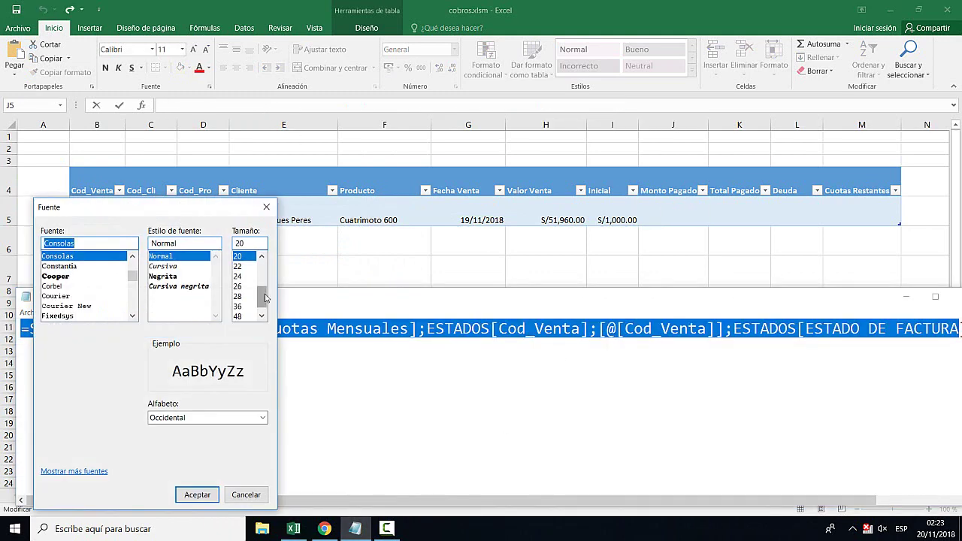
left_click(238, 286)
left_click(197, 494)
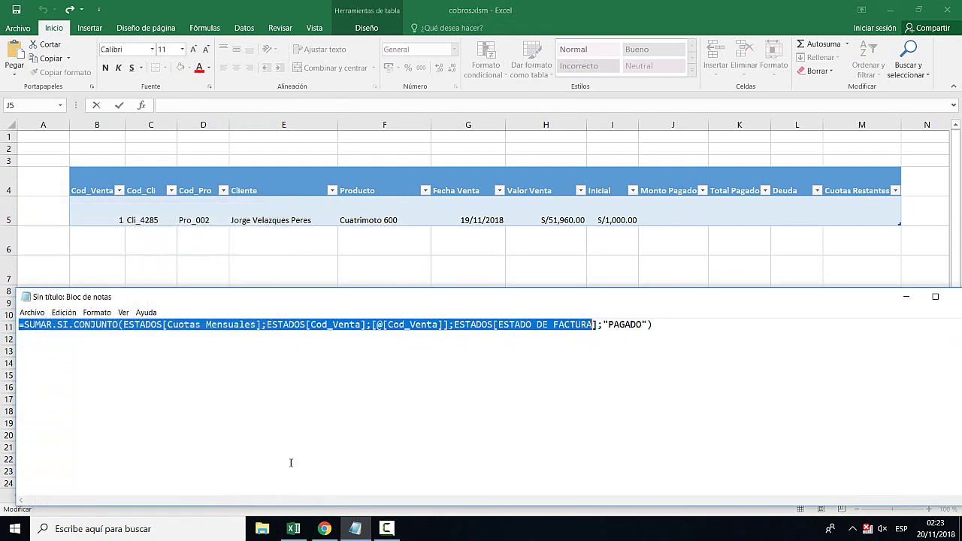
left_click(671, 330)
left_click_drag(3, 338, 11, 324)
key("ctrl+c")
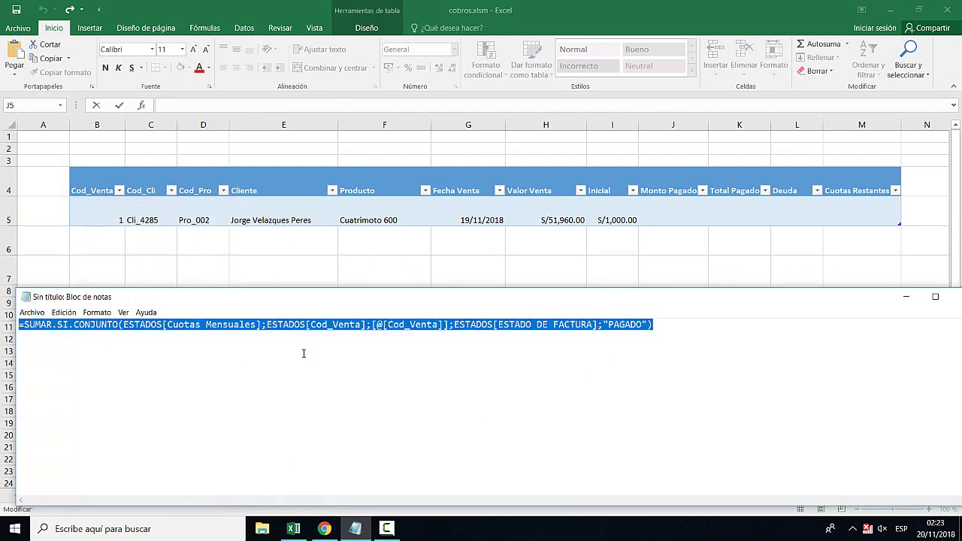
left_click(676, 219)
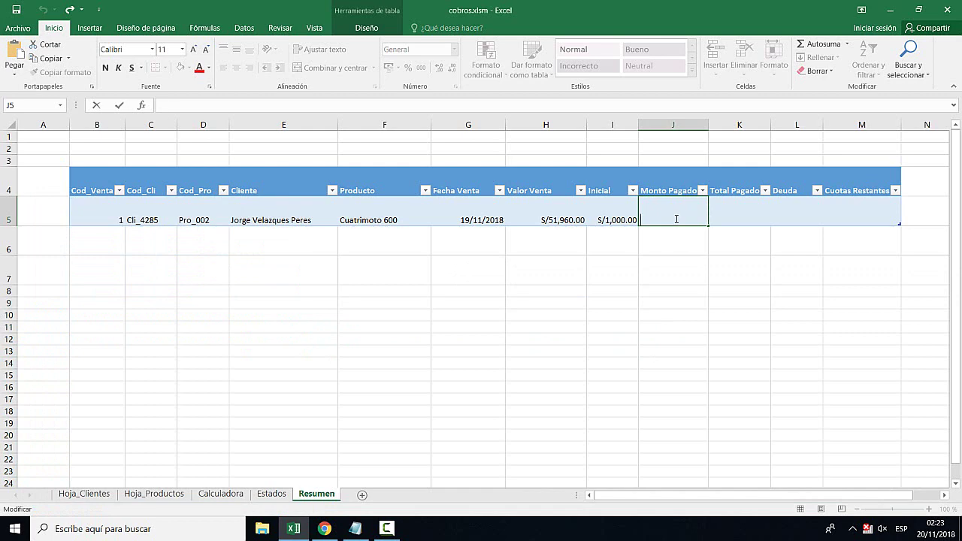
Step: Paste the SUMAR.SI.CONJUNTO formula into Resumen J5 and commit it
key("ctrl+v")
key("Return")
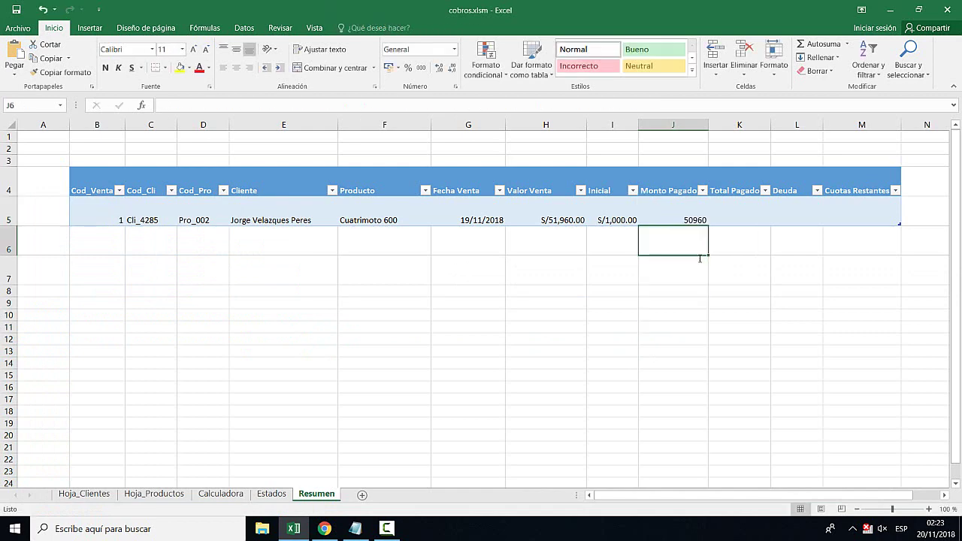
left_click(690, 219)
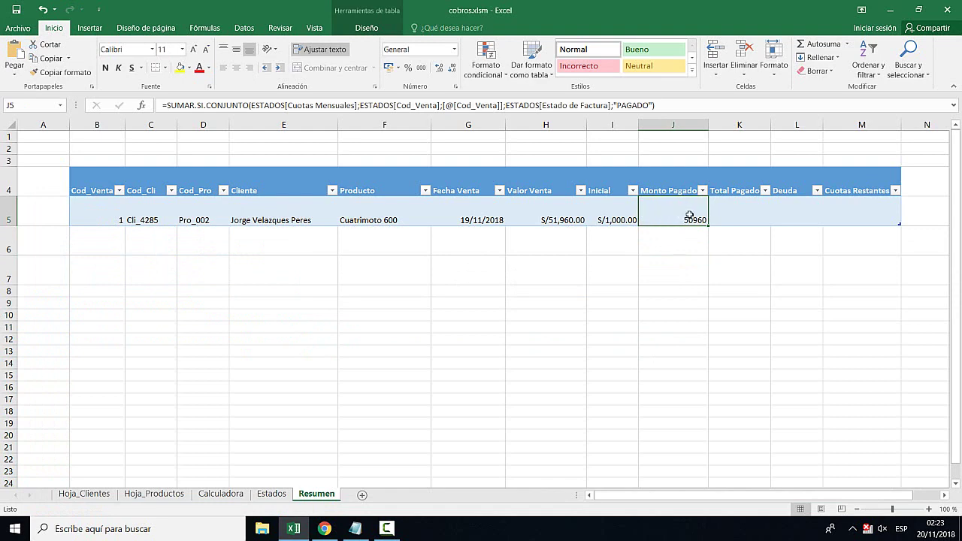
Step: Delete the Estados payment date in K5 and check the J5 total on Resumen
left_click(272, 493)
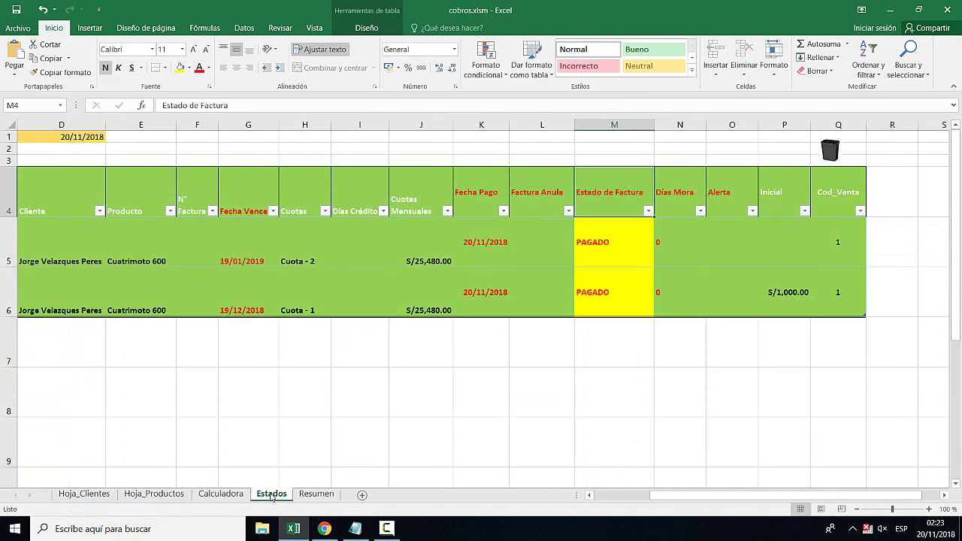
left_click(478, 418)
left_click(574, 281)
left_click(503, 253)
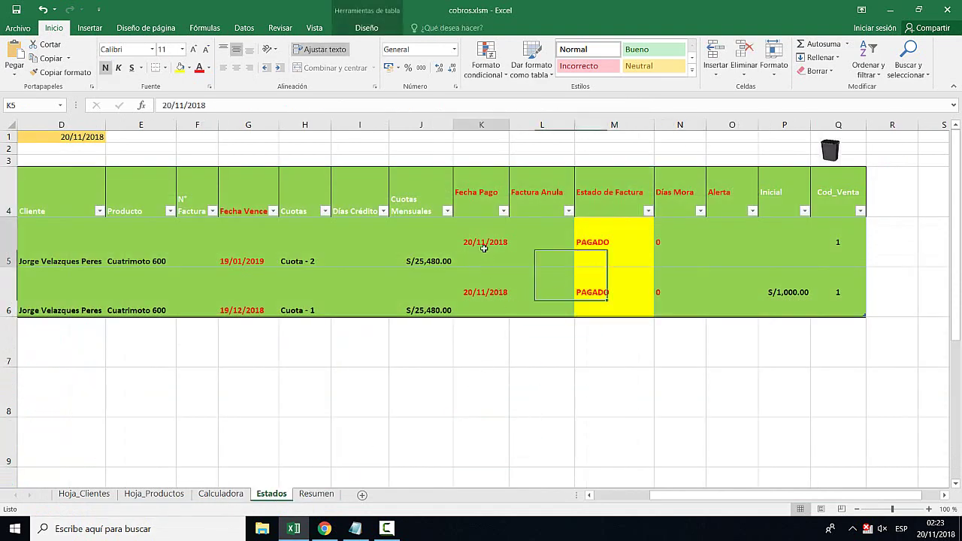
key("Delete")
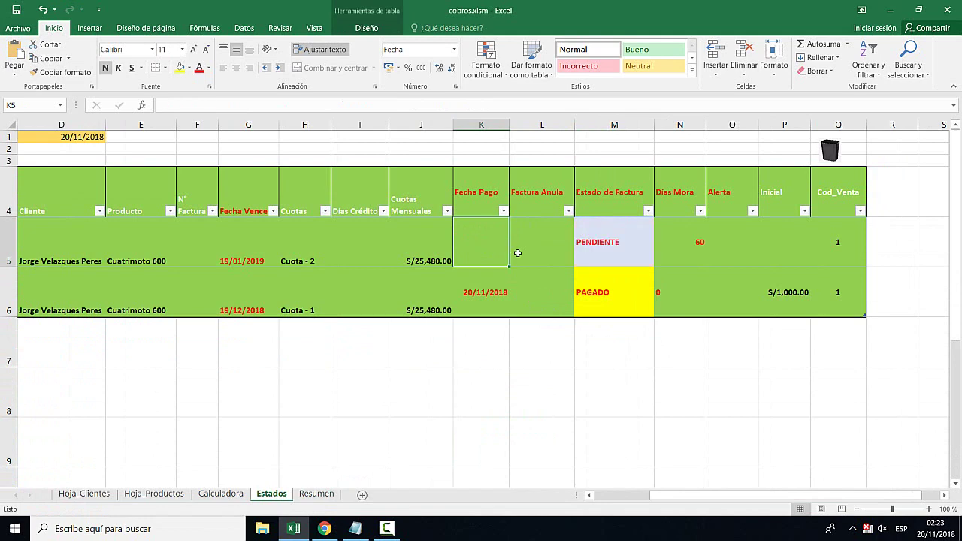
left_click(316, 493)
left_click(698, 265)
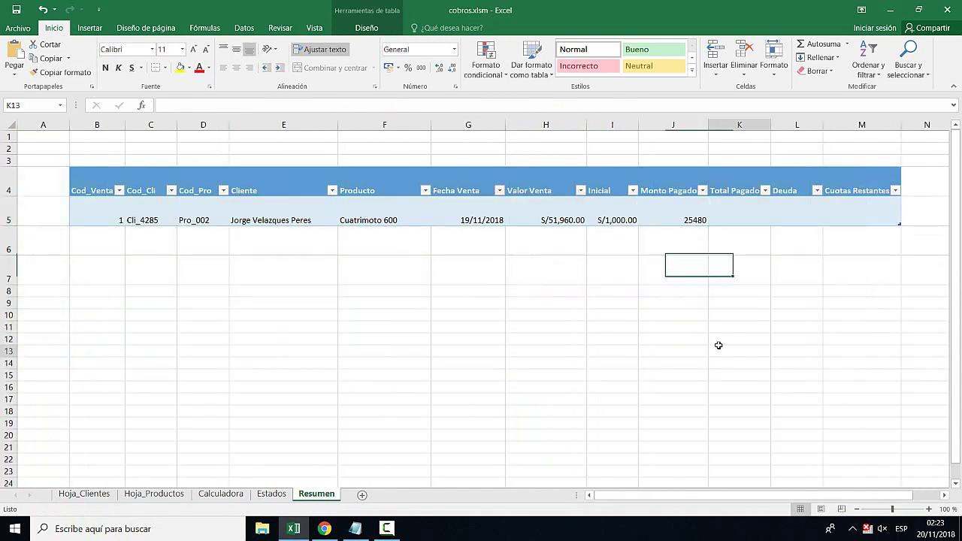
left_click(692, 215)
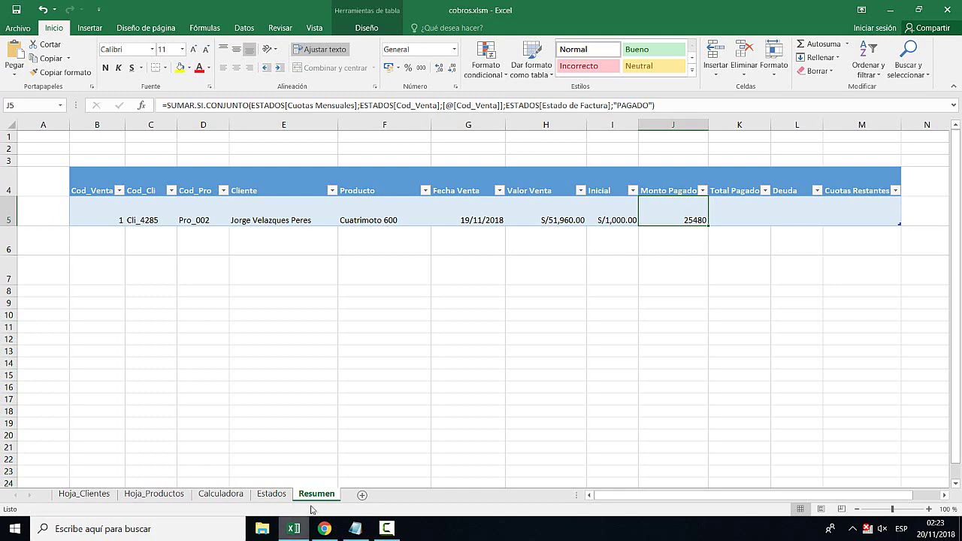
Step: Delete the Estados payment date in K6 and return to Resumen's totals
left_click(272, 494)
left_click(631, 290)
left_click(503, 292)
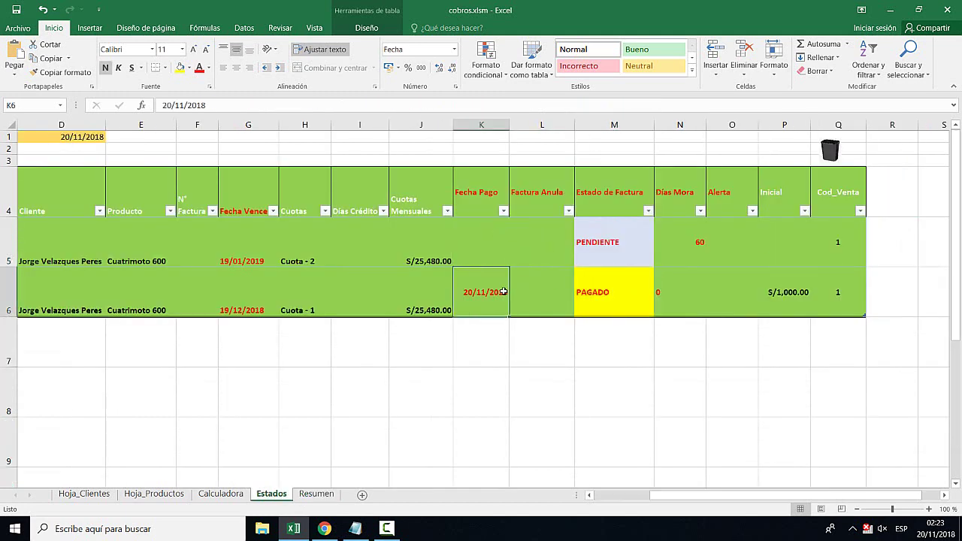
key("Delete")
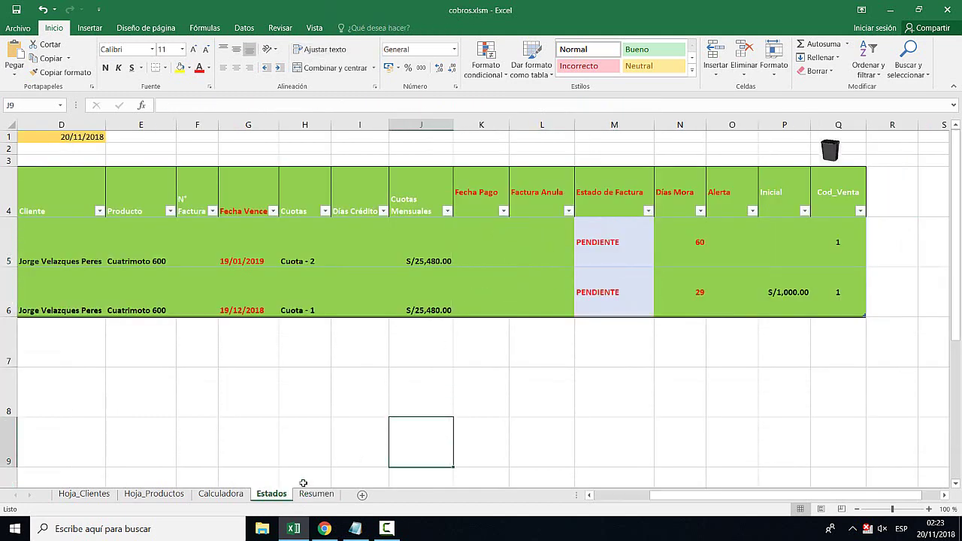
left_click(317, 494)
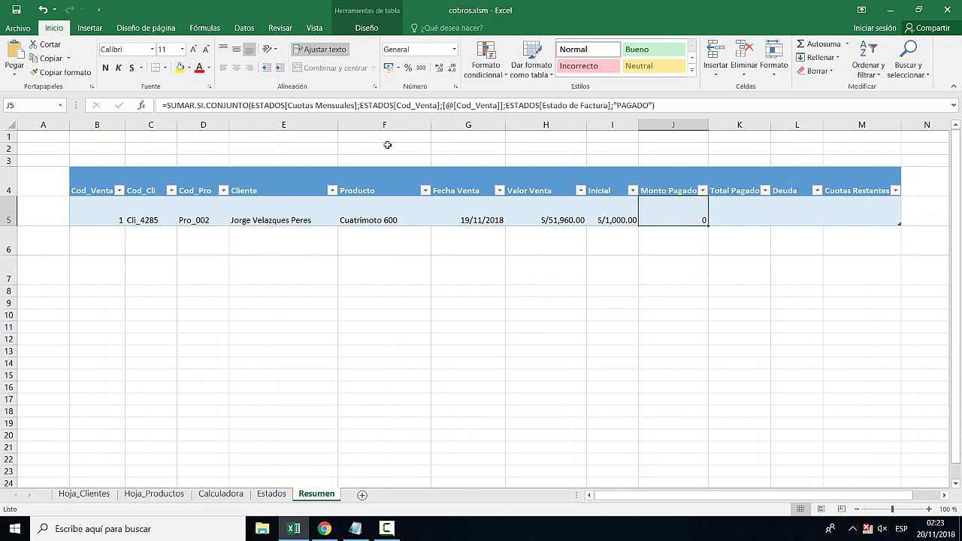
left_click(223, 104)
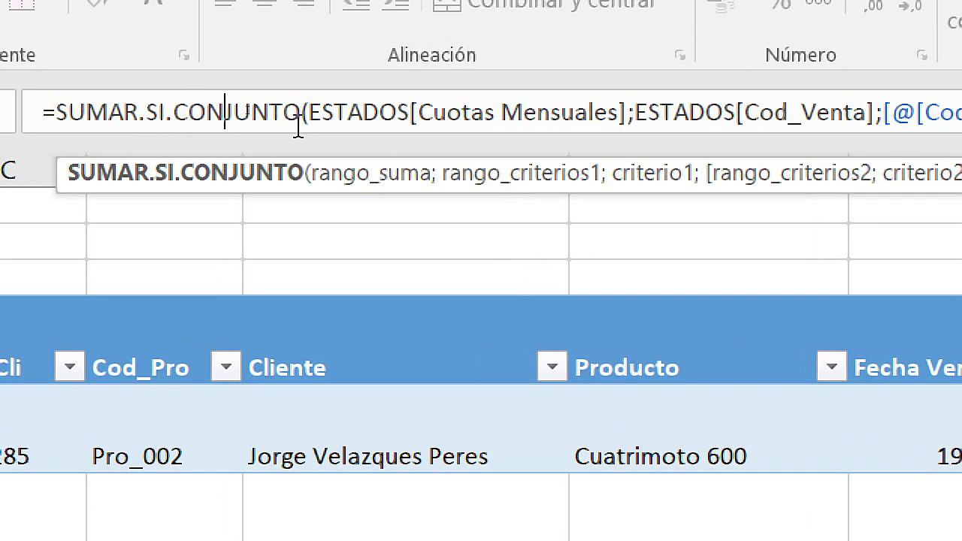
left_click(500, 113)
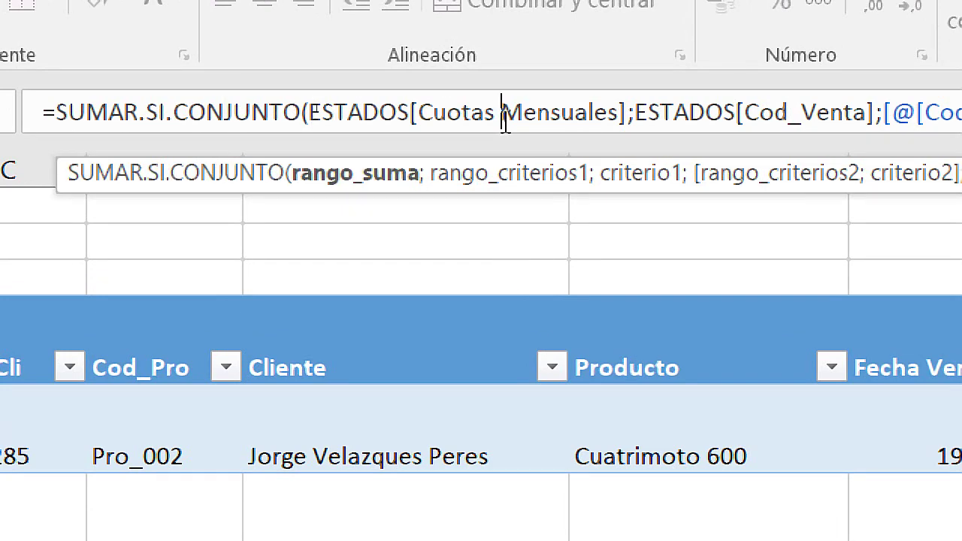
key("ctrl+Return")
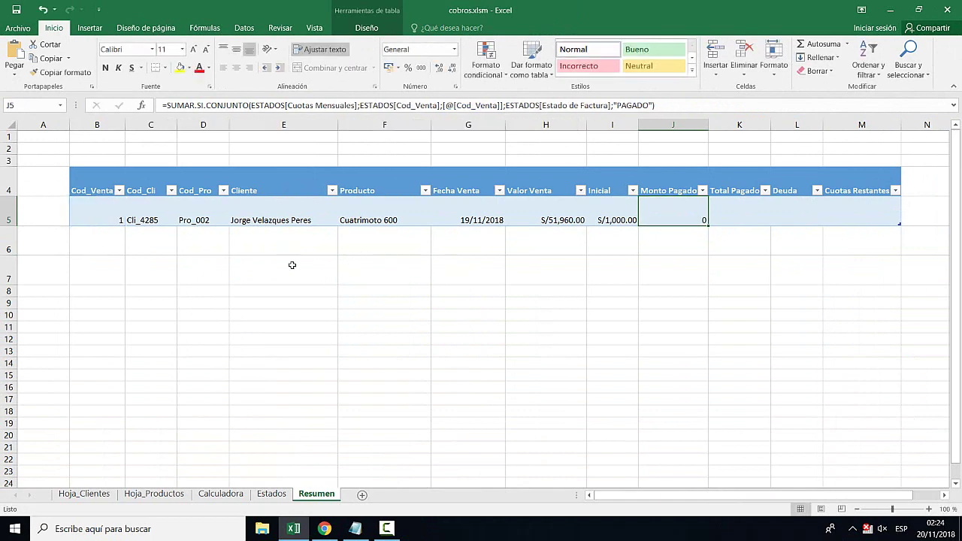
left_click(279, 105)
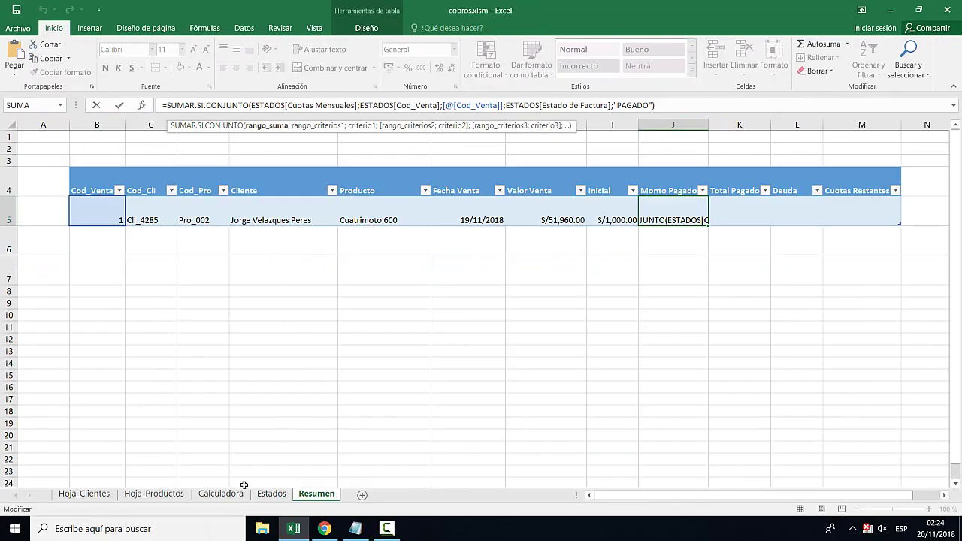
left_click(231, 495)
left_click(256, 496)
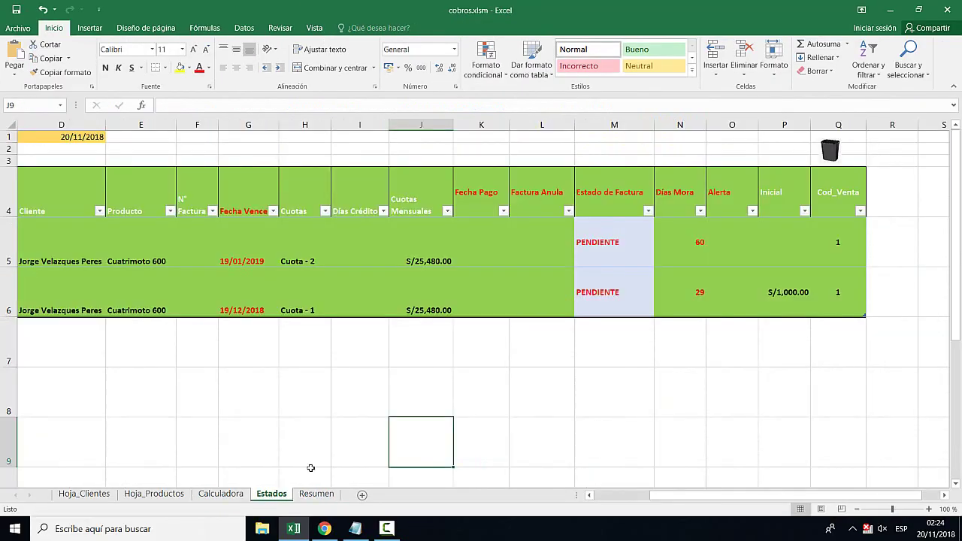
left_click(428, 259)
left_click(423, 125)
left_click(417, 226)
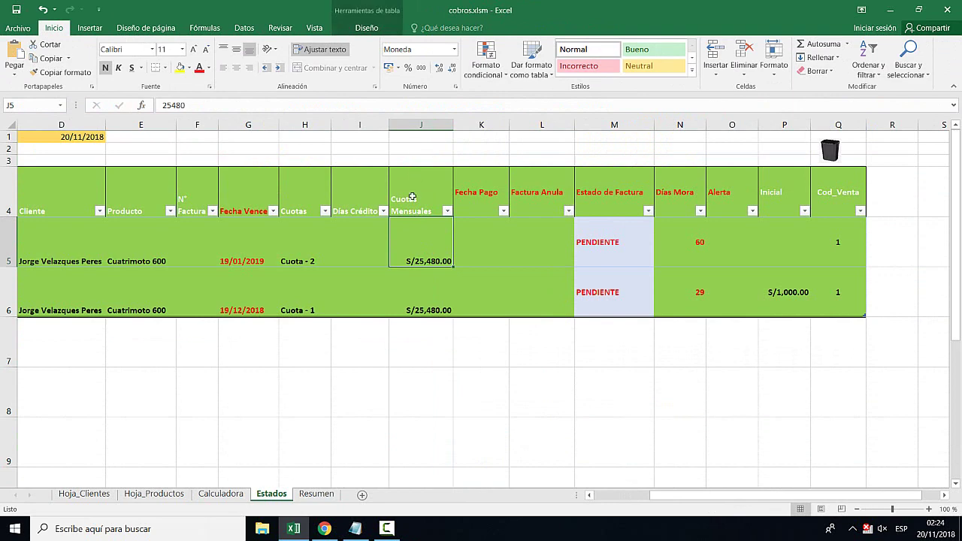
left_click(414, 124)
left_click_drag(419, 242, 424, 426)
left_click(314, 494)
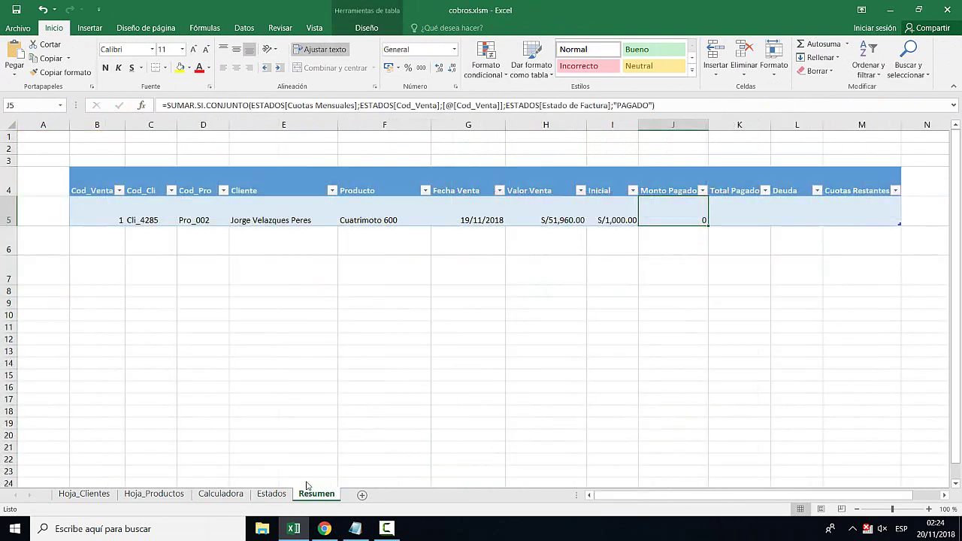
left_click(291, 105)
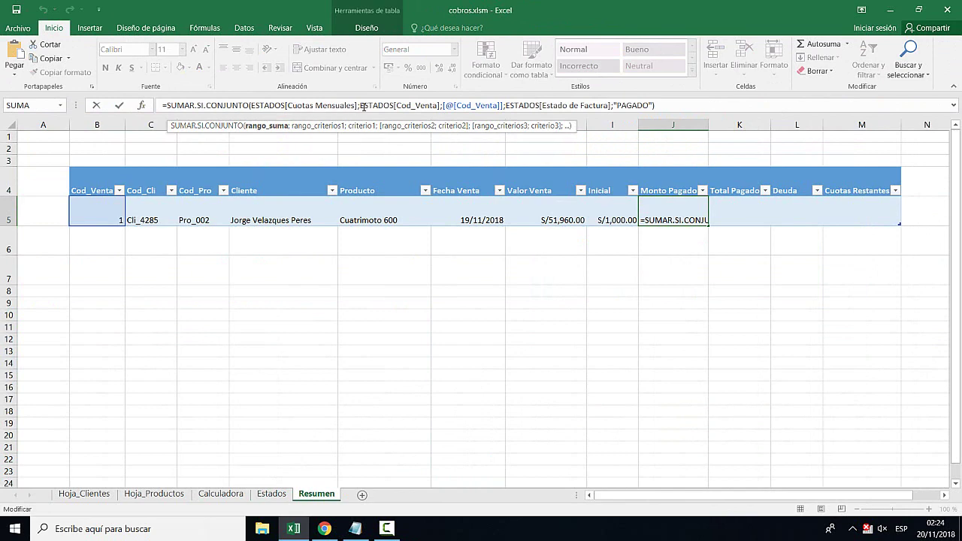
left_click(378, 106)
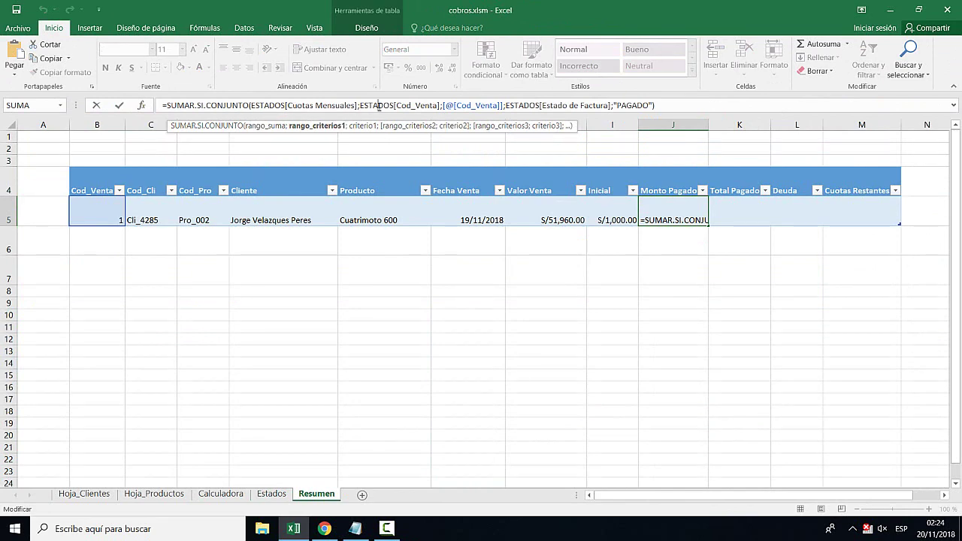
left_click(257, 341)
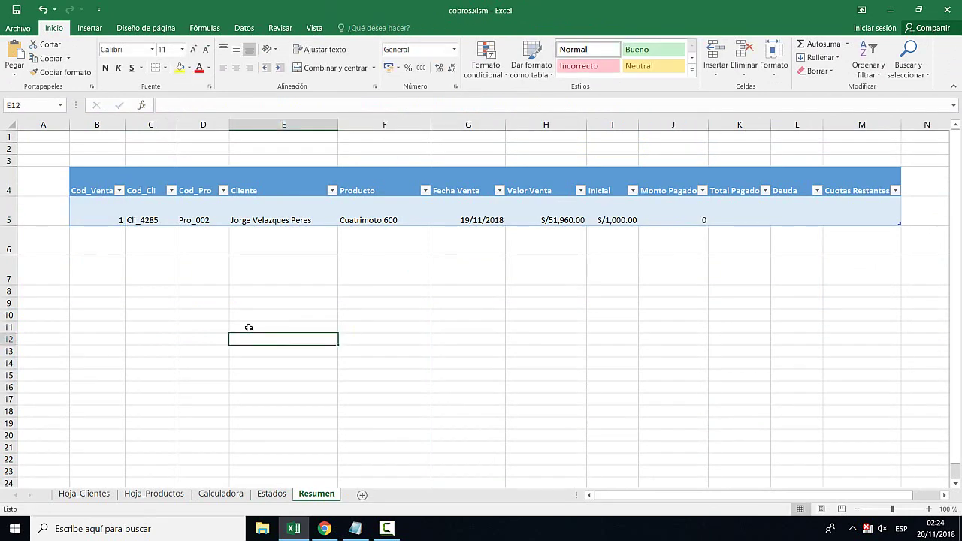
left_click(105, 204)
Step: Inspect the Estados Cod_Venta column Q and the Estado de Factura column M
key("super")
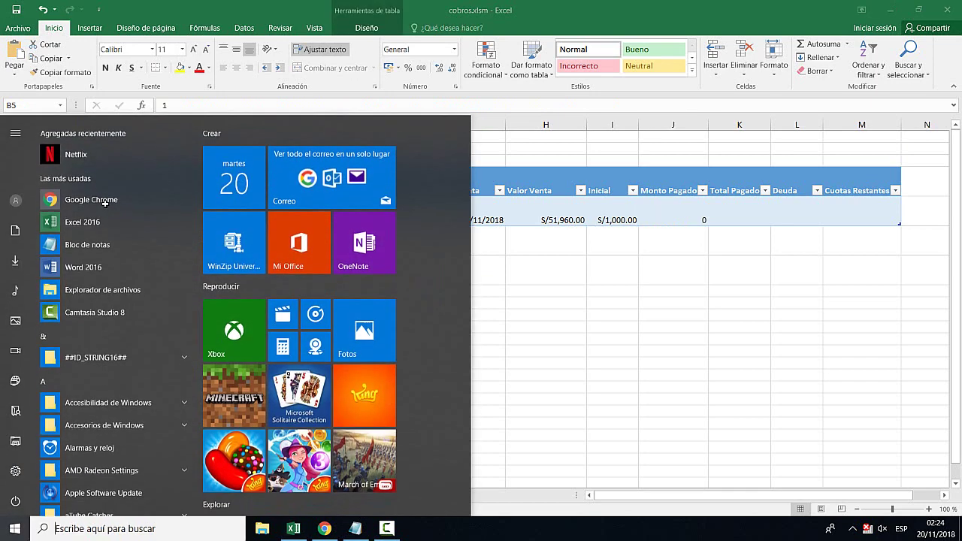
key("super")
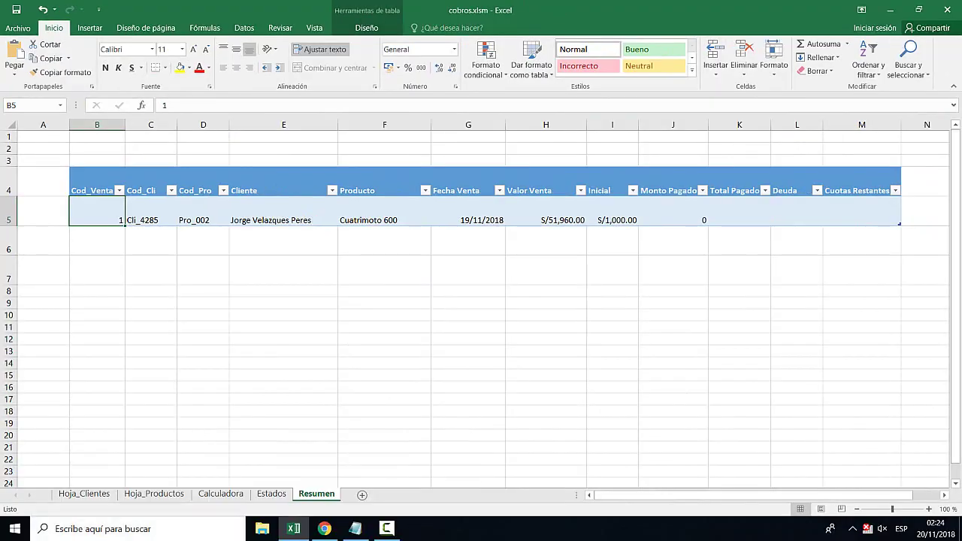
left_click(273, 495)
left_click(834, 241)
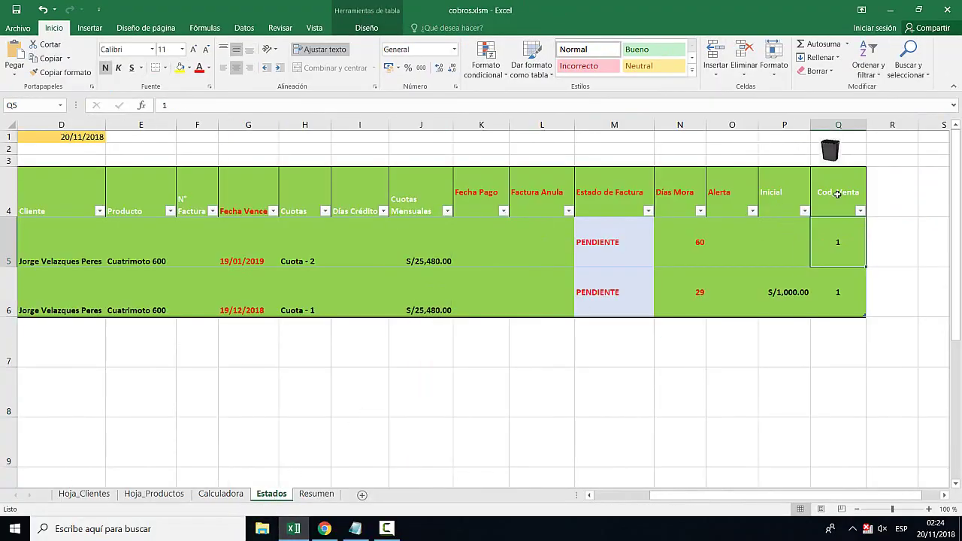
left_click(840, 126)
left_click(845, 252)
left_click(623, 402)
left_click(610, 244)
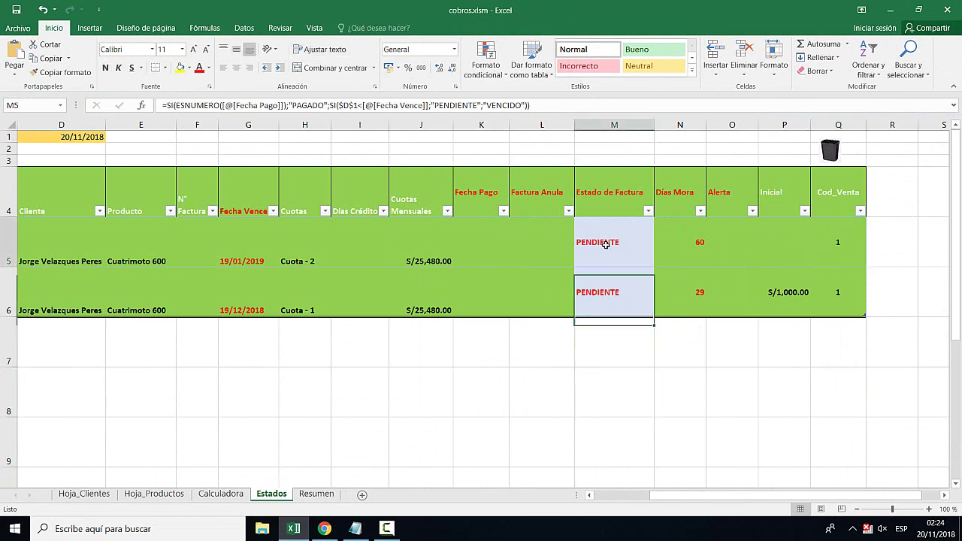
key("ctrl+space")
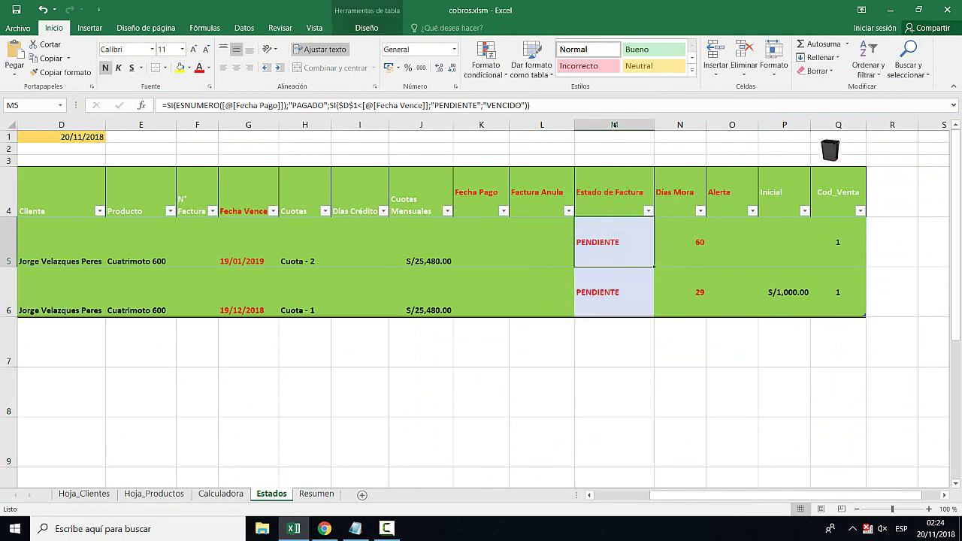
left_click(615, 125)
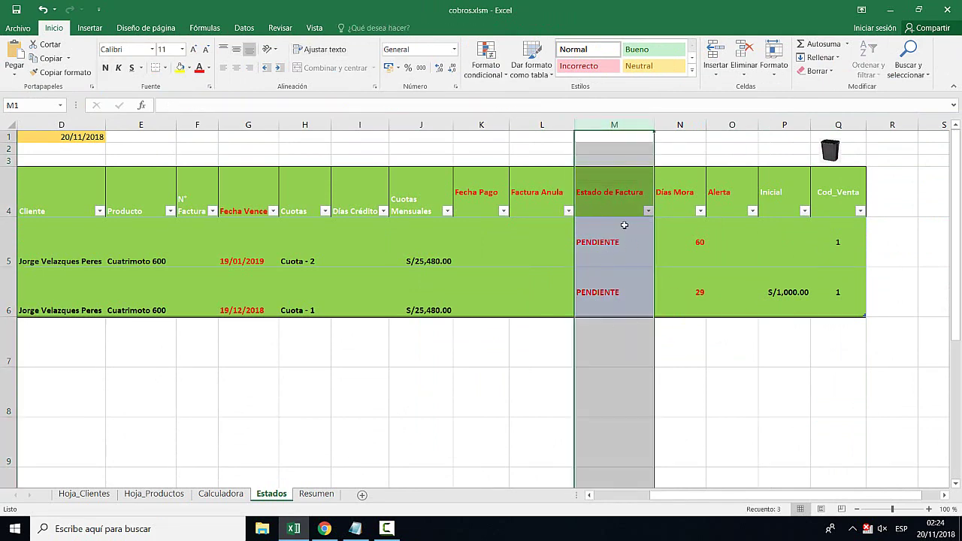
Step: Open Resumen J5's formula and highlight its Estado de Factura and "PAGADO" criterion
left_click(316, 494)
left_click(564, 300)
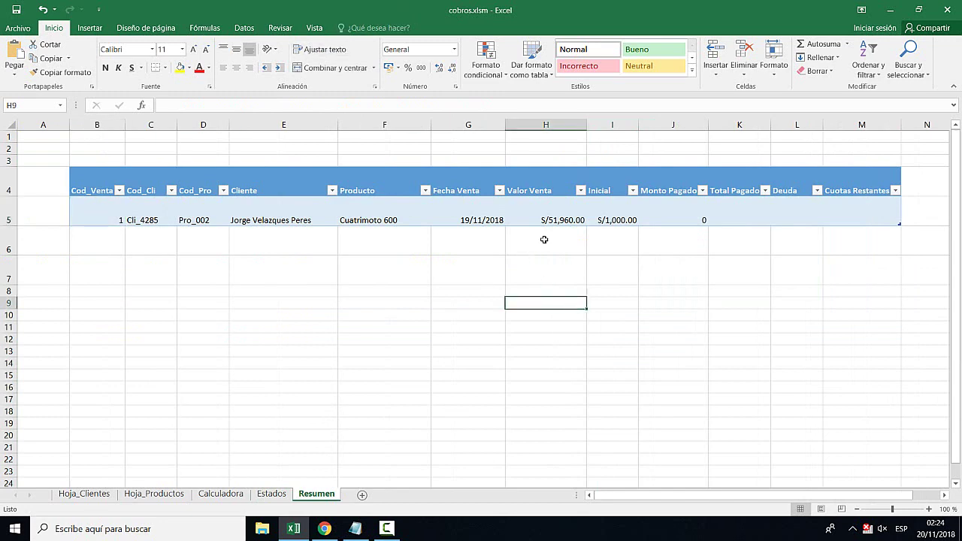
left_click(630, 219)
left_click(667, 217)
left_click(399, 106)
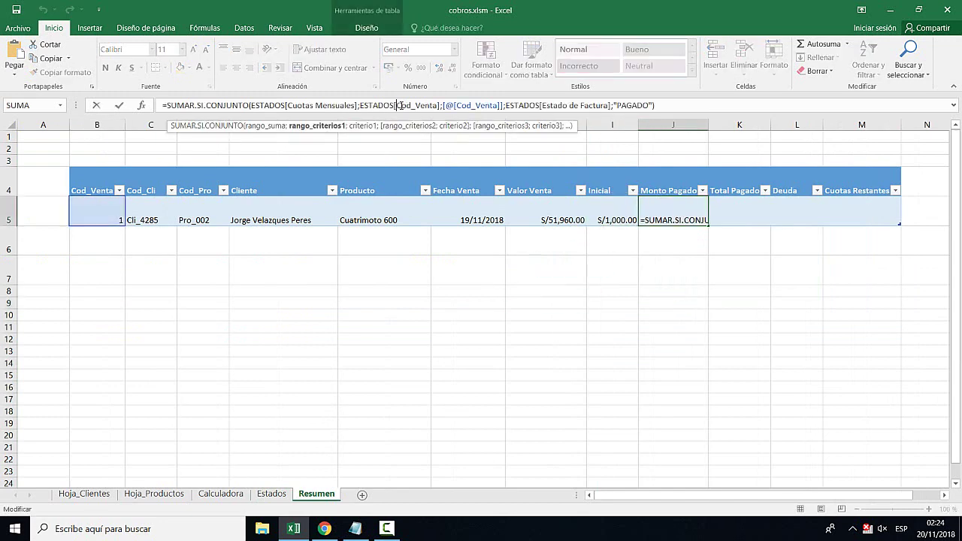
left_click(539, 105)
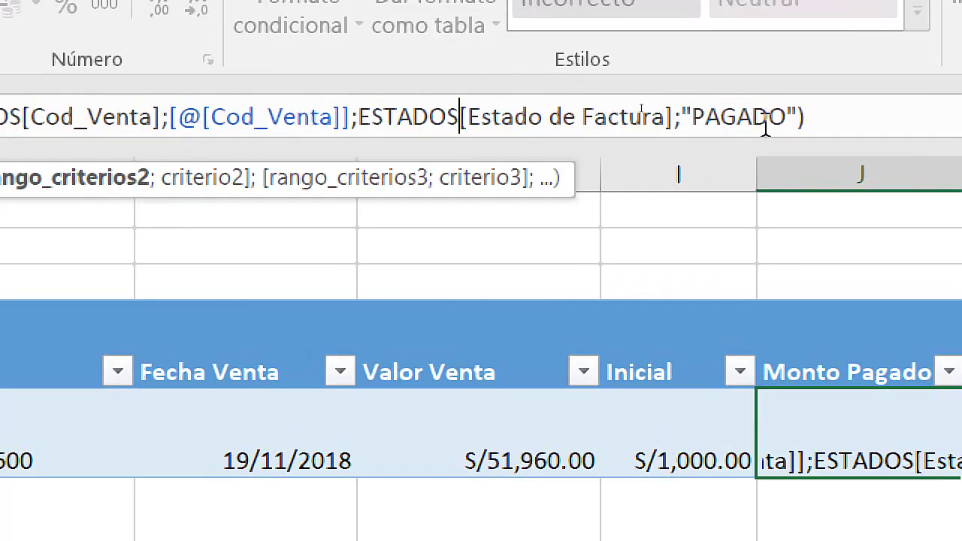
left_click(650, 106)
left_click_drag(793, 117, 440, 114)
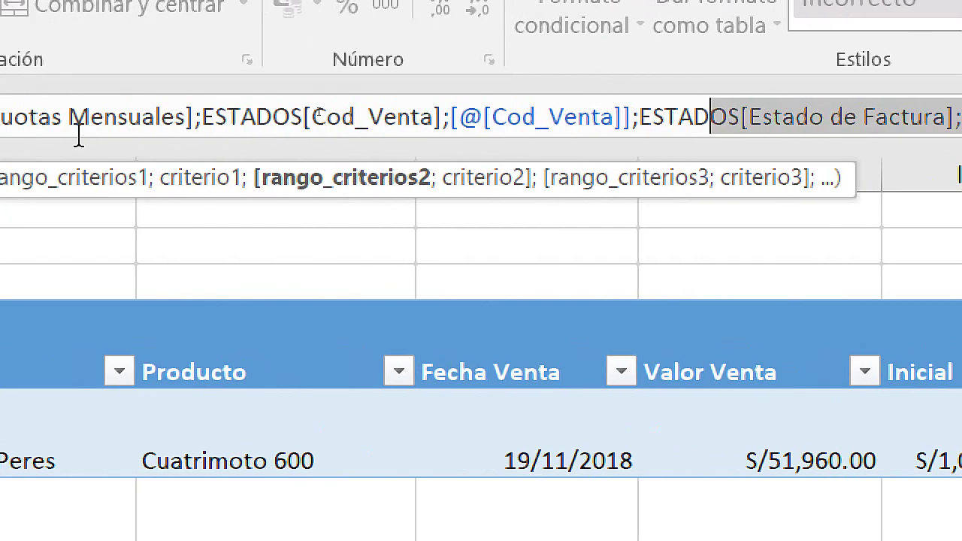
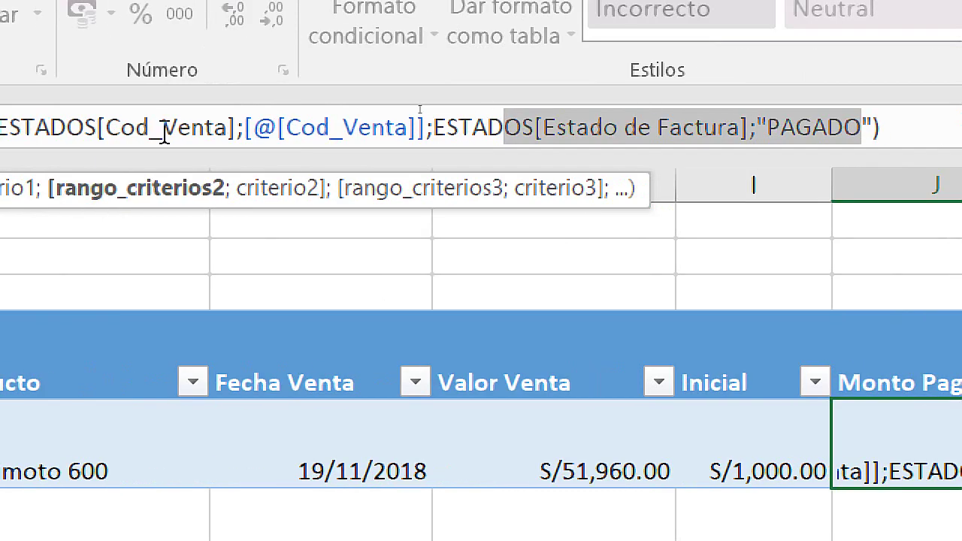
Step: Confirm the edited Monto Pagado formula, discarding the stray K7 reference
left_click(434, 129)
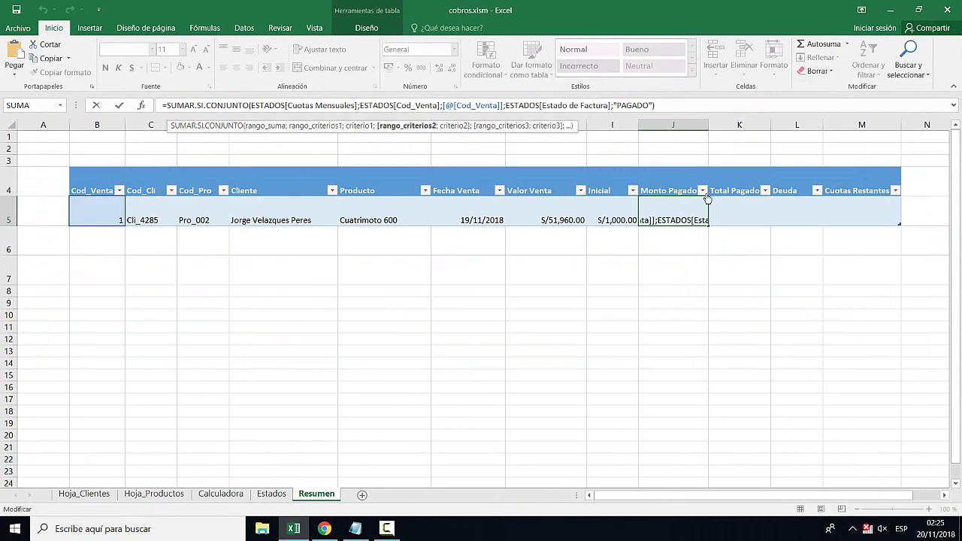
left_click(739, 269)
key("Return")
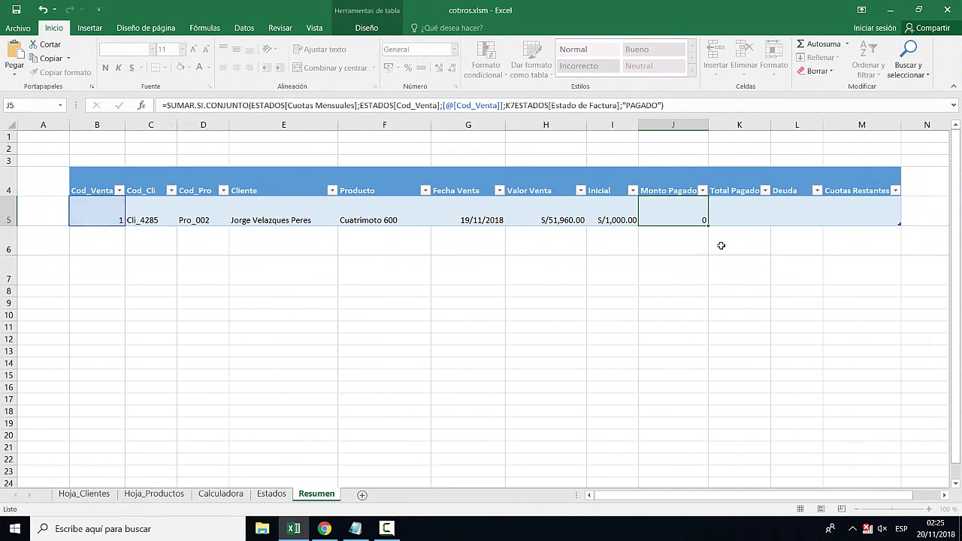
key("Escape")
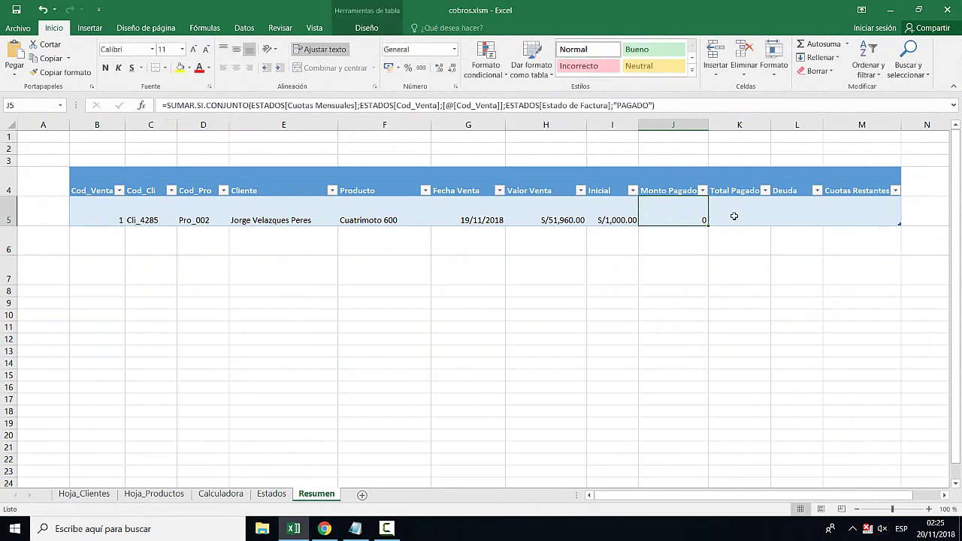
Step: Enter =[Monto Pagado]+[Inicial] in Total Pagado cell K5, giving 1000
left_click(733, 215)
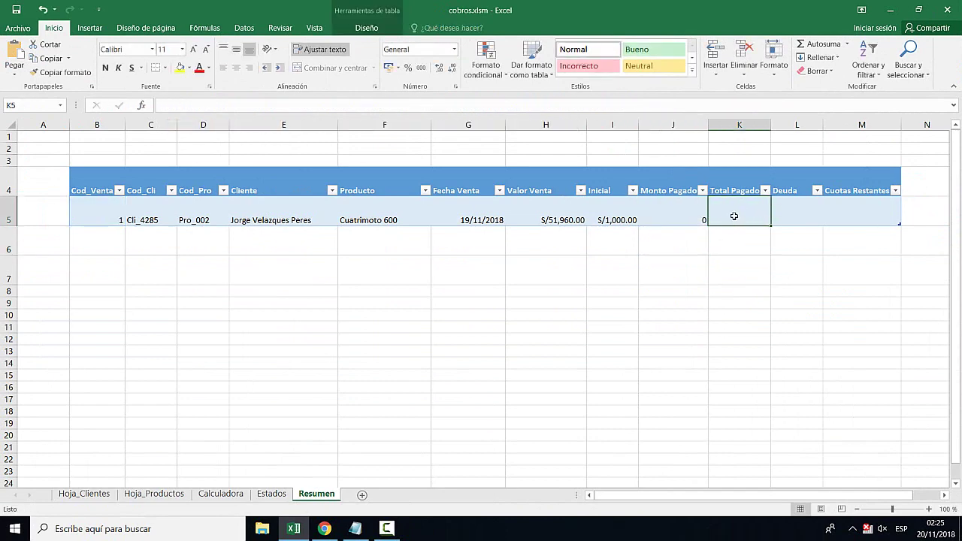
left_click(509, 107)
type("=")
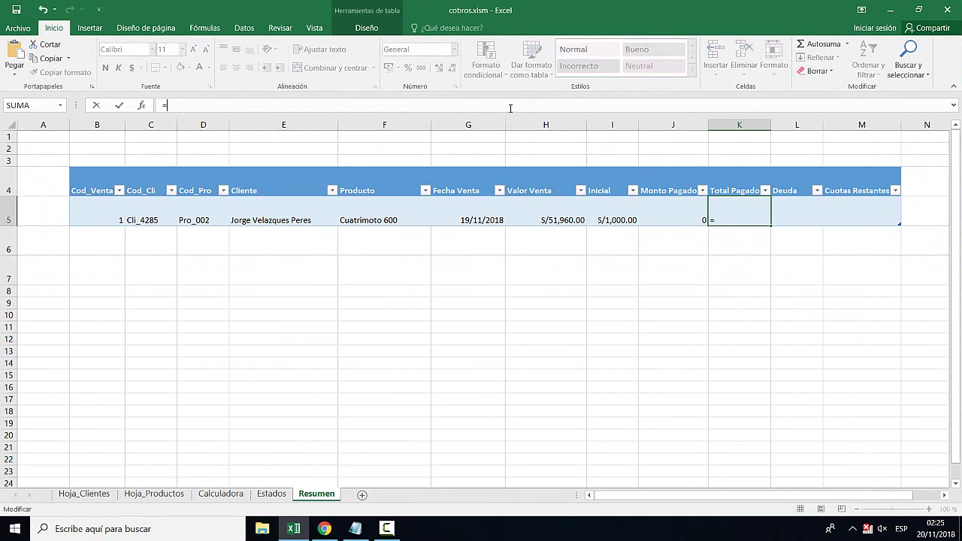
left_click(666, 206)
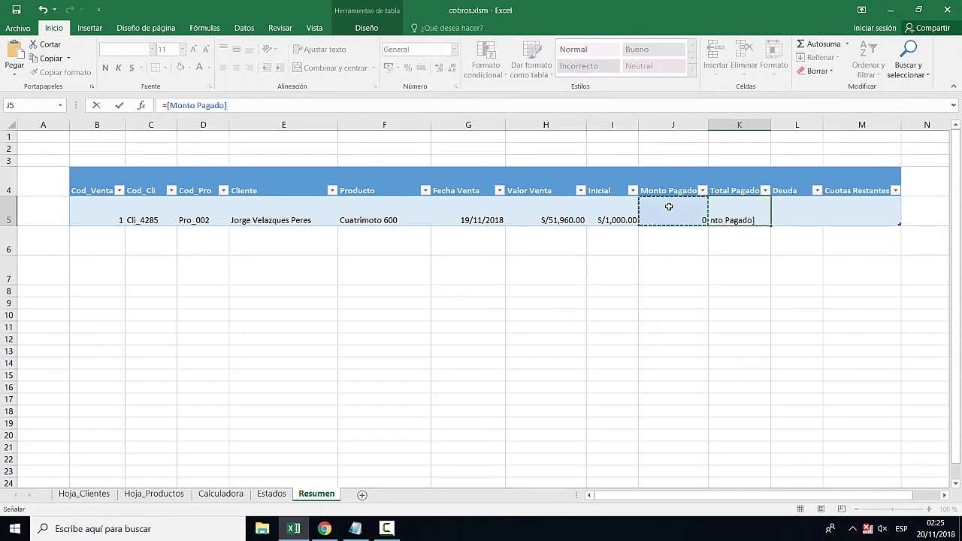
type("+")
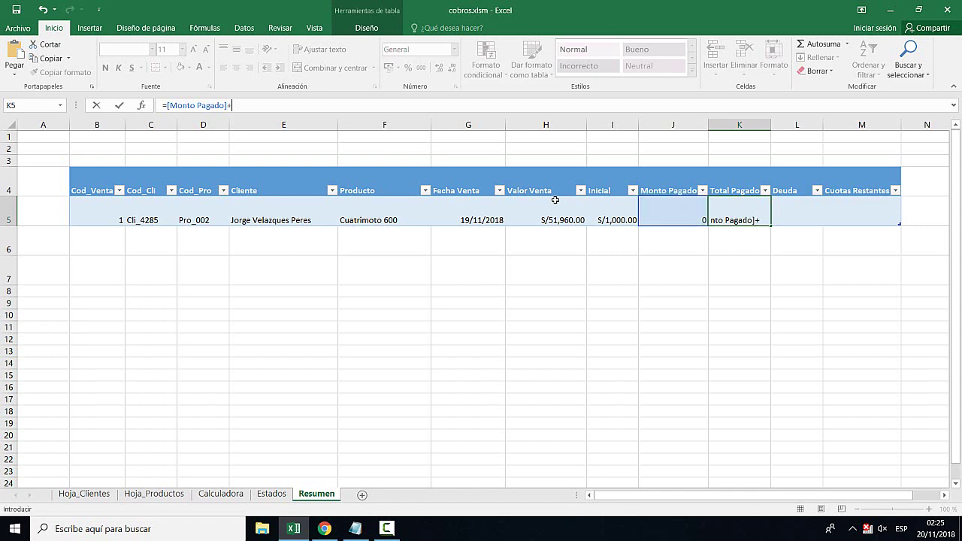
left_click(605, 213)
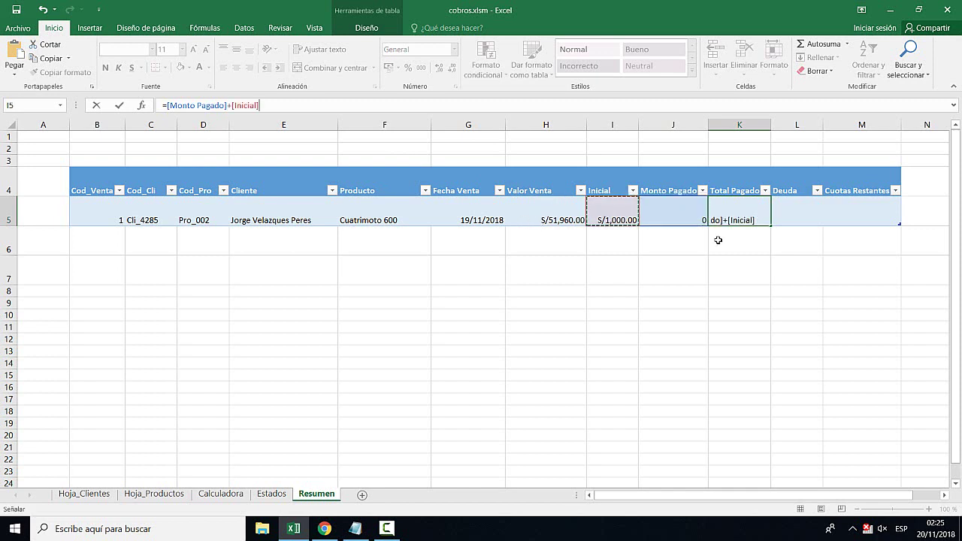
key("Return")
Step: Review the Monto Pagado and Total Pagado formulas in the Resumen table
left_click(729, 215)
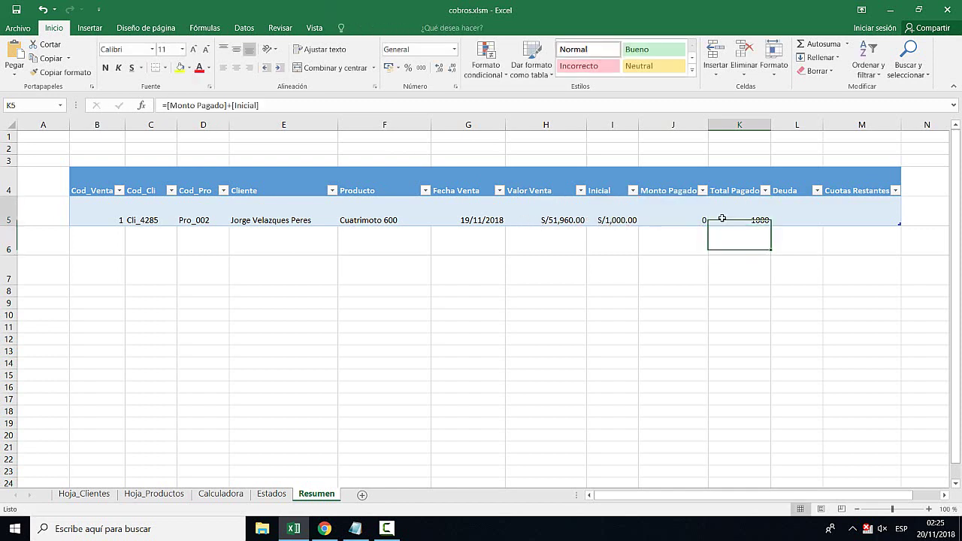
left_click(671, 208)
key("ctrl+a")
left_click(734, 252)
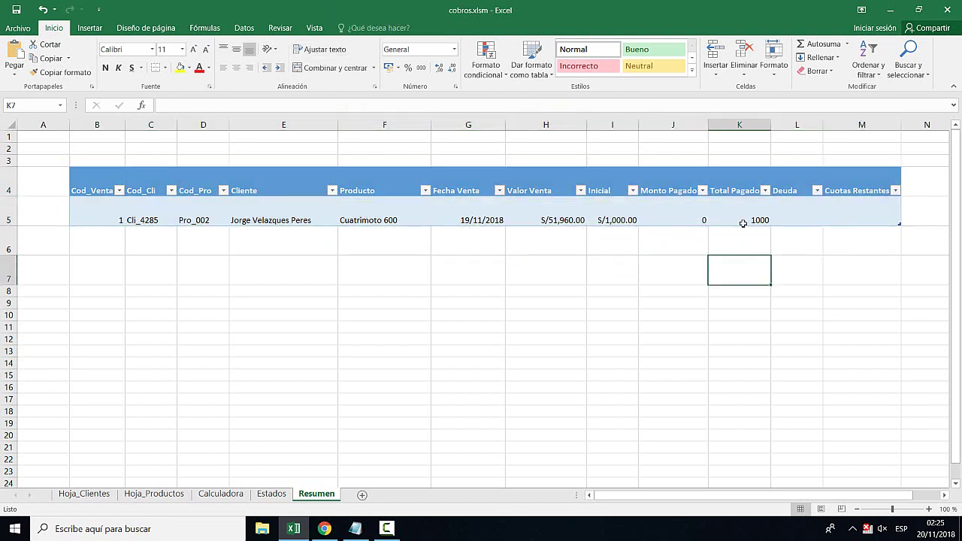
left_click(740, 220)
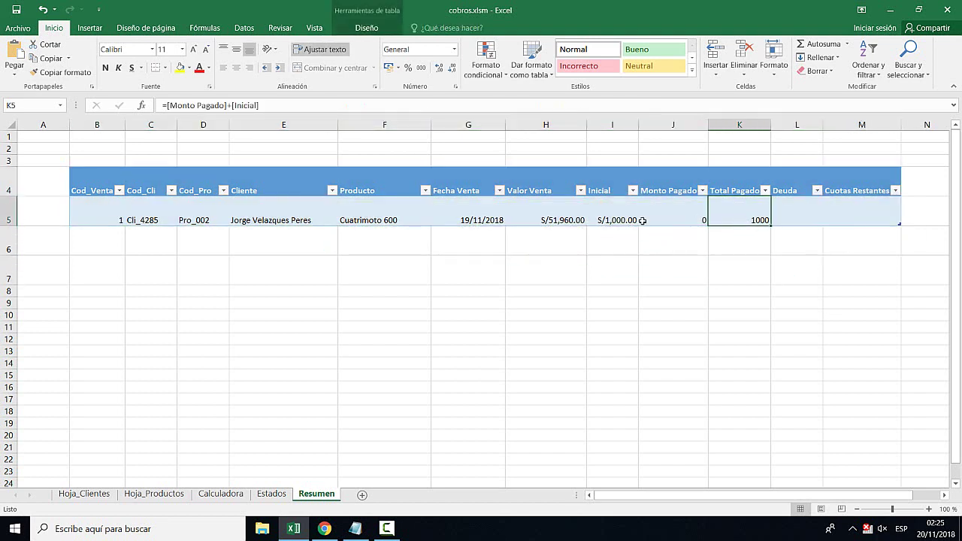
left_click(683, 209)
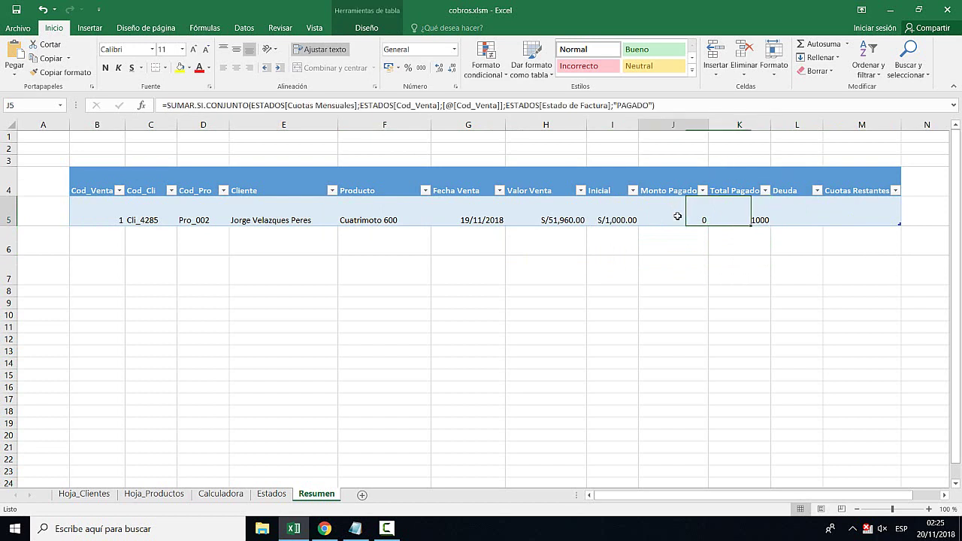
left_click(681, 251)
left_click(695, 218)
left_click(741, 215)
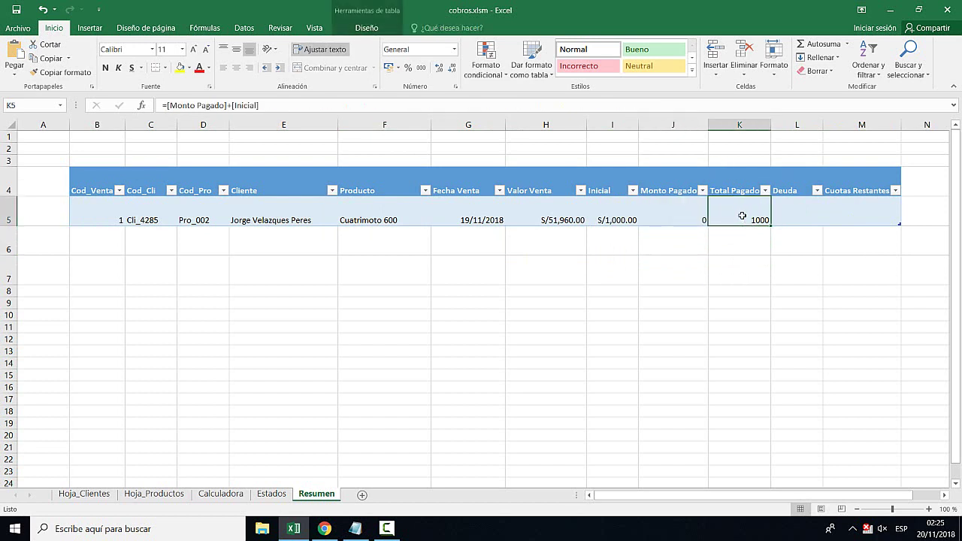
left_click(783, 217)
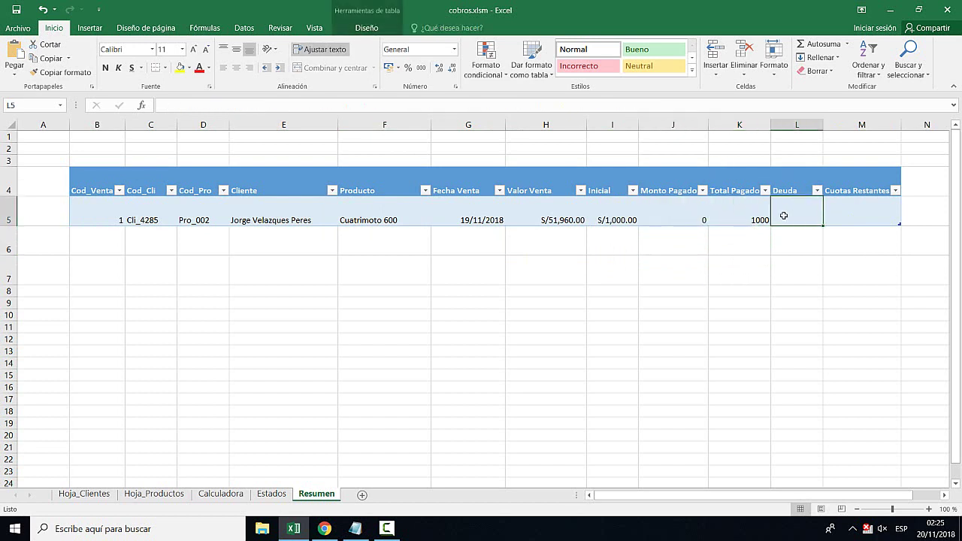
Step: Enter =[Valor Venta]-[Total Pagado] in Deuda cell L5 (50960) and widen column L
left_click(501, 101)
type("=")
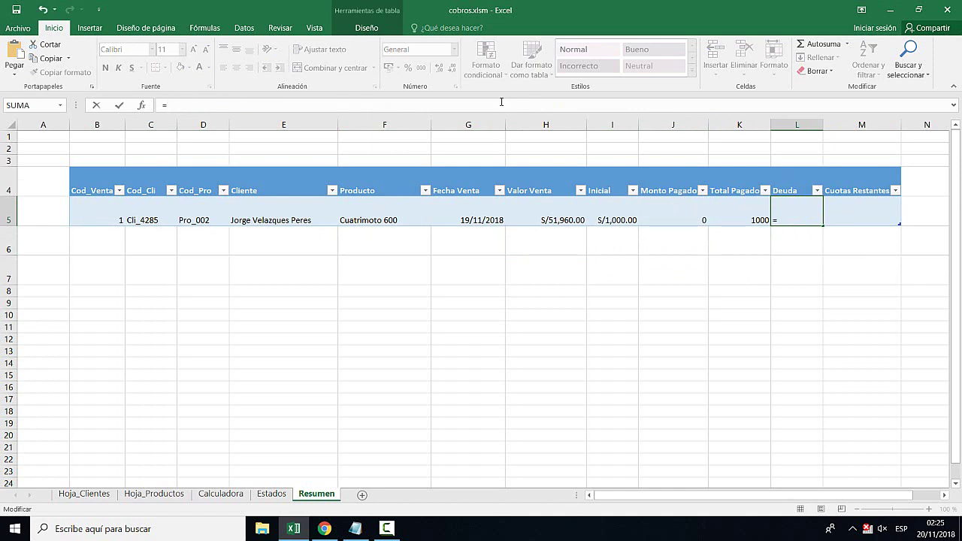
left_click(546, 208)
type("-")
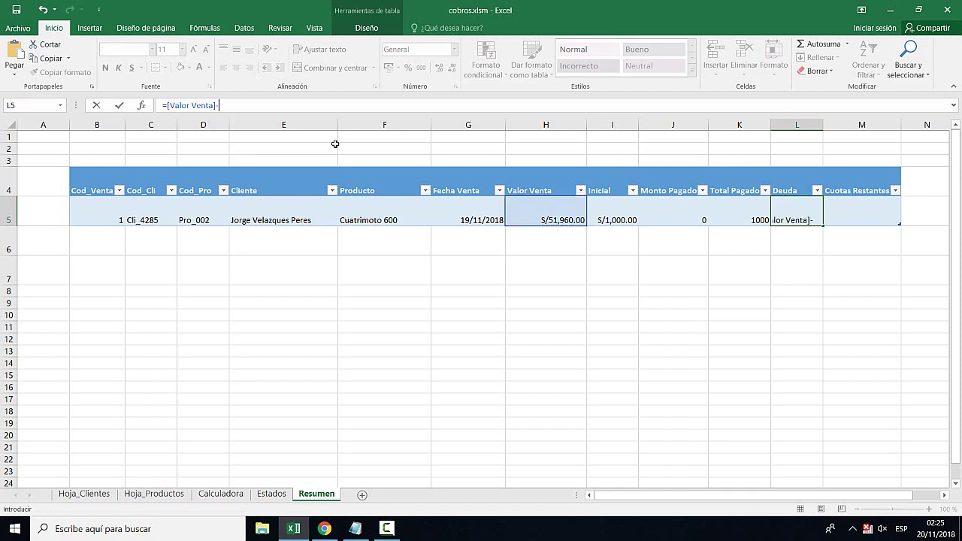
left_click(756, 210)
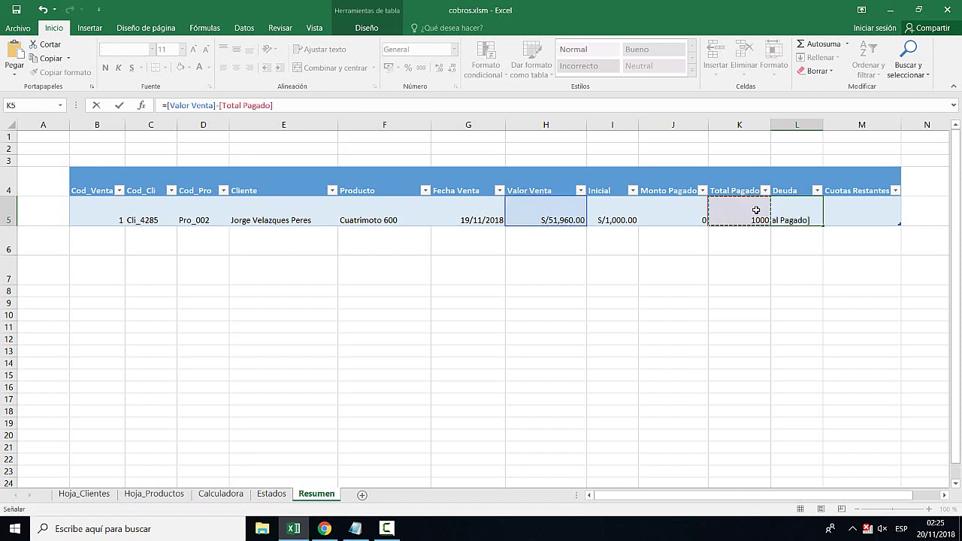
key("Return")
left_click(794, 209)
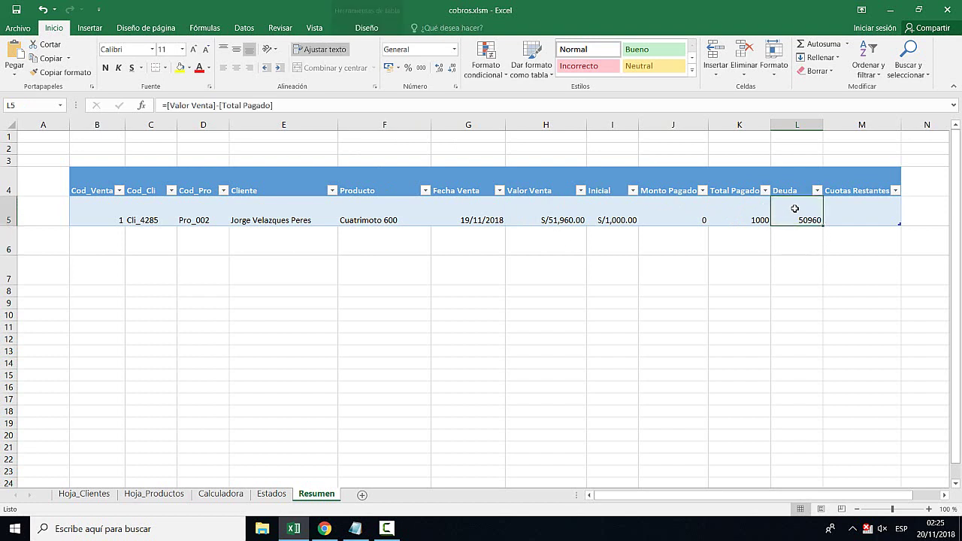
left_click_drag(823, 124, 830, 123)
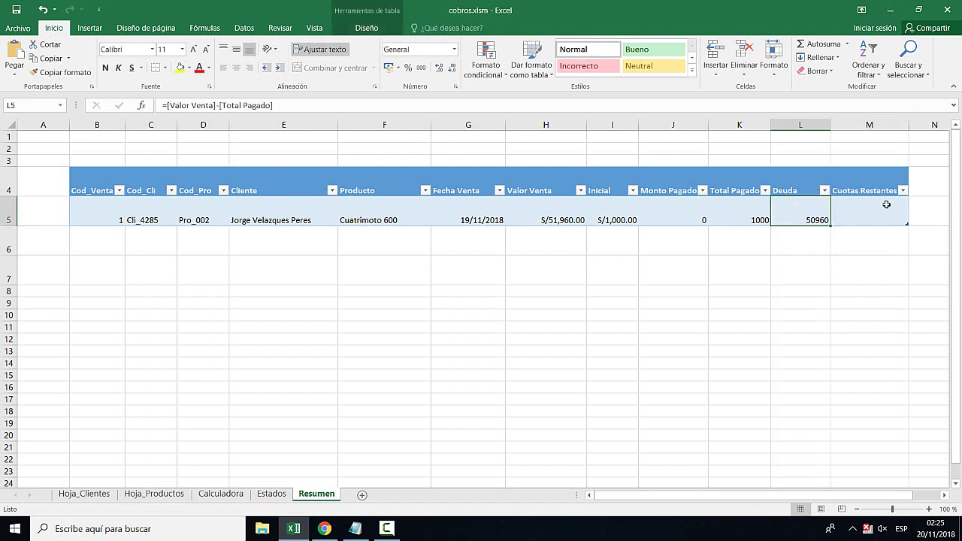
Step: Check the Inicial value, Total Pagado formula and Monto Pagado SUMAR.SI.CONJUNTO formula
left_click(876, 211)
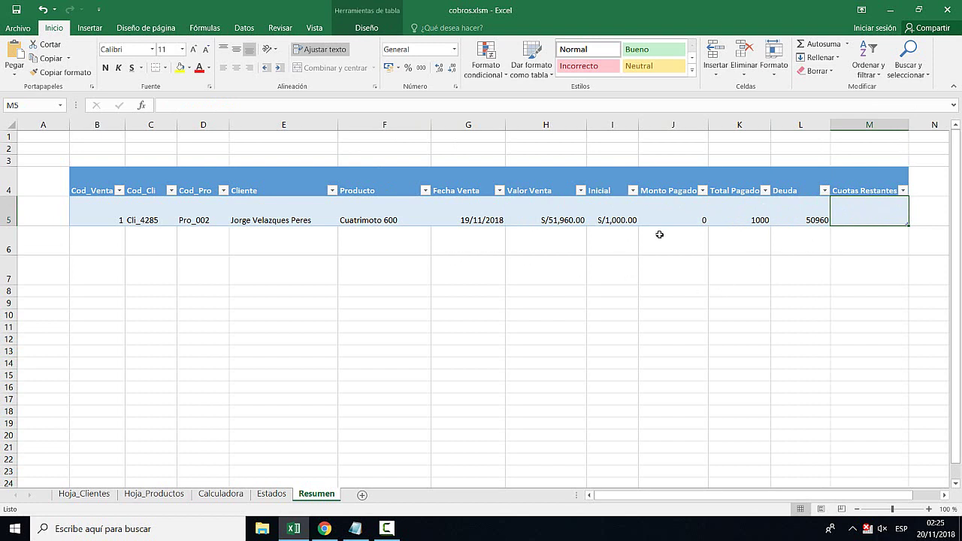
left_click(625, 217)
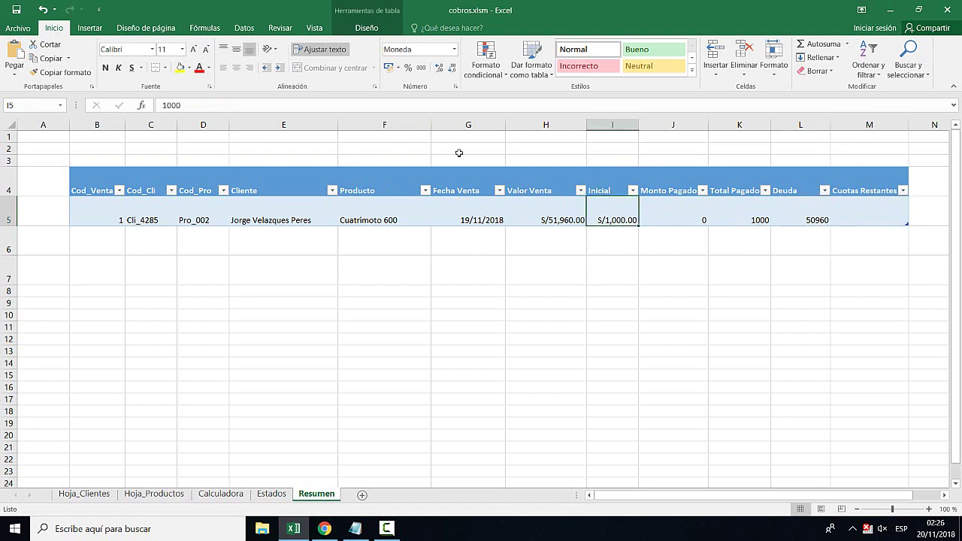
left_click(712, 203)
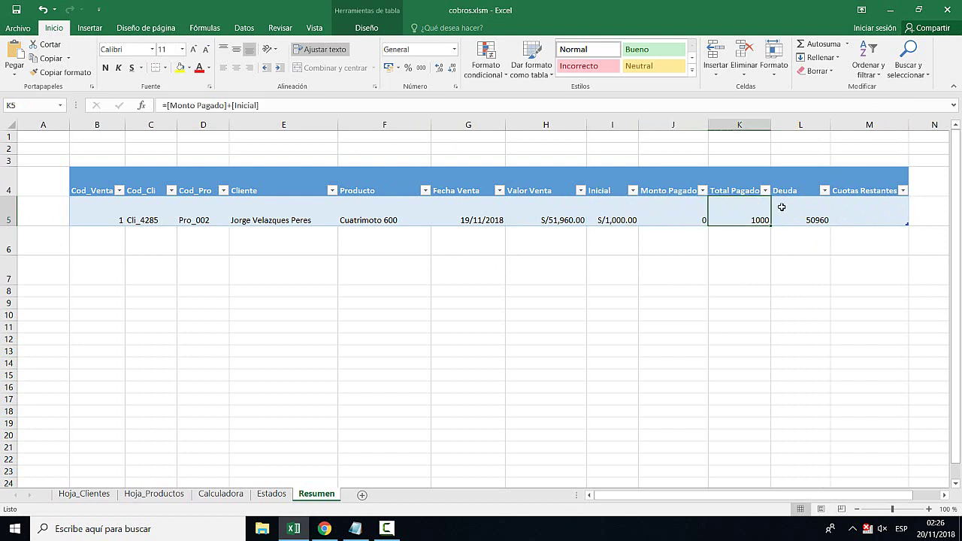
left_click(692, 216)
left_click(189, 105)
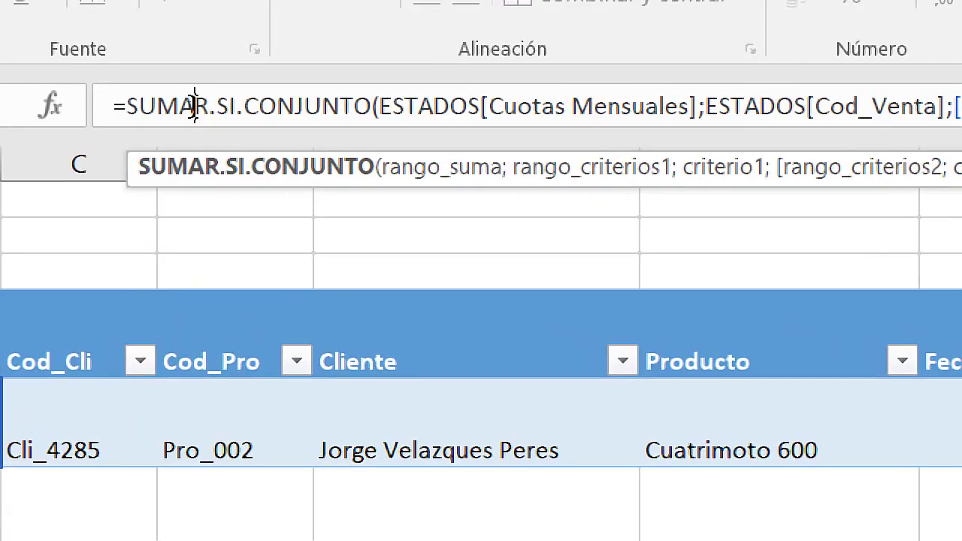
left_click(356, 106)
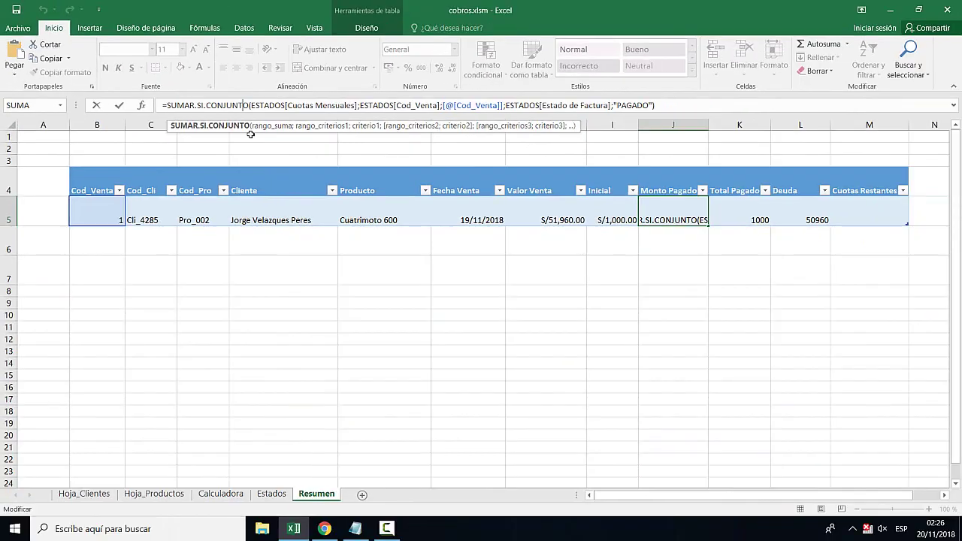
left_click(872, 215)
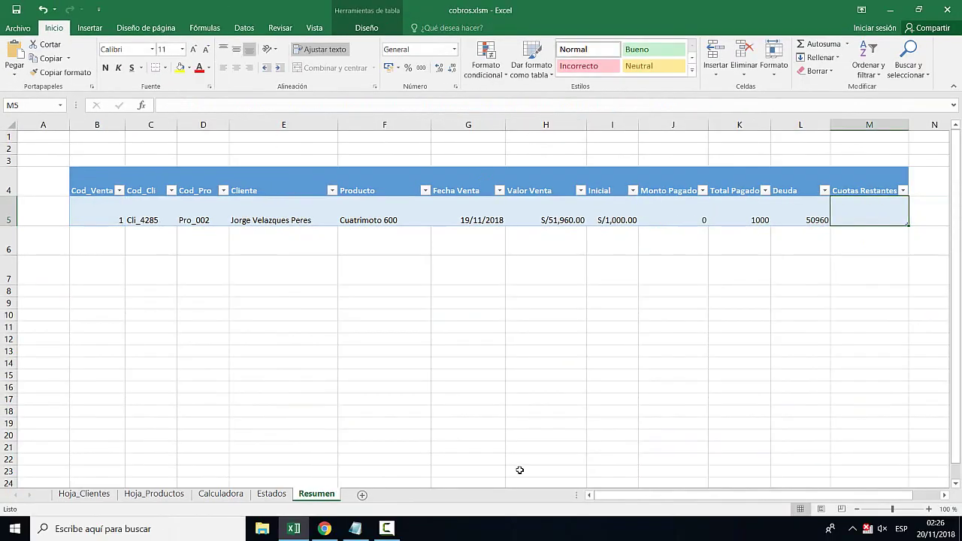
Step: Clear the Notepad note and move its window higher on screen
left_click(366, 529)
key("Delete")
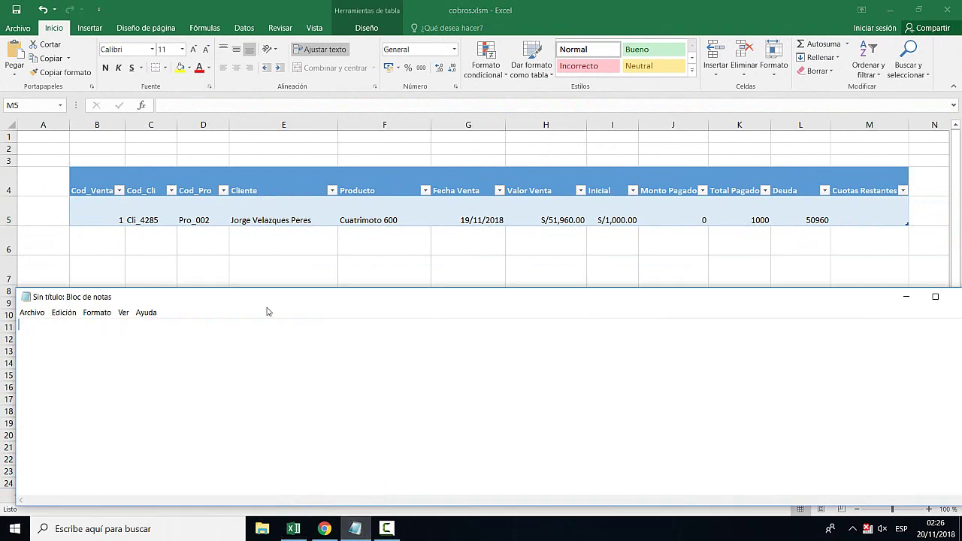
left_click_drag(190, 303, 303, 254)
Step: Set the Notepad note's font size to 28
left_click(210, 264)
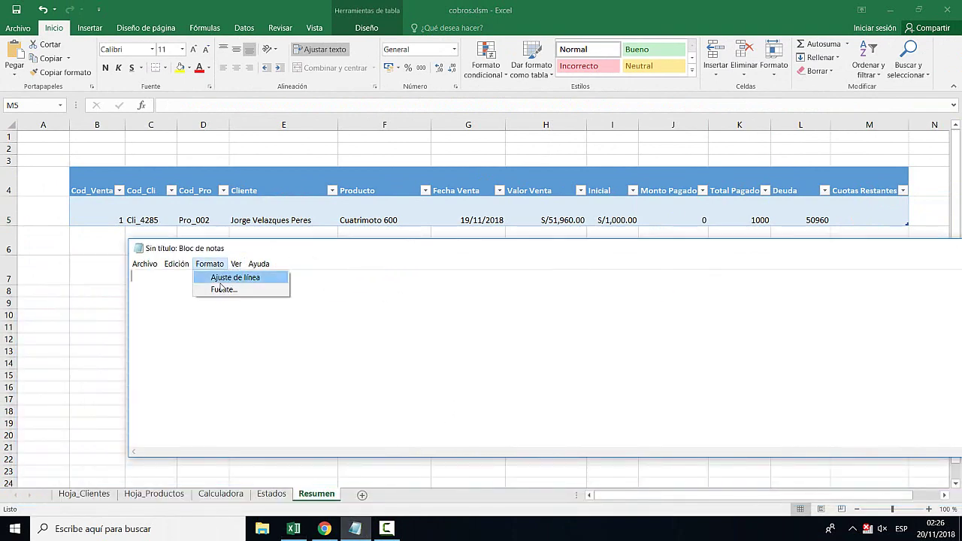
left_click(219, 290)
left_click(359, 317)
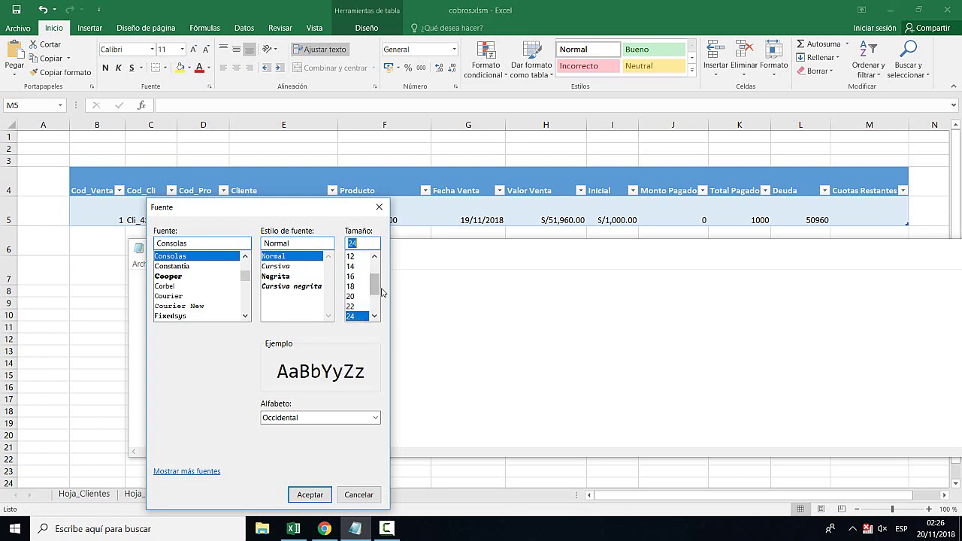
scroll(358, 312, "down", 2)
left_click(356, 292)
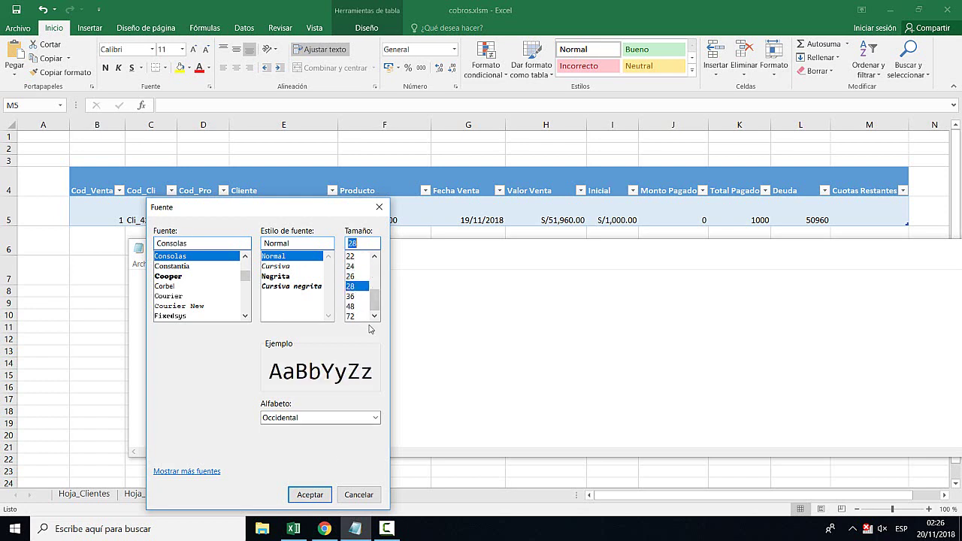
left_click(351, 267)
left_click(314, 500)
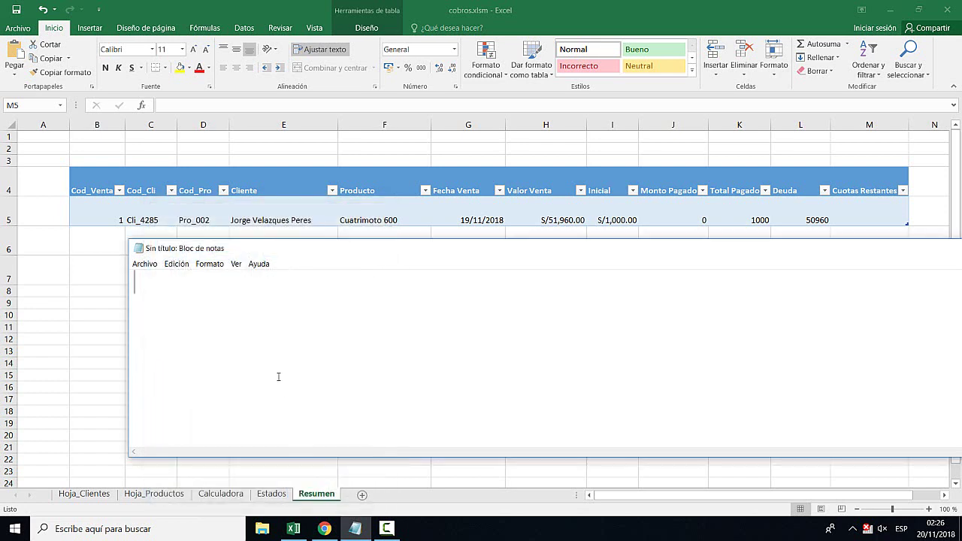
left_click(210, 264)
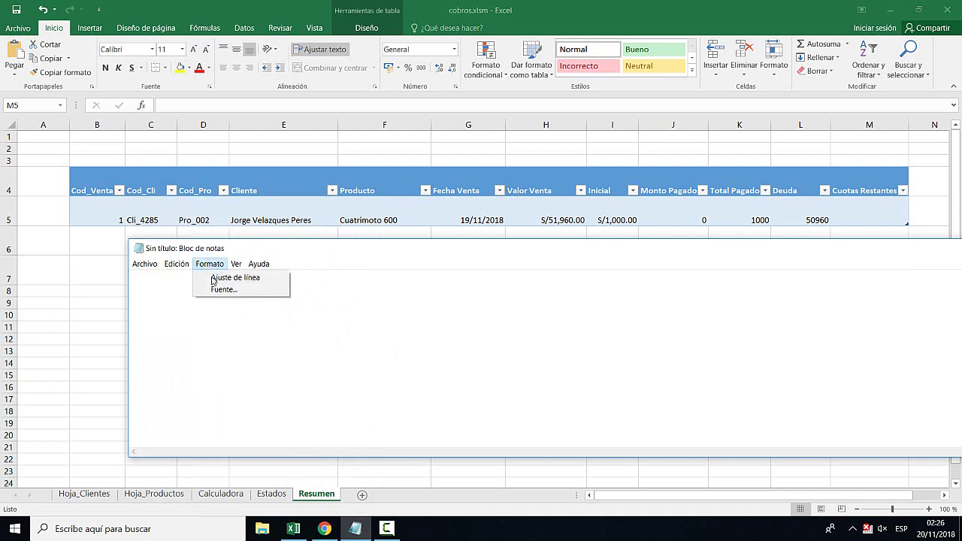
left_click(259, 289)
left_click(351, 286)
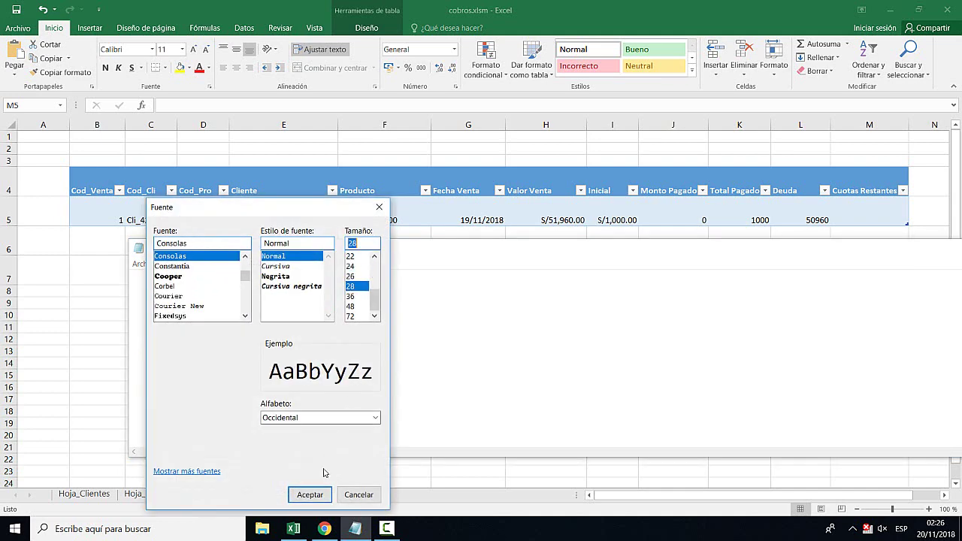
left_click(301, 497)
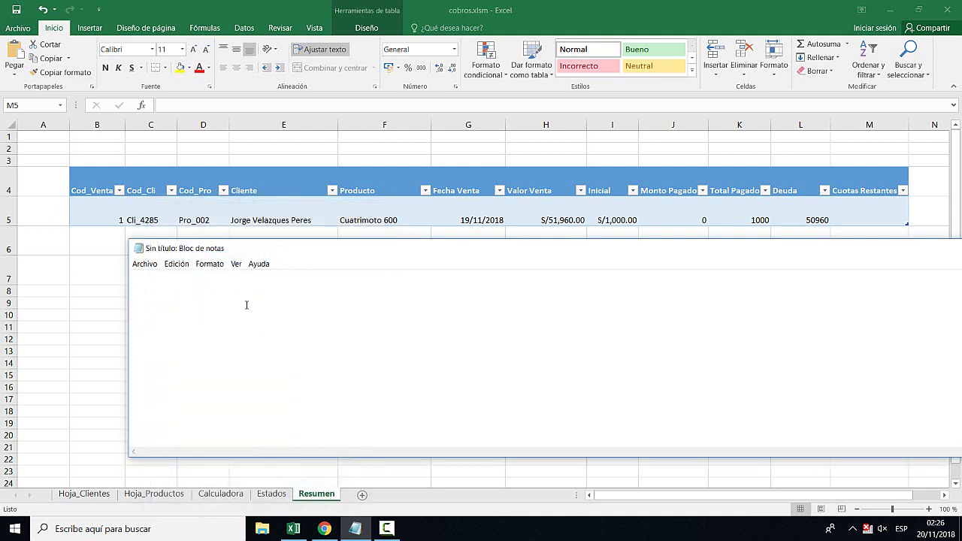
Step: Write the draft =CONTAR.SI.CONJUNTO(ESTADOS[]) and switch to Excel's Estados sheet
type("=CONTAR")
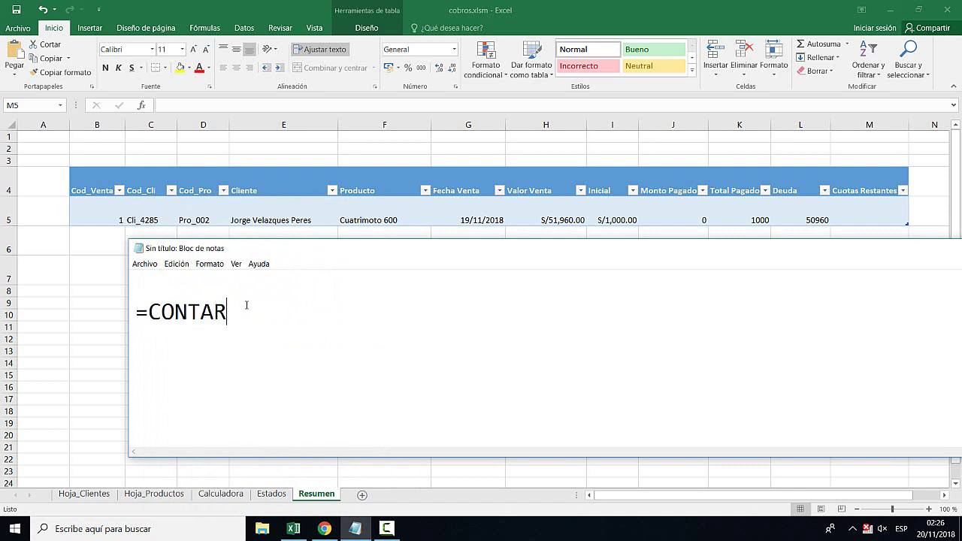
type(".SI.CO")
type("NJUNTO")
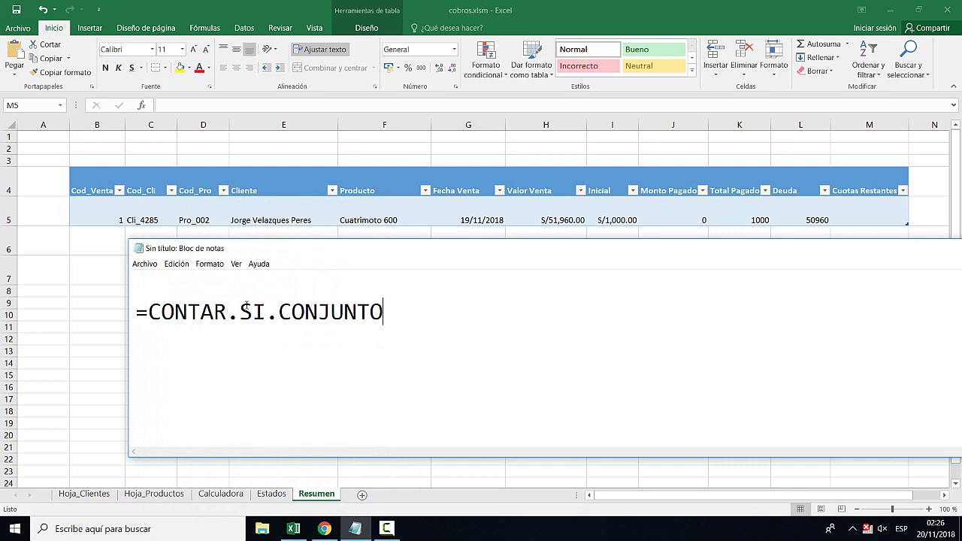
type("()")
key("Left")
type("ESTA")
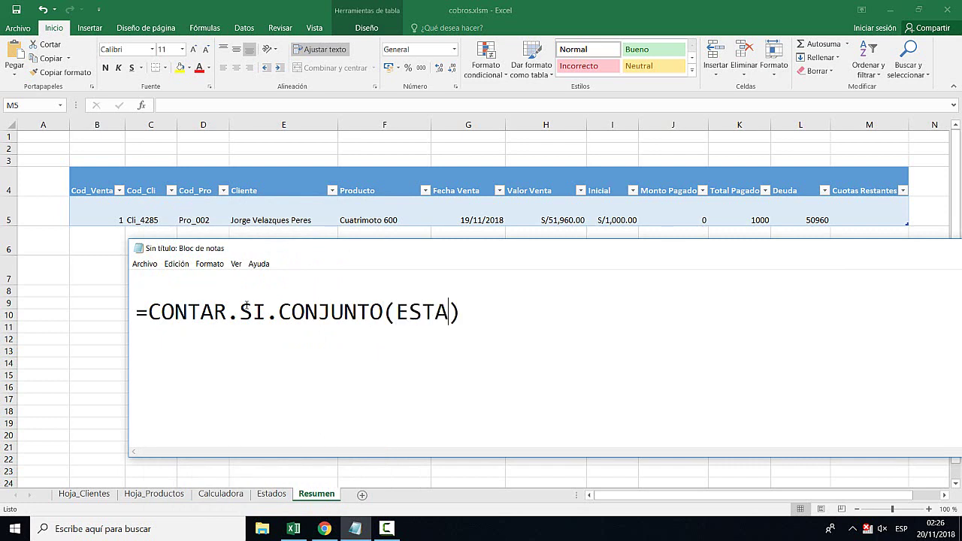
type("DS")
key("BackSpace")
type("OS")
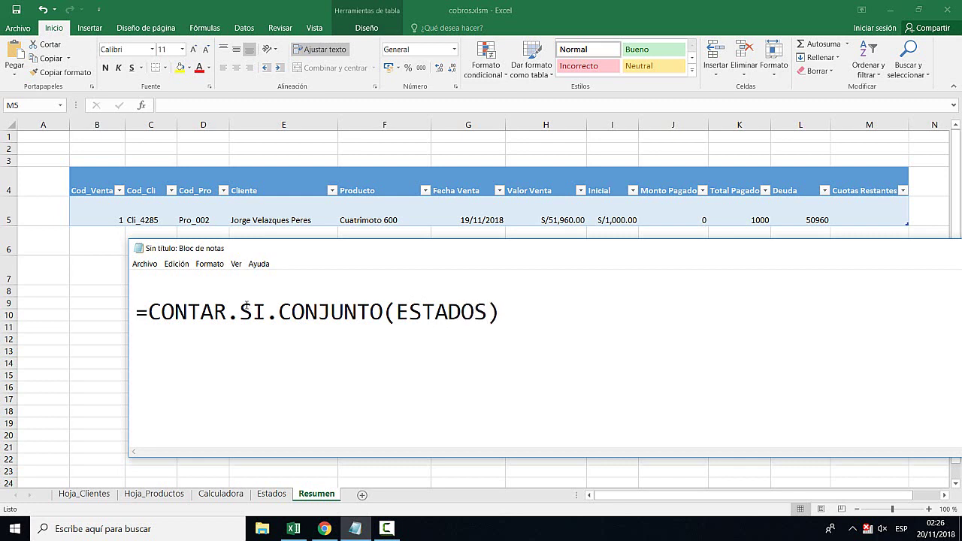
type("[]")
left_click(503, 312)
left_click(280, 492)
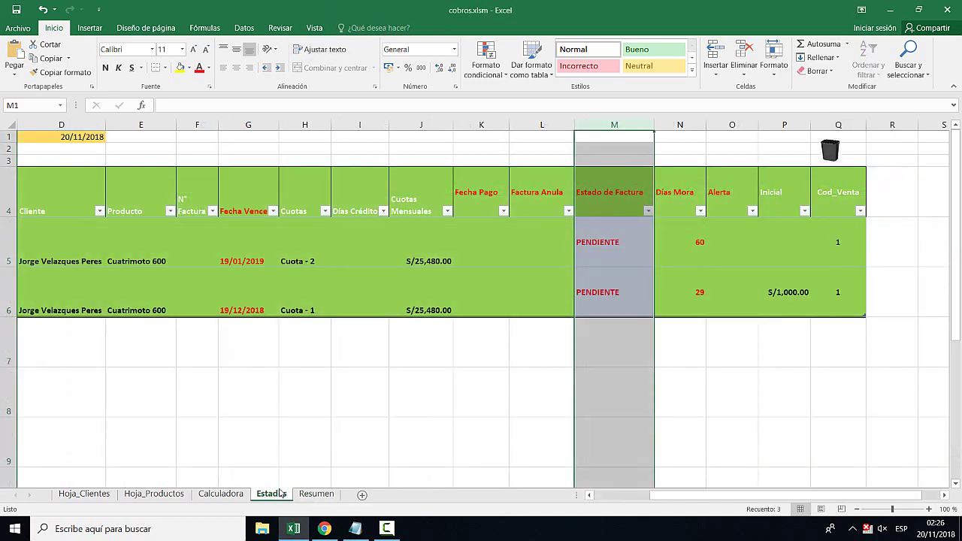
Step: Inspect the Cod_Venta values on the Estados and Resumen sheets
left_click(456, 389)
left_click(796, 351)
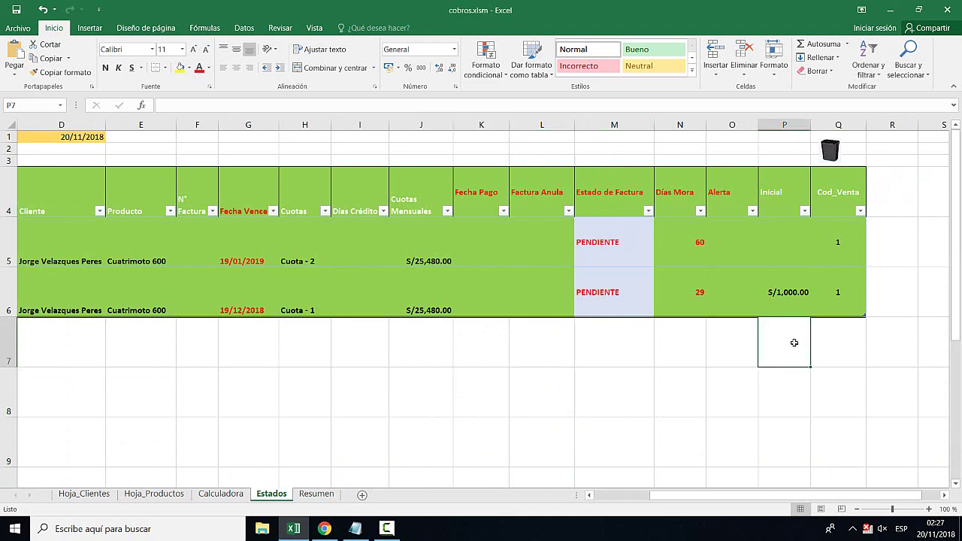
left_click_drag(676, 261, 704, 283)
left_click(835, 243)
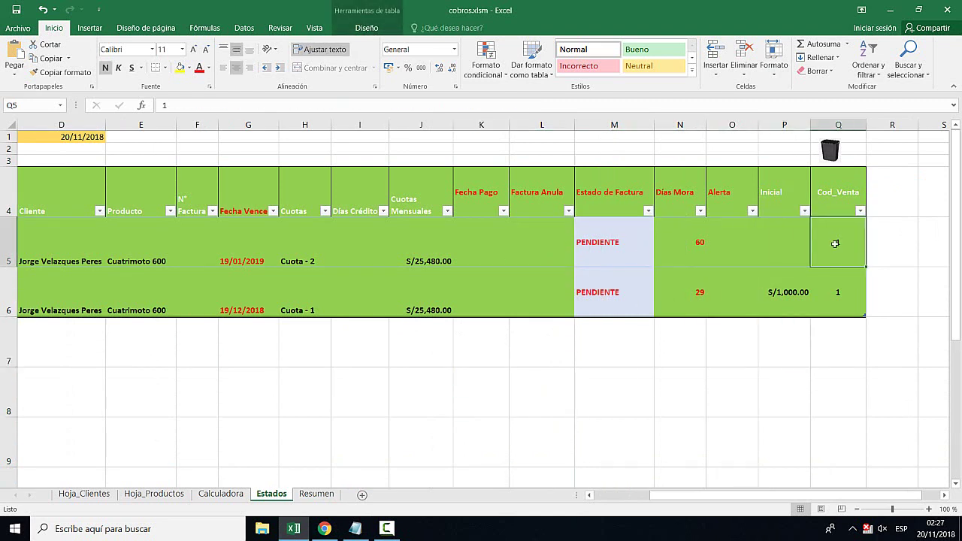
left_click(789, 248)
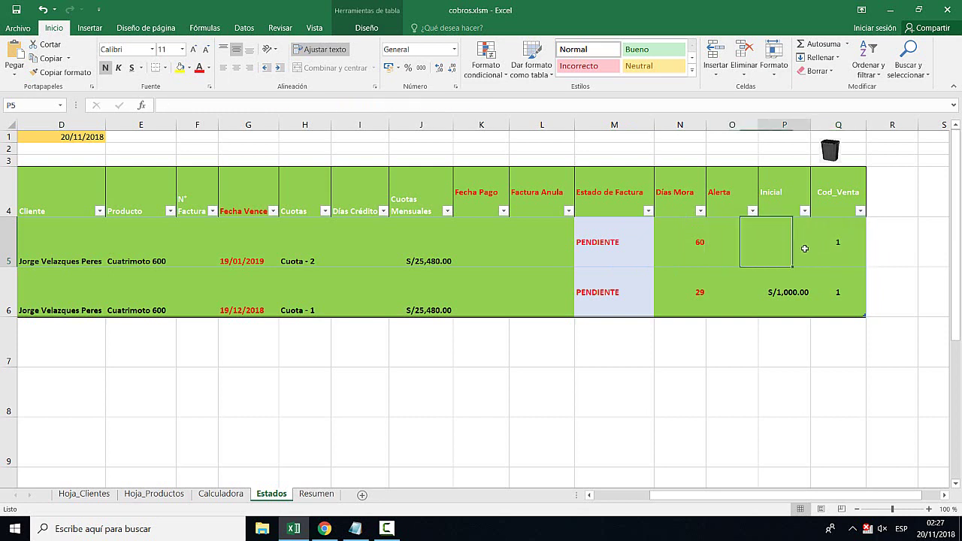
left_click(838, 259)
left_click(316, 493)
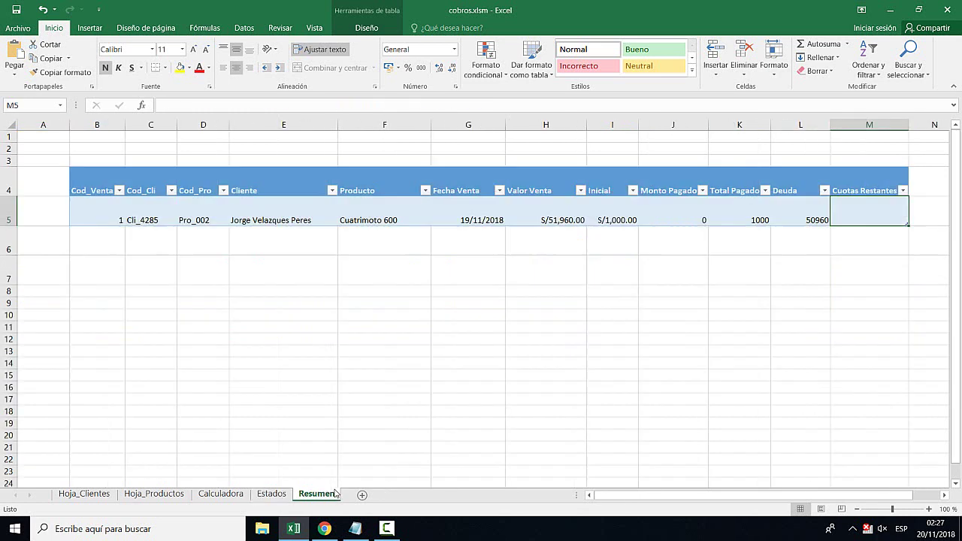
left_click(83, 216)
Step: Check the Cod_Venta header Q4, then fill COD_VENTA into the draft's ESTADOS[] brackets
left_click(353, 526)
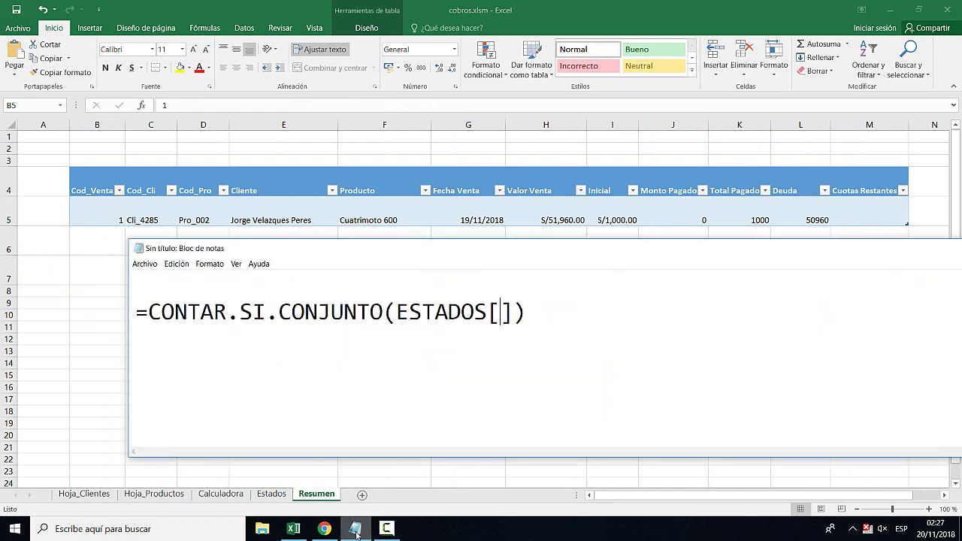
left_click(298, 513)
left_click(269, 497)
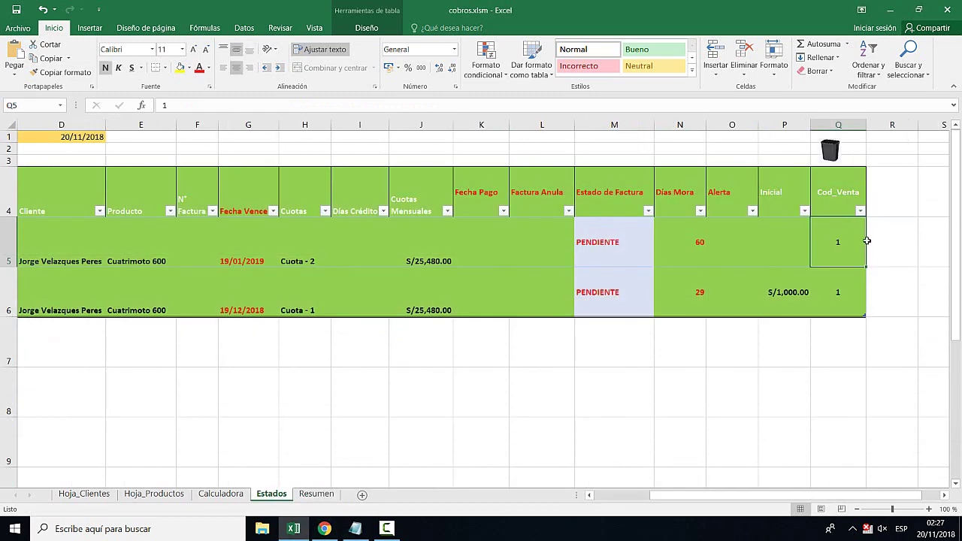
left_click(831, 192)
key("super")
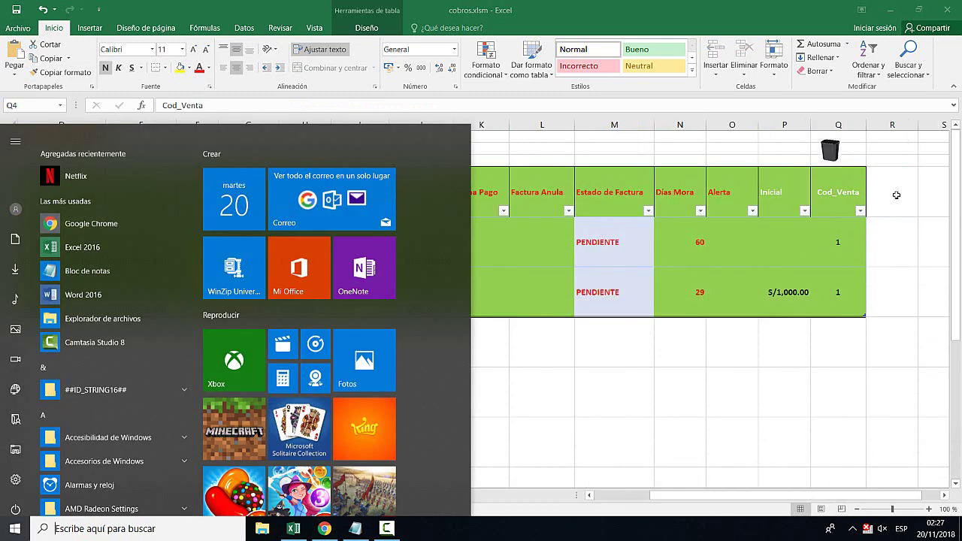
left_click(826, 193)
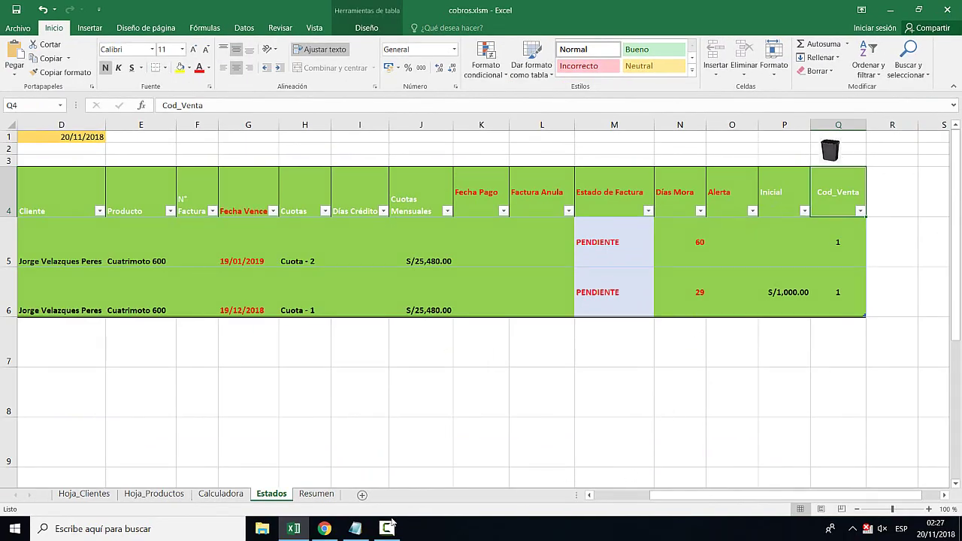
left_click(354, 528)
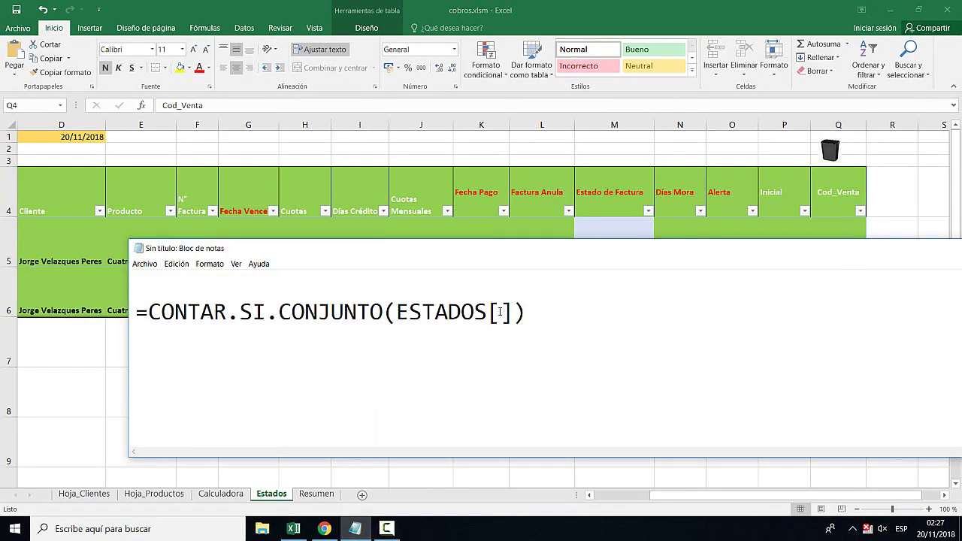
type("COD_VENTA")
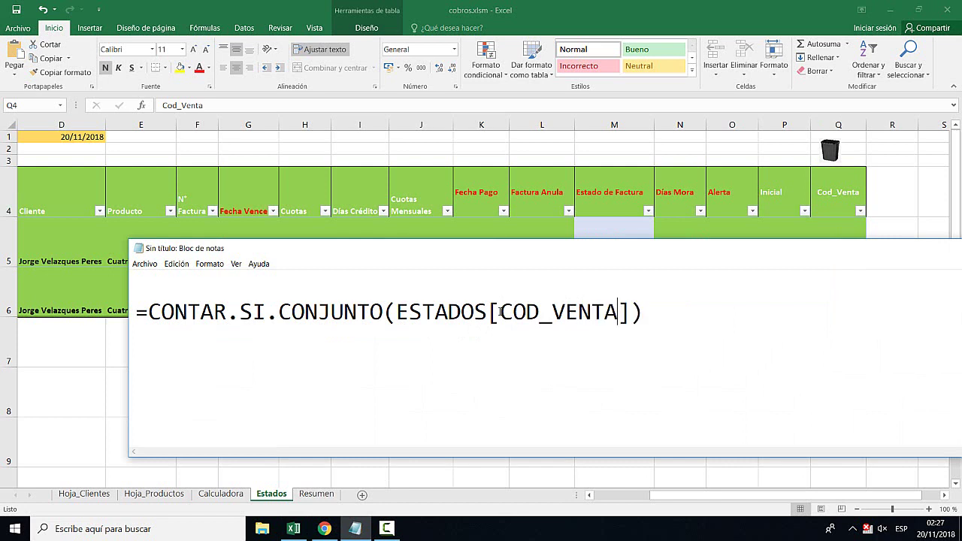
Step: Append the ;[@[]] criterion after the range and check the Resumen Cod_Venta header
left_click(628, 310)
type(";")
type("[]")
key("Left")
type("@")
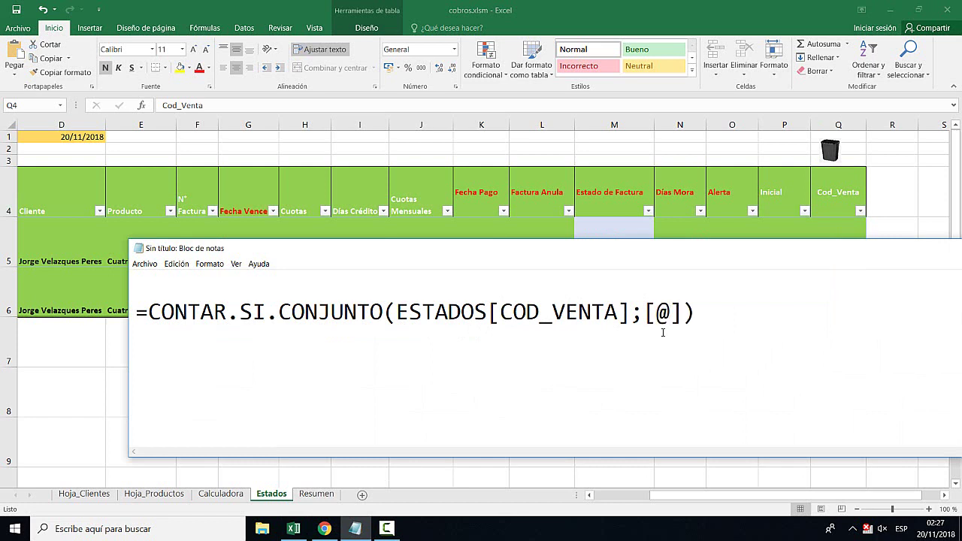
type("[]")
left_click(103, 410)
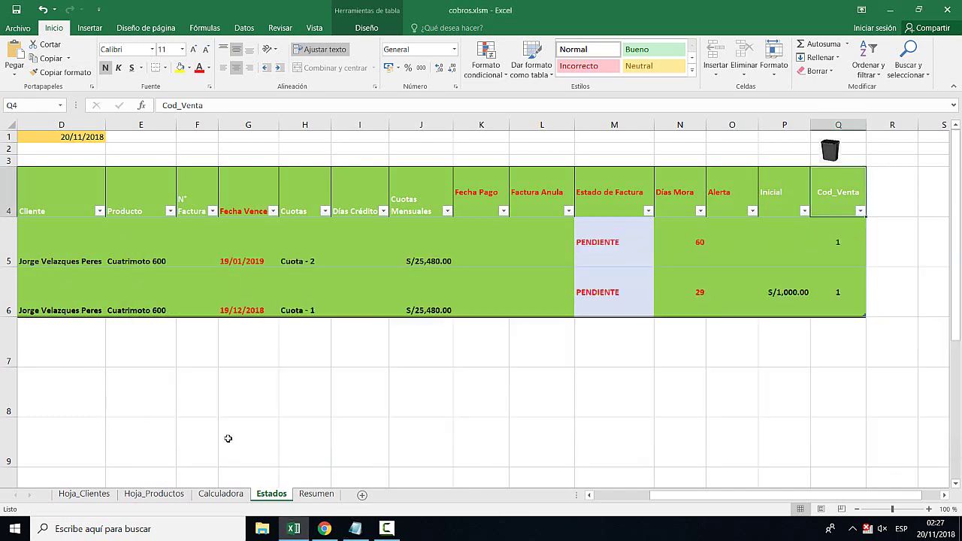
left_click(315, 493)
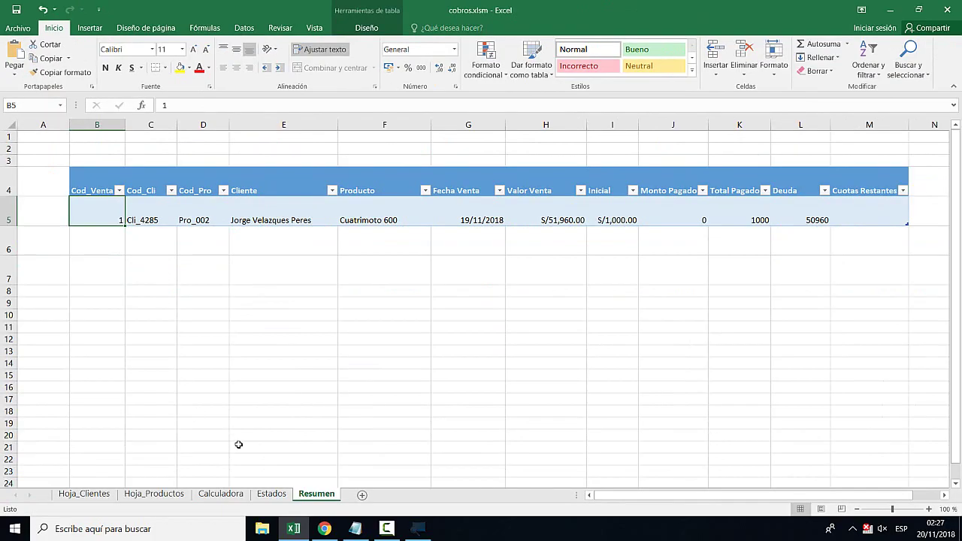
key("alt+Tab")
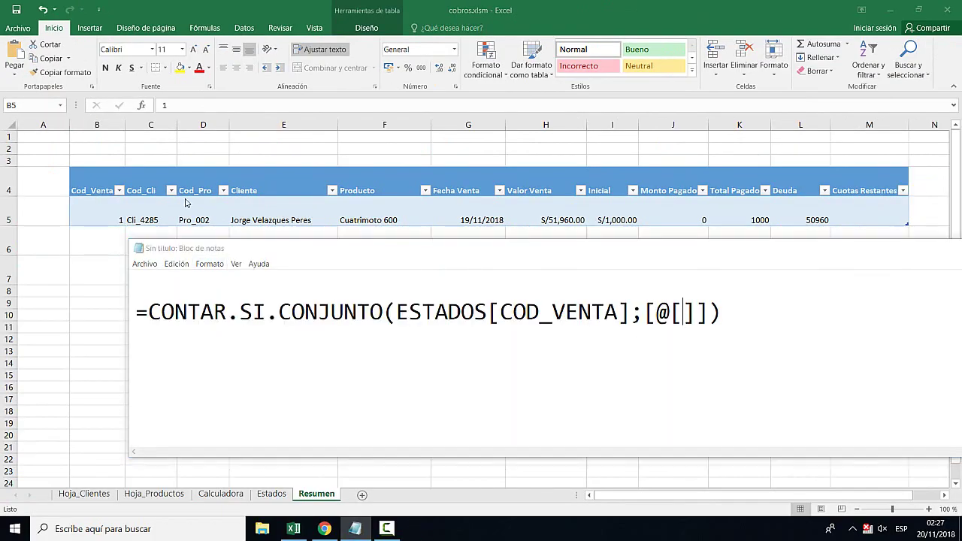
left_click(82, 222)
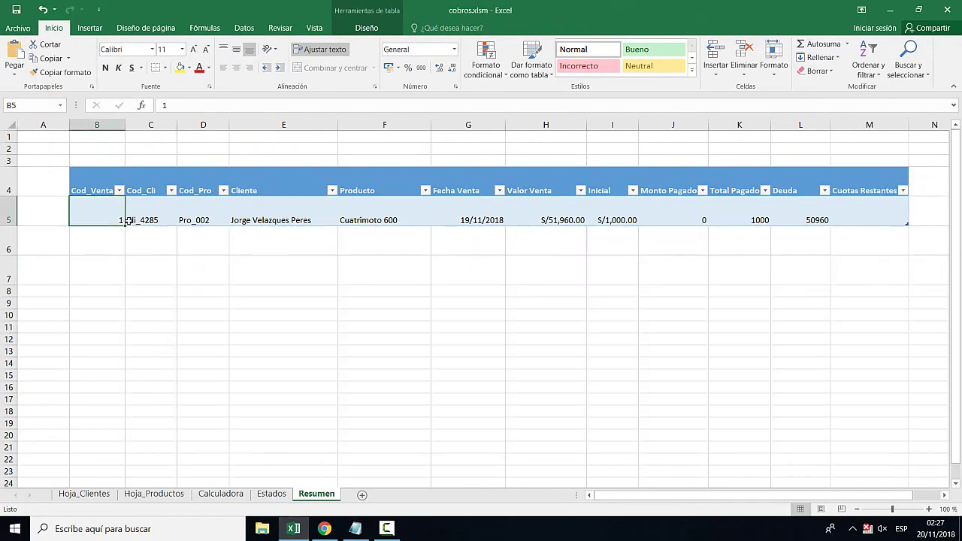
Step: Type Cod_Venta into the criterion, completing ;[@[Cod_Venta]], and return to Excel
left_click(355, 528)
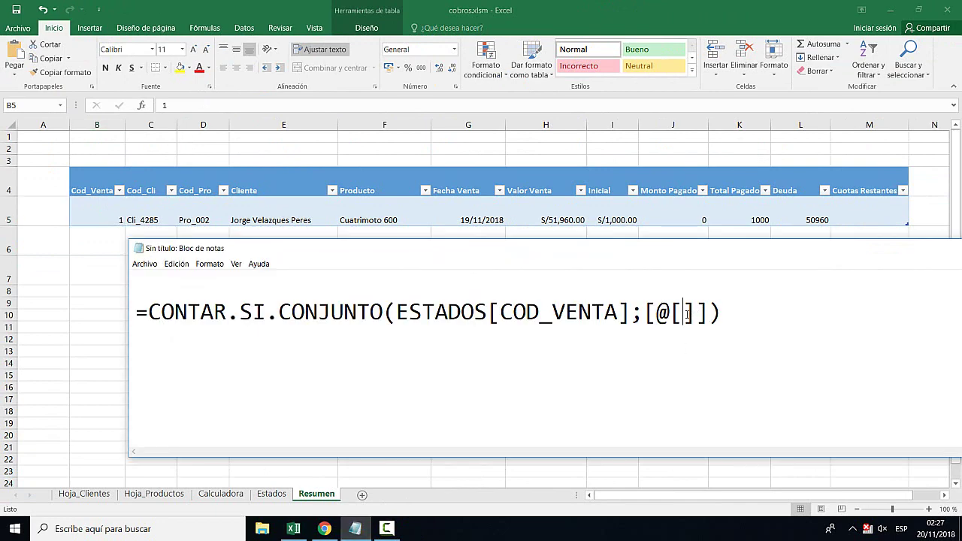
type("COD")
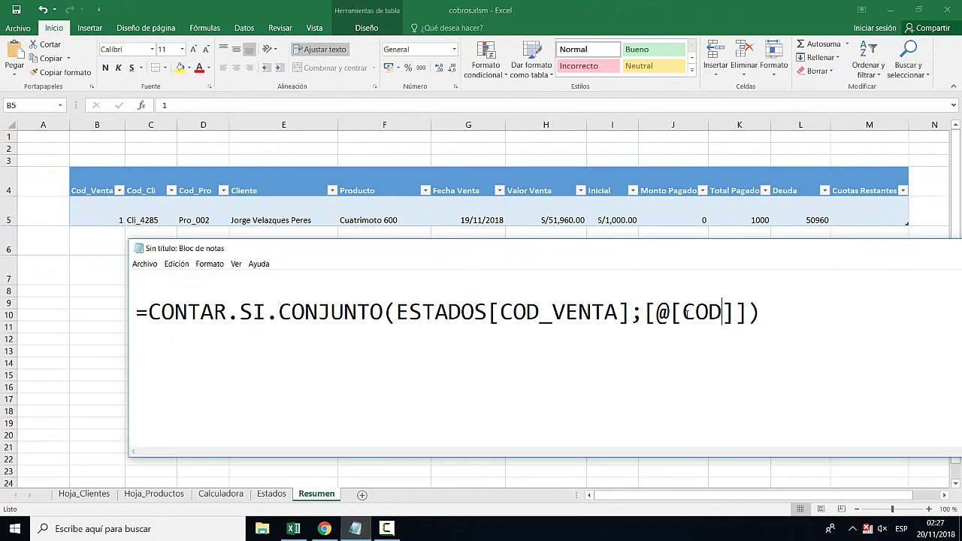
key("BackSpace")
key("BackSpace")
key("BackSpace")
type("Cod_")
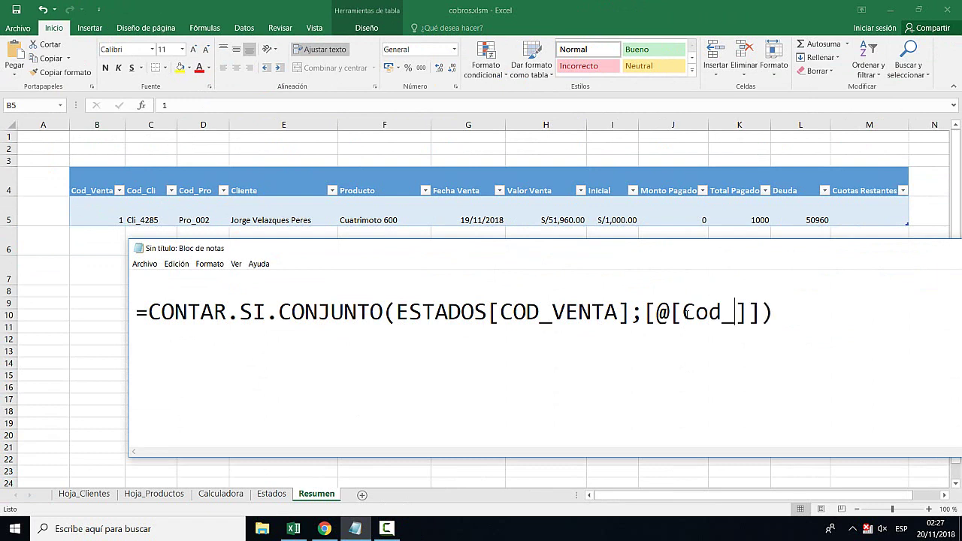
type("Venmt")
key("BackSpace")
key("BackSpace")
type("ta")
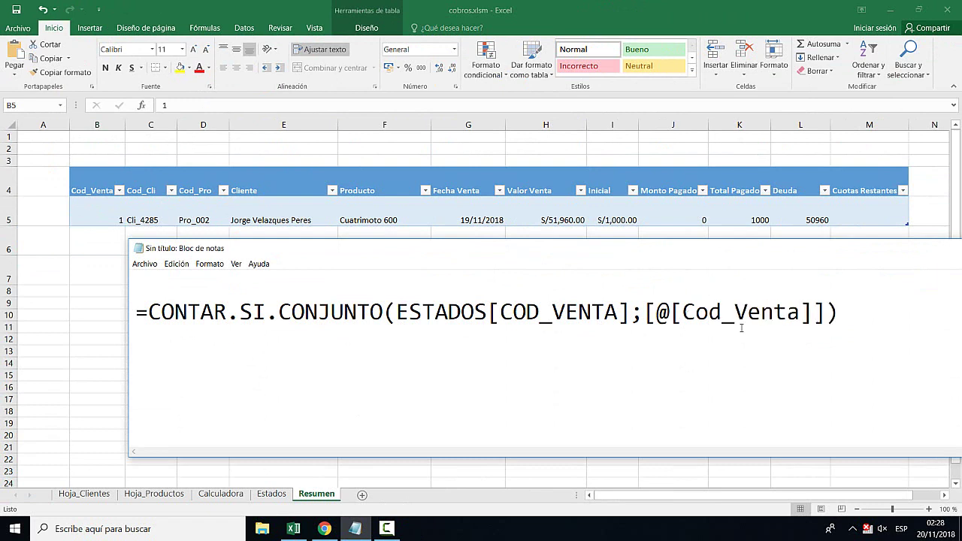
double_click(661, 311)
left_click(300, 338)
key("alt+Tab")
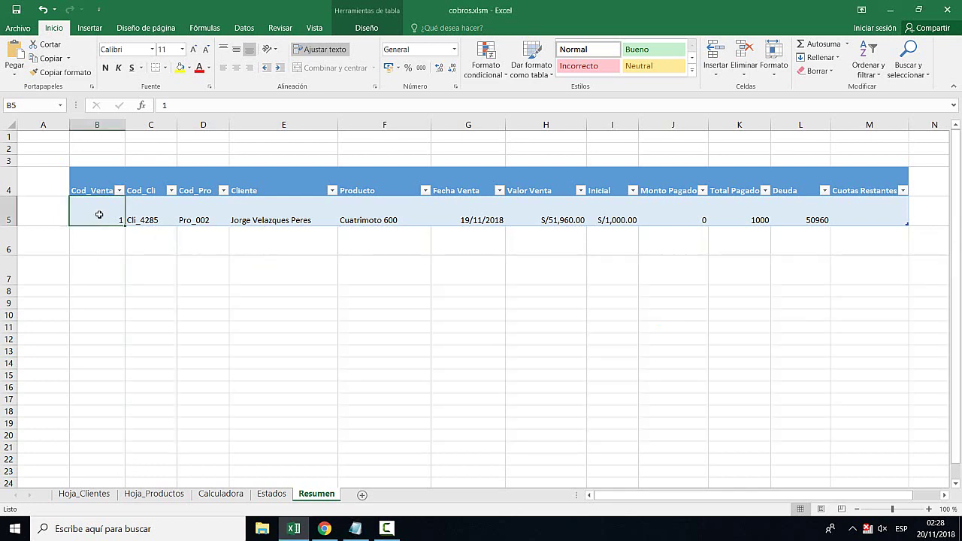
Step: Recheck the Cod_Venta column on Estados and cell B5 on Resumen
left_click(271, 493)
left_click(839, 225)
left_click(837, 124)
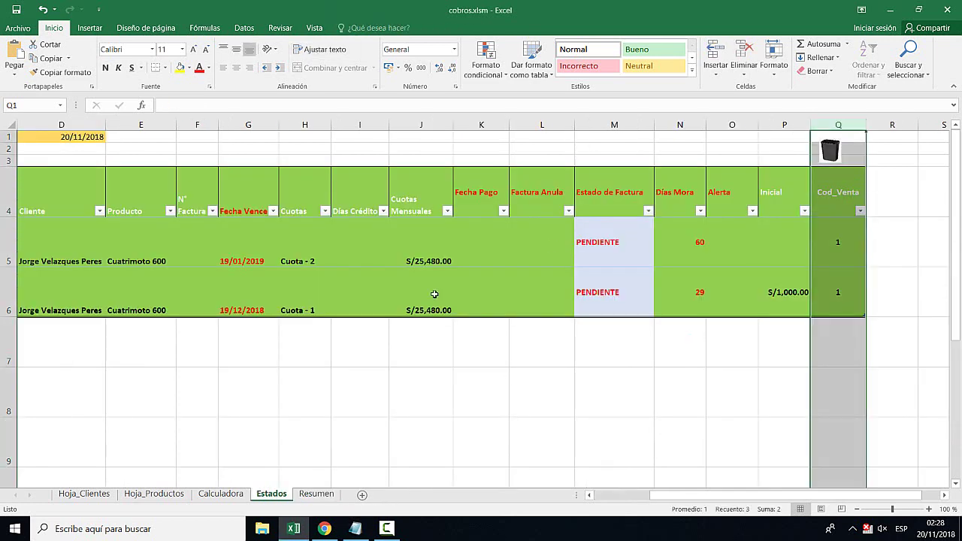
left_click(316, 494)
left_click(354, 528)
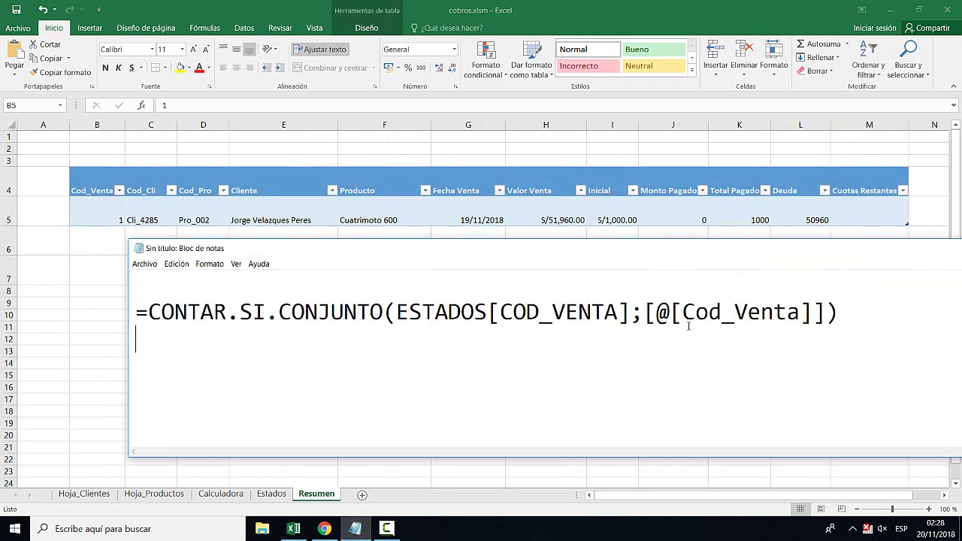
left_click_drag(673, 310, 655, 310)
left_click(139, 338)
left_click(70, 234)
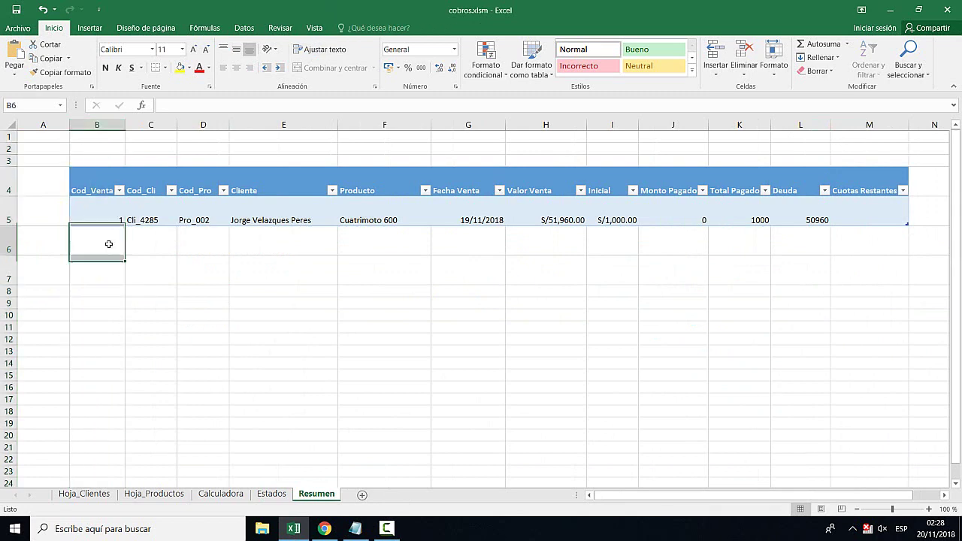
left_click(113, 294)
left_click(111, 209)
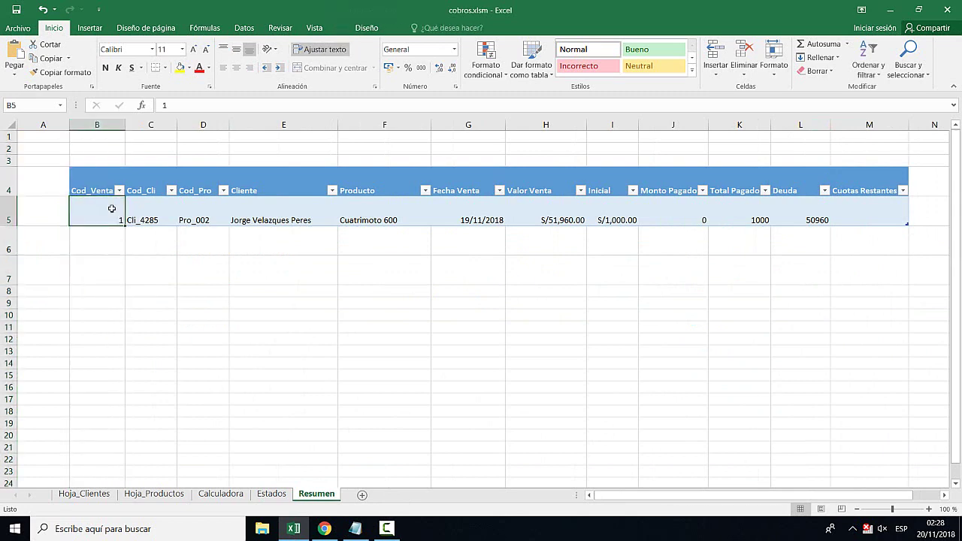
key("alt+Tab")
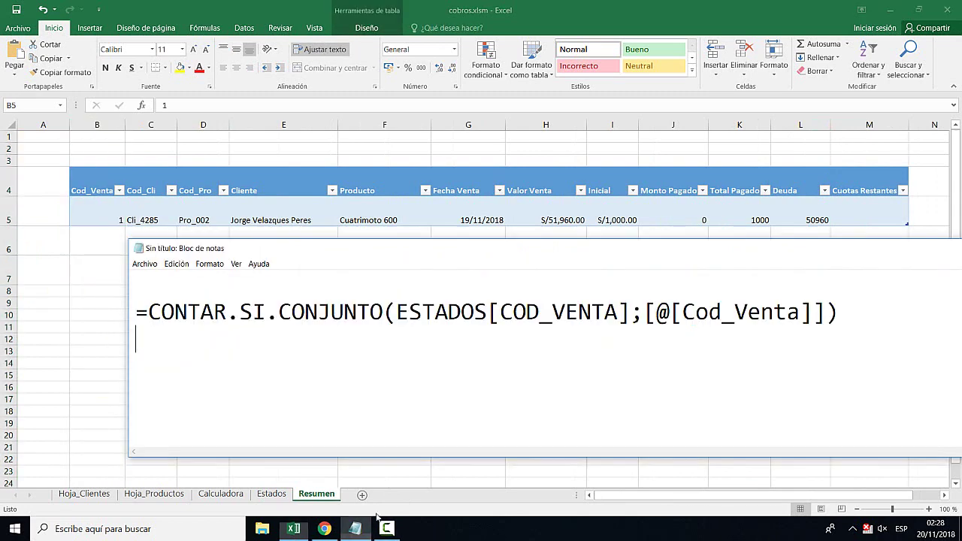
Step: Insert ;ESTADOS after [@[Cod_Venta]] before the closing parenthesis, correcting the typo
left_click_drag(644, 315, 659, 315)
left_click(651, 317)
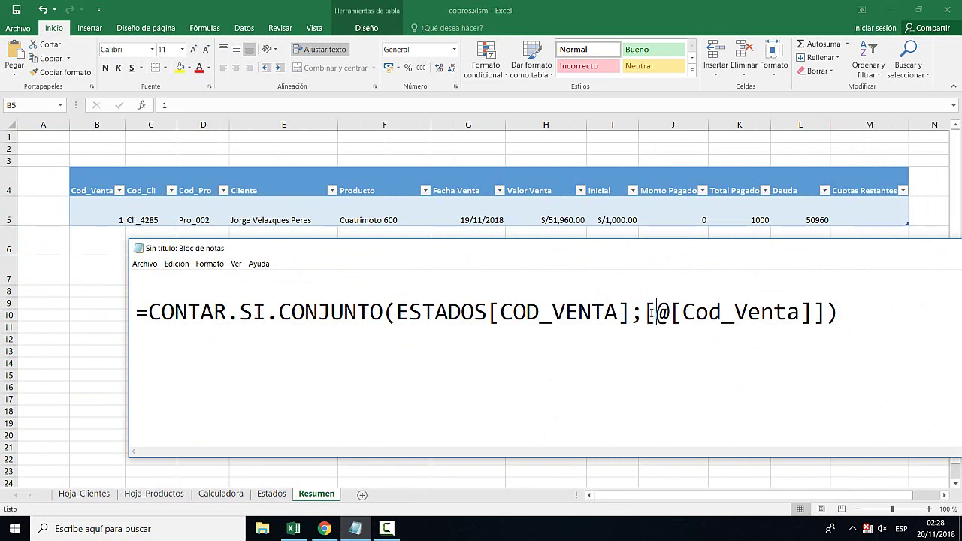
left_click(722, 314)
left_click(827, 316)
type(";")
type("estad")
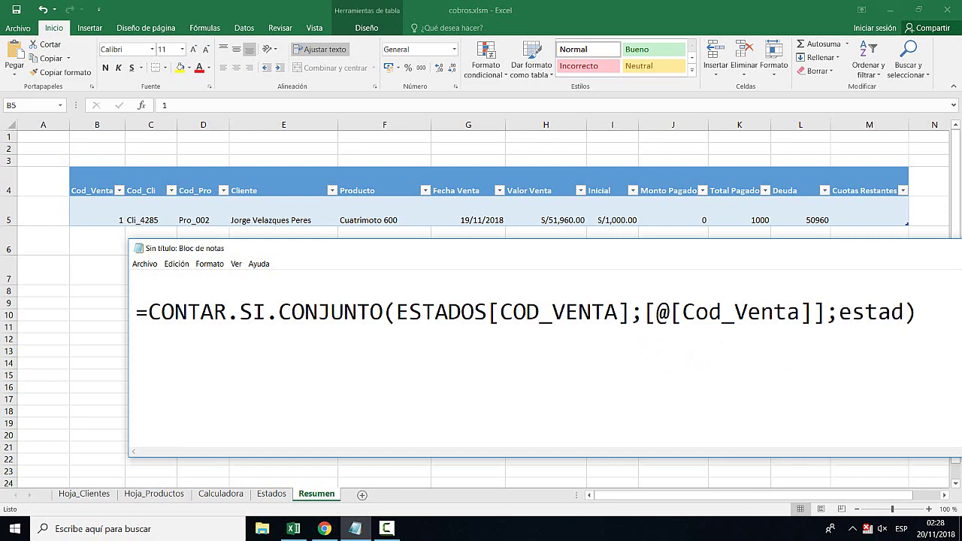
key("BackSpace")
key("BackSpace")
key("BackSpace")
key("BackSpace")
key("BackSpace")
type("SE")
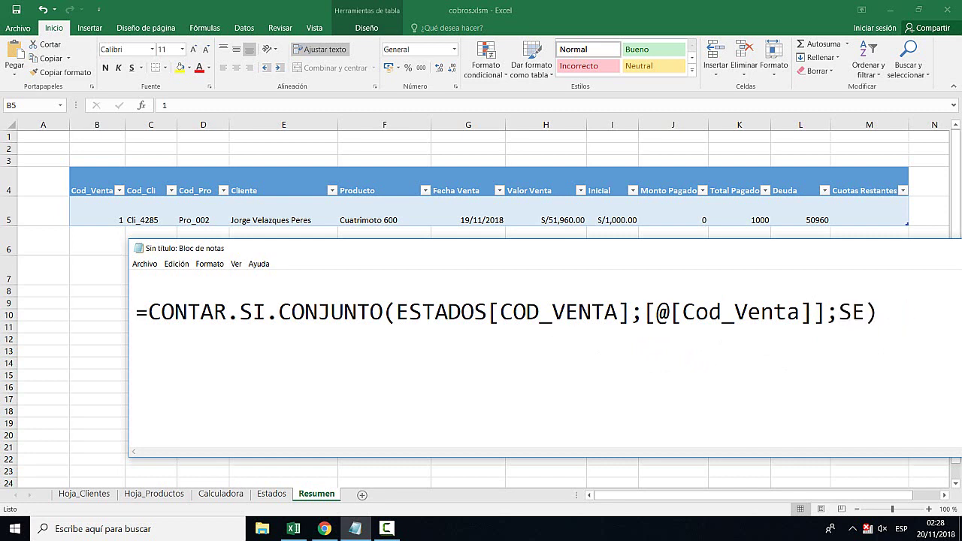
key("BackSpace")
key("BackSpace")
type("ESTADOS")
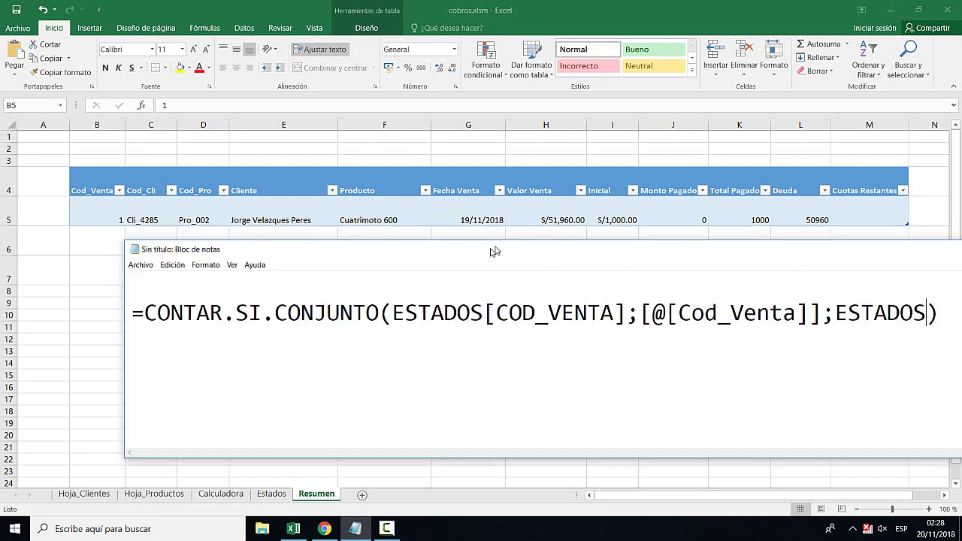
left_click_drag(497, 249, 376, 259)
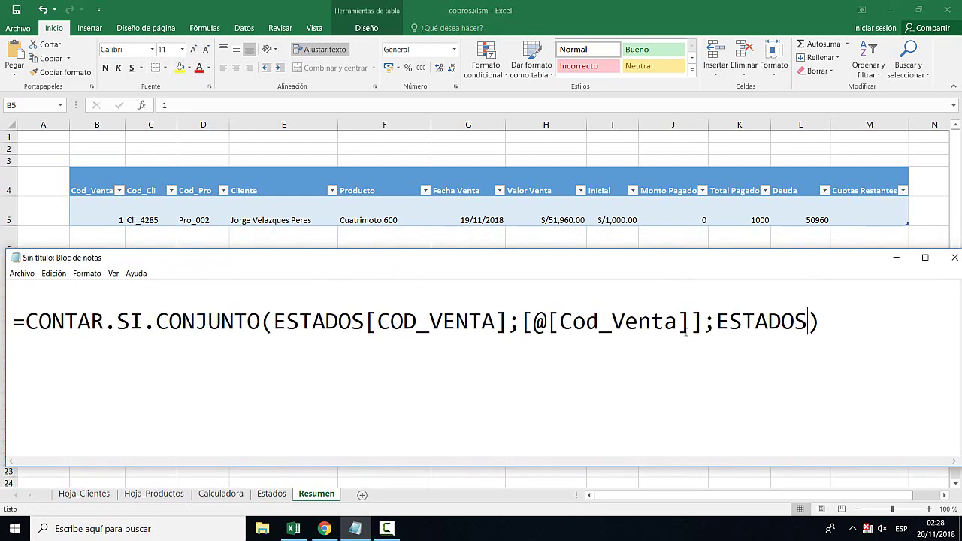
Step: Add empty brackets after ESTADOS and inspect the Fecha Pago column on Estados
type("[]")
left_click(271, 494)
left_click(271, 494)
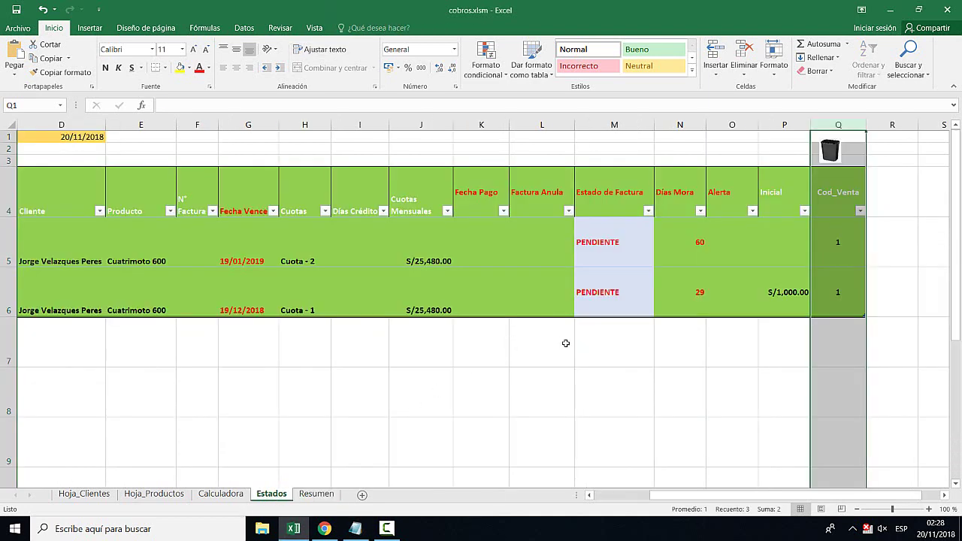
left_click(565, 343)
left_click(489, 259)
left_click(486, 125)
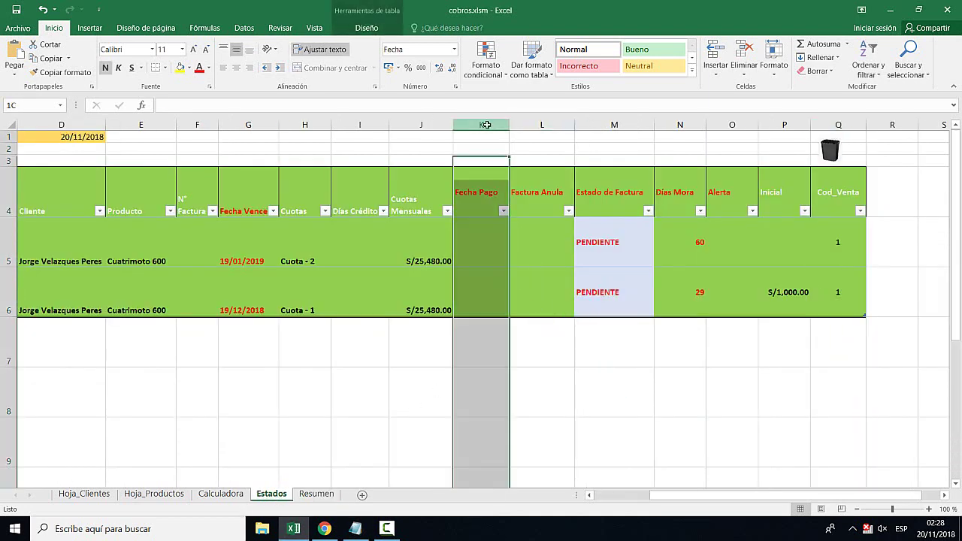
left_click(465, 252)
left_click(478, 193)
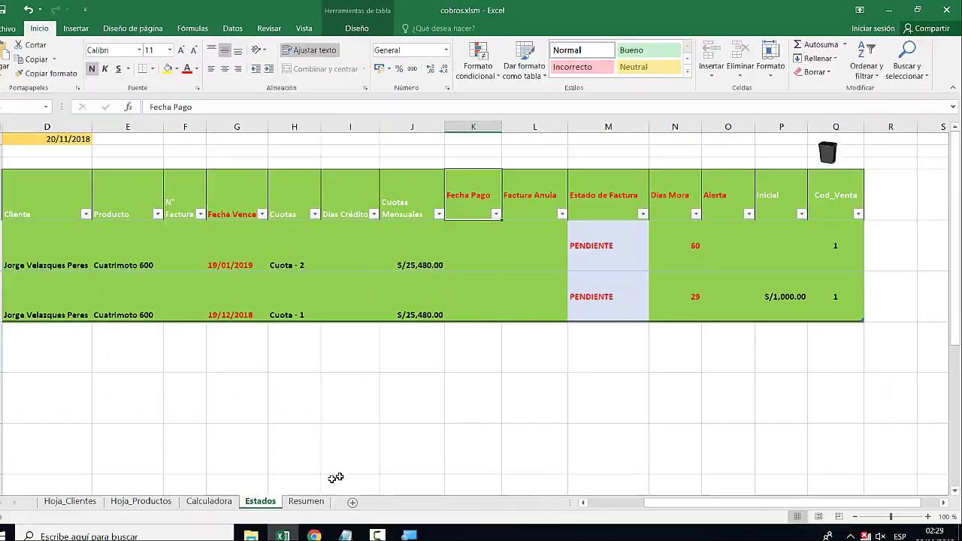
left_click(316, 493)
Step: Fill FECHA PAGO into the ESTADOS brackets and append ;"" to finish the formula
left_click(356, 528)
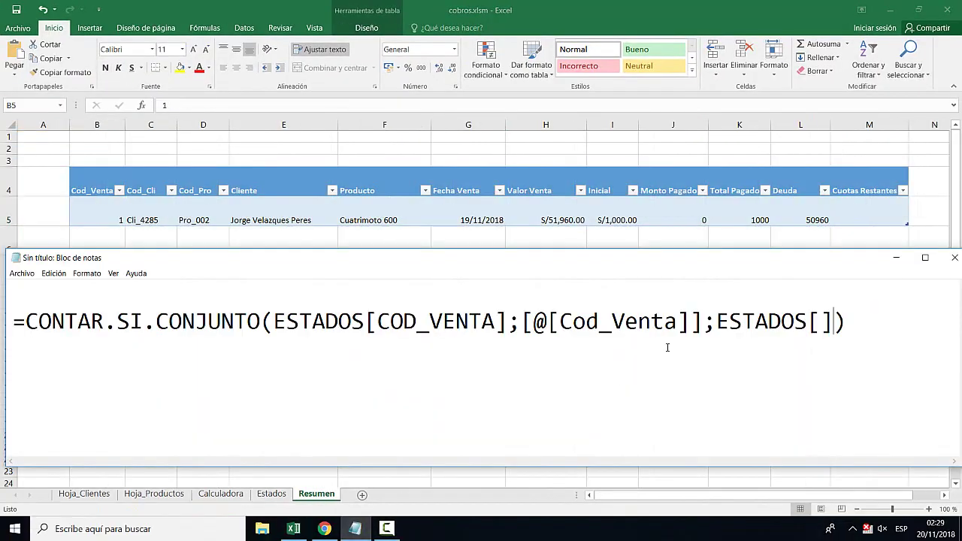
left_click(818, 323)
type("FECH")
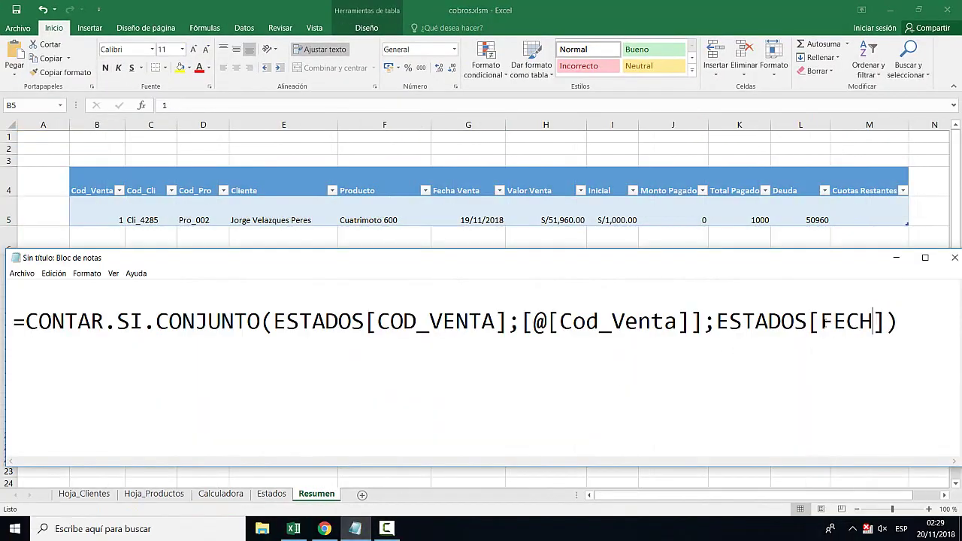
type("A PAGO")
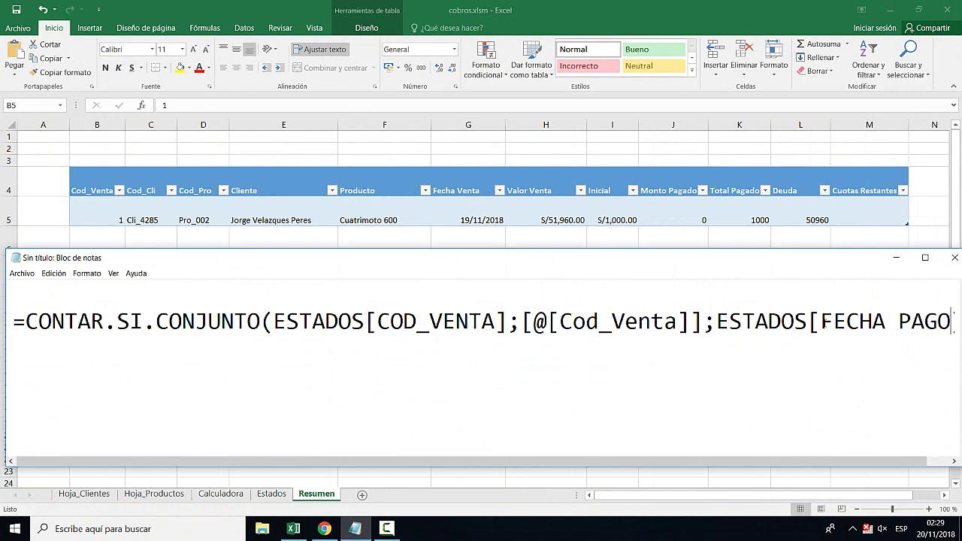
left_click(286, 496)
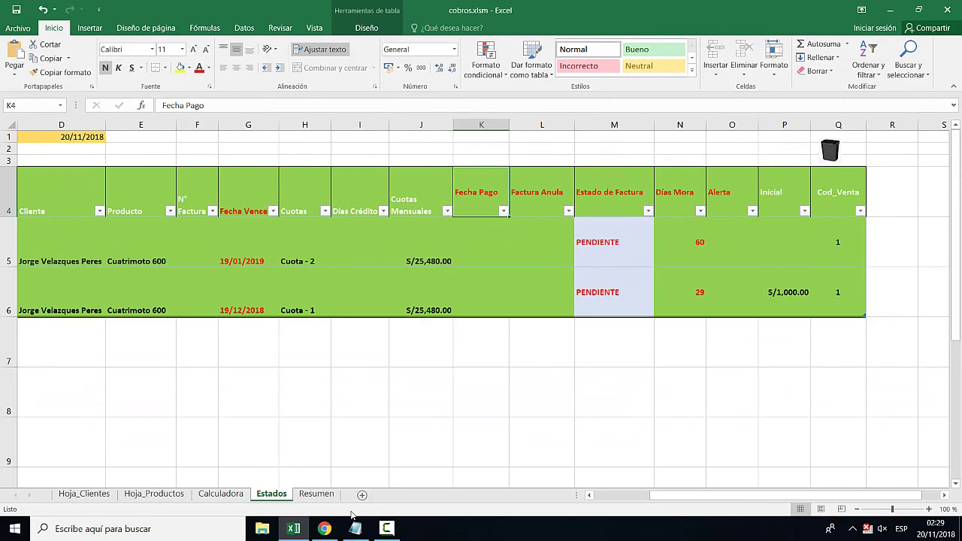
left_click(316, 494)
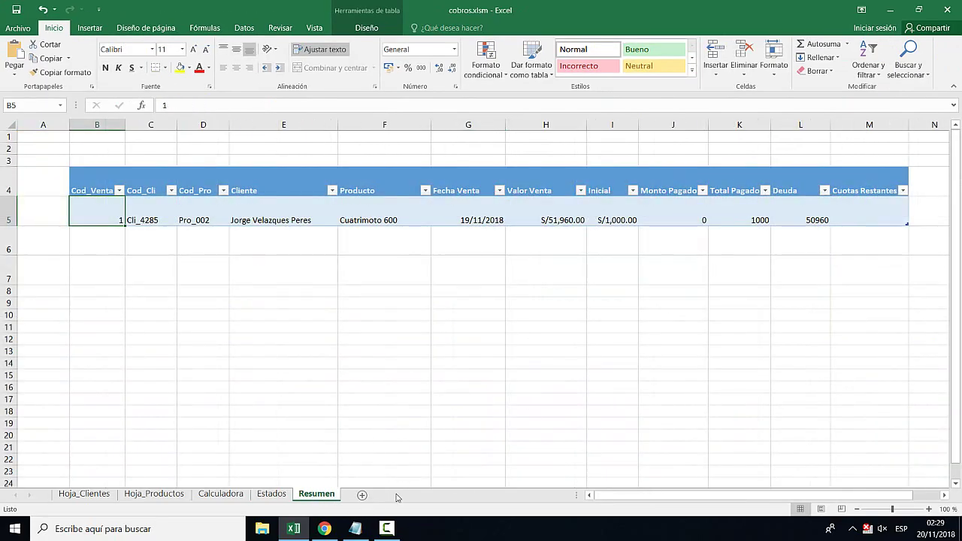
left_click(355, 528)
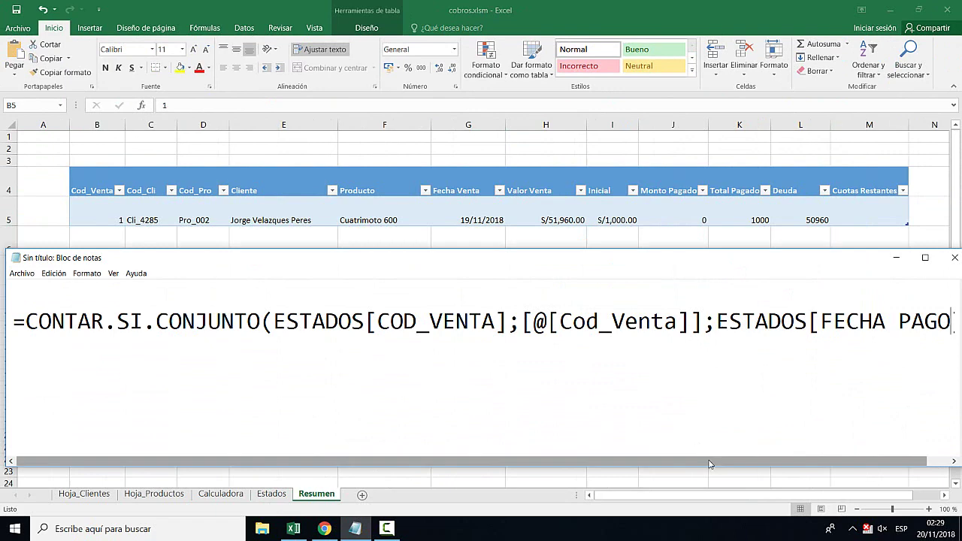
left_click_drag(709, 464, 731, 464)
left_click_drag(862, 269, 630, 272)
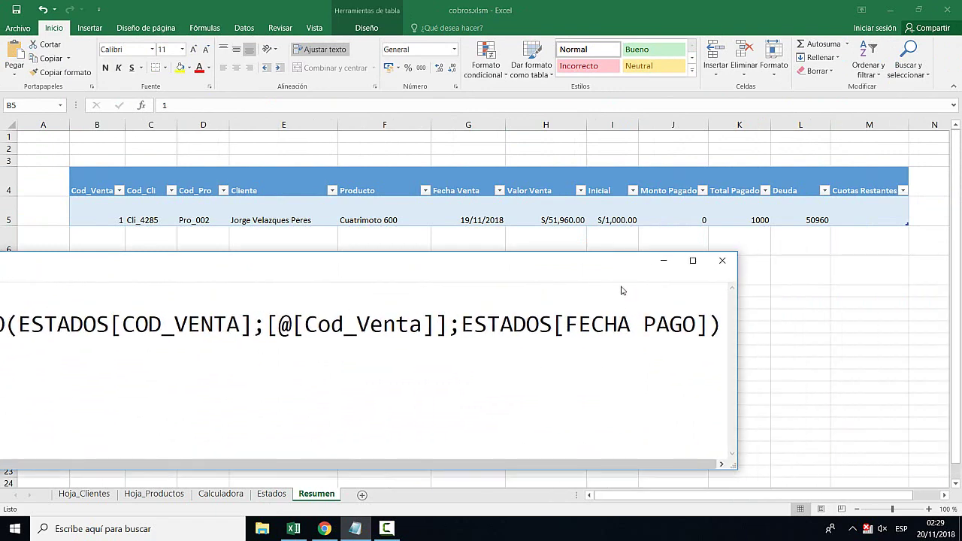
left_click(708, 324)
type(";\"\"")
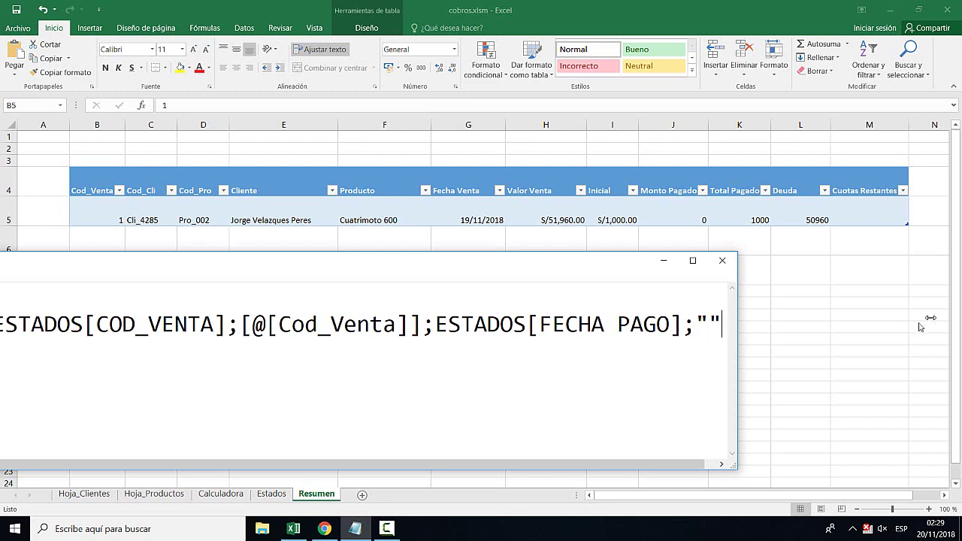
Step: Set the Notepad font to size 10 and select the whole formula
left_click_drag(215, 269, 391, 246)
key("ctrl+a")
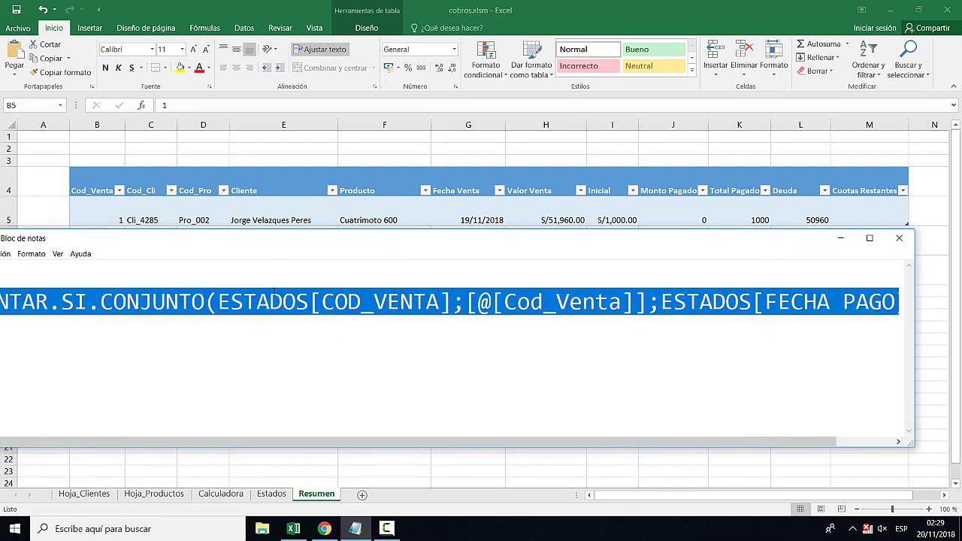
left_click_drag(303, 239, 449, 231)
left_click(177, 248)
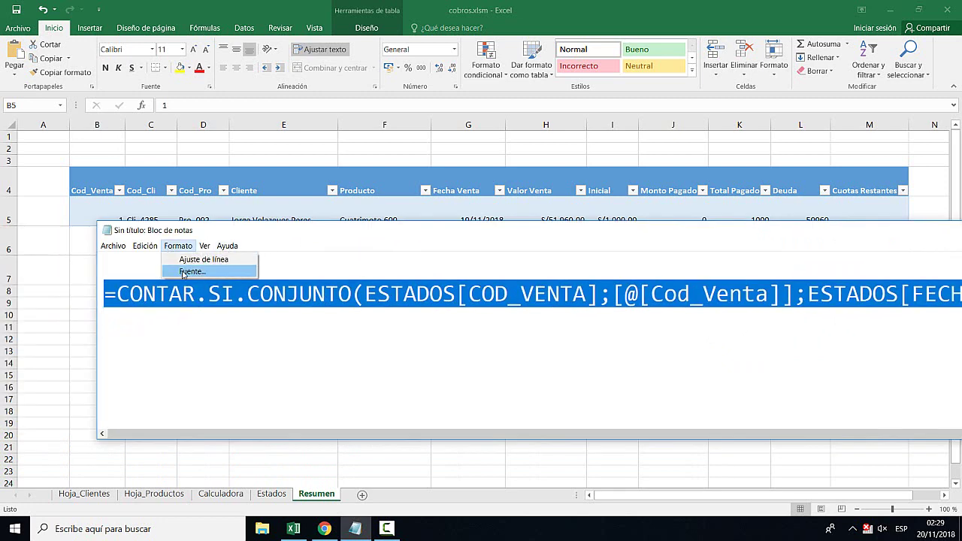
left_click(184, 272)
left_click_drag(323, 280, 321, 252)
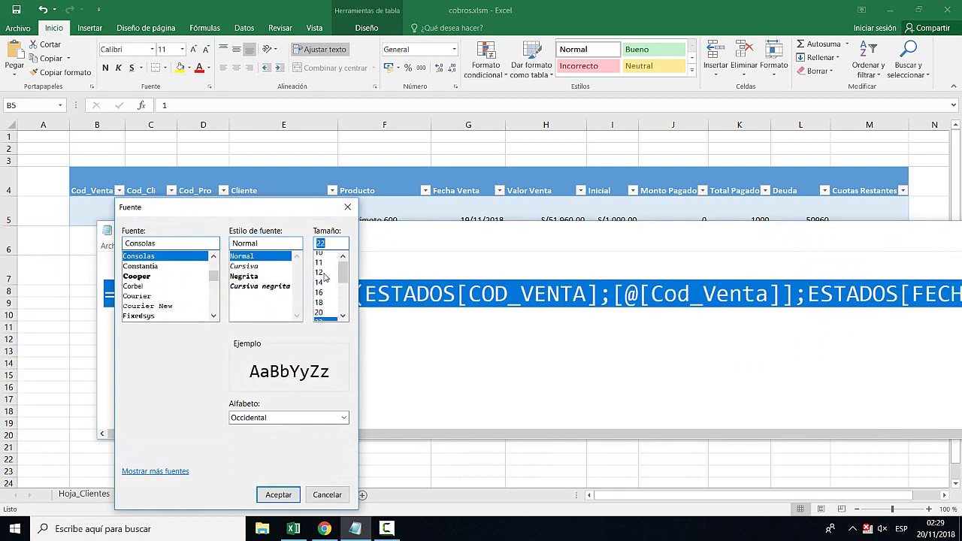
left_click(278, 494)
left_click(490, 280)
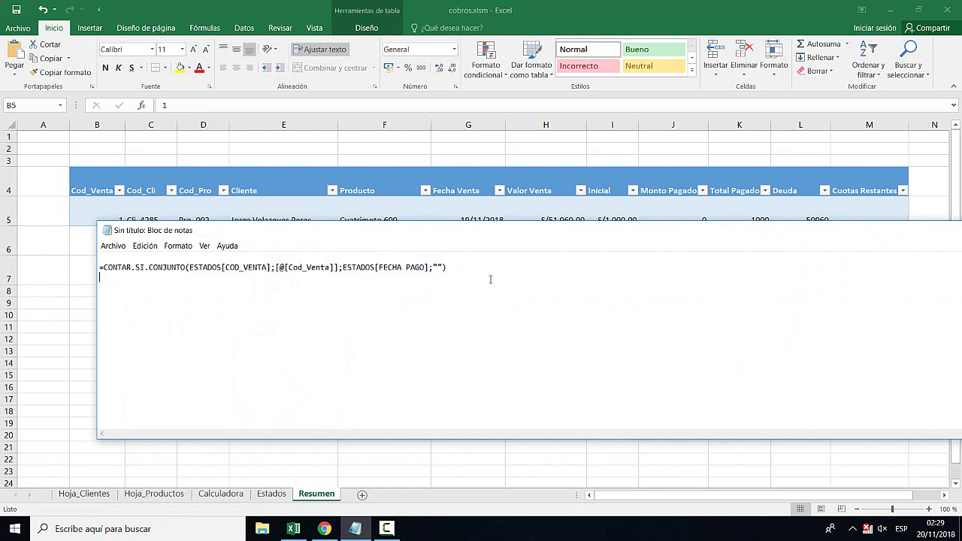
key("ctrl+a")
key("ctrl+c")
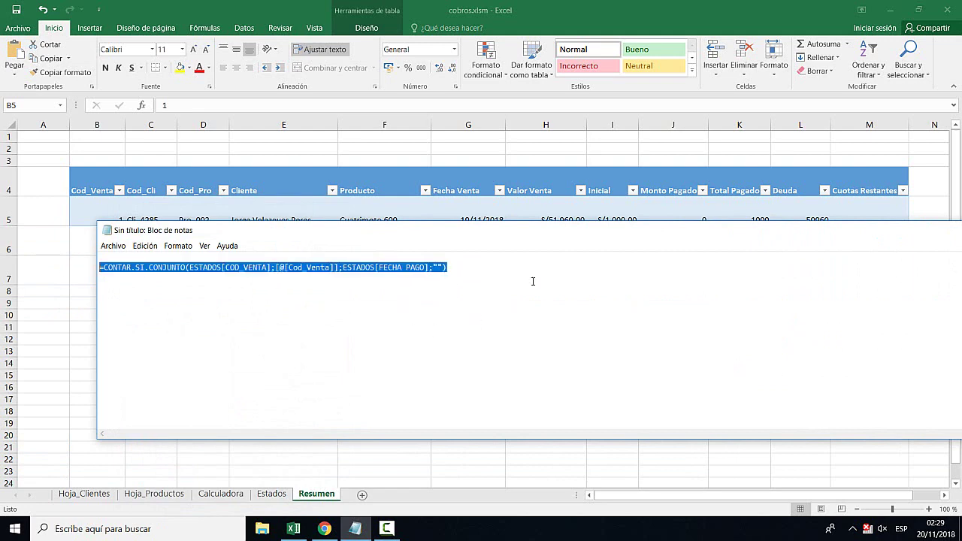
left_click(593, 139)
Step: Paste the CONTAR.SI.CONJUNTO Cuotas Restantes formula from the Notepad notes into Resumen cell M5
left_click(871, 219)
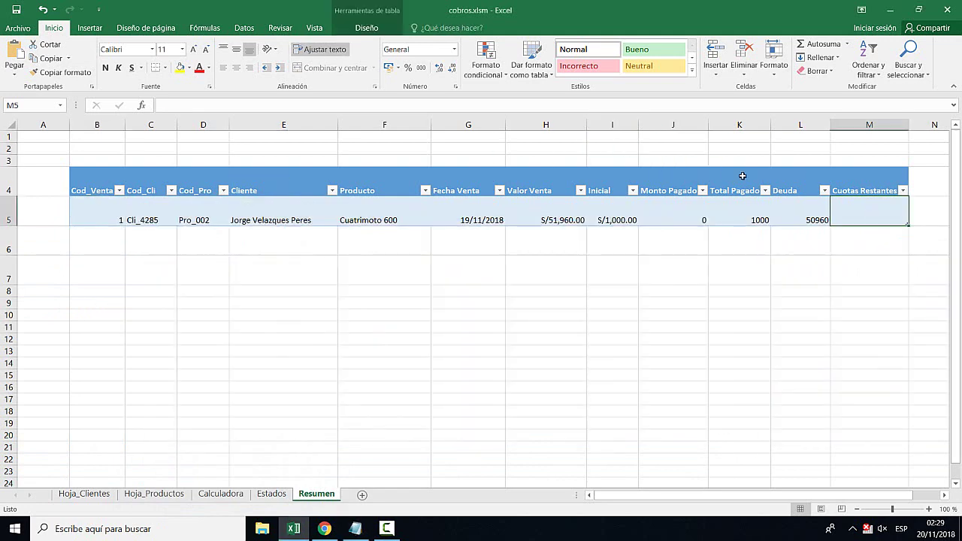
left_click(274, 106)
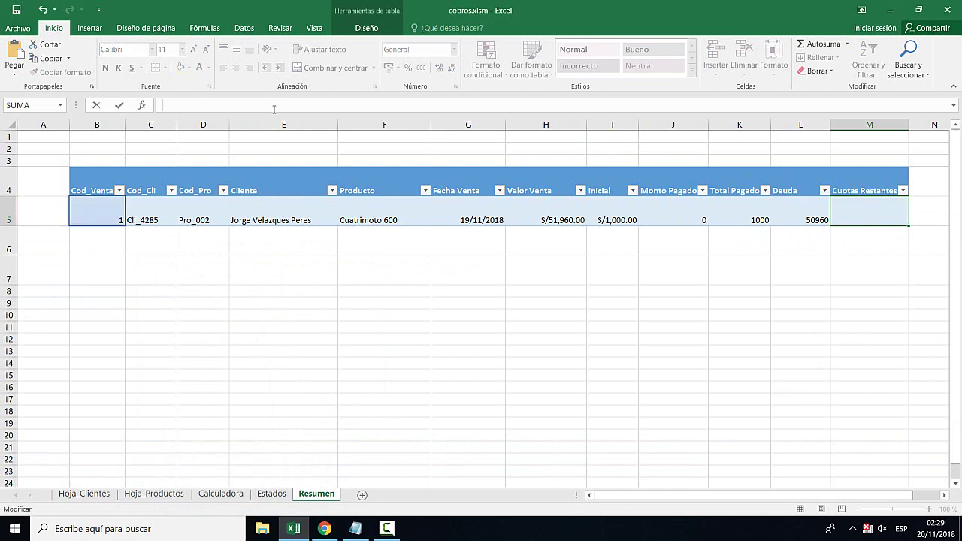
key("Escape")
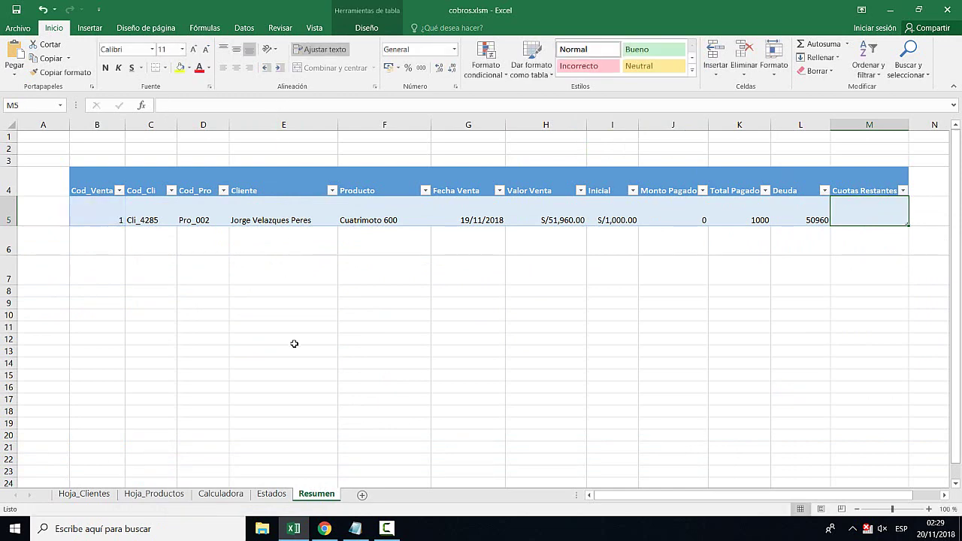
left_click(357, 530)
right_click(401, 272)
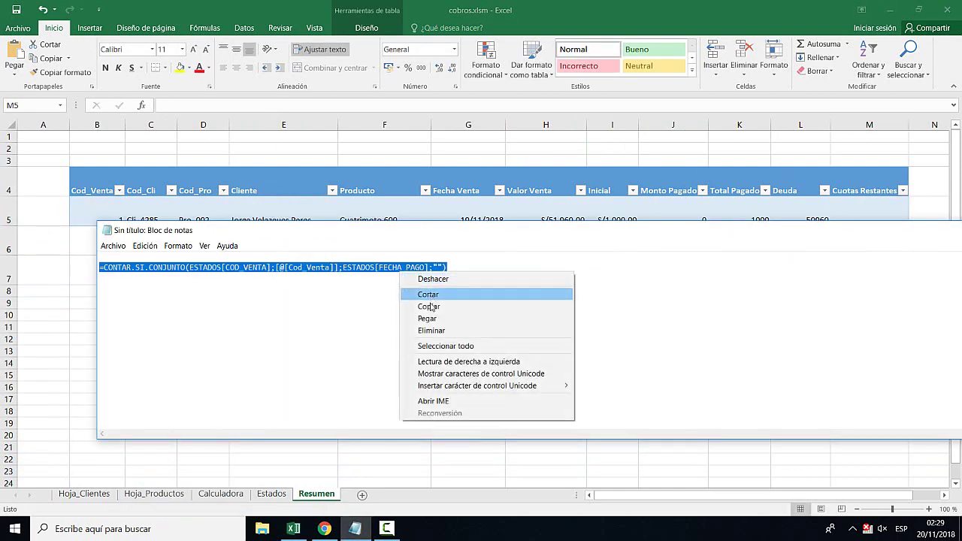
left_click(423, 308)
left_click(863, 213)
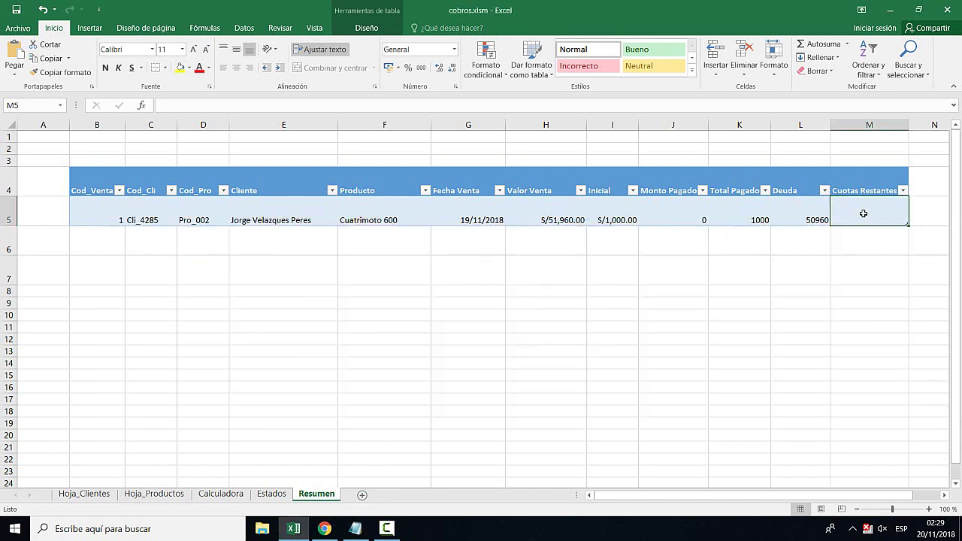
double_click(863, 213)
key("ctrl+v")
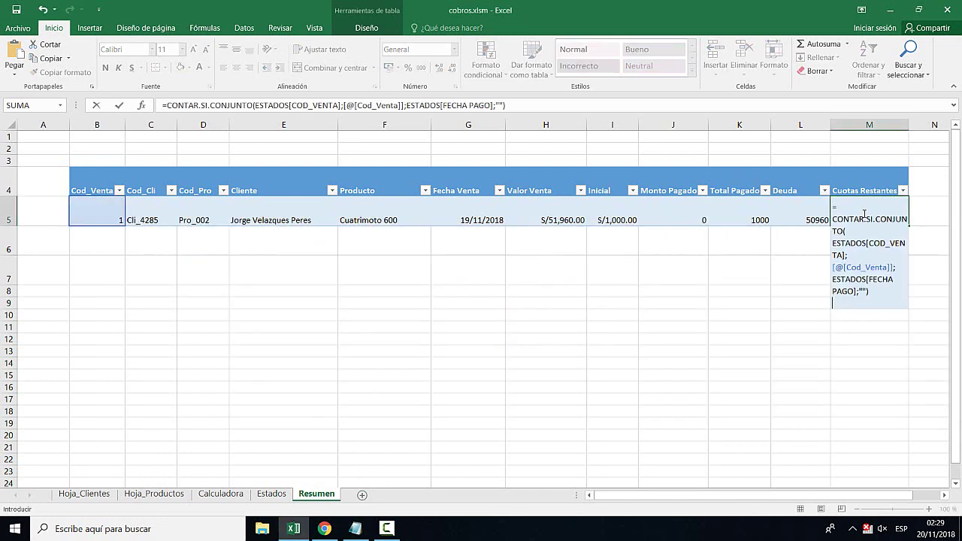
key("Return")
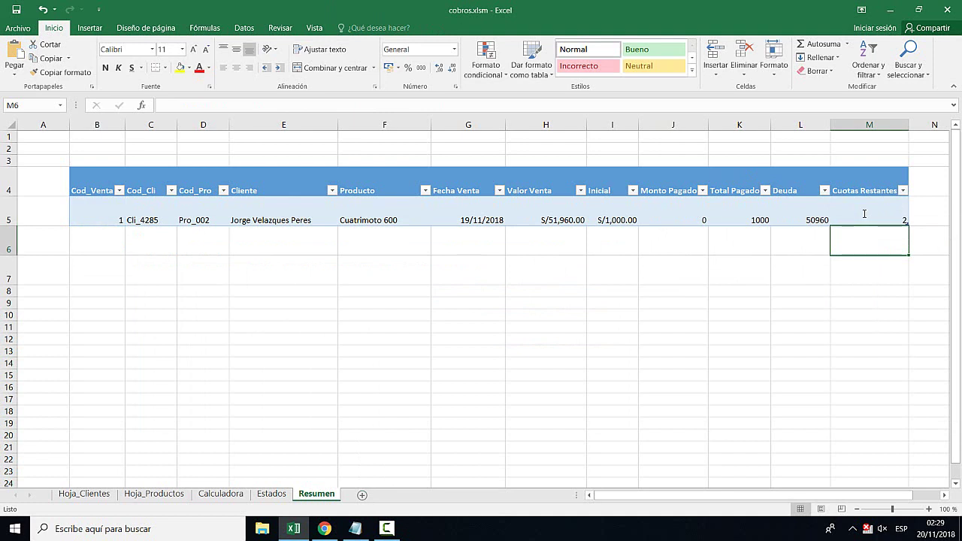
left_click(867, 215)
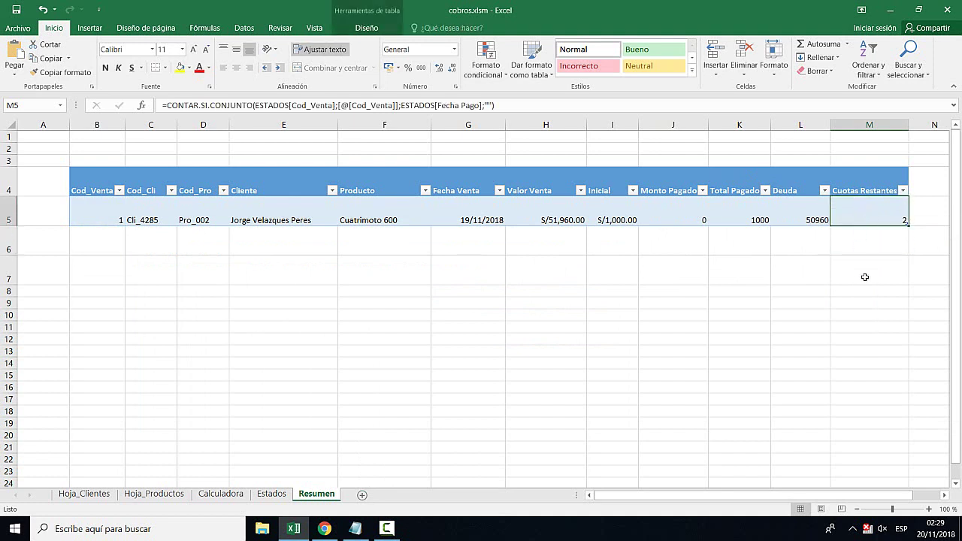
left_click(872, 242)
left_click(897, 208)
Step: Enter today's date, 20/11/2018, as Fecha Pago for both Estados installments in K5 and K6
left_click(269, 498)
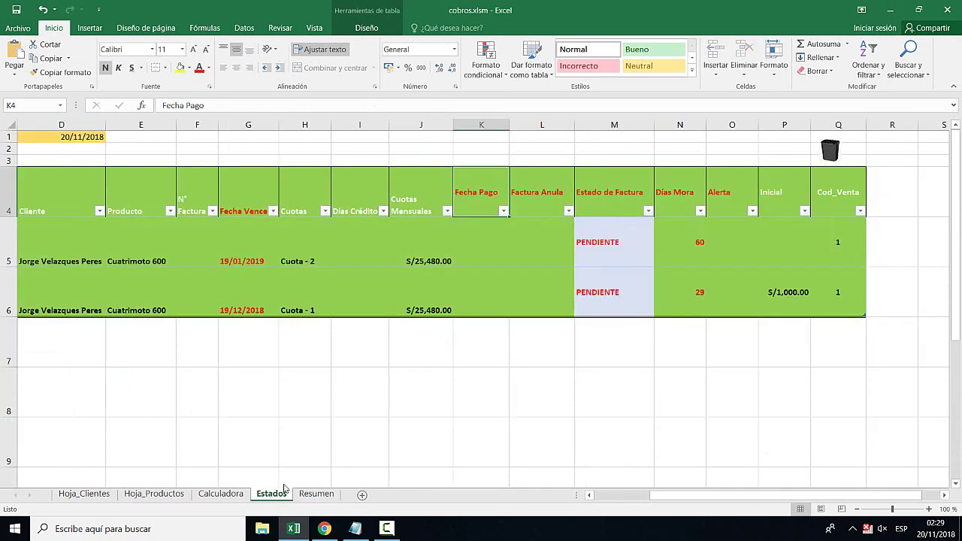
left_click(673, 343)
left_click(481, 242)
key("ctrl+semicolon")
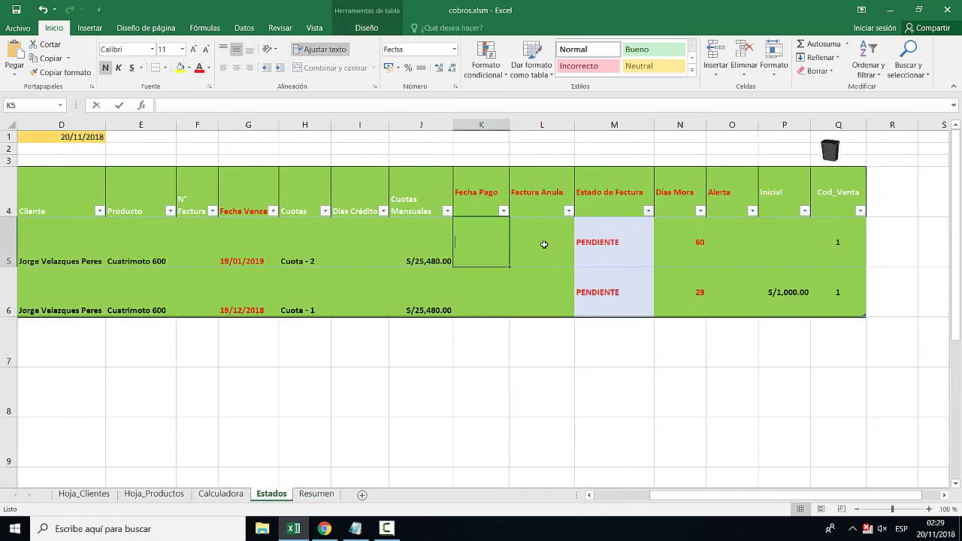
key("Return")
left_click(326, 500)
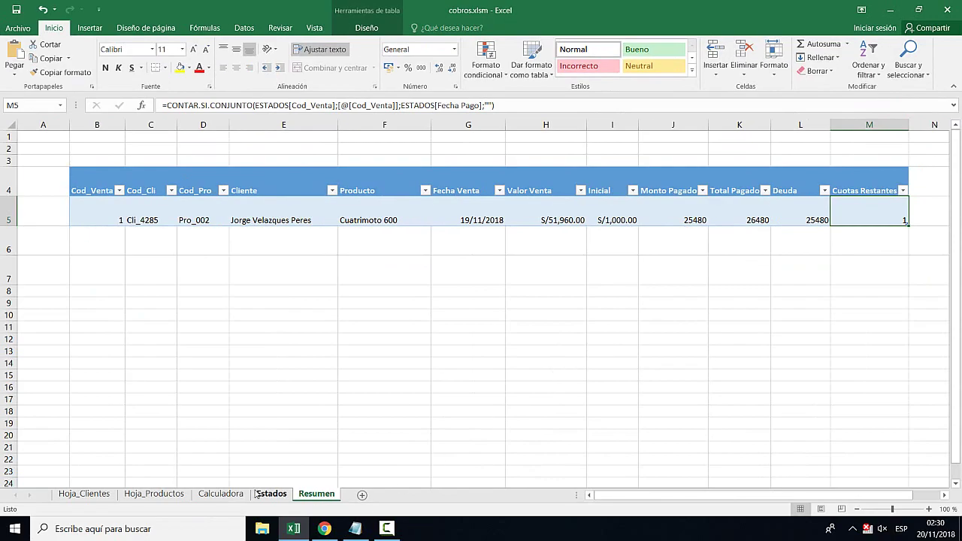
left_click(259, 494)
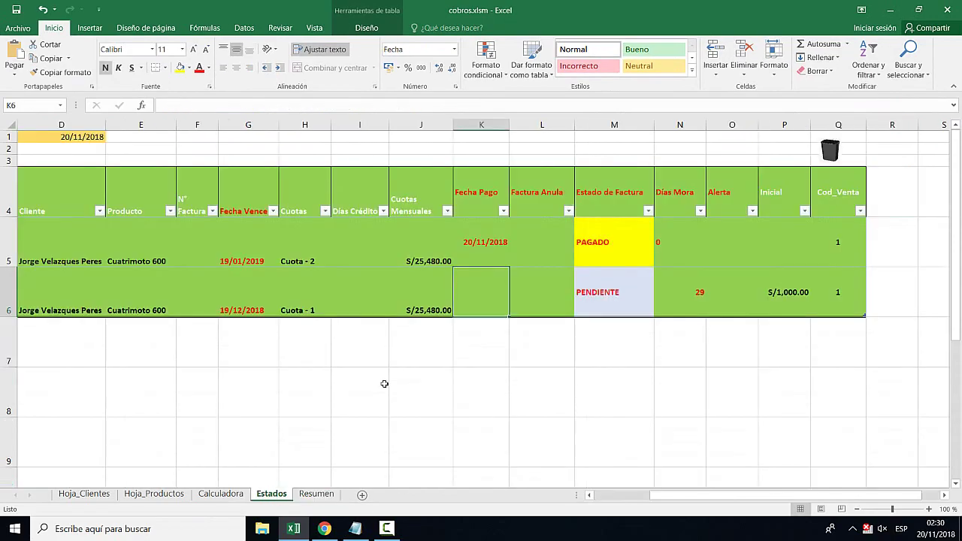
key("ctrl+semicolon")
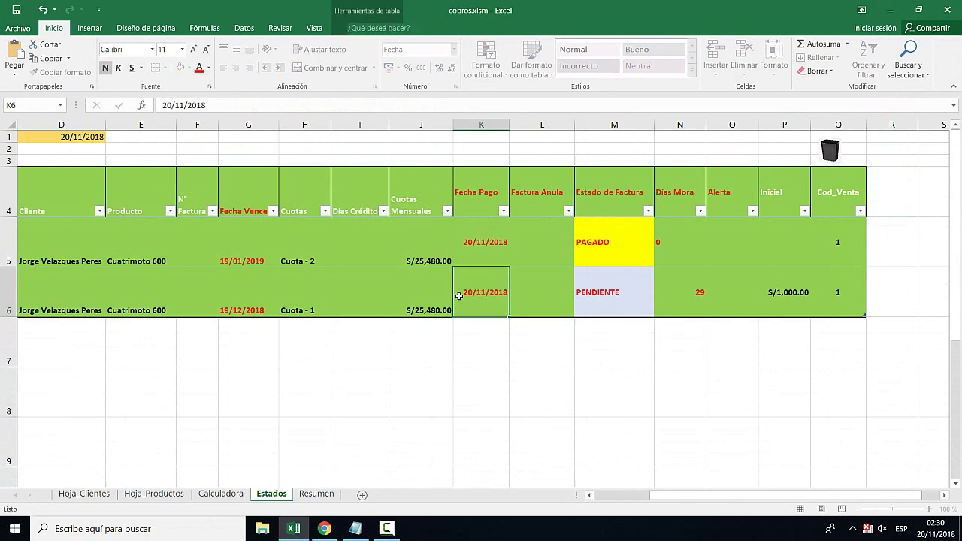
key("Return")
Step: Confirm Resumen shows Deuda 0 and Cuotas Restantes 0, then open M5's formula for editing
left_click(316, 493)
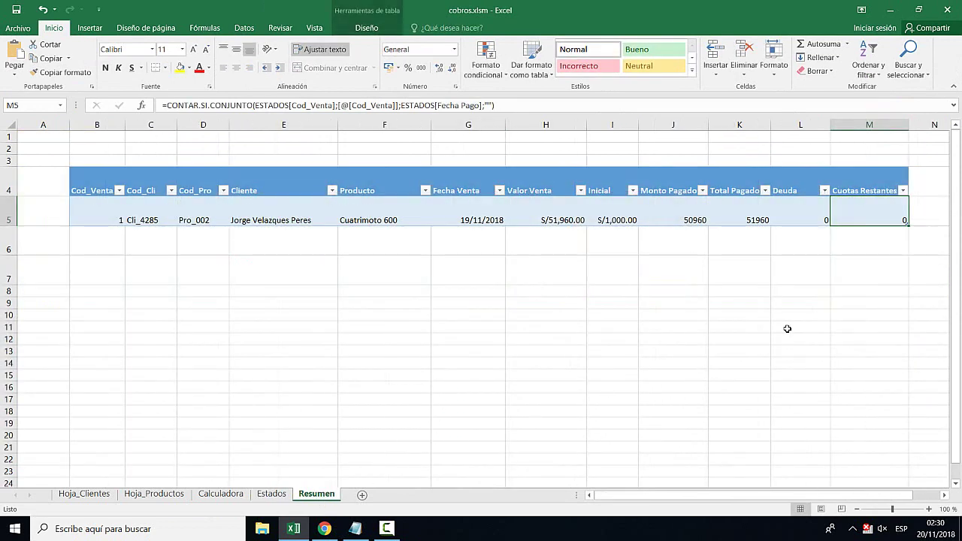
left_click(789, 327)
left_click(896, 207)
key("super")
key("super")
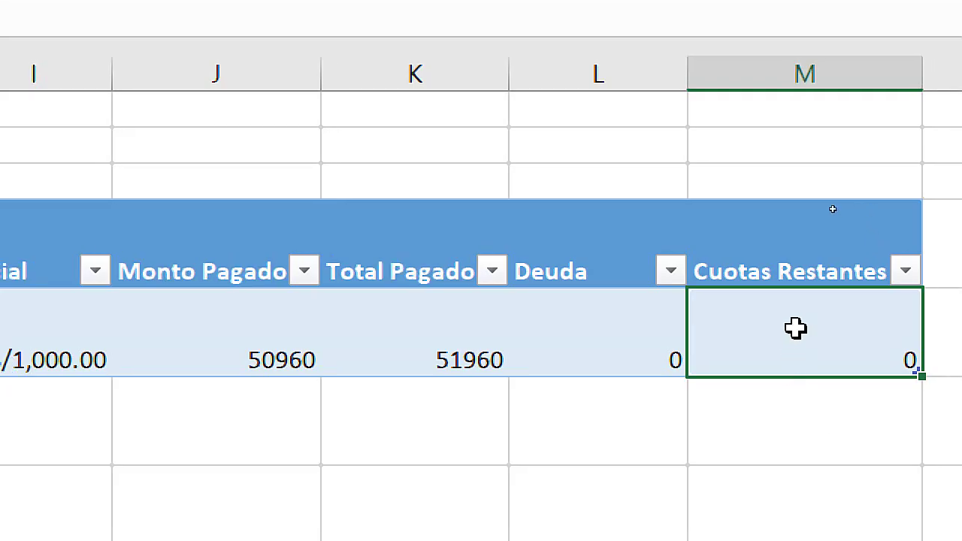
left_click(563, 332)
left_click(605, 67)
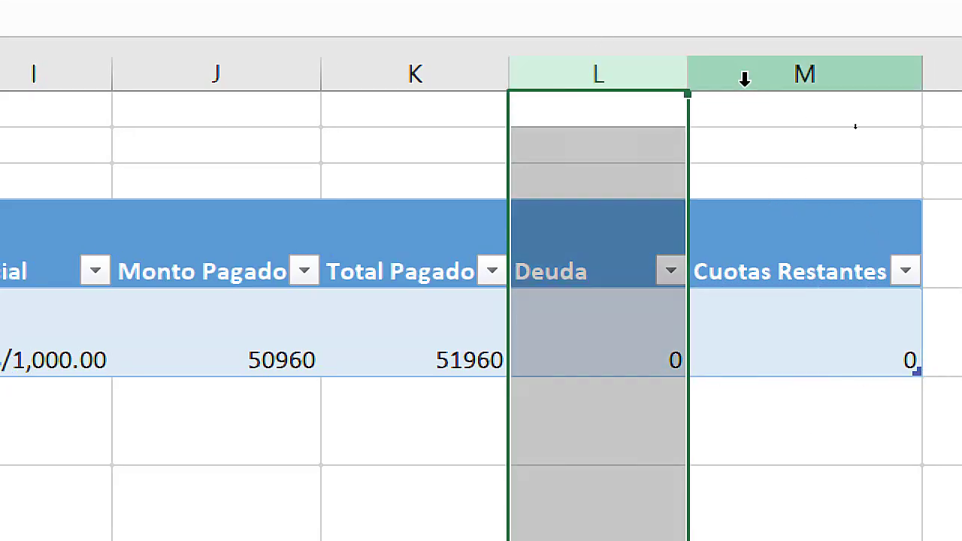
left_click(744, 78)
left_click(614, 63)
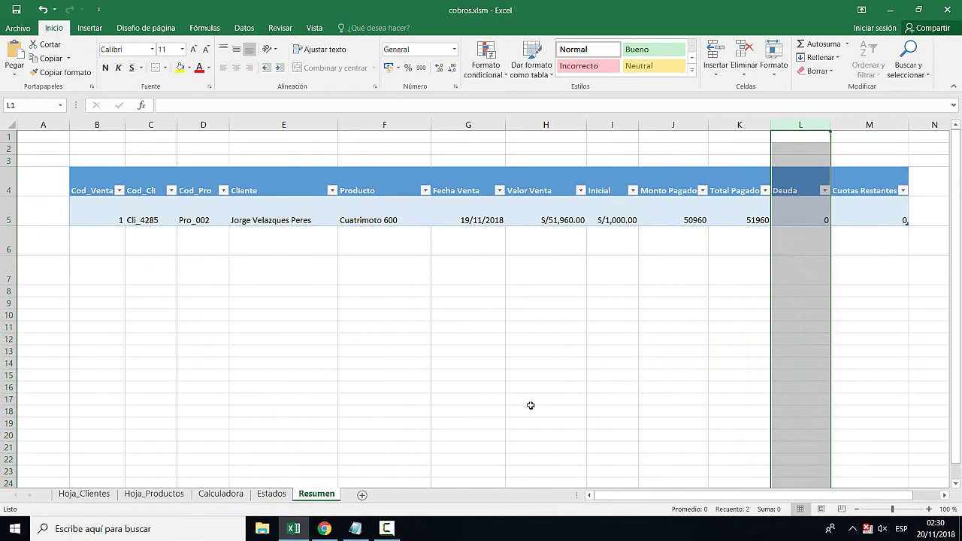
left_click(750, 248)
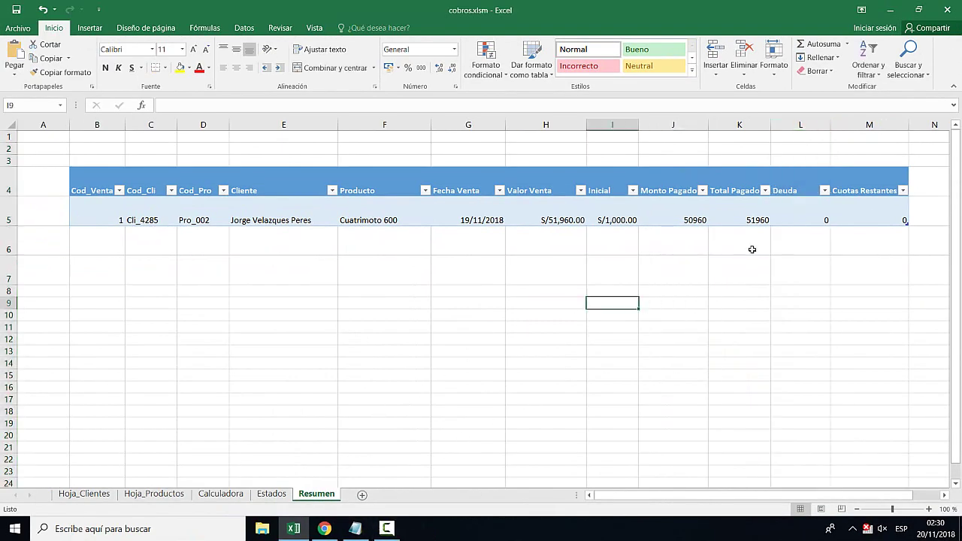
left_click(869, 215)
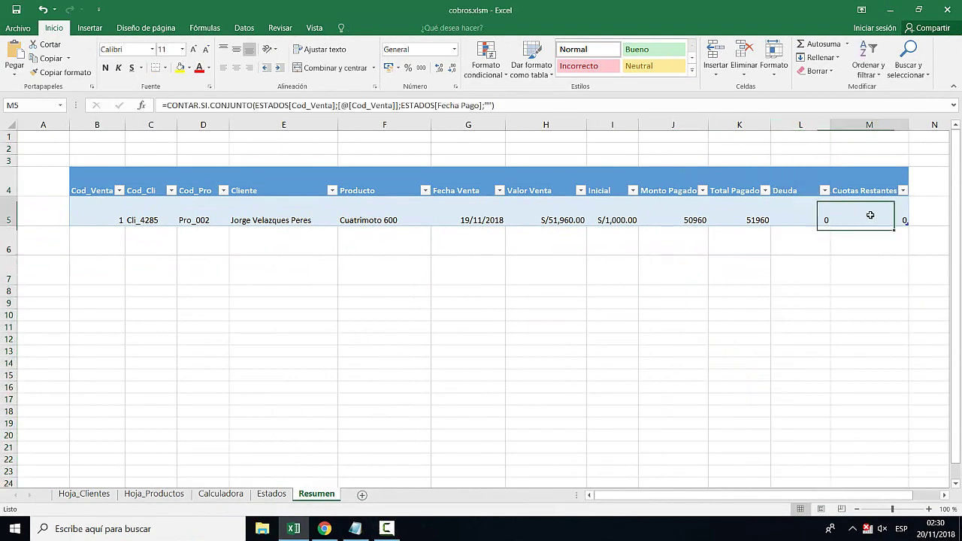
left_click(409, 105)
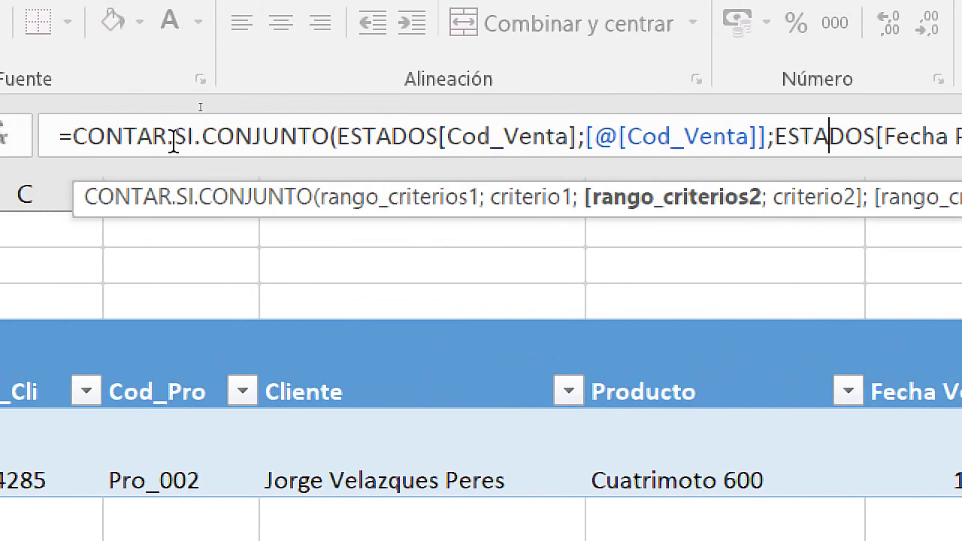
Step: Highlight the ESTADOS table and [Cod_Venta] references in the Cuotas Restantes formula
left_click(173, 140)
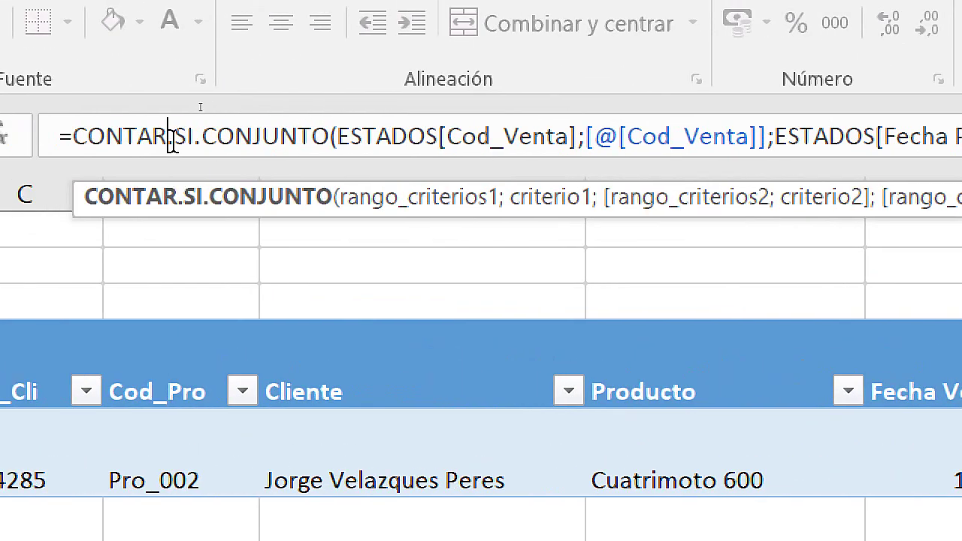
left_click(427, 137)
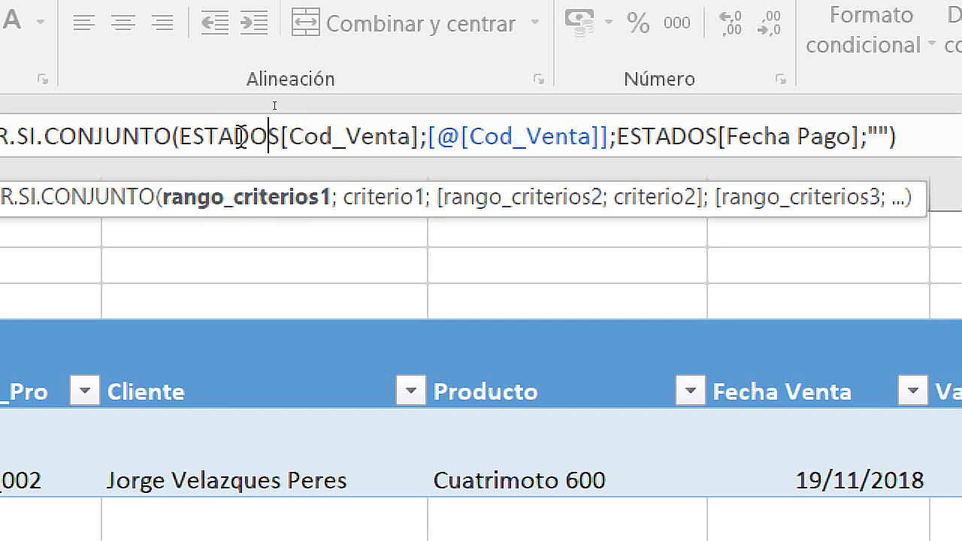
left_click_drag(193, 136, 279, 137)
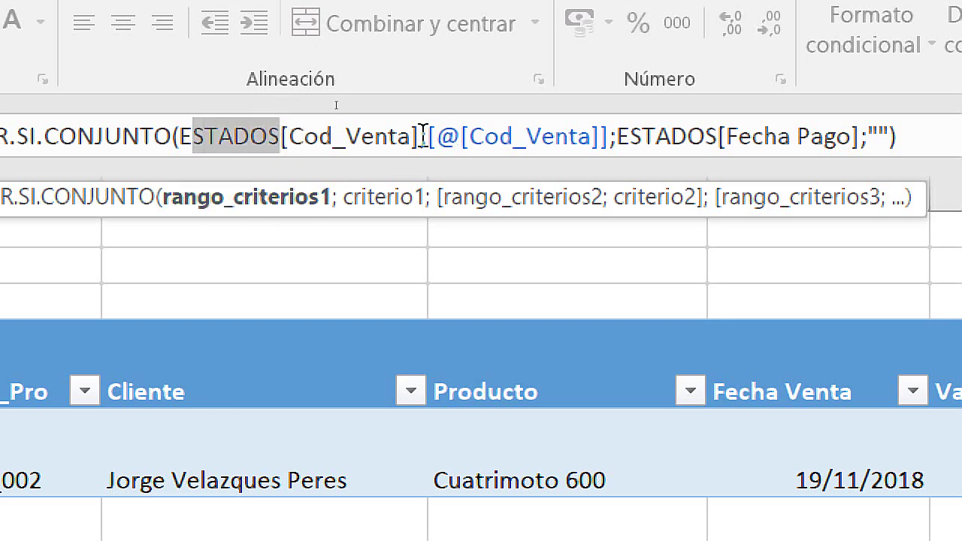
left_click_drag(419, 137, 280, 137)
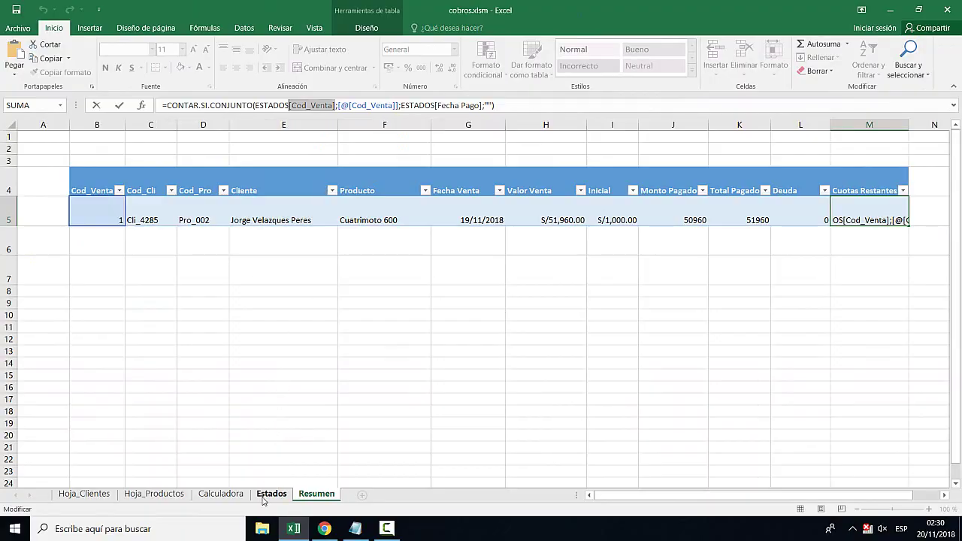
Step: Click the Estados trash icon, then review M5's formula criteria without changing it
left_click(266, 494)
left_click(836, 145)
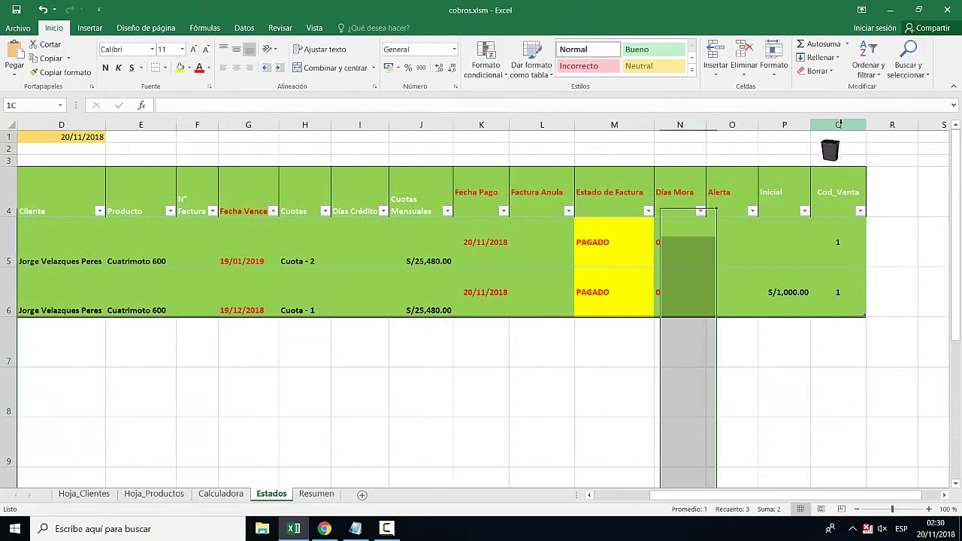
left_click(316, 496)
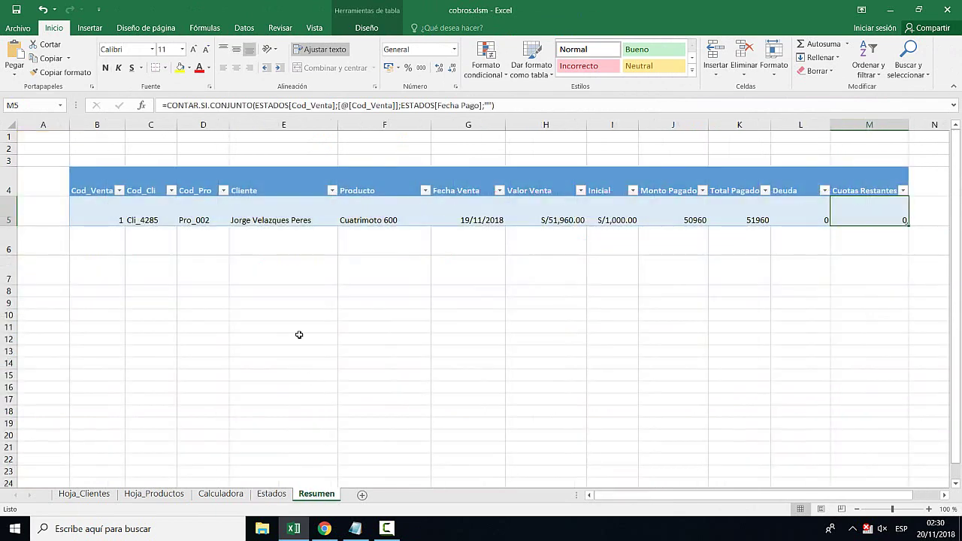
left_click(328, 106)
left_click(351, 105)
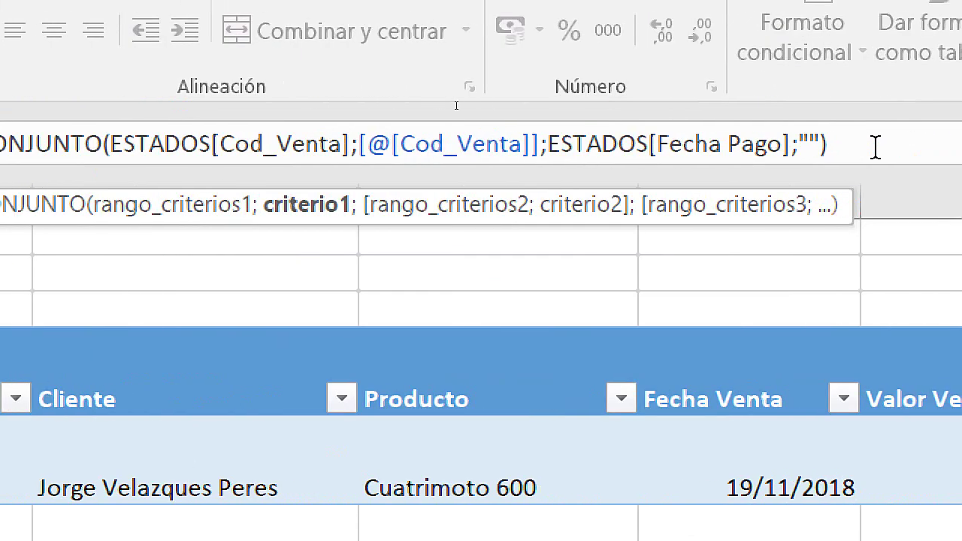
left_click(650, 144)
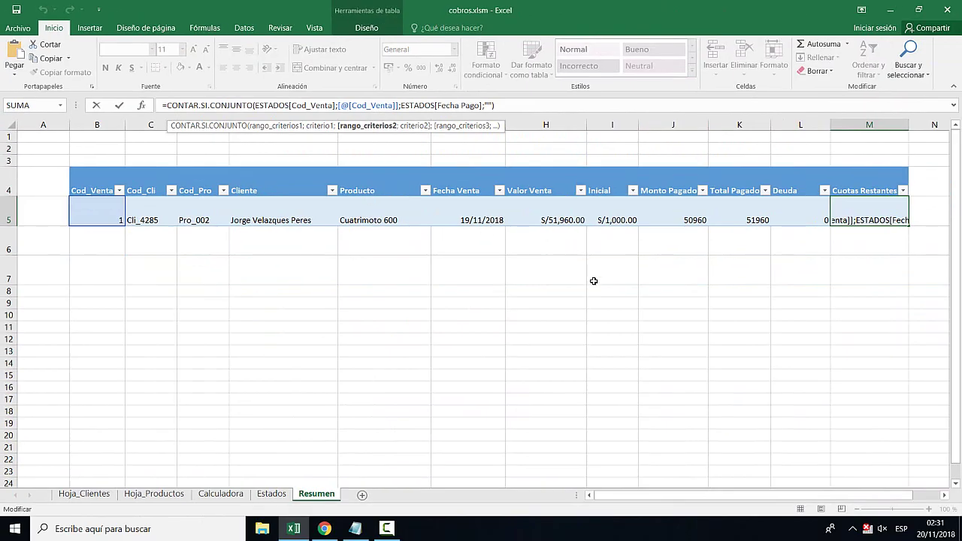
left_click(593, 281)
left_click(859, 238)
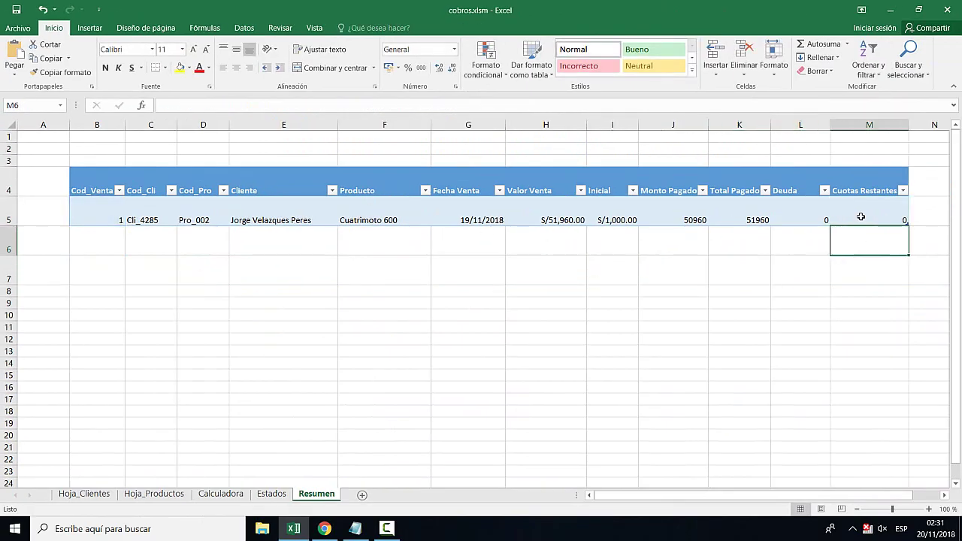
left_click(860, 216)
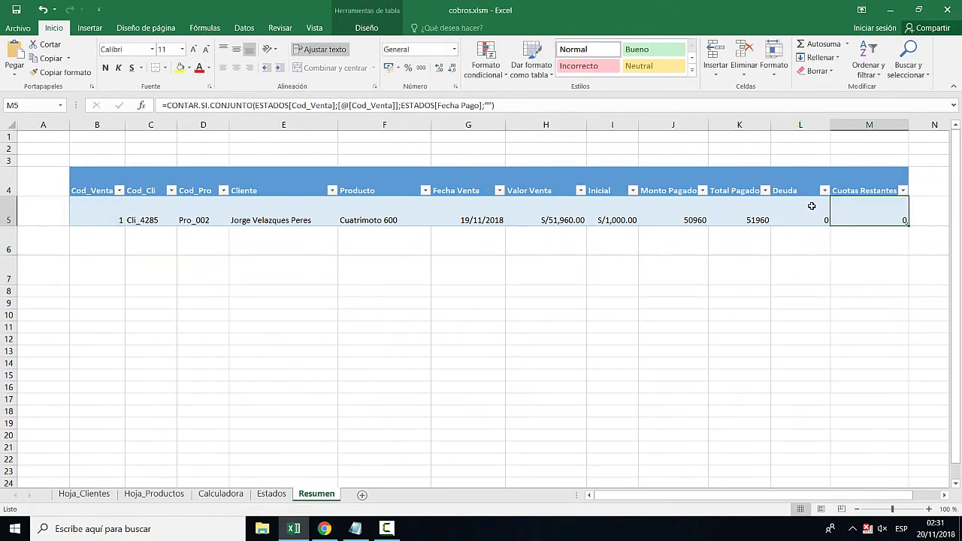
left_click(229, 494)
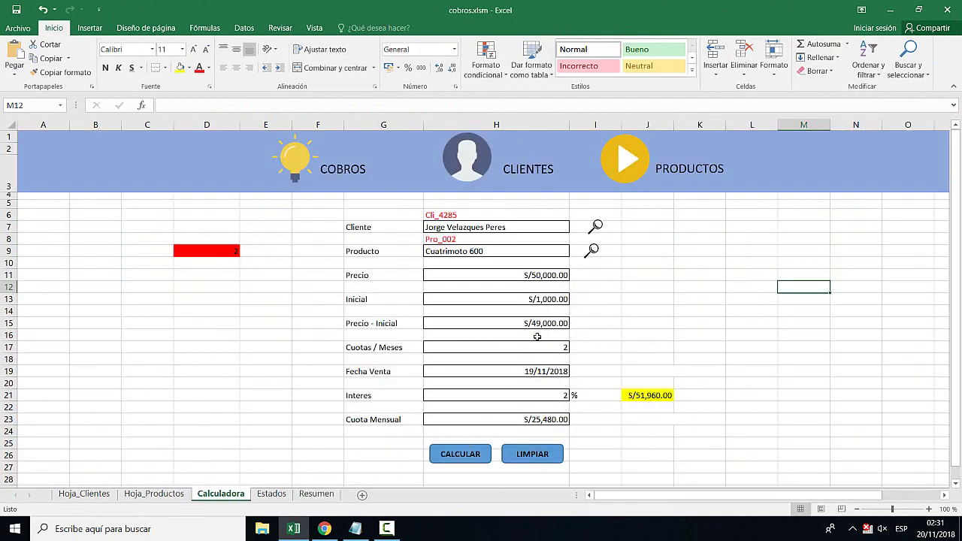
Step: Register a new sale from the Calculadora and inspect its new row 5 on Resumen
left_click(563, 344)
type("3")
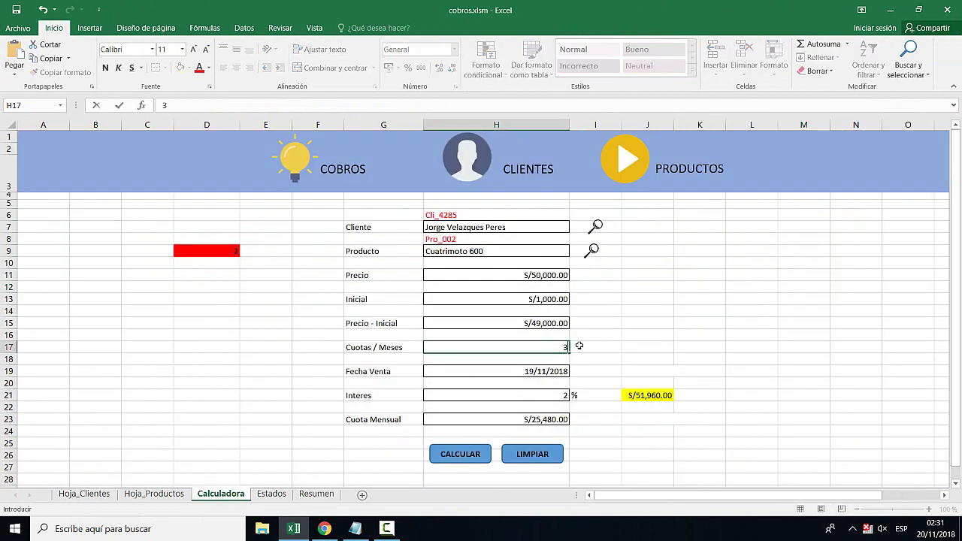
left_click(457, 453)
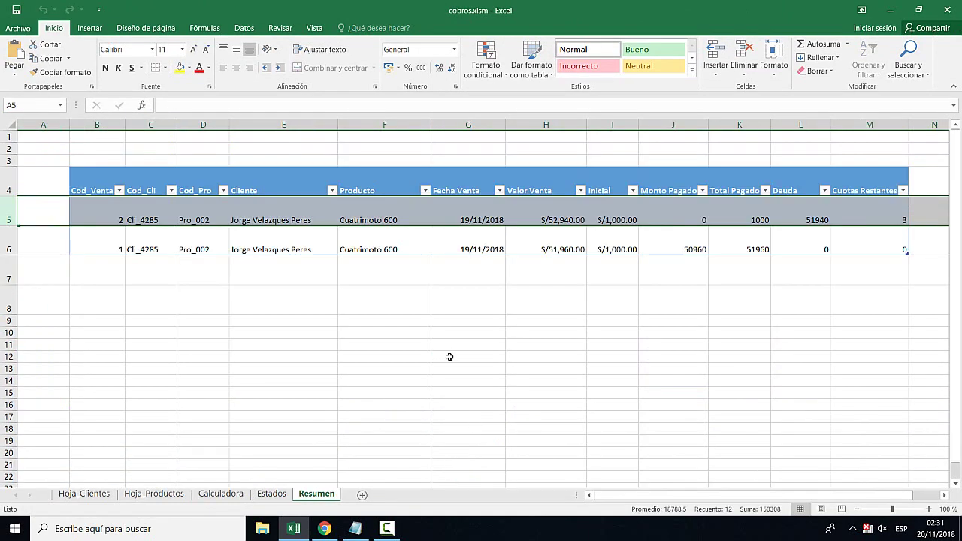
left_click(446, 354)
left_click(3, 212)
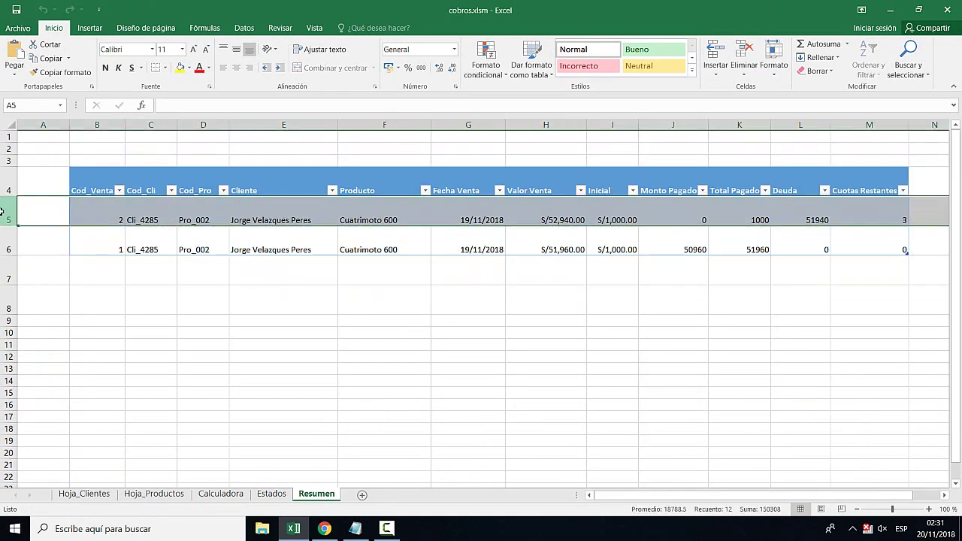
left_click(117, 217)
left_click(155, 217)
left_click(203, 217)
left_click(284, 217)
Step: Verify sale 2 shows Deuda 51940 with 3 Cuotas Restantes
left_click(383, 220)
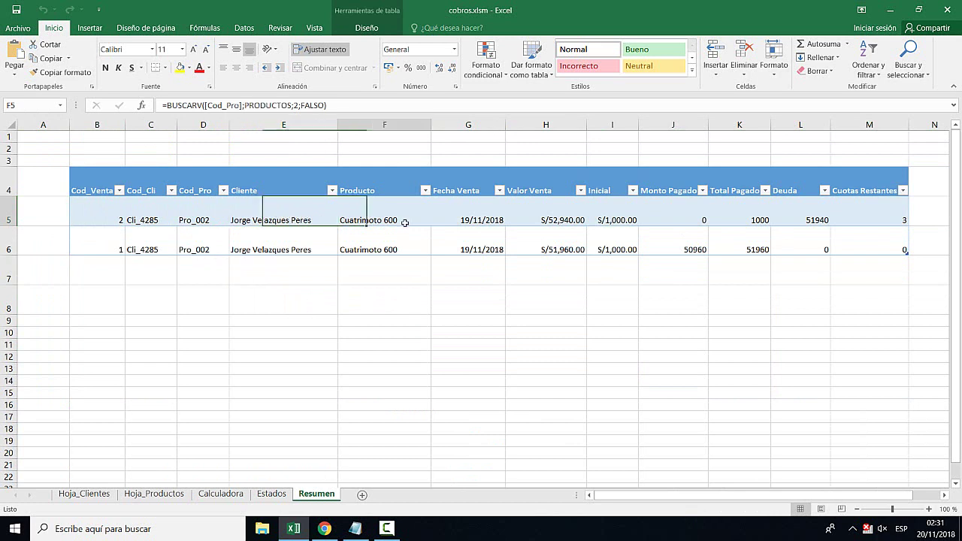
left_click(530, 220)
left_click(864, 220)
left_click(686, 219)
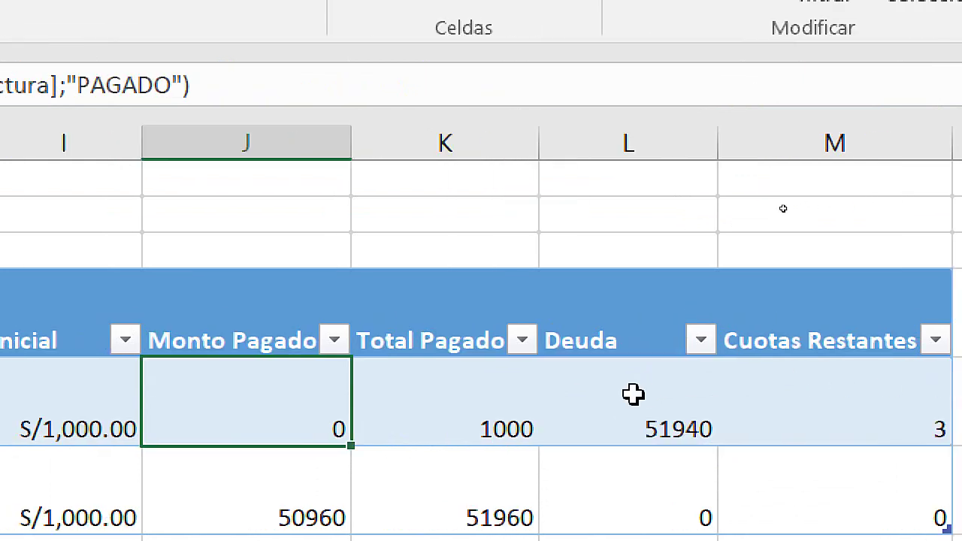
left_click(806, 382)
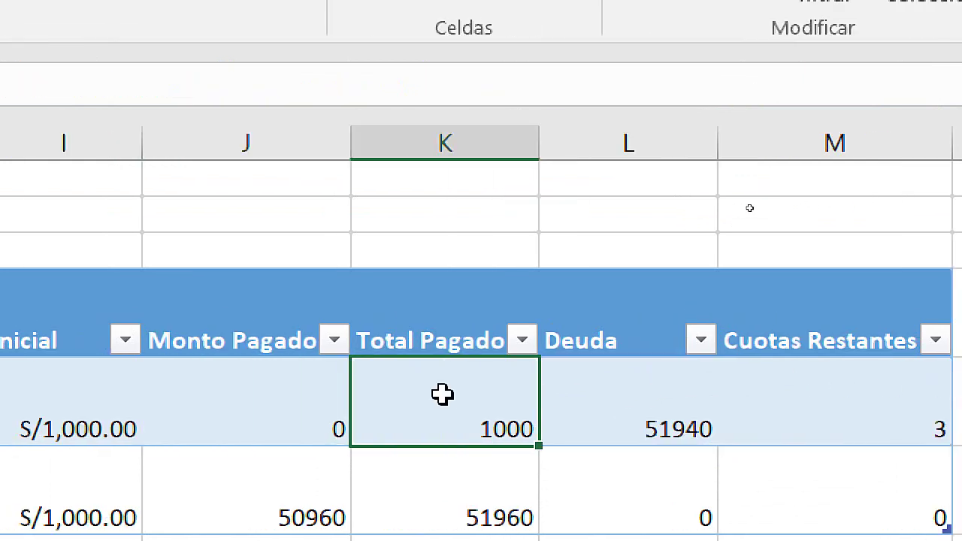
left_click(939, 382)
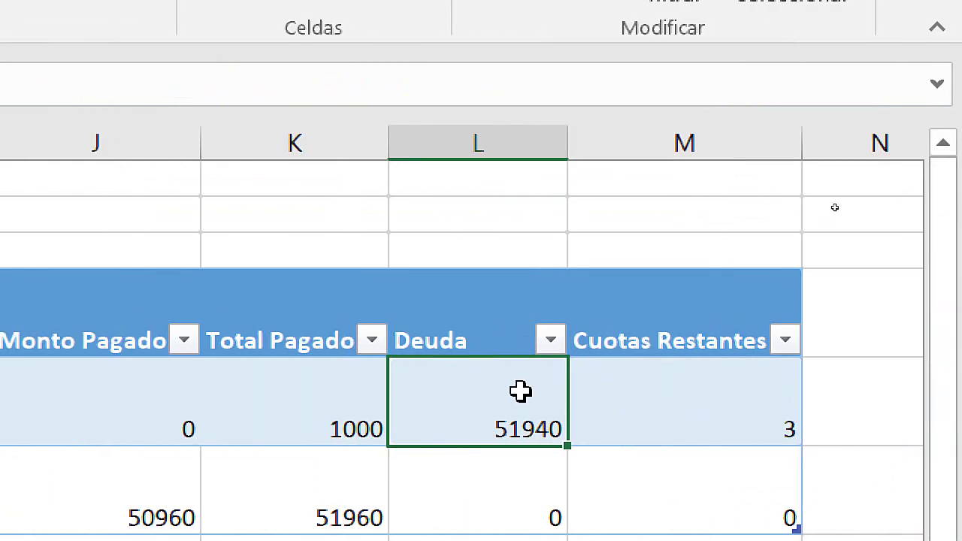
left_click(601, 384)
left_click(736, 265)
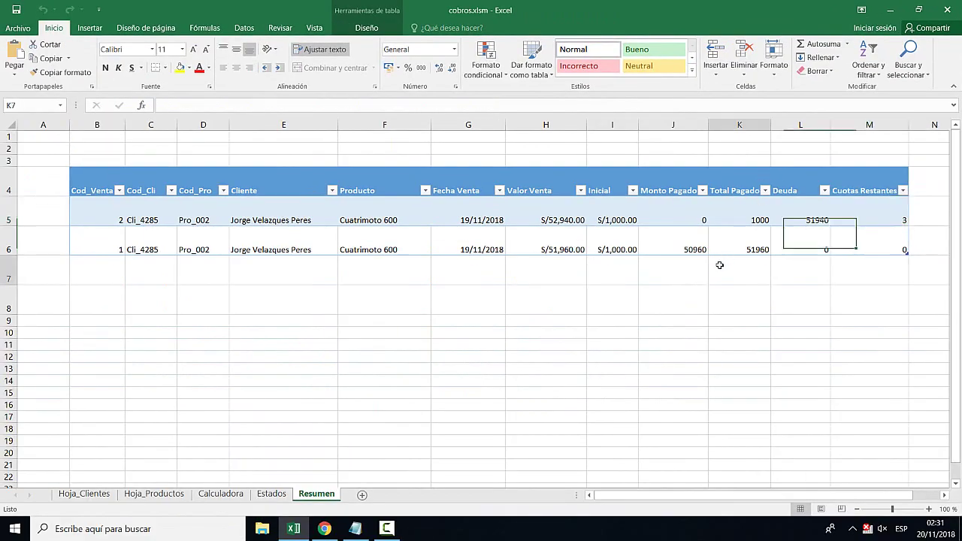
left_click(274, 493)
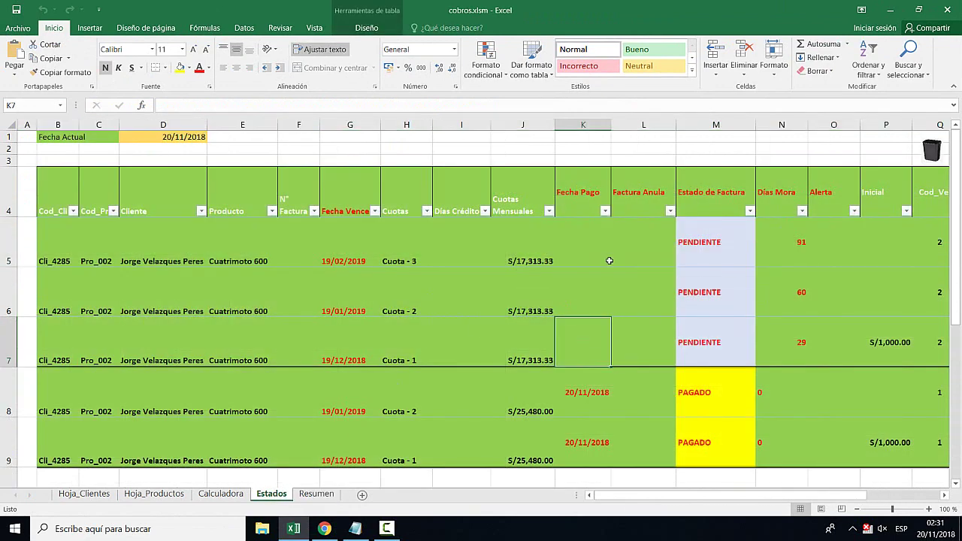
Step: Pay Cuota - 3 on 20/11/2018 and check sale 2's Cuotas Restantes on Resumen
left_click(609, 248)
key("ctrl+semicolon")
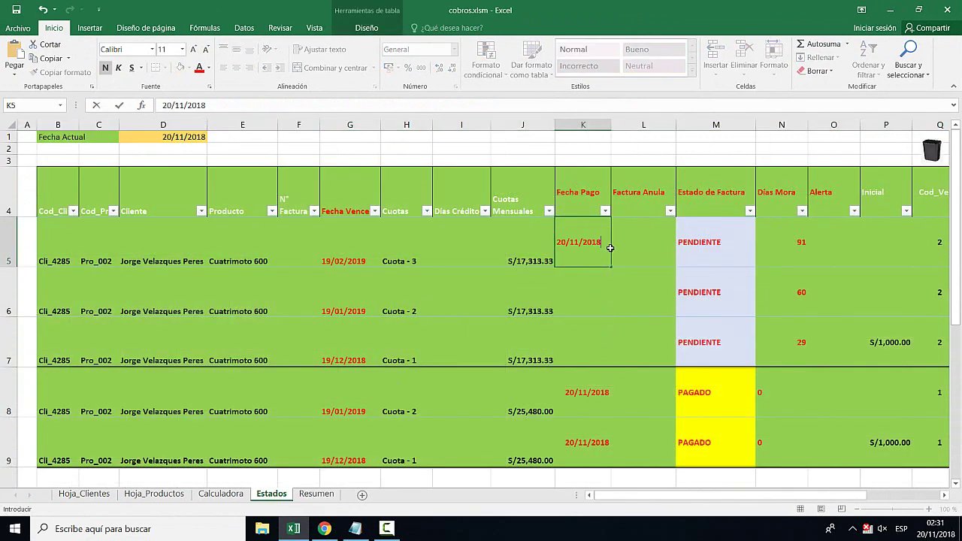
key("Return")
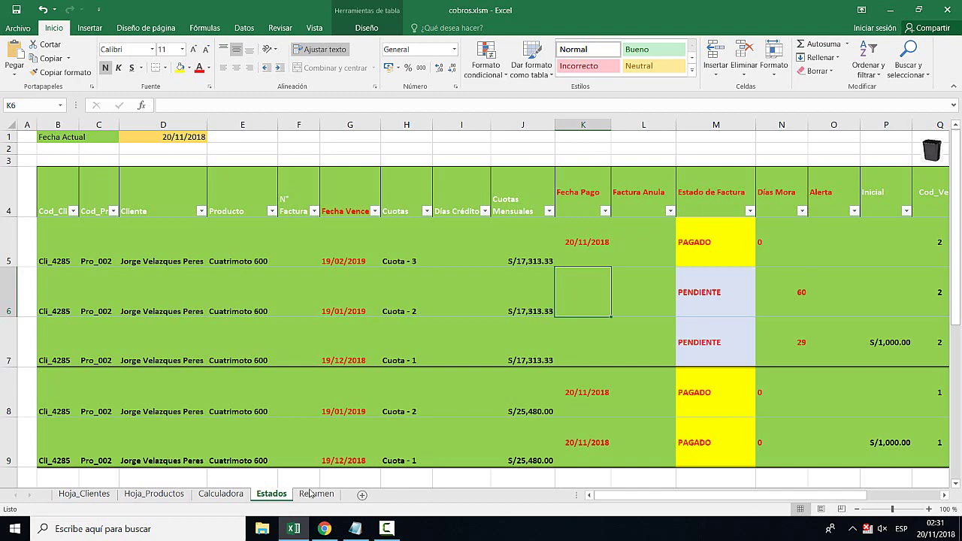
left_click(310, 492)
left_click(880, 246)
left_click(867, 272)
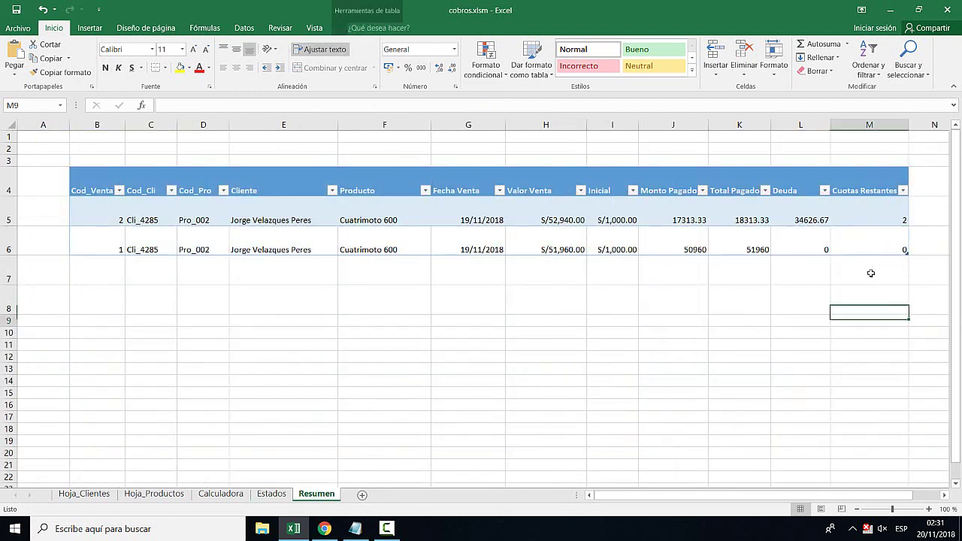
left_click(865, 210)
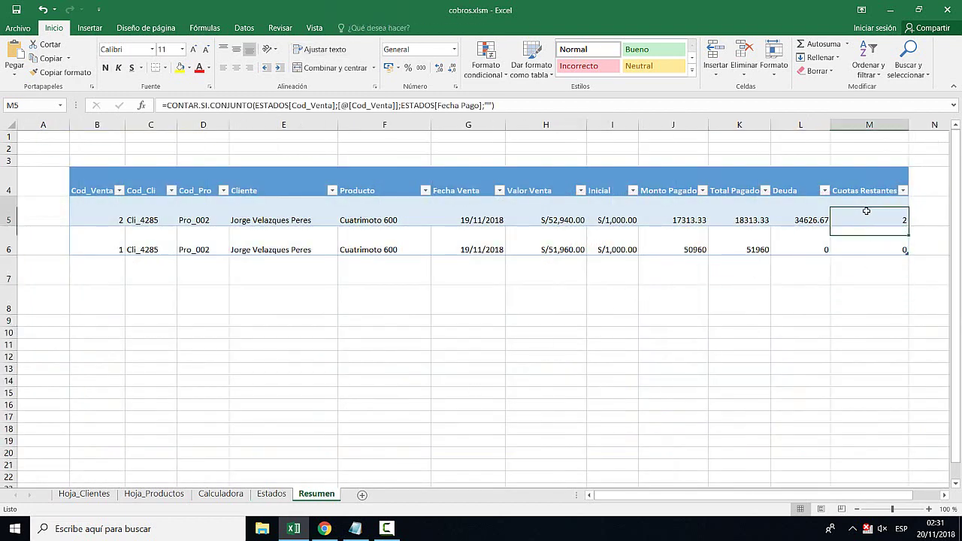
Step: Pay Cuota - 2 on 20/11/2018, leaving Deuda 17313.34 with 1 installment remaining
left_click(272, 494)
key("ctrl+semicolon")
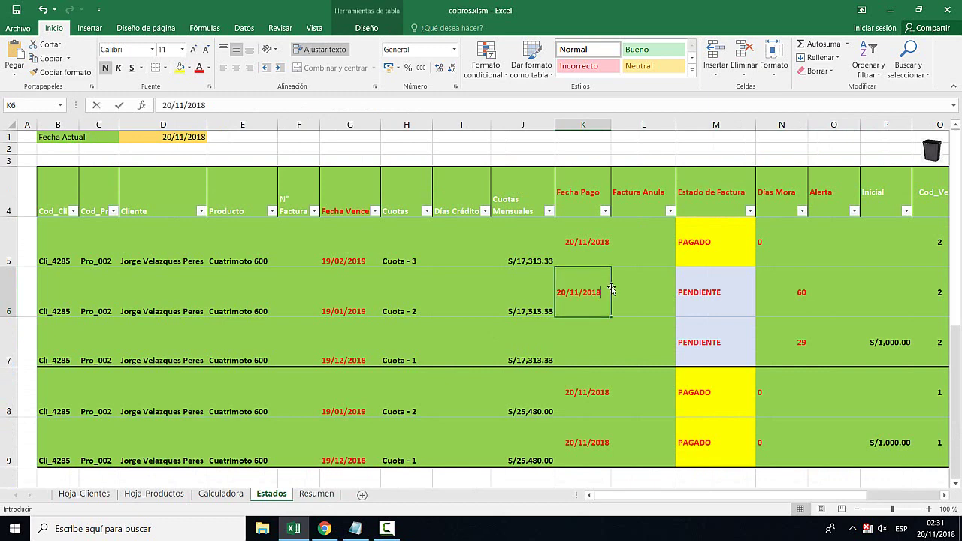
key("Return")
left_click(312, 494)
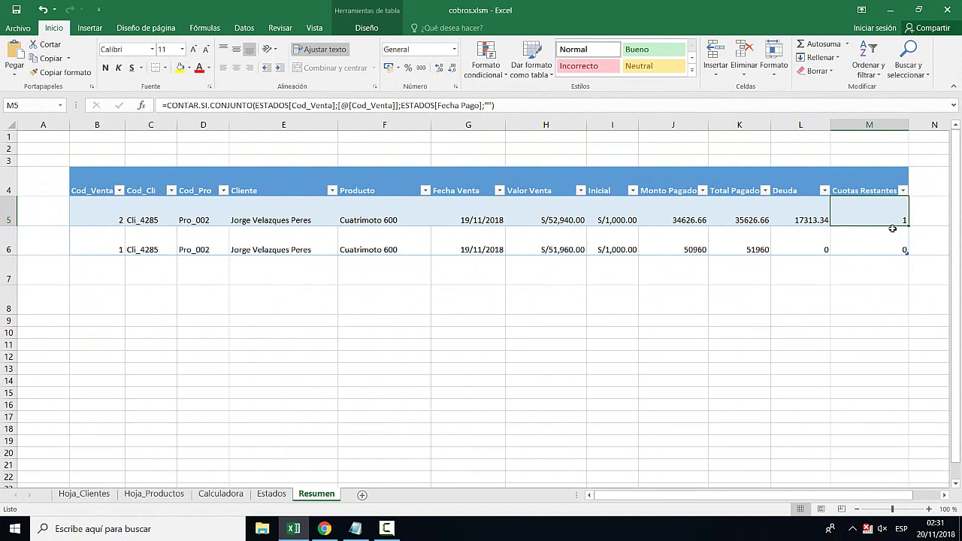
left_click(264, 495)
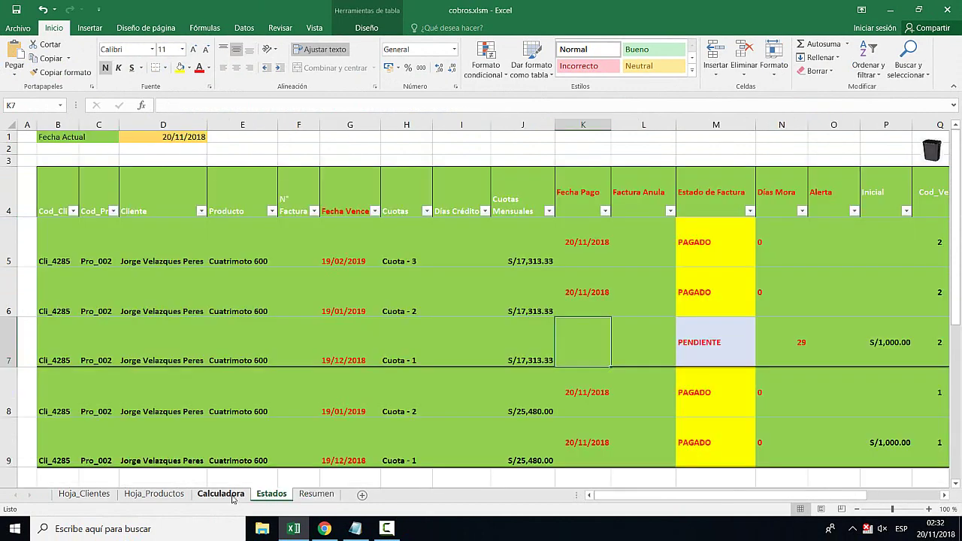
left_click(233, 497)
left_click(272, 496)
left_click(327, 491)
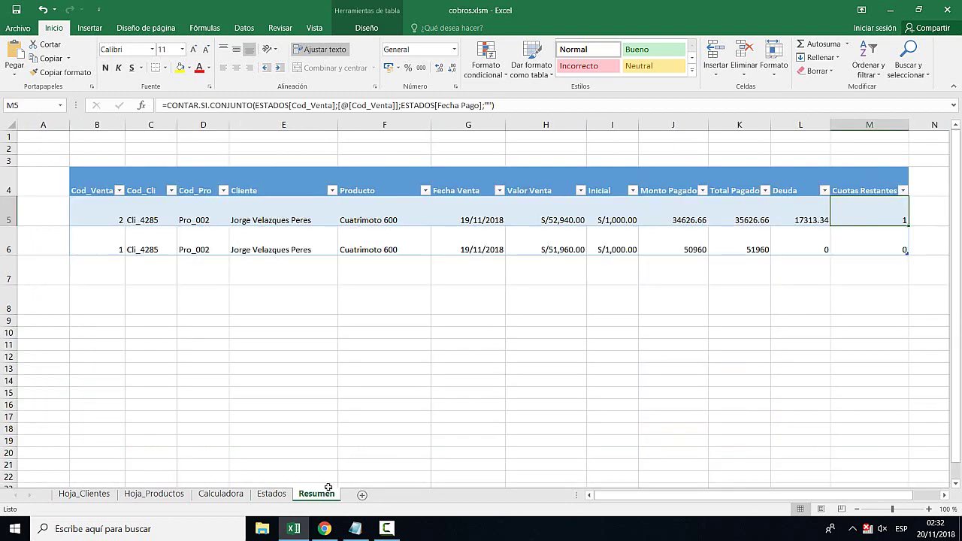
left_click(271, 496)
left_click(225, 494)
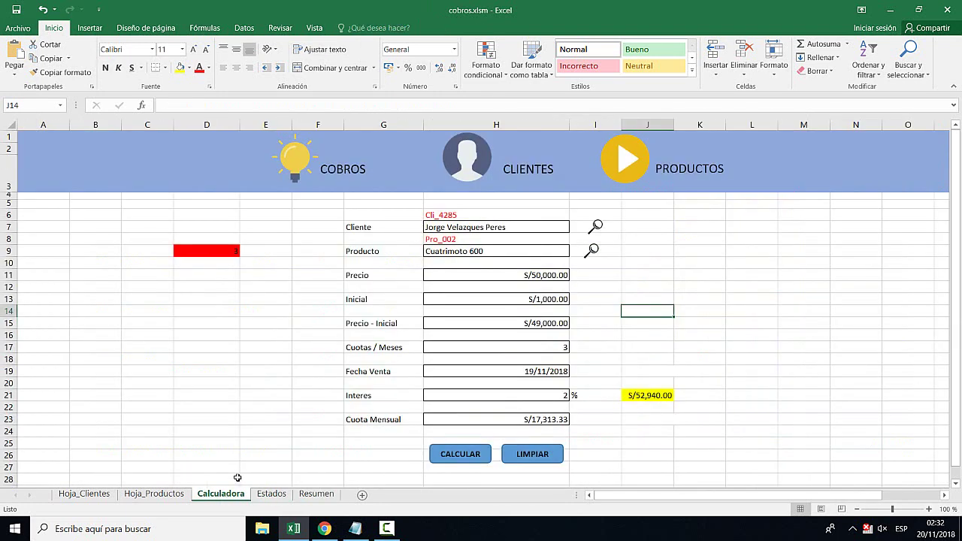
left_click(154, 496)
left_click(220, 494)
Step: Nudge the Estados trash-can picture slightly left beside the table's top-right corner and deselect it
left_click(271, 496)
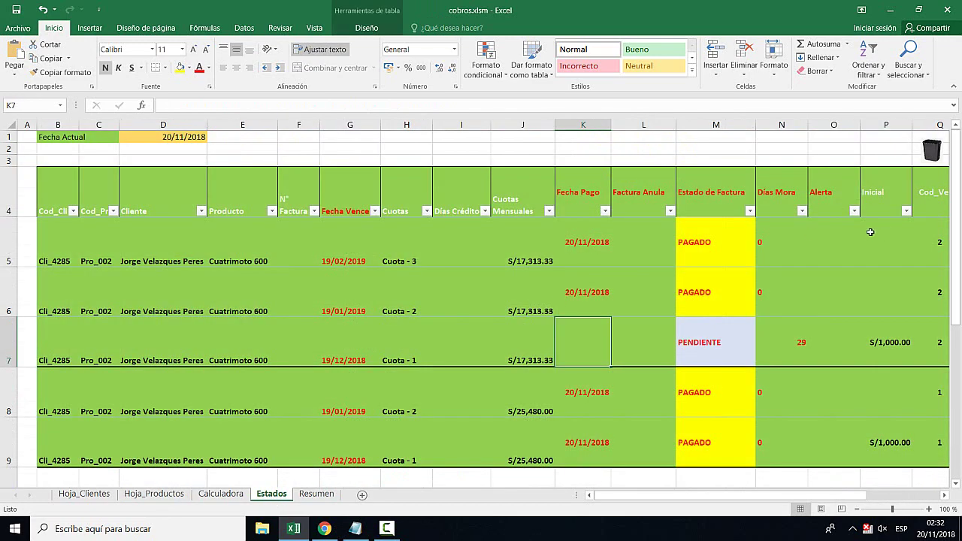
mouse_move(932, 150)
left_mouse_down()
mouse_move(743, 148)
mouse_move(921, 148)
left_mouse_up()
left_click(881, 153)
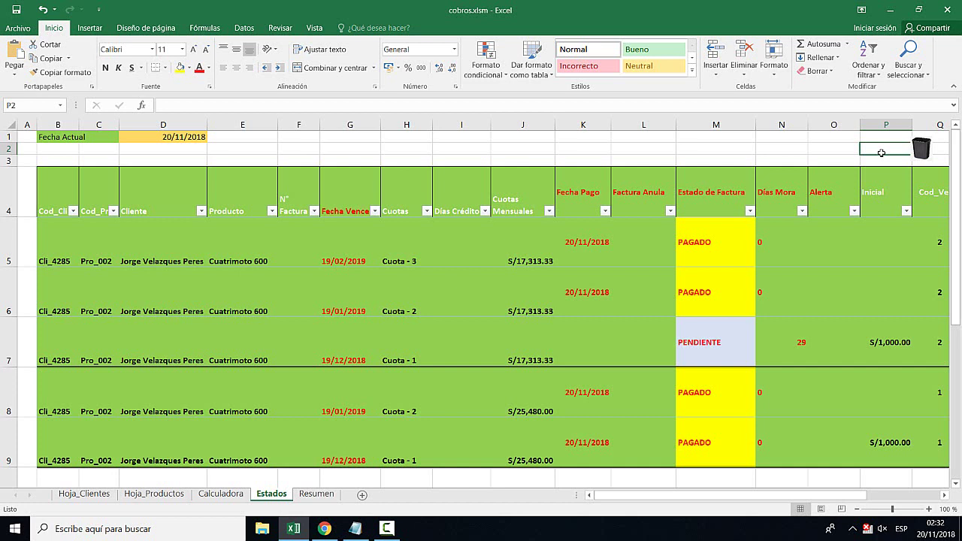
left_click(905, 149)
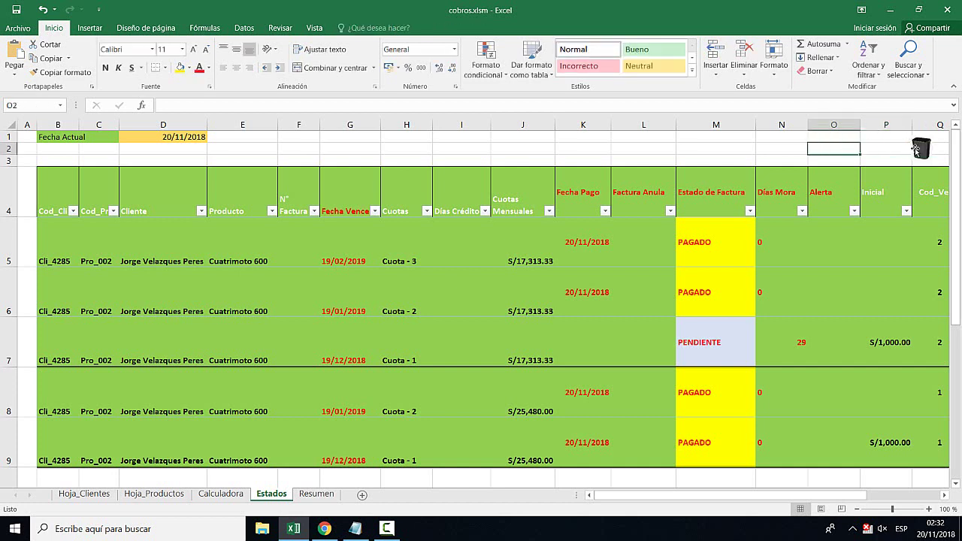
left_click(909, 154)
Step: Replace the Notepad note's formula with 'alt + f11' and set its font size to 100
left_click(356, 528)
left_click_drag(448, 268, 2, 252)
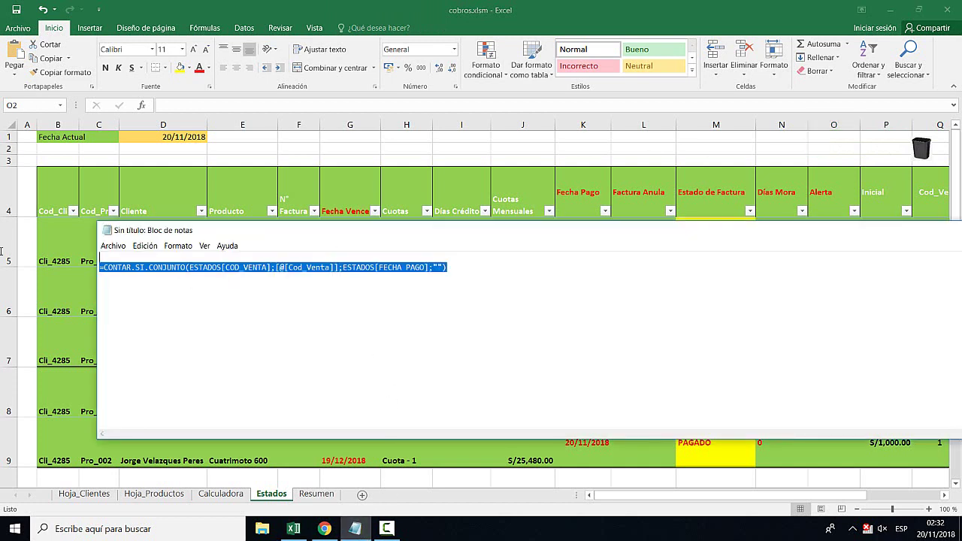
type("alt ++ f11")
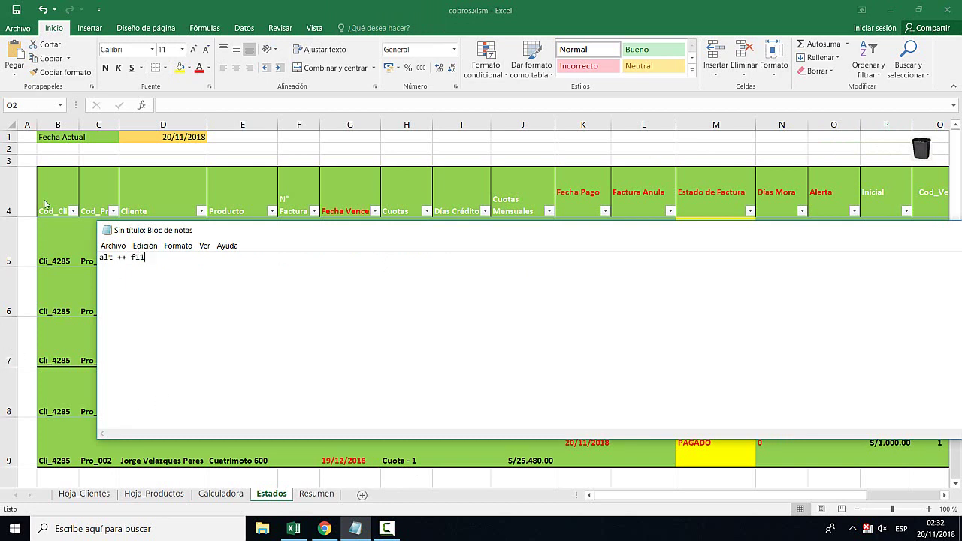
key("ctrl+a")
left_click(177, 246)
left_click(191, 269)
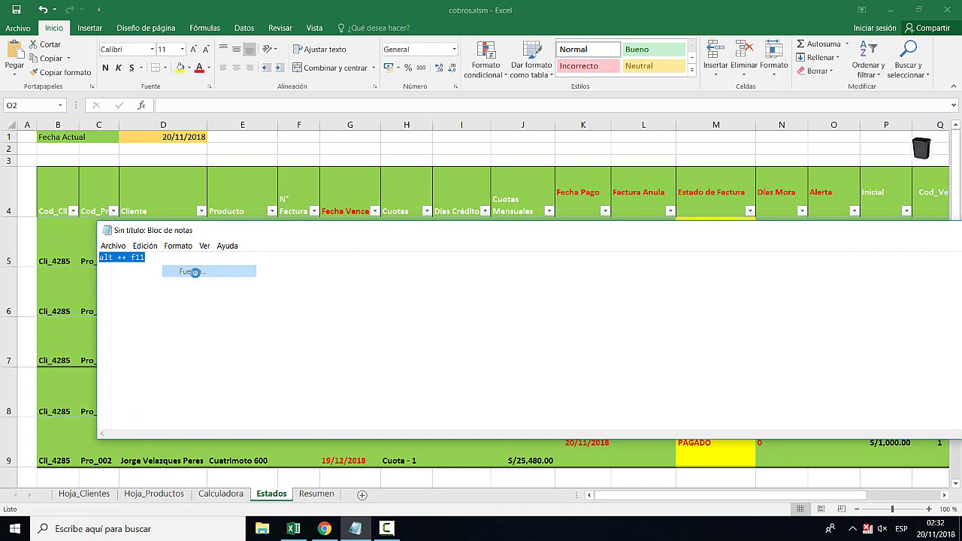
left_click(330, 244)
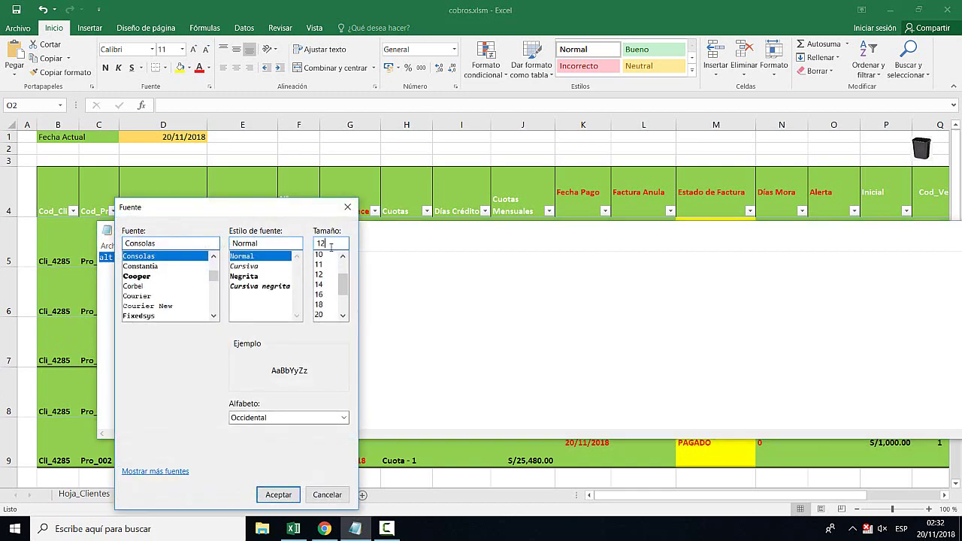
type("100")
key("Return")
Step: Delete the duplicated plus sign in the note and minimize Notepad
left_click(303, 316)
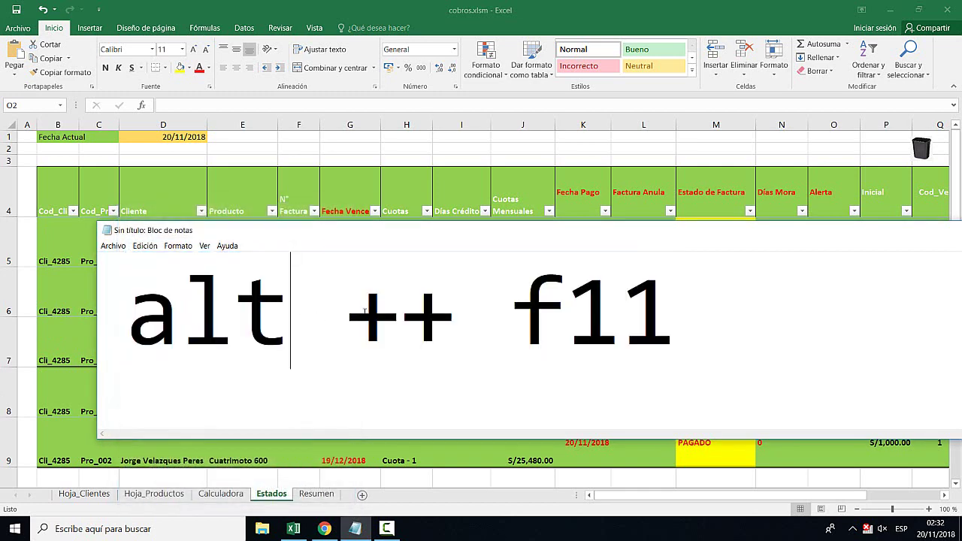
key("Right")
key("Right")
key("BackSpace")
left_click_drag(832, 222, 691, 229)
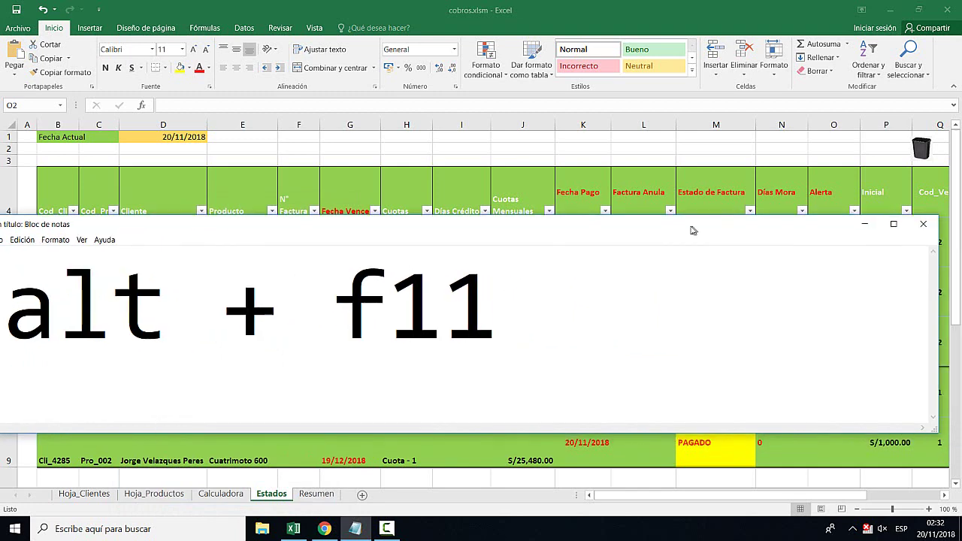
left_click(864, 230)
Step: Open Excel's Visual Basic editor with Alt+F11
left_click(597, 278)
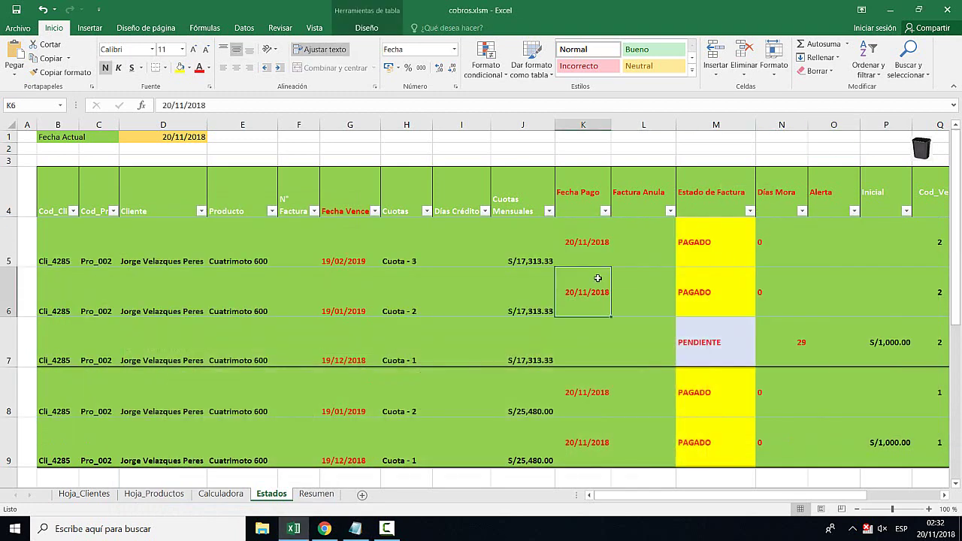
key("ctrl+F11")
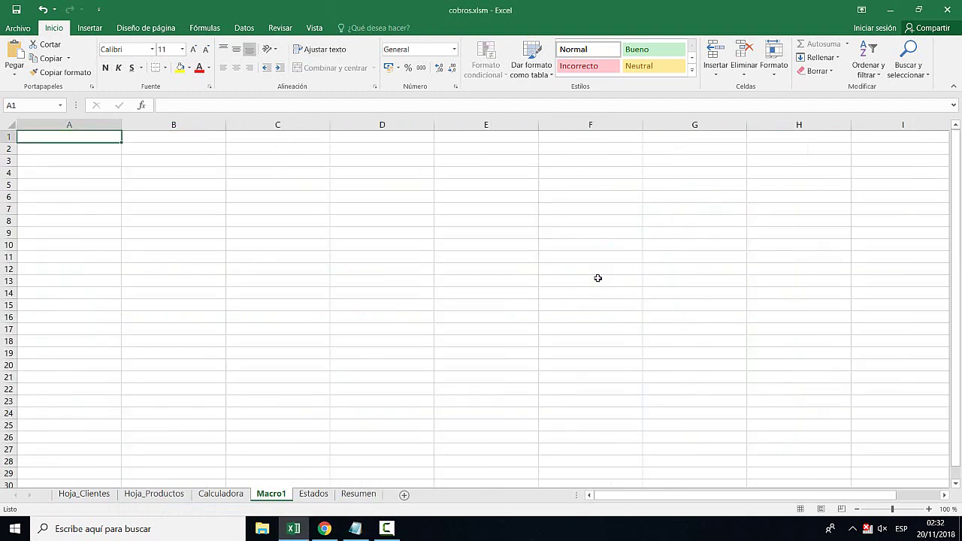
left_click(221, 494)
left_click(306, 388)
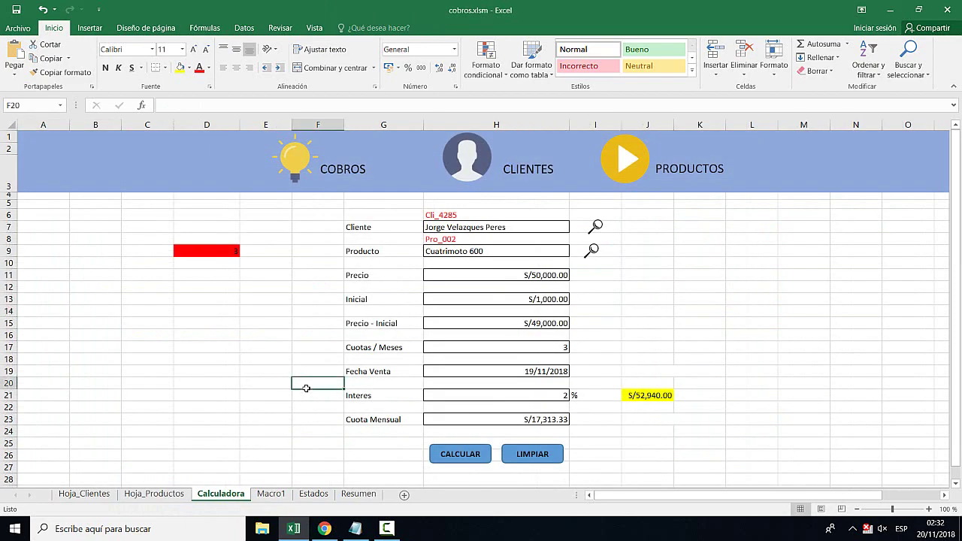
key("alt+F11")
Step: Browse the code of Módulo4, Módulo3, Módulo1 and Módulo2's Calcular macro
scroll(327, 356, "up", 5)
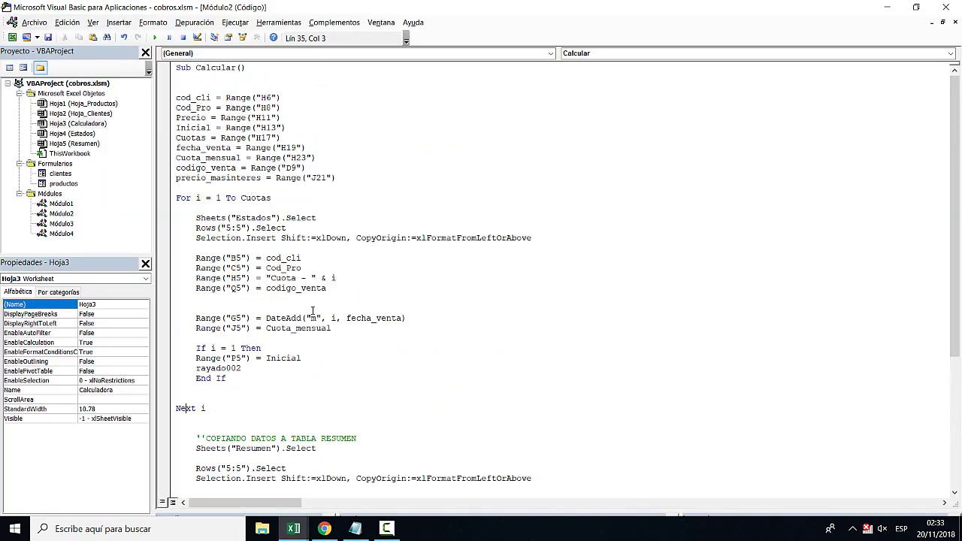
scroll(473, 412, "up", 5)
double_click(66, 235)
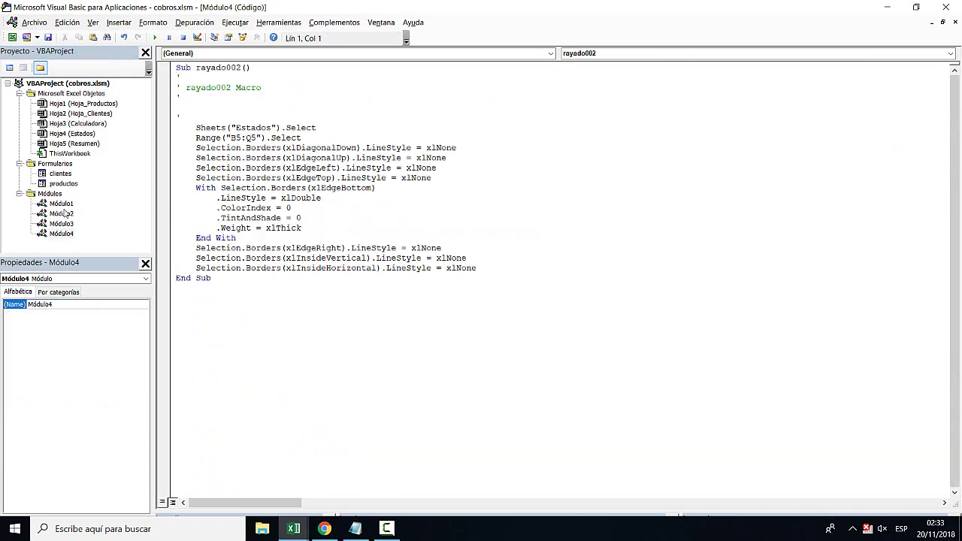
double_click(60, 223)
left_click(66, 205)
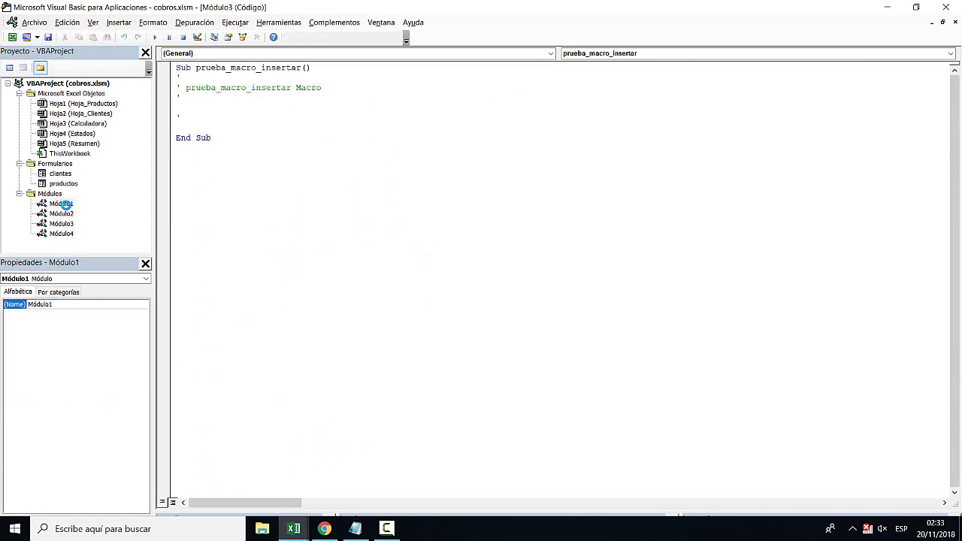
double_click(65, 205)
double_click(62, 215)
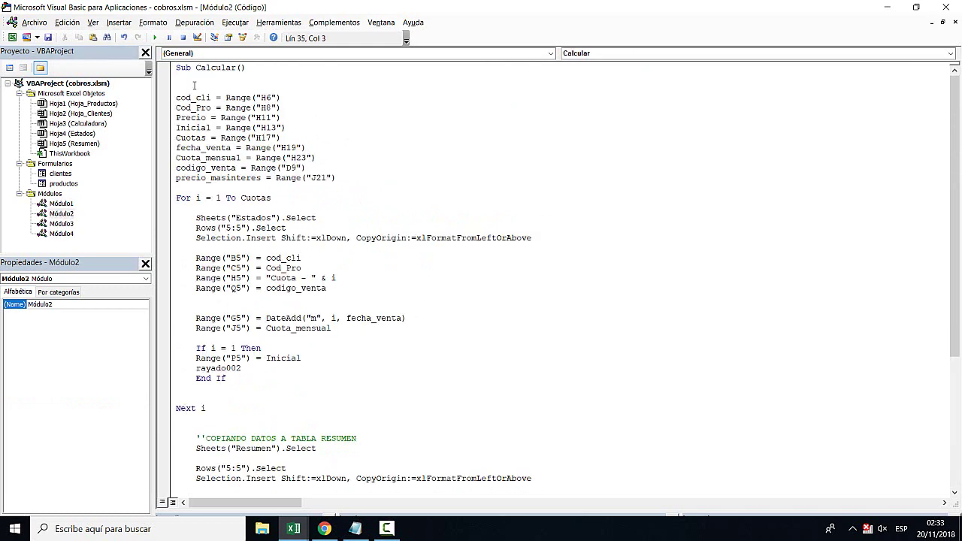
Step: Add blank lines after Módulo2's End Sub and show the UserForm/Módulo insert choices
scroll(296, 374, "down", 7)
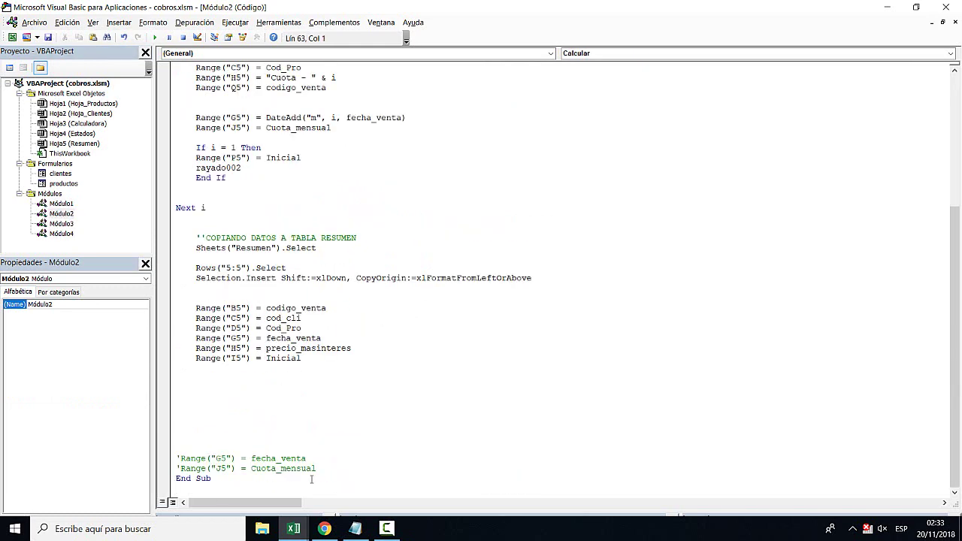
key("Return")
key("Return")
key("Return")
key("Return")
key("Return")
key("Return")
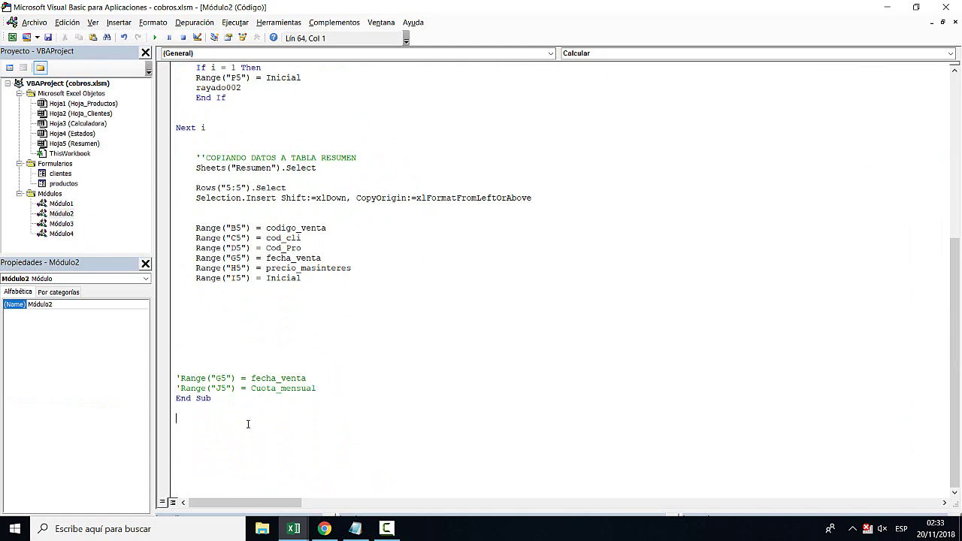
scroll(64, 171, "up", 5)
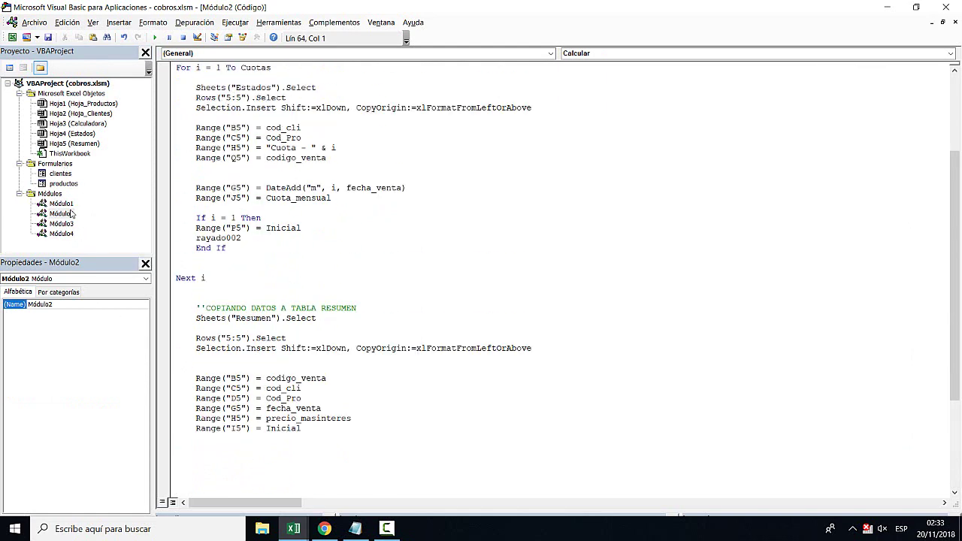
scroll(427, 281, "down", 3)
scroll(395, 238, "up", 5)
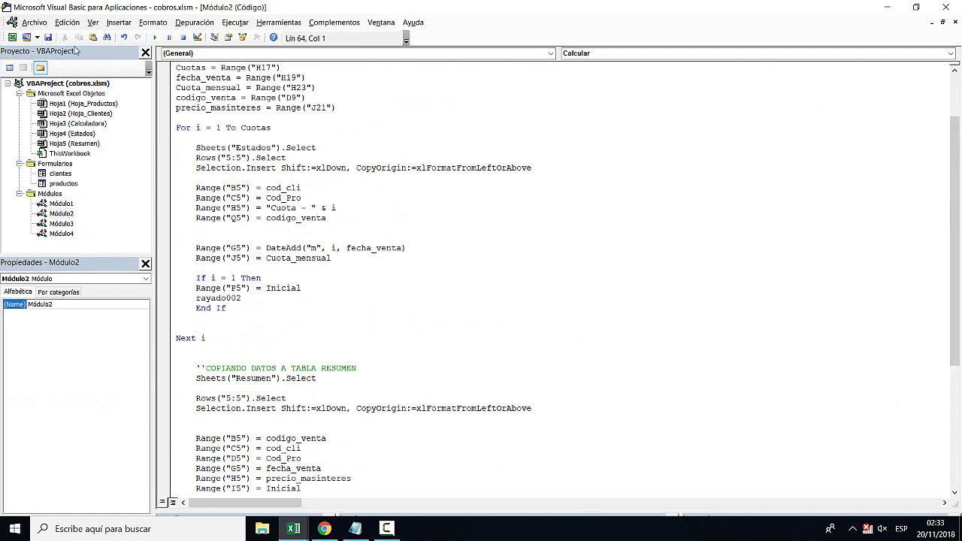
left_click(36, 37)
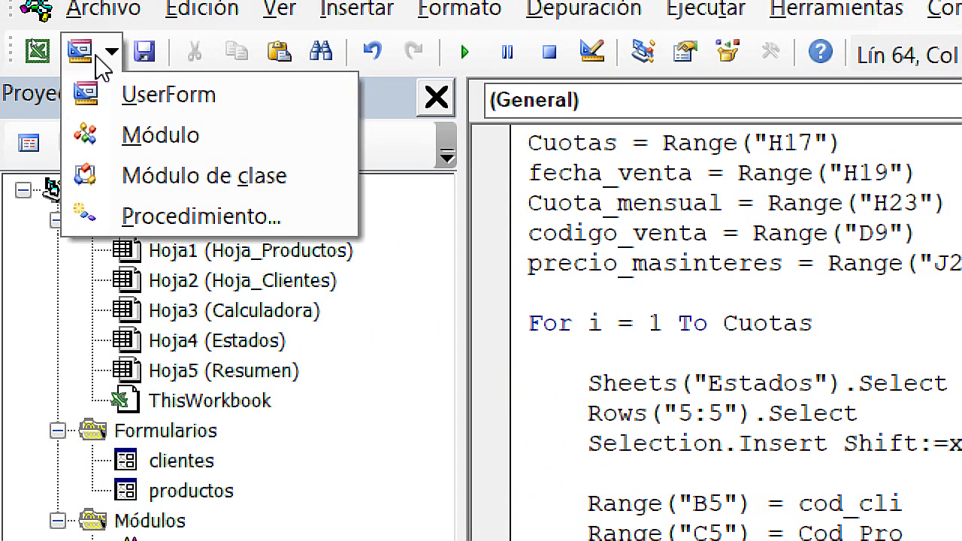
Step: Insert a new Módulo5 and declare Sub eliminar_factura in it
left_click(174, 137)
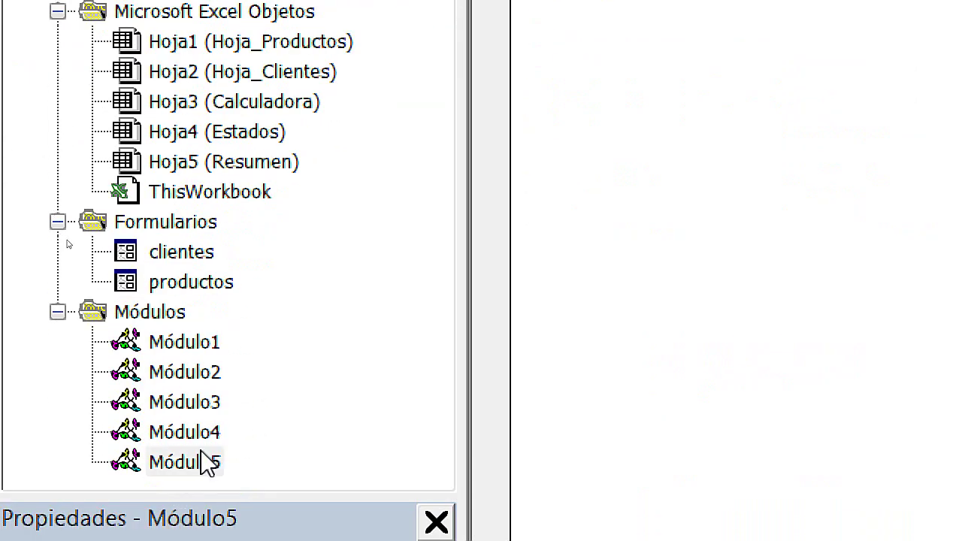
left_click(60, 245)
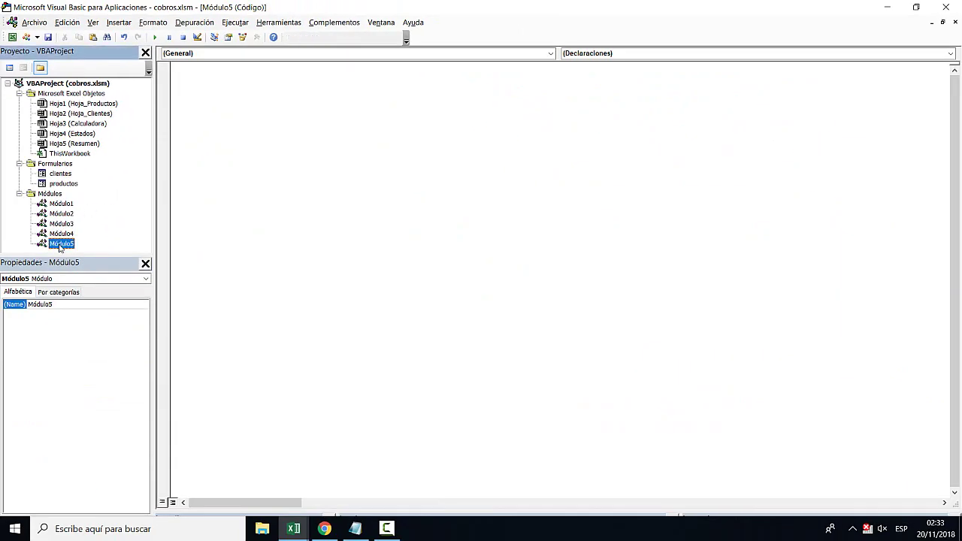
left_click(235, 121)
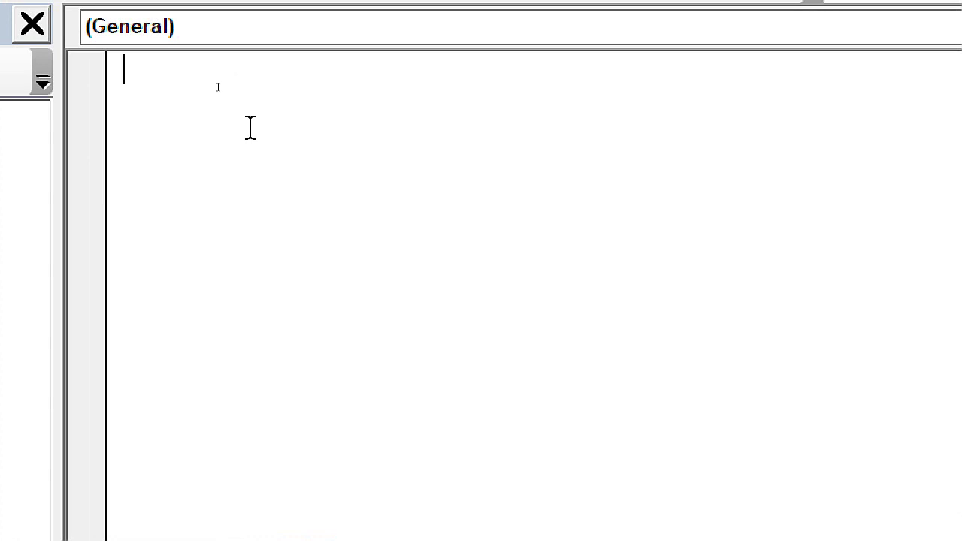
type("Sub ")
type("eliminar")
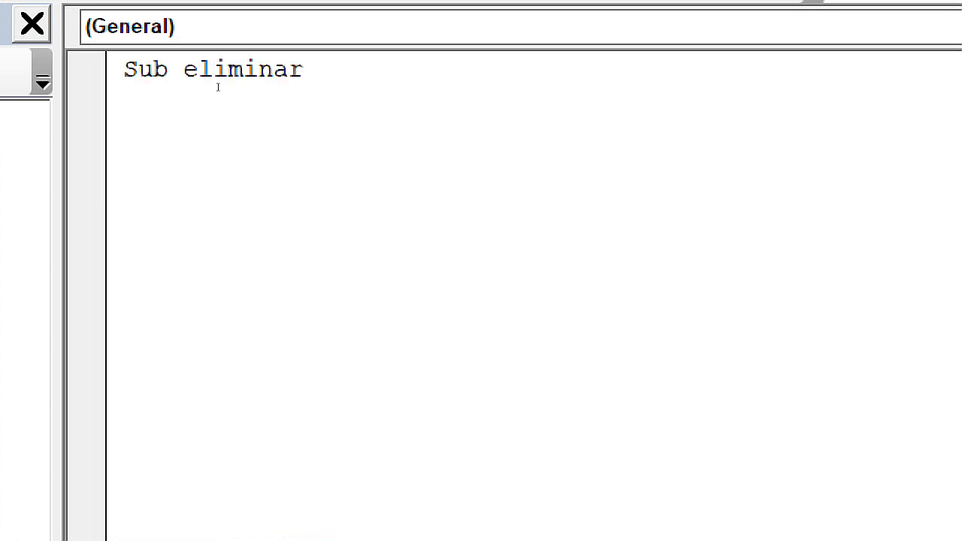
type("_")
type("f")
type("actura")
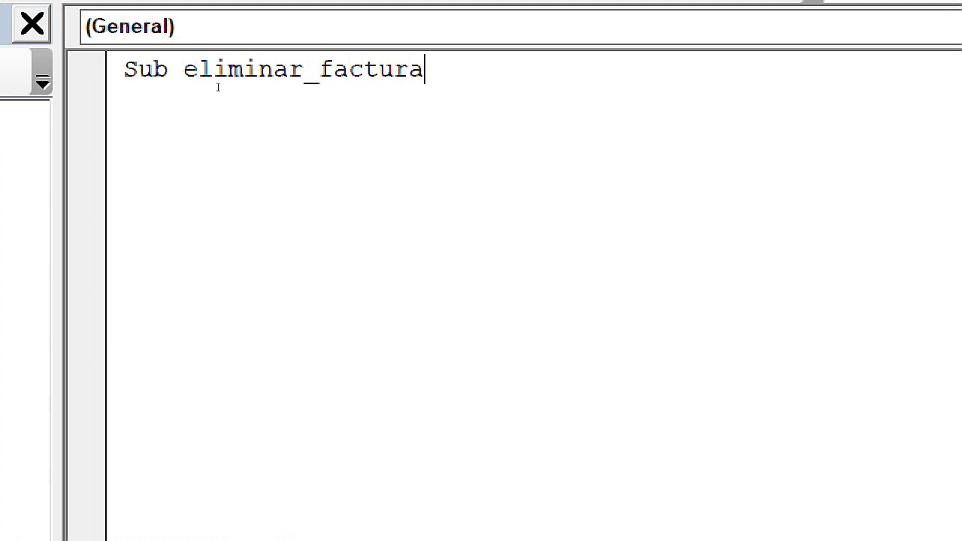
key("Return")
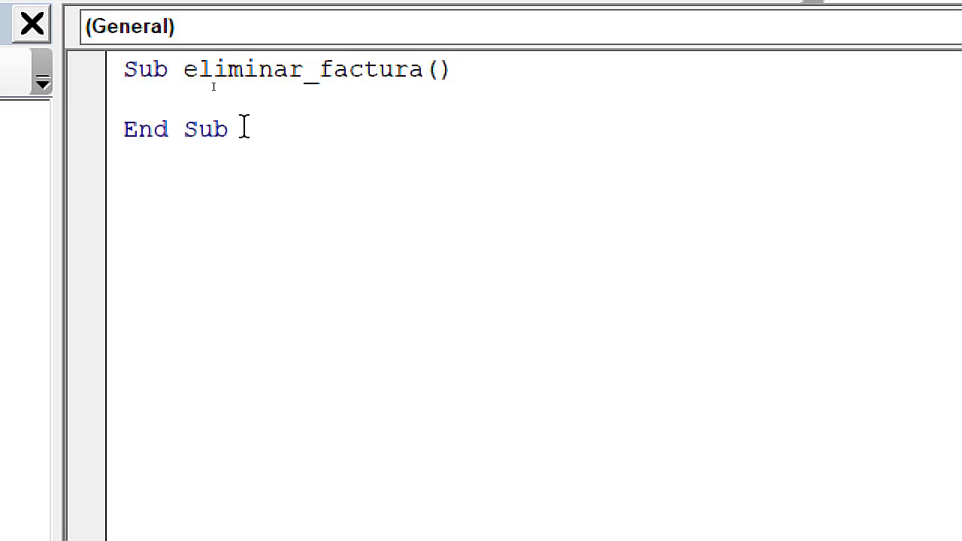
Step: Add blank lines inside the eliminar_factura Sub before End Sub
key("ctrl+a")
left_click(277, 150)
left_click(251, 138)
key("ctrl+a")
left_click(251, 169)
key("Return")
key("Return")
key("Return")
key("Return")
key("Return")
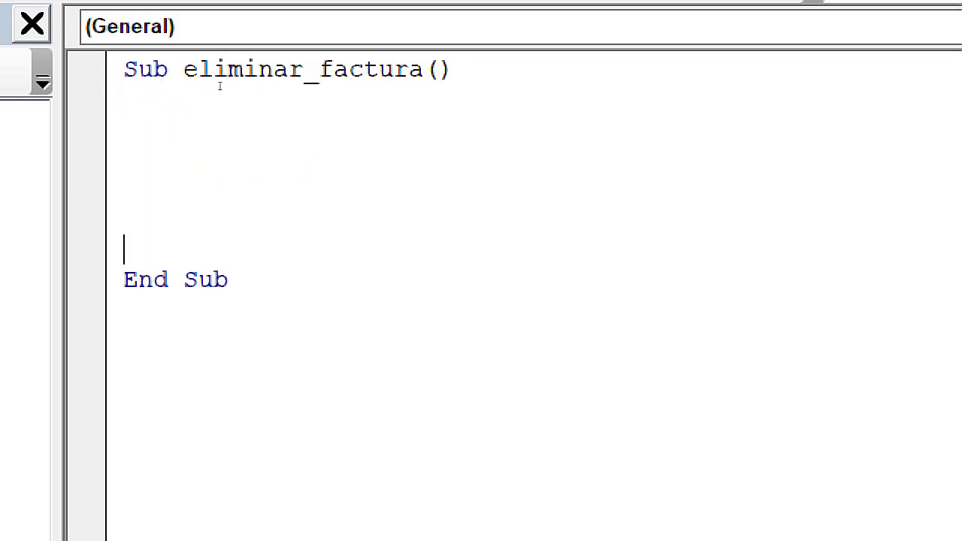
key("Return")
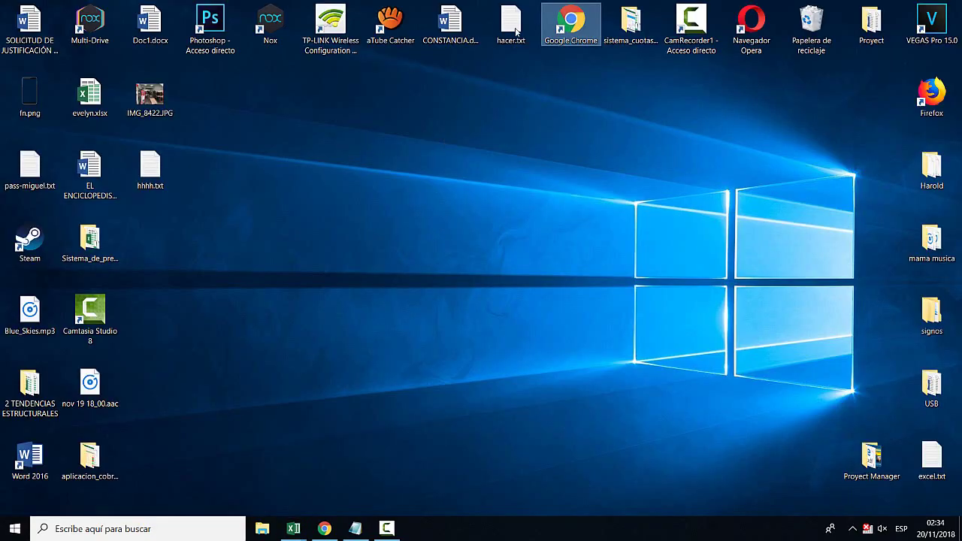
Step: Open exe.xlsm from sistema_cuotas_excel, cancel its code-to-delete prompt, and close it unsaved
double_click(631, 26)
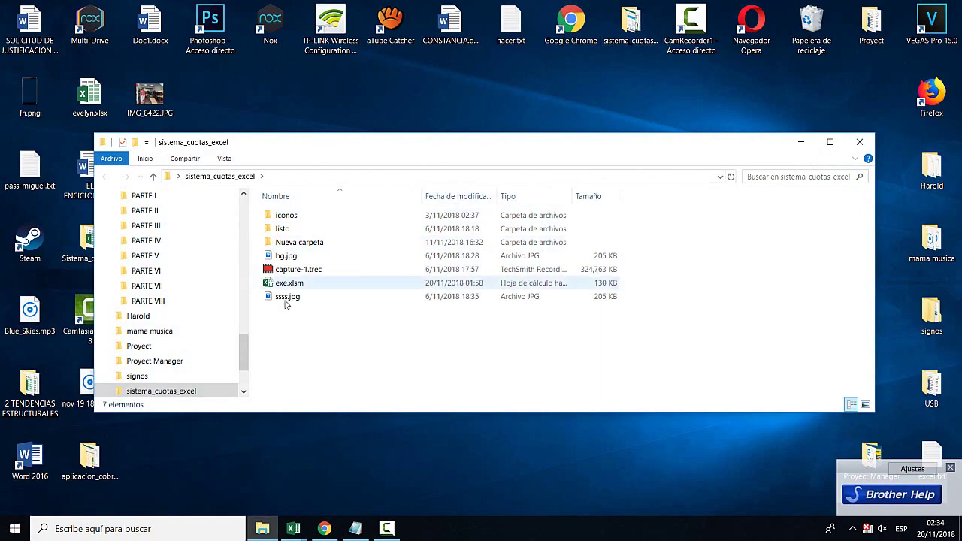
double_click(289, 282)
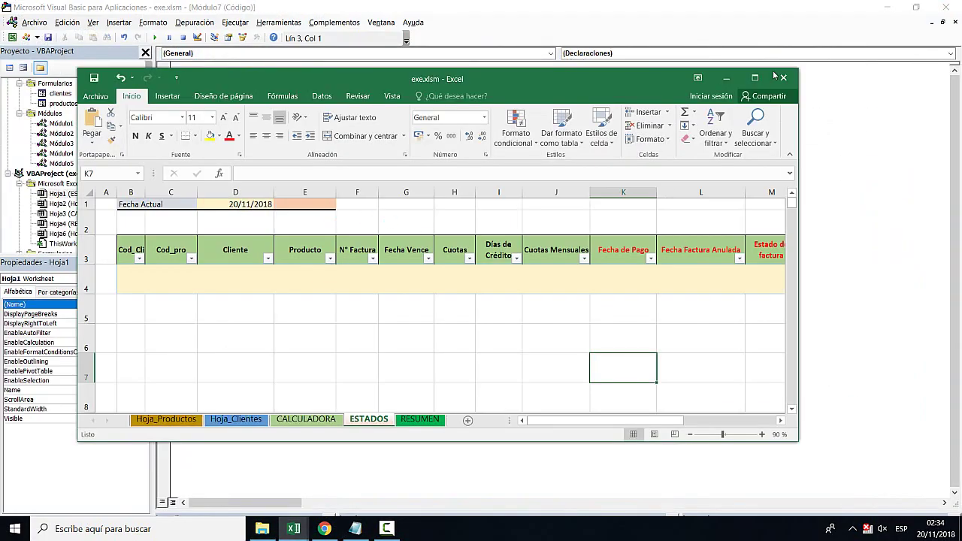
left_click(754, 77)
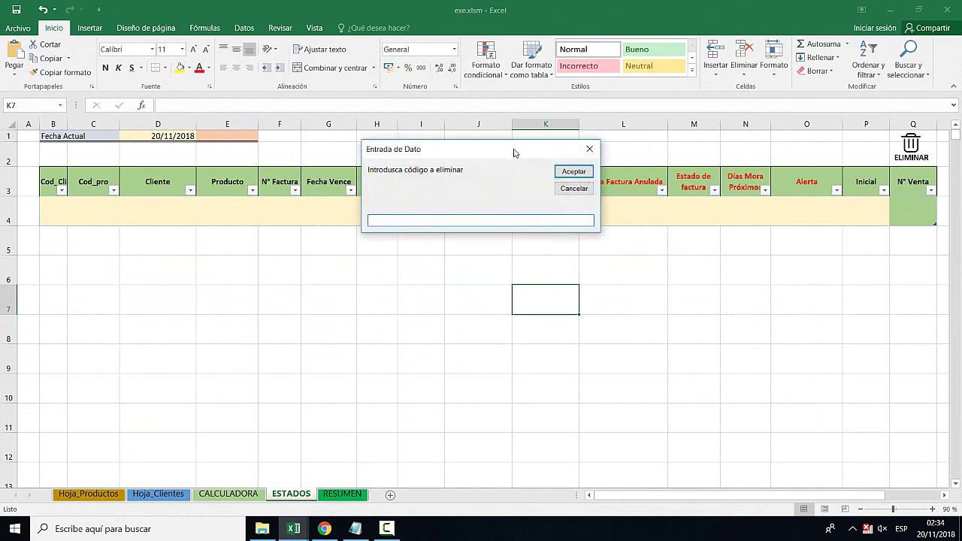
mouse_move(514, 153)
left_mouse_down()
mouse_move(614, 339)
mouse_move(506, 261)
left_mouse_up()
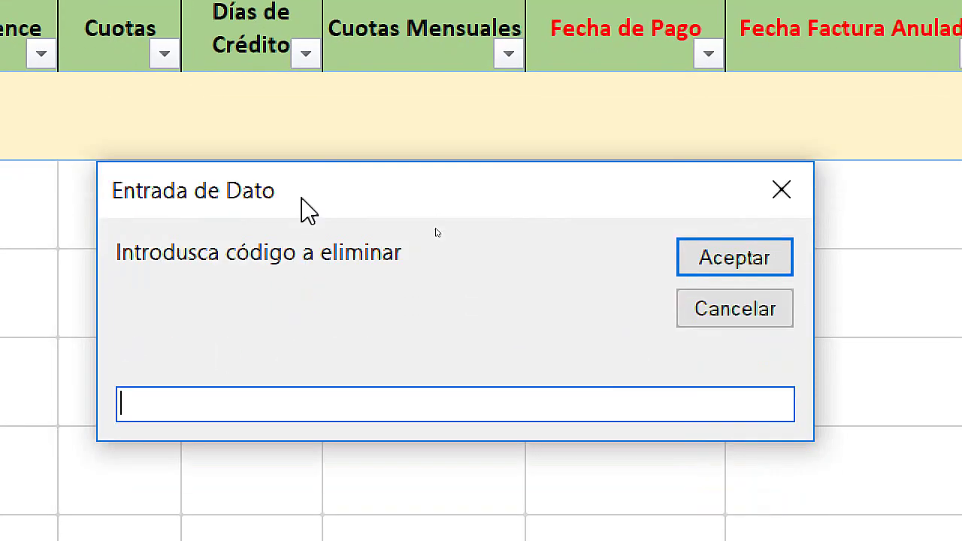
mouse_move(308, 211)
left_mouse_down()
mouse_move(352, 211)
mouse_move(367, 196)
mouse_move(341, 203)
mouse_move(353, 220)
mouse_move(350, 207)
left_mouse_up()
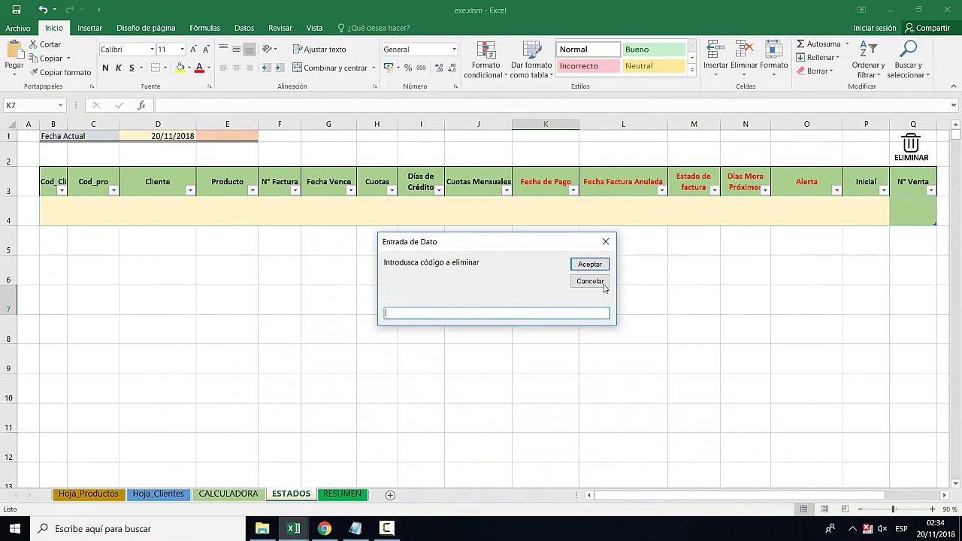
left_click(758, 327)
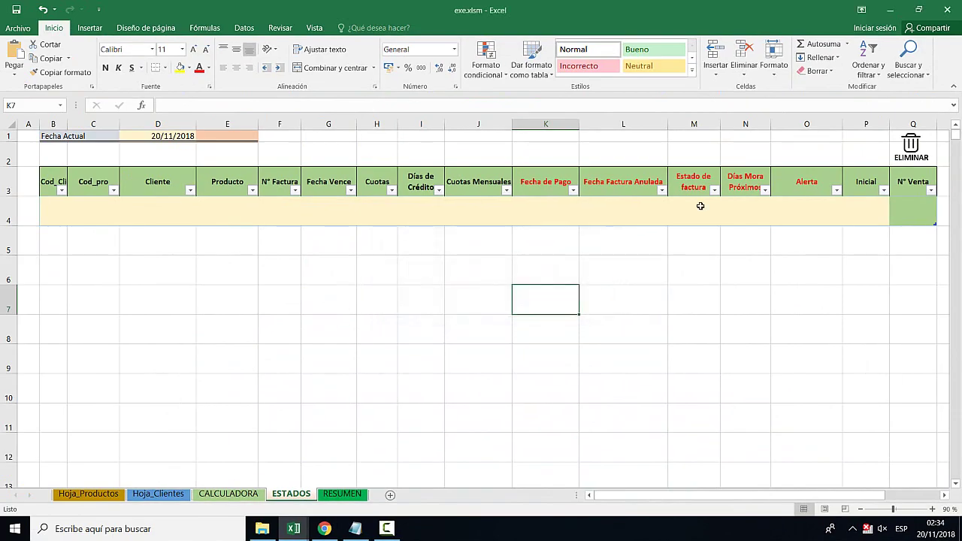
left_click(948, 10)
Step: Close exe.xlsm without saving and replace the placeholder 'palabra' with a codigo = InputBox line
left_click(481, 276)
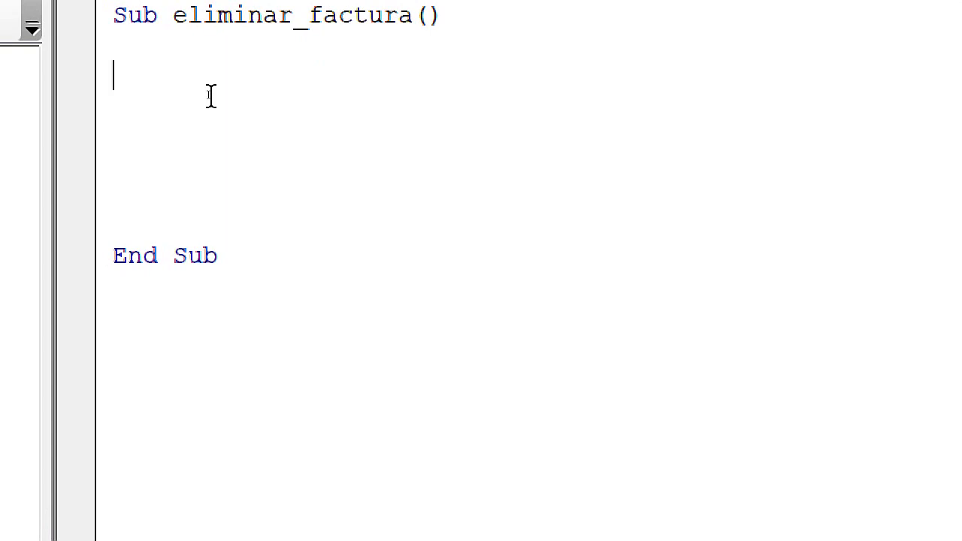
type("palabr")
key("BackSpace")
type("abra")
key("shift+Left")
key("shift+Left")
key("shift+Left")
key("shift+Left")
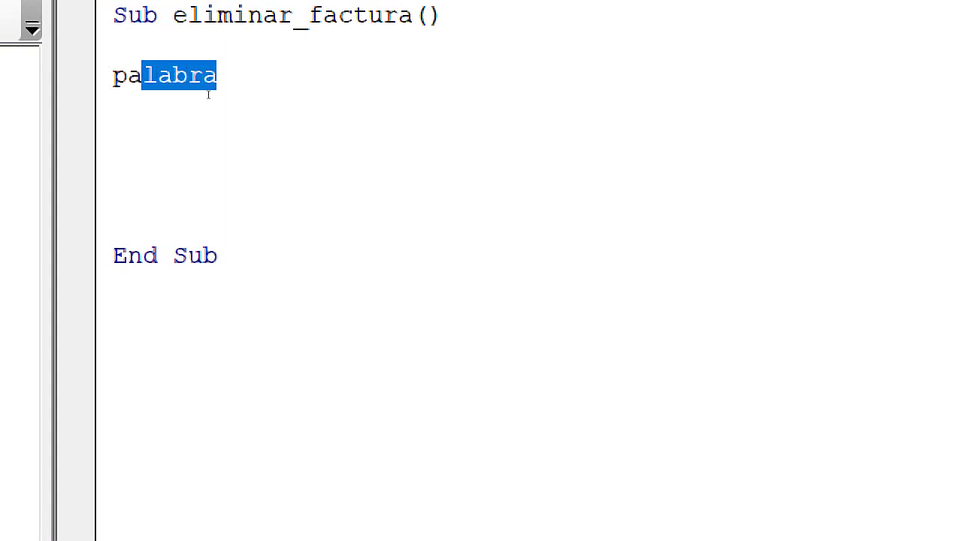
key("shift+Left")
key("shift+Left")
type("codigo")
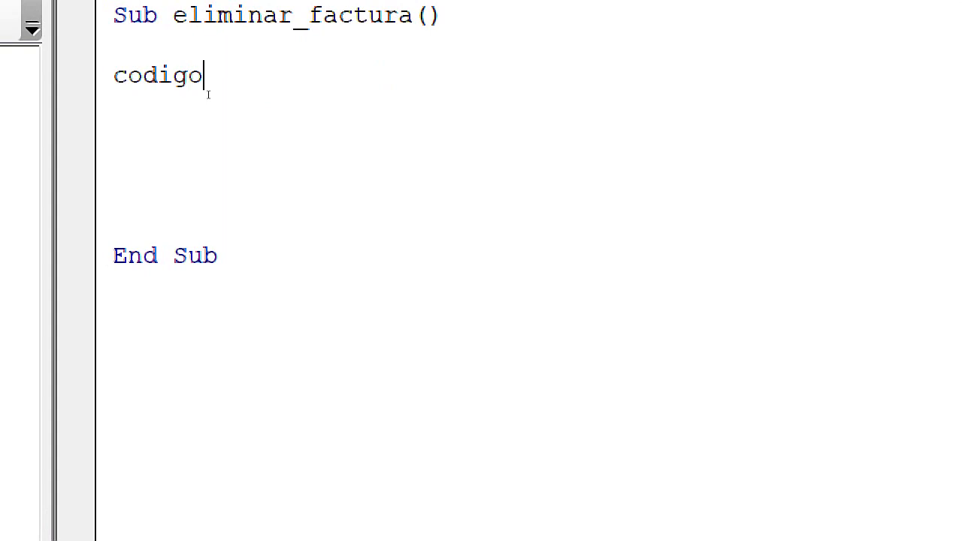
type("= ")
type("inputbox")
key("Return")
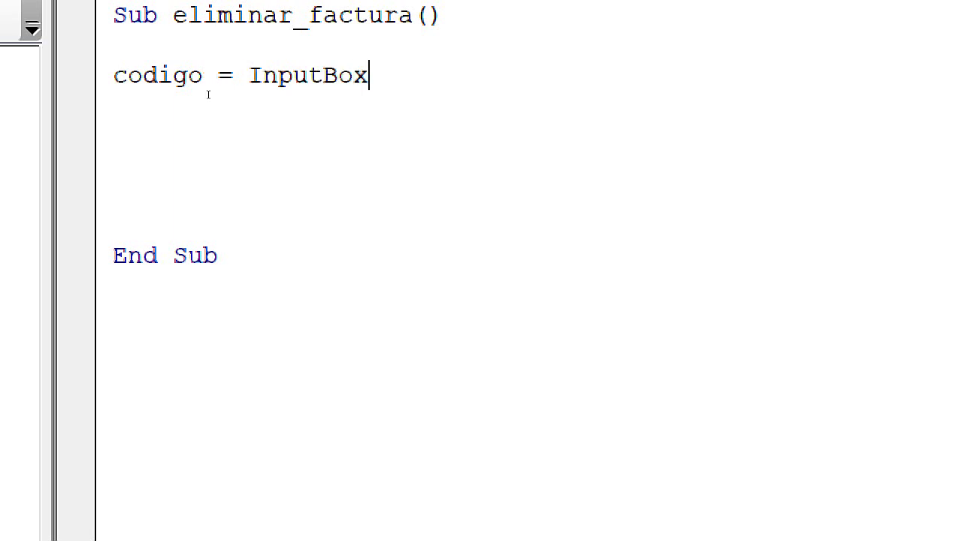
type("()")
Step: Give the InputBox the prompt 'Ingrese el código' and title 'EL TÍO TECH', then save
left_click(386, 75)
type("\"\"")
type("In")
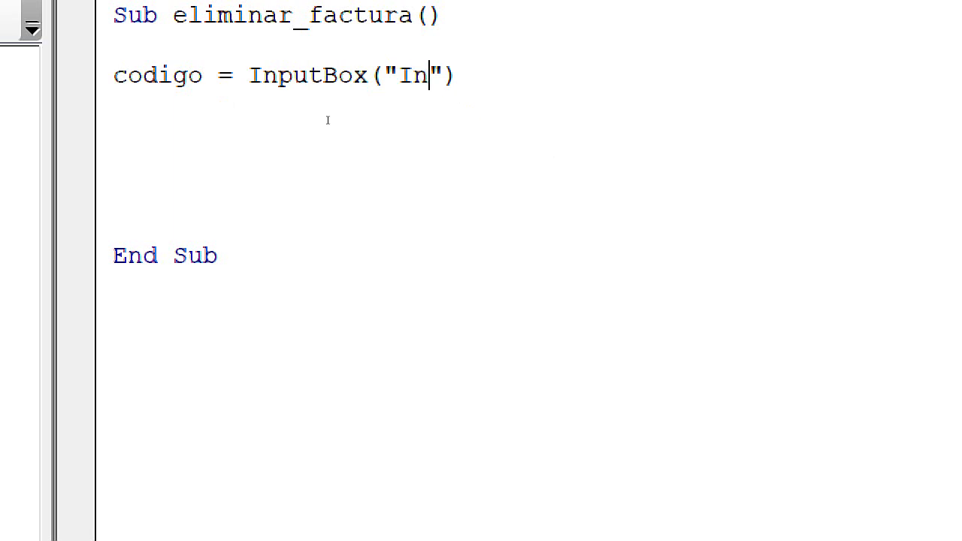
type("grese el cód")
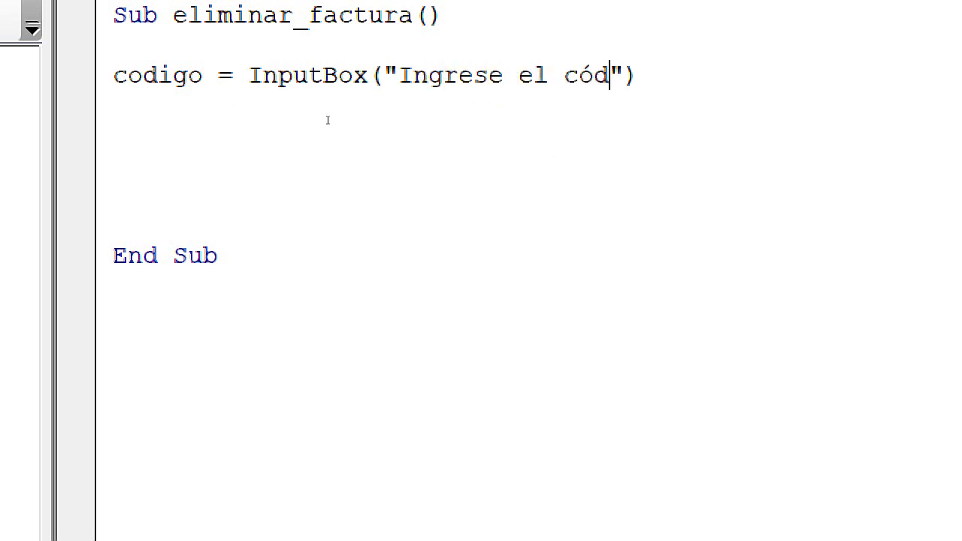
type("igo\"")
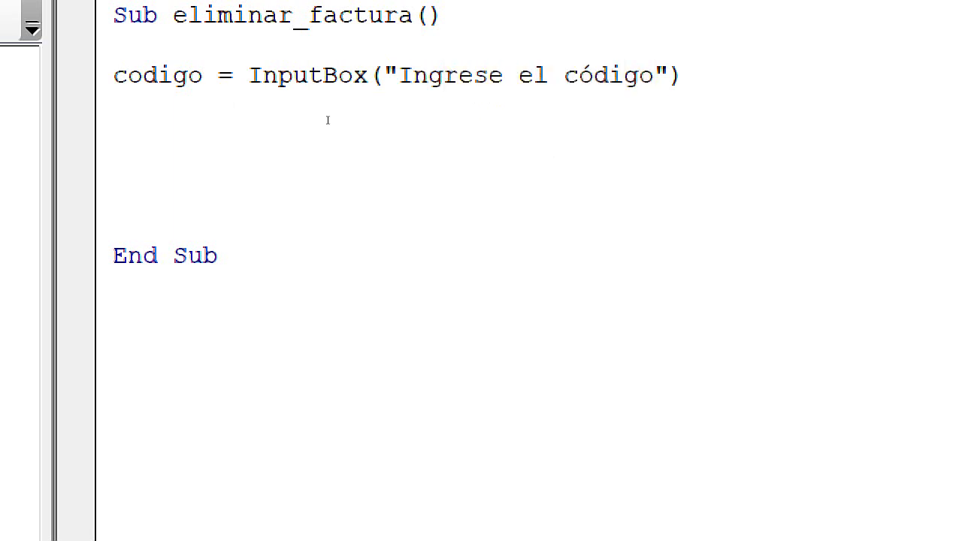
type(", \"\"")
key("Left")
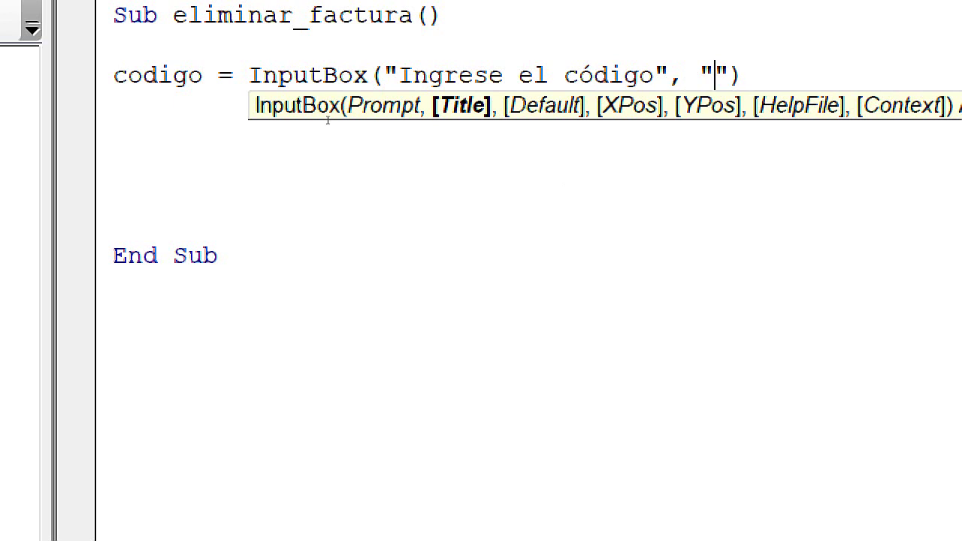
type("EL T")
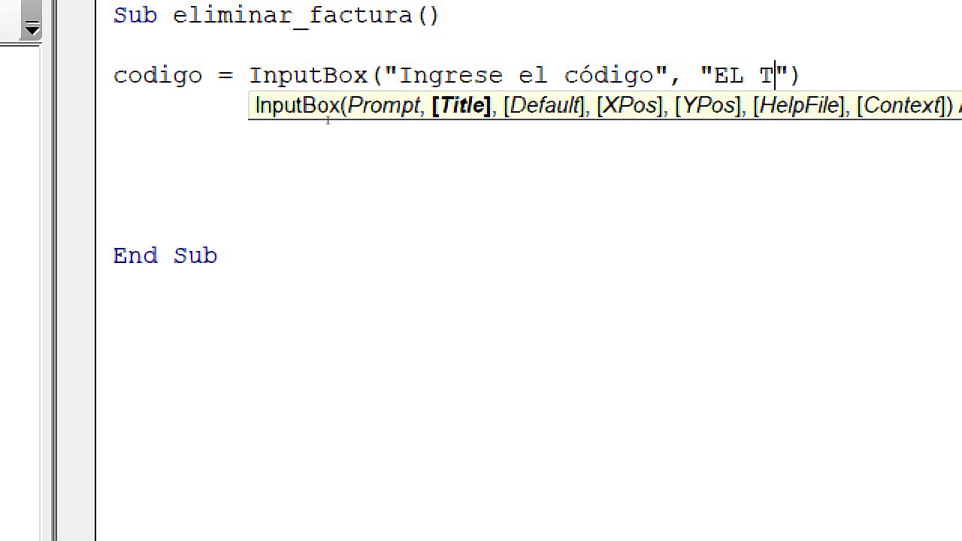
type("ÍO TECH")
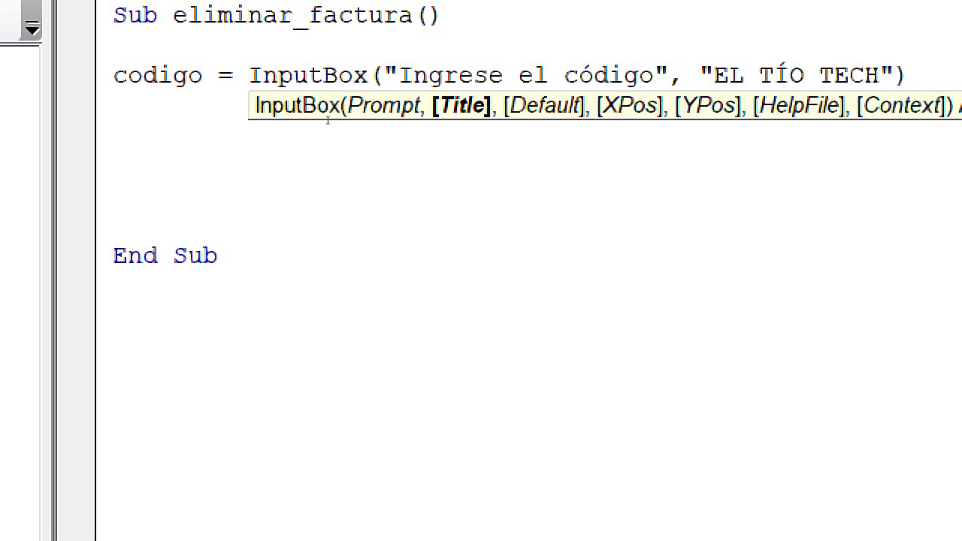
left_click(251, 235)
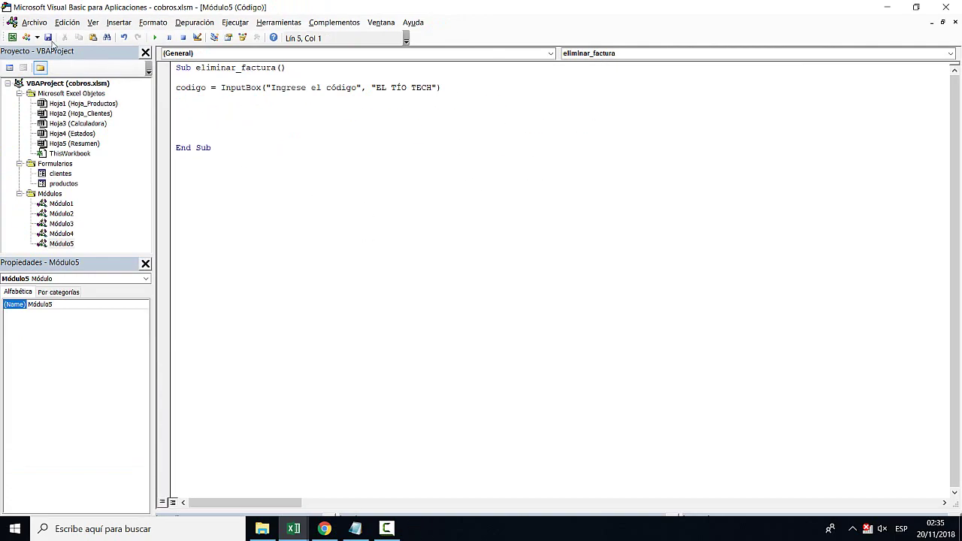
left_click(48, 37)
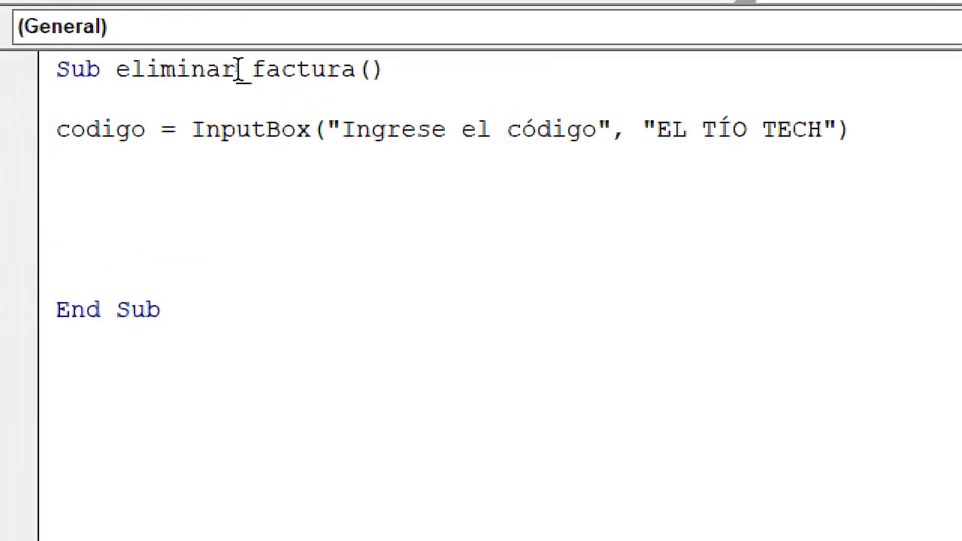
left_click_drag(284, 71, 118, 71)
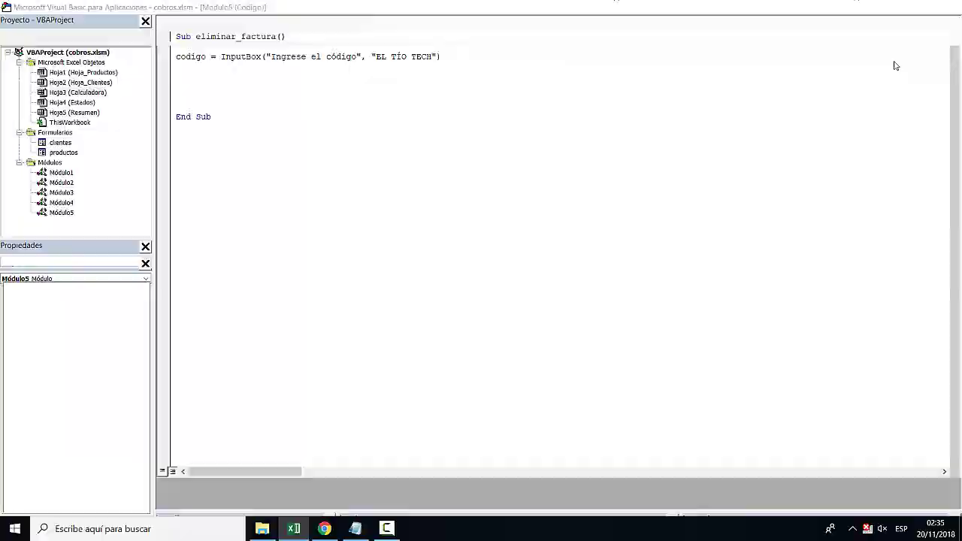
Step: Back in the workbook, delete the Macro1 sheet
key("alt+F11")
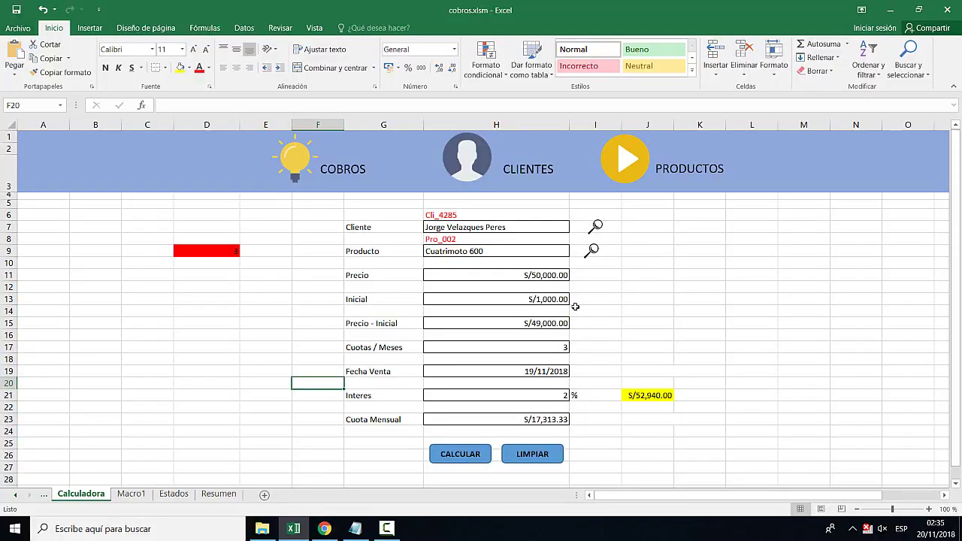
left_click(228, 429)
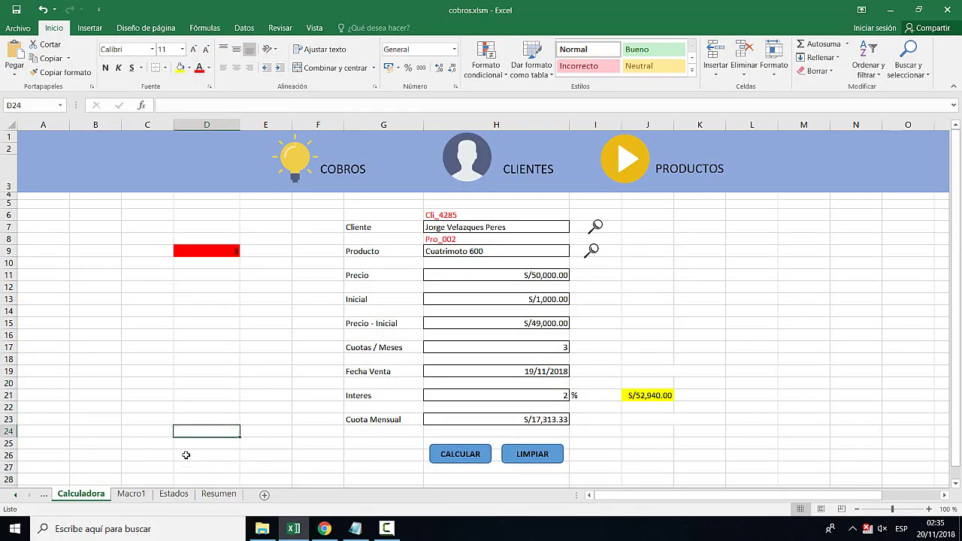
left_click(16, 496)
left_click(17, 495)
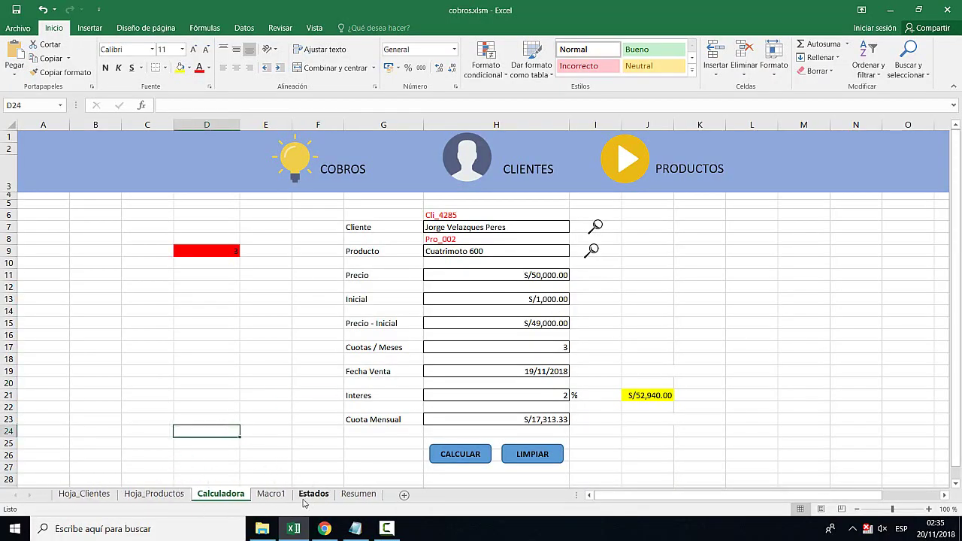
left_click(272, 494)
right_click(277, 497)
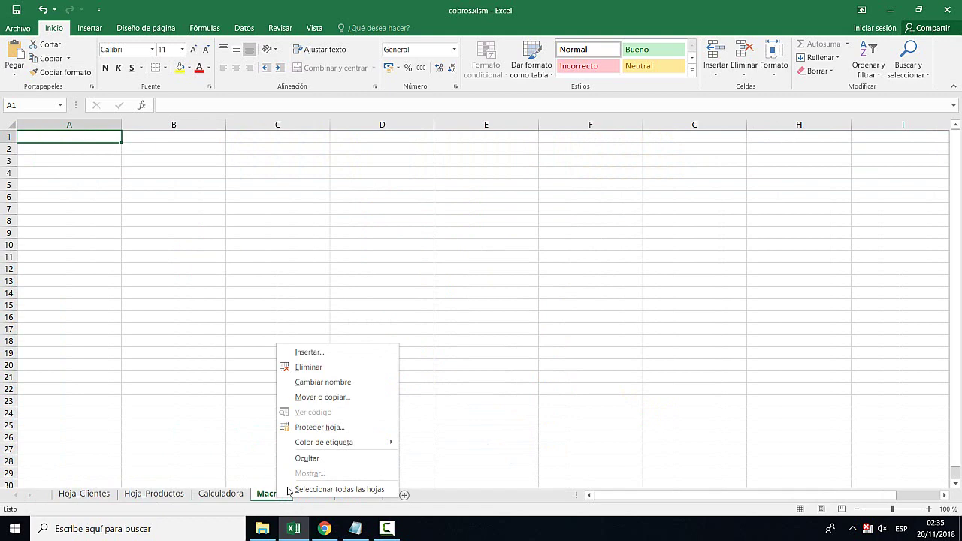
left_click(309, 367)
left_click(456, 297)
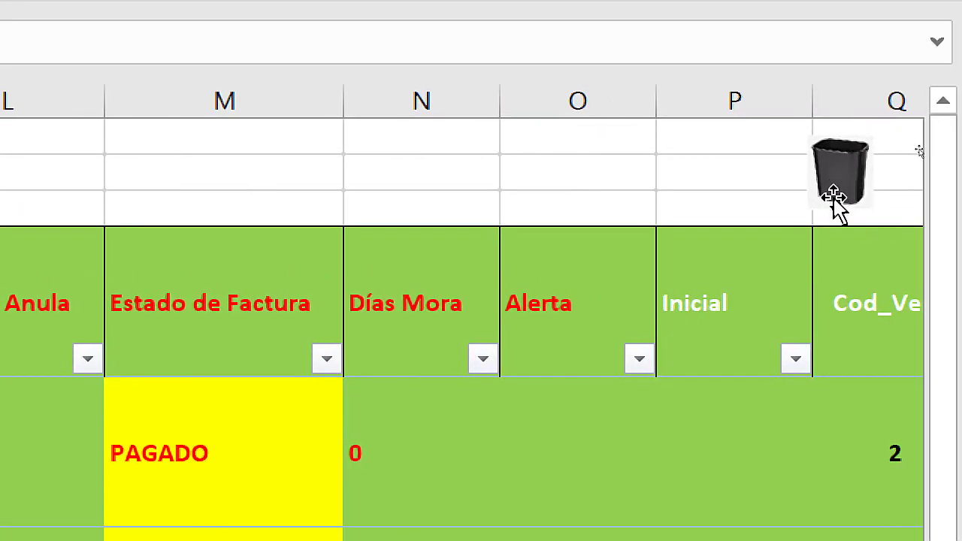
Step: Assign the eliminar_factura macro to the trash-can image on Estados
right_click(922, 151)
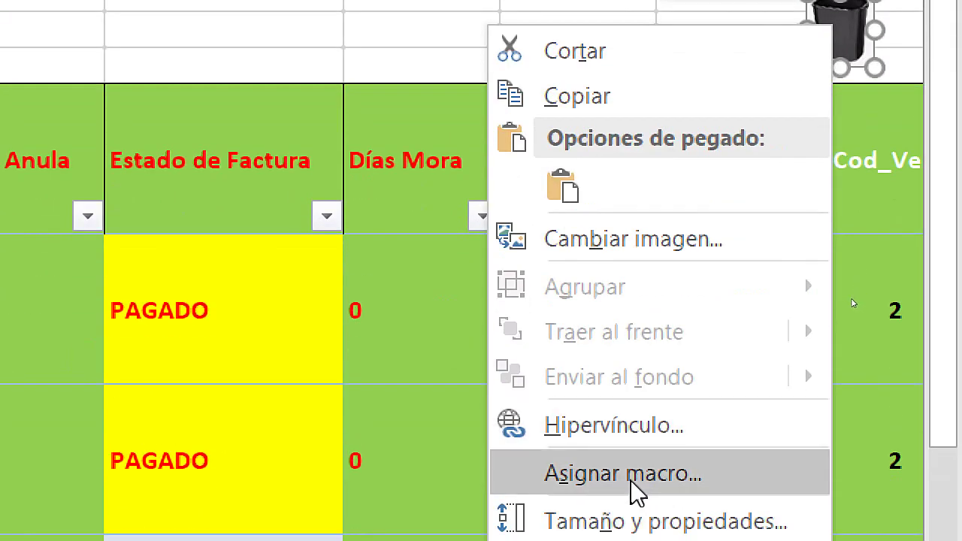
left_click(630, 480)
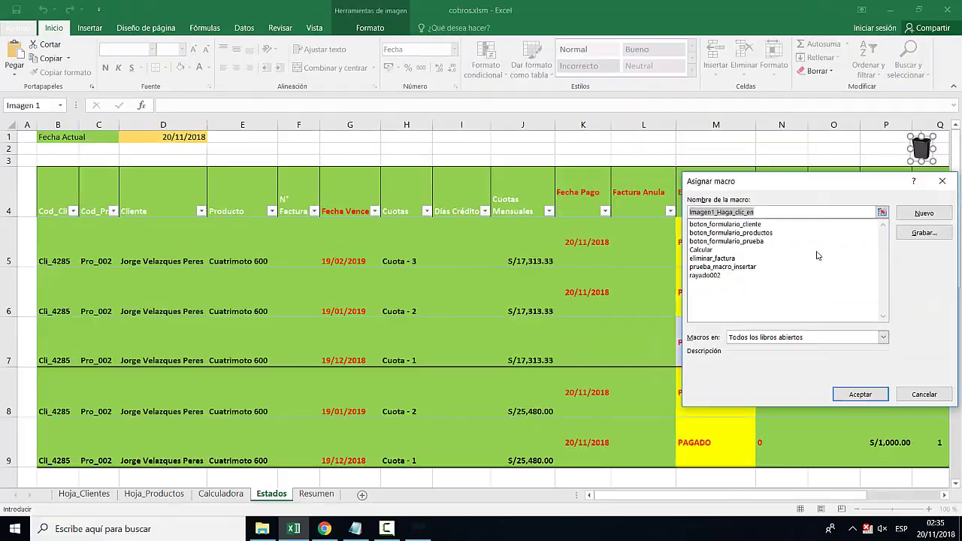
left_click_drag(774, 184, 384, 183)
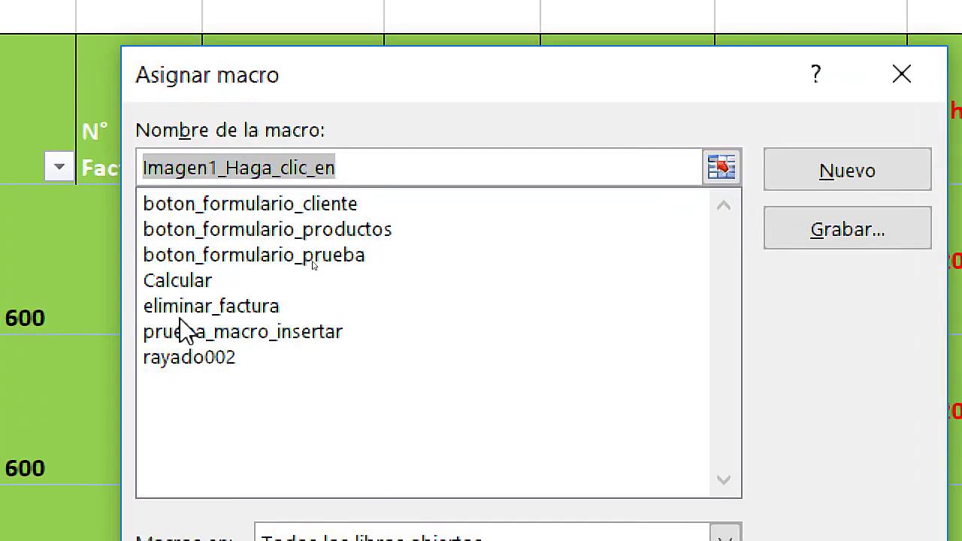
left_click(318, 257)
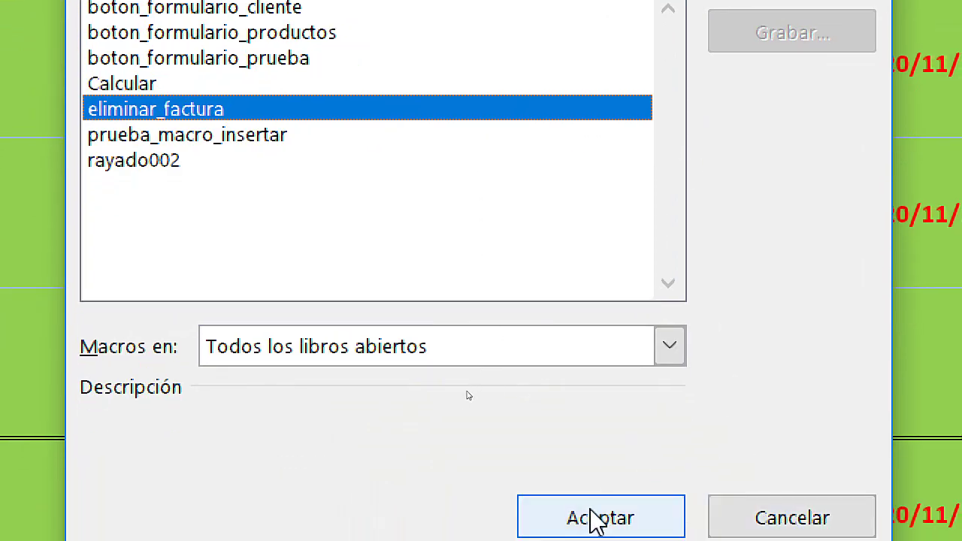
left_click(597, 518)
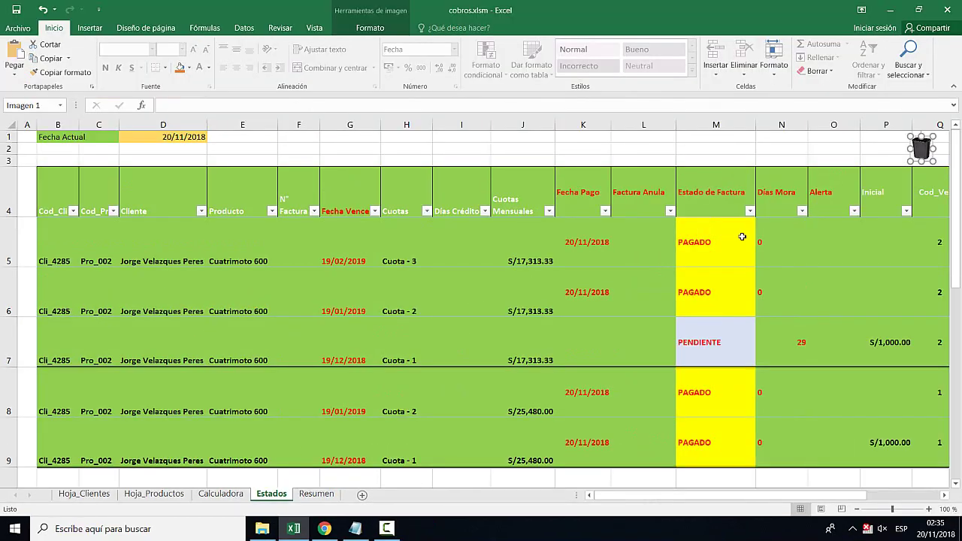
Step: Test the trash-can image, which shows the code prompt, then cancel it
left_click(845, 155)
left_click(921, 148)
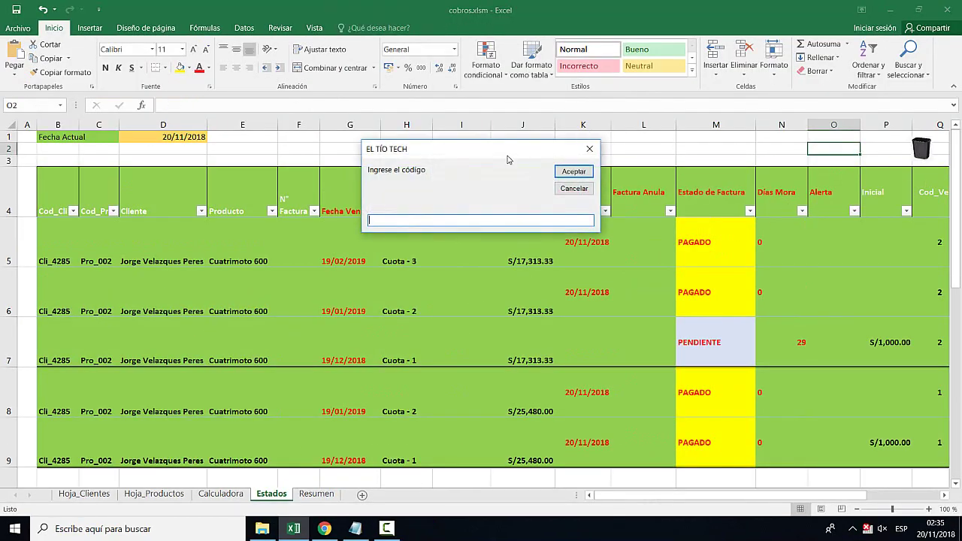
mouse_move(489, 208)
left_mouse_down()
mouse_move(496, 275)
mouse_move(471, 227)
left_mouse_up()
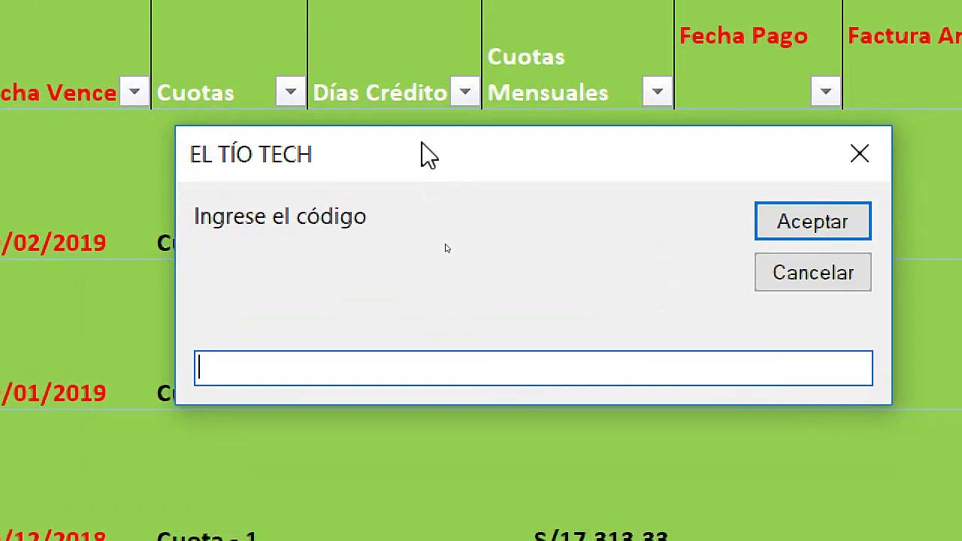
left_click_drag(421, 143, 400, 159)
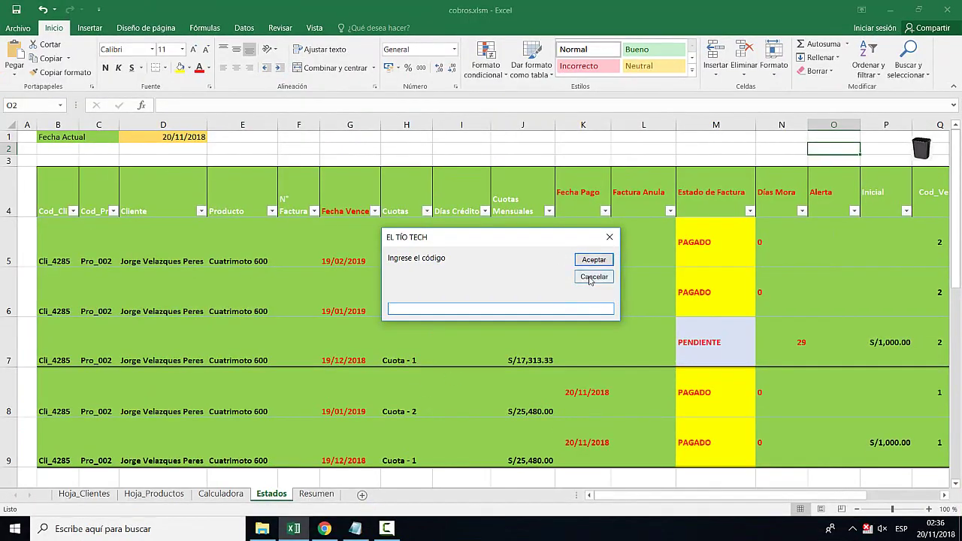
left_click(590, 277)
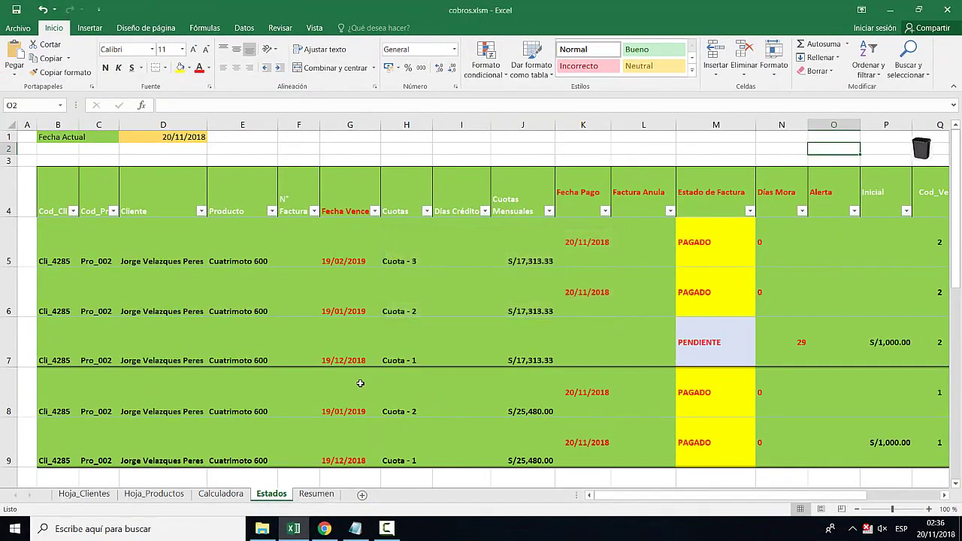
Step: Delete the accidentally created Gráfico1 chart sheet and go back to the VBA editor
key("F11")
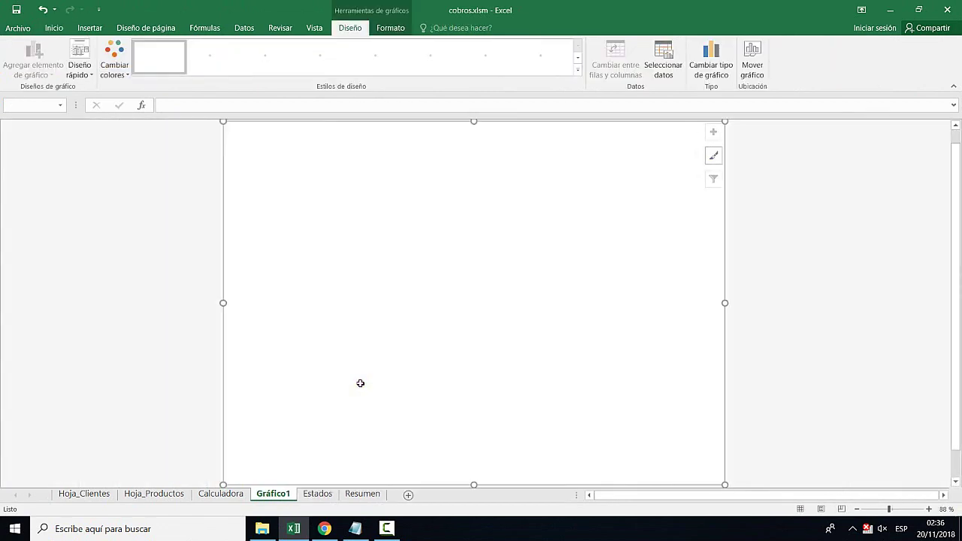
right_click(279, 493)
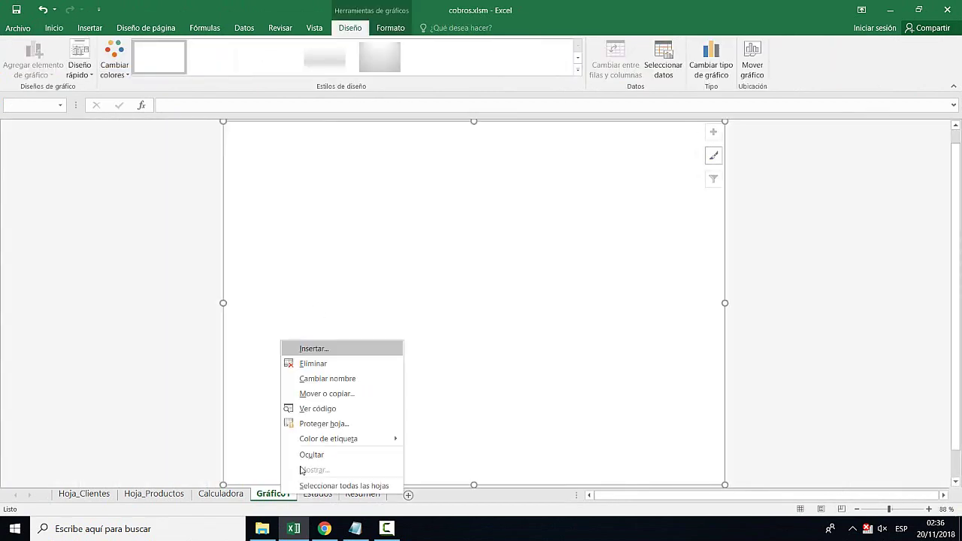
left_click(315, 364)
left_click(455, 304)
left_click(352, 311)
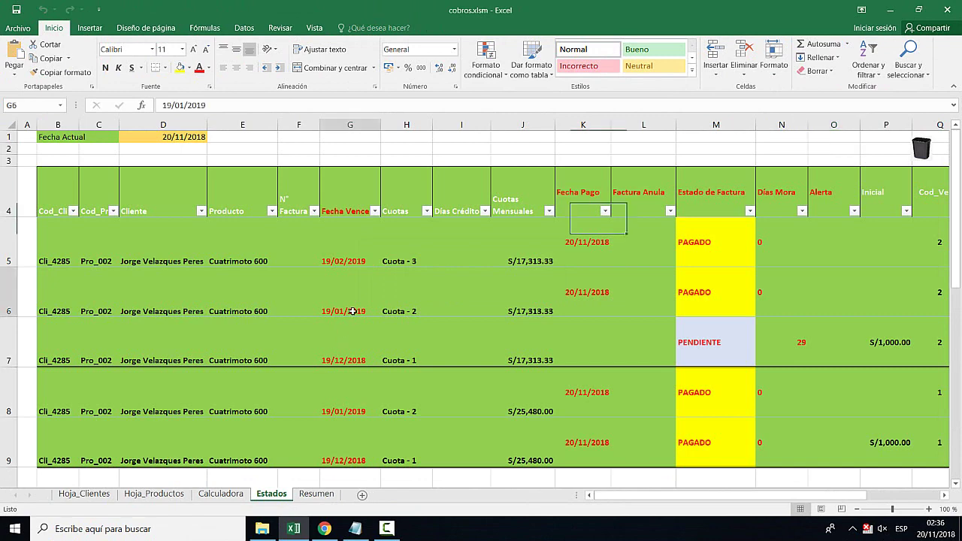
key("alt+F11")
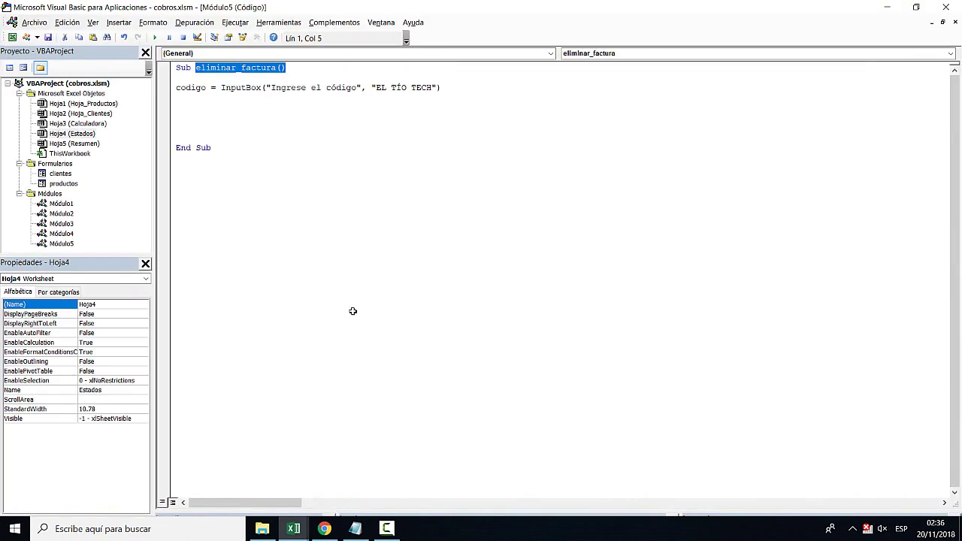
left_click(239, 108)
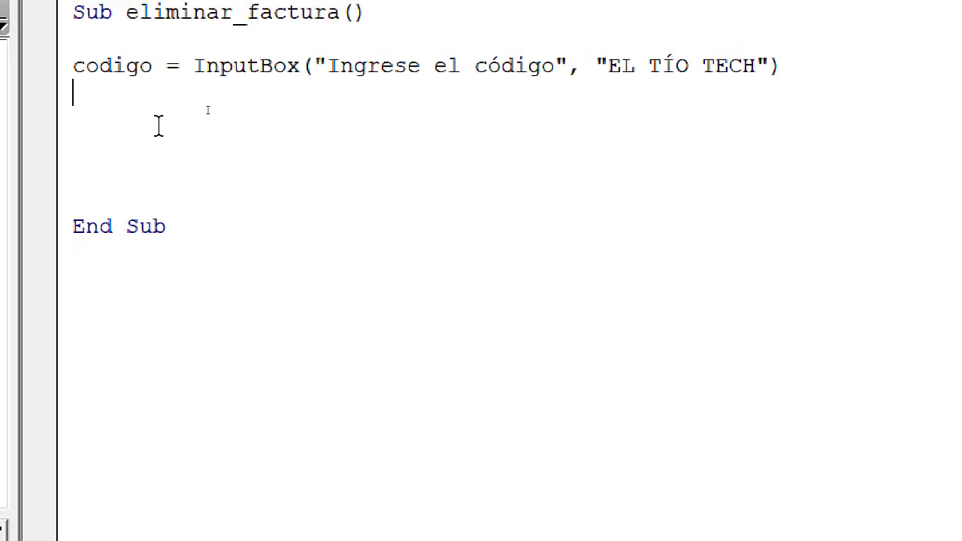
Step: In cobros.xlsm, run the trash-can macro, submit an empty code, and cancel the prompt
mouse_move(293, 528)
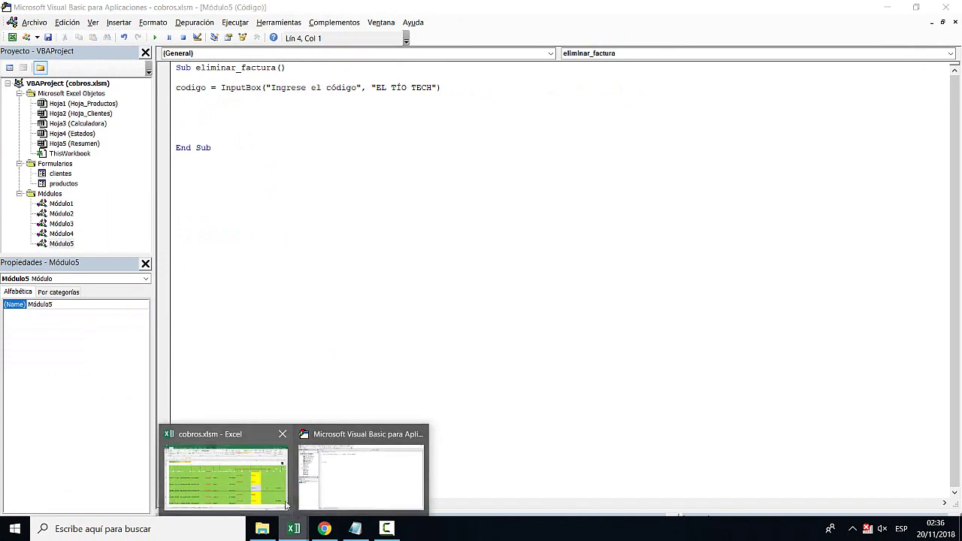
left_click(241, 489)
left_click(793, 282)
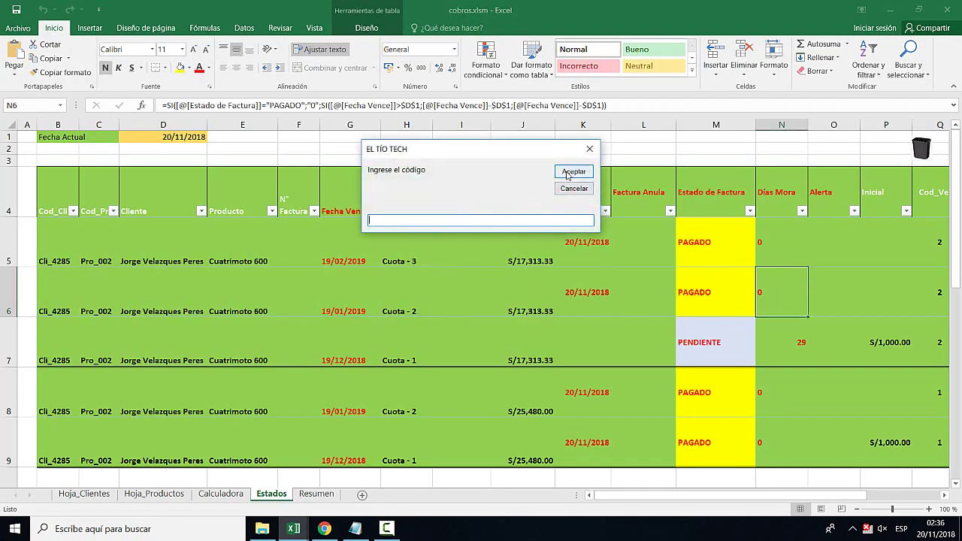
left_click(568, 173)
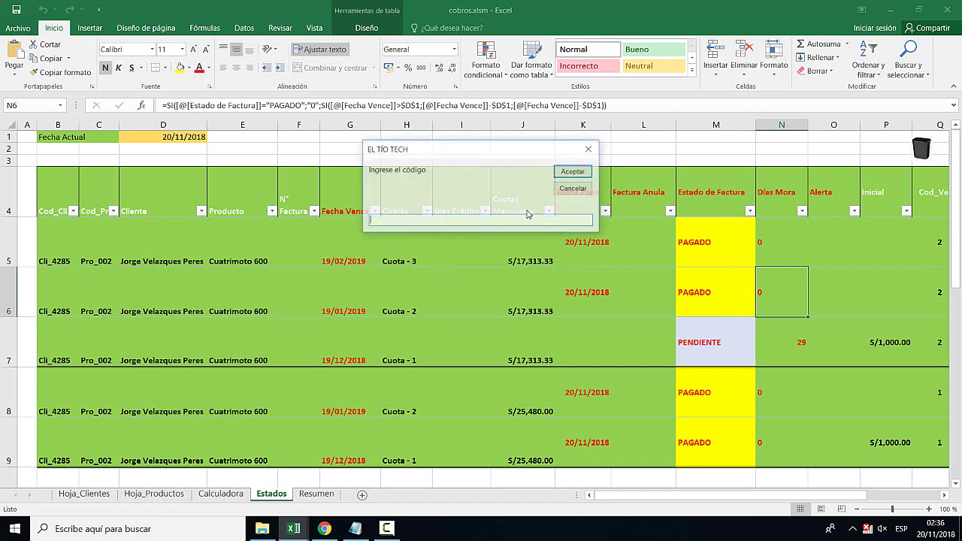
left_click_drag(484, 156, 574, 225)
left_click(676, 256)
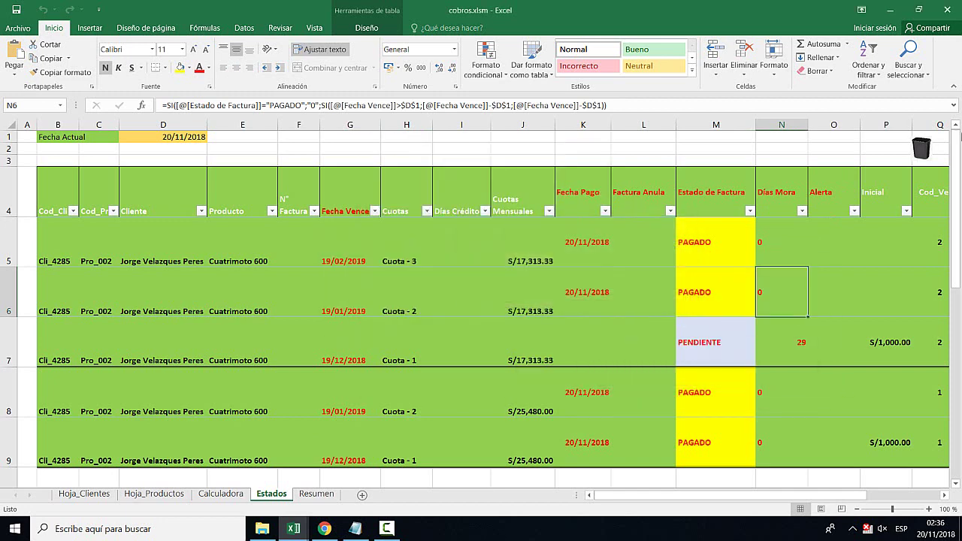
Step: Run the macro again, type and erase the test code 'ASDFASDF', and close the prompt
left_click(931, 153)
left_click_drag(472, 147, 468, 250)
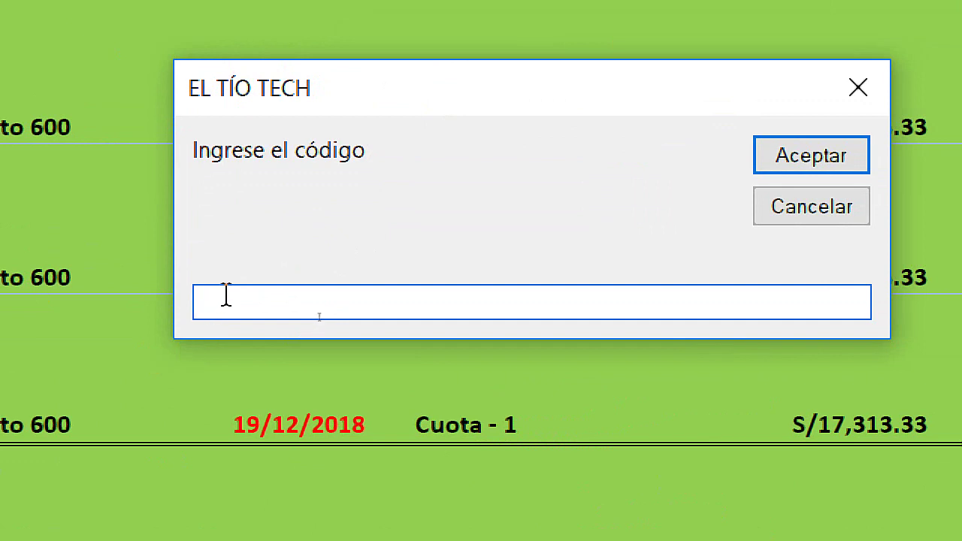
type("ASDF")
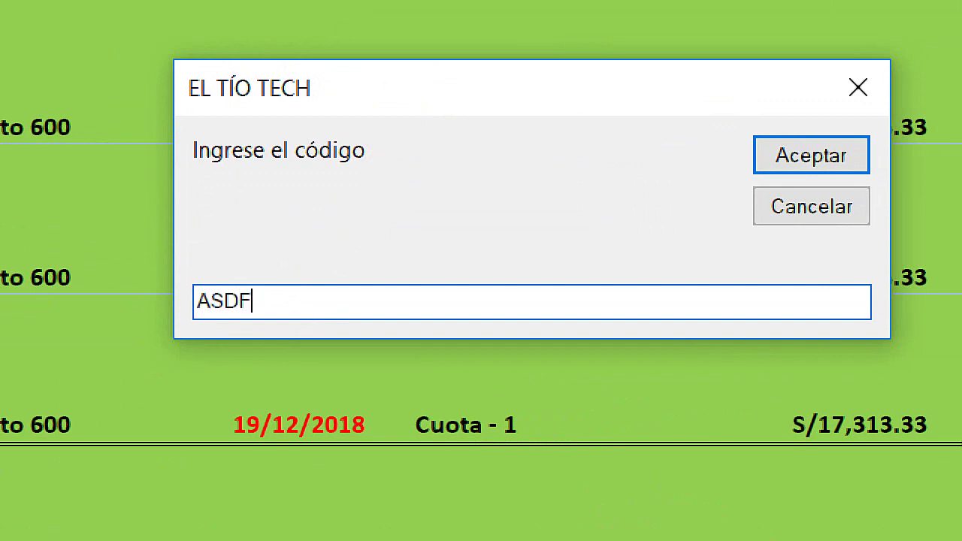
type("ASDF")
left_click_drag(395, 296, 70, 295)
key("BackSpace")
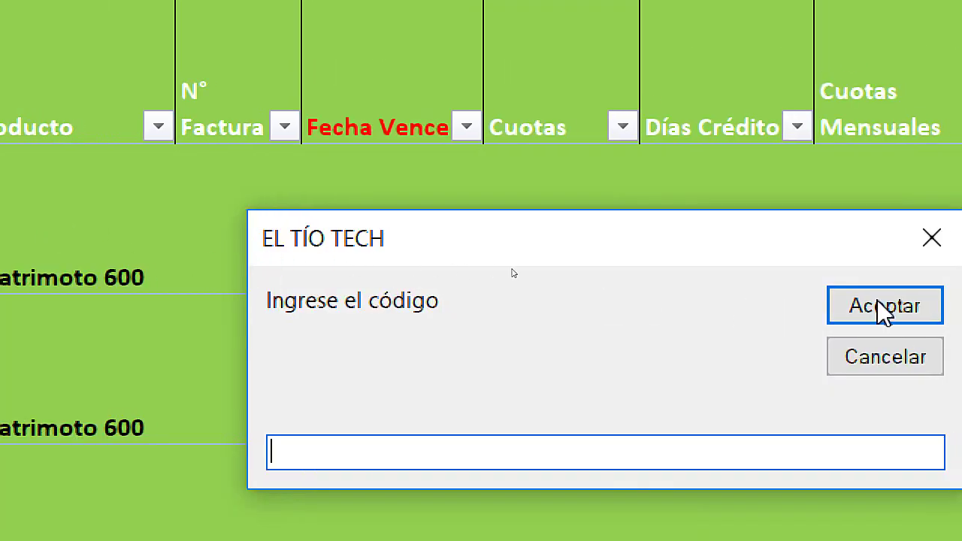
left_click(876, 305)
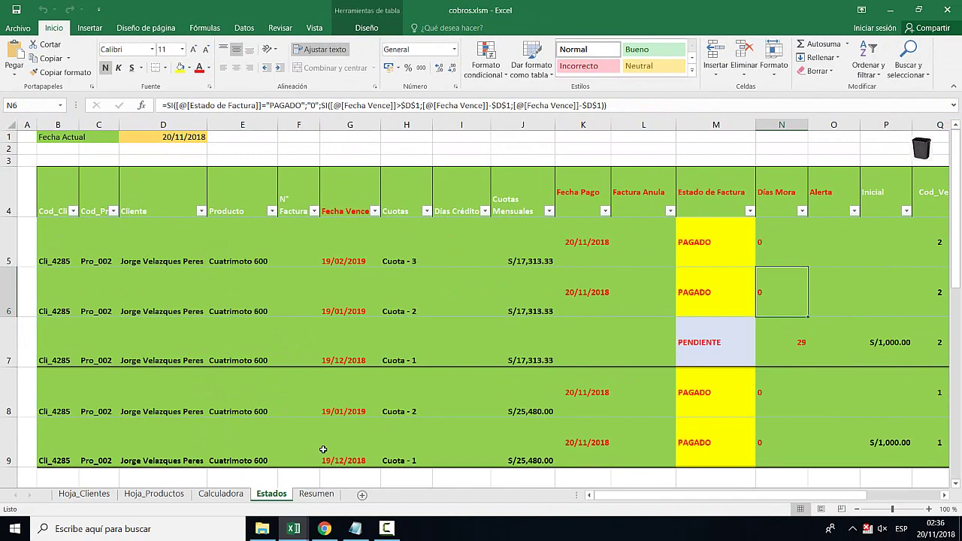
mouse_move(293, 528)
left_click(348, 489)
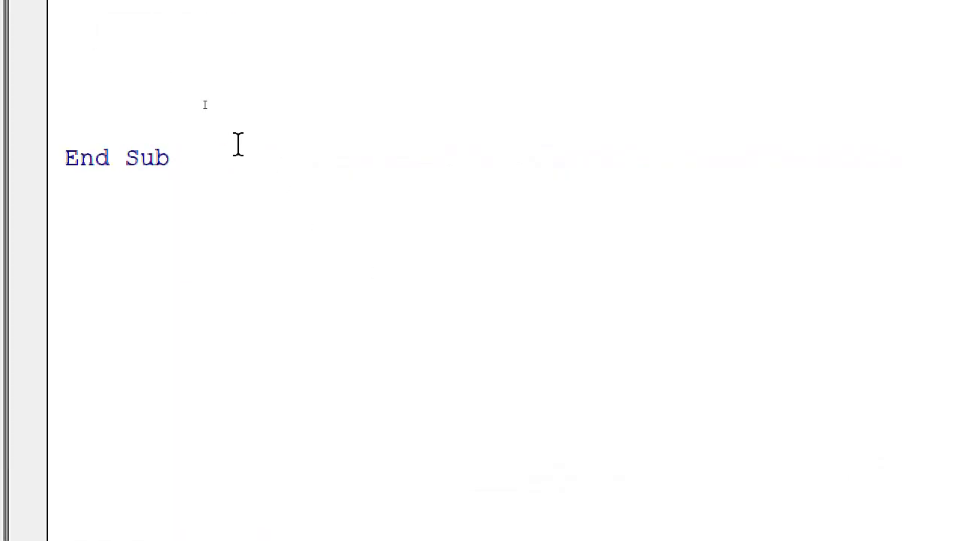
Step: Write the line If codigo <> Empty Then below the InputBox line
type("IF ")
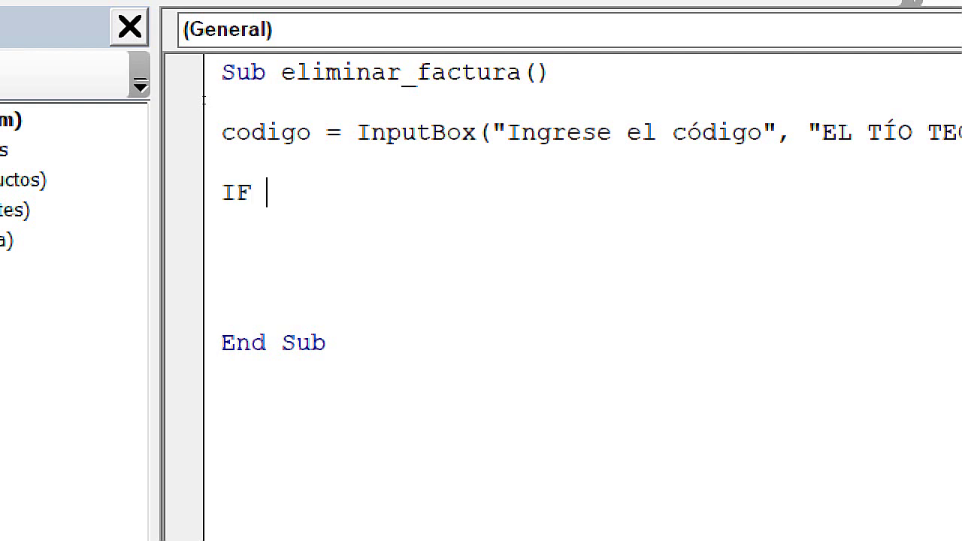
type("CODIGO")
key("BackSpace")
key("BackSpace")
key("BackSpace")
key("BackSpace")
key("BackSpace")
key("BackSpace")
key("BackSpace")
key("BackSpace")
type("If ")
type("codi")
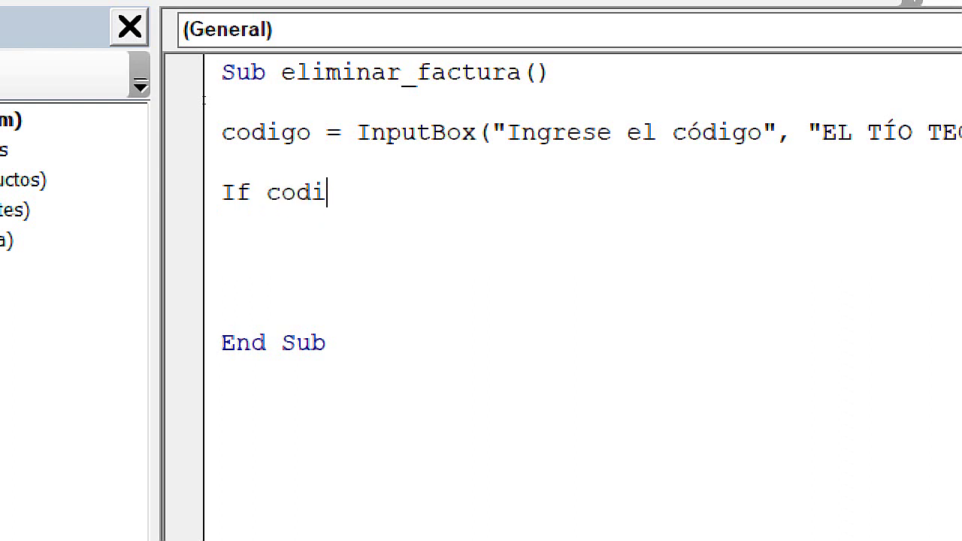
type("go <")
type(">")
key("shift+Left")
key("shift+Left")
key("Left")
key("Left")
key("shift+Right")
key("Right")
key("shift+Right")
key("Right")
type("E")
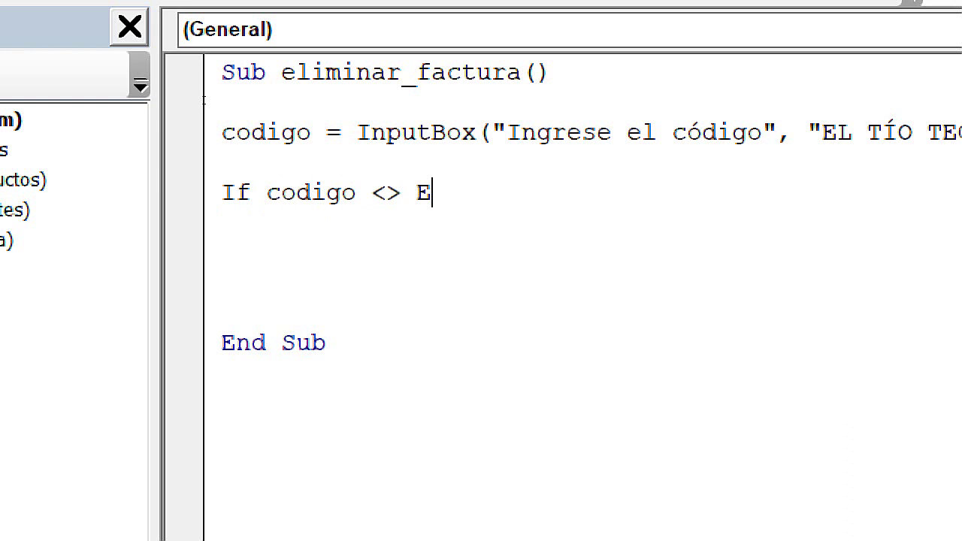
type("mpty")
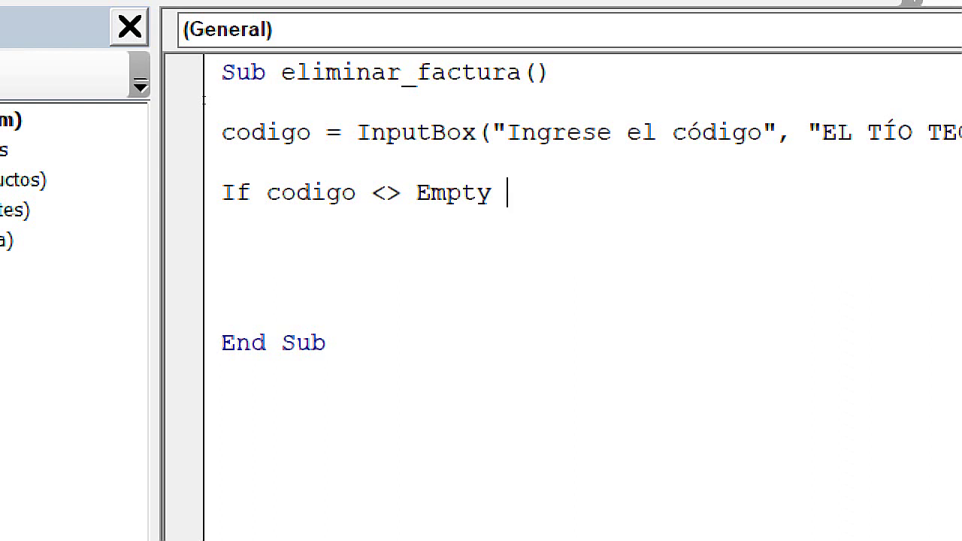
type("Then")
Step: Close the block with End If, leaving a blank line inside it
key("Return")
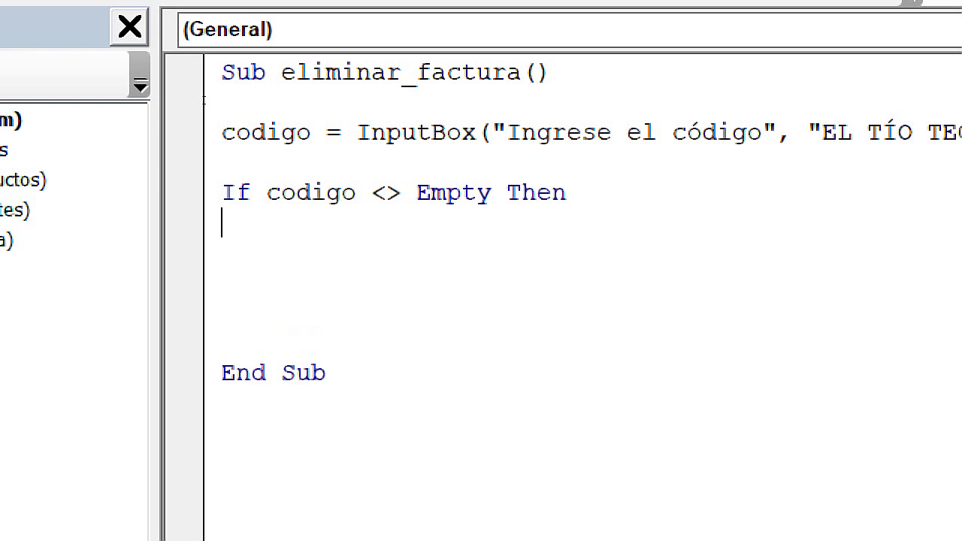
key("Return")
key("Return")
key("Return")
type("ed")
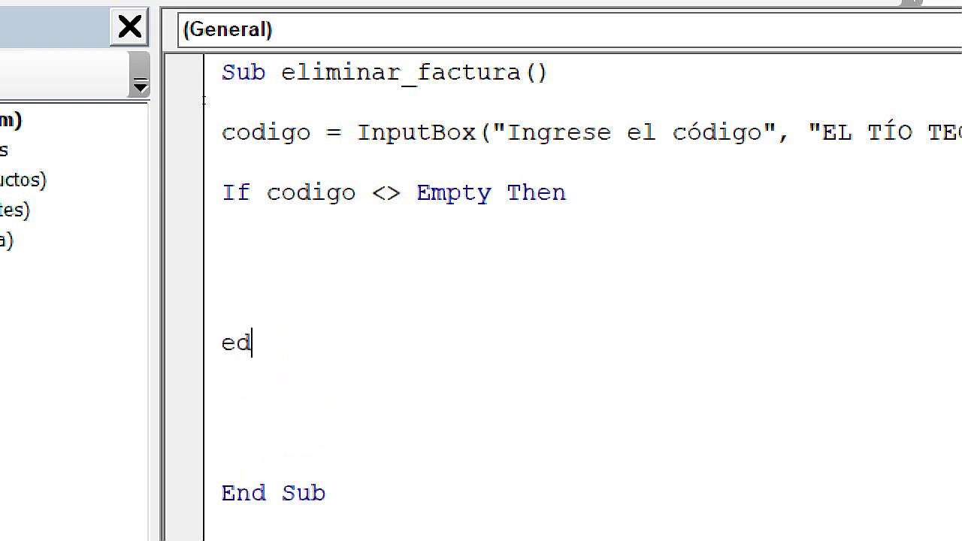
key("BackSpace")
type("nd If")
key("Return")
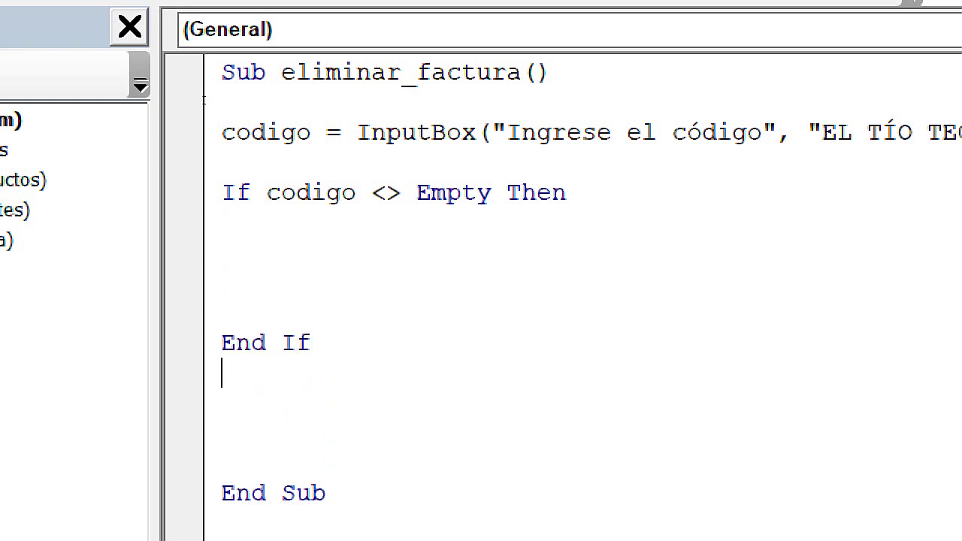
Step: Inside the If block, add MsgBox ("Ingreso a esta parte")
left_click(266, 227)
key("shift+Up")
key("Up")
key("Down")
key("Down")
type("Msgb")
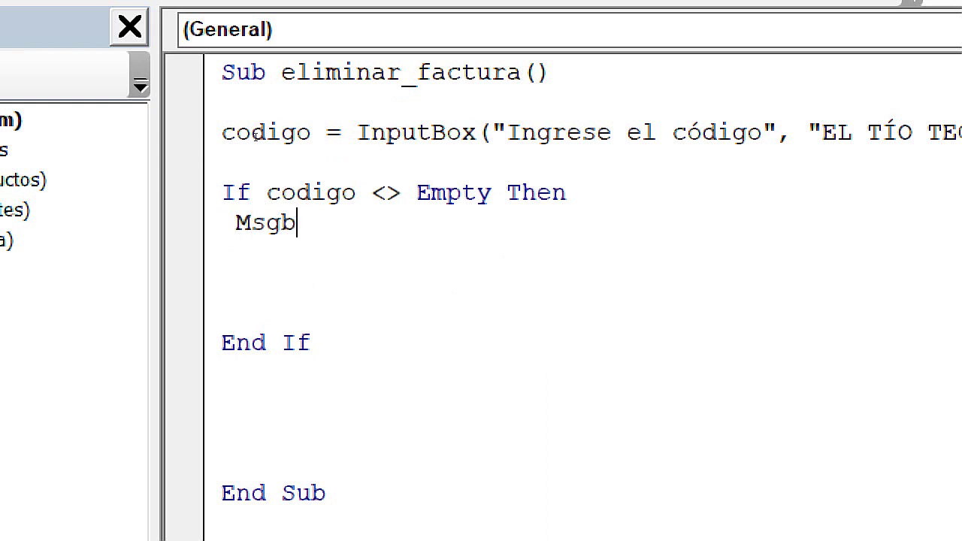
type("ox (\"\")")
key("Left")
type("\"\"")
key("Left")
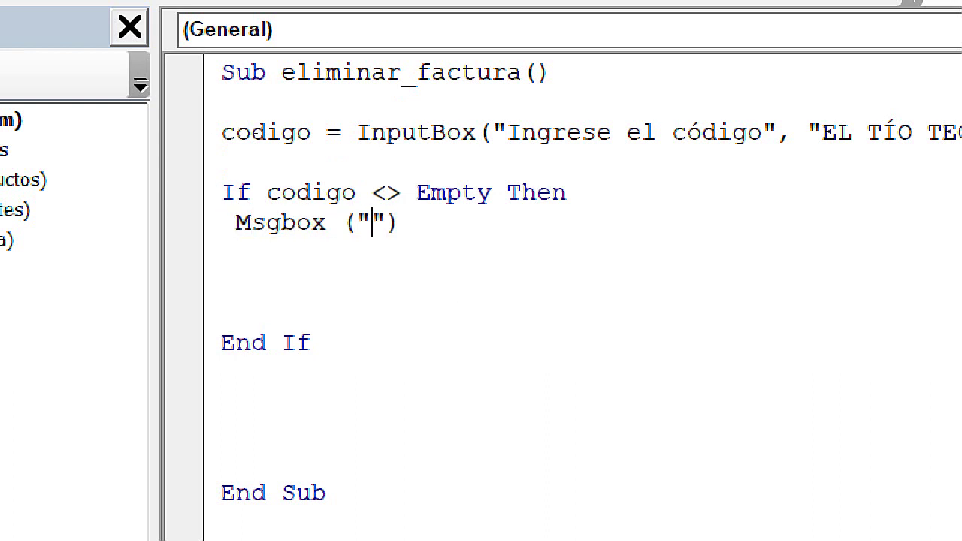
type("Ingreso")
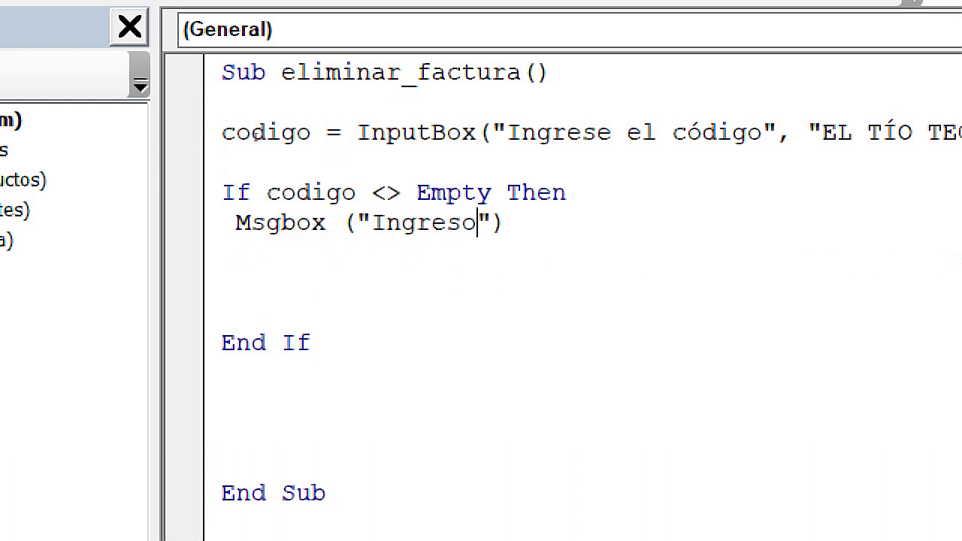
type(" a esta parte")
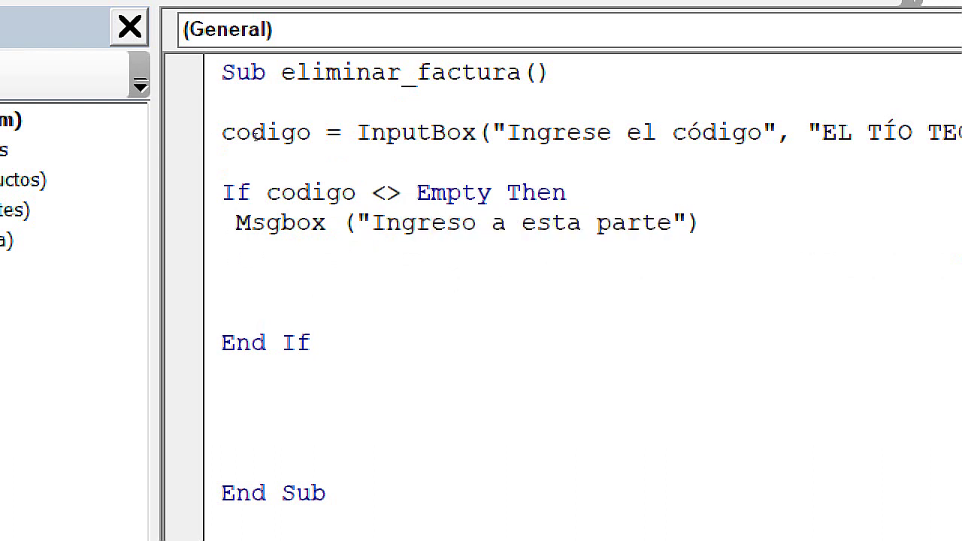
left_click(380, 302)
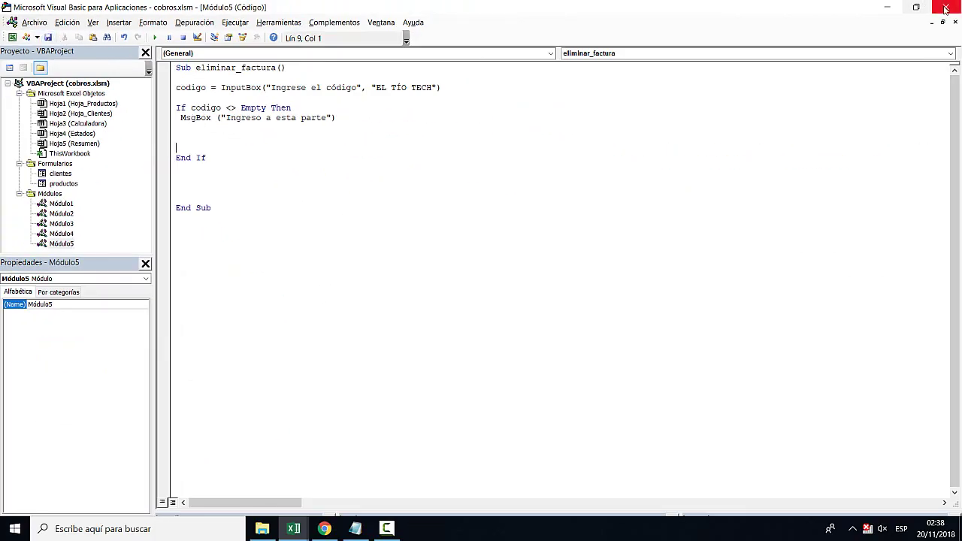
Step: Run the trash-icon macro with a test code and confirm the 'Ingreso a esta parte' message appears
left_click(887, 7)
left_click(921, 148)
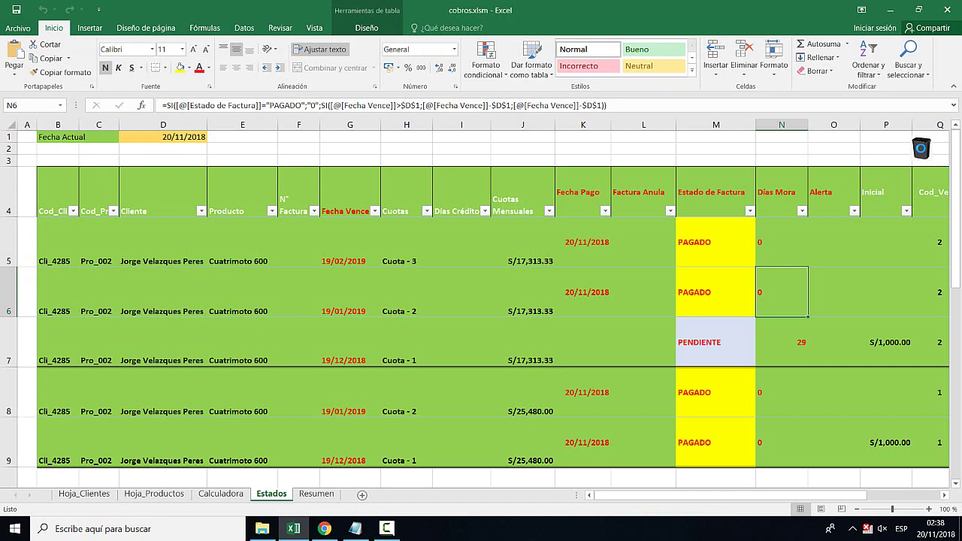
left_click_drag(529, 231, 634, 320)
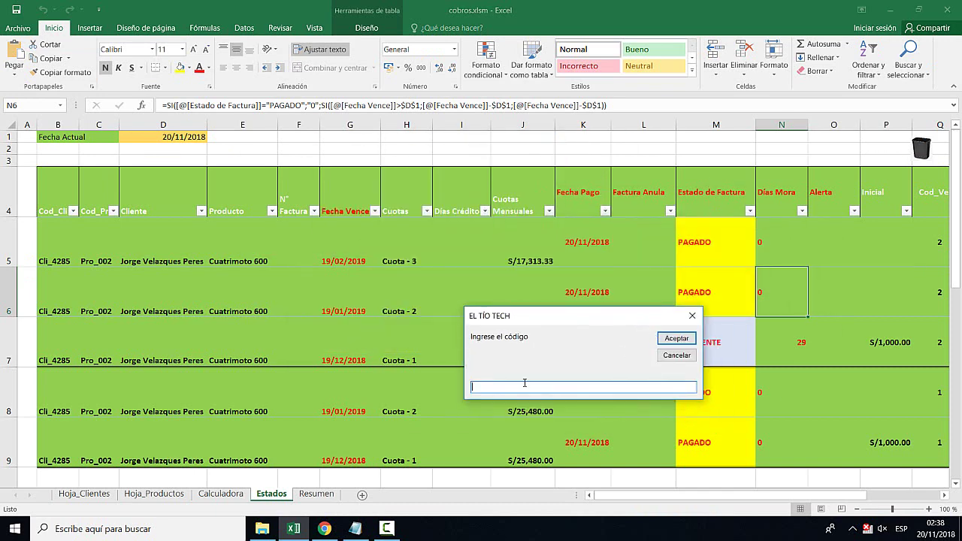
type("asdfasdfasdfadfasdf")
left_click(662, 339)
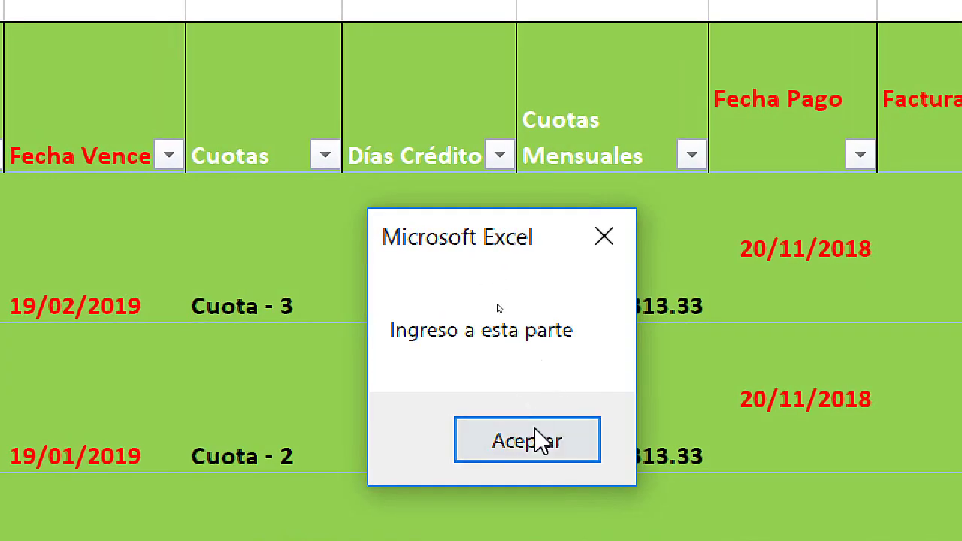
left_click(498, 306)
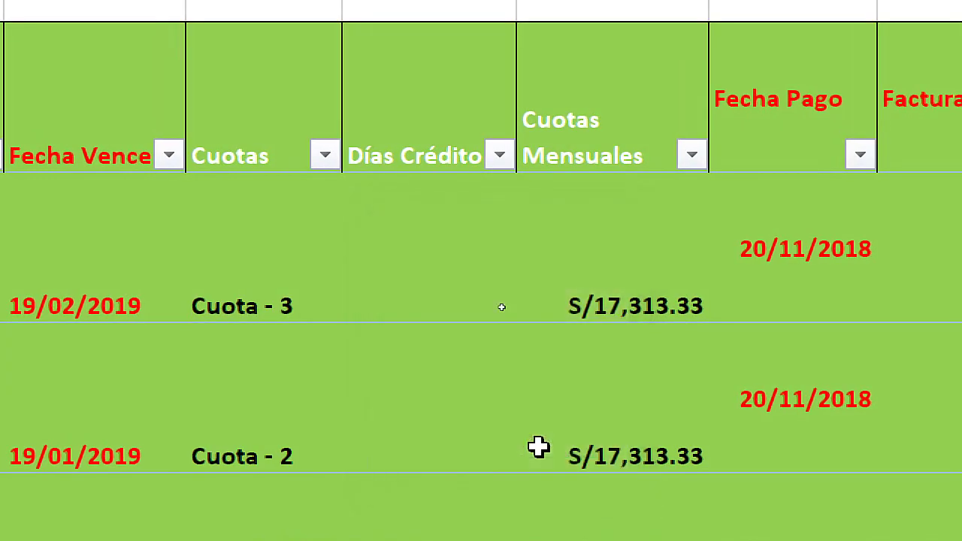
Step: Interrupt the running macro with Ctrl+Break and stop the debugger
key("ctrl+Break")
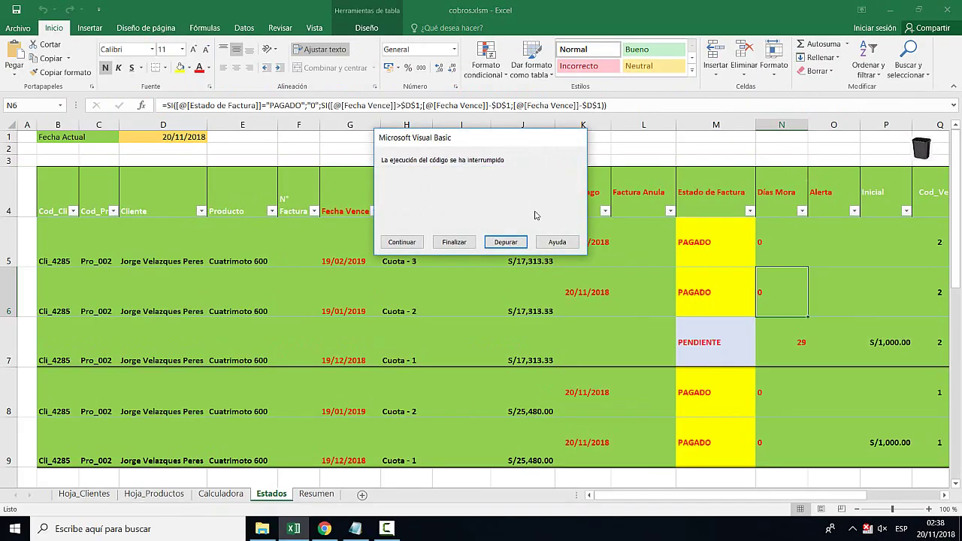
left_click(504, 242)
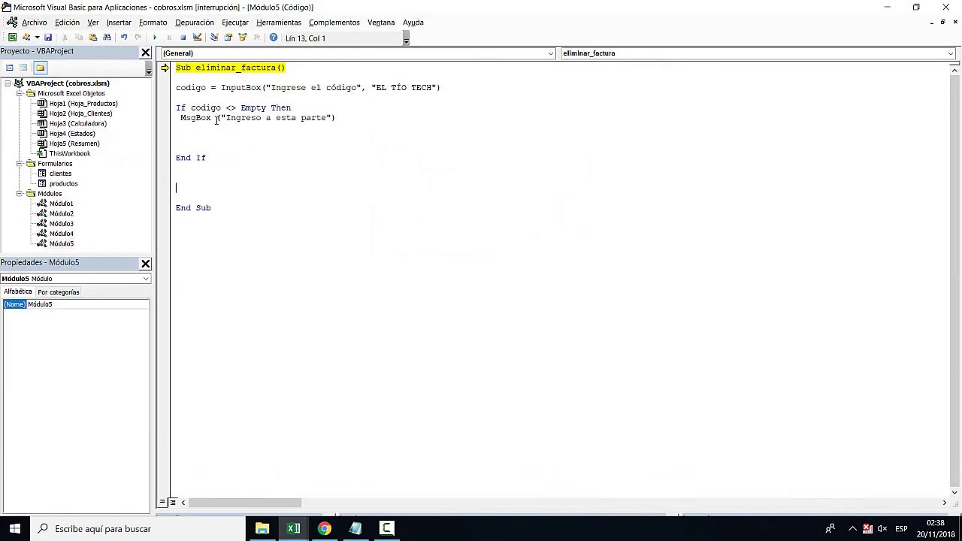
left_click(945, 7)
left_click(438, 305)
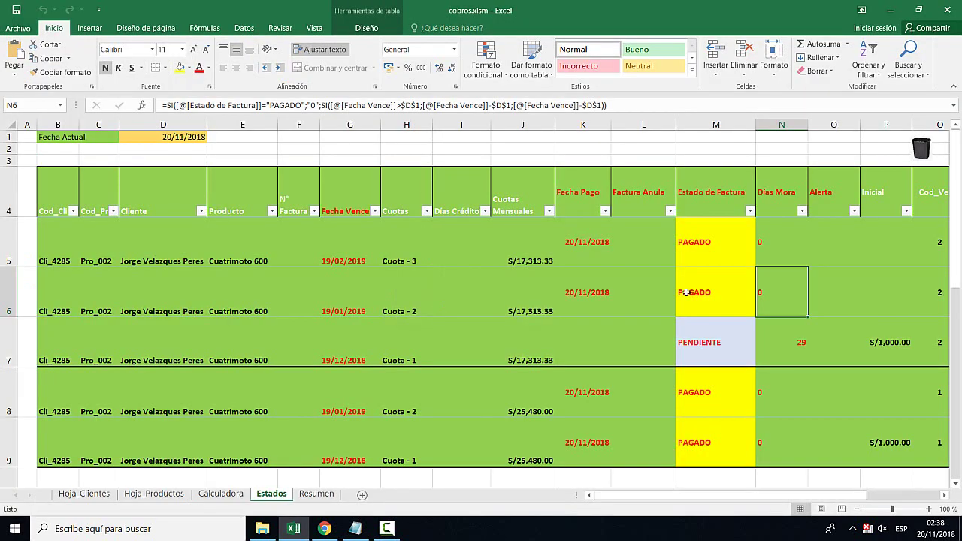
Step: Rerun the macro with an empty code, then with 'asdfasdfasdf', which shows the message
left_click(915, 152)
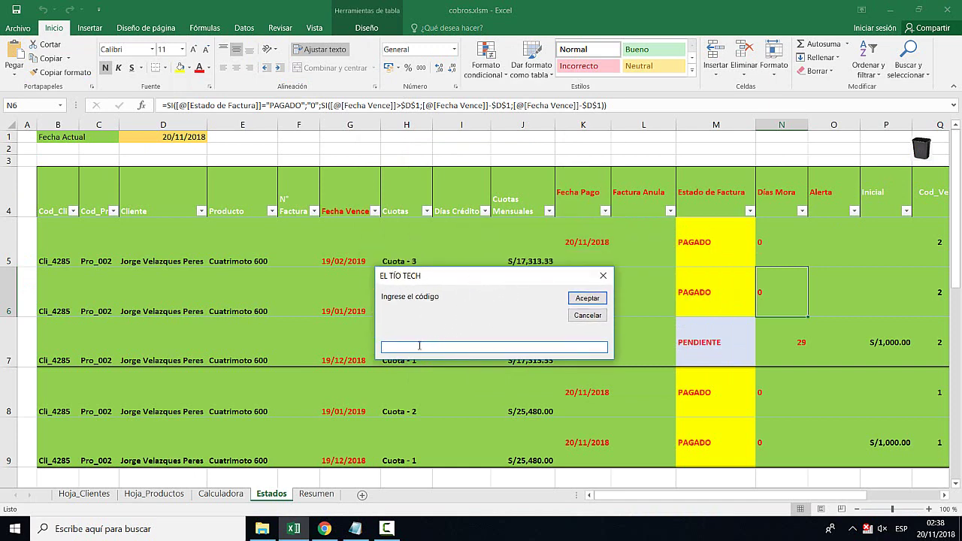
left_click(587, 299)
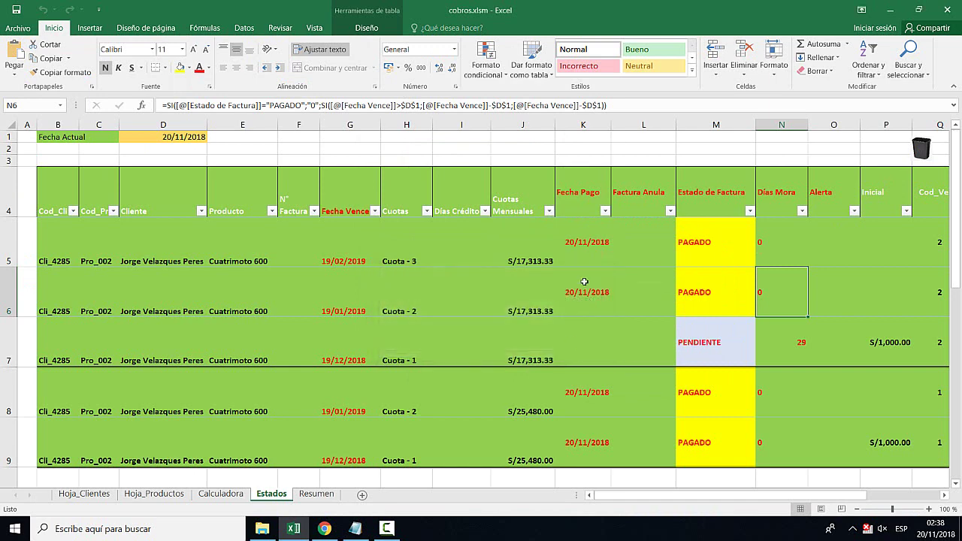
left_click(595, 292)
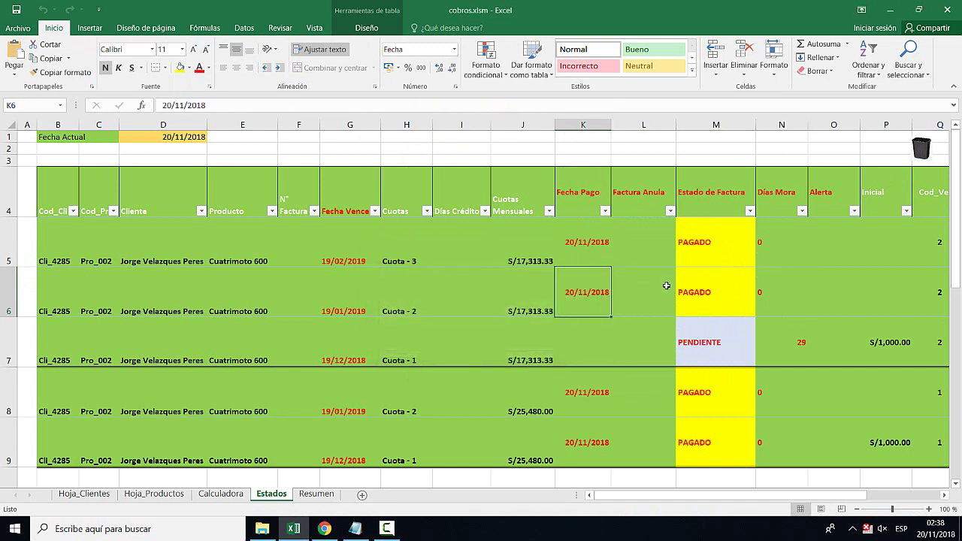
left_click(917, 152)
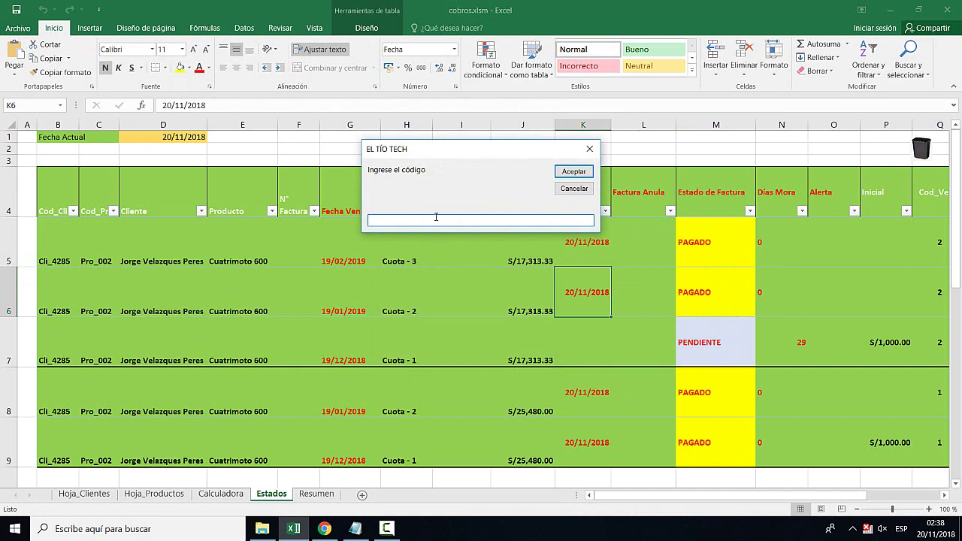
type("asdfasdfasdf")
left_click(567, 172)
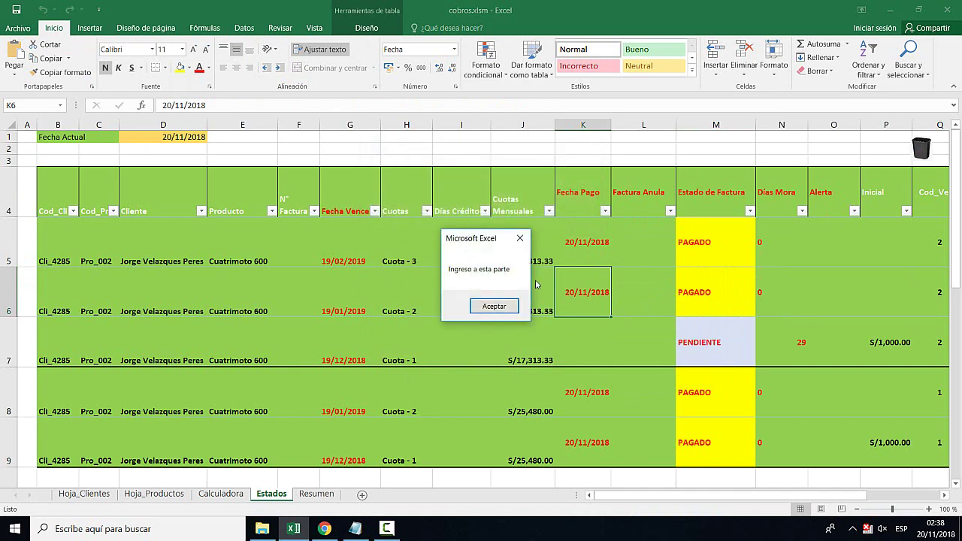
left_click(594, 289)
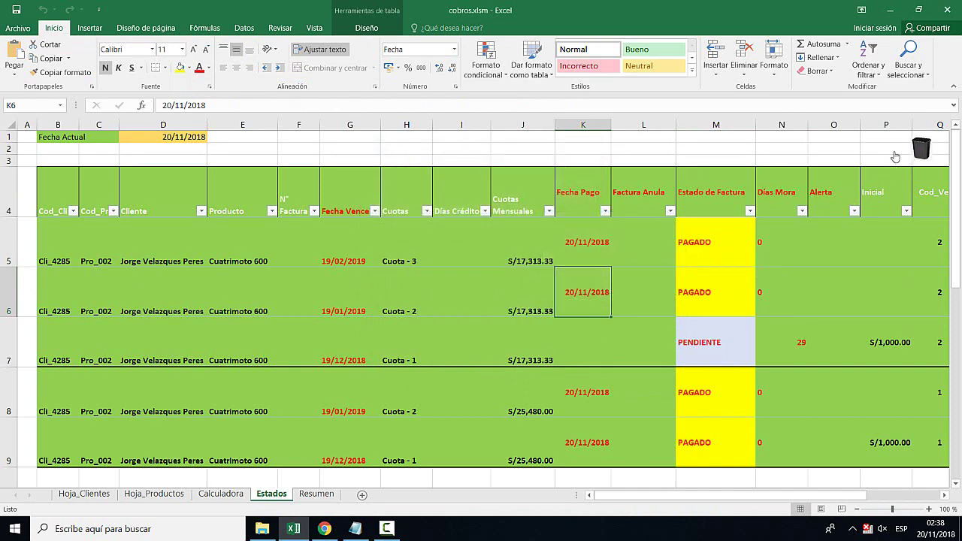
Step: Run the macro once more with an empty code, then reopen the VBA editor
left_click(573, 168)
left_click(922, 149)
left_click(572, 168)
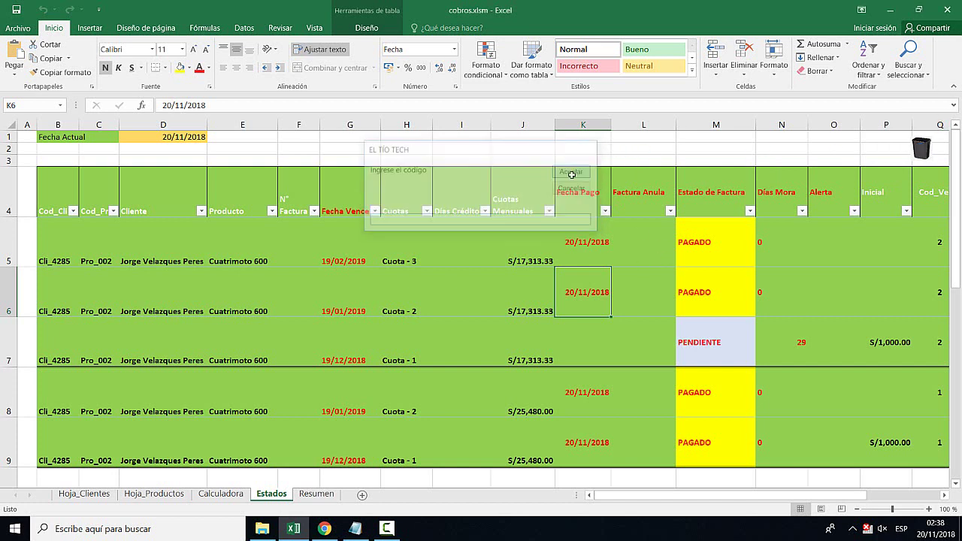
left_click(481, 331)
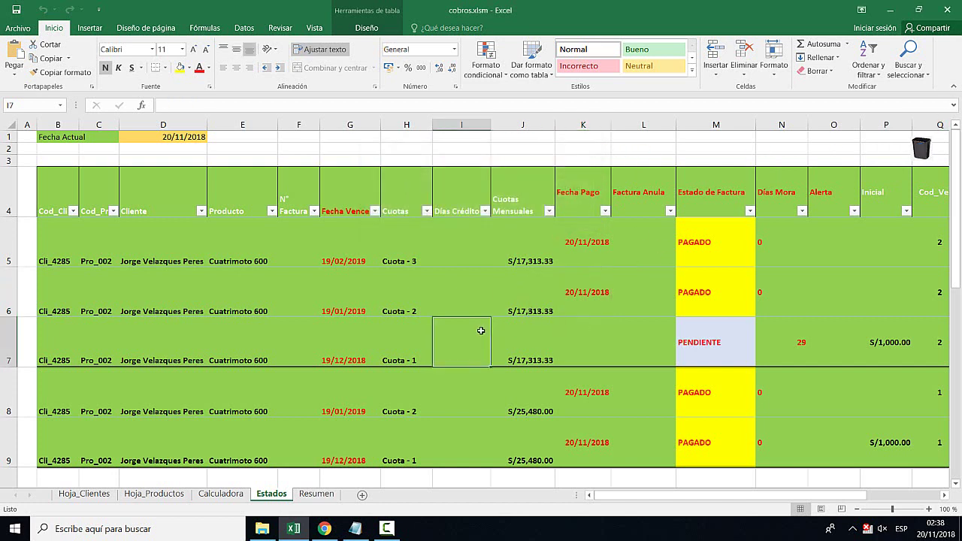
key("super")
key("super")
key("alt+F11")
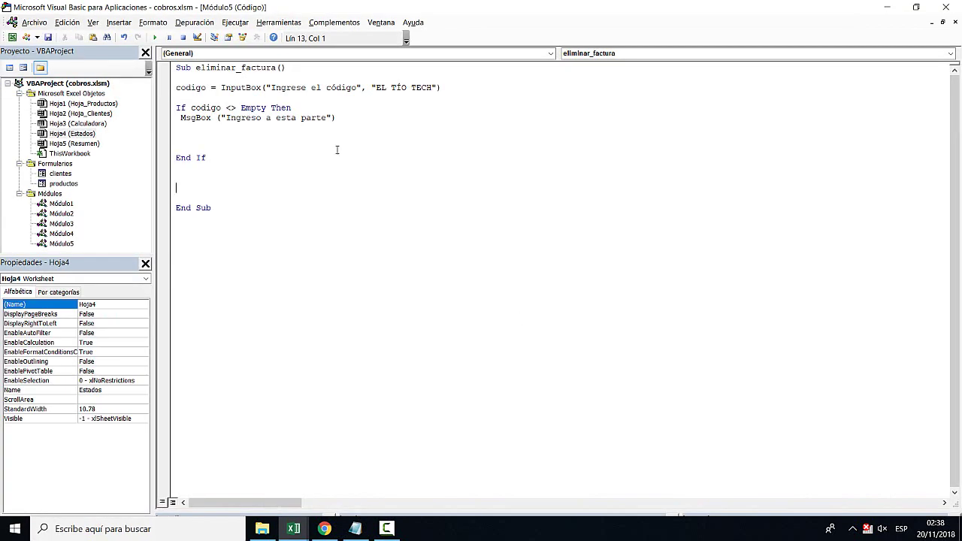
Step: Delete the MsgBox ("Ingreso a esta parte") line, leaving an indented blank line in the If block
left_click_drag(336, 118, 175, 120)
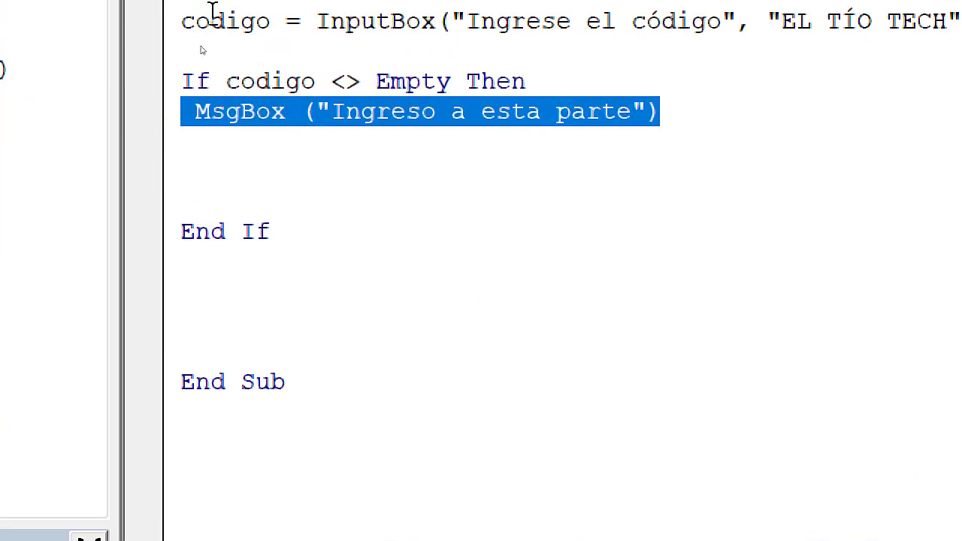
key("Delete")
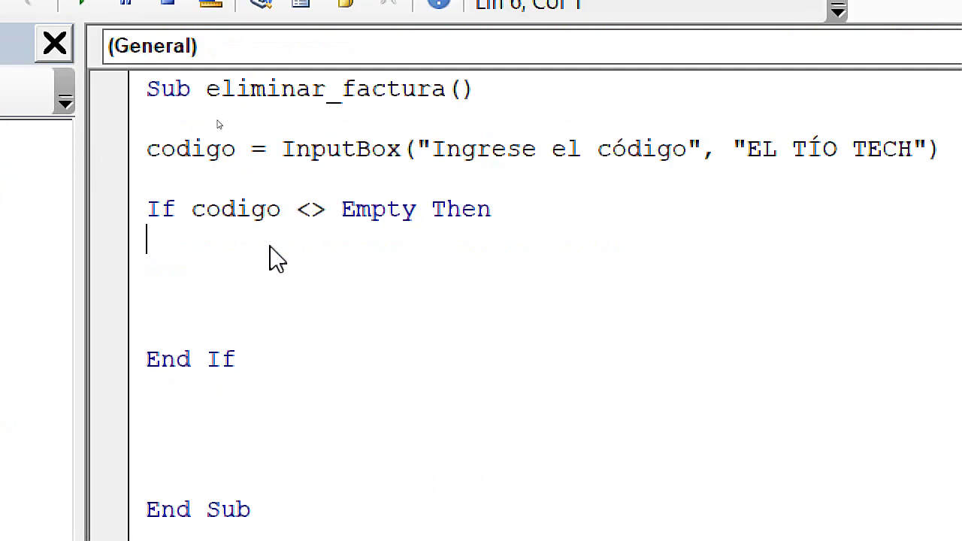
key("Return")
key("Up")
key("Tab")
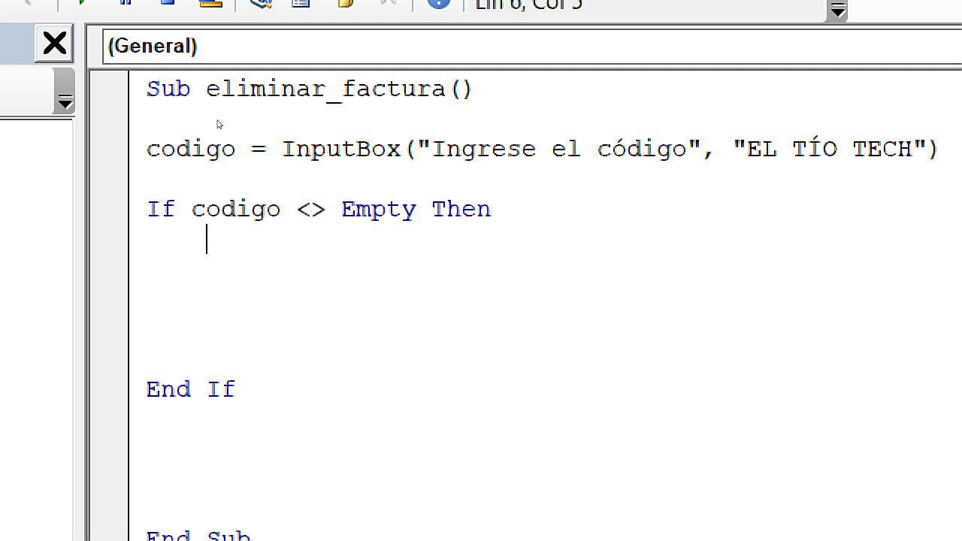
Step: Under If codigo <> Empty Then, begin Resp= Msgbox("Desea eliminar la venta"
type("REsp")
key("BackSpace")
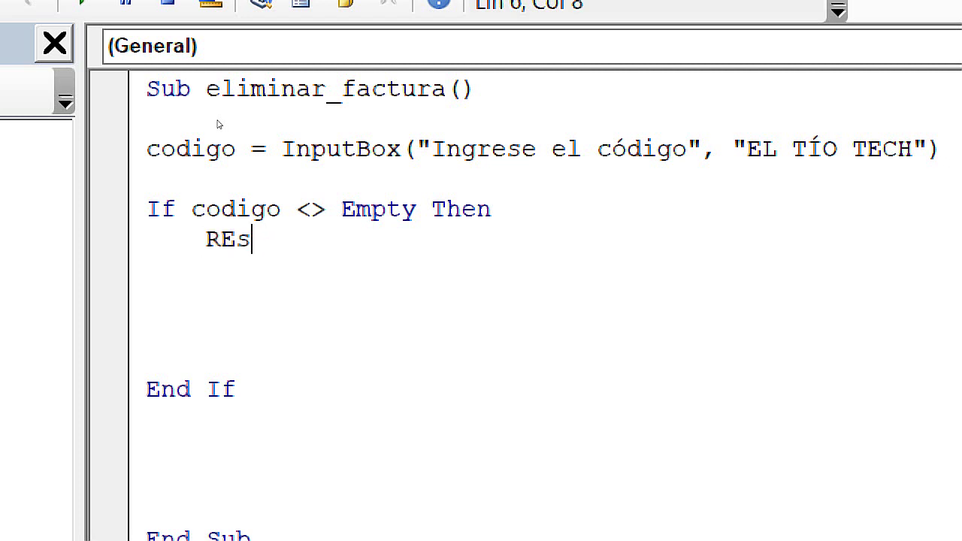
key("BackSpace")
key("BackSpace")
type("esp")
type("= Ms")
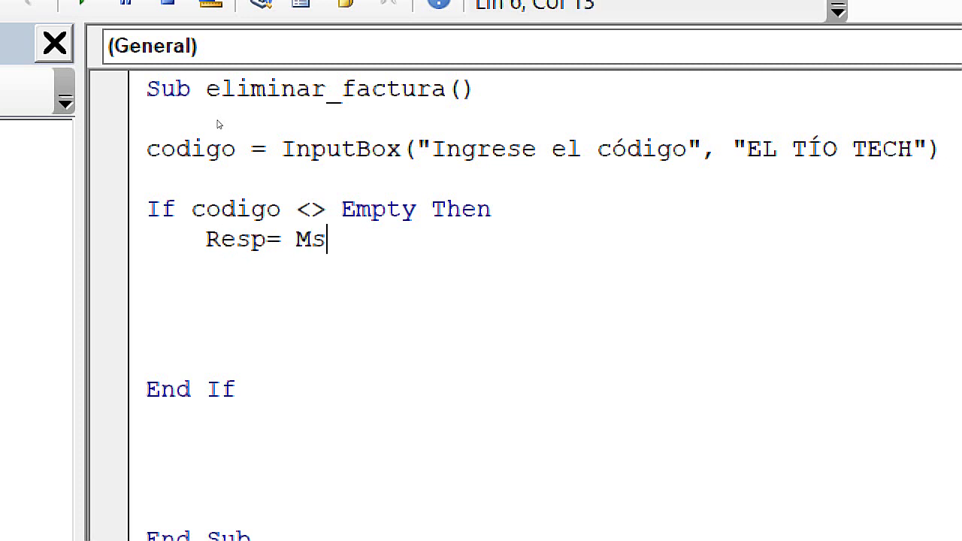
type("gbox")
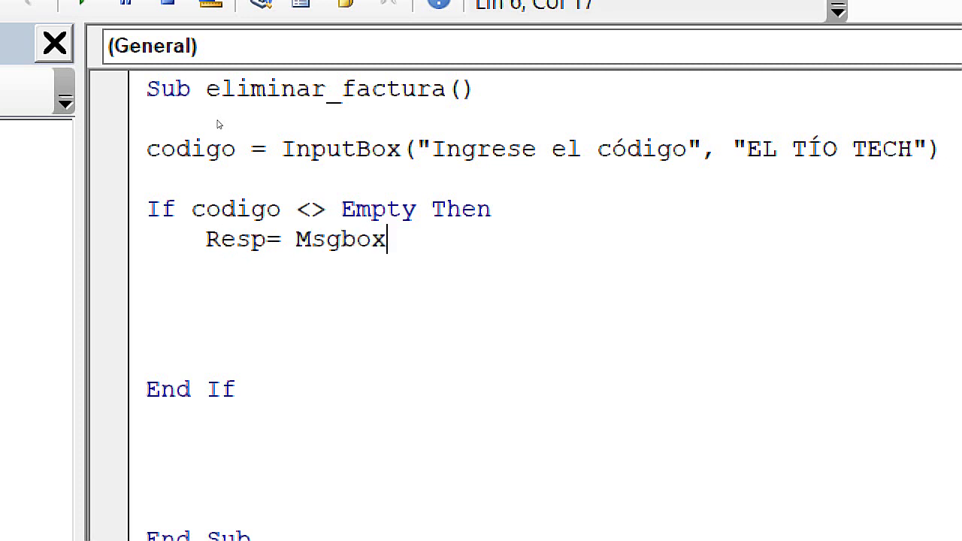
type("()")
key("Left")
type("\"")
type("\"")
key("Left")
type("Desea e")
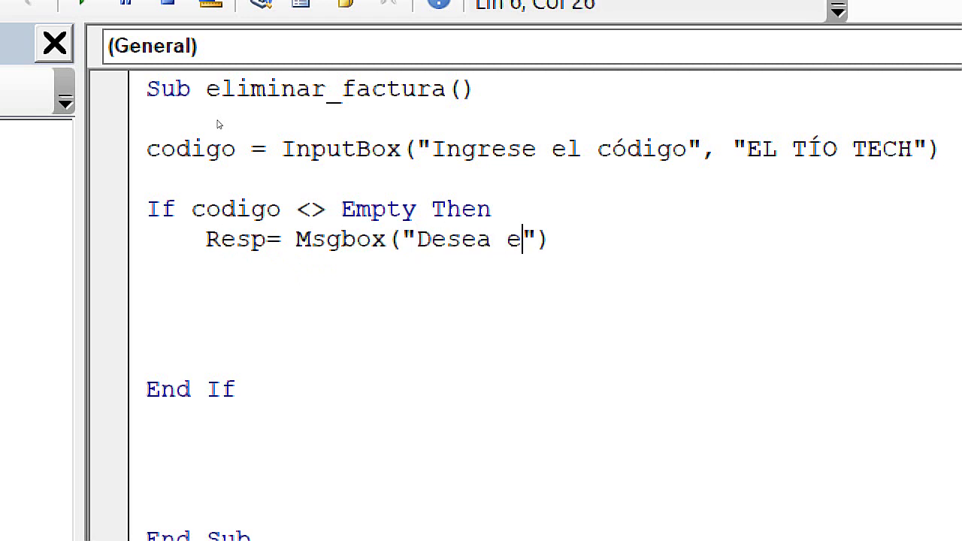
type("liminar ")
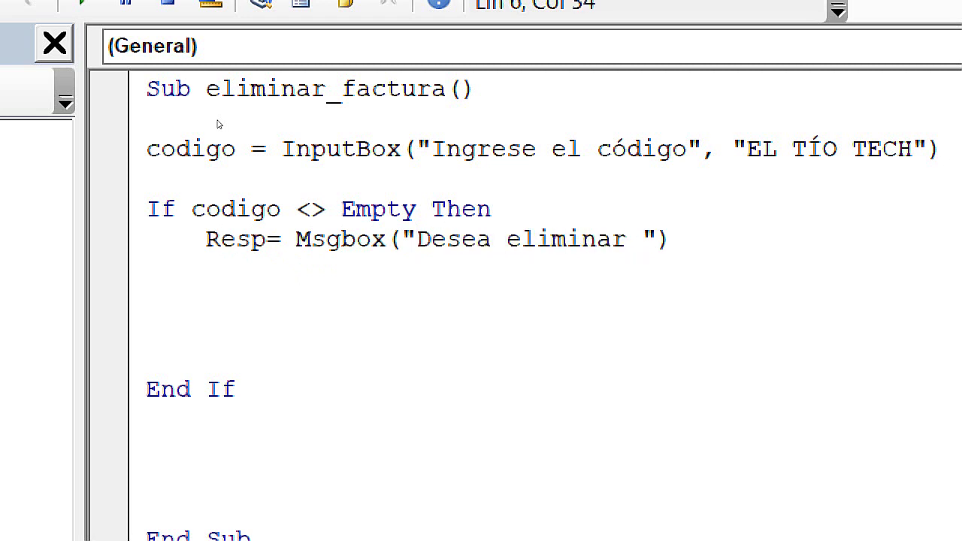
type("la venta")
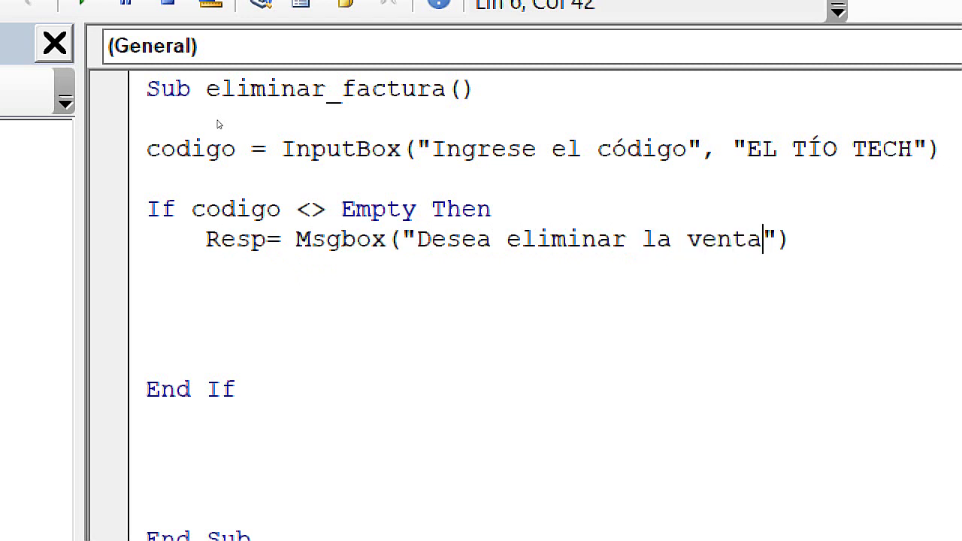
Step: End the prompt with '?' and add the ', _' line continuation onto a new line
type("C")
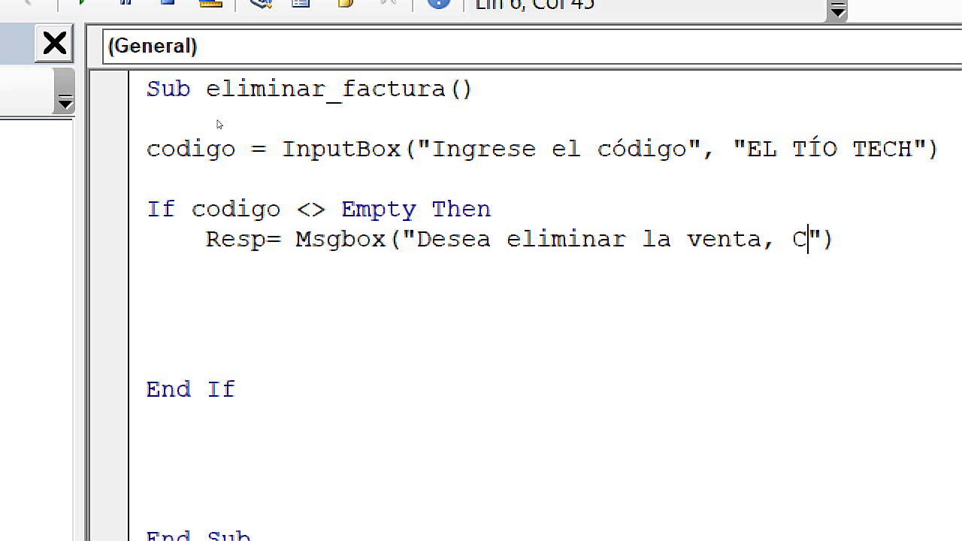
type("onn")
key("BackSpace")
key("BackSpace")
type("t")
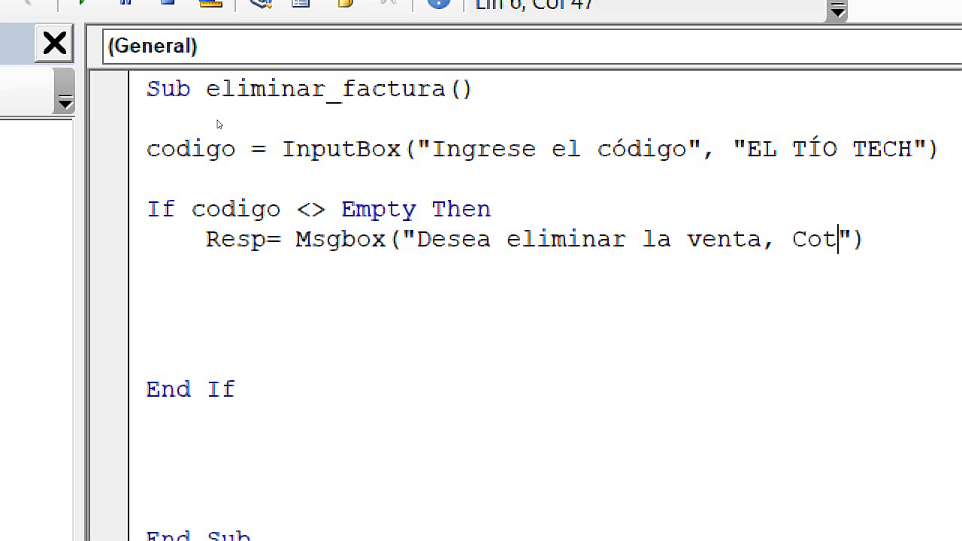
type("inuar")
type("?")
key("BackSpace")
key("BackSpace")
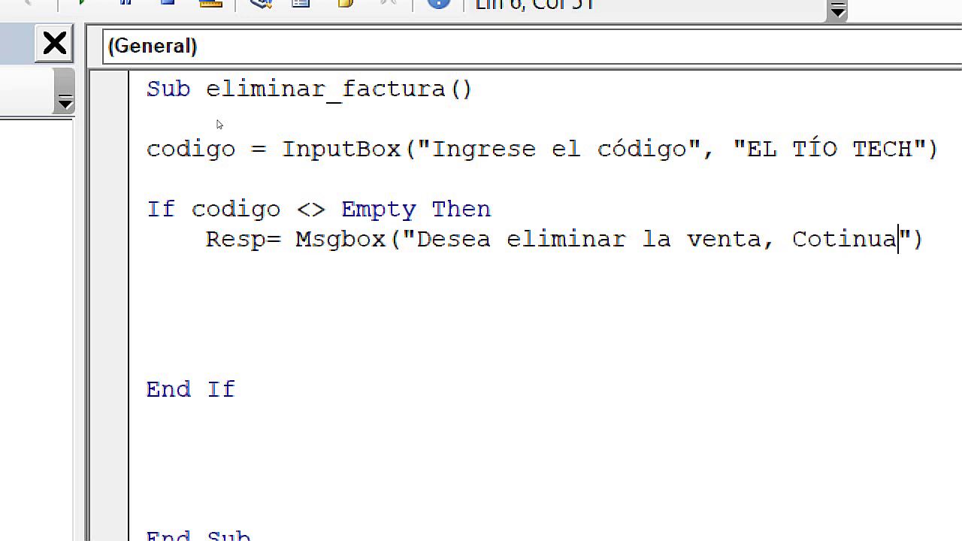
key("BackSpace")
key("BackSpace")
key("BackSpace")
key("BackSpace")
key("BackSpace")
key("BackSpace")
key("BackSpace")
key("BackSpace")
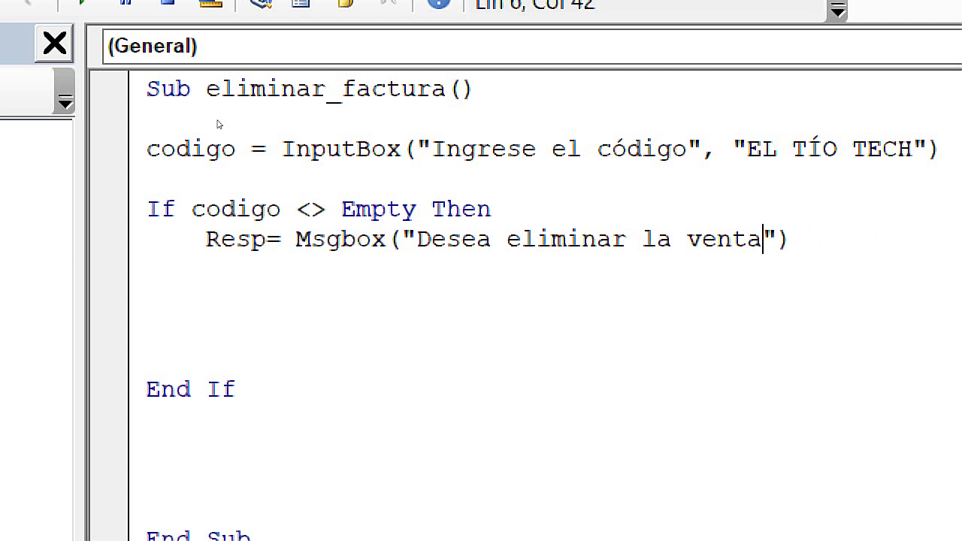
type("?")
key("Right")
key("Right")
type(", _")
key("Return")
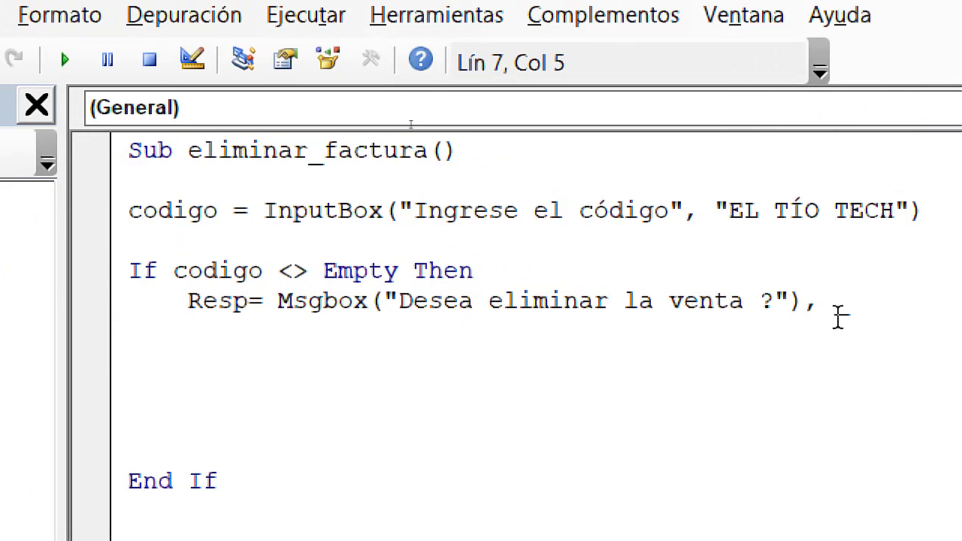
Step: On the continuation line, add the arguments vbQuestion + vbYesNo, "EL TÍO TECH"
left_click(834, 302)
left_click(818, 304)
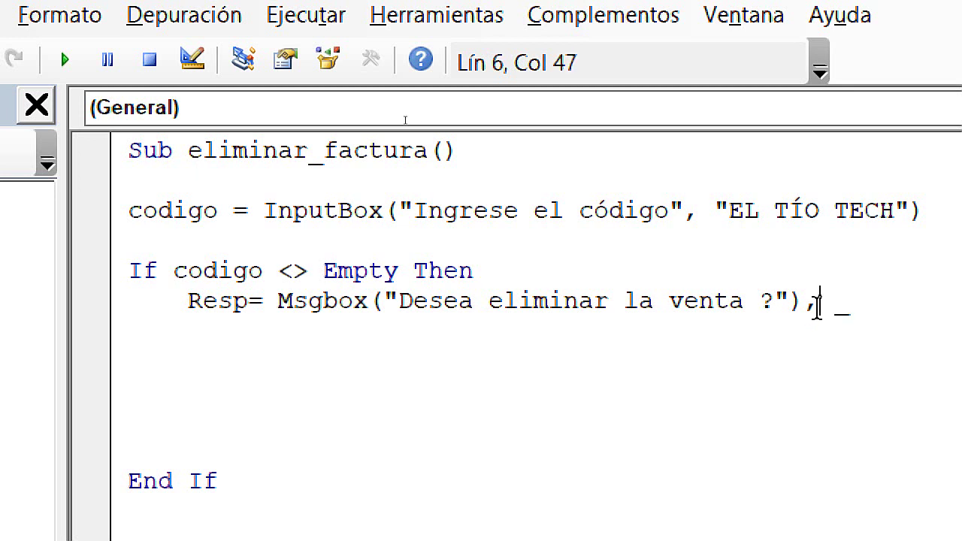
left_click_drag(850, 314, 809, 318)
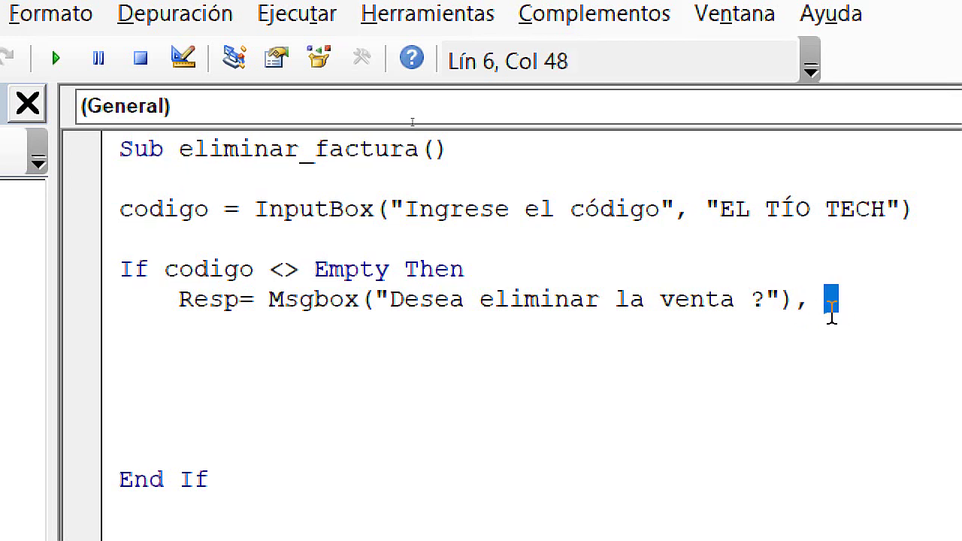
left_click(767, 326)
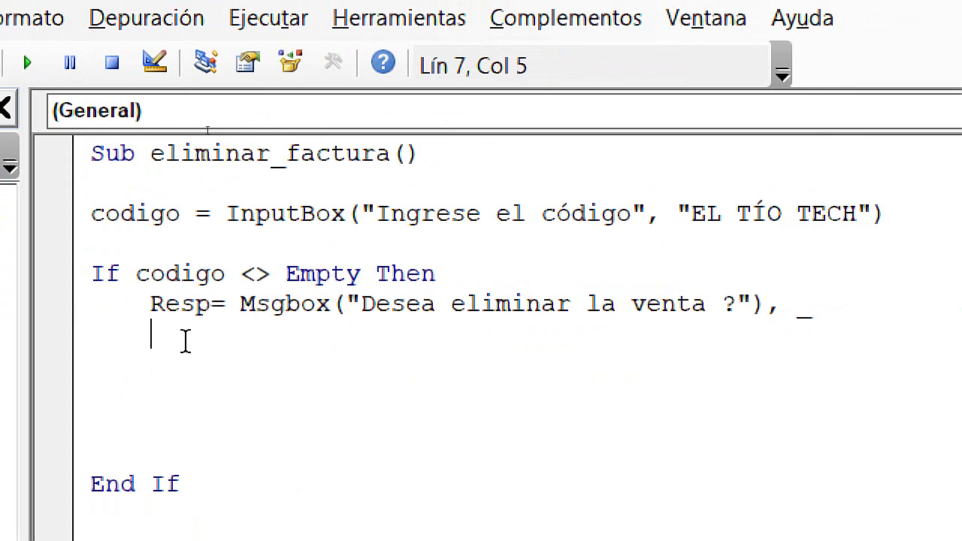
type("vb")
type("Question")
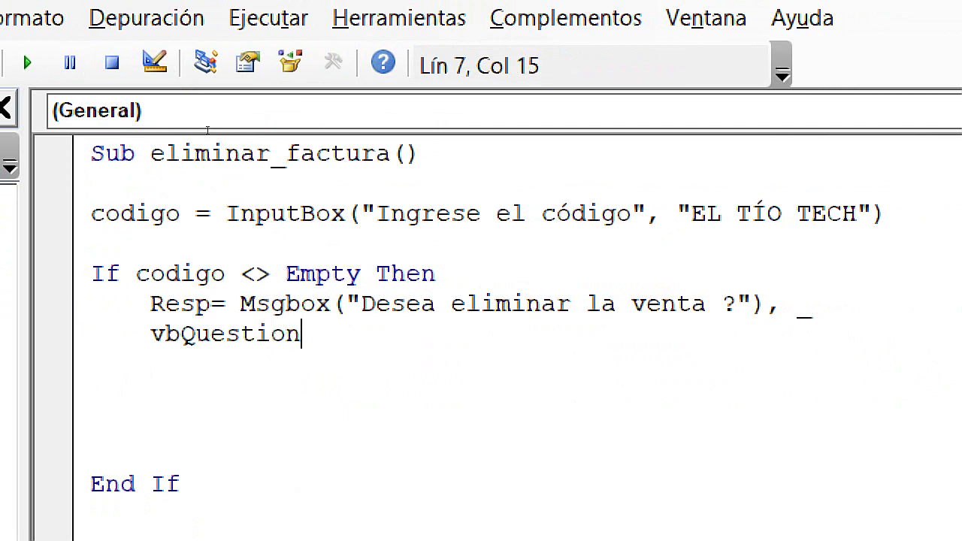
type(" + ")
type("vb")
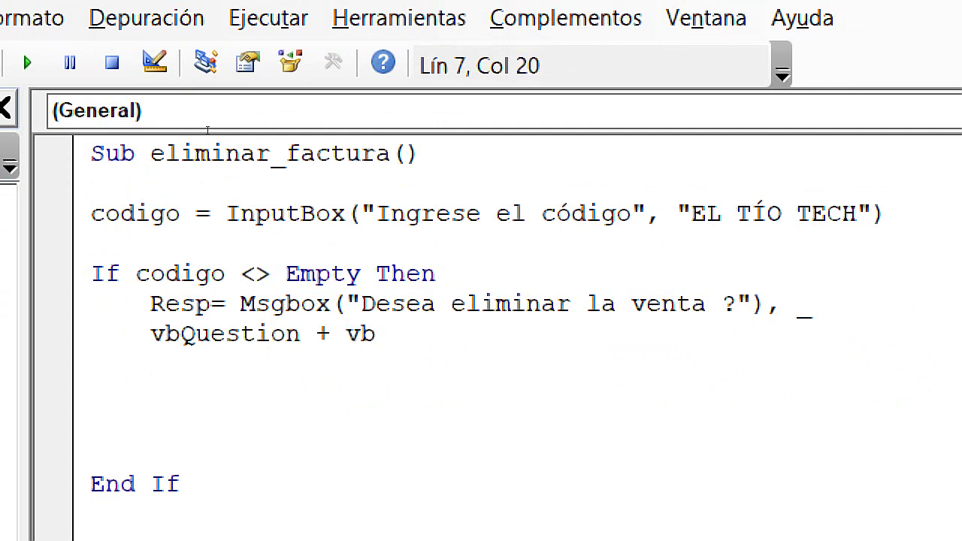
type("YesNo")
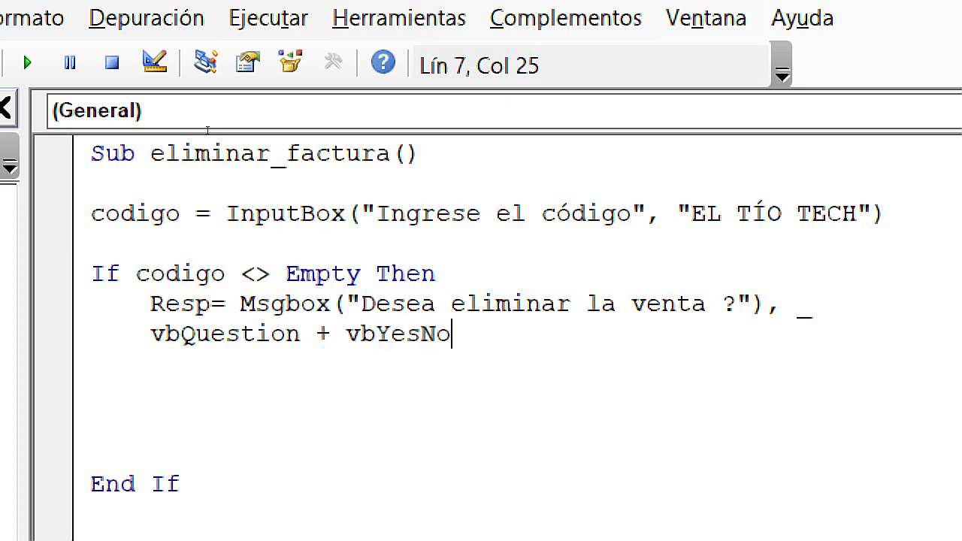
type(", ")
type("\"\"")
key("Left")
type("e")
key("BackSpace")
type("EL TÍO T")
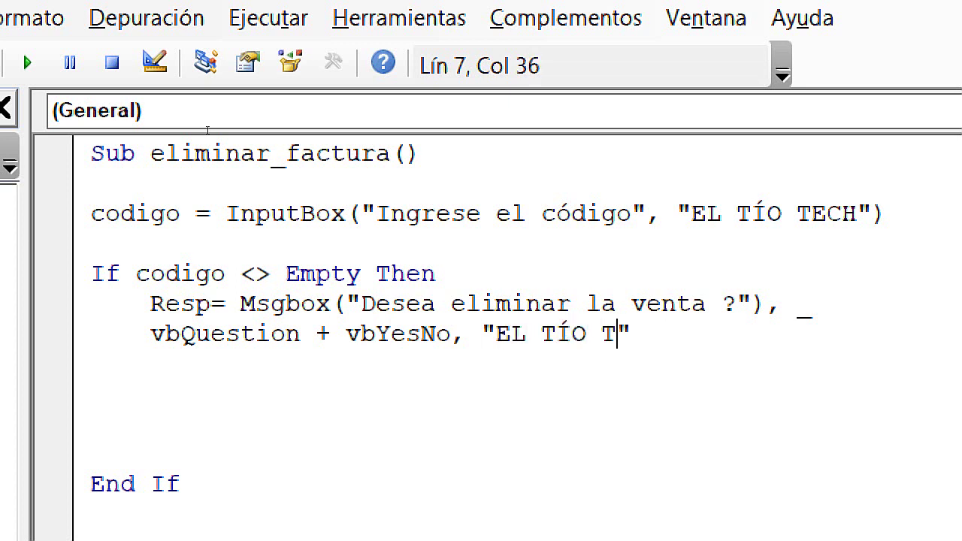
type("ECH")
key("shift+Left")
key("shift+Left")
key("shift+Left")
key("shift+Left")
key("shift+Left")
key("shift+Left")
key("shift+Left")
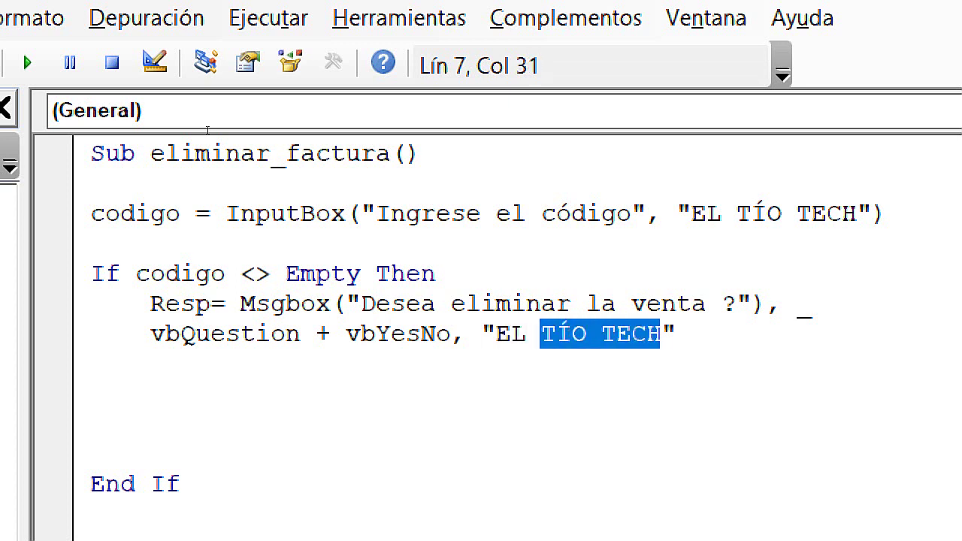
key("shift+Left")
key("shift+Left")
key("shift+Left")
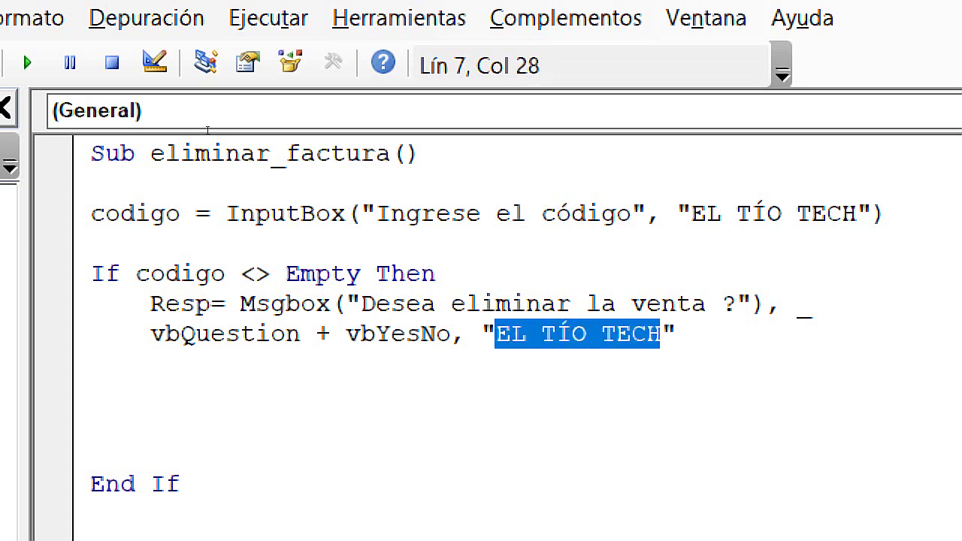
left_click_drag(738, 305, 362, 305)
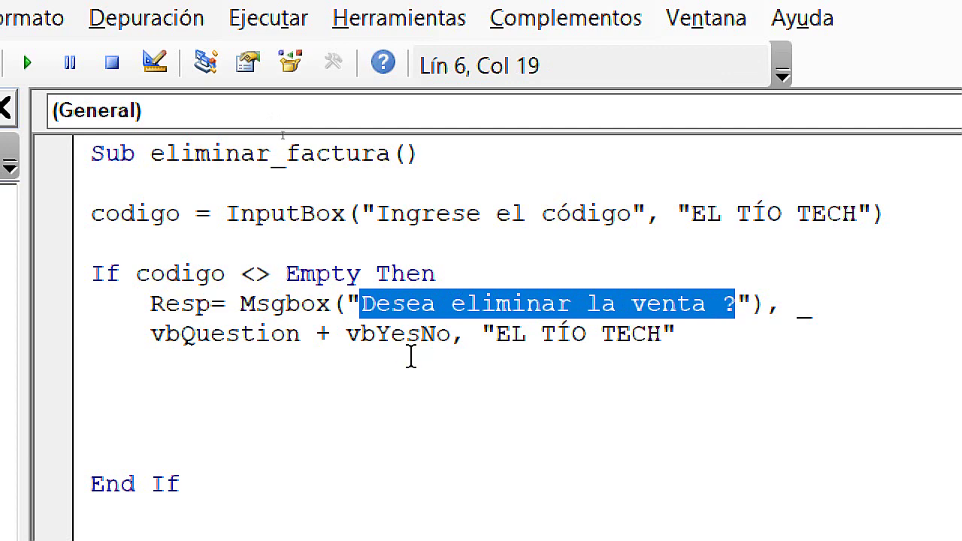
Step: Save the module and move the early closing parenthesis to after "EL TÍO TECH"
left_click(47, 37)
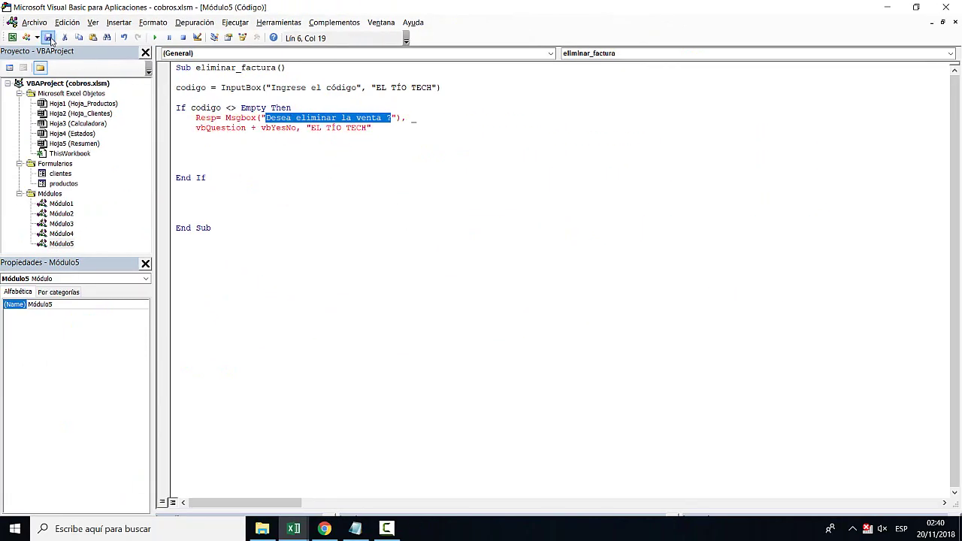
left_click(383, 153)
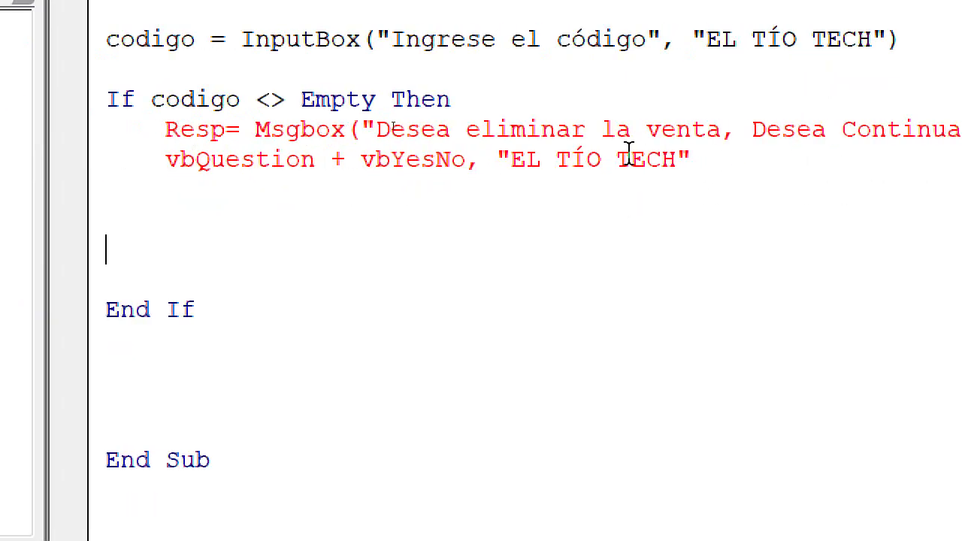
left_click(857, 133)
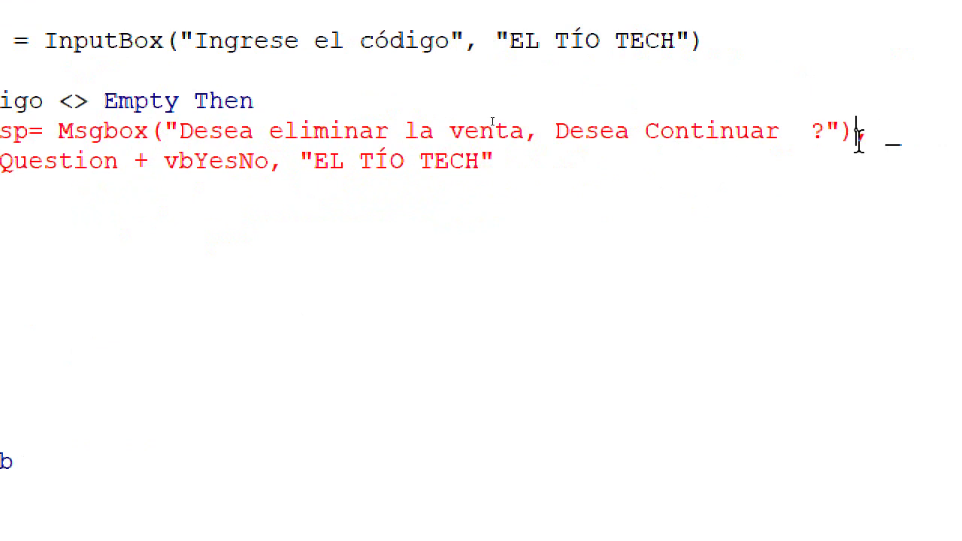
key("shift+Left")
key("Delete")
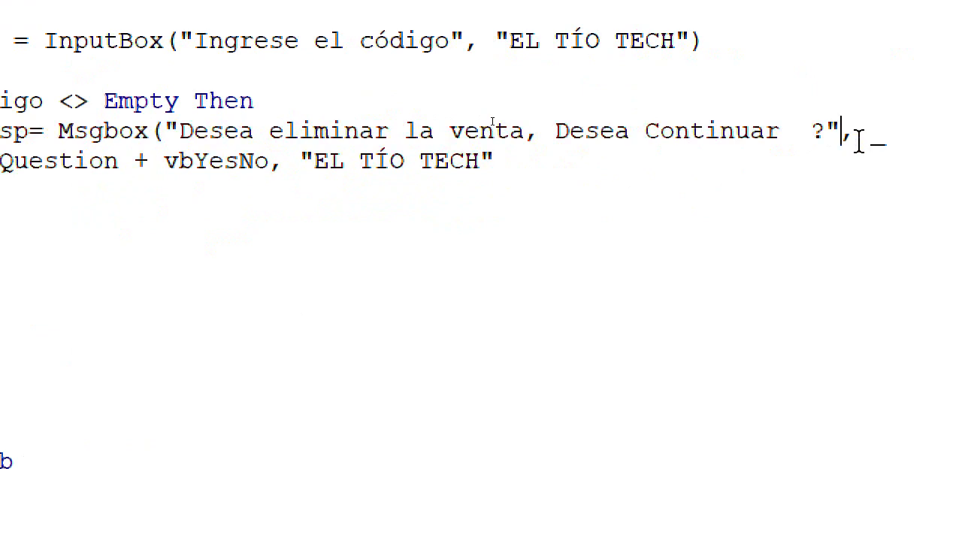
type(")")
left_click(161, 268)
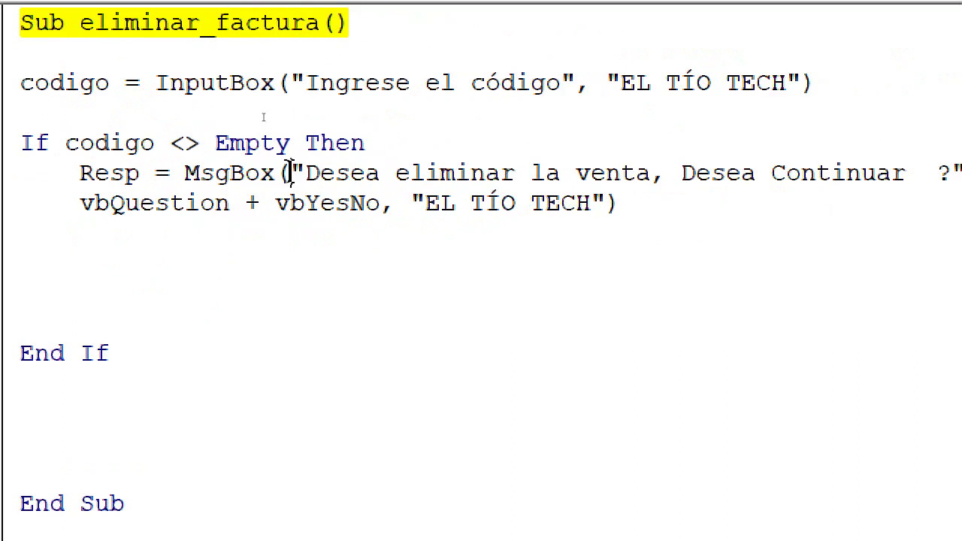
Step: Review the reformatted Resp = MsgBox(...) statement and its final closing parenthesis
left_click(230, 174)
left_click_drag(281, 177, 199, 177)
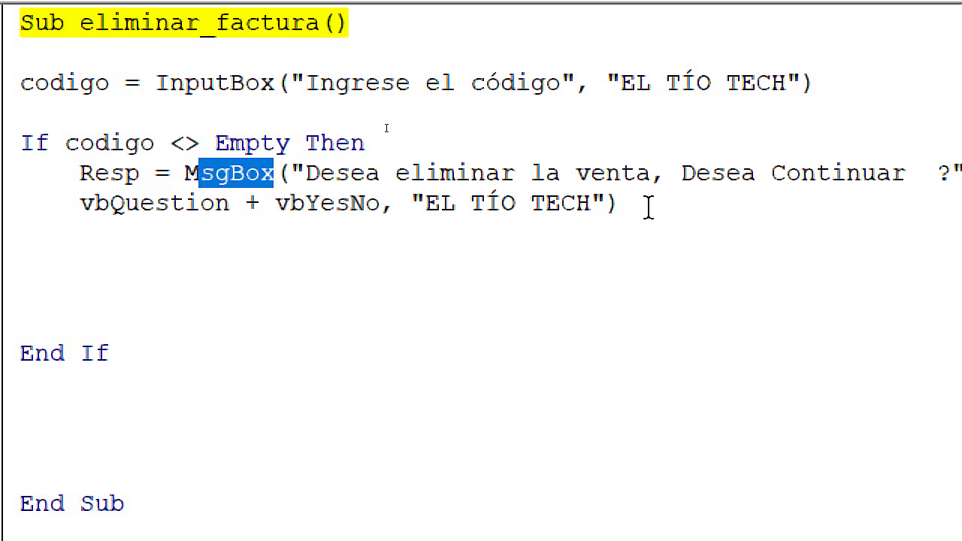
left_click(617, 205)
key("shift+Left")
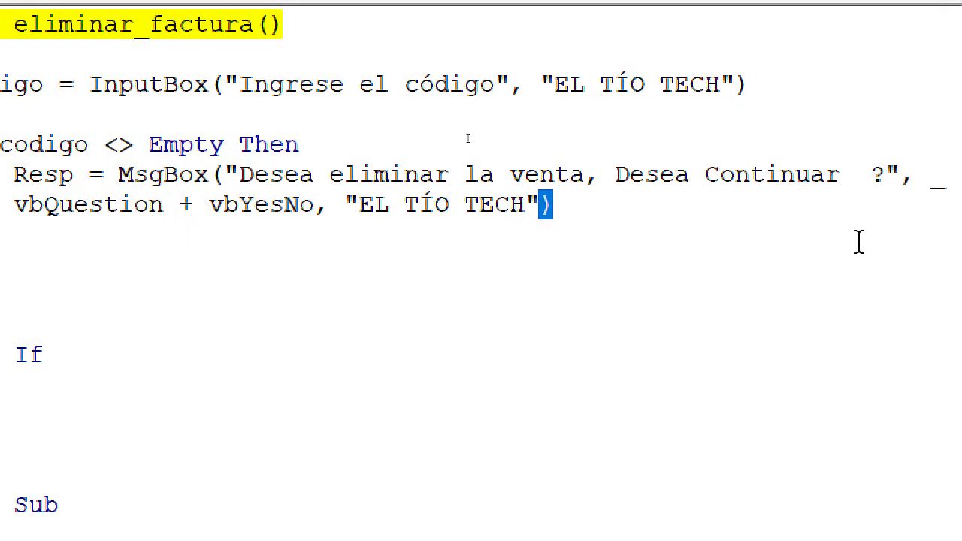
left_click(690, 200)
left_click(314, 230)
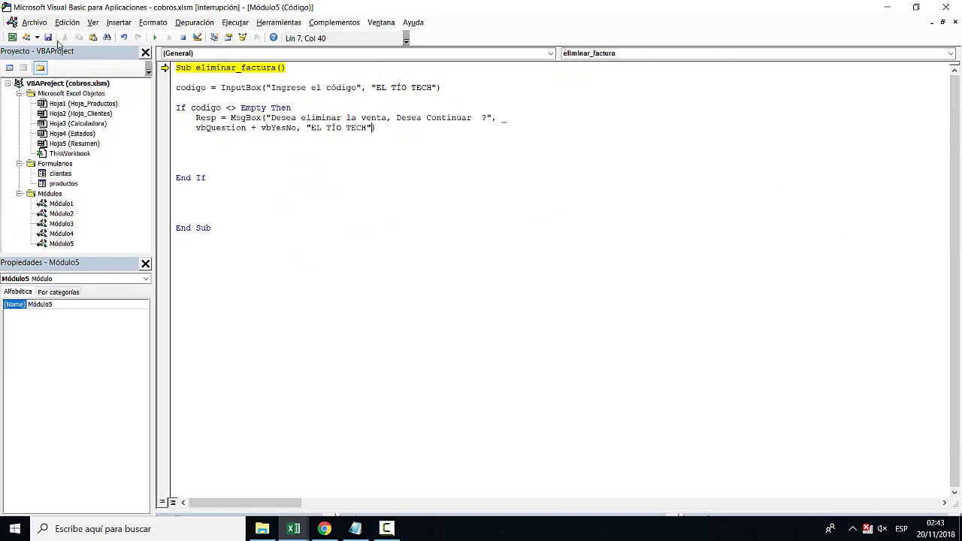
Step: Stop the debugger and test eliminar_factura with code 'asdf', answering Sí to the confirmation
left_click(953, 8)
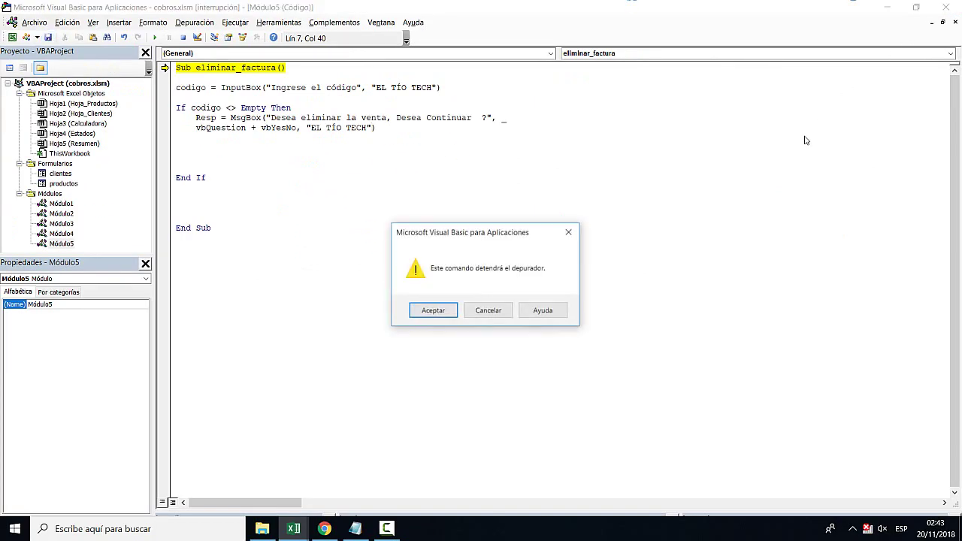
left_click(443, 309)
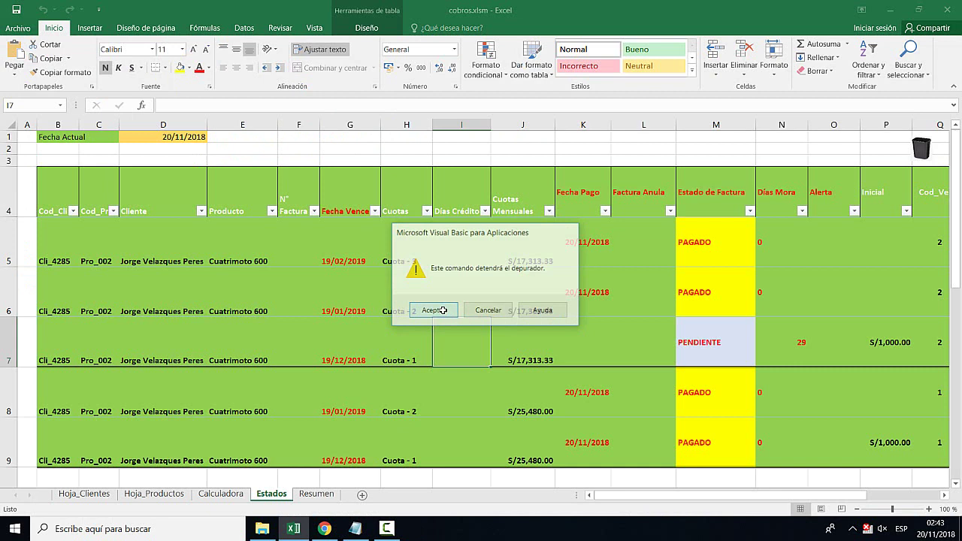
left_click(610, 148)
left_click(926, 150)
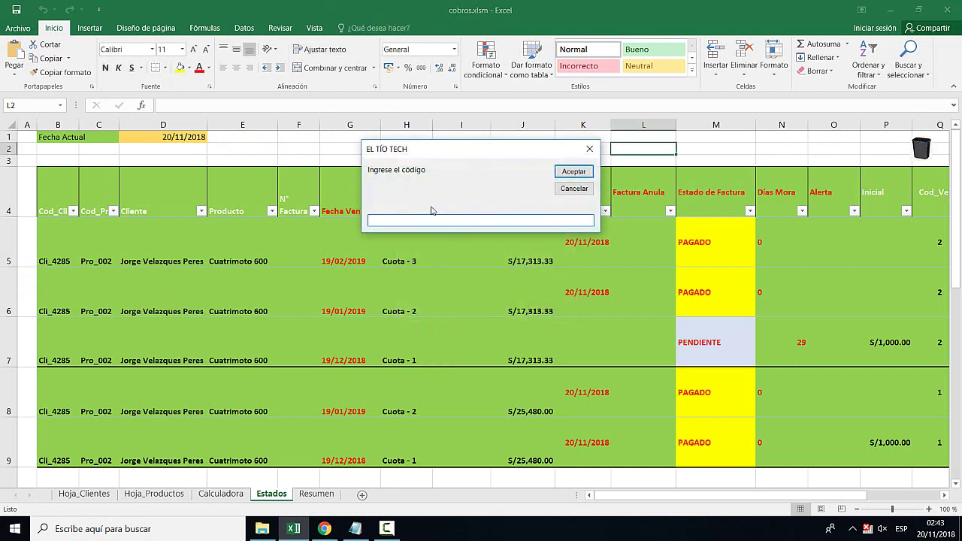
type("asdf")
left_click(578, 172)
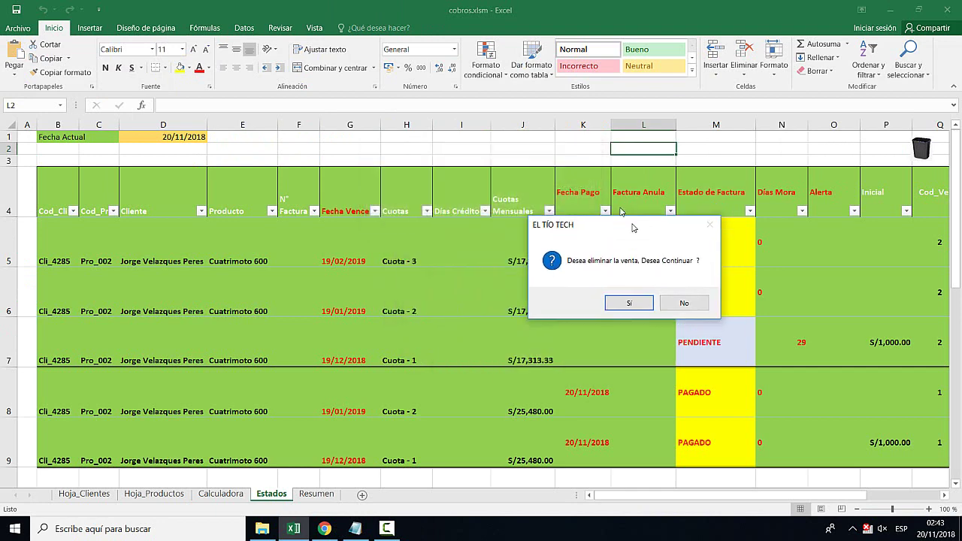
left_click_drag(632, 227, 432, 246)
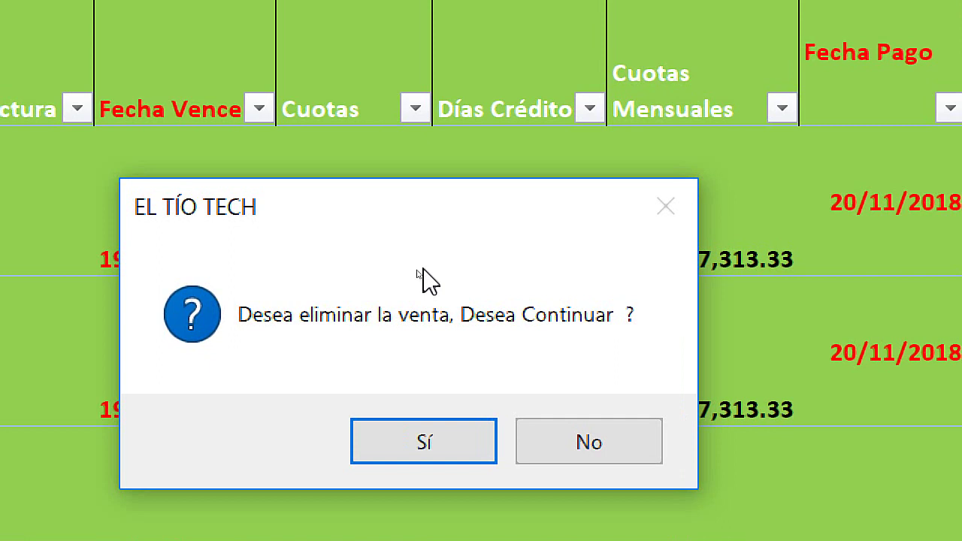
left_click(430, 445)
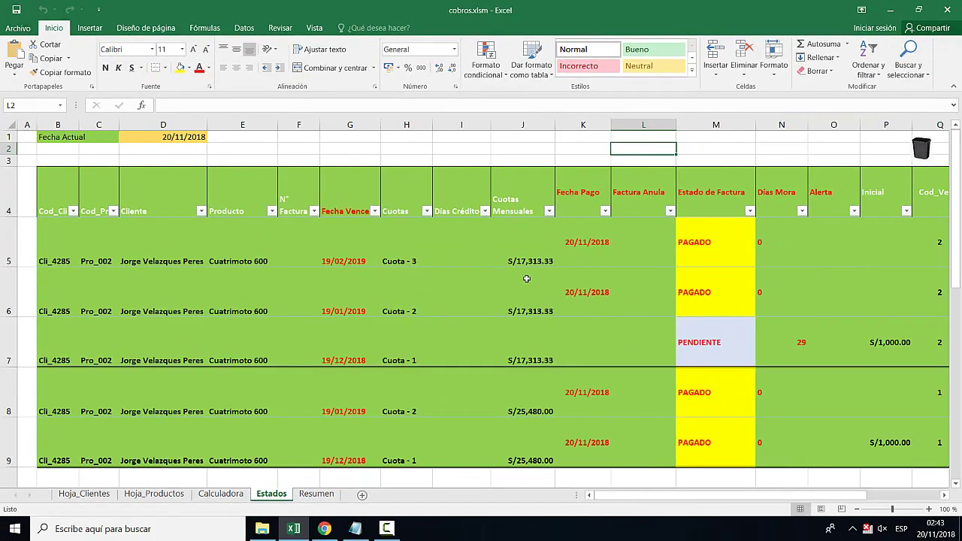
Step: Check rows 5–7 of the Estados sheet after the test run
left_click(5, 260)
left_click(5, 355)
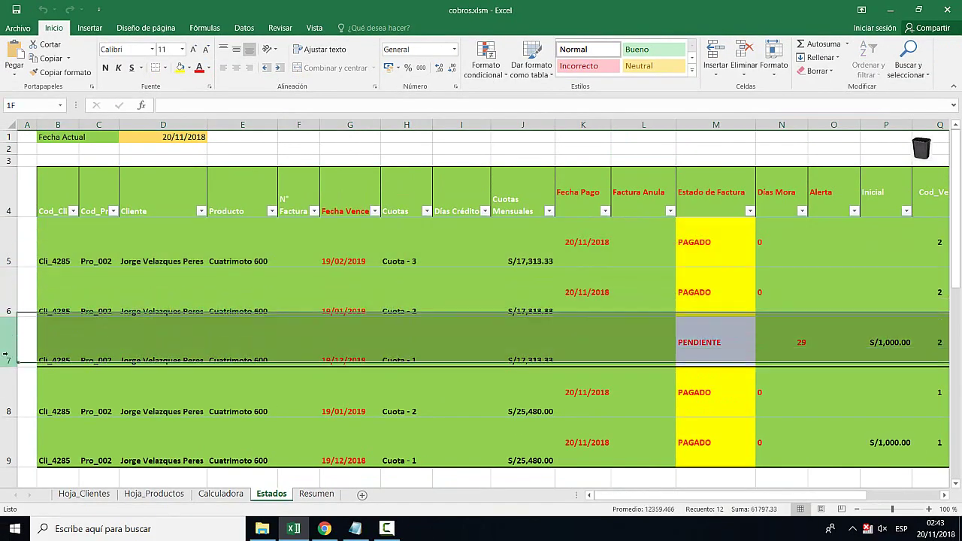
left_click(5, 406)
left_click(5, 455)
left_click(6, 354)
left_click(5, 300)
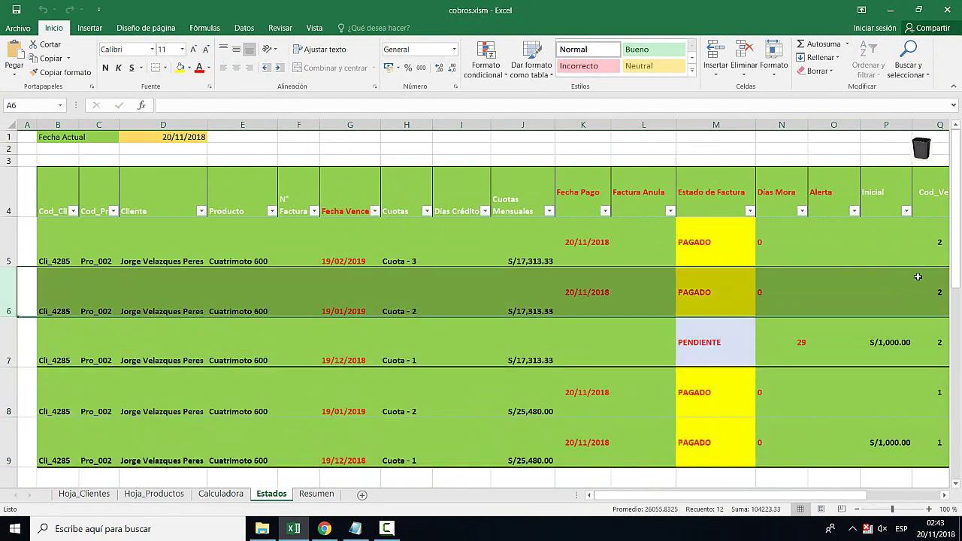
left_click(927, 248)
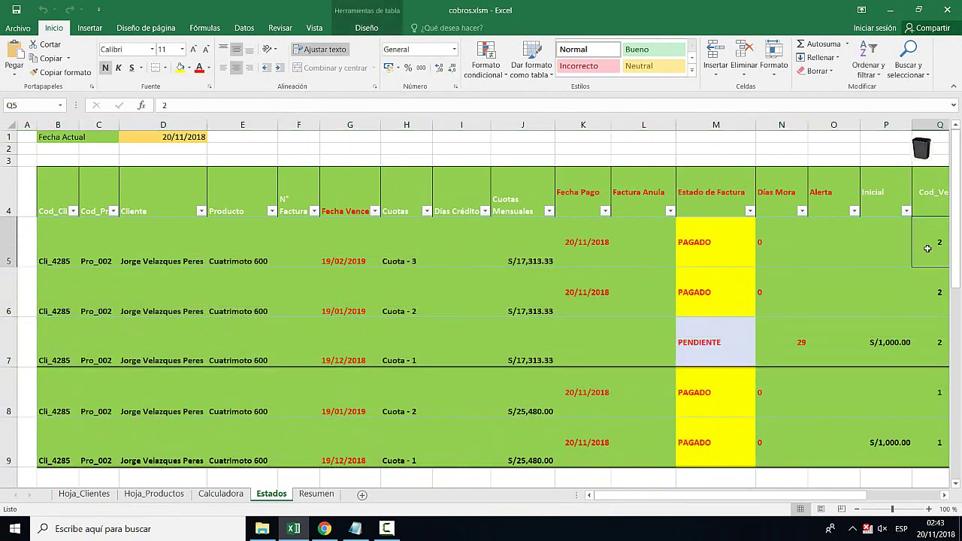
key("super")
key("super")
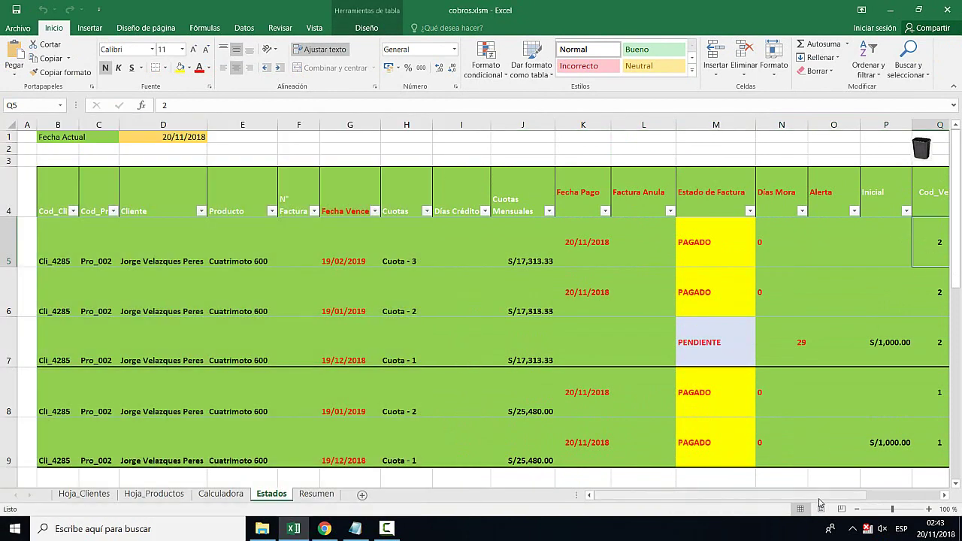
Step: Zoom the sheet out and back, then inspect the Cod_Venta values in column Q
left_click(857, 510)
left_click(860, 510)
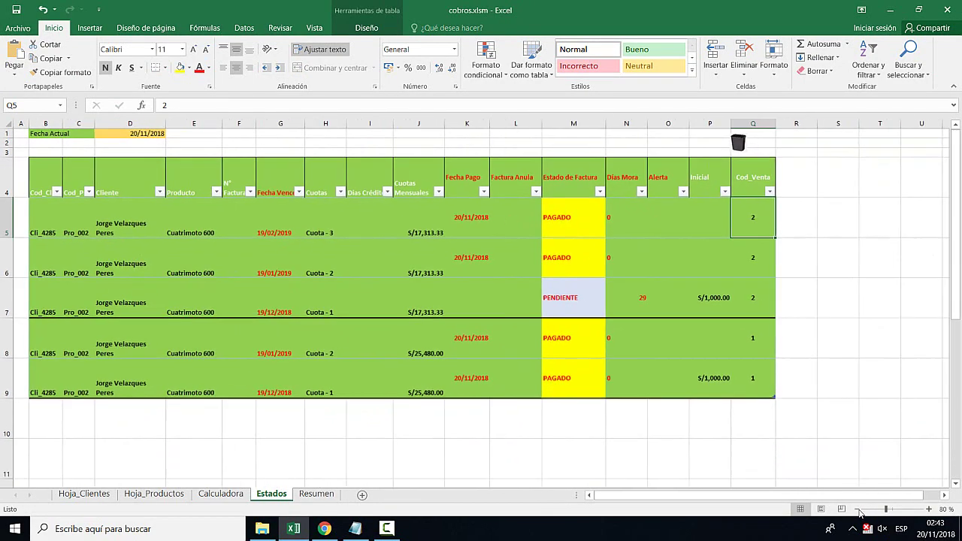
left_click(929, 510)
left_click(930, 509)
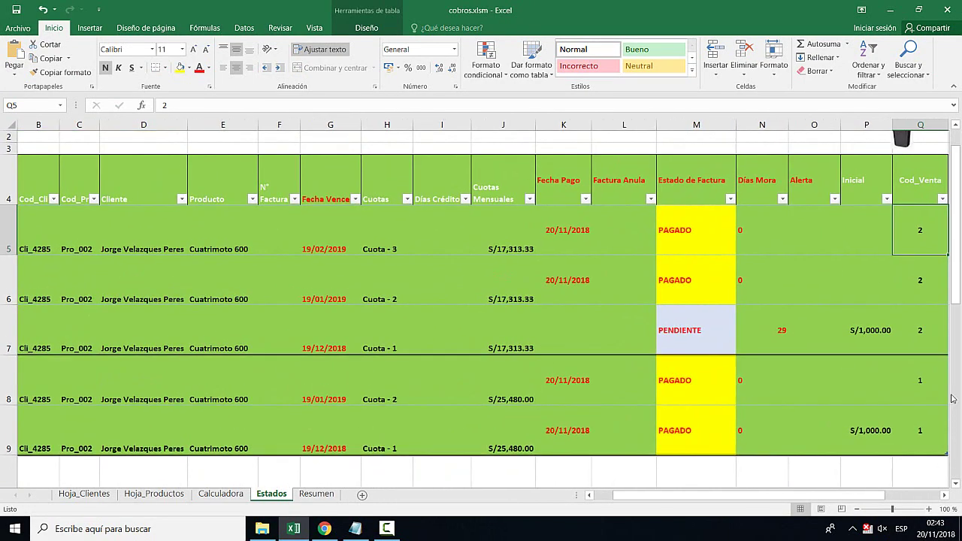
left_click(918, 125)
left_click(902, 222)
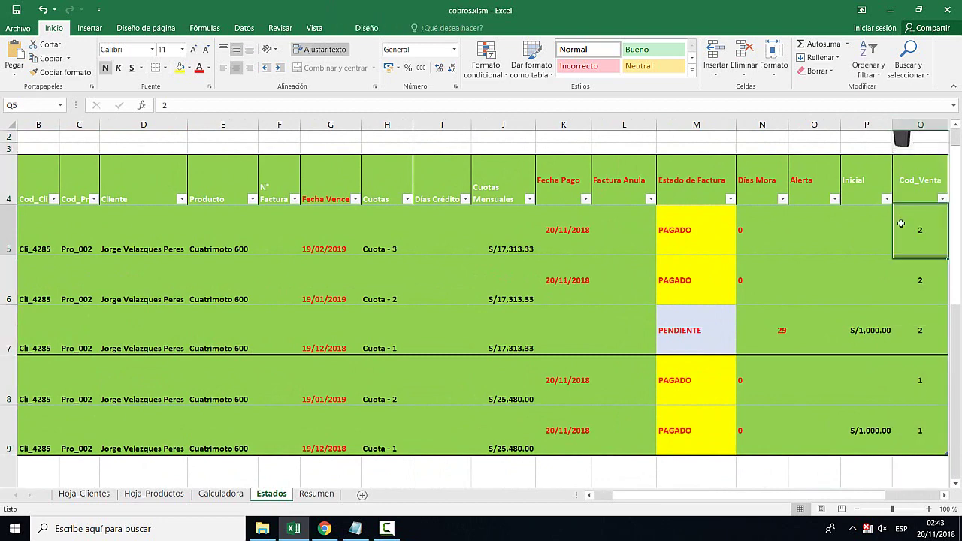
left_click(817, 251)
Step: Back in the editor, add an indented line If Resp below the MsgBox call
key("alt+F11")
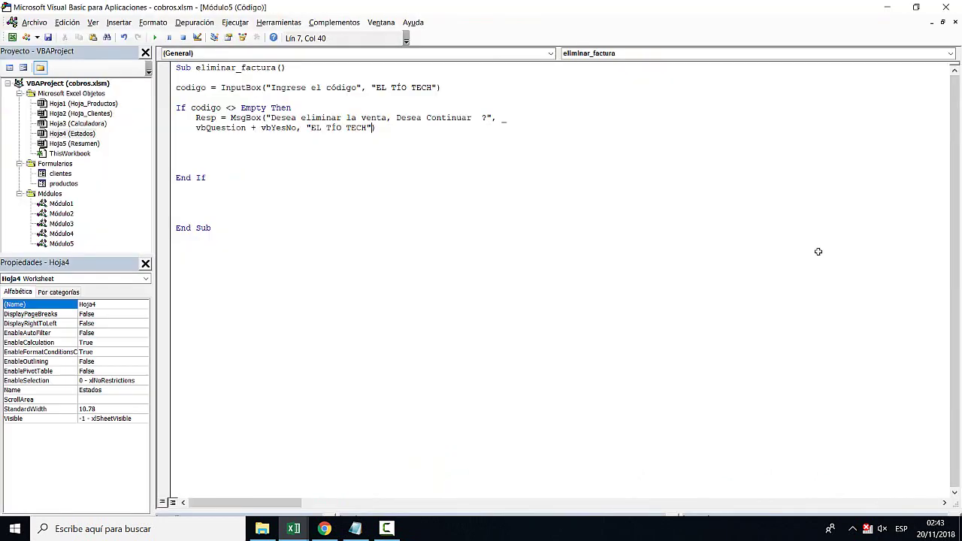
left_click(395, 153)
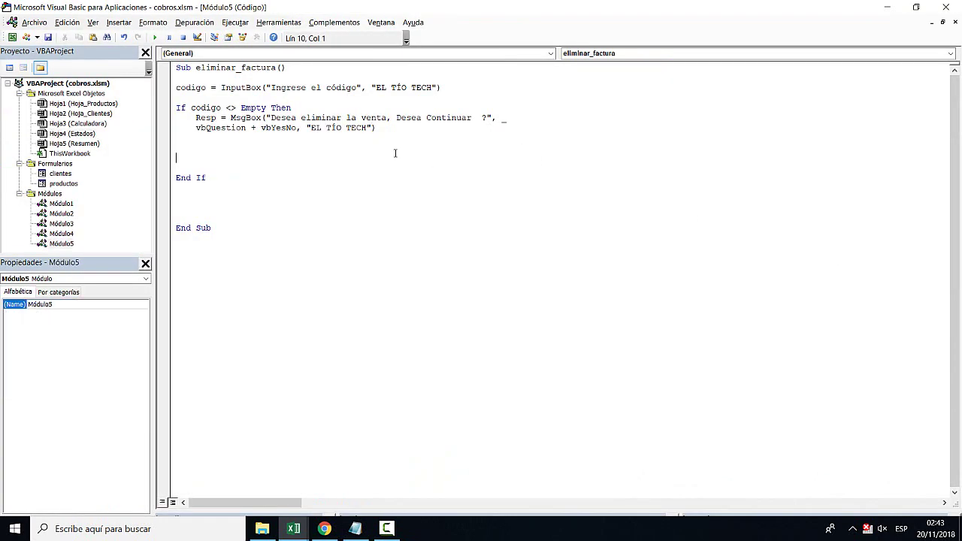
left_click(251, 149)
key("Return")
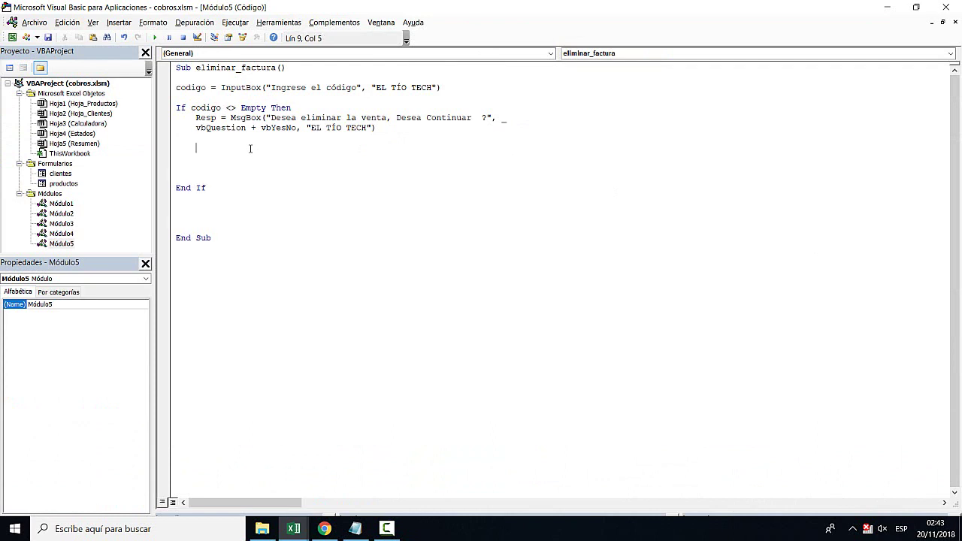
type("If R")
type("esp")
key("super")
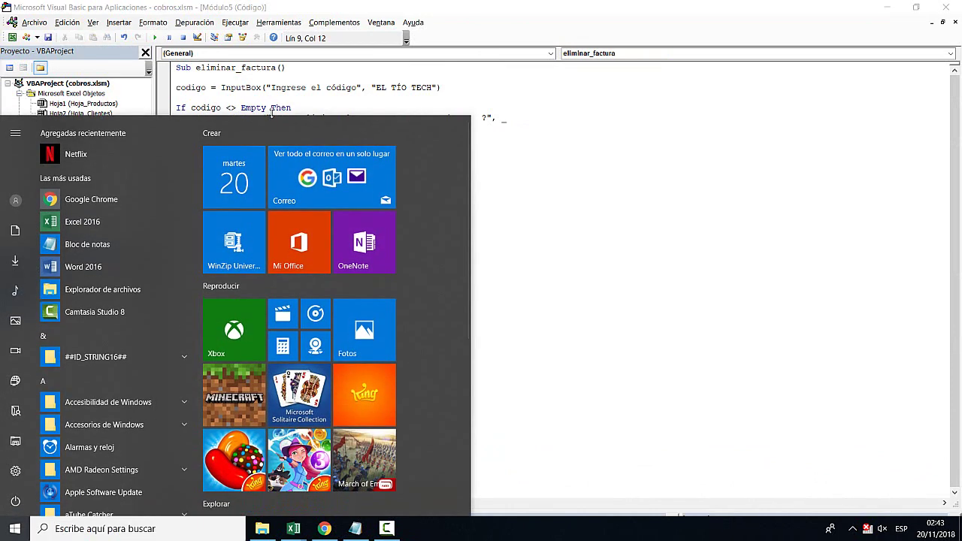
key("Escape")
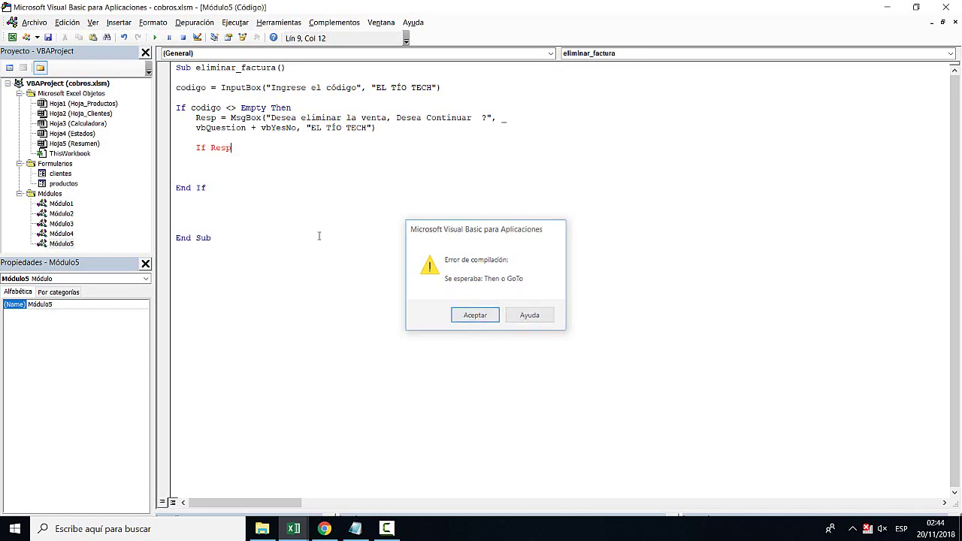
key("Return")
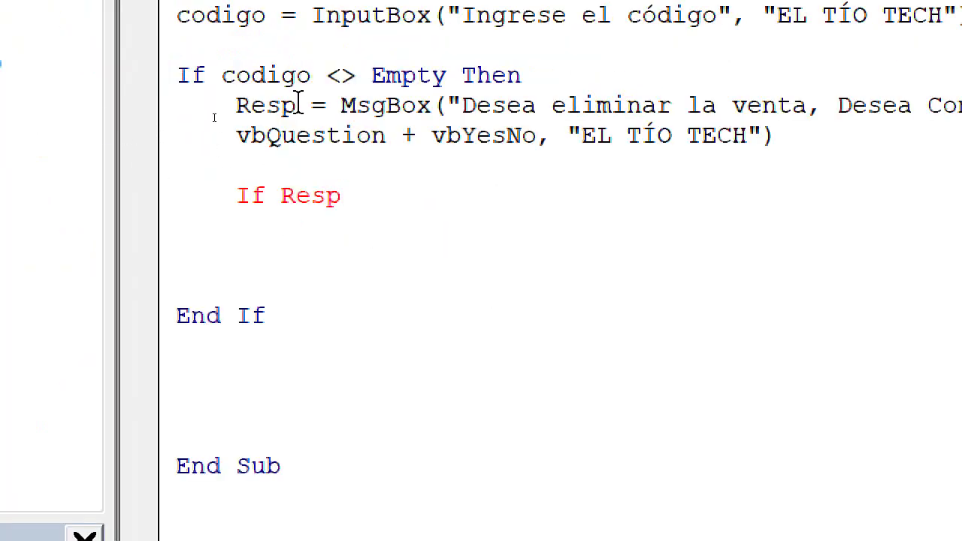
Step: Extend the condition to If Resp=, dismissing the compile error
left_click_drag(296, 105, 235, 106)
left_click(354, 217)
key("Right")
key("Right")
key("Right")
type("=")
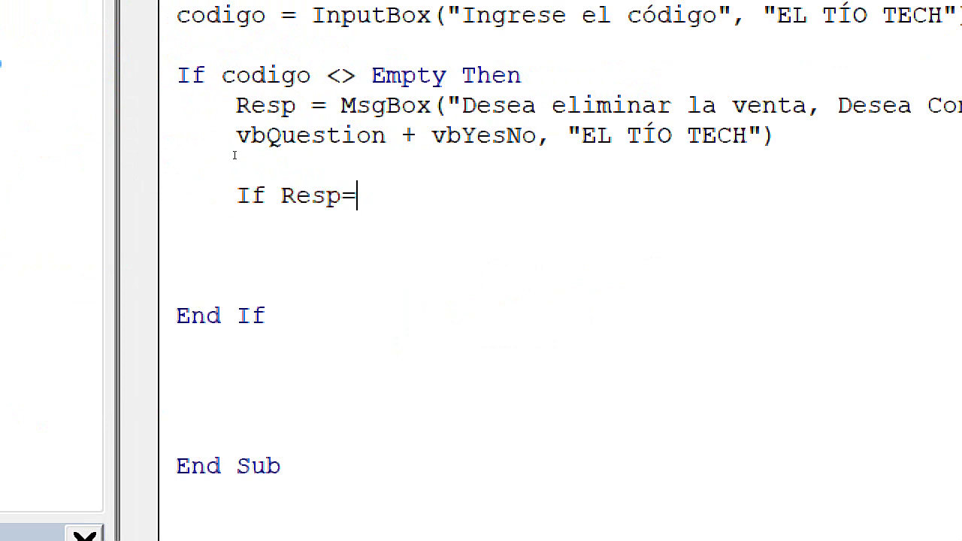
left_click(511, 141)
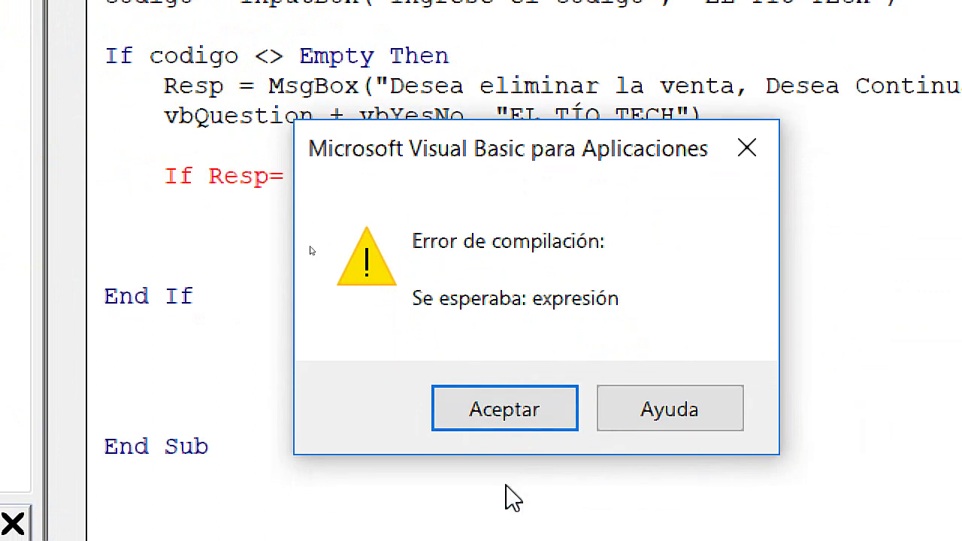
left_click(485, 402)
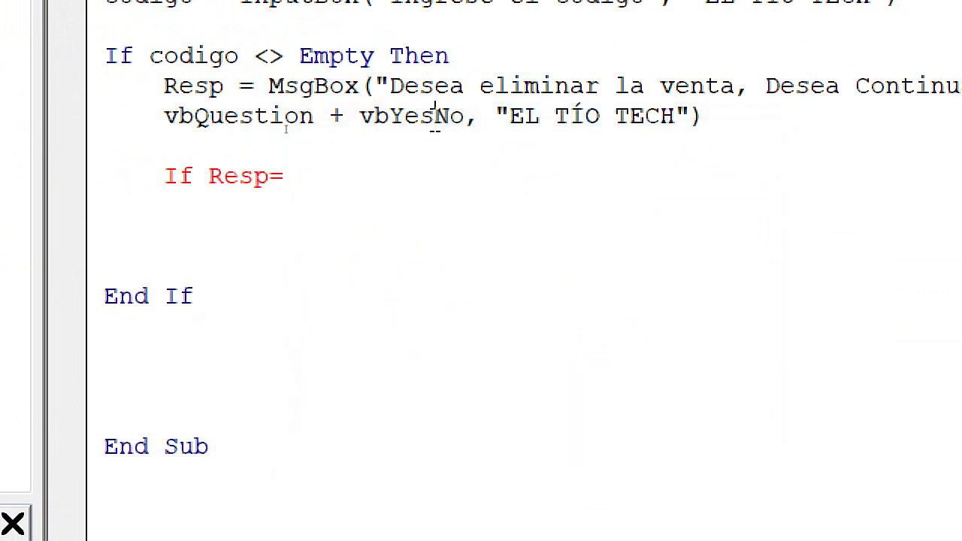
Step: Copy vbYes from the MsgBox arguments into the condition and finish it with Then
left_click_drag(433, 117, 358, 117)
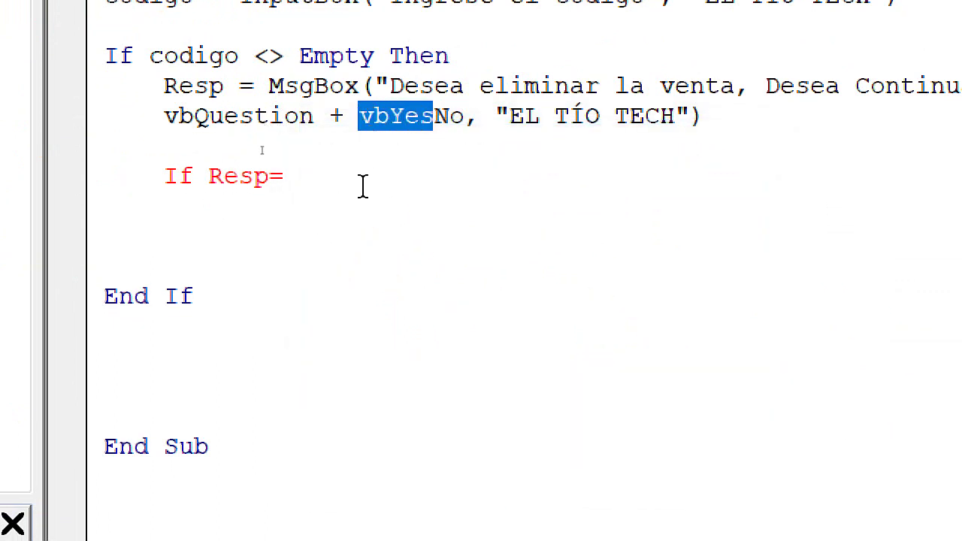
key("ctrl+c")
left_click(282, 175)
key("ctrl+v")
left_click(413, 283)
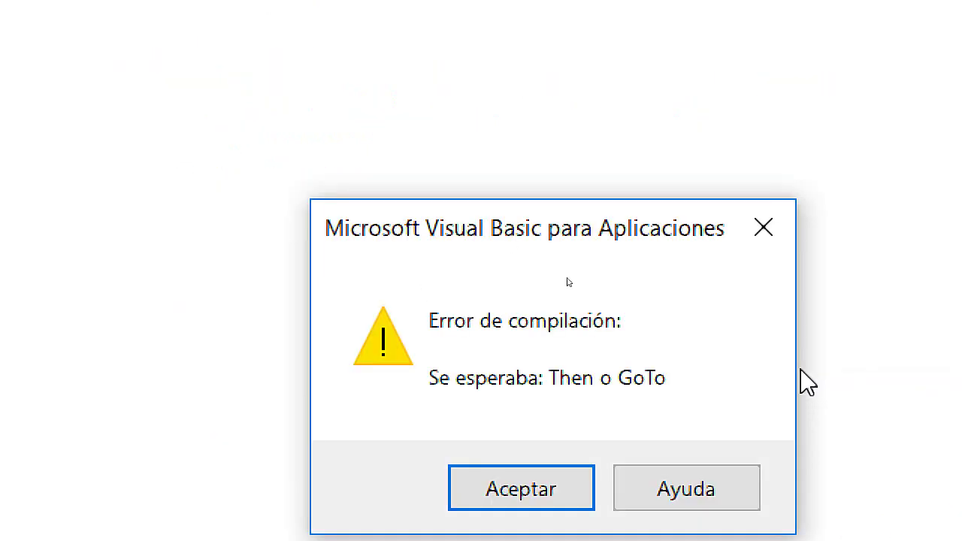
left_click(546, 496)
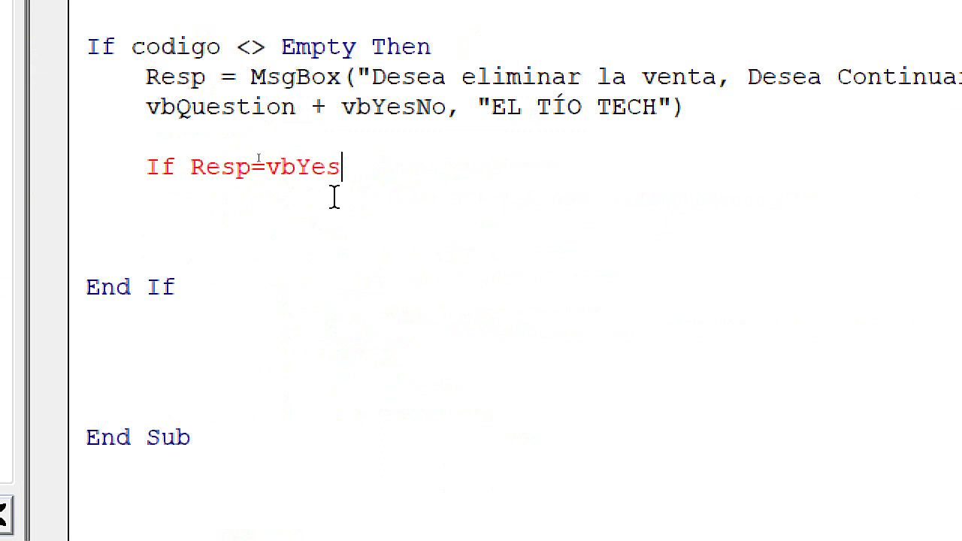
type("th")
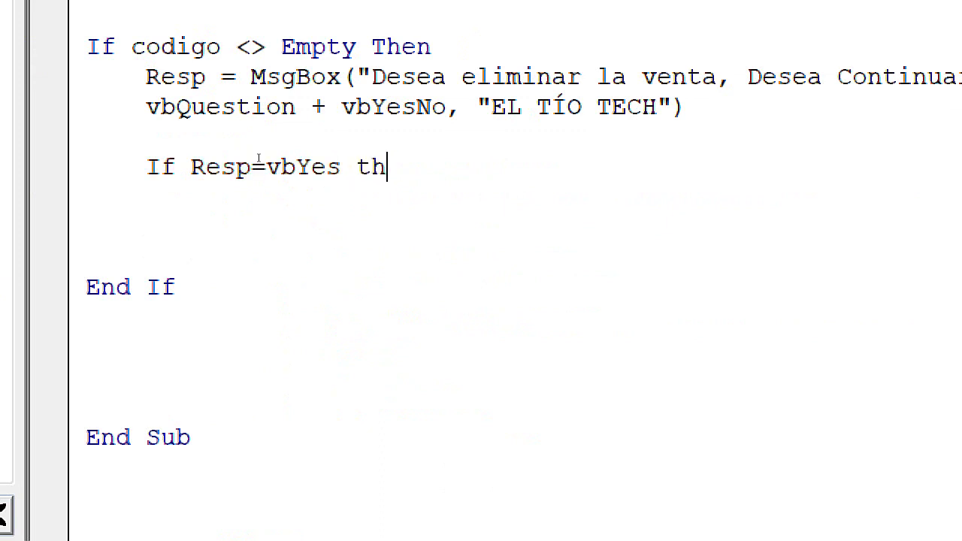
type("en")
key("Return")
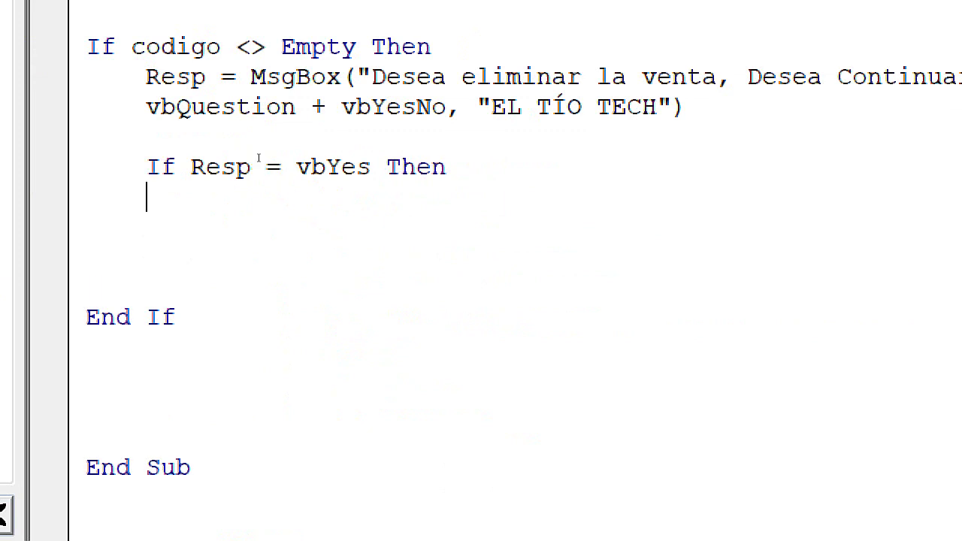
Step: Close the vbYes block with End If and add an Else line below it
key("Return")
key("Return")
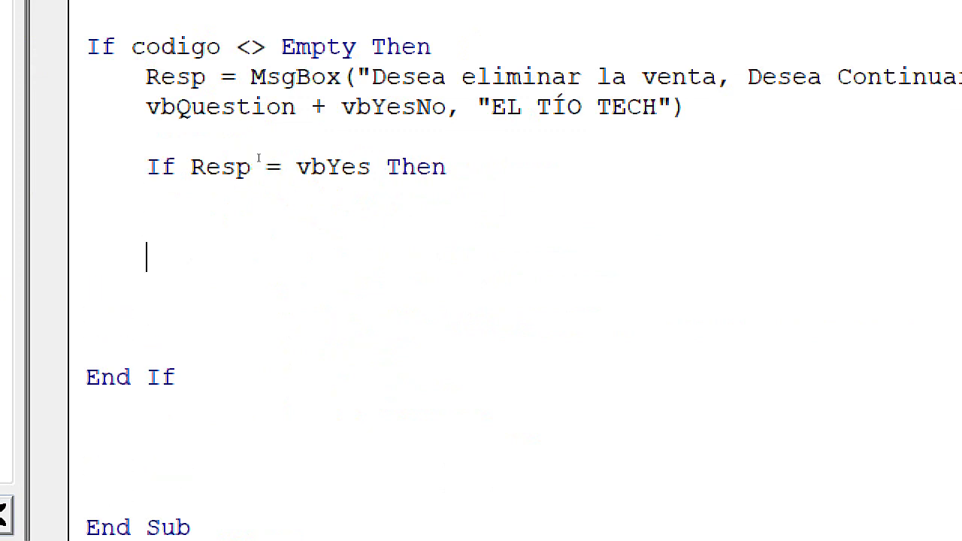
type("ne i")
key("BackSpace")
key("BackSpace")
type("n")
type("end if")
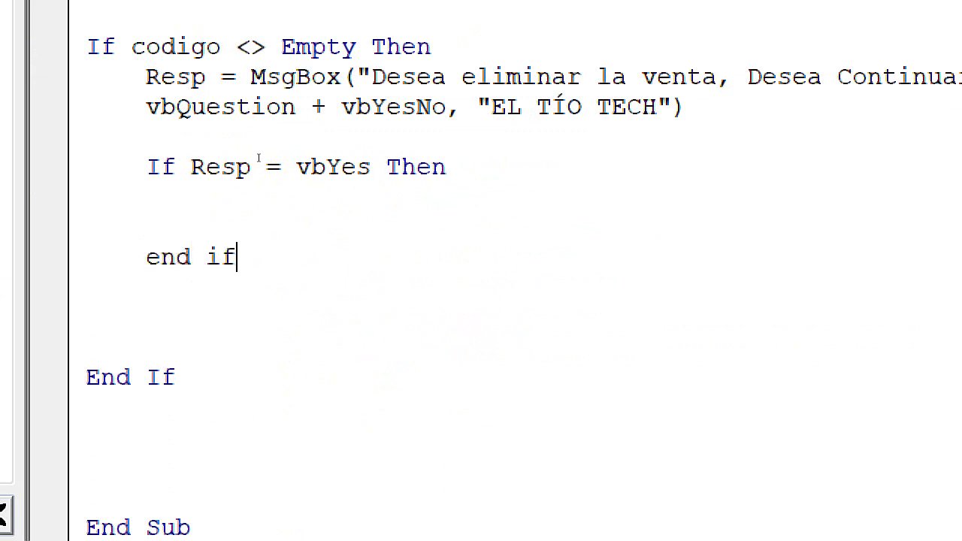
key("Down")
key("Return")
type("else")
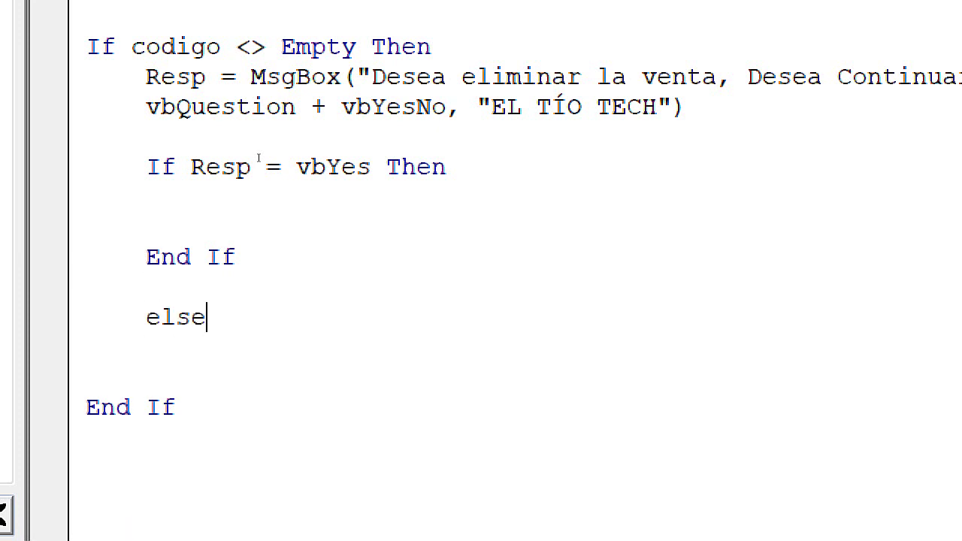
key("Down")
Step: Add Exit Sub in the Else branch
left_click_drag(224, 191, 125, 193)
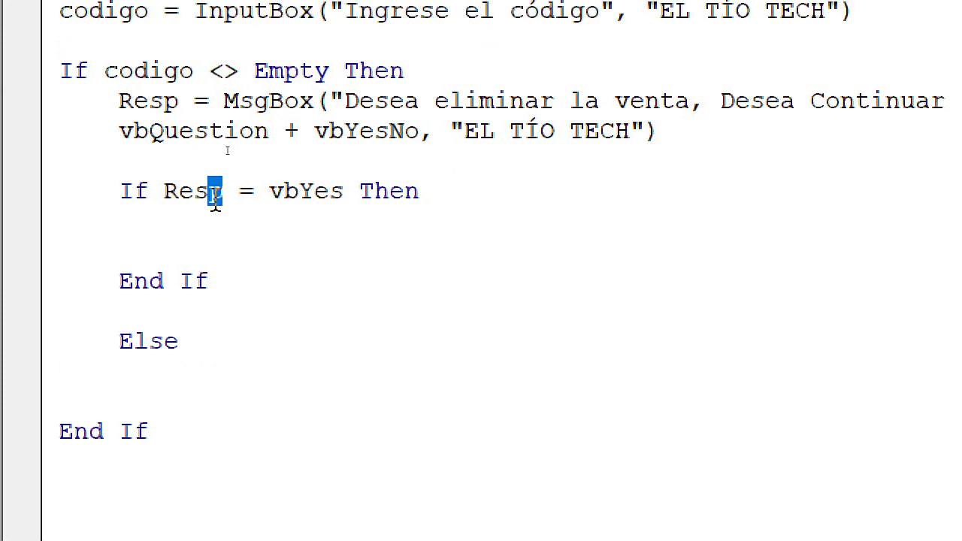
left_click(153, 369)
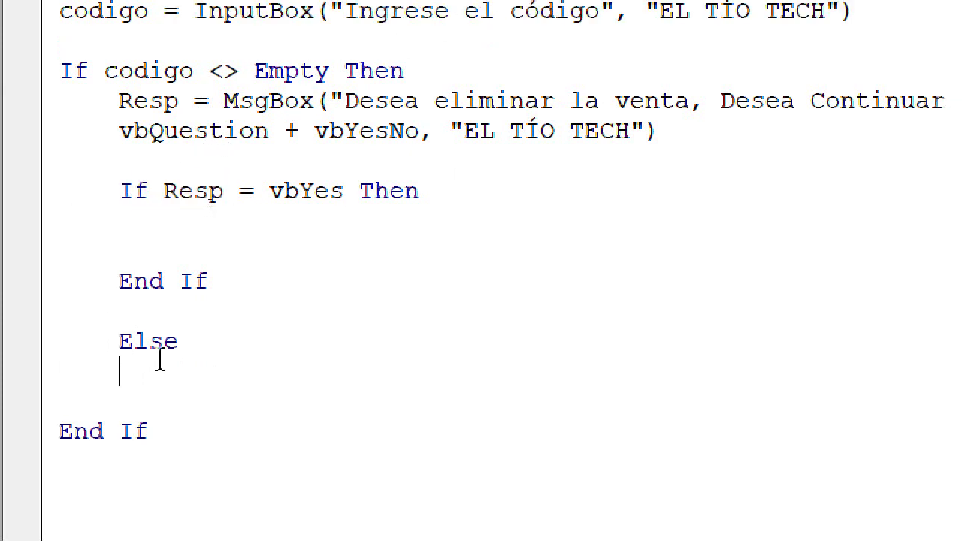
left_click_drag(344, 192, 271, 192)
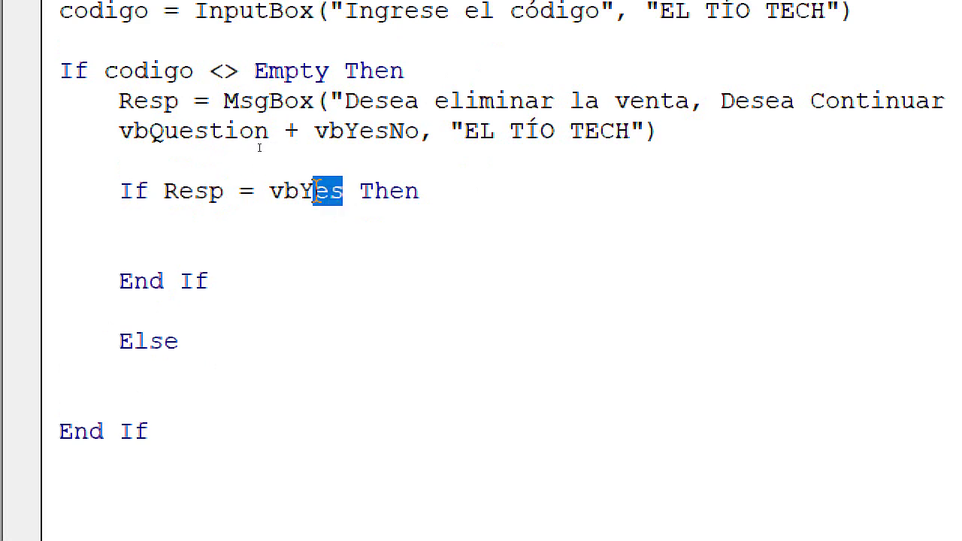
left_click(154, 363)
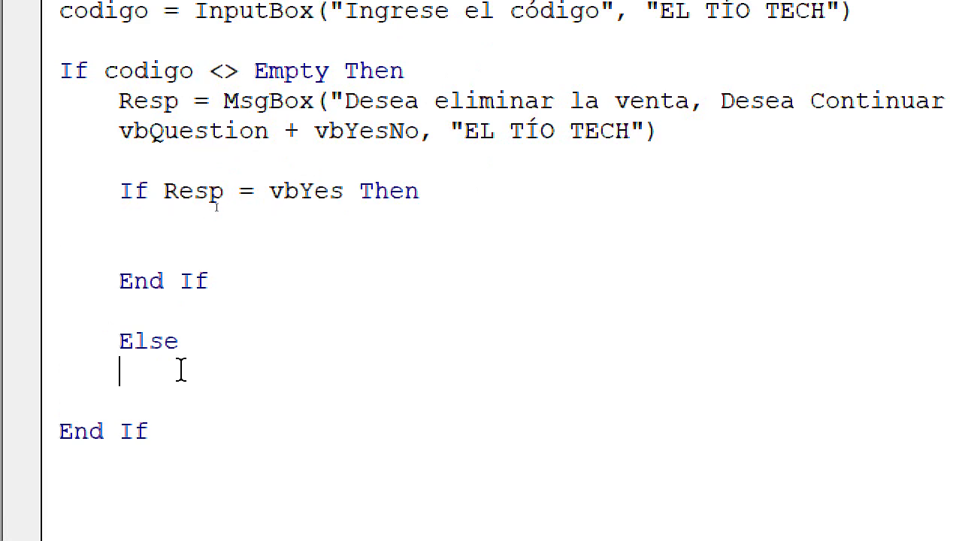
type("Exit")
type(" Sub")
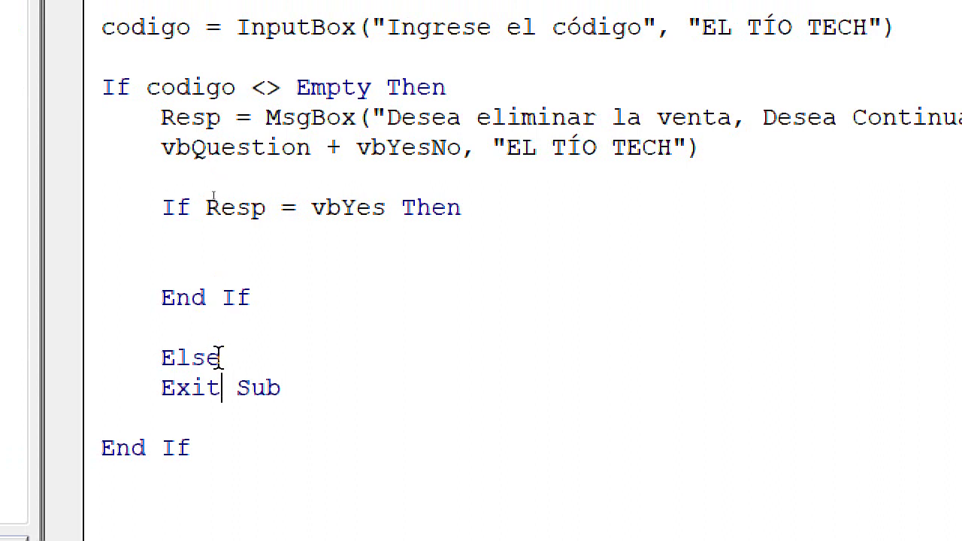
Step: Indent the inner If Resp = vbYes Then and End If lines one more level
left_click(236, 387)
left_click(237, 297)
left_click(205, 230)
left_click_drag(312, 208, 384, 209)
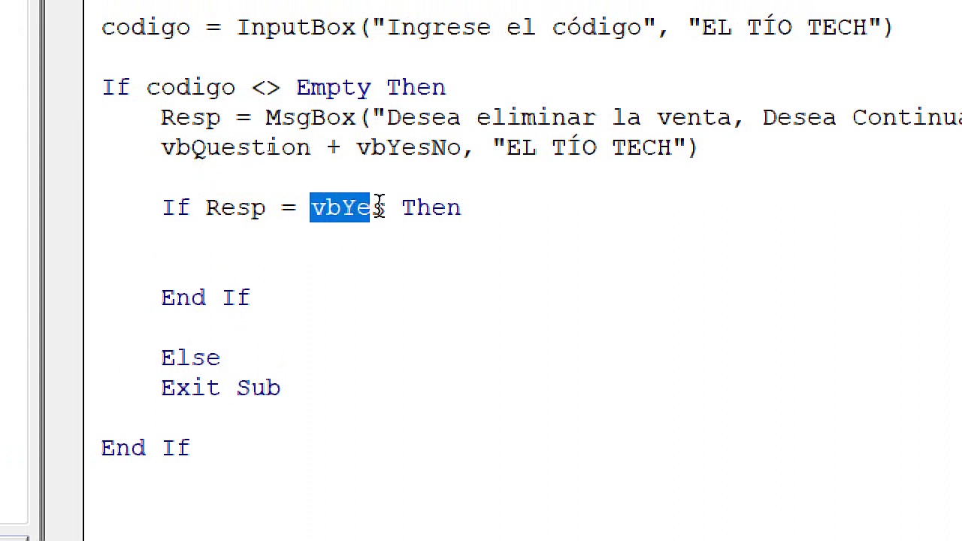
left_click(187, 252)
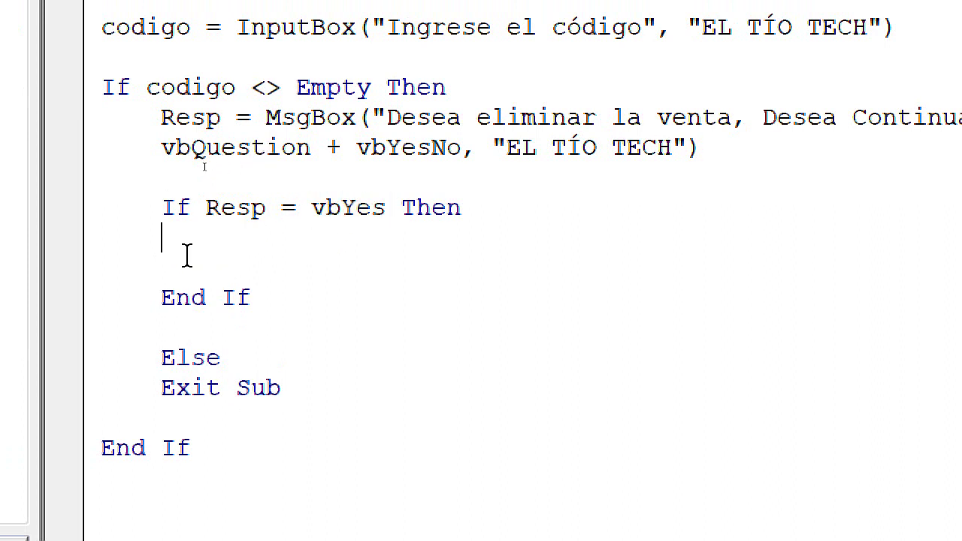
left_click(150, 298)
key("Tab")
left_click(148, 208)
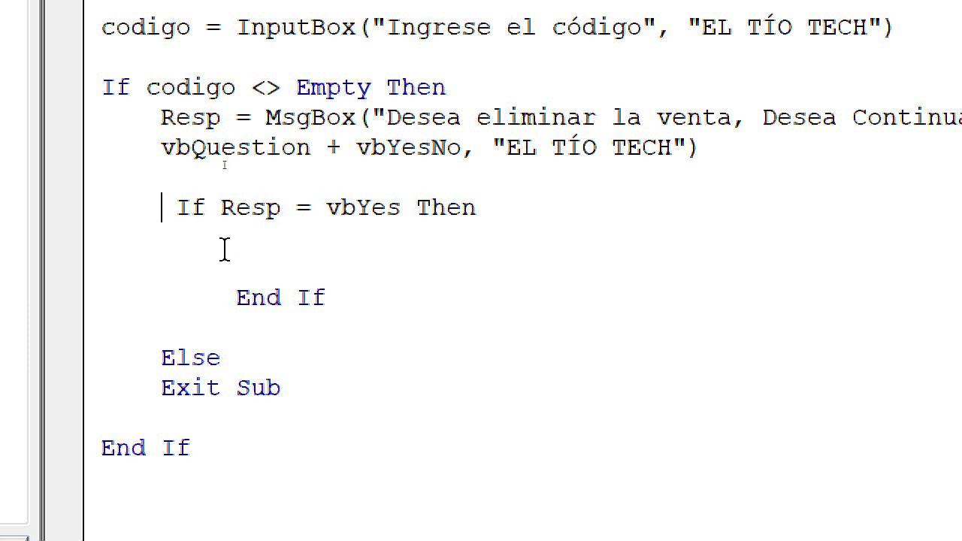
key("Tab")
Step: Indent the empty line inside the vbYes block and type NumeroDatos=
left_click(251, 237)
left_click_drag(252, 238, 263, 285)
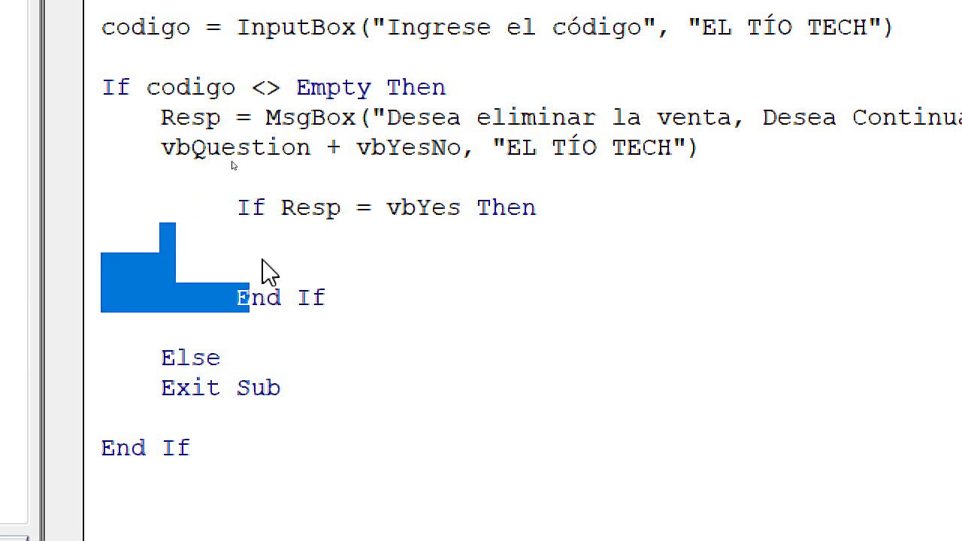
left_click(275, 241)
left_click(279, 275)
left_click(278, 239)
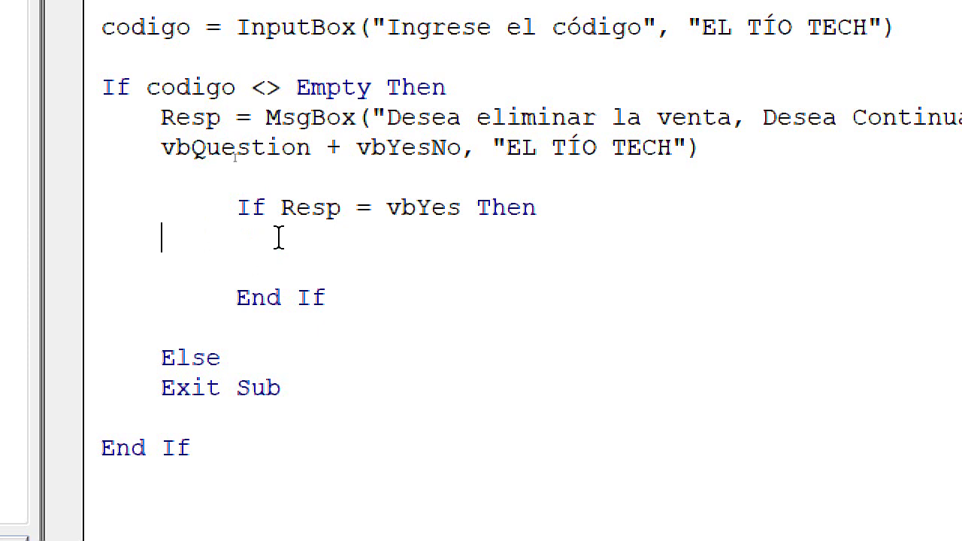
key("Tab")
type("Numero")
type("Dat")
key("BackSpace")
key("BackSpace")
type("at")
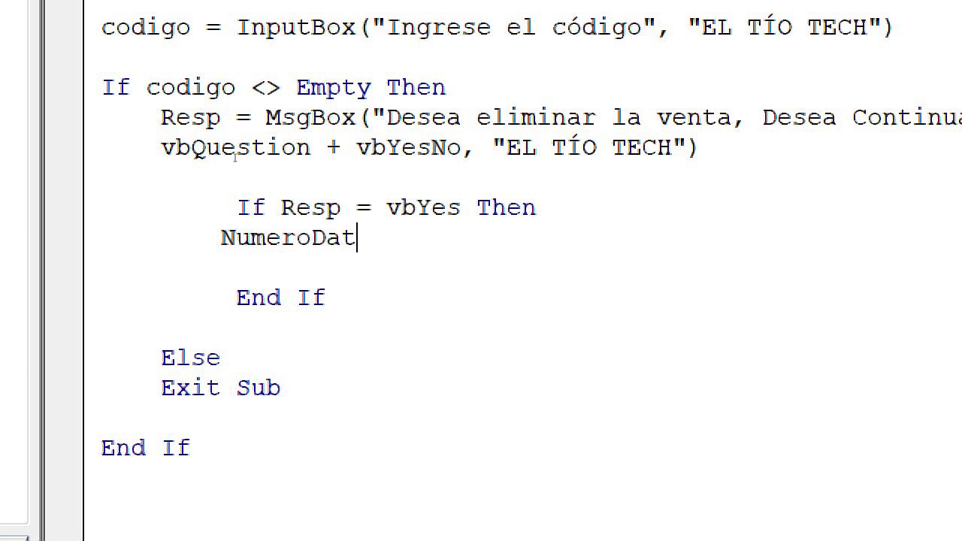
type("os")
type("=")
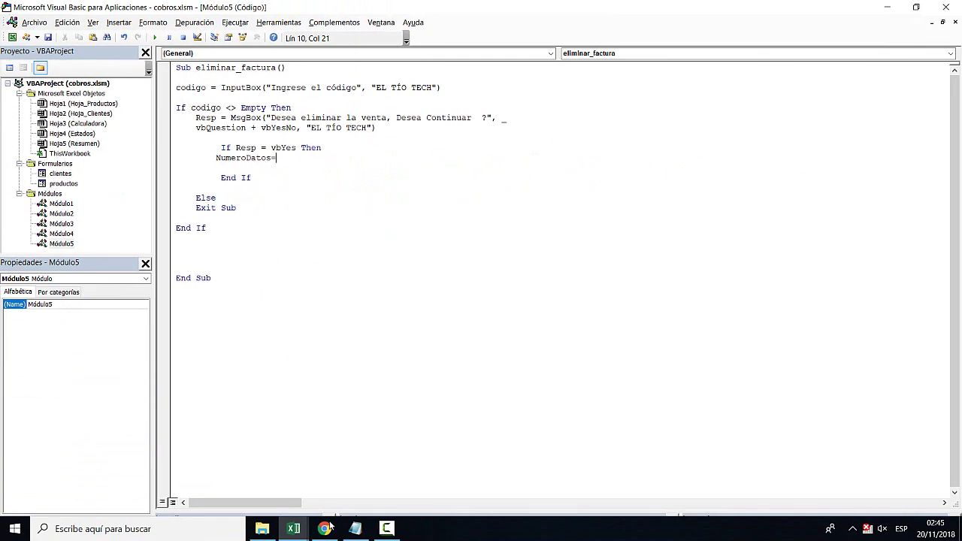
mouse_move(293, 528)
left_click(262, 482)
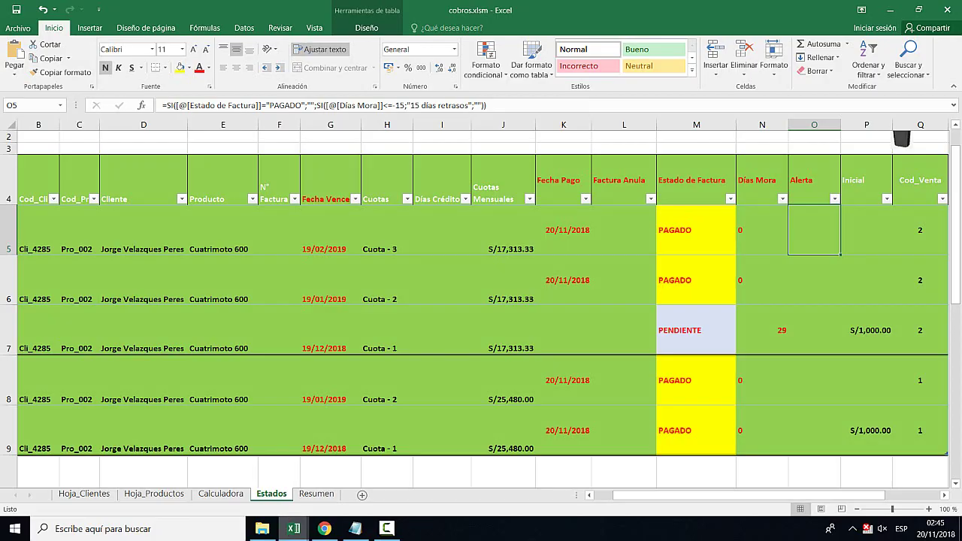
mouse_move(293, 528)
left_click(351, 497)
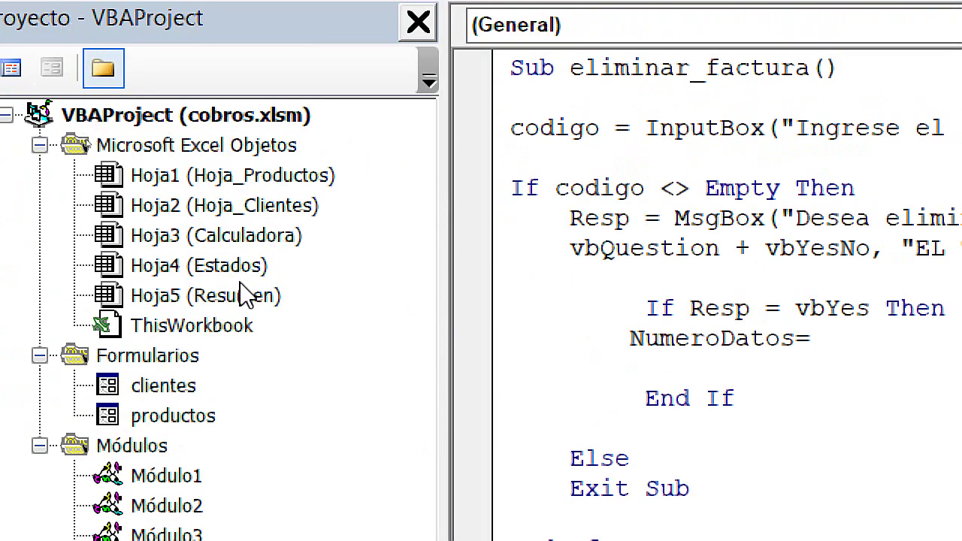
Step: Select Hoja4 (Estados) and extend the line to NumeroDatos=hoja4.Range(), caret inside the parentheses
left_click(239, 268)
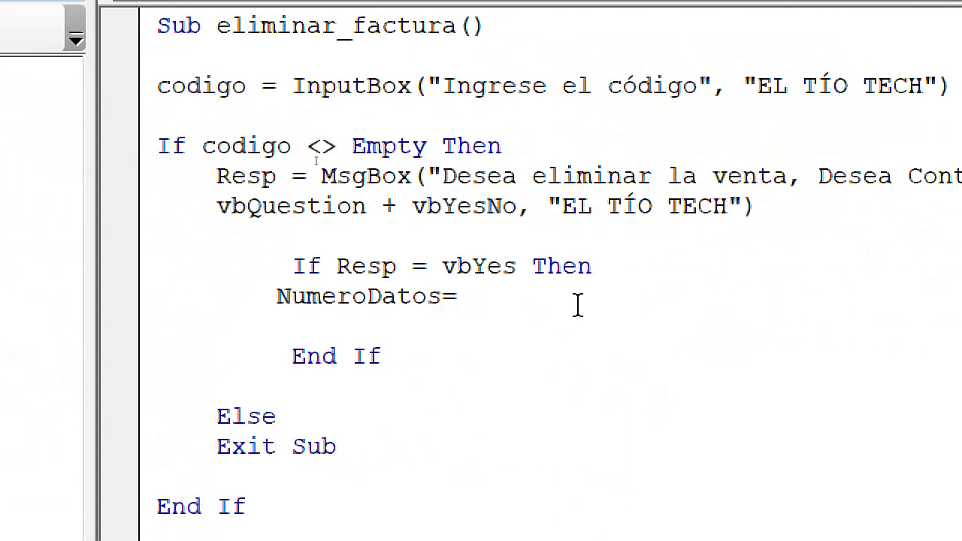
type("hoja4")
type(".Ran")
type("g")
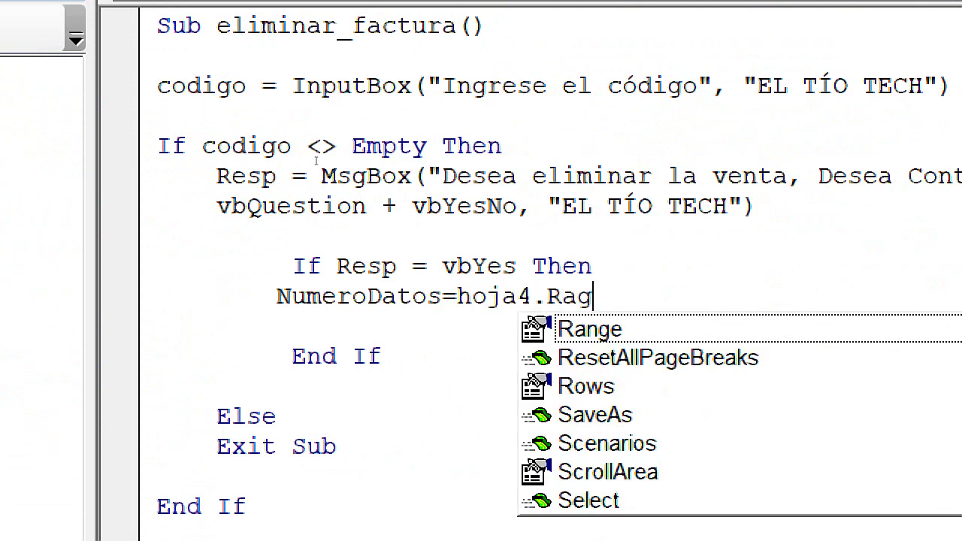
key("BackSpace")
type("nge")
key("Escape")
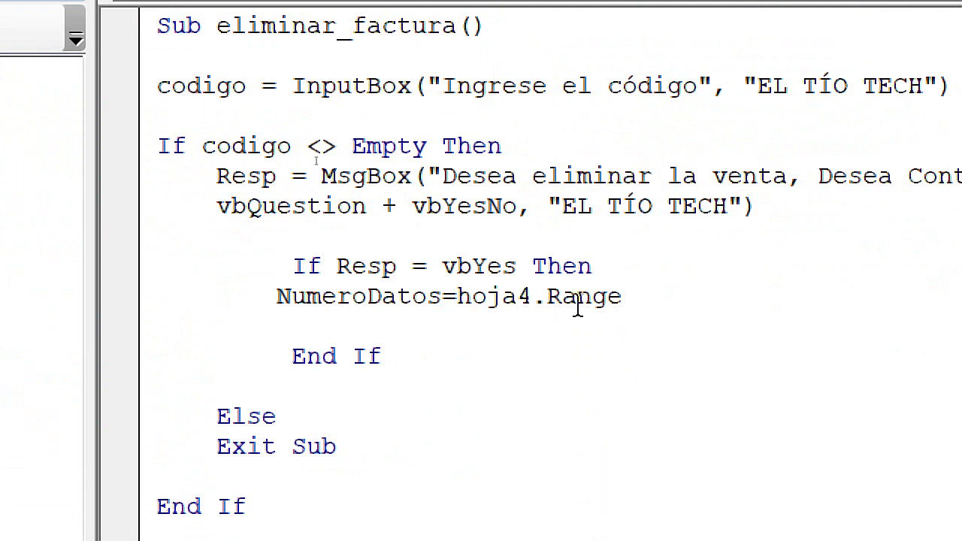
type("()")
key("Left")
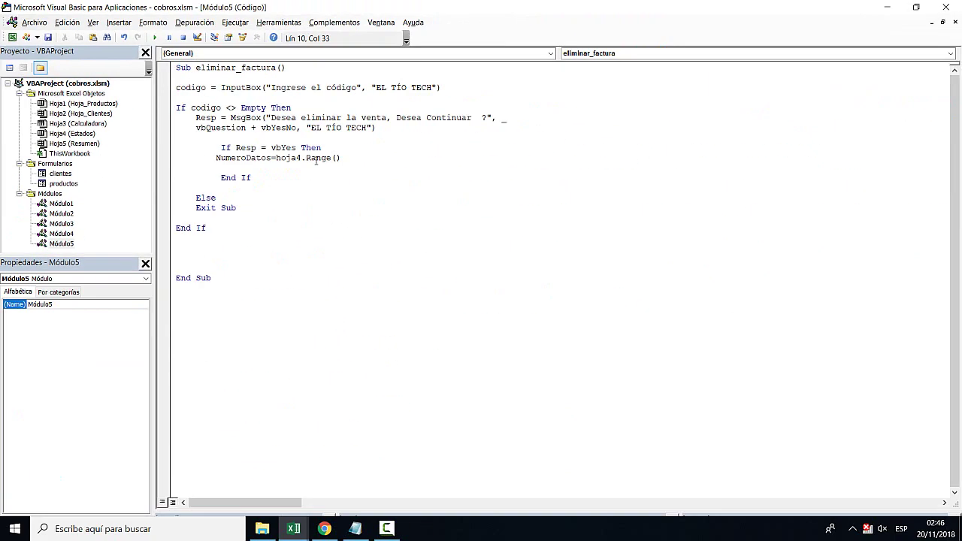
Step: Check the Cod_Venta codes in column Q of the Estados sheet, then return to the code
mouse_move(293, 528)
left_click(225, 462)
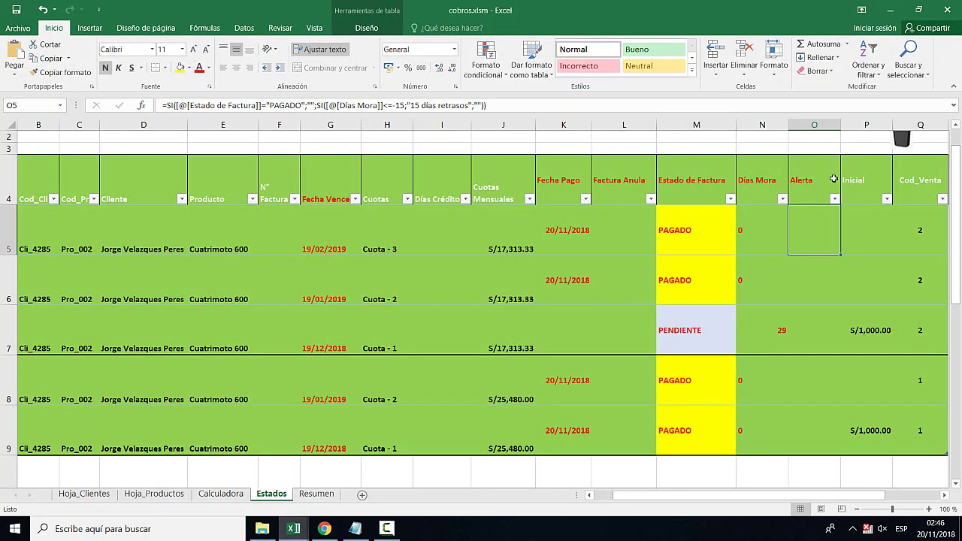
left_click(935, 126)
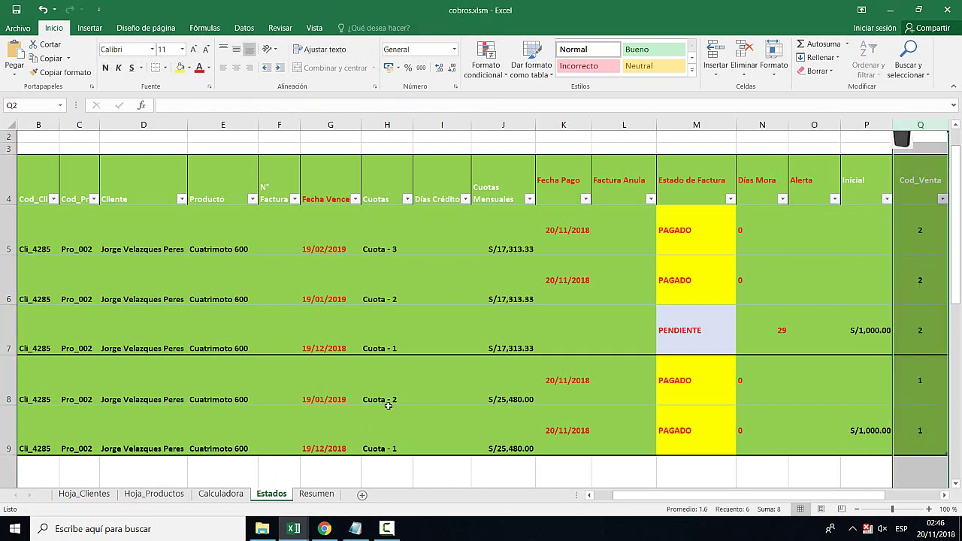
key("alt+F11")
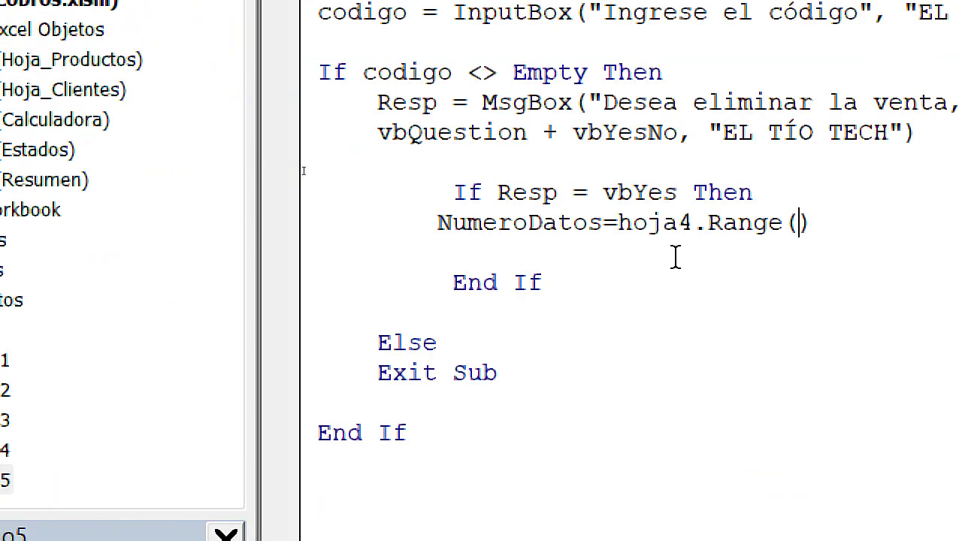
Step: Point the NumeroDatos assignment at column "Q" & Rows.Count
type("\"\"")
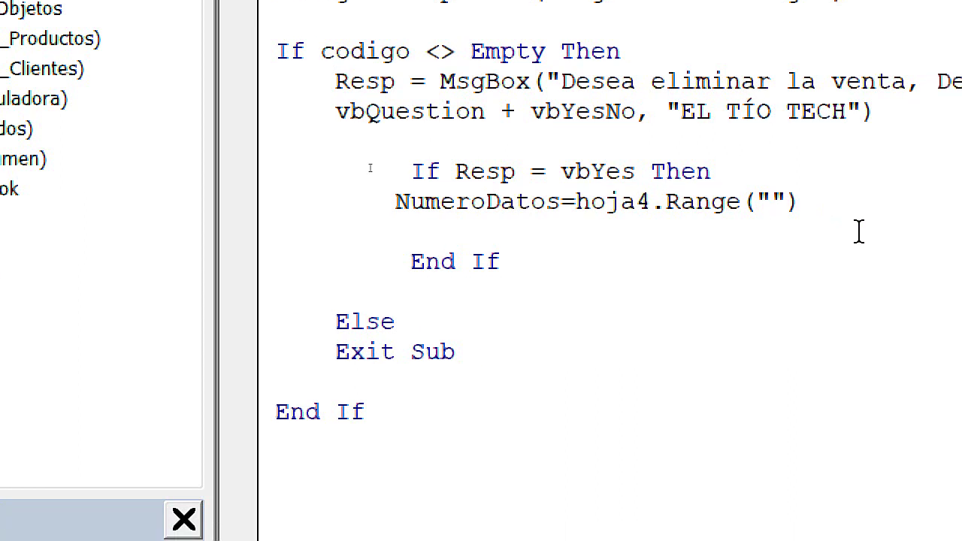
type("q")
key("BackSpace")
type("Q")
key("Right")
type("& ")
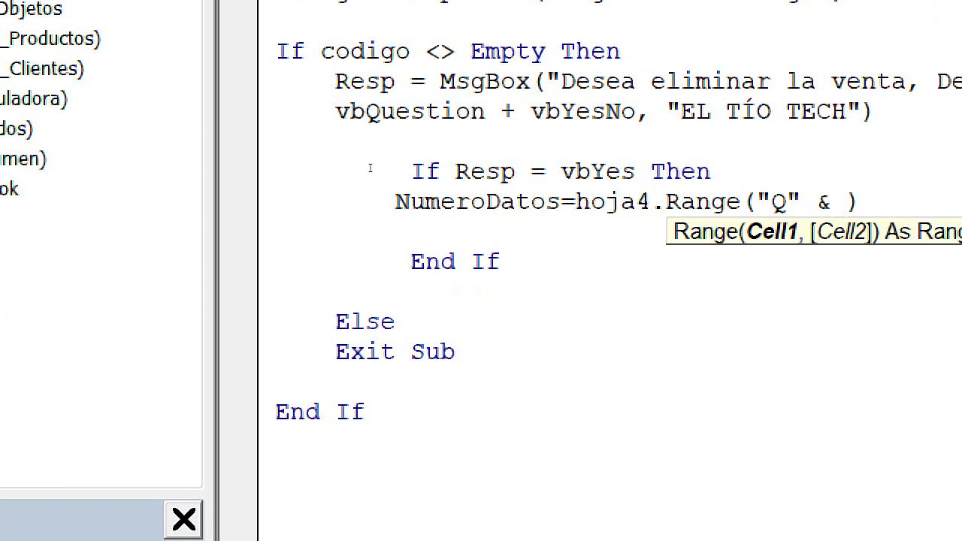
type("rOWS.")
key("BackSpace")
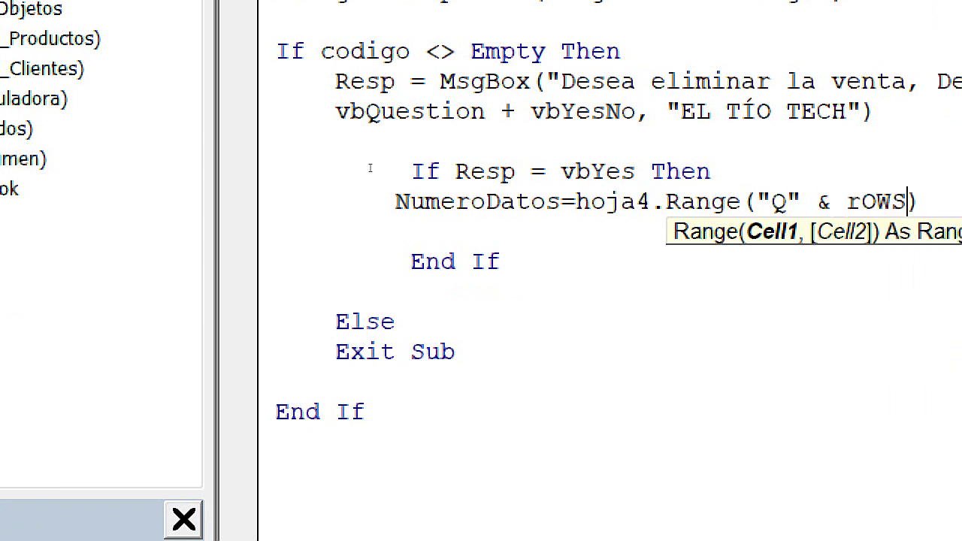
key("BackSpace")
key("BackSpace")
key("BackSpace")
key("BackSpace")
type("Ro")
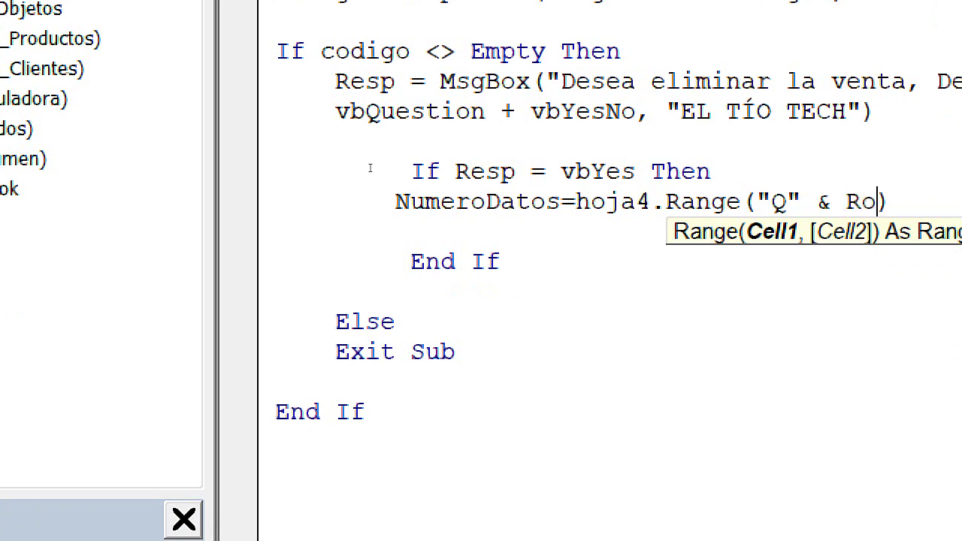
type("ws.")
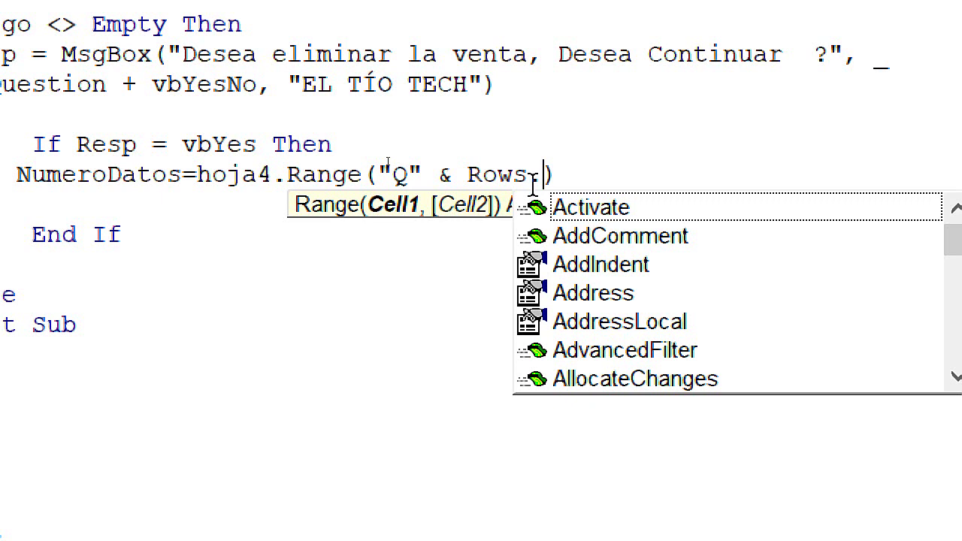
type("Count")
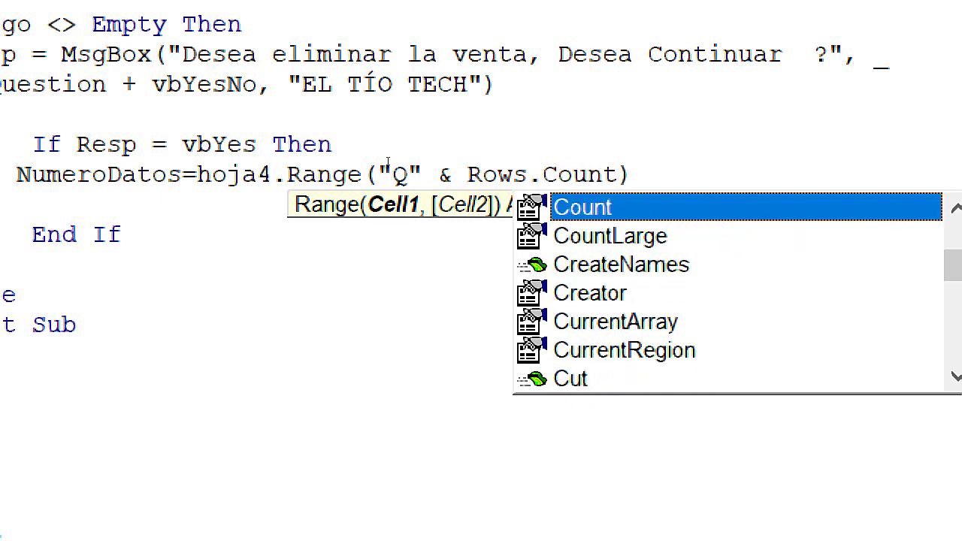
key("Escape")
Step: Append .End(xlUp).Row so NumeroDatos takes column Q's last used row
key("End")
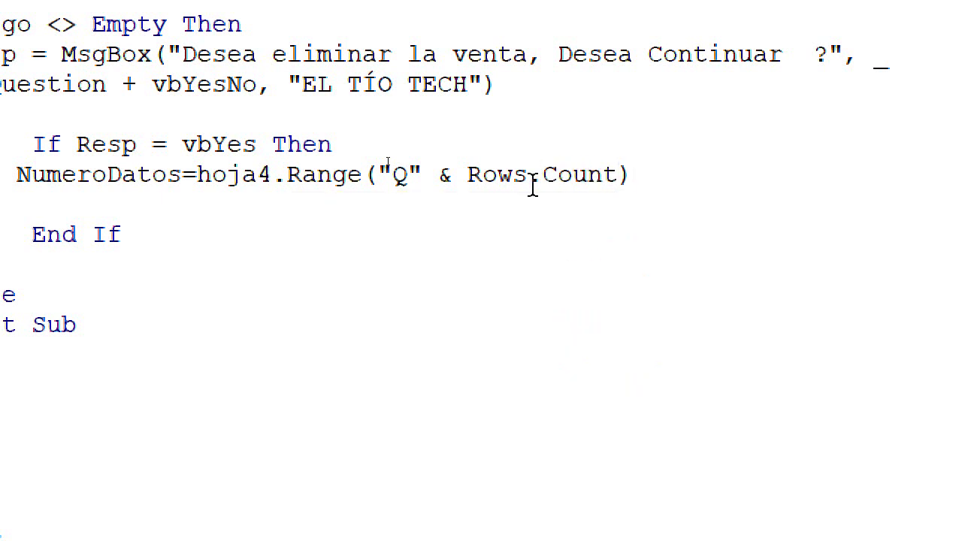
type(".")
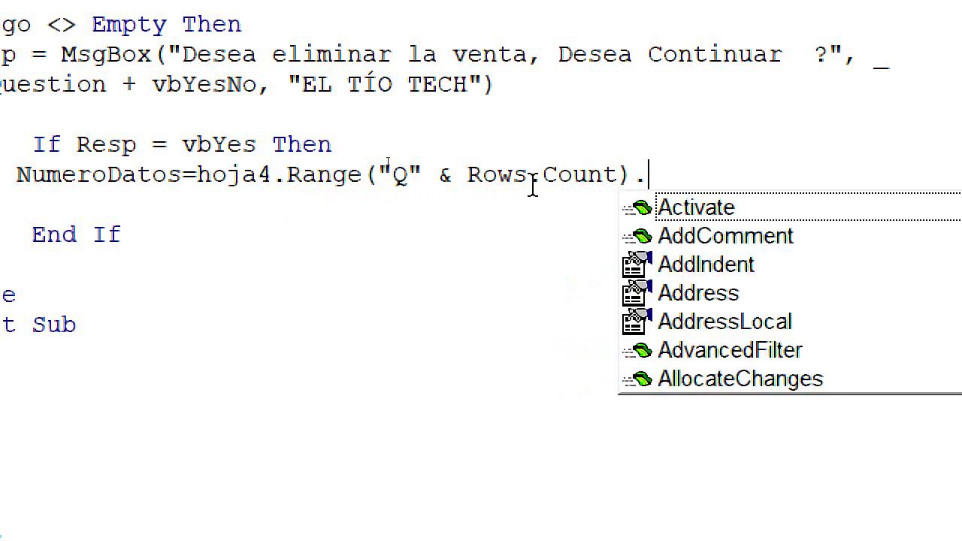
type("End(")
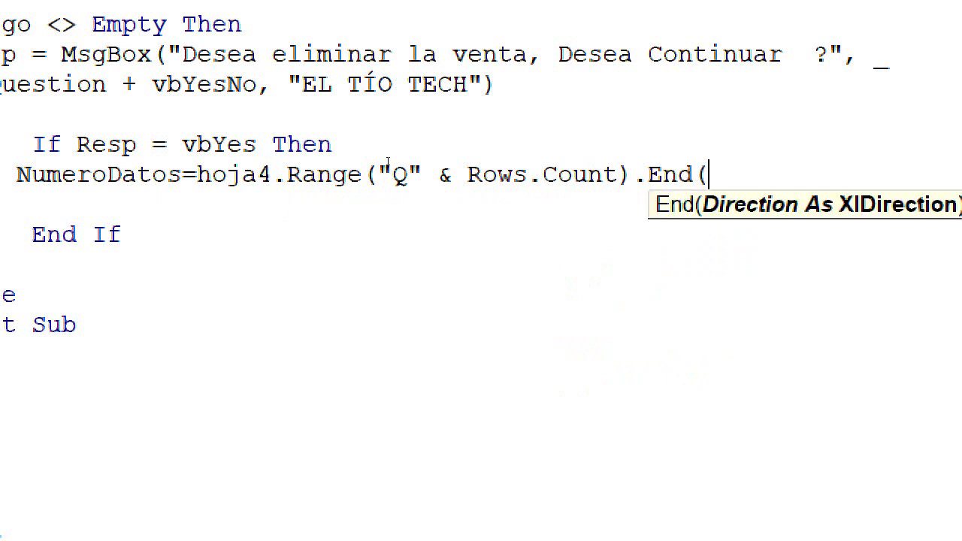
type(")")
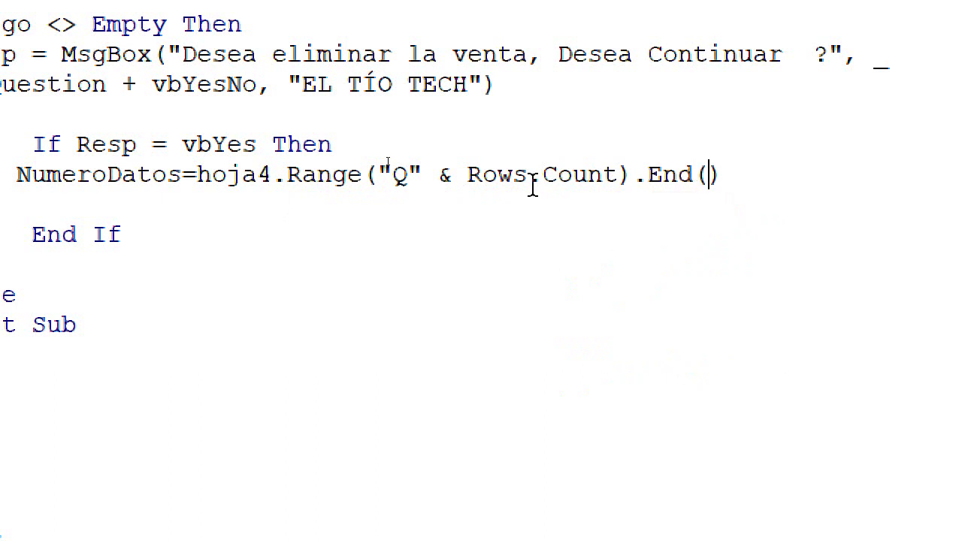
type("xlUP")
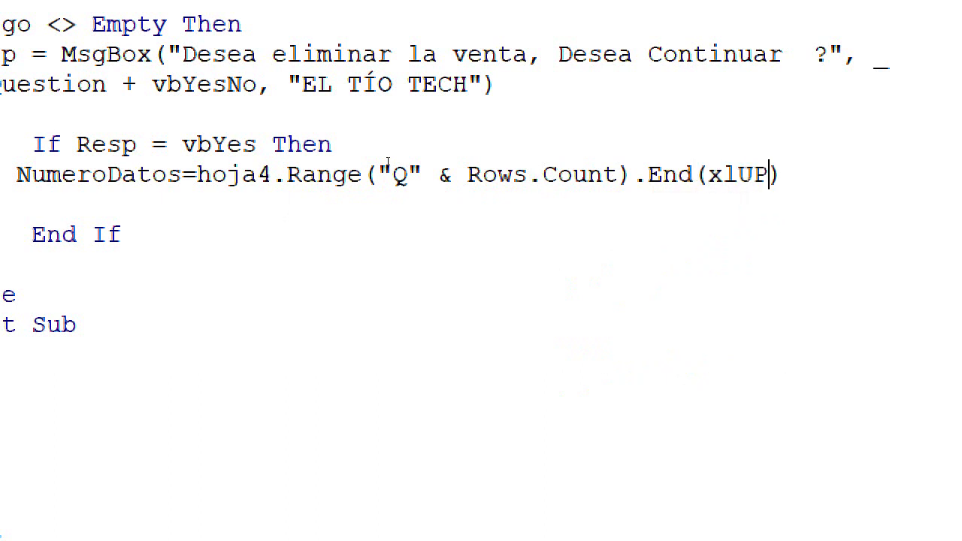
key("BackSpace")
type("p)")
type(".Row")
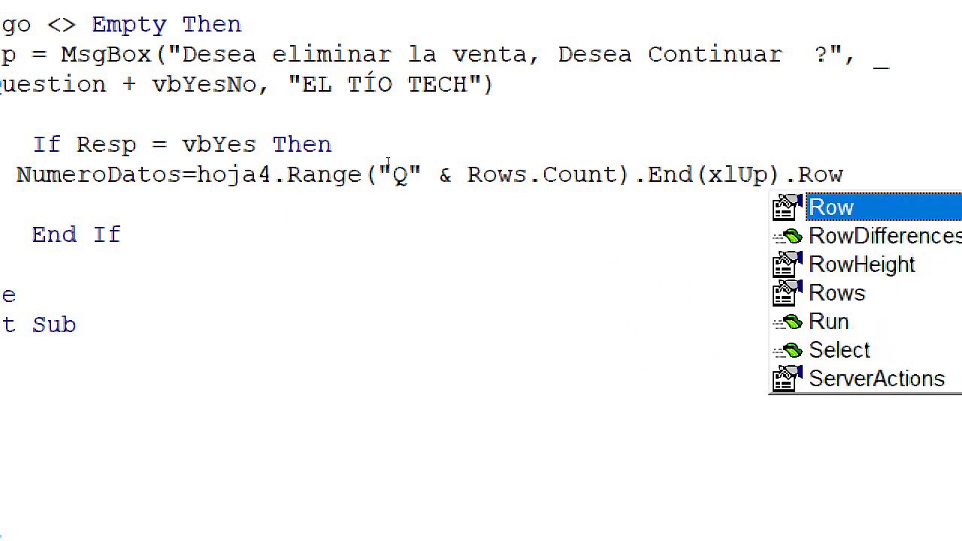
key("Escape")
left_click(465, 250)
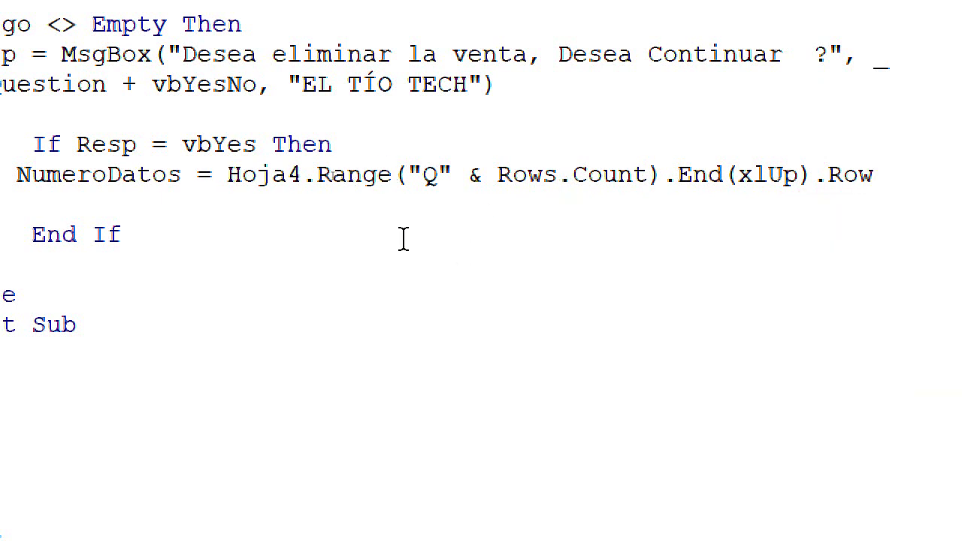
mouse_move(227, 174)
left_mouse_down()
mouse_move(313, 166)
mouse_move(228, 178)
left_mouse_up()
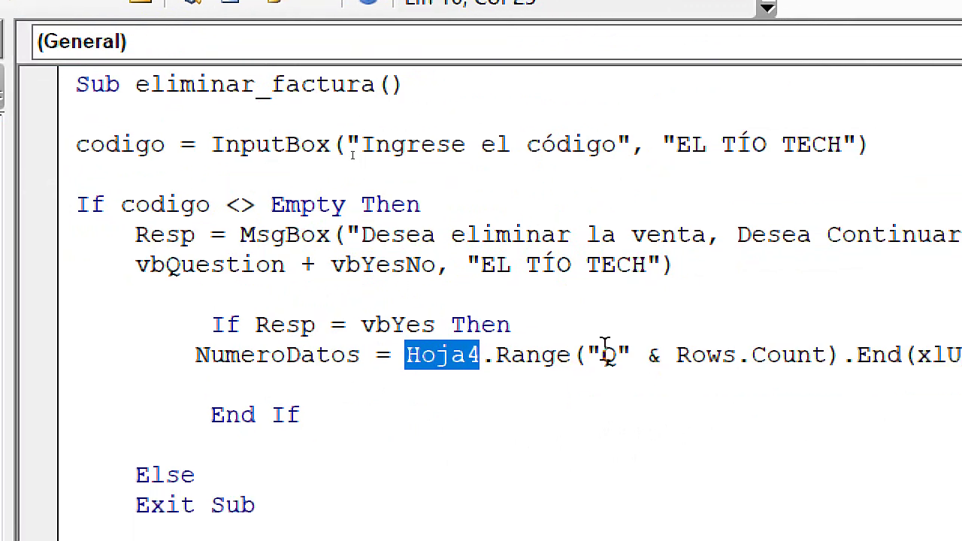
double_click(611, 355)
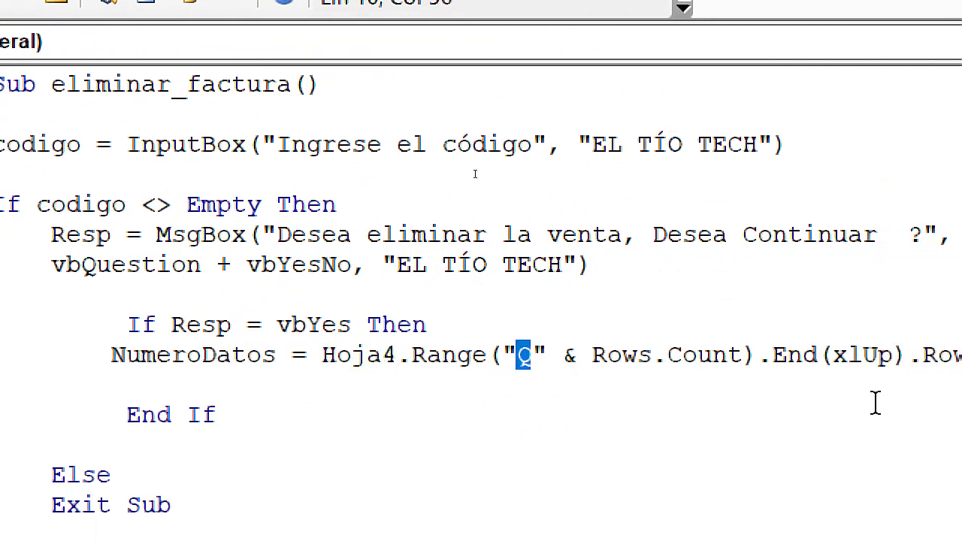
left_click_drag(880, 373, 232, 376)
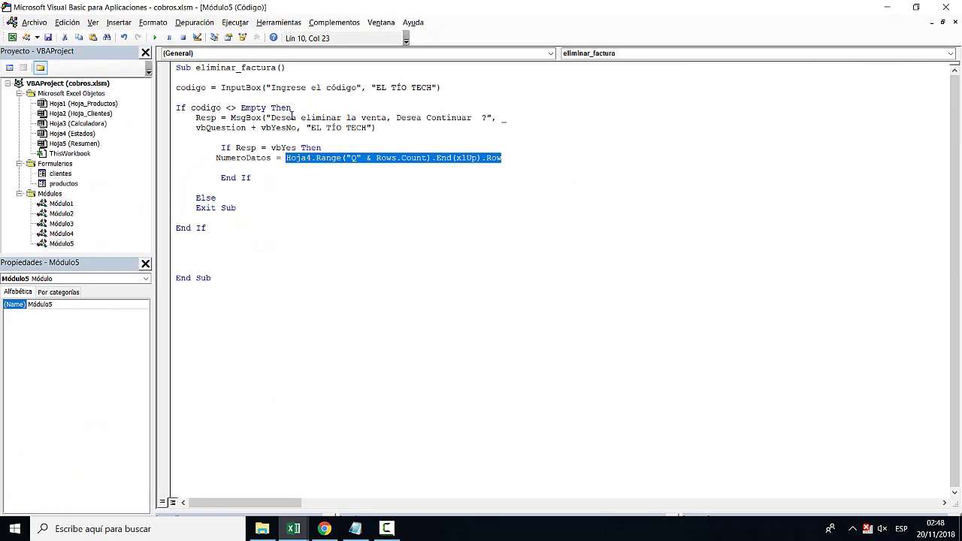
Step: Add MsgBox (NumeroDatos) below the assignment and close the editor back to Estados
left_click(247, 166)
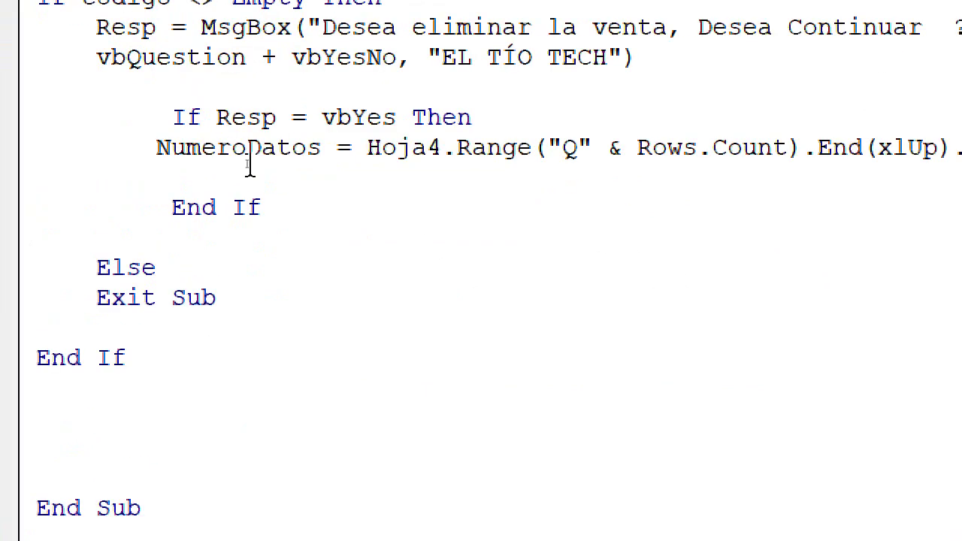
type("msgb")
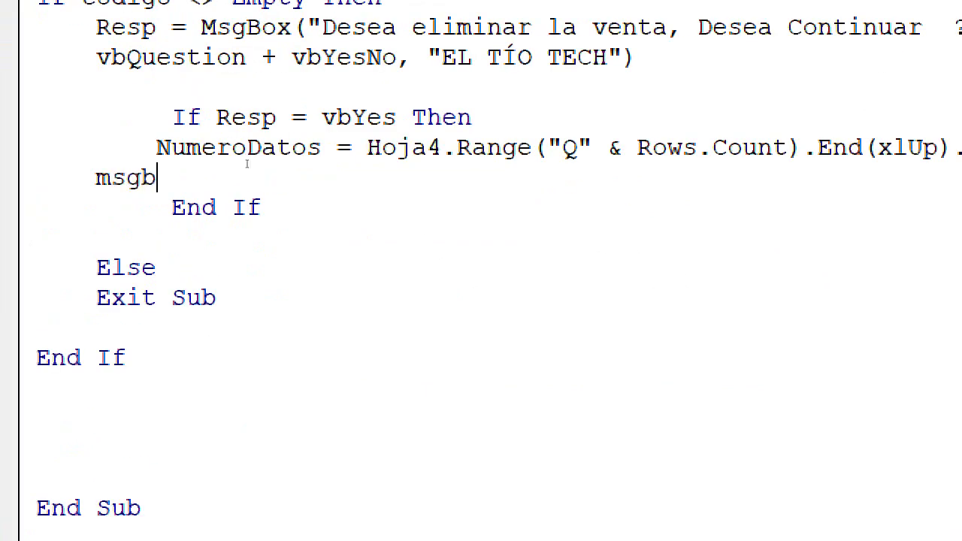
type("ox ()")
key("Left")
type("Num")
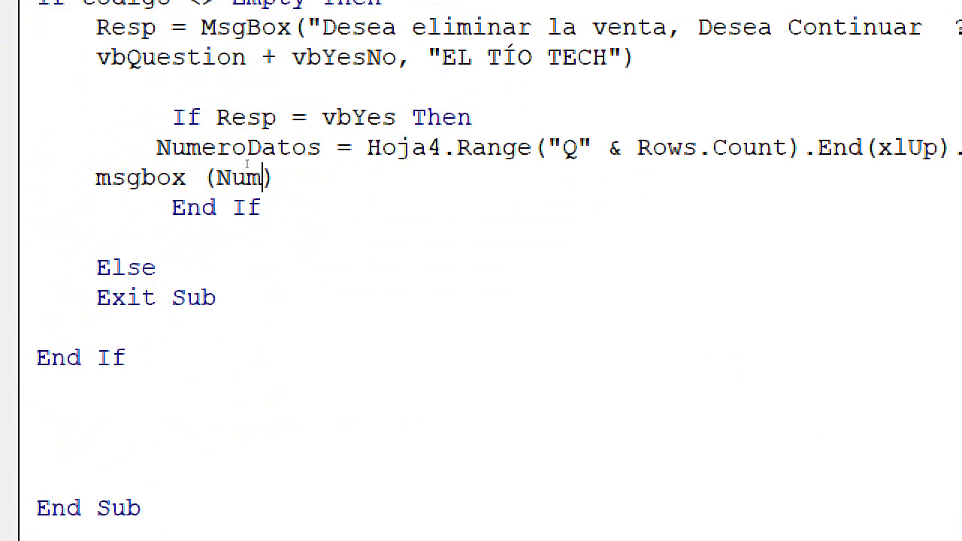
type("eroDatos")
left_click(206, 296)
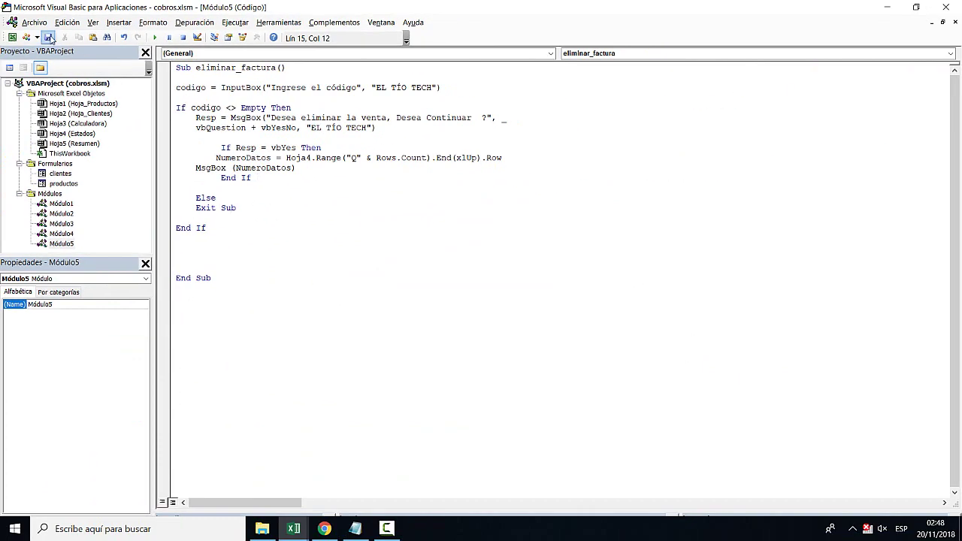
left_click(950, 8)
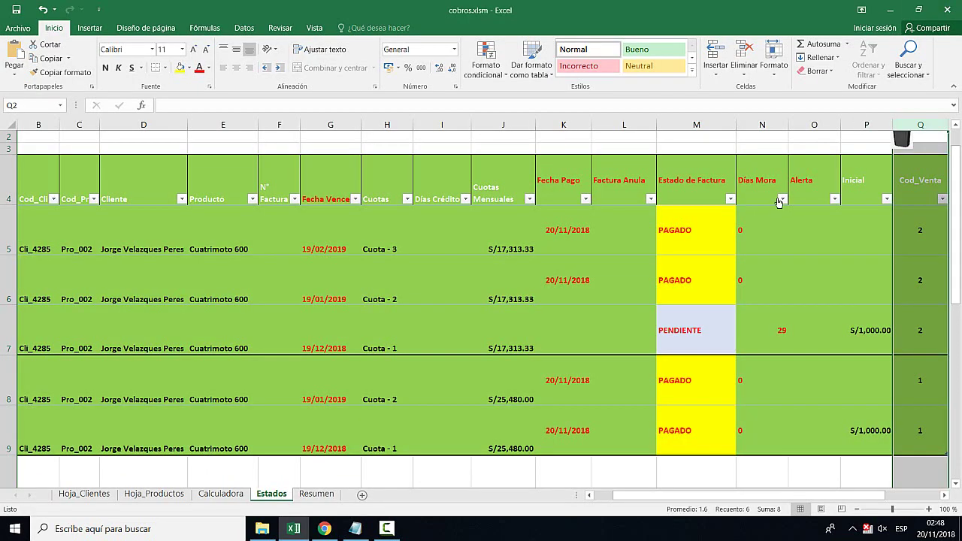
Step: Check on Estados that the table's last data row is row 9
left_click(781, 276)
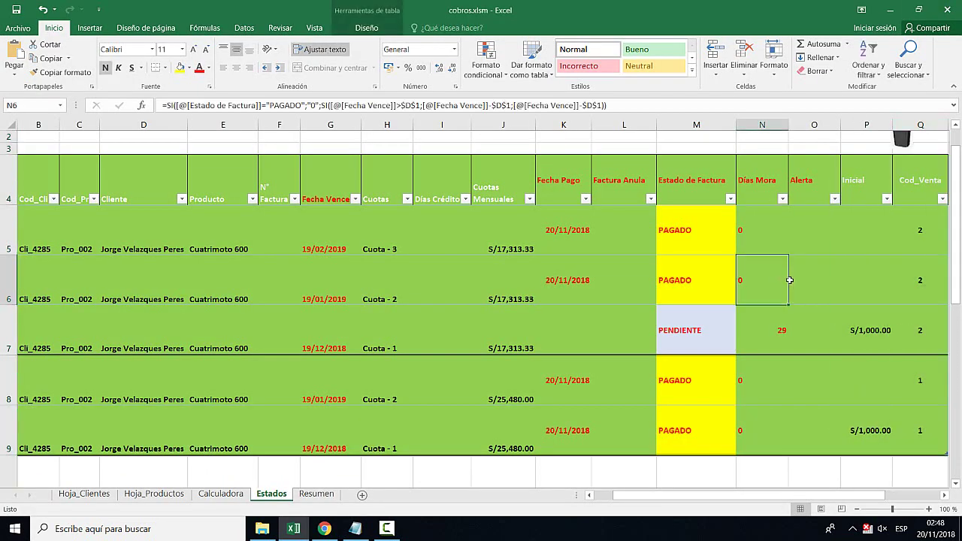
left_click(16, 432)
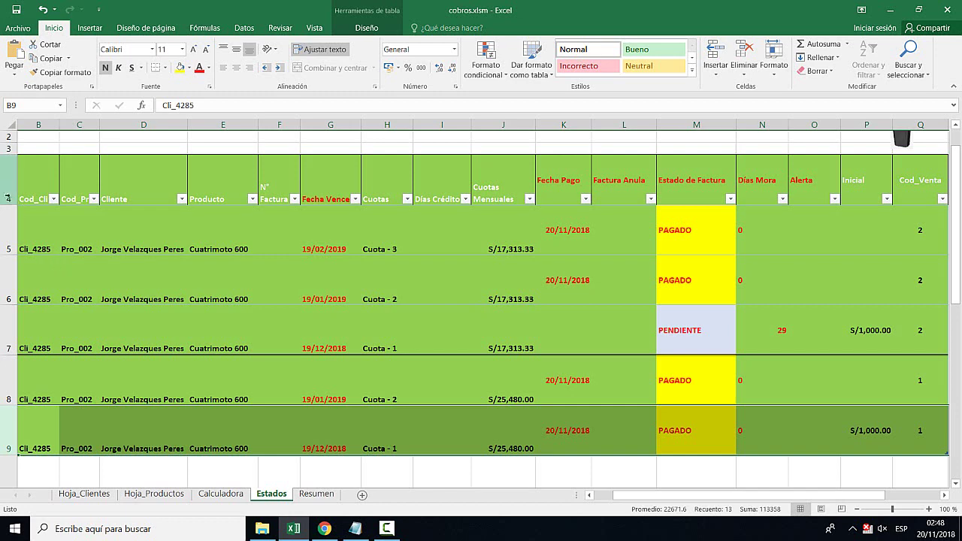
left_click(3, 184)
left_click(3, 229)
left_click(3, 279)
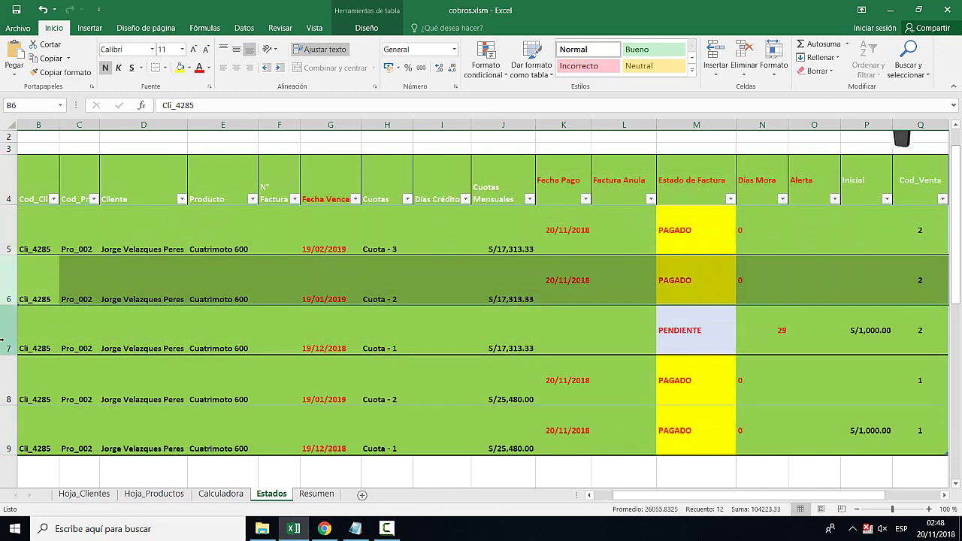
left_click(3, 329)
left_click(3, 445)
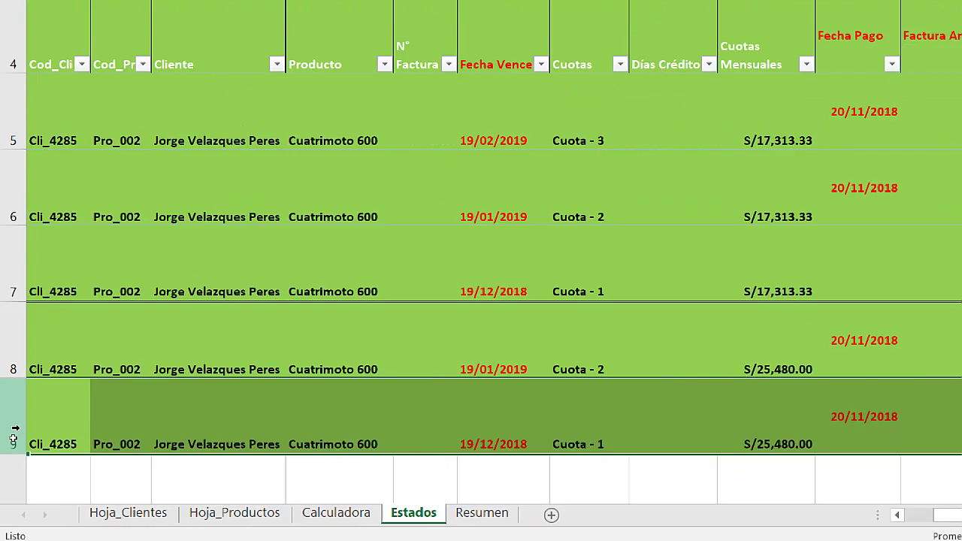
left_click(442, 379)
left_click(903, 147)
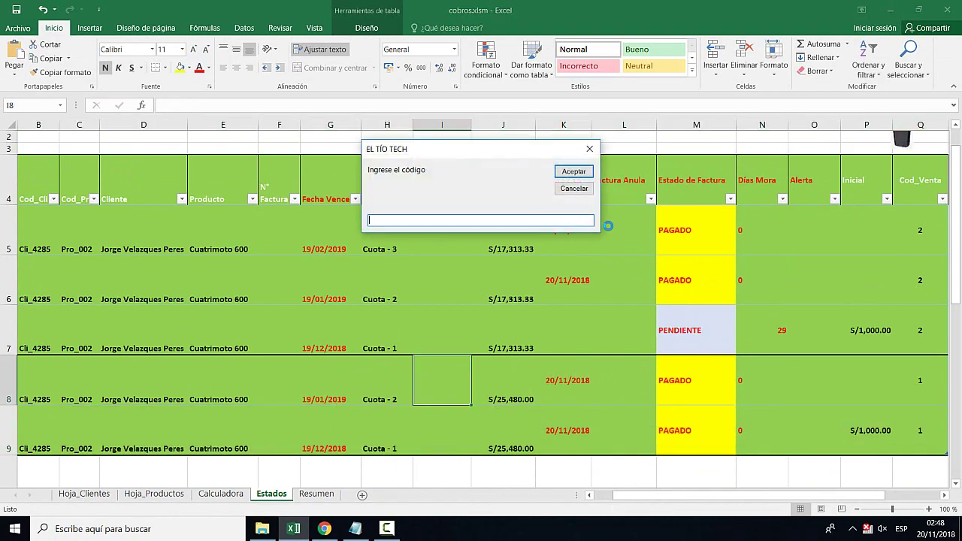
type("asdfasdf")
key("Return")
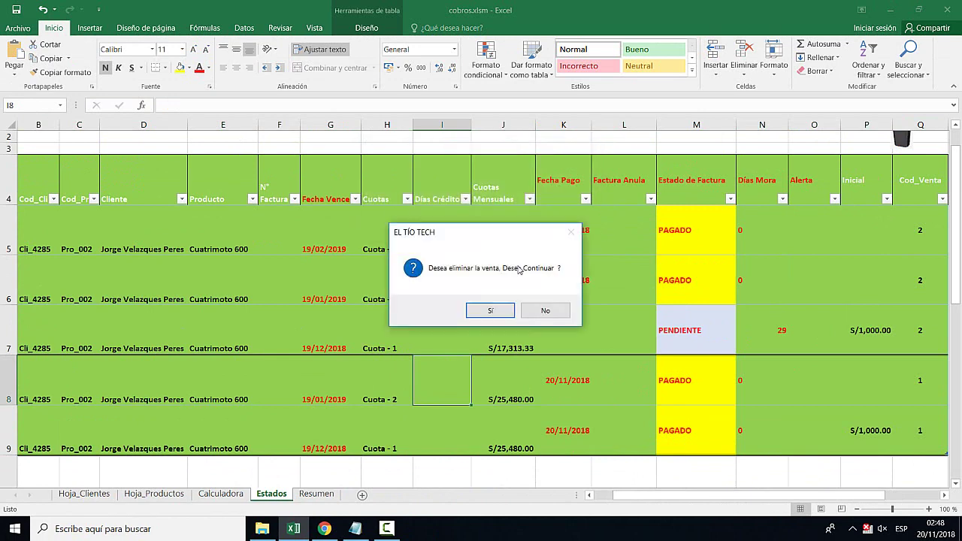
left_click(490, 308)
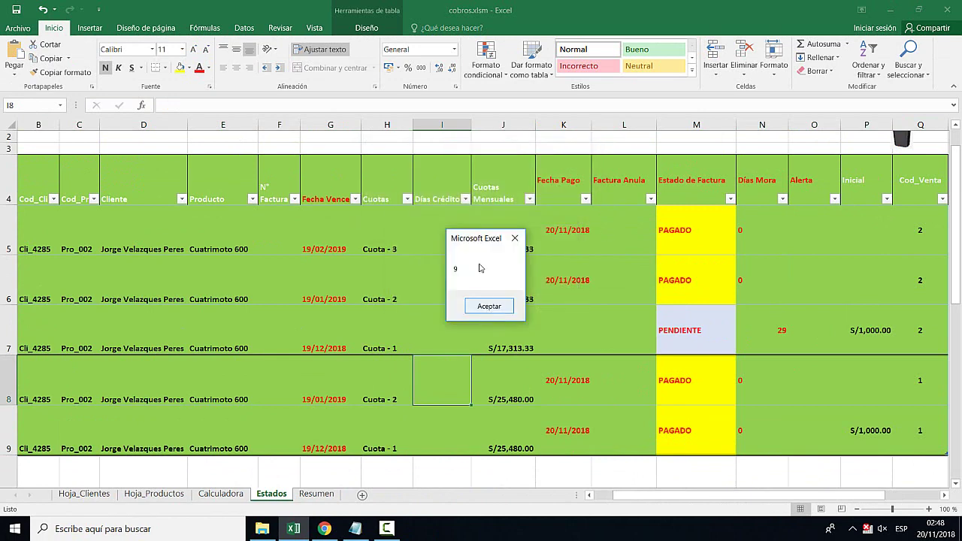
mouse_move(481, 249)
left_mouse_down()
mouse_move(651, 302)
mouse_move(614, 223)
left_mouse_up()
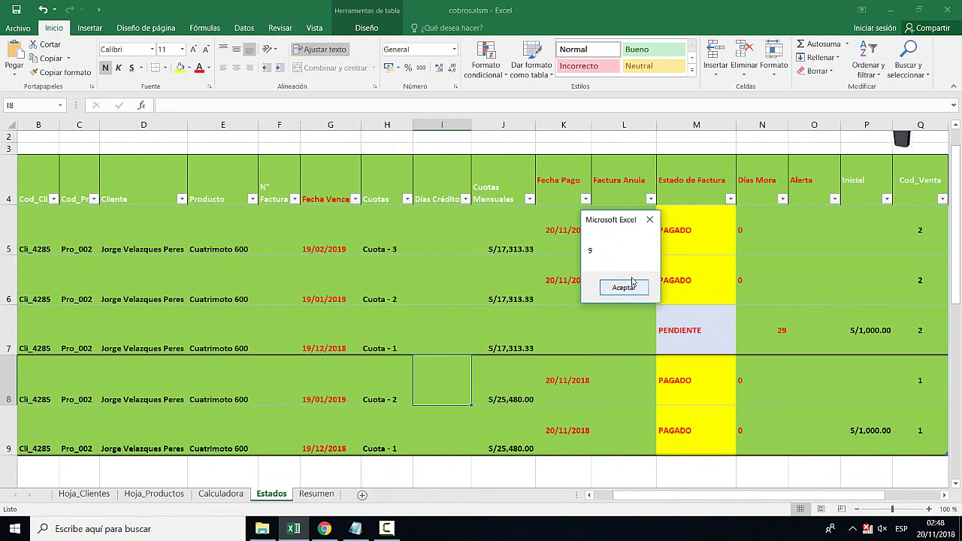
left_click(622, 288)
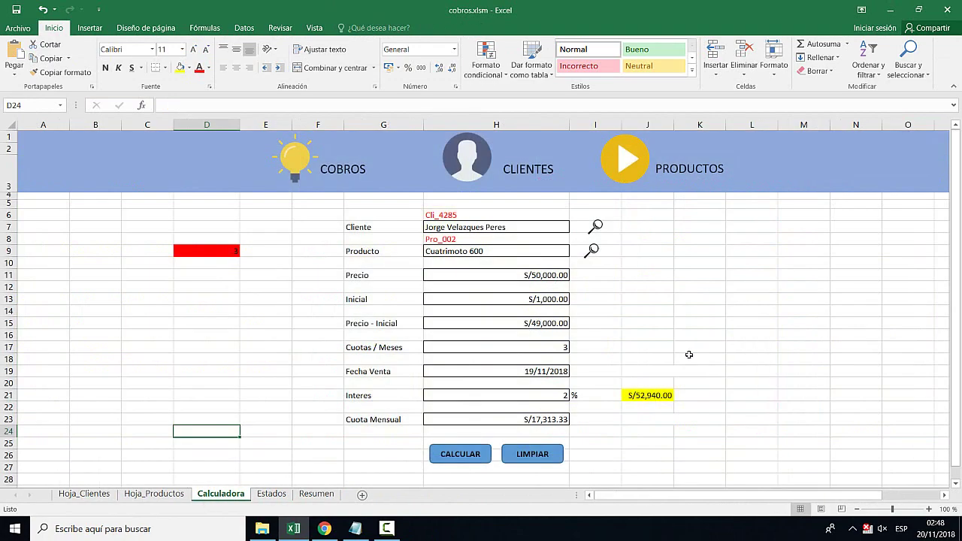
Step: Review Resumen and Estados, confirming the Estados table now ends at row 12
left_click(441, 461)
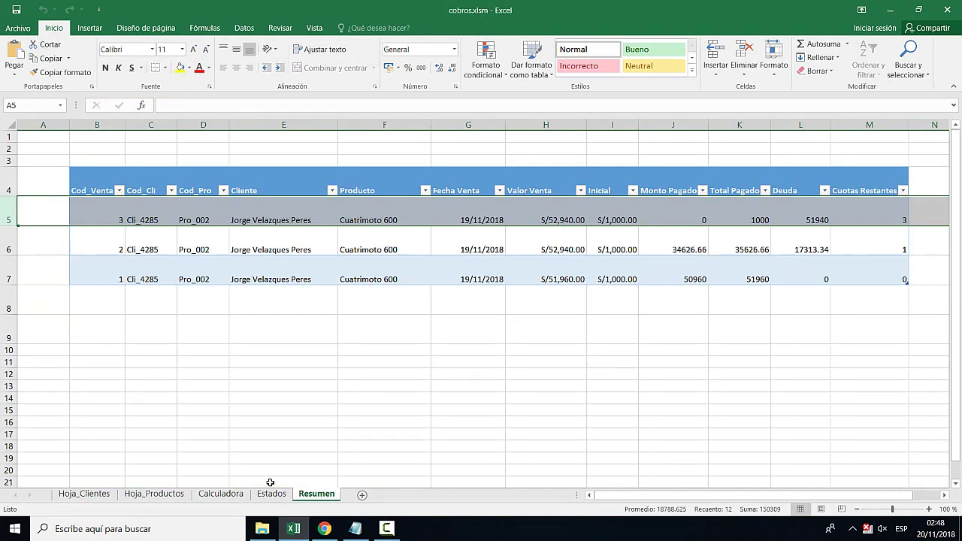
left_click(220, 493)
left_click(271, 494)
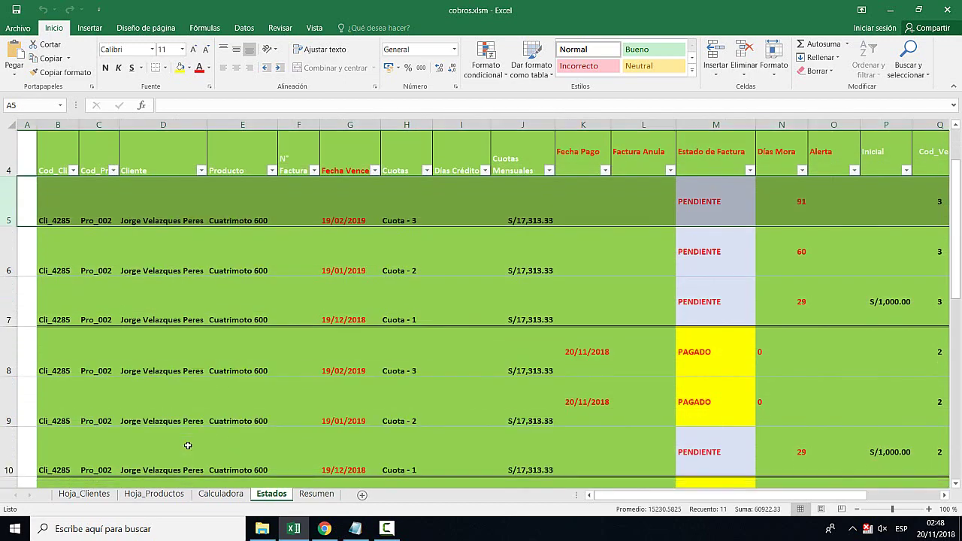
scroll(161, 425, "down", 2)
left_click(7, 214)
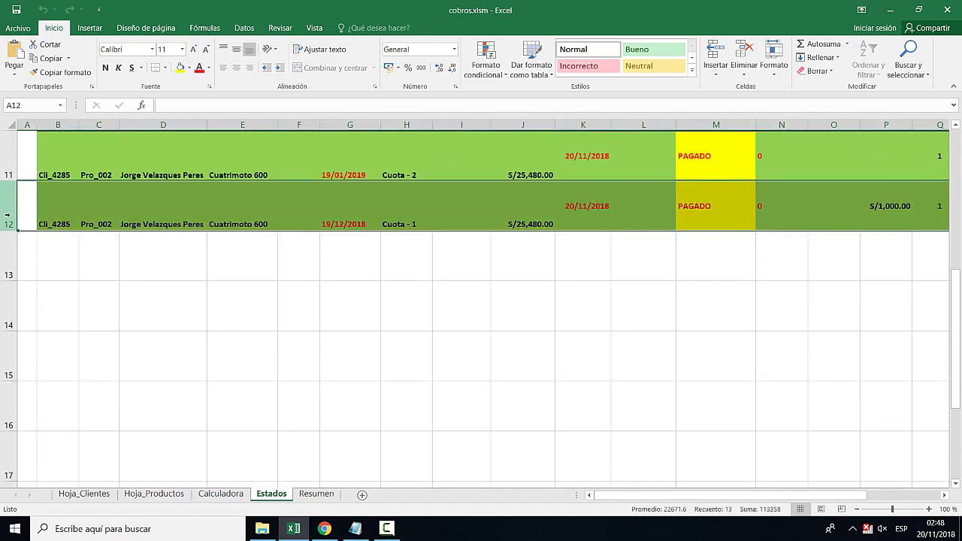
scroll(7, 217, "up", 2)
scroll(8, 229, "down", 1)
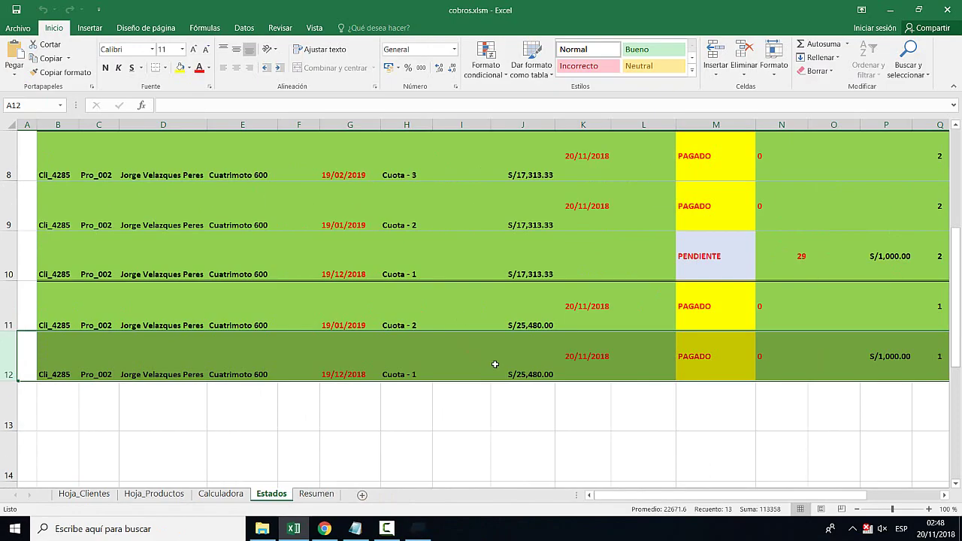
left_click(494, 365)
scroll(954, 188, "up", 3)
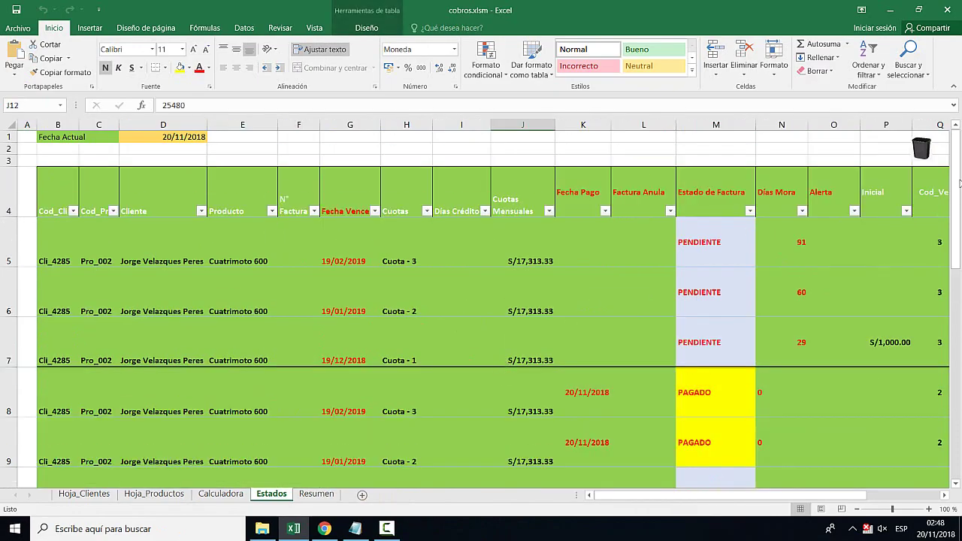
left_click(924, 150)
type("asdfasdfasdf")
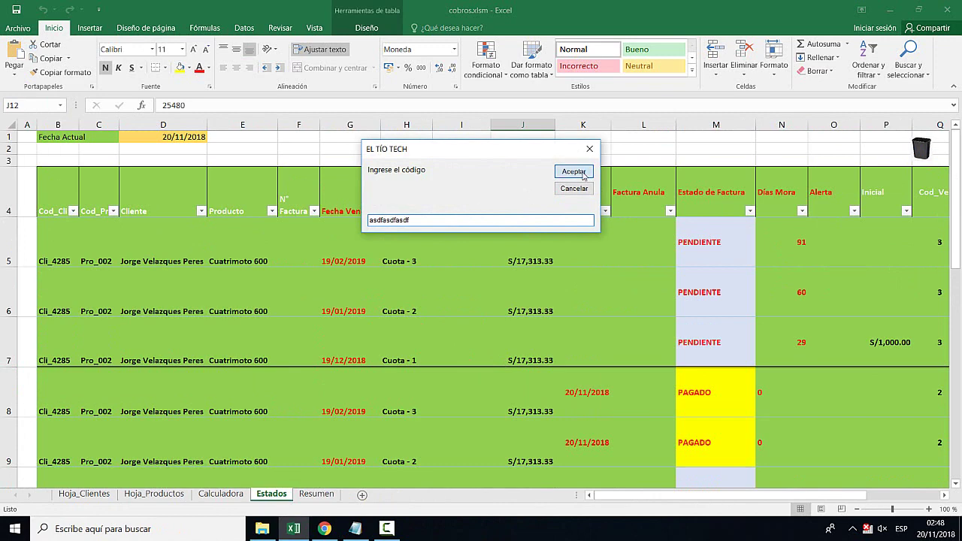
left_click(573, 171)
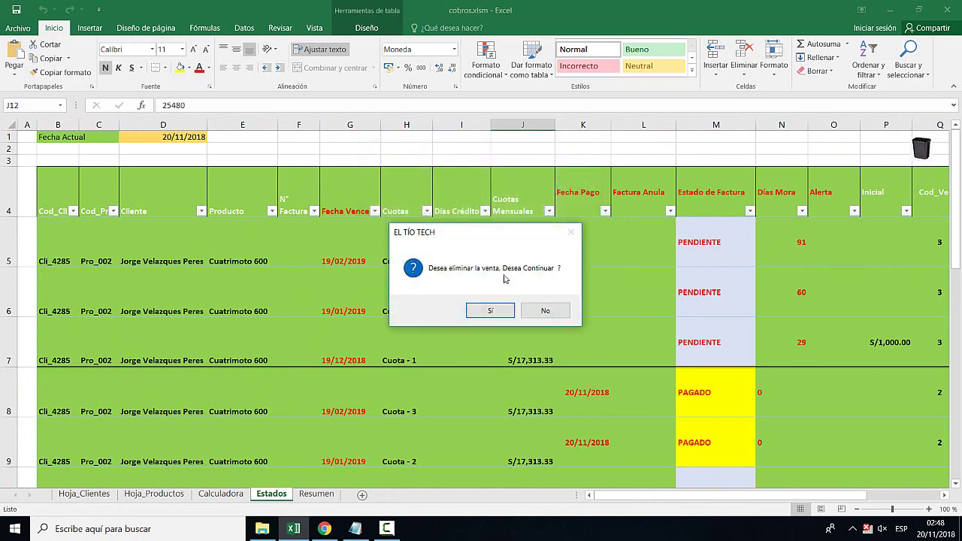
left_click(490, 311)
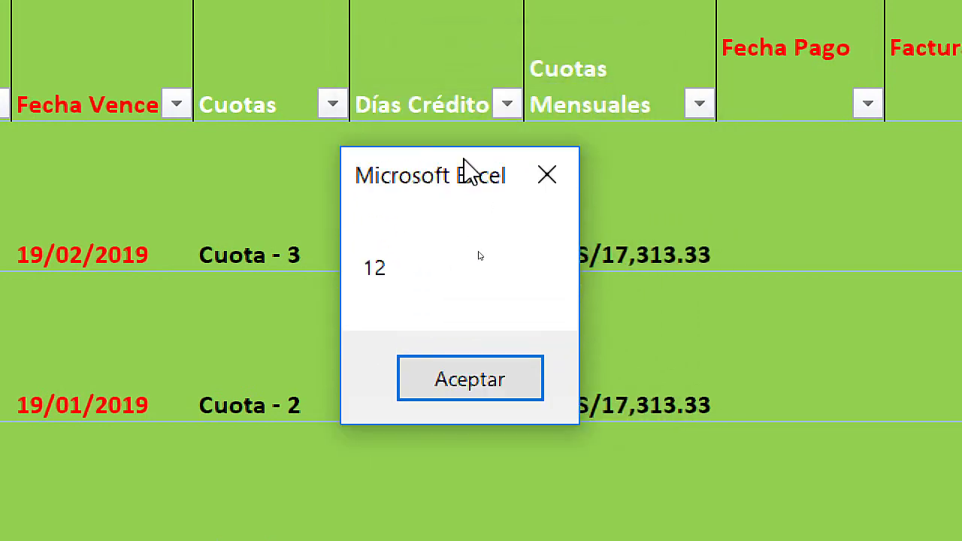
left_click_drag(466, 169, 556, 177)
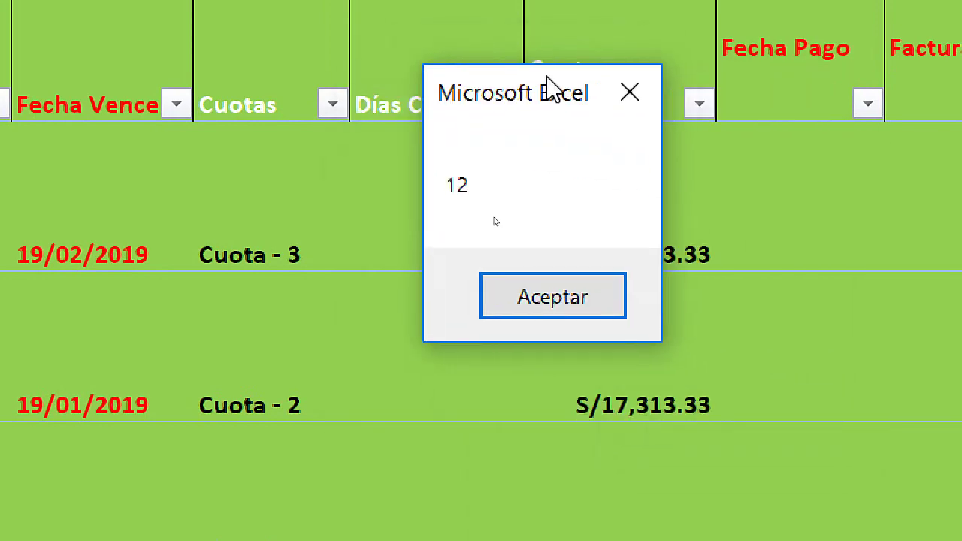
left_click(575, 406)
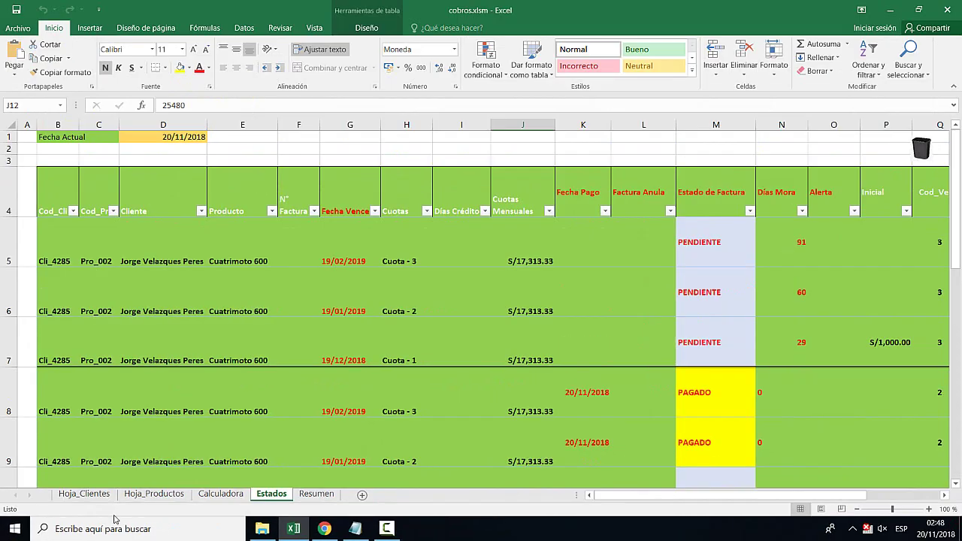
scroll(26, 446, "down", 2)
left_click(9, 406)
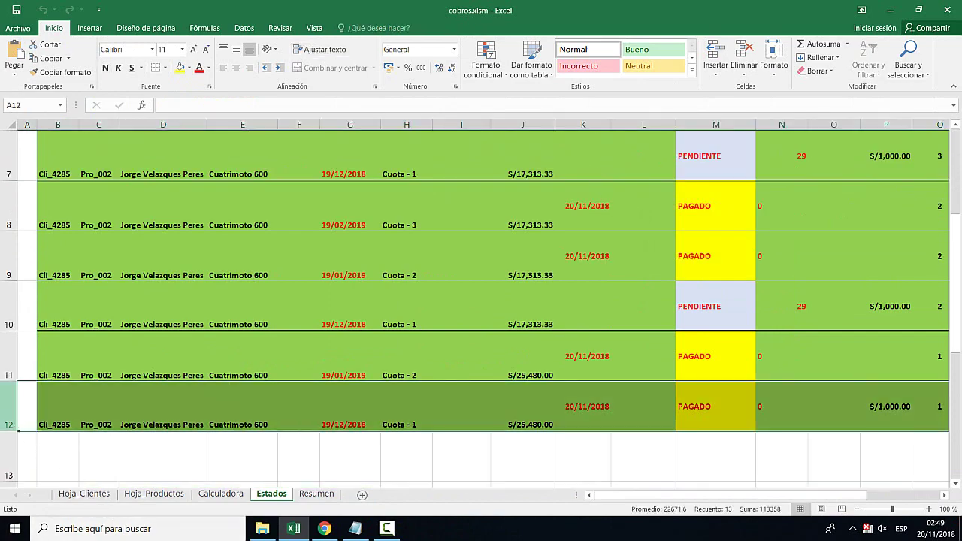
Step: Return to Excel and inspect sale 3's instalment rows, checking Cod_Venta in Q5 and Q6
key("super")
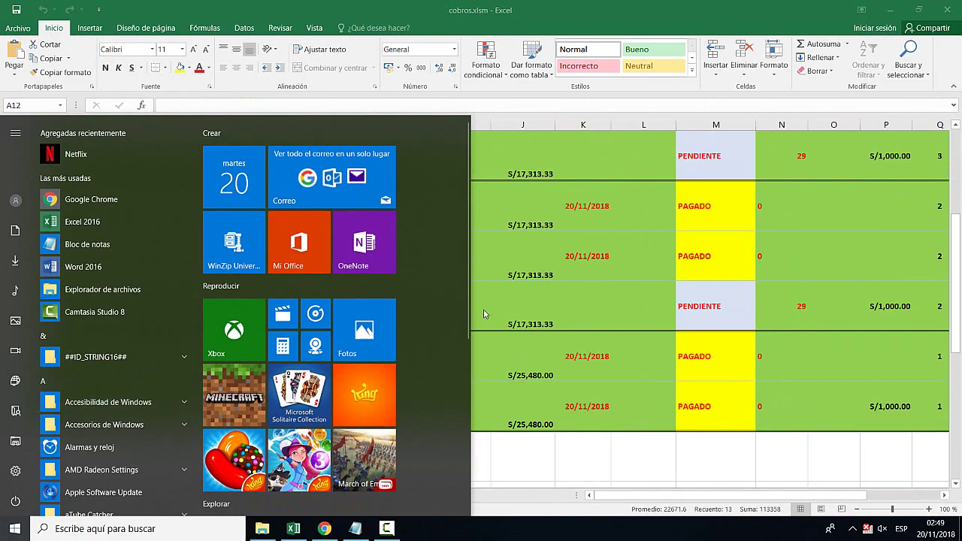
left_click(483, 308)
scroll(559, 374, "up", 2)
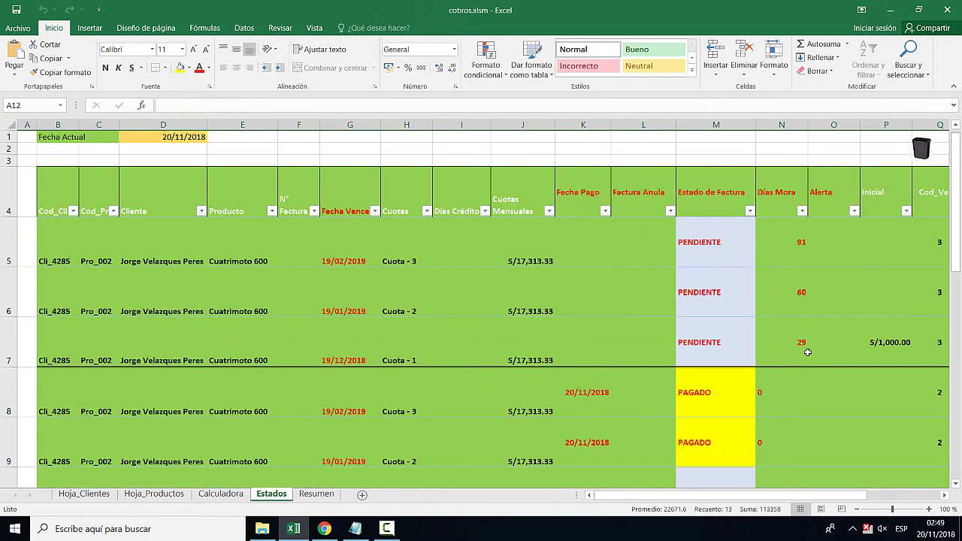
mouse_move(673, 495)
left_mouse_down()
mouse_move(702, 496)
mouse_move(740, 467)
left_mouse_up()
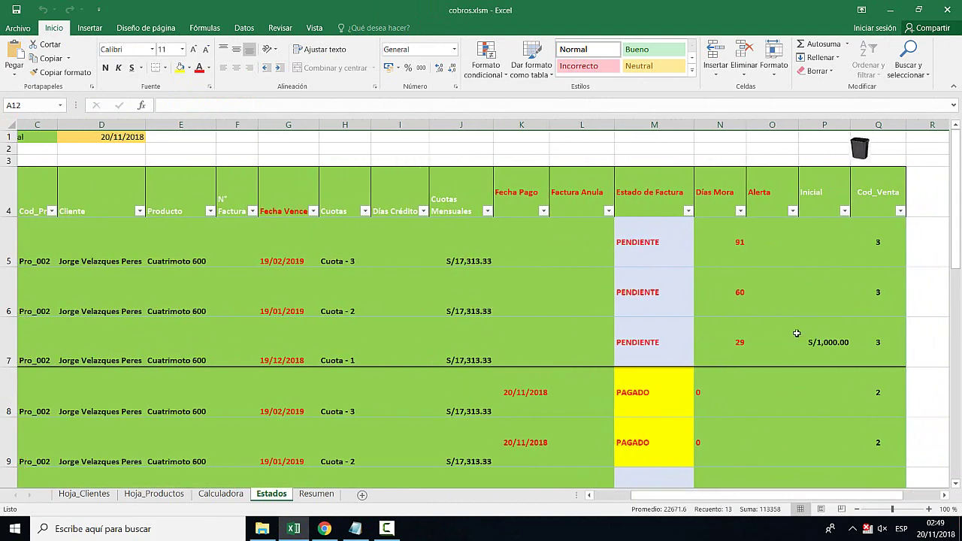
left_click(864, 249)
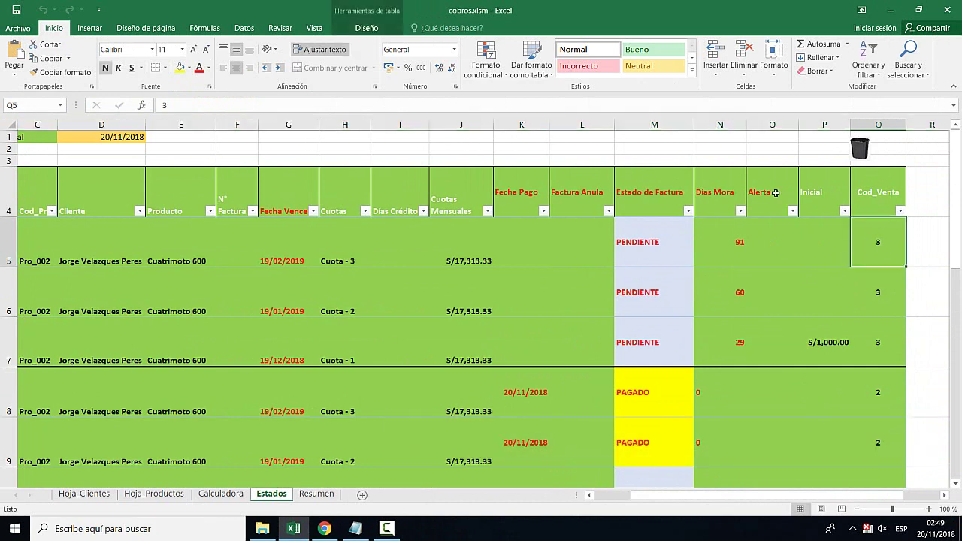
left_click(4, 244)
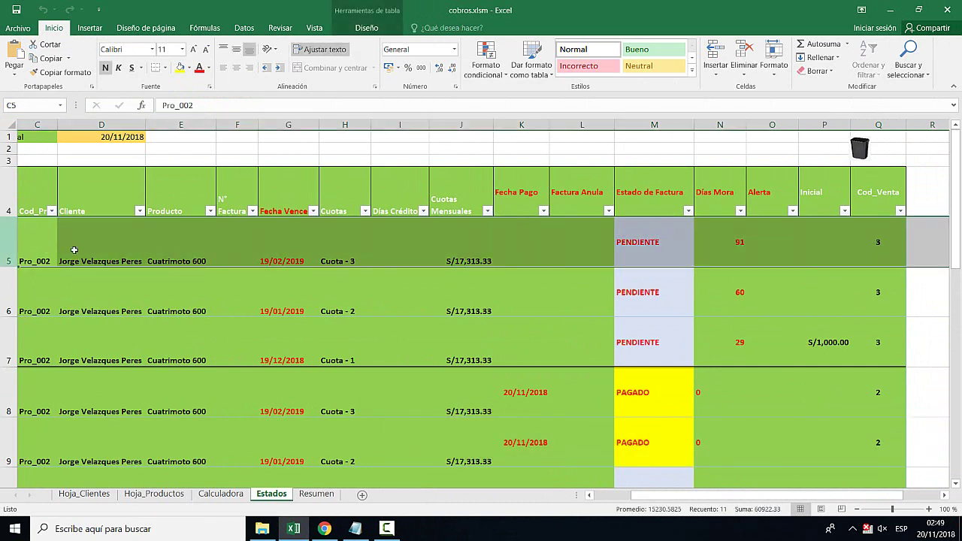
left_click(521, 243)
left_click(811, 243)
left_click(874, 240)
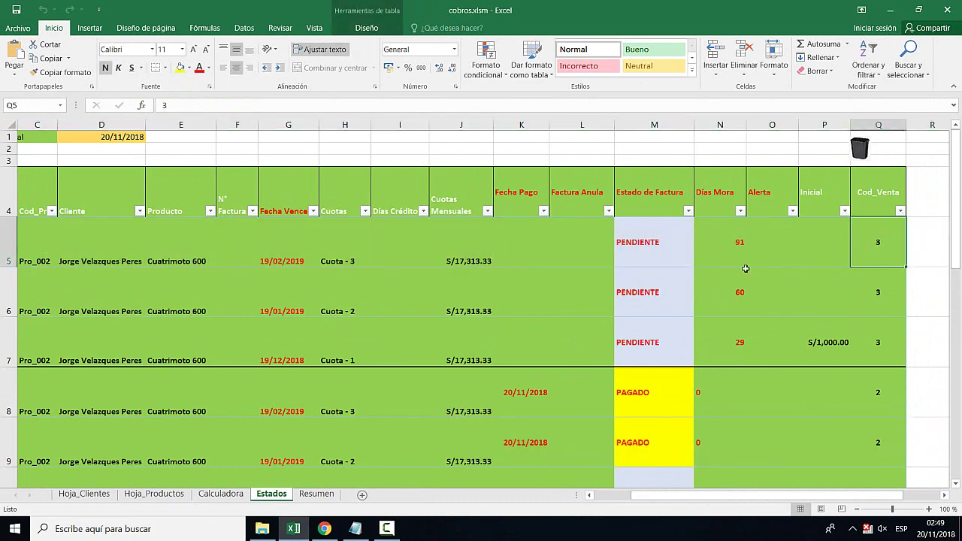
left_click(868, 293)
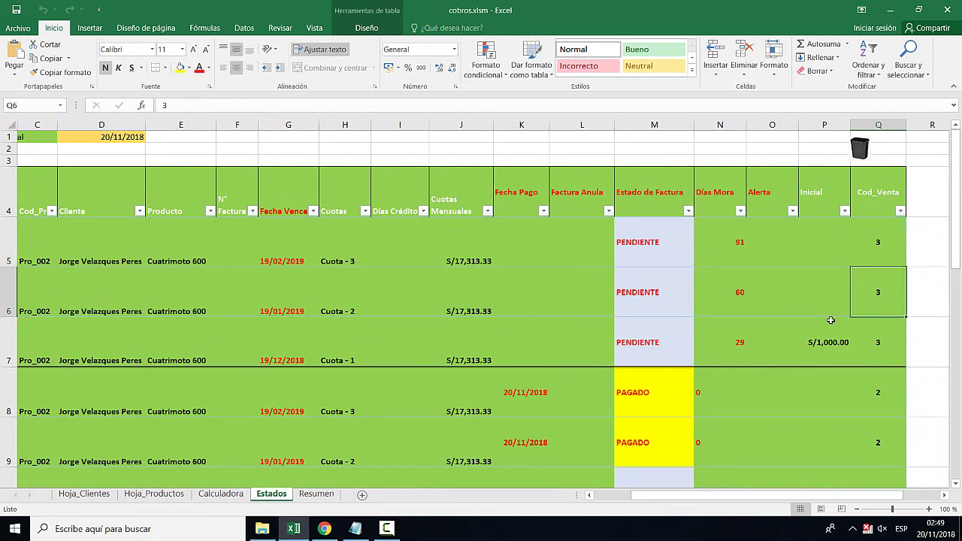
Step: Switch from Resumen back to Estados and select cell I6
left_click(316, 494)
left_click(271, 494)
left_click(405, 314)
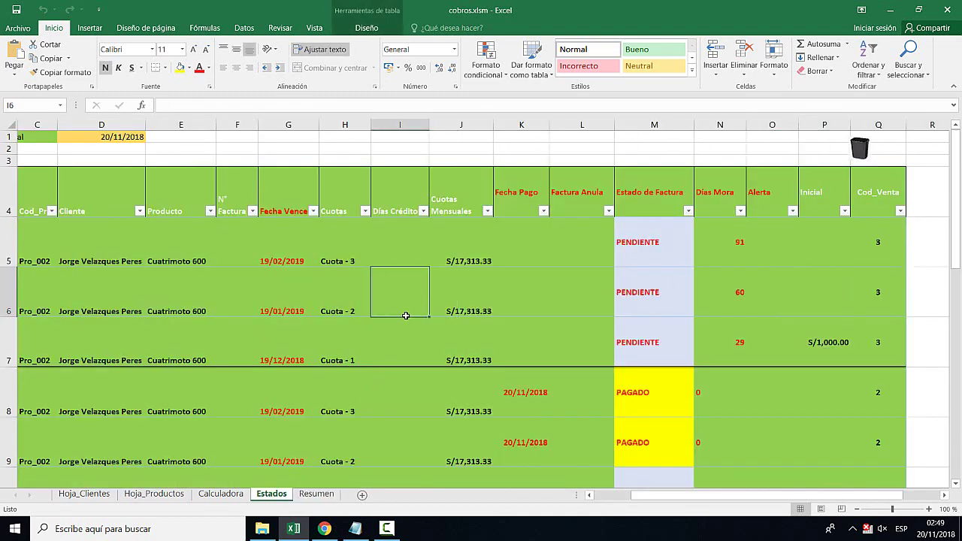
Step: In Módulo5, delete the test MsgBox line and fix the NumeroDatos line's indentation
key("alt+F11")
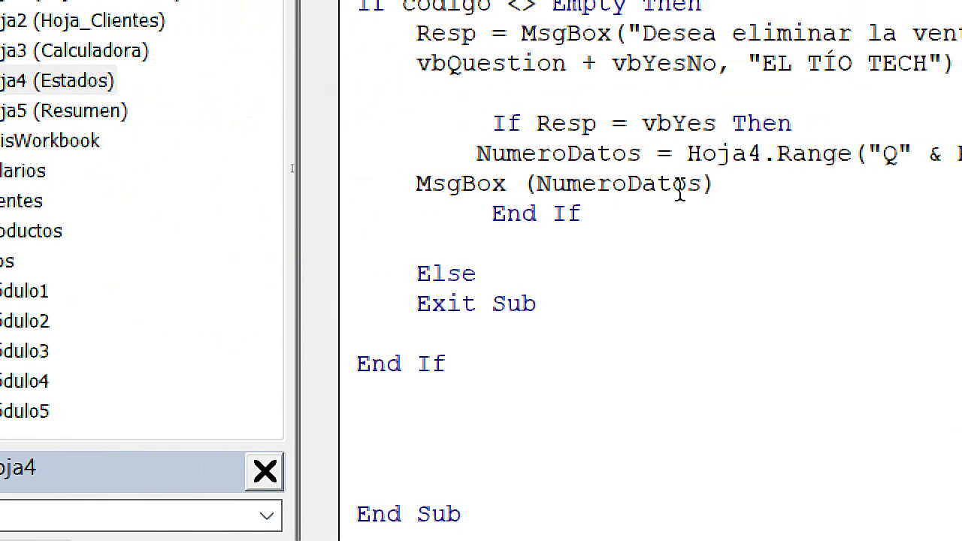
left_click_drag(713, 183, 417, 187)
key("Delete")
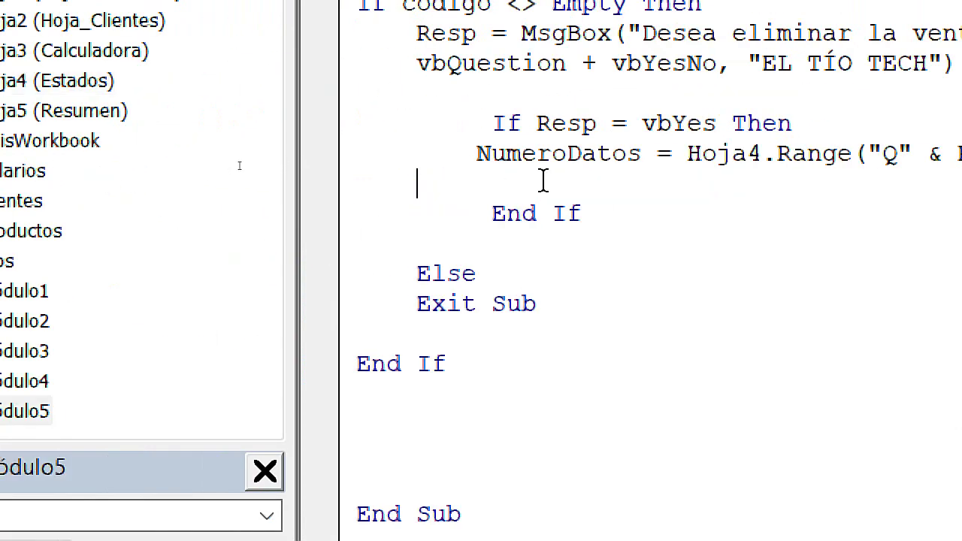
left_click(485, 158)
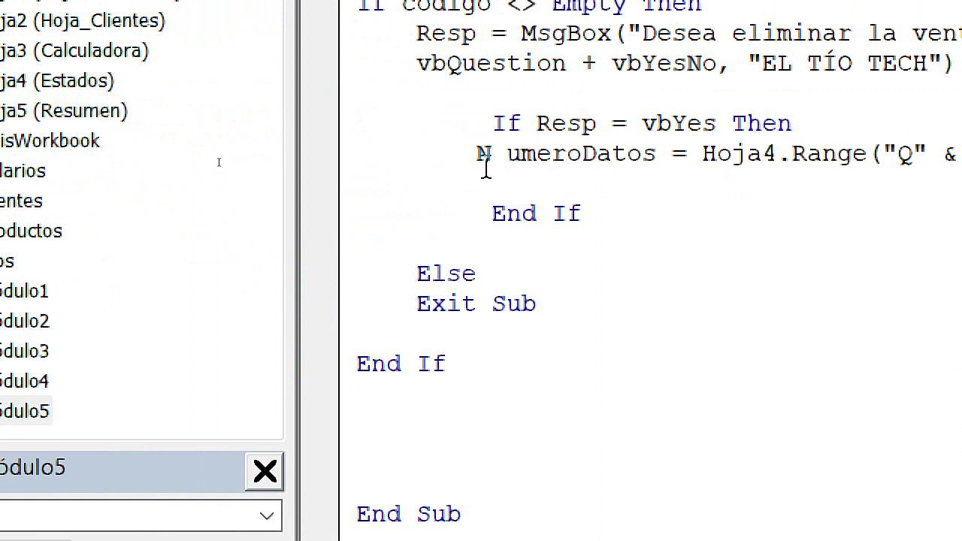
key("BackSpace")
key("Left")
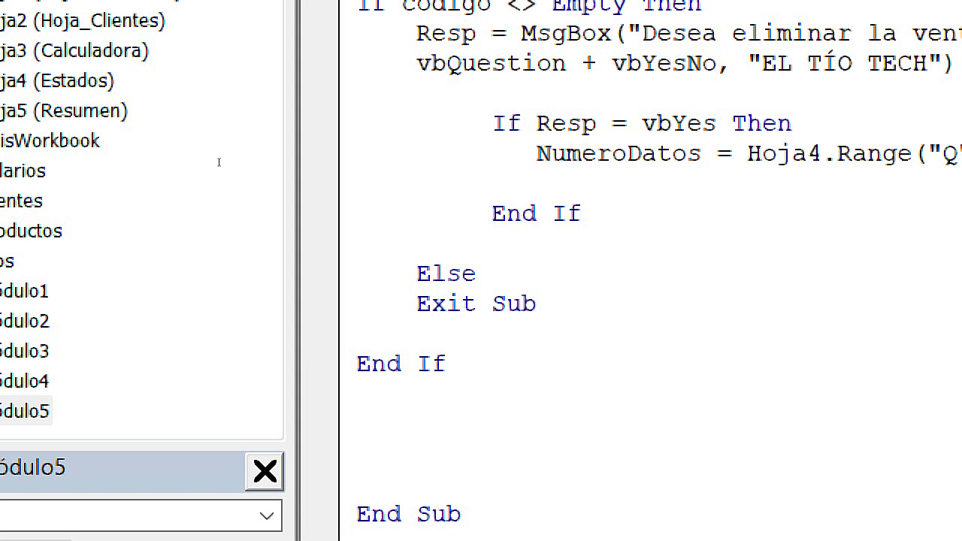
Step: Add blank lines below NumeroDatos and begin the loop with 'for fila = 4 To'
key("Return")
key("Return")
key("Return")
key("Return")
key("Up")
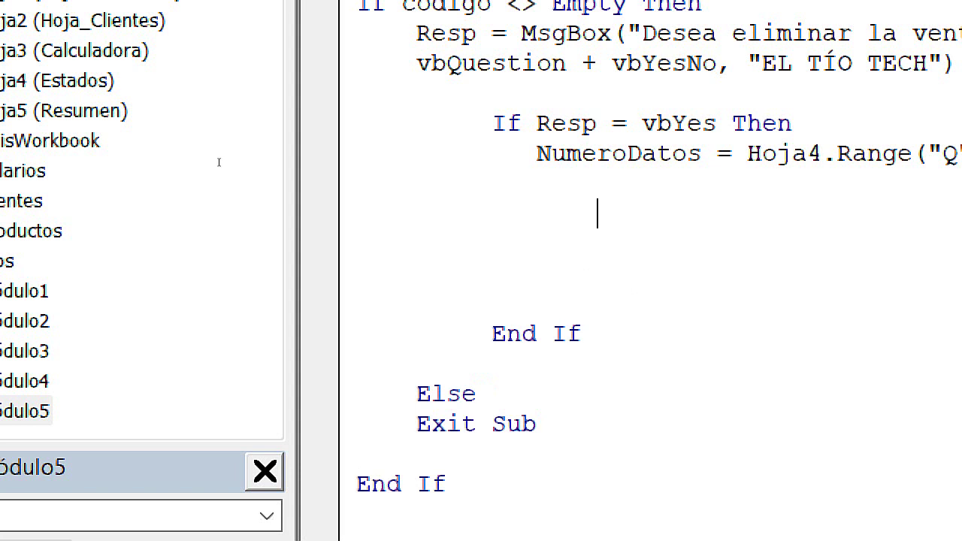
left_click_drag(700, 153, 537, 154)
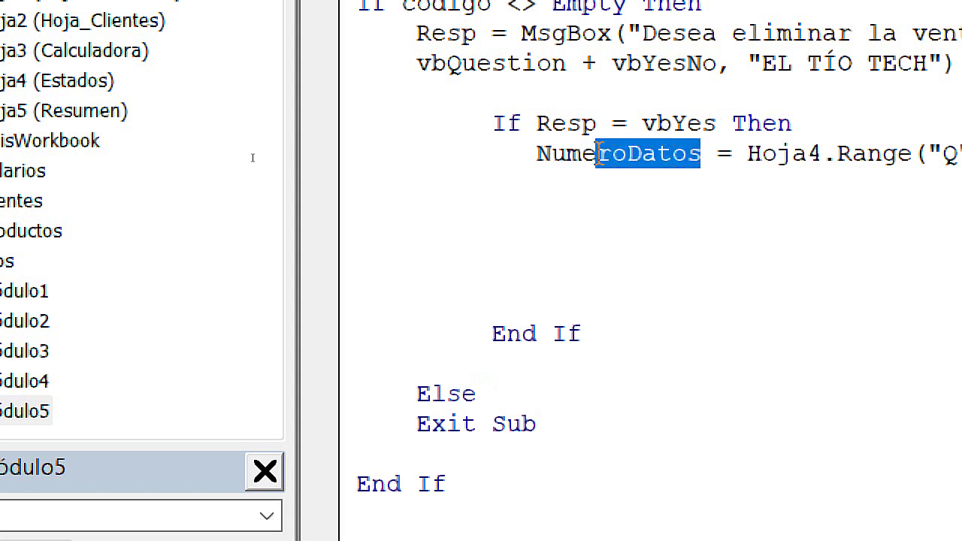
left_click(612, 237)
left_click(625, 205)
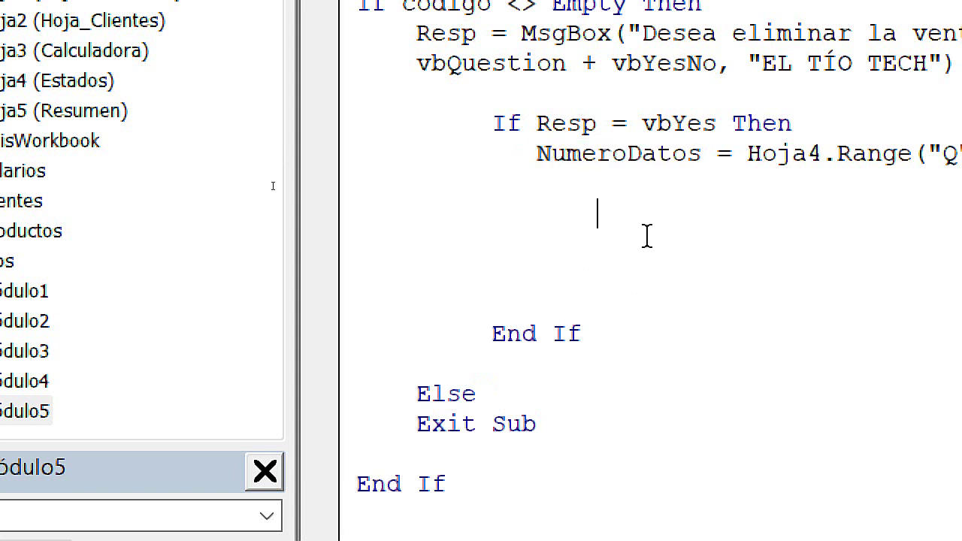
type("f")
type("or ")
type("fila")
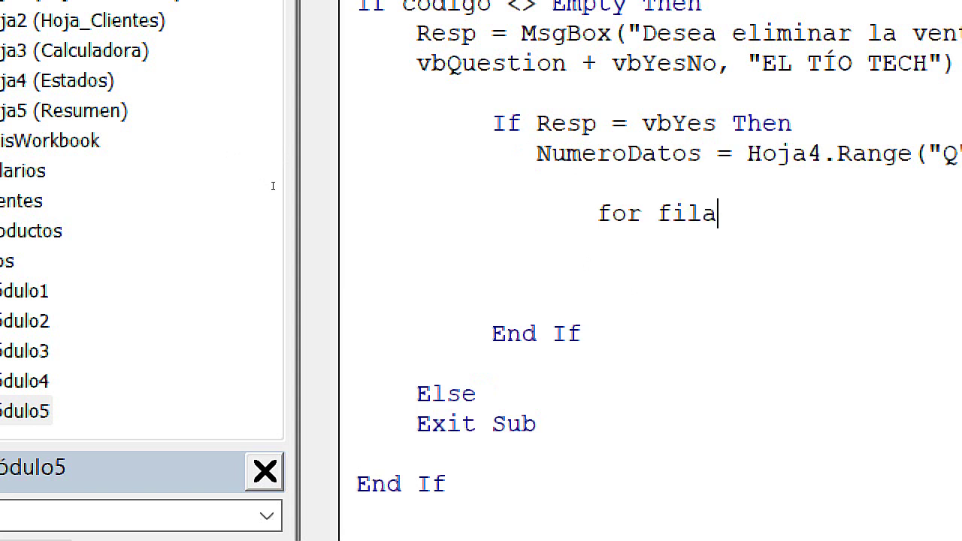
type(" = ")
type("4 ")
type("To")
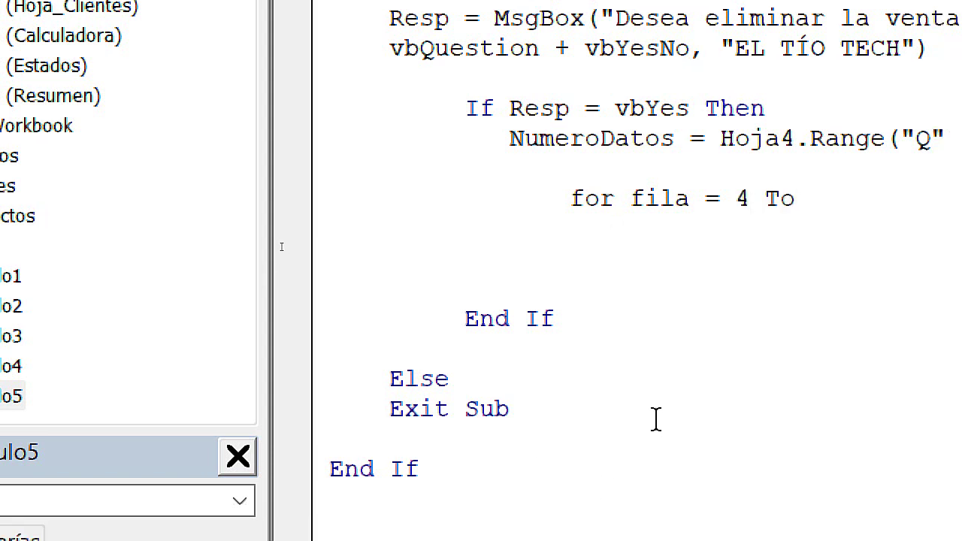
left_click(500, 220)
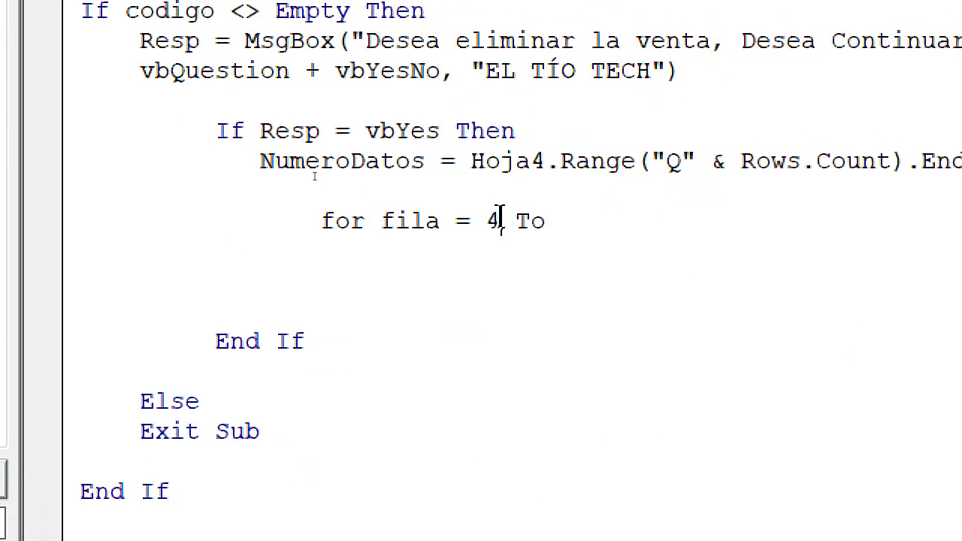
double_click(497, 220)
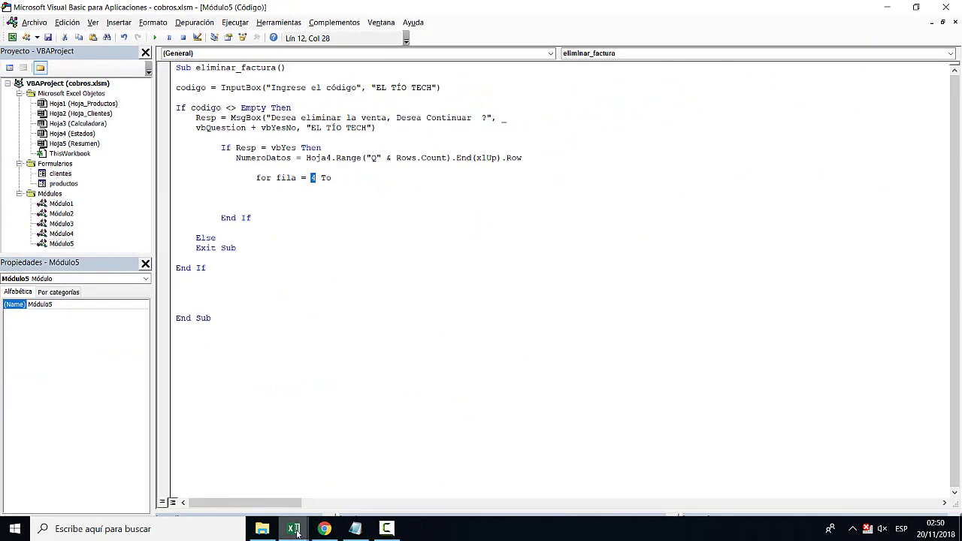
left_click(293, 528)
Step: In cobros.xlsm, check that the Estados table headers sit in row 4
left_click(254, 490)
left_click(42, 224)
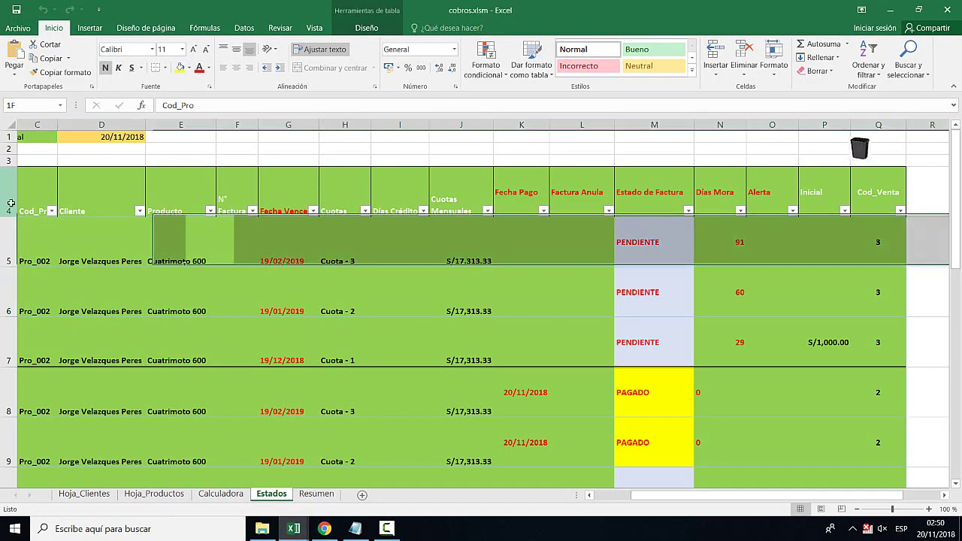
left_click(589, 495)
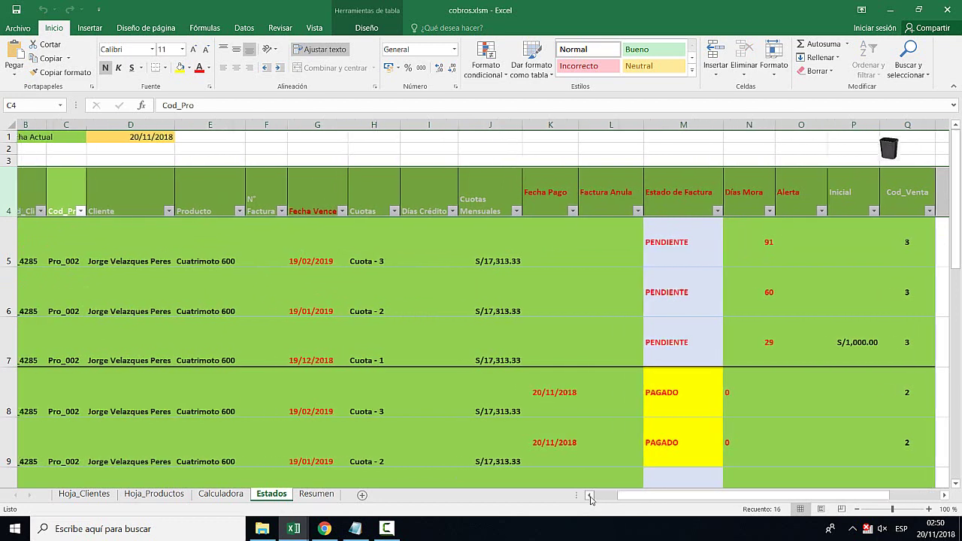
left_click(6, 148)
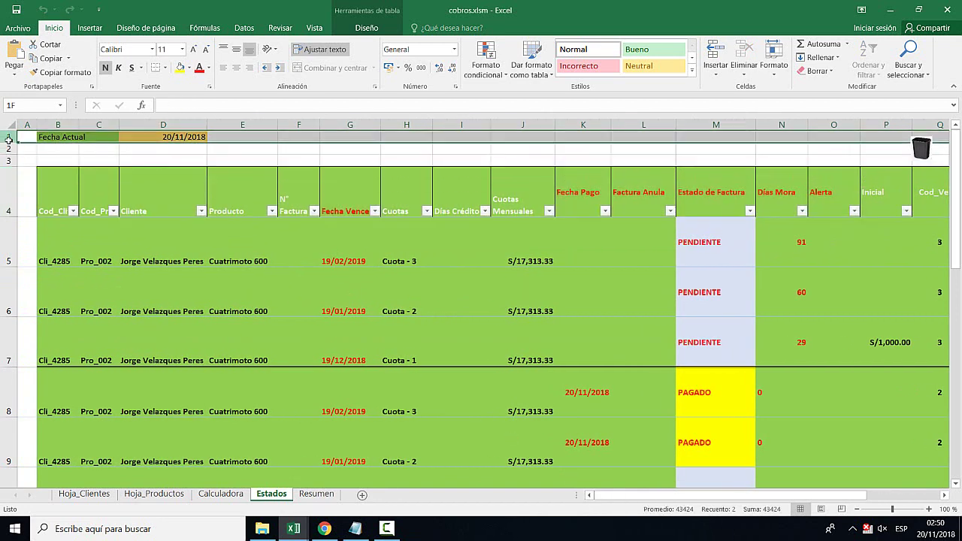
left_click(9, 180)
left_click(6, 253)
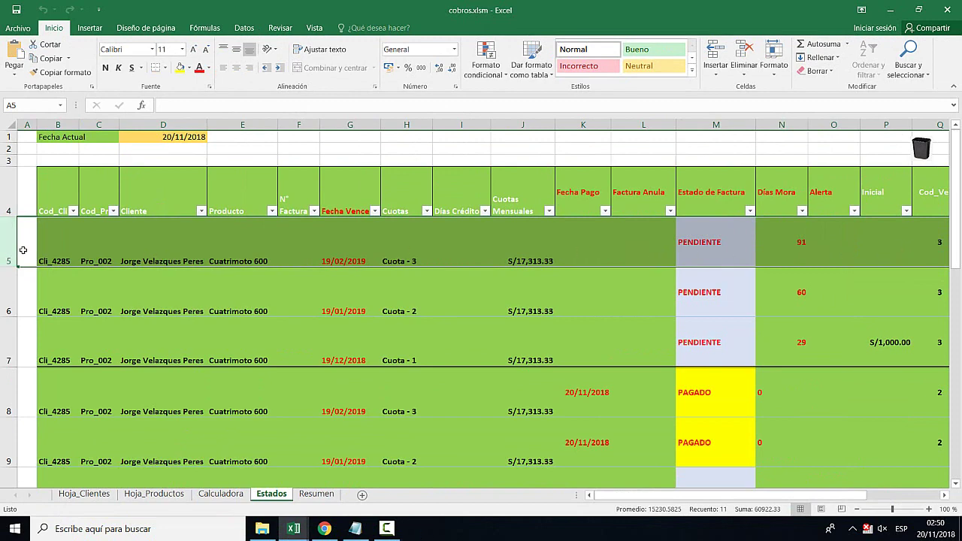
left_click_drag(7, 192, 4, 137)
left_click(38, 204)
Step: Confirm the invoice data starts at row 5, then return to the macro code
left_click(13, 248)
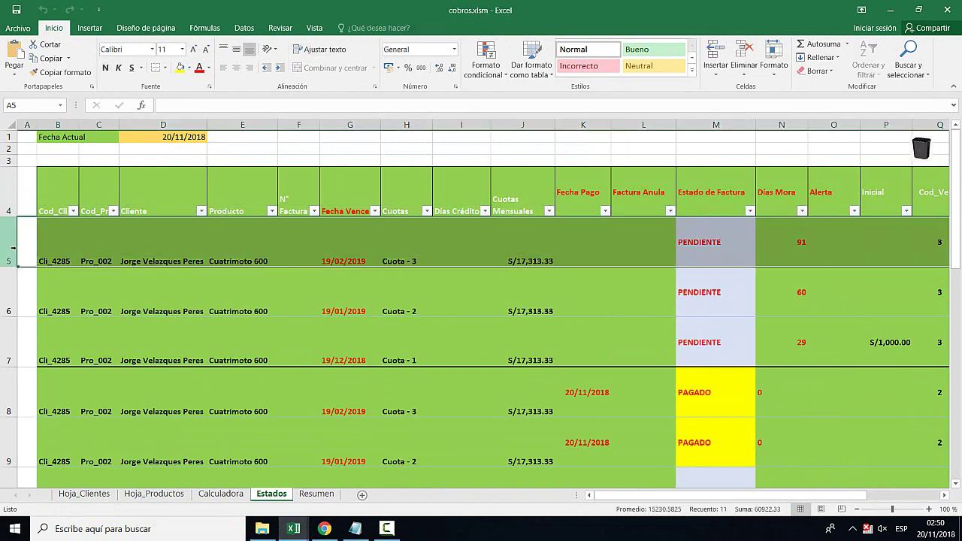
mouse_move(2, 247)
left_mouse_down()
mouse_move(34, 407)
mouse_move(15, 293)
left_mouse_up()
left_click(49, 293)
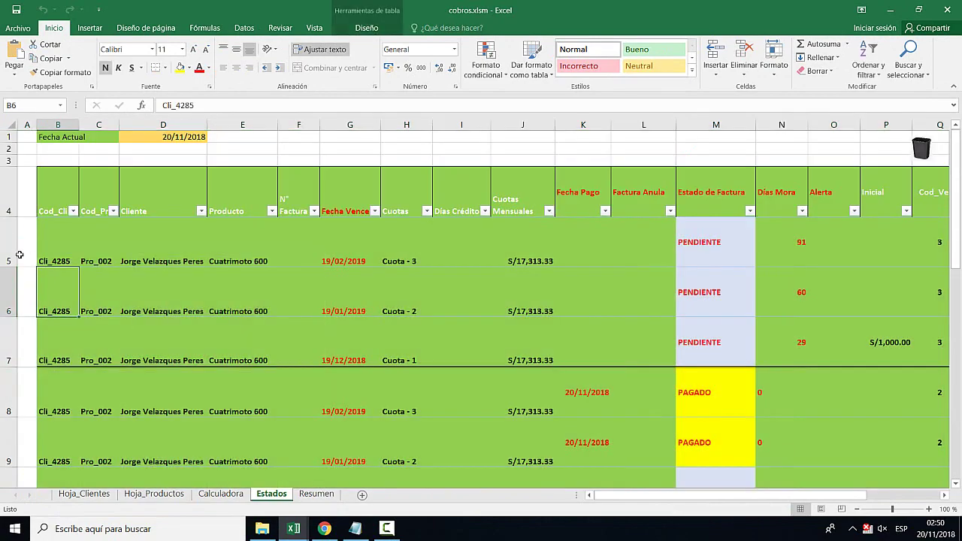
left_click(4, 255)
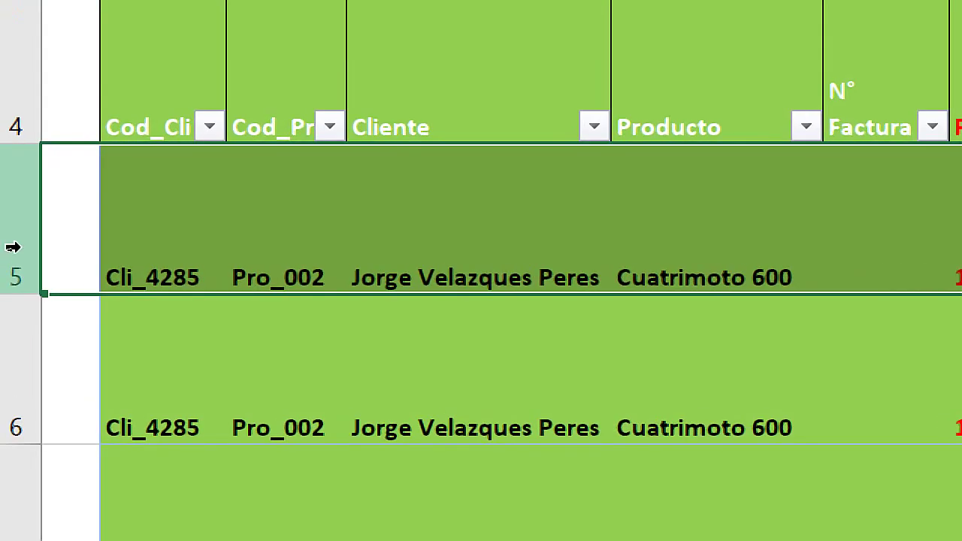
left_click(92, 97)
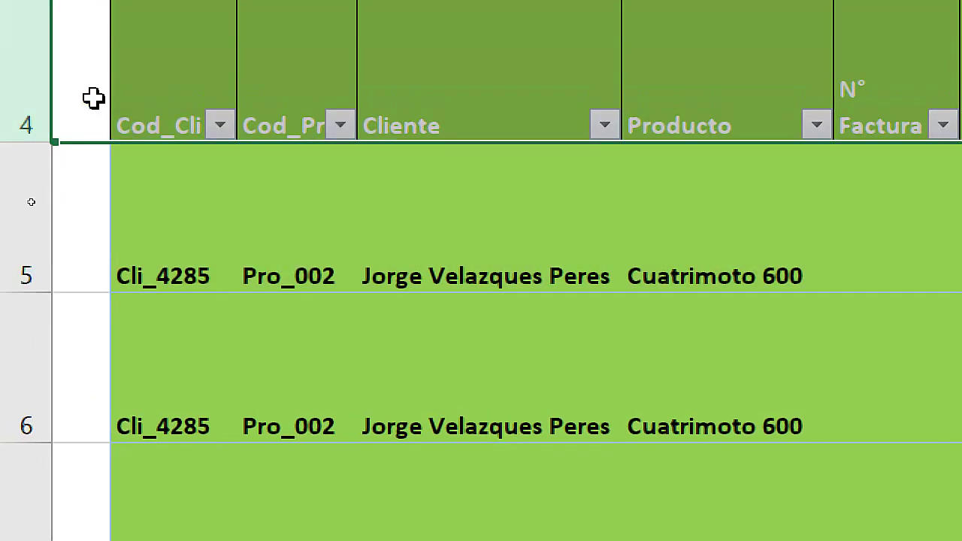
left_click(87, 255)
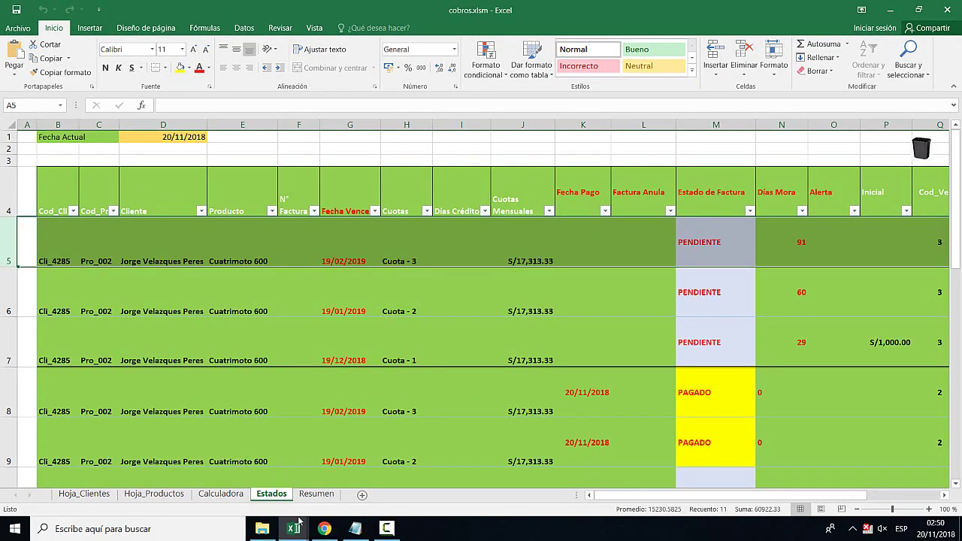
mouse_move(297, 526)
left_click(360, 405)
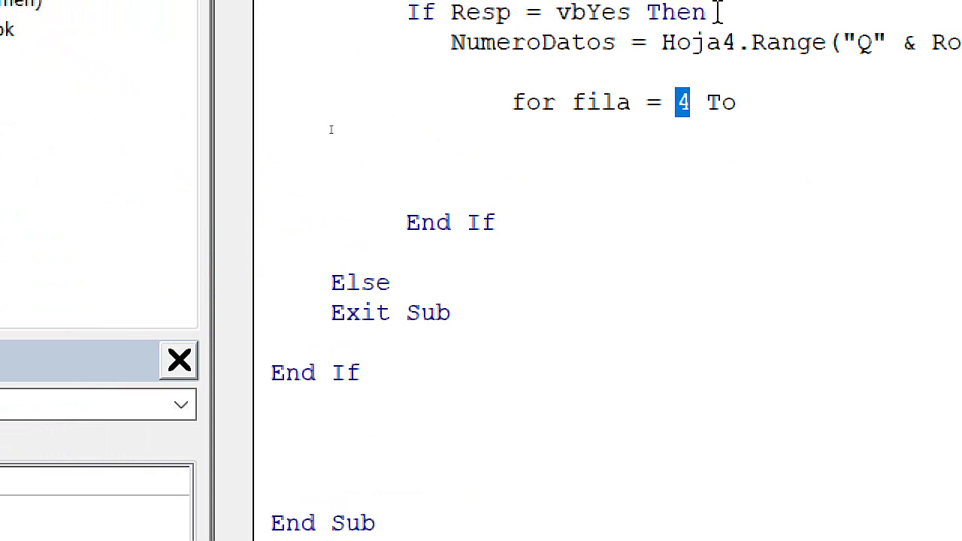
Step: Make the loop line read For fila = 5 To NumeroDatos
type("5")
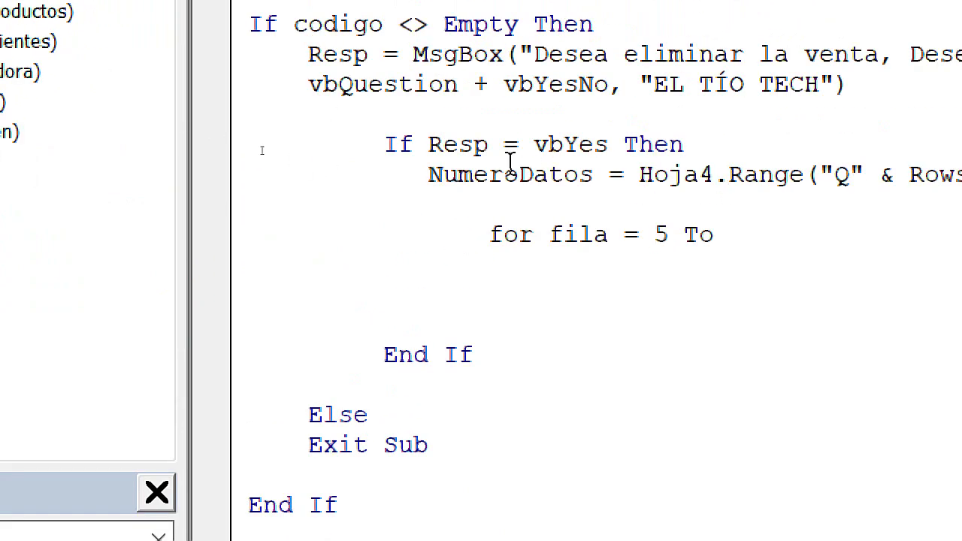
left_click(601, 173)
key("Return")
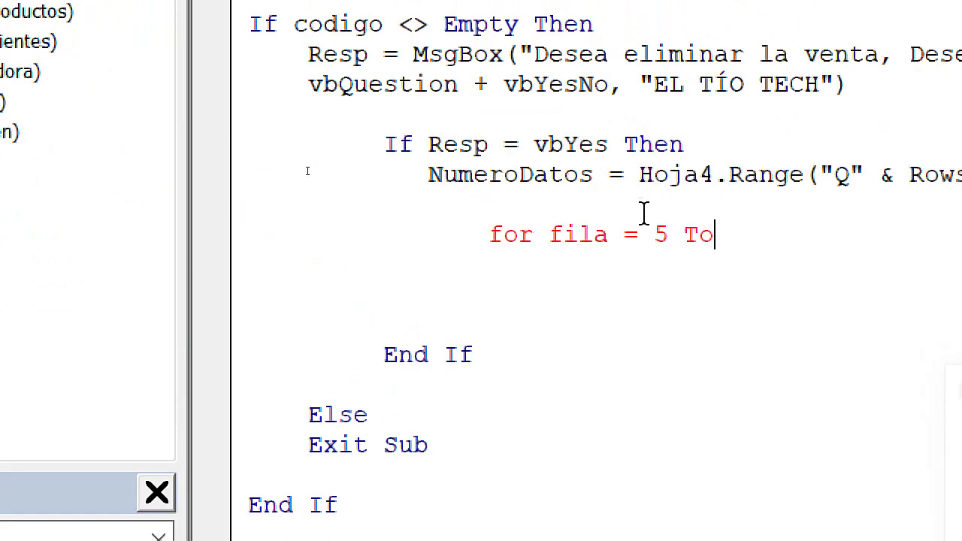
left_click_drag(448, 254, 267, 253)
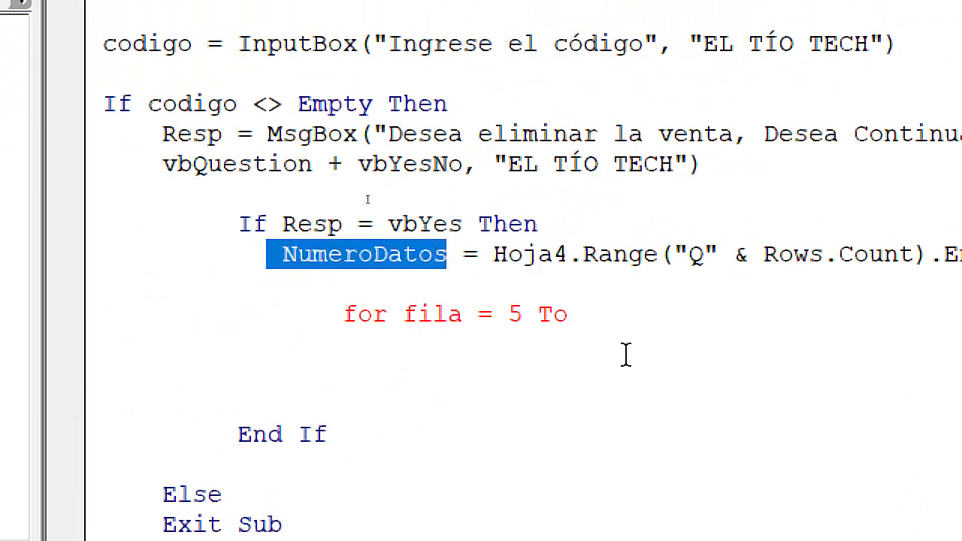
key("ctrl+c")
left_click(594, 316)
key("ctrl+v")
left_click(601, 377)
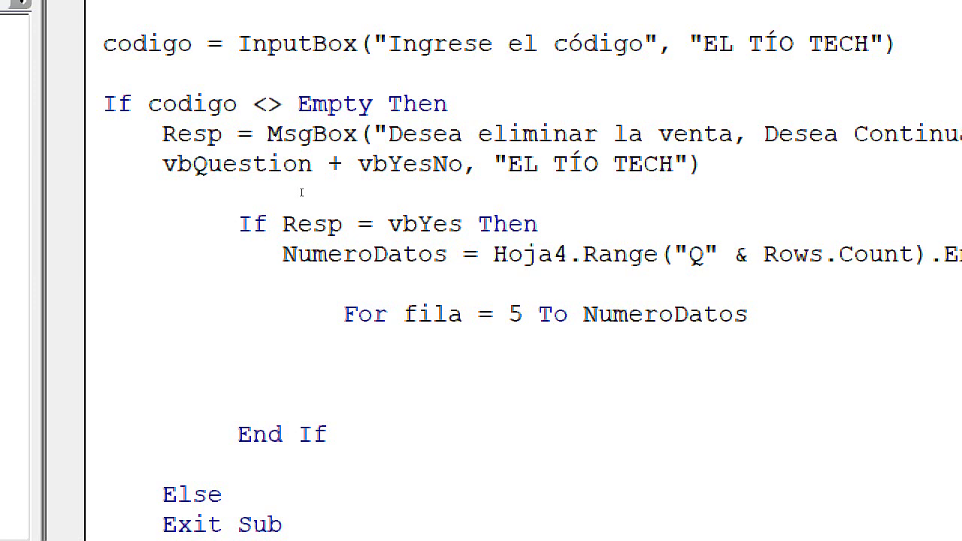
Step: Close the loop with Next and open blank lines inside it
type("next")
key("Up")
key("Return")
key("Return")
key("Up")
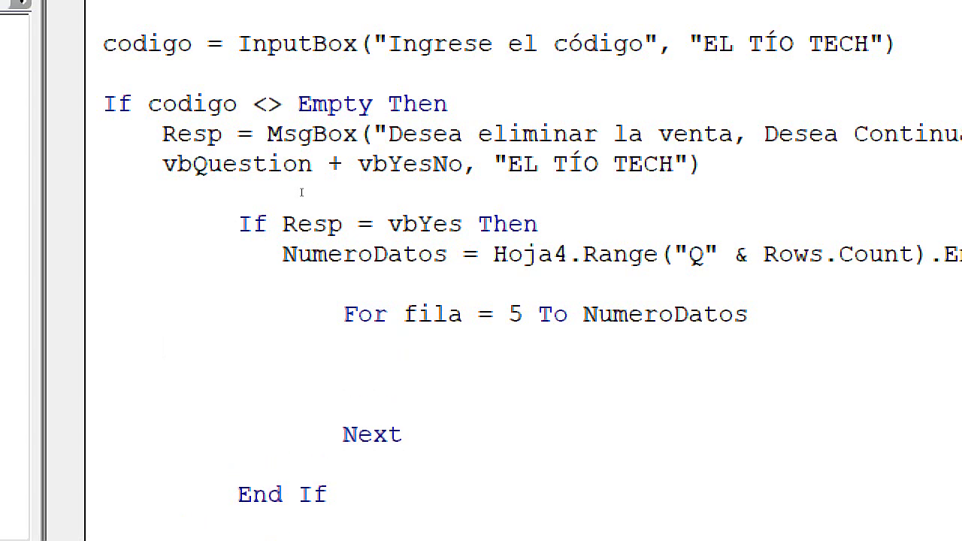
Step: Start the condition line If Cells(fila, inside the loop
type("f ")
type("C")
type("ells")
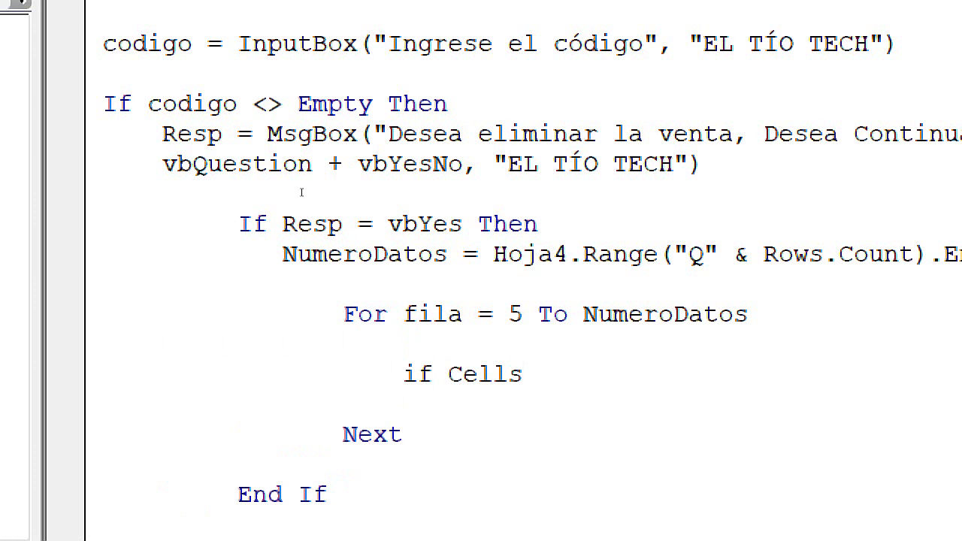
type("()")
left_click(467, 315)
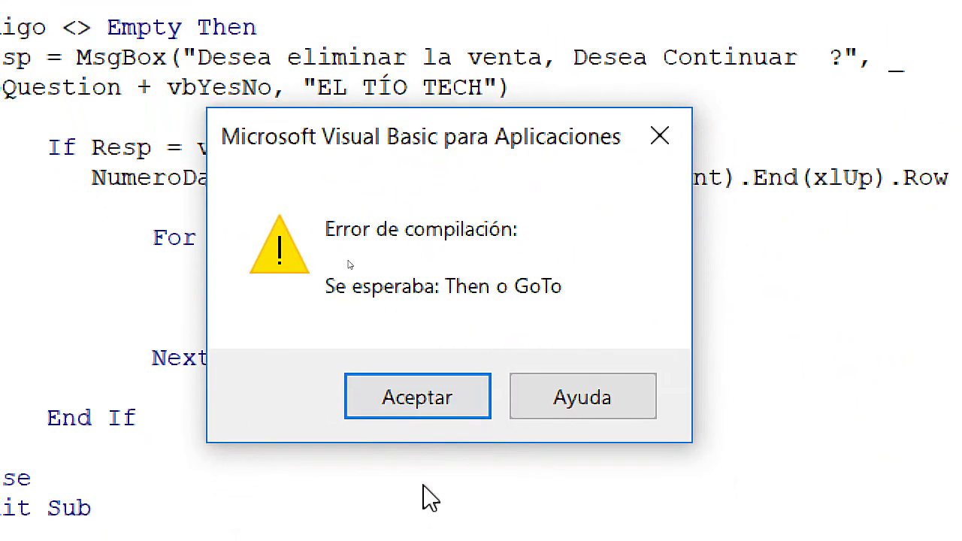
left_click(432, 405)
left_click_drag(280, 237, 213, 241)
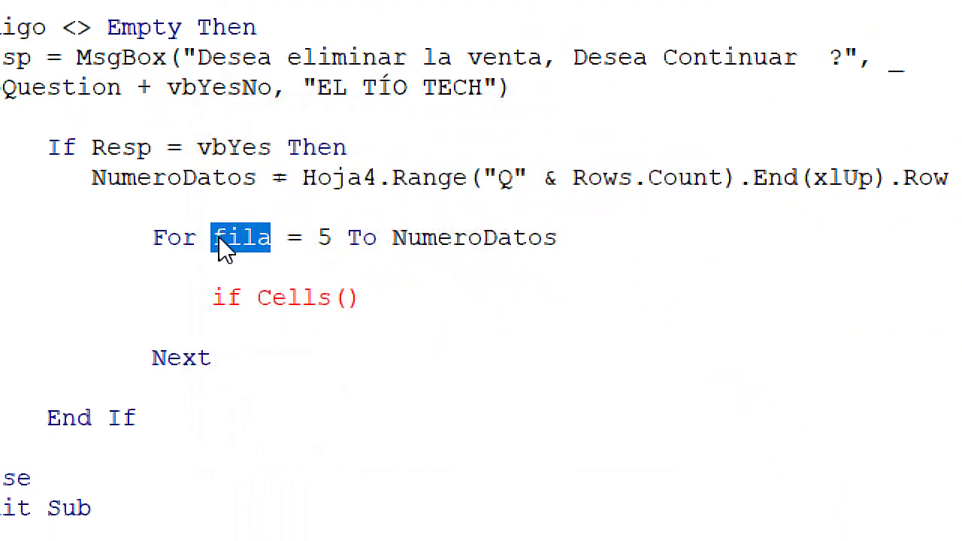
left_click(346, 297)
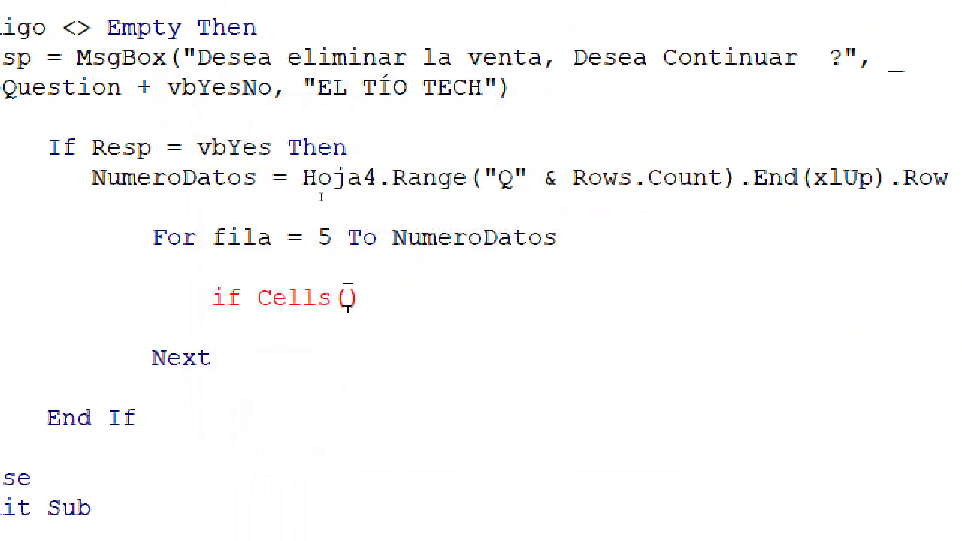
type("fila")
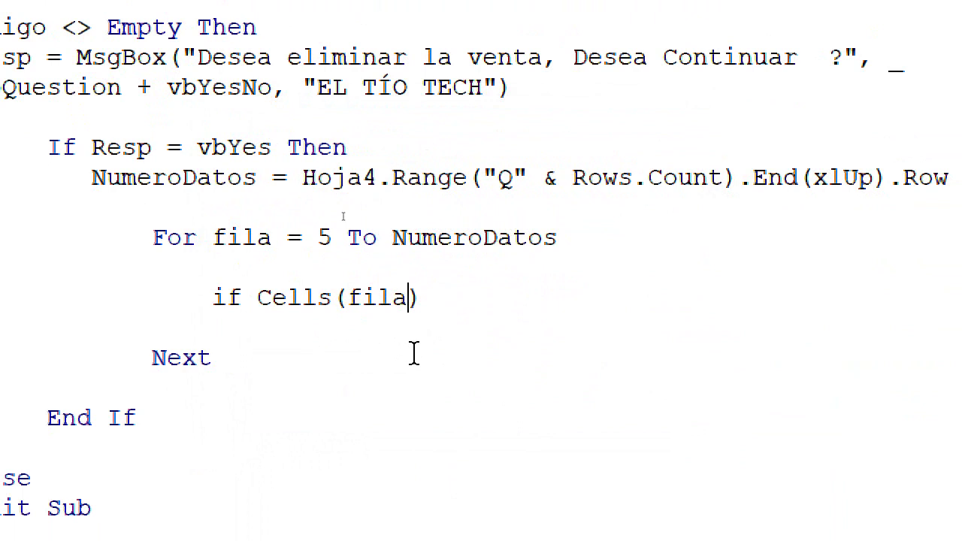
type(",")
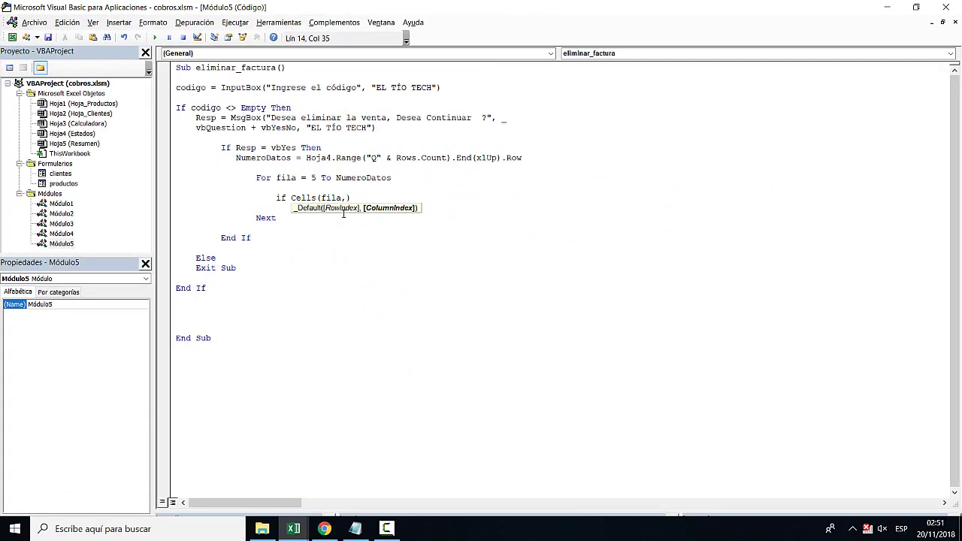
key("Escape")
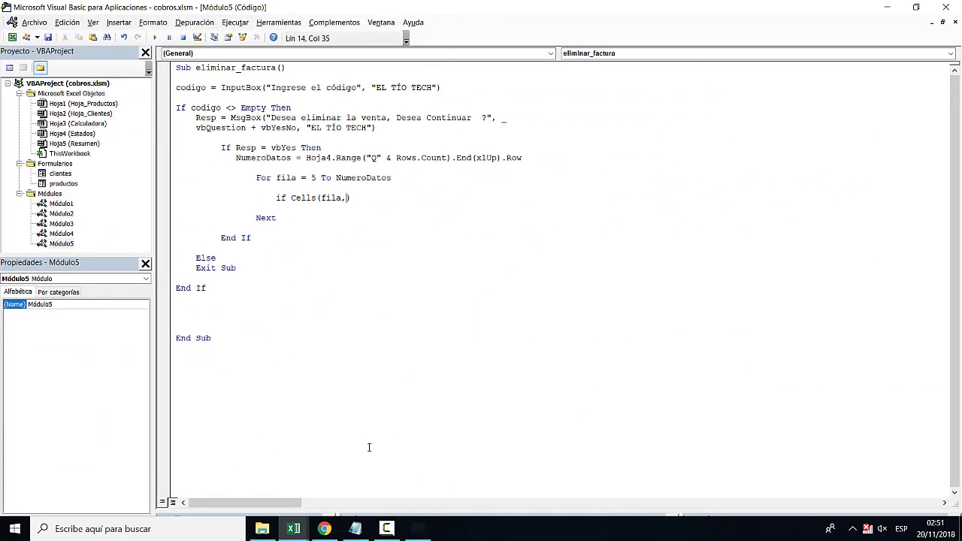
mouse_move(293, 528)
left_click(273, 467)
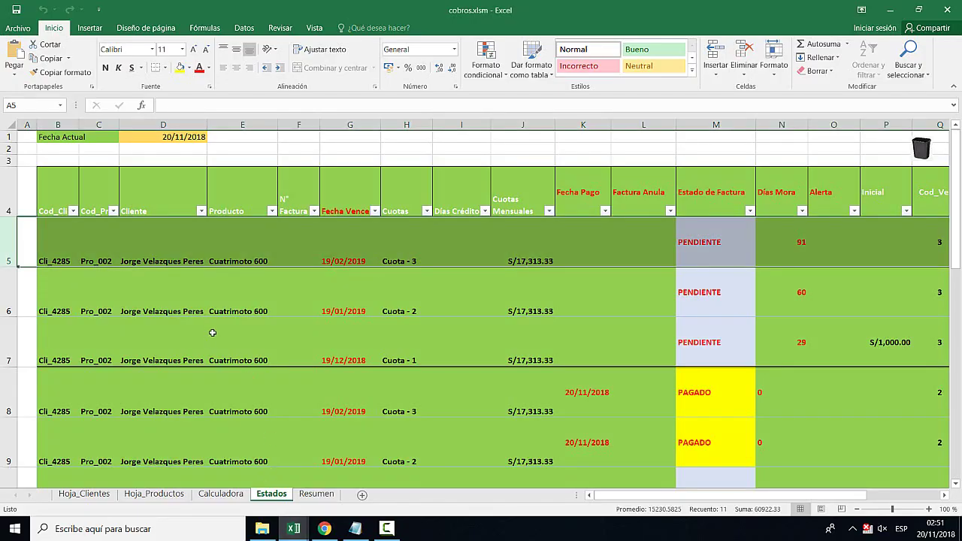
left_click_drag(721, 494, 758, 495)
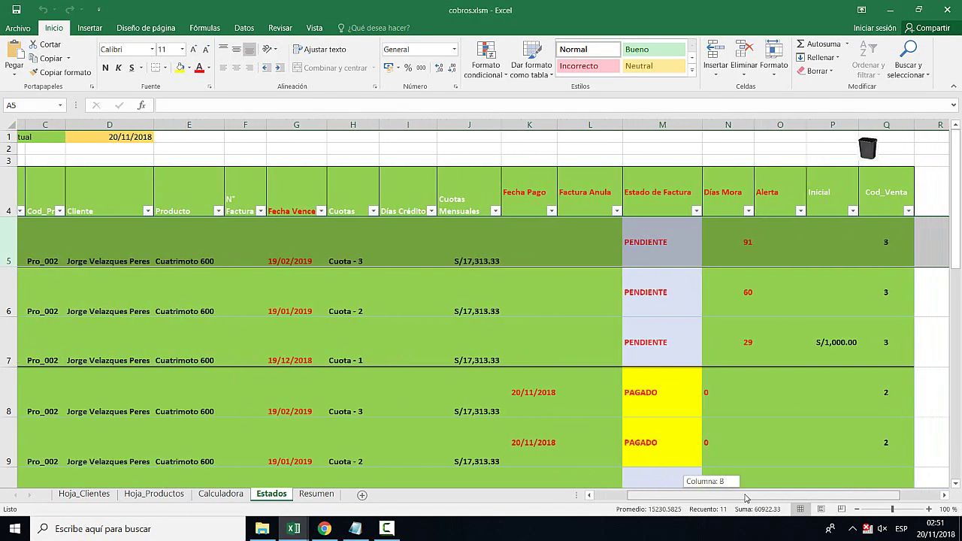
left_click(881, 124)
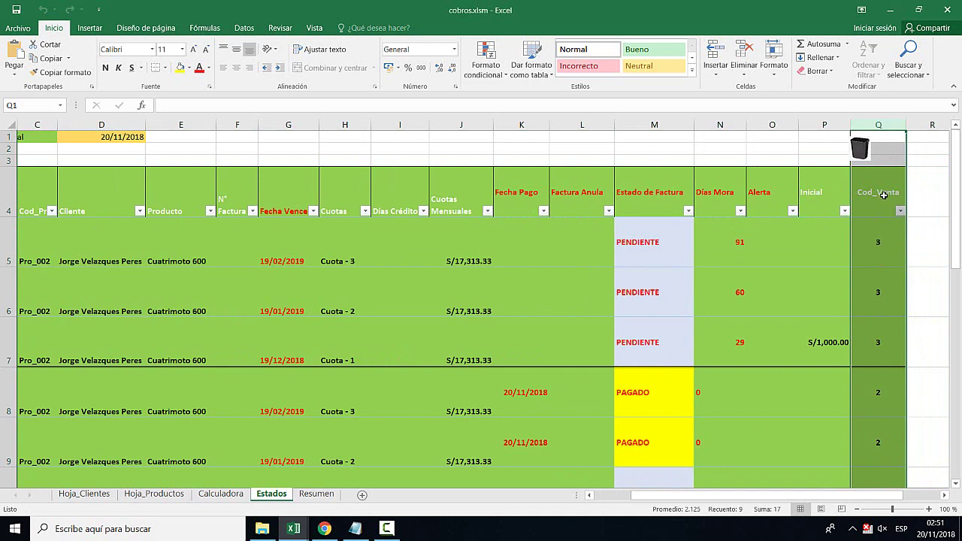
left_click(878, 245)
key("Down")
key("Down")
key("Up")
key("Up")
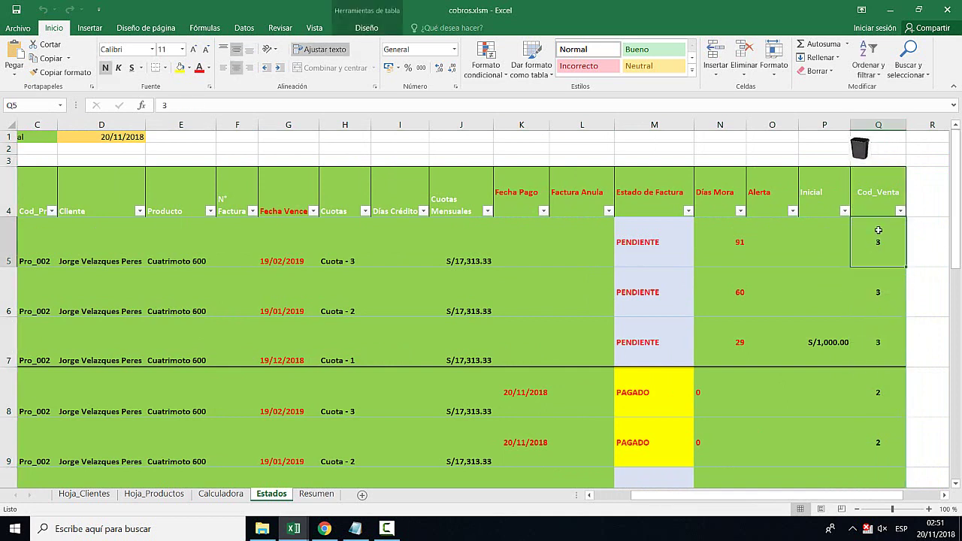
left_click_drag(816, 495, 779, 495)
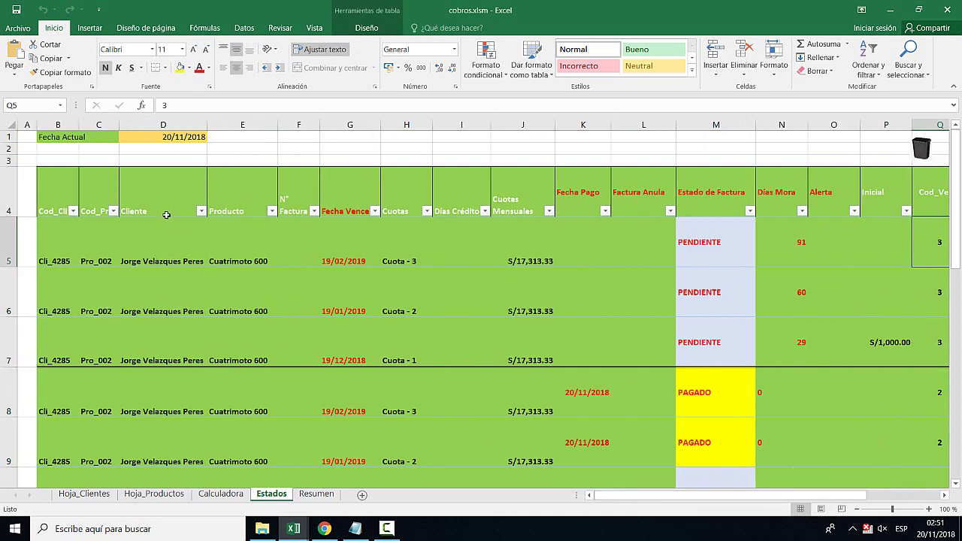
left_click(58, 124)
left_click(98, 124)
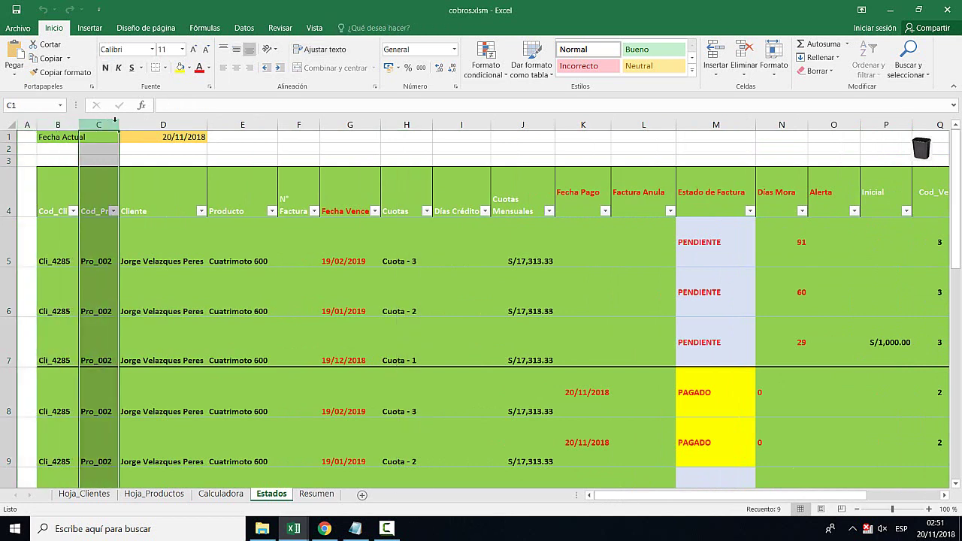
left_click(232, 125)
left_click(58, 124)
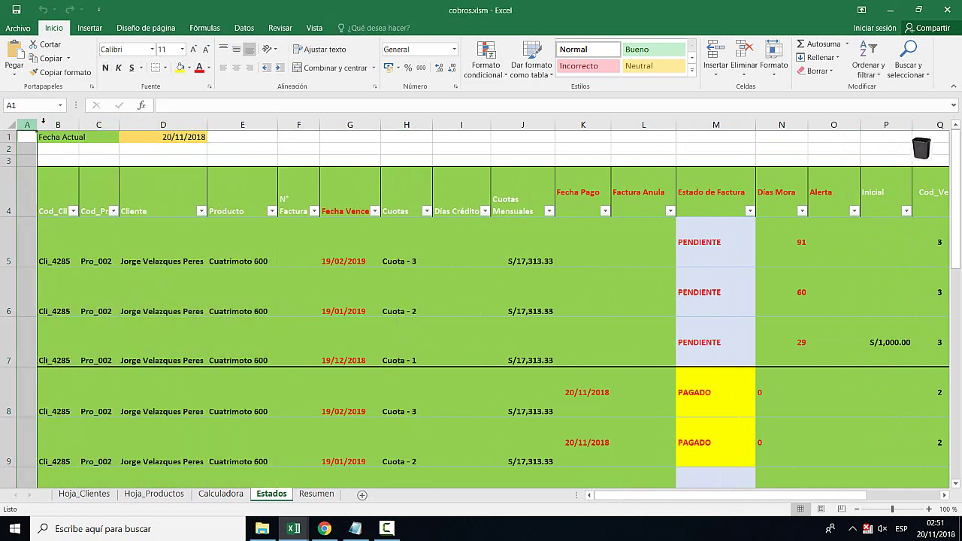
left_click(98, 124)
left_click(177, 124)
left_click(240, 123)
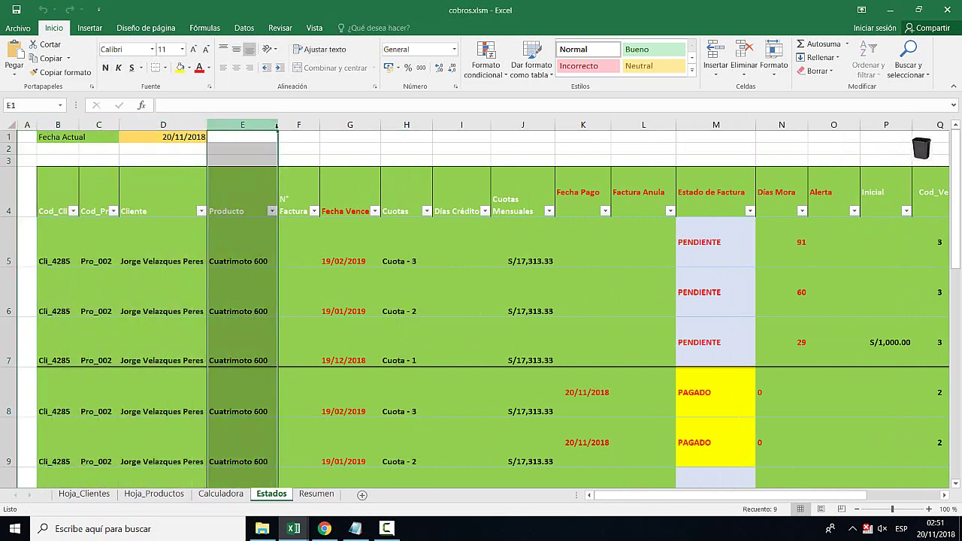
left_click(332, 124)
left_click(405, 124)
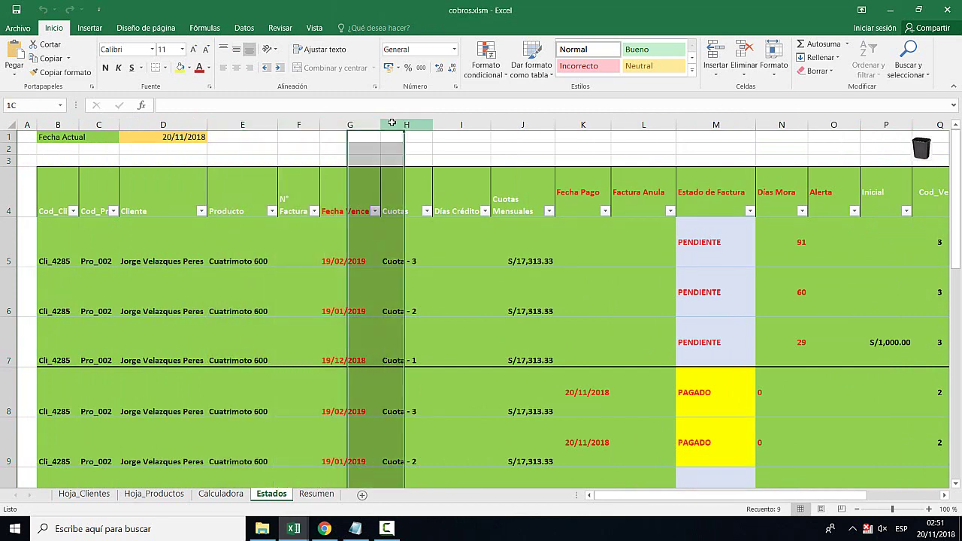
left_click(454, 120)
left_click(522, 122)
left_click(582, 122)
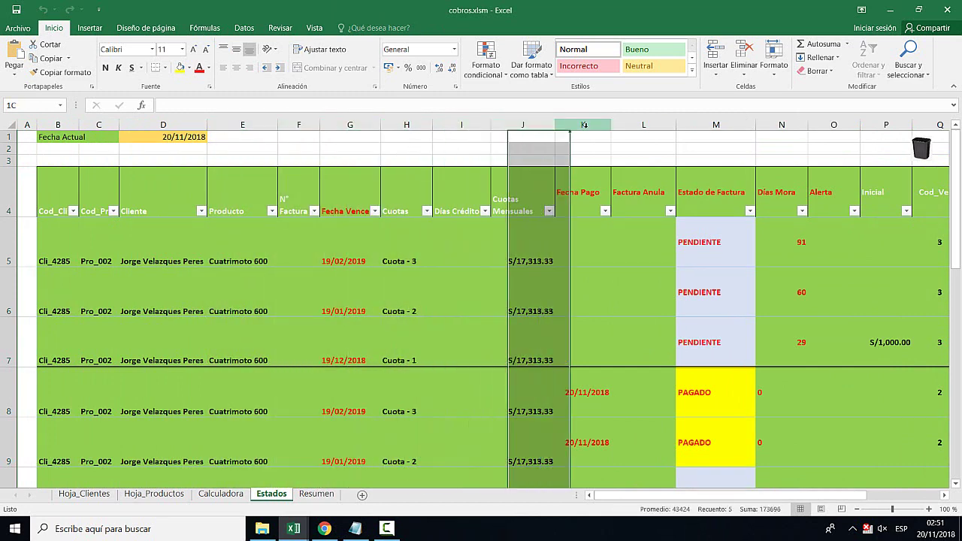
left_click(652, 121)
left_click(715, 124)
left_click(781, 124)
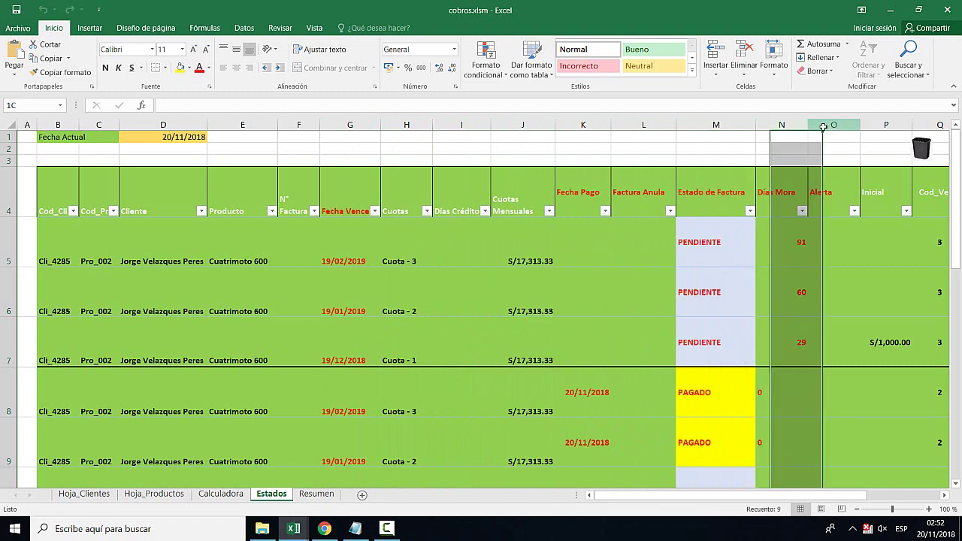
left_click(833, 124)
scroll(819, 458, "right", 2)
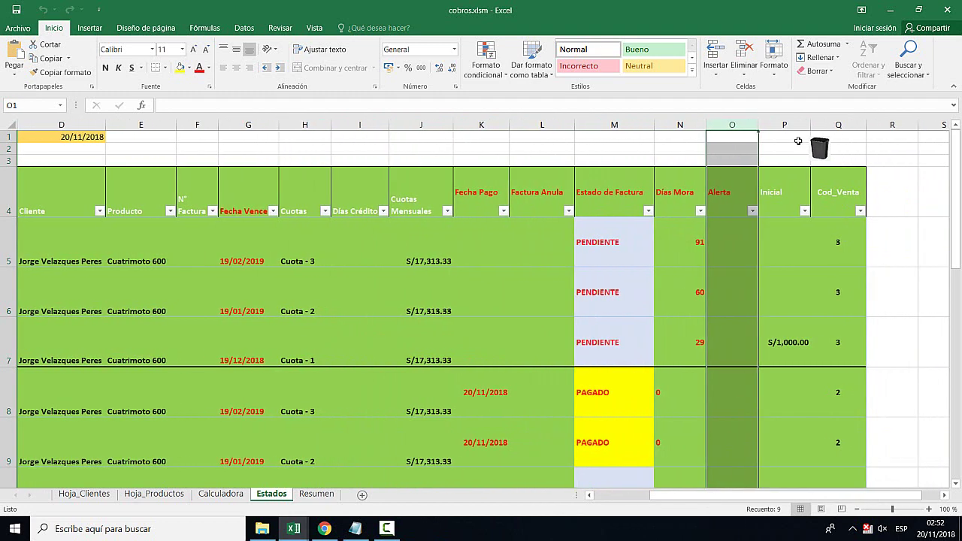
left_click(791, 123)
left_click(837, 124)
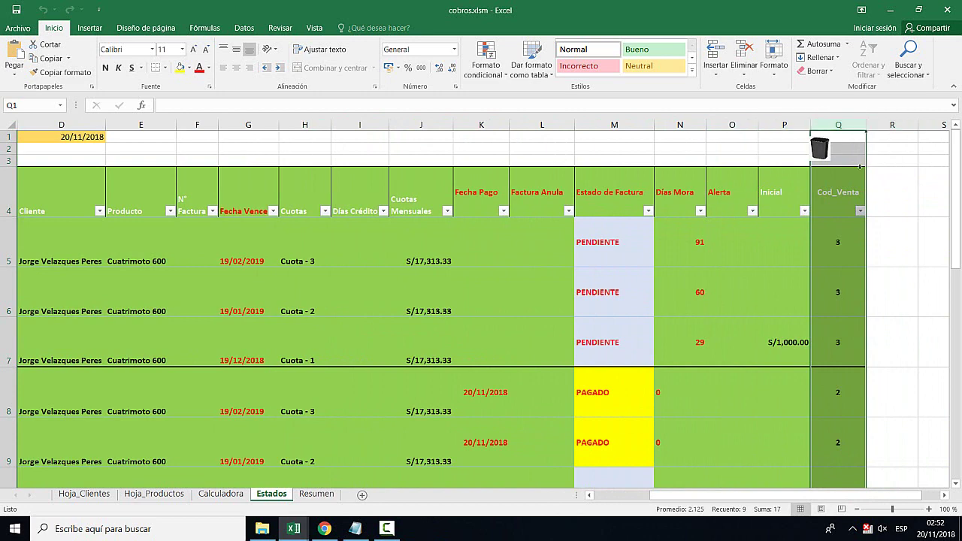
mouse_move(703, 496)
left_mouse_down()
mouse_move(627, 497)
mouse_move(745, 498)
left_mouse_up()
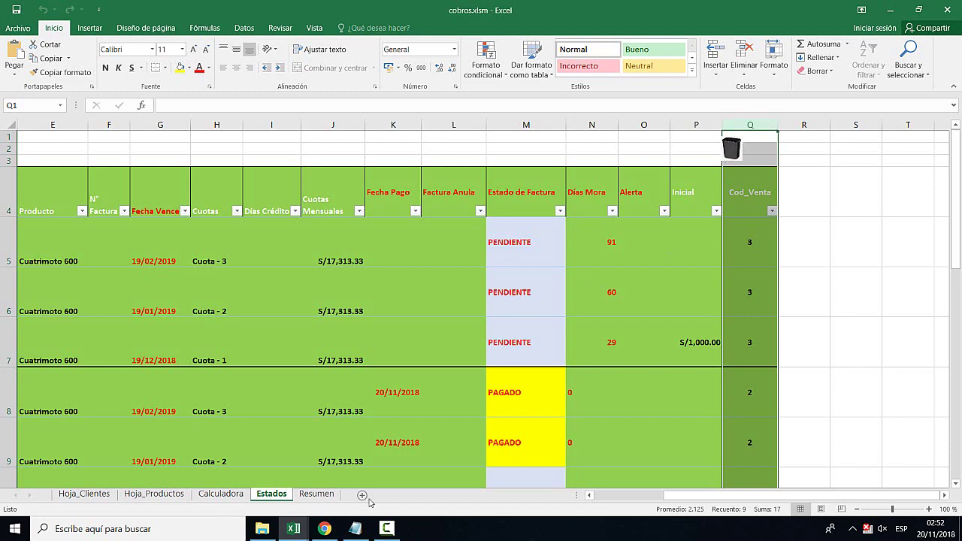
mouse_move(294, 528)
left_click(360, 470)
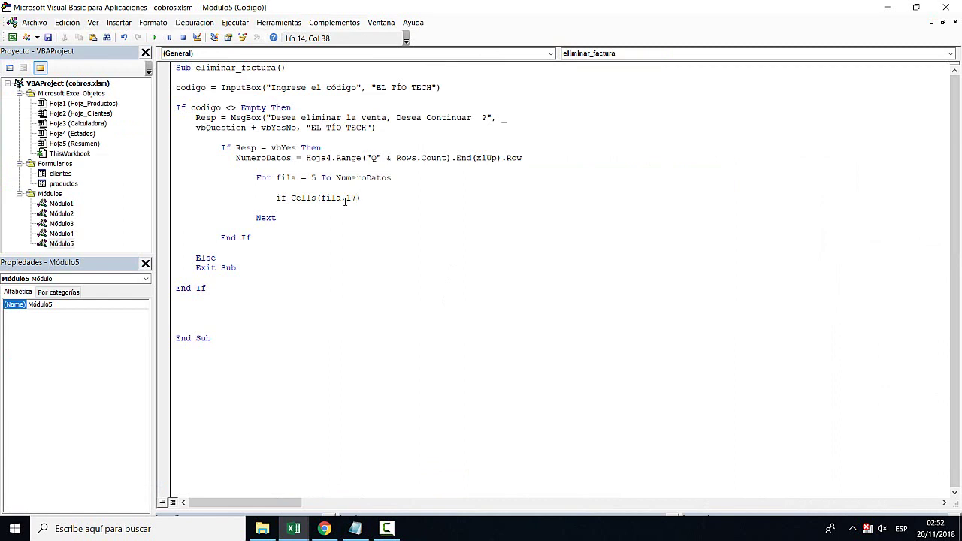
Step: Finish typing .Value = in the condition and set a breakpoint on the InputBox line
type("alue =")
left_click(338, 160)
key("Return")
left_click(211, 98)
key("F9")
left_click(338, 144)
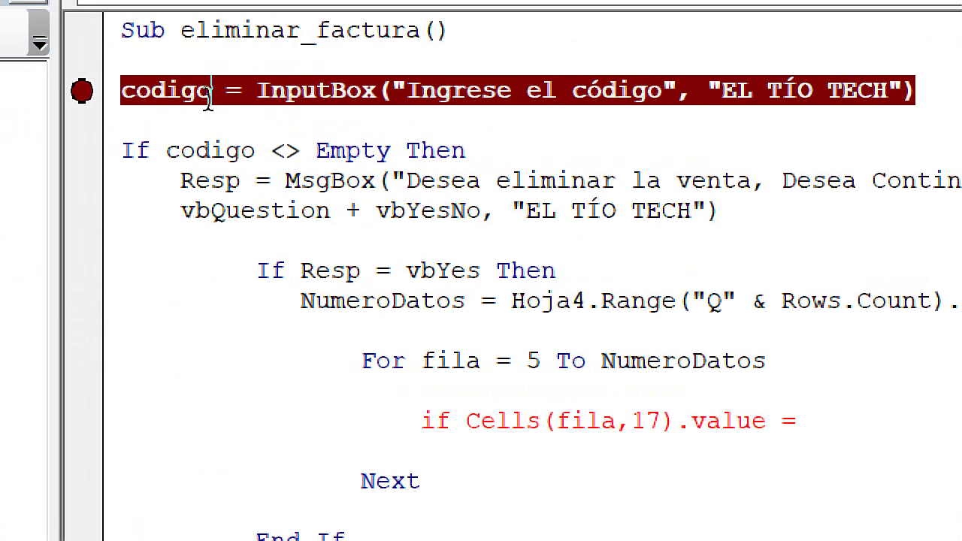
Step: Copy codigo into the condition so it compares Cells(fila, 17).Value to codigo
left_click_drag(210, 91, 121, 92)
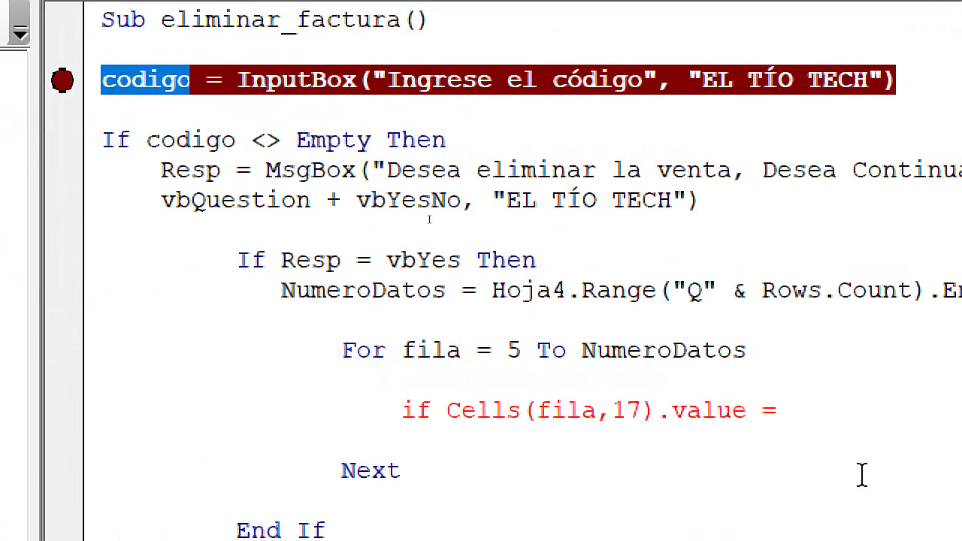
key("ctrl+c")
left_click(813, 412)
key("ctrl+v")
left_click(837, 464)
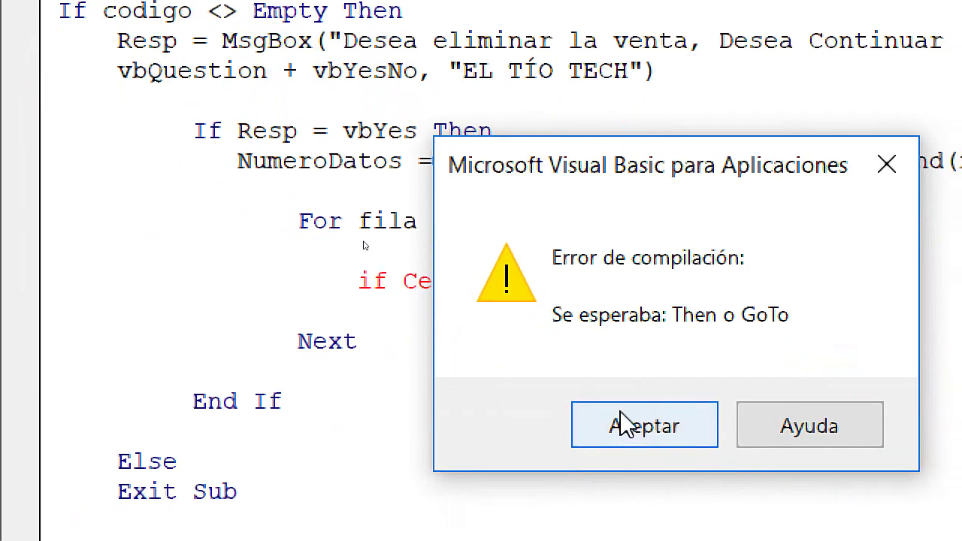
left_click(646, 529)
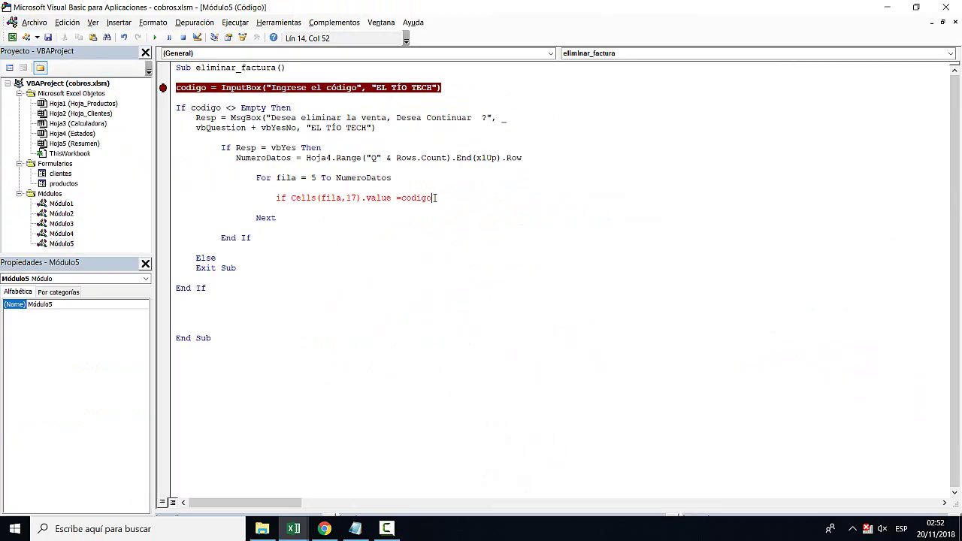
Step: Add End If below the condition and append Then to the If line
key("Return")
type("ells(")
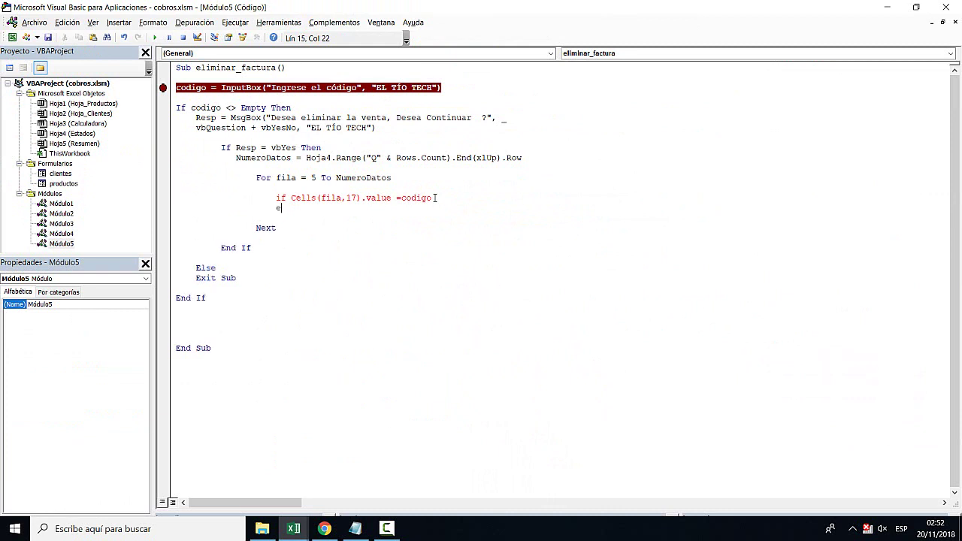
type("f")
key("Return")
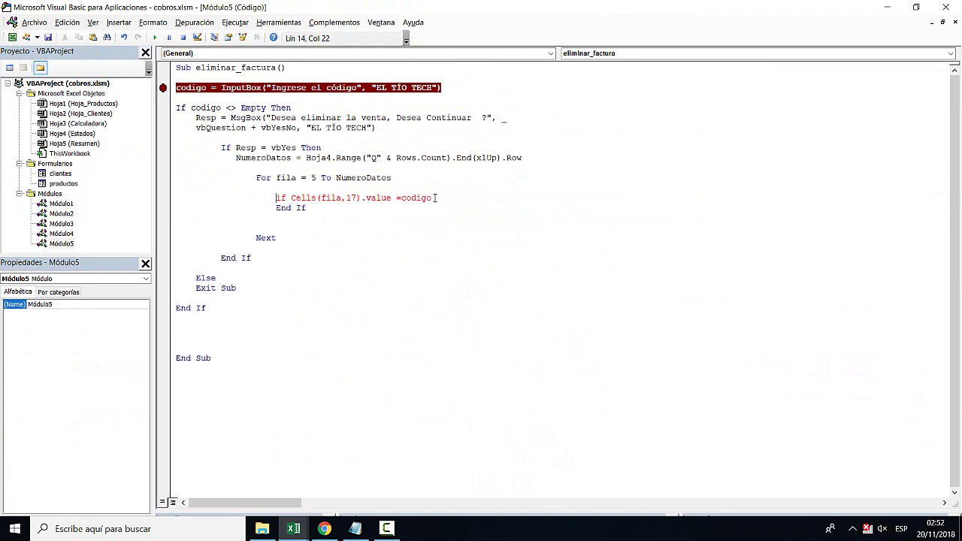
left_click(435, 198)
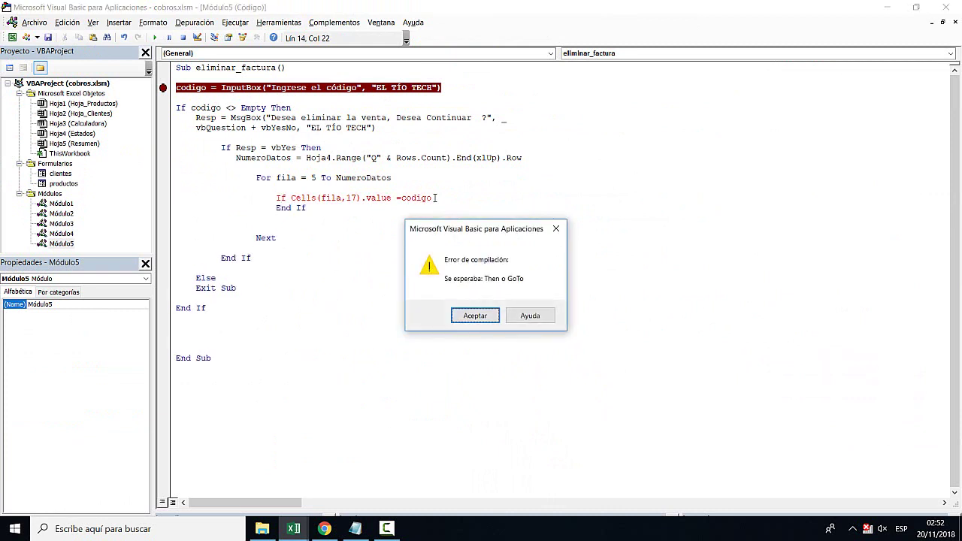
left_click(475, 315)
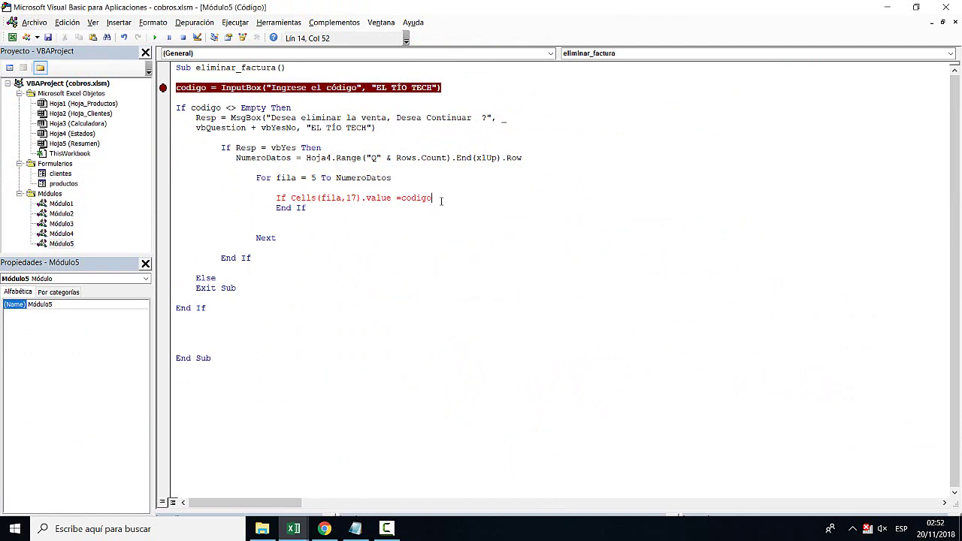
type("Then")
key("Return")
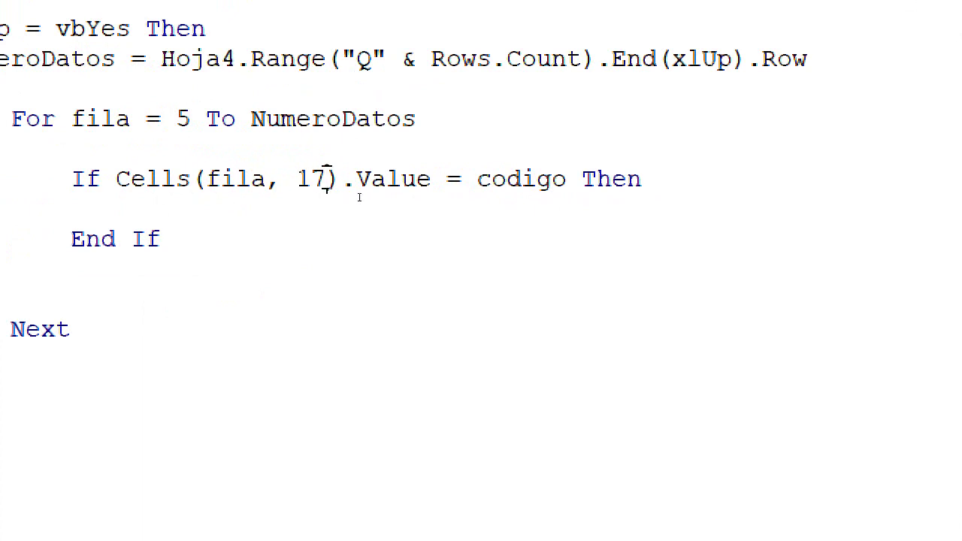
Step: Add the lines Rows(fila).Delete and fila = fila - 1 just before End If
double_click(308, 179)
left_click(230, 208)
key("Return")
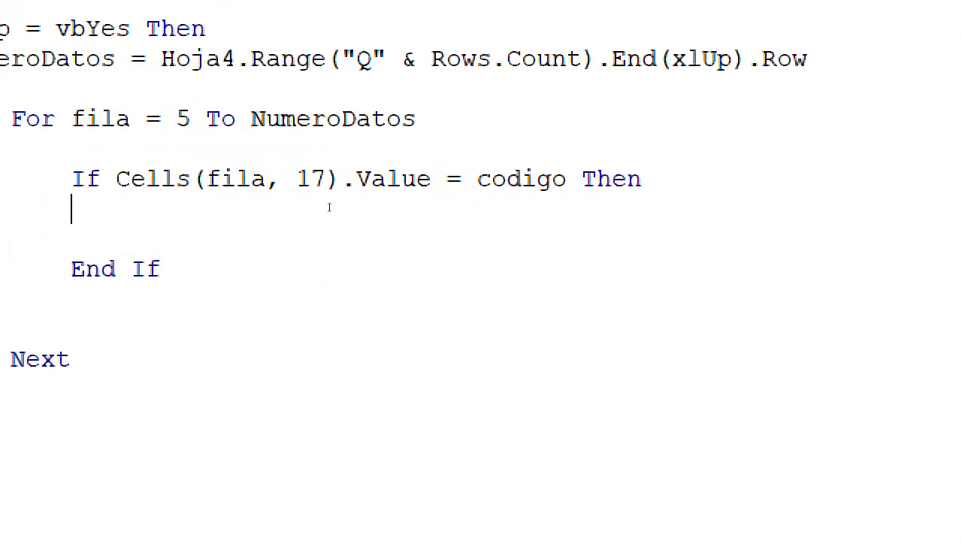
type("Row")
type("s")
type("(fila)")
key("Left")
type("fila).")
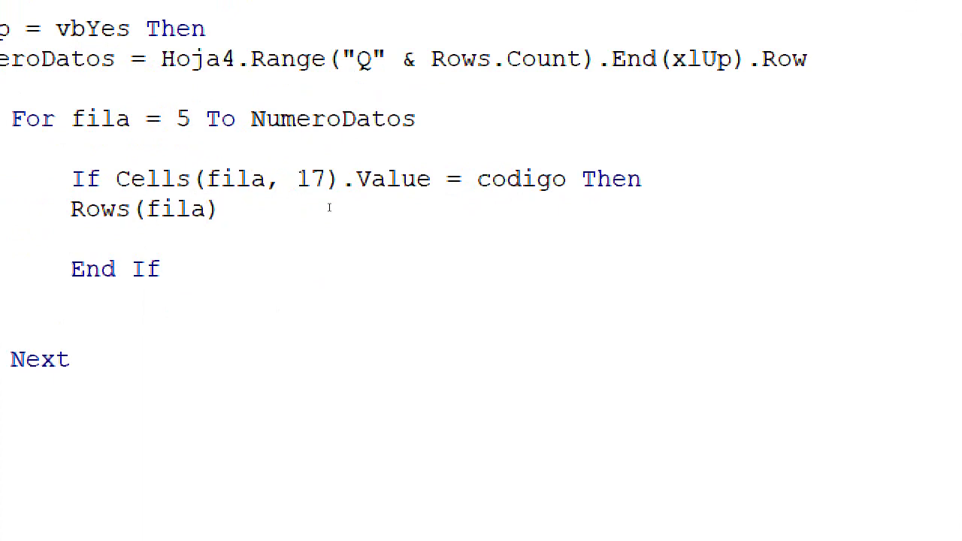
type("Delete ")
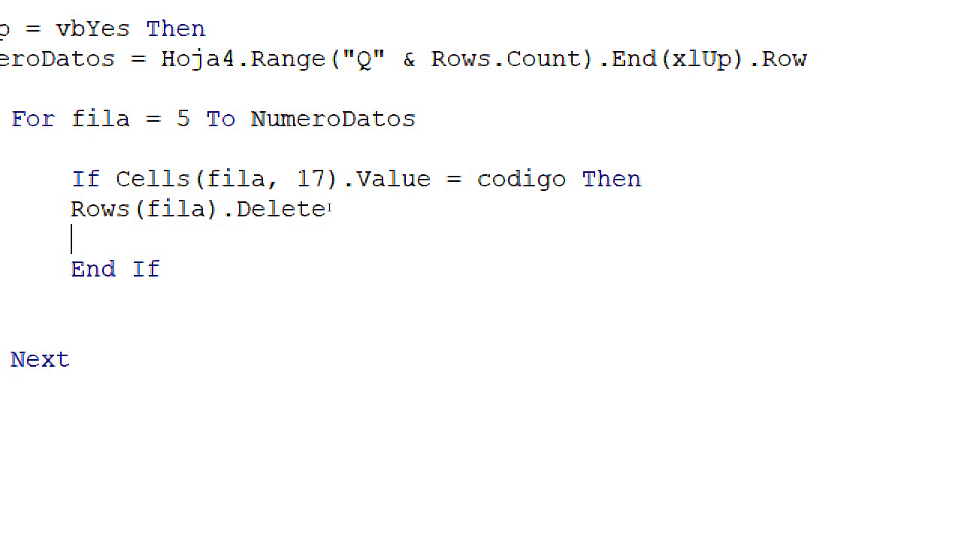
type("fila = ")
type("fila - 1")
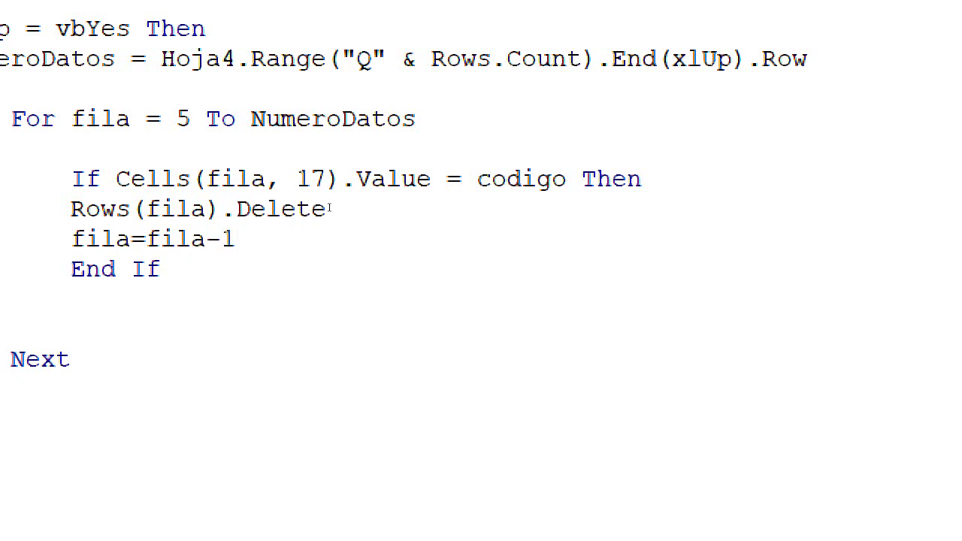
key("Down")
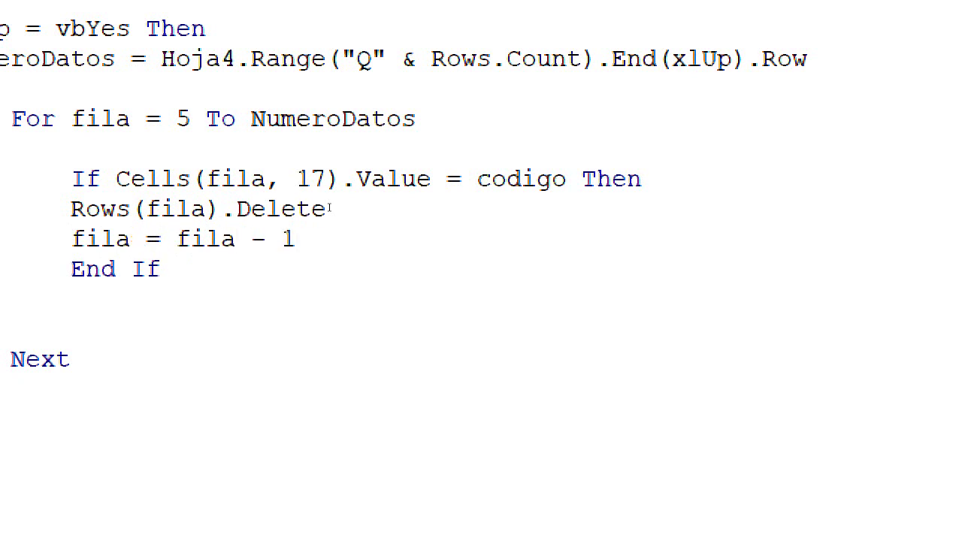
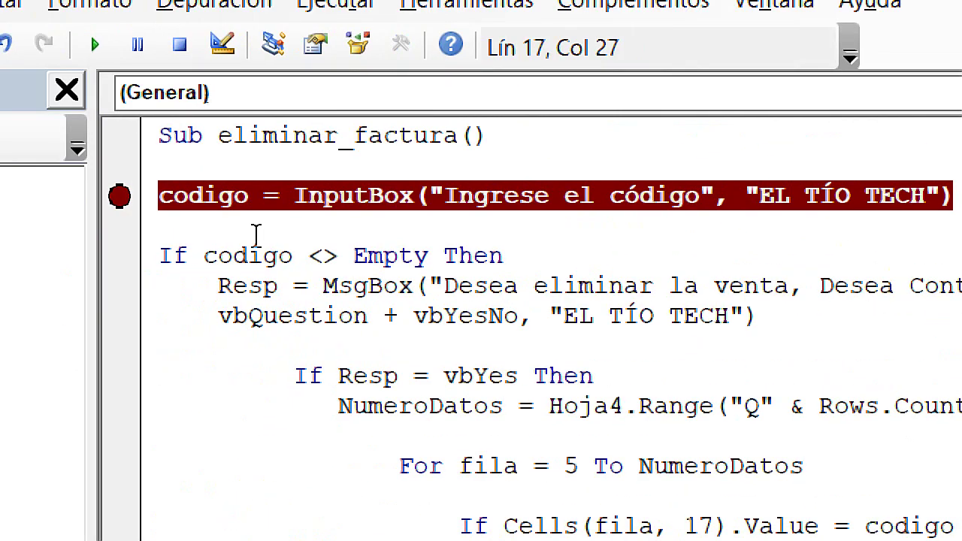
Step: Declare 'Dim codigo As String' on a new line above the InputBox line
left_click(225, 165)
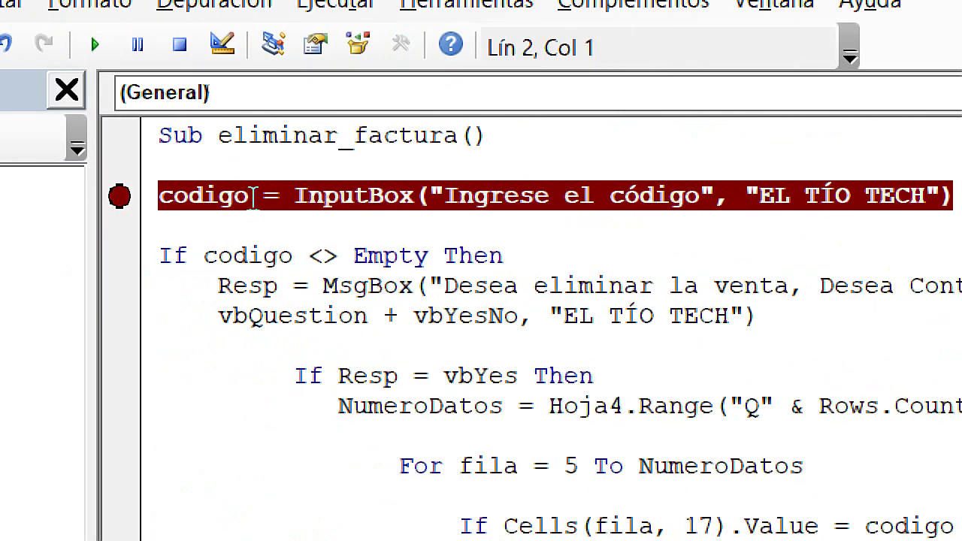
key("Return")
key("Return")
key("Up")
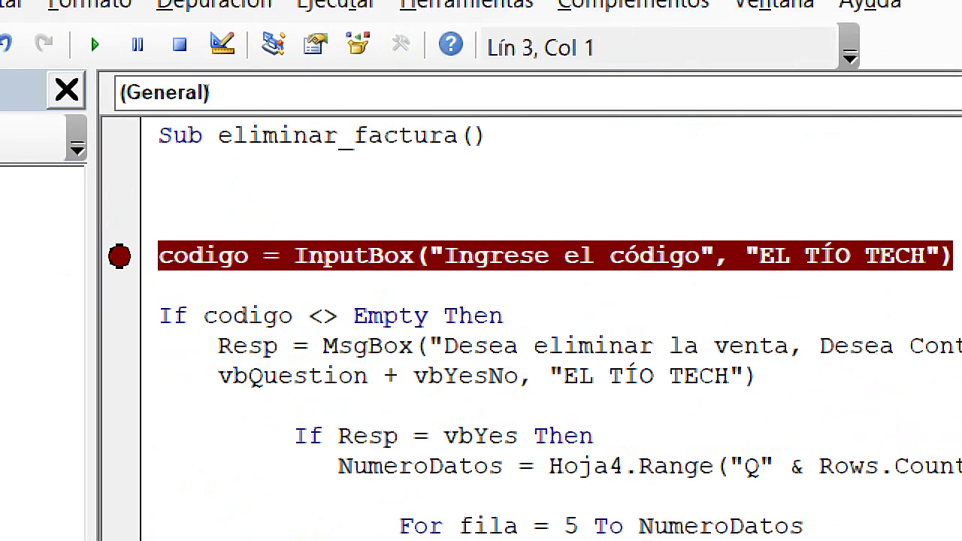
type("Di")
type("m codigo as ")
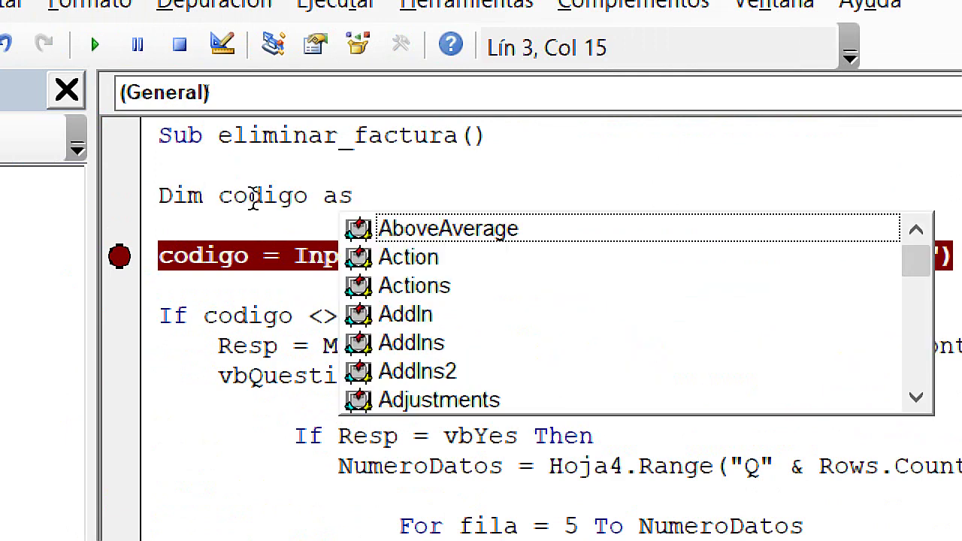
type("String")
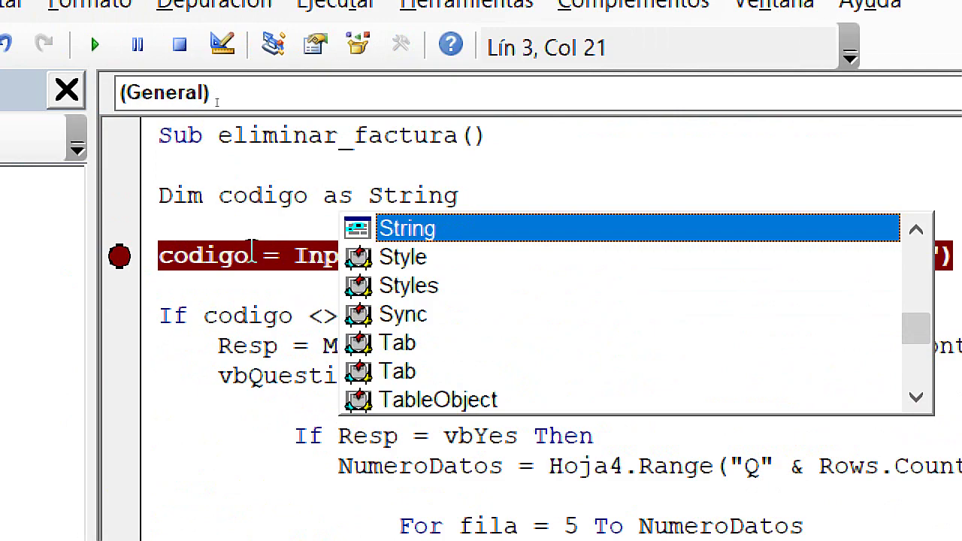
double_click(451, 231)
Step: Insert MsgBox("Eliminando") before Rows(fila).Delete and go back to the Estados sheet
left_click(355, 374)
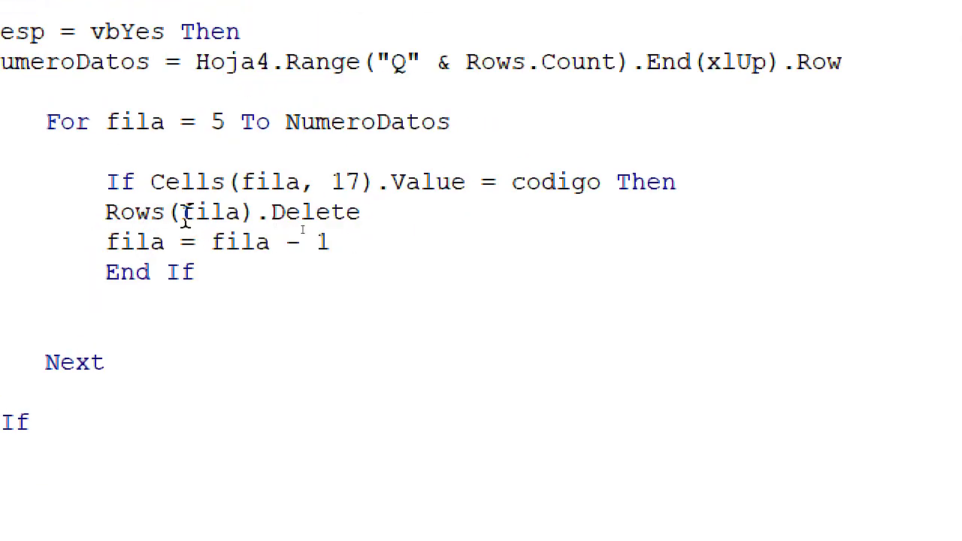
key("Return")
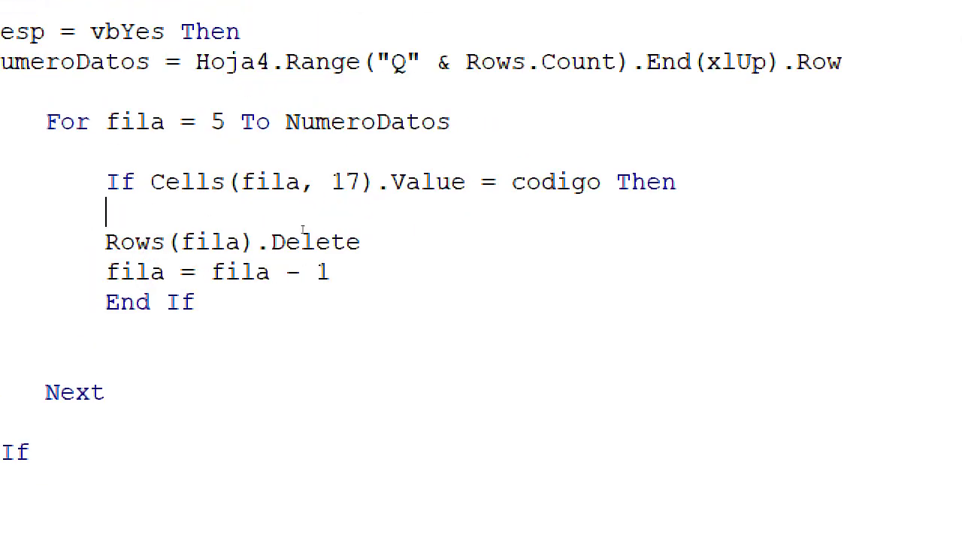
type("Msgbox")
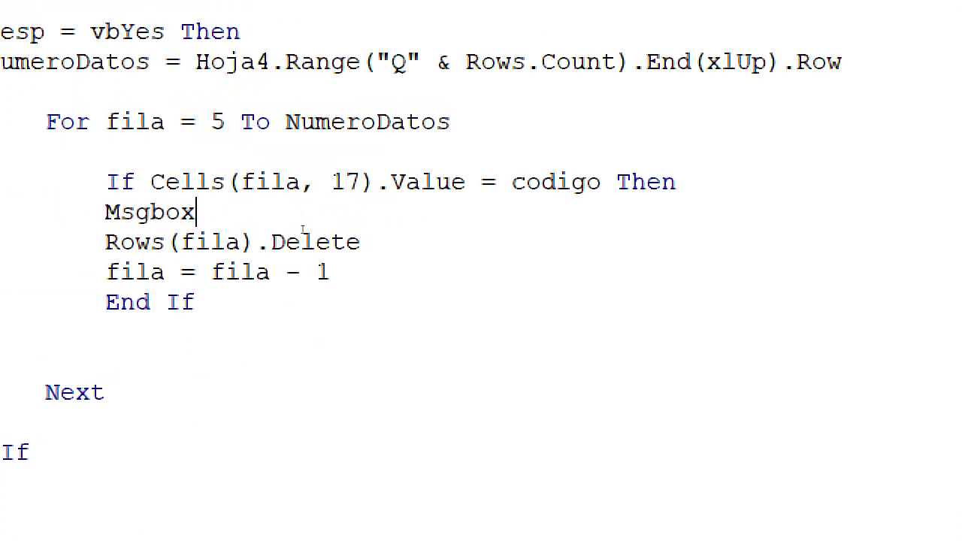
type("(\"\")")
key("Left")
key("Left")
type("El")
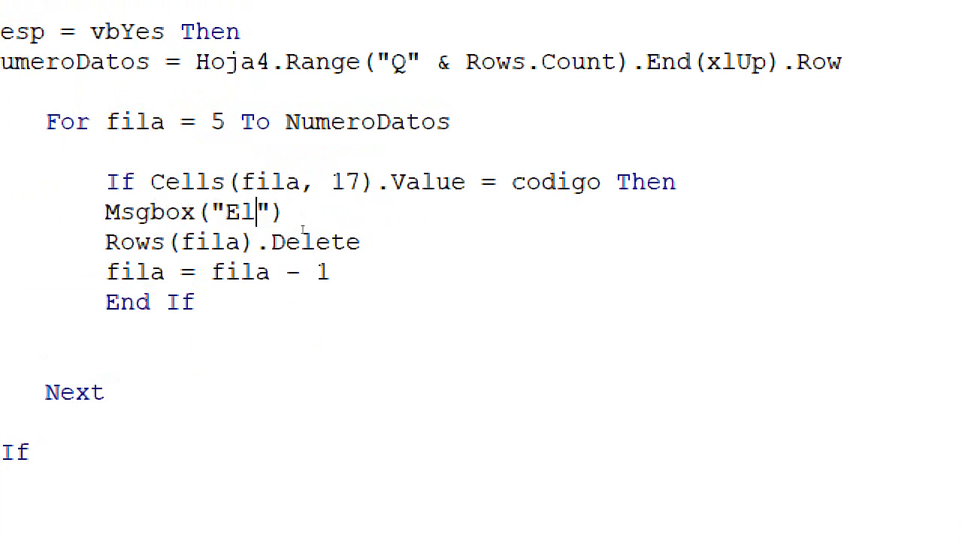
type("iminando")
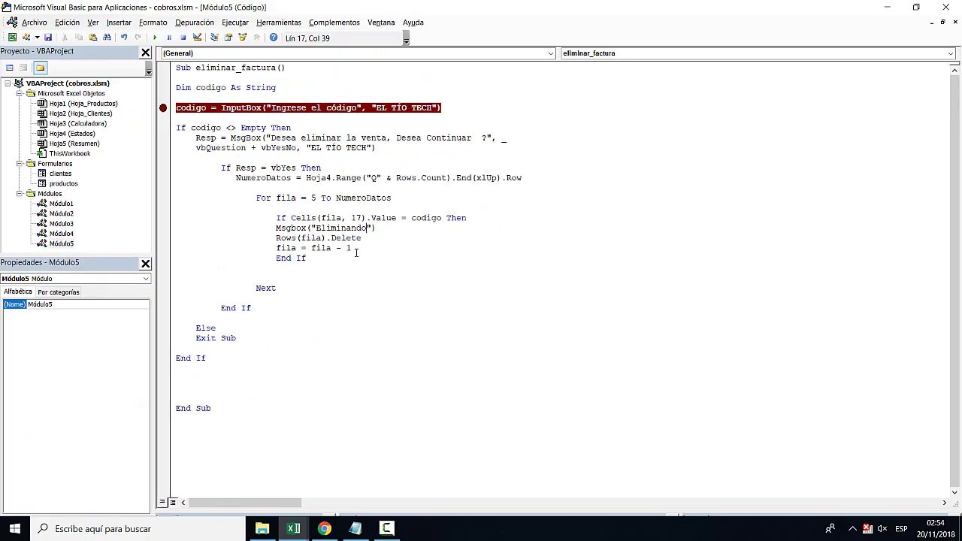
key("alt+F11")
left_click(697, 147)
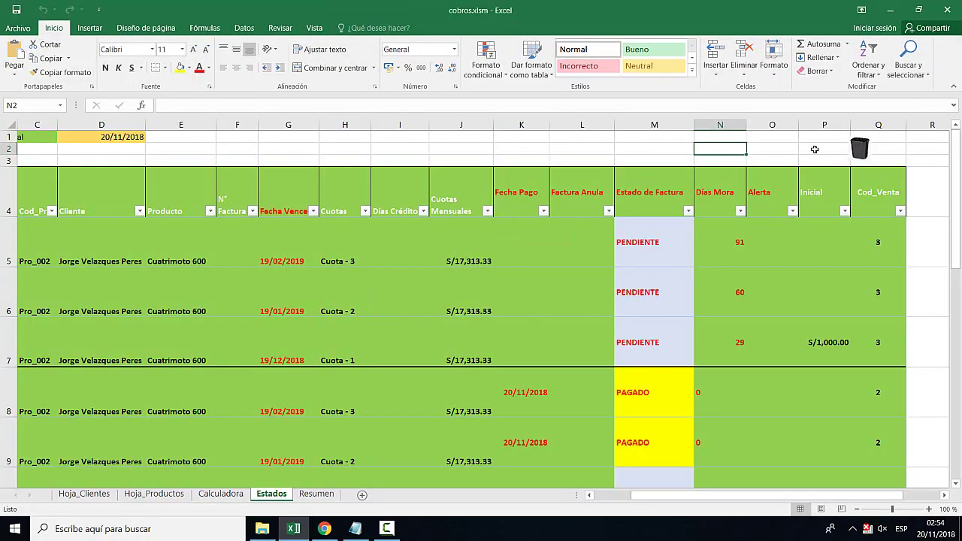
Step: Run the delete-sale macro with code 3, answer Sí and dismiss the three Eliminando messages
left_click(860, 152)
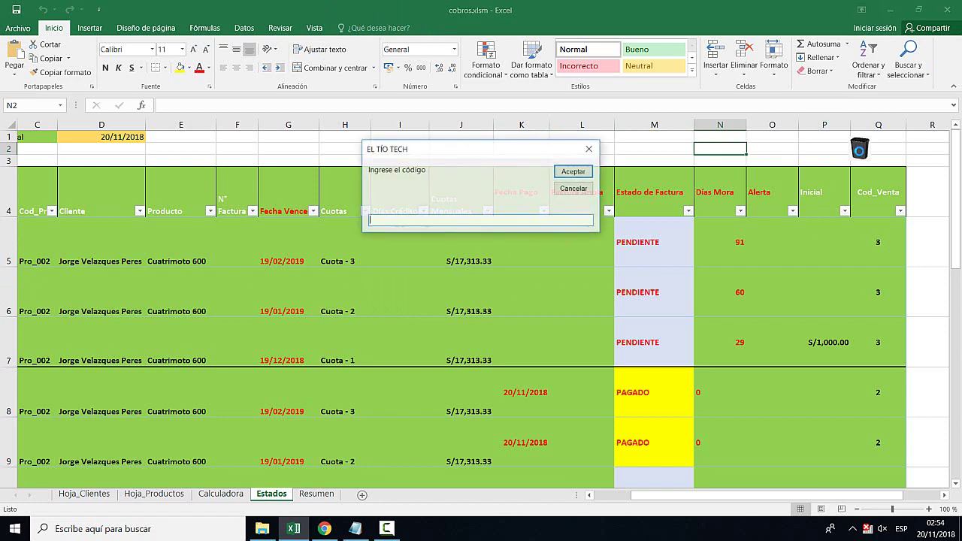
left_click_drag(503, 157, 485, 285)
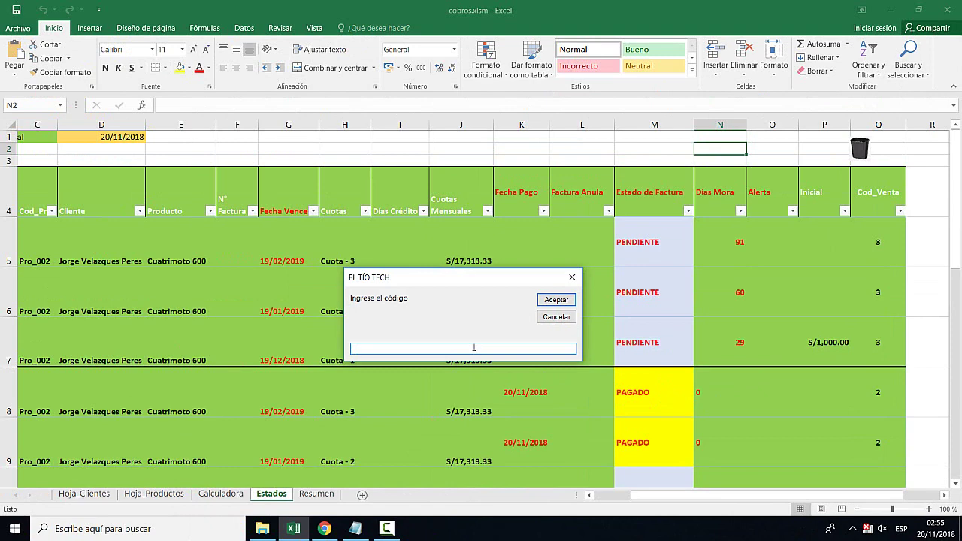
left_click(556, 301)
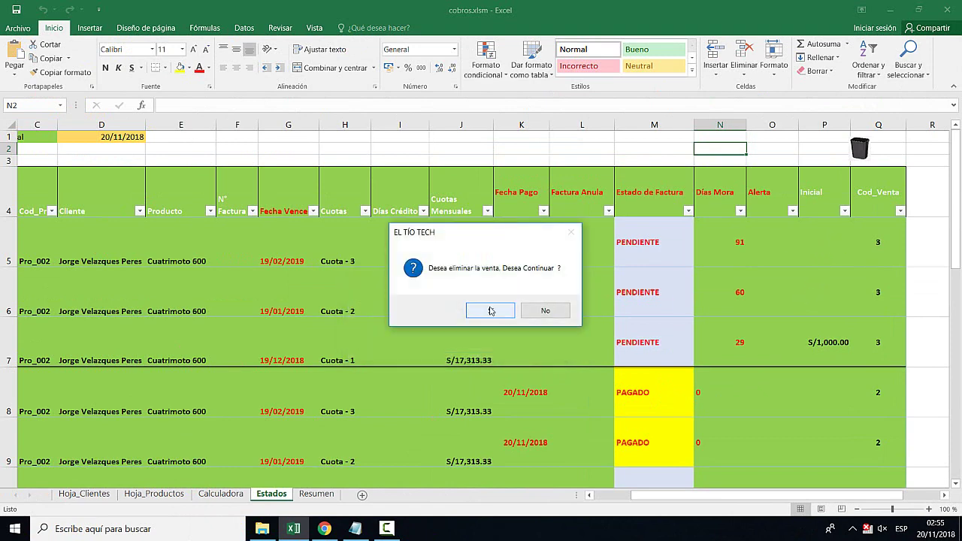
left_click(490, 311)
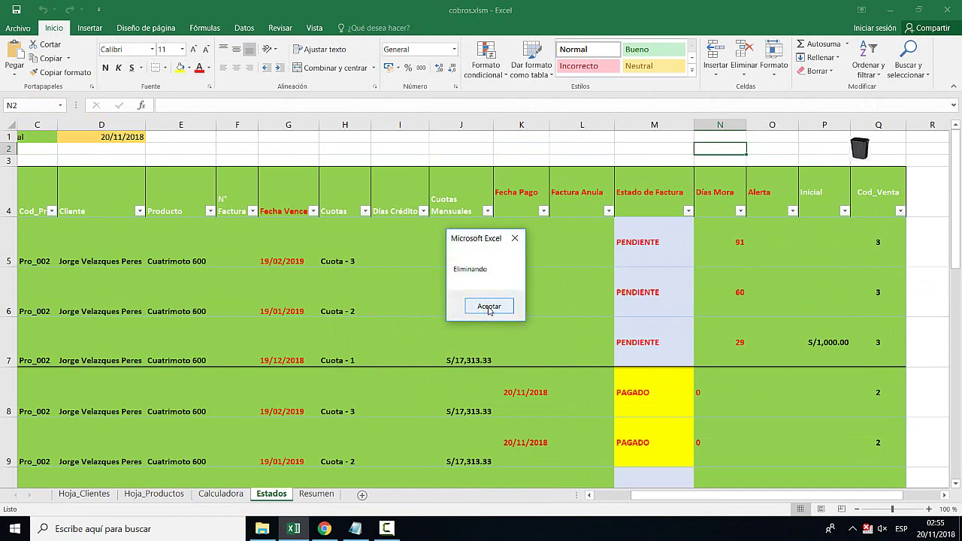
left_click(489, 307)
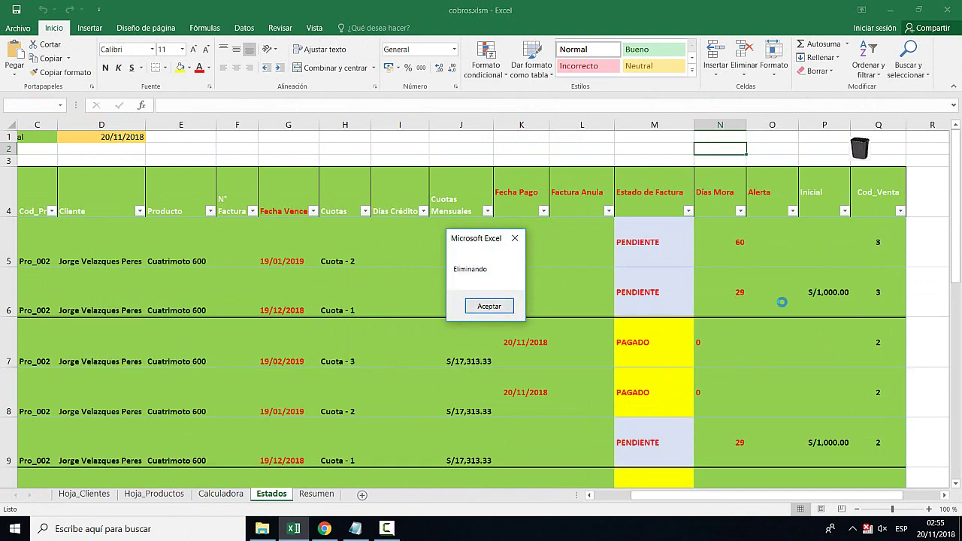
left_click(503, 307)
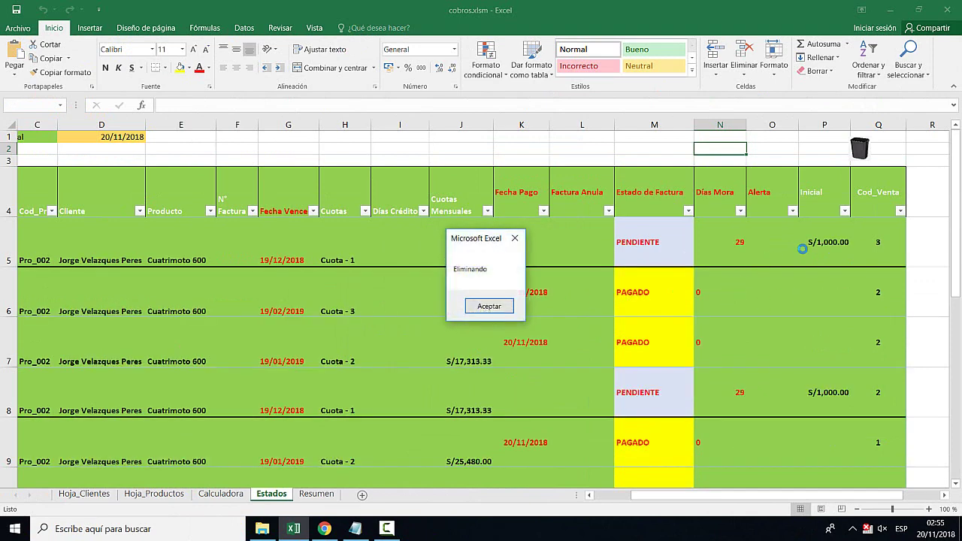
left_click(488, 306)
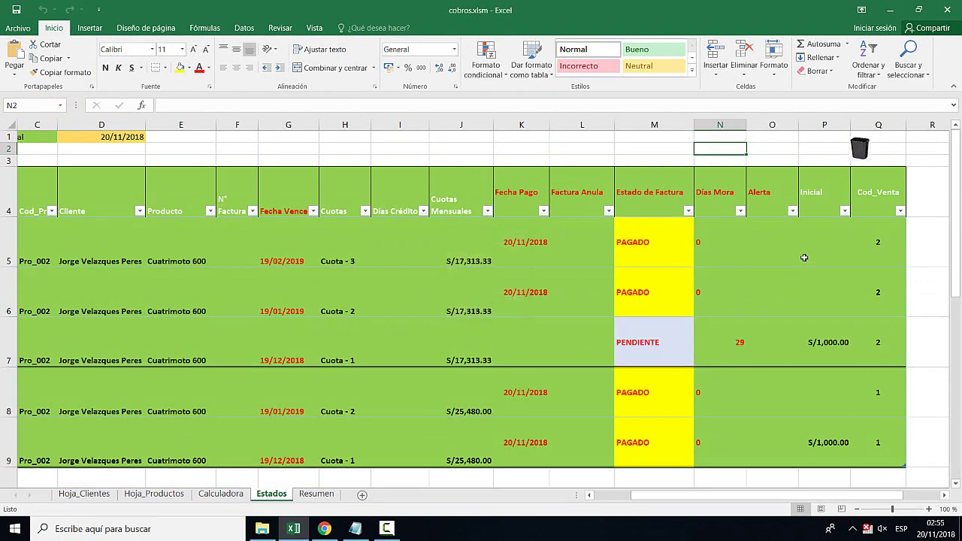
left_click(590, 340)
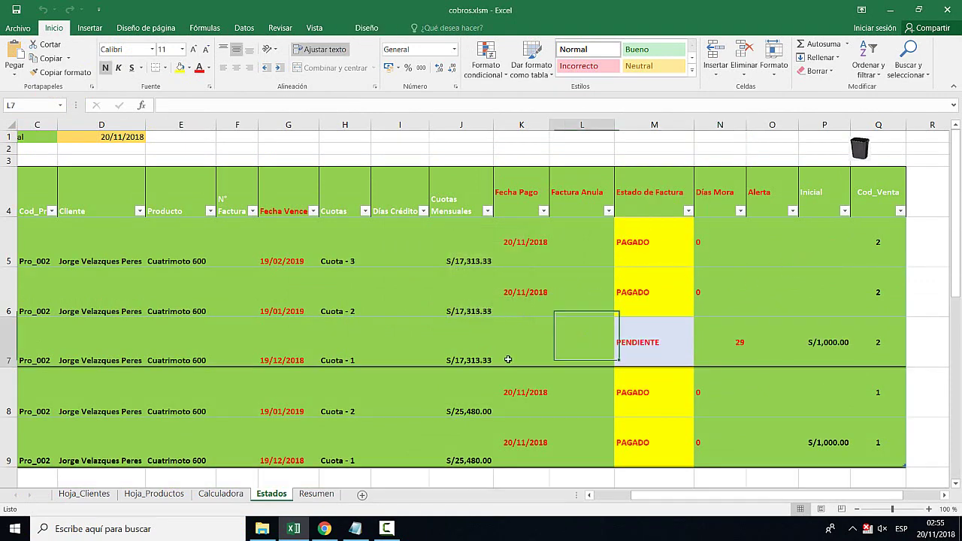
Step: Check the Resumen sheet, where sale 3 still occupies row 5, then return to the code
left_click(316, 494)
left_click(90, 219)
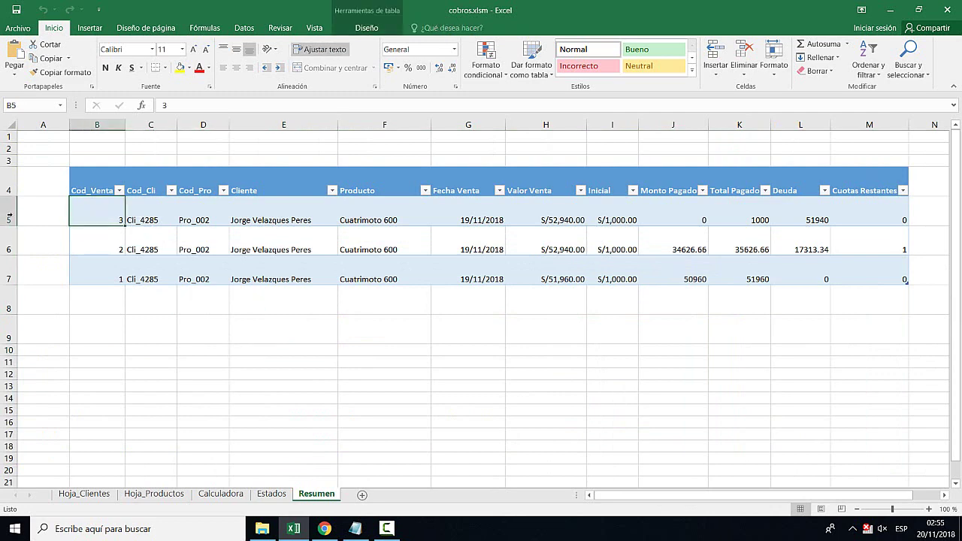
left_click(9, 219)
left_click(84, 219)
left_click(9, 211)
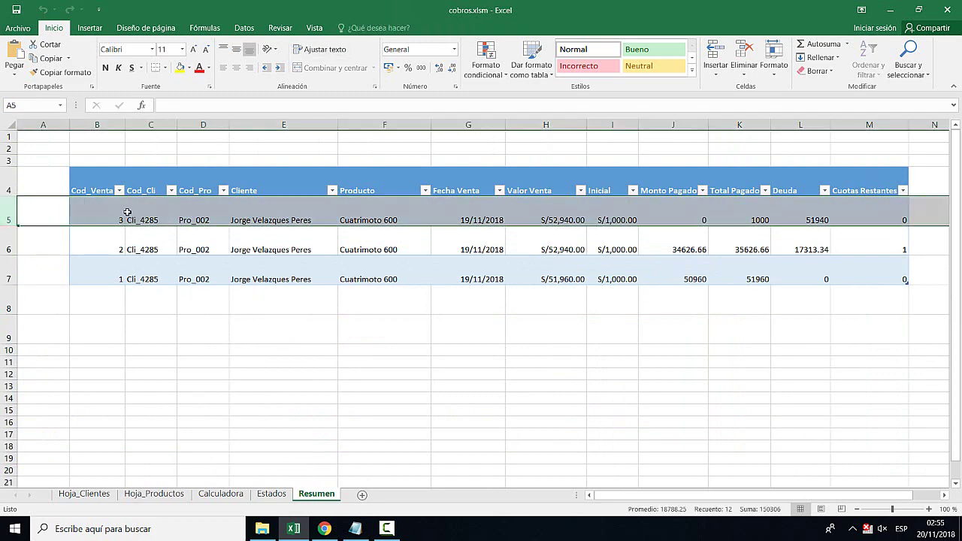
left_click(118, 210)
left_click(94, 210)
left_click(9, 211)
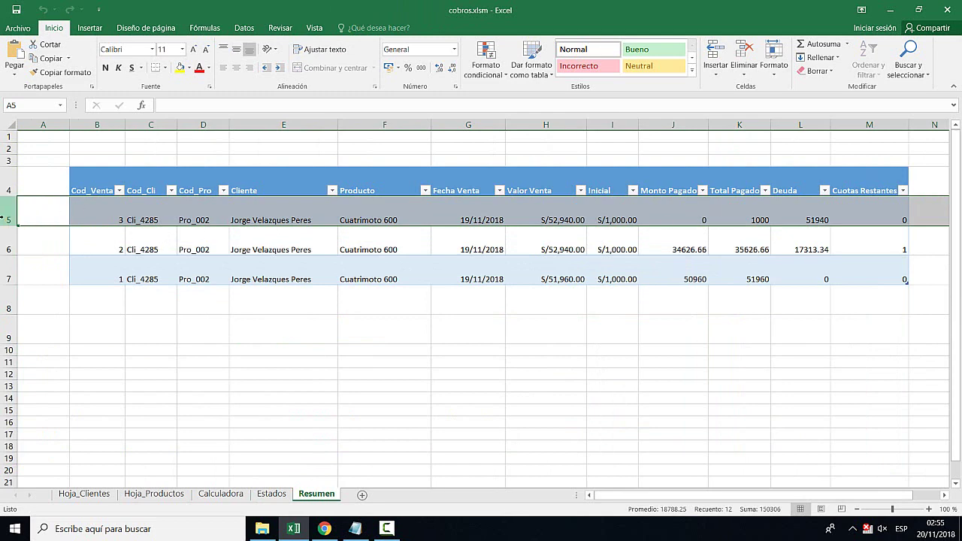
left_click(369, 400)
left_click(371, 386)
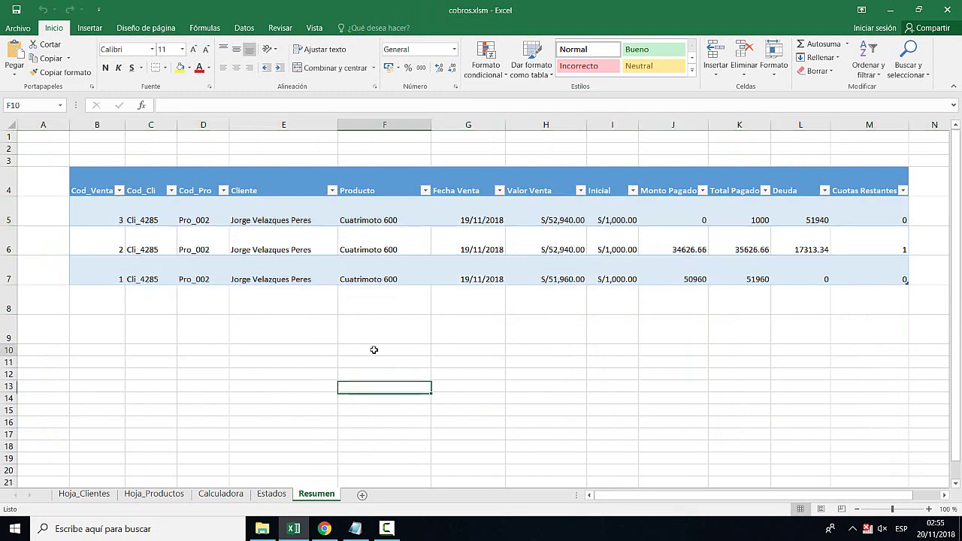
left_click(374, 350)
key("alt+F11")
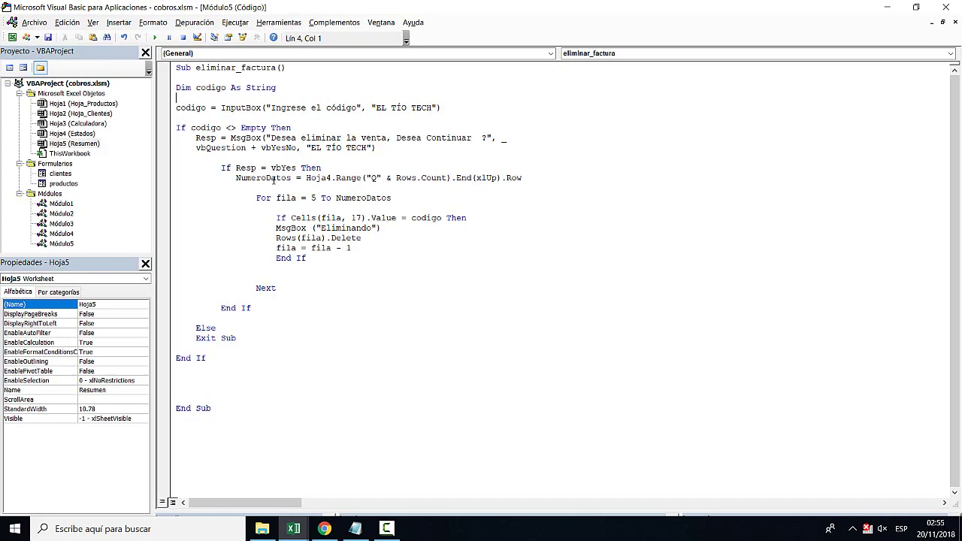
Step: Duplicate the NumeroDatos line above the For loop and rename the copy NumeroDatos2
left_click_drag(236, 178, 484, 184)
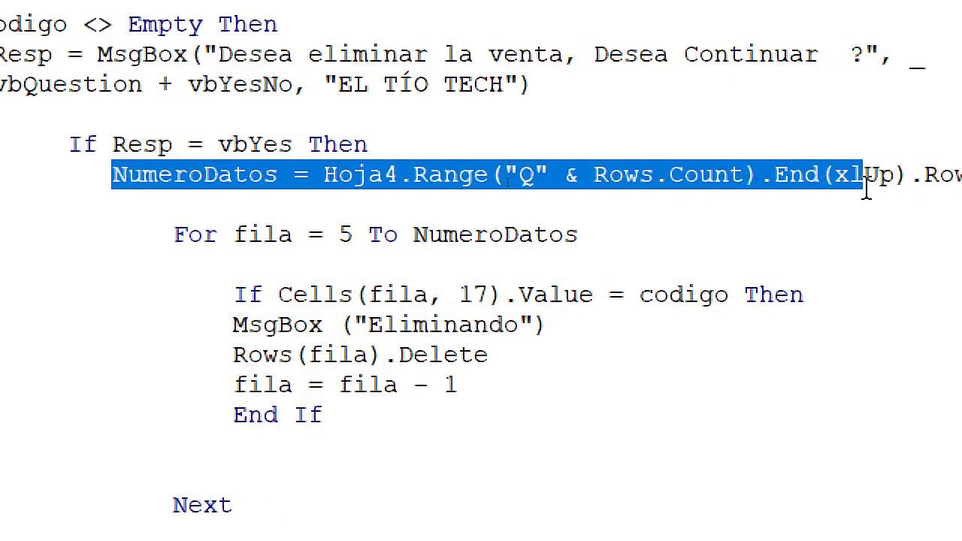
left_click_drag(866, 188, 851, 174)
key("ctrl+c")
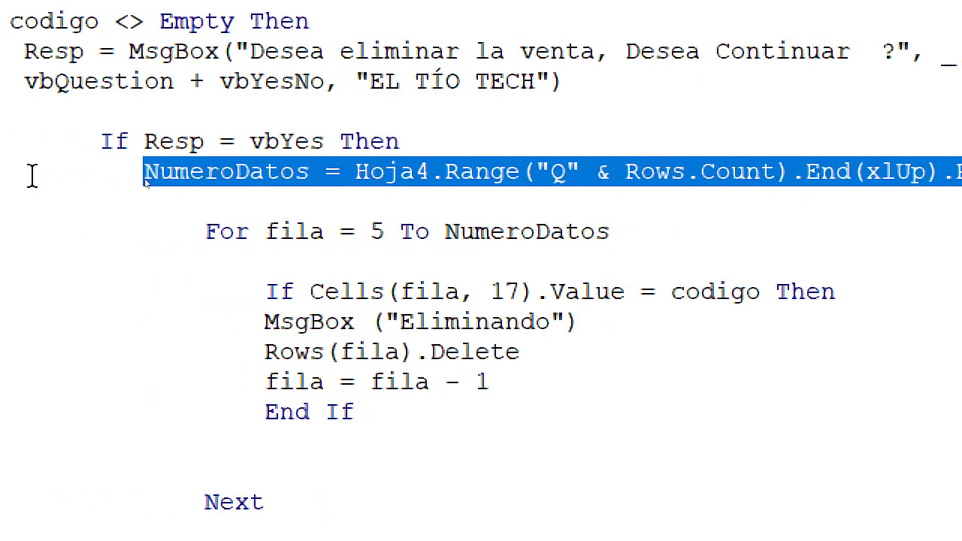
left_click(393, 201)
key("ctrl+v")
left_click(236, 197)
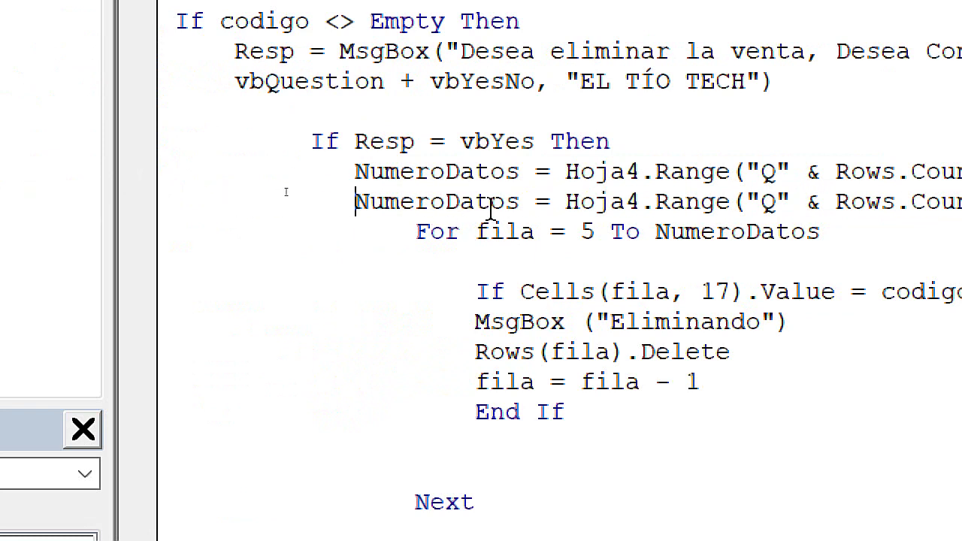
left_click(538, 202)
type("2")
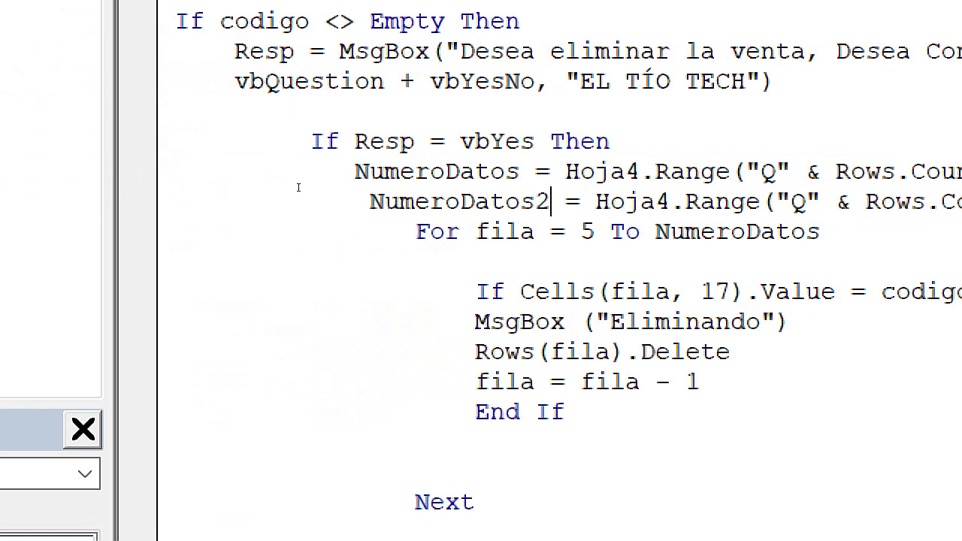
left_click(400, 233)
key("Return")
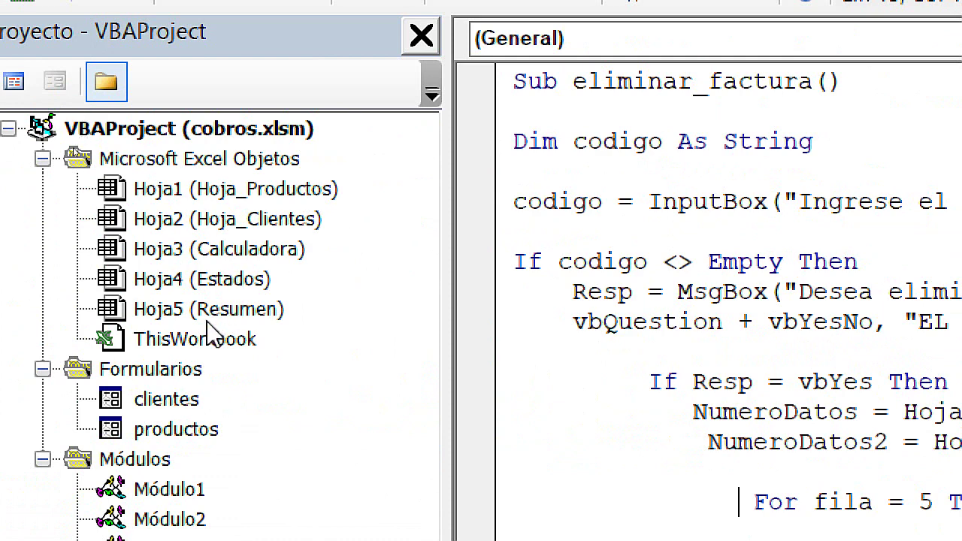
Step: Make NumeroDatos2 read from Hoja5 (Resumen) instead of Hoja4, selecting its Q column letter
left_click(170, 308)
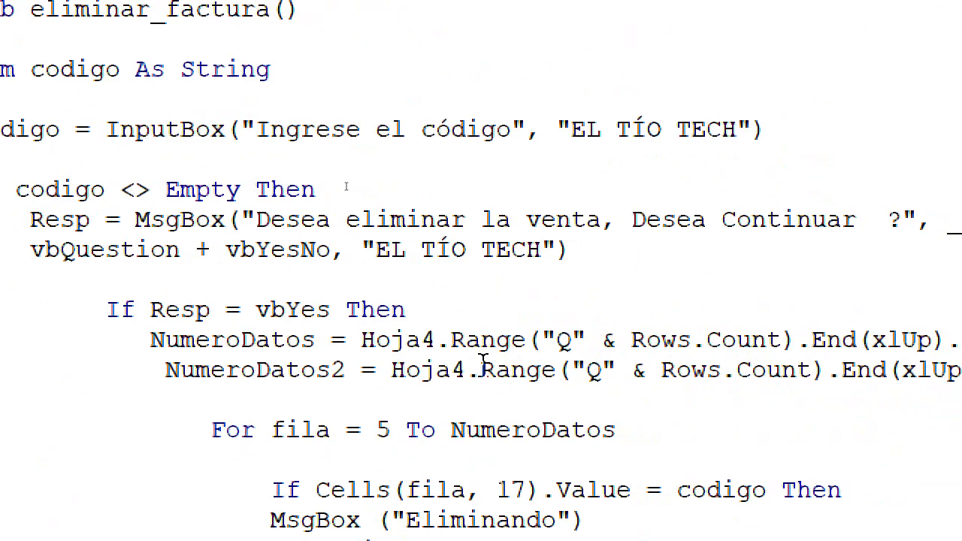
left_click(466, 369)
key("shift+Left")
type("5")
left_click_drag(603, 371, 587, 371)
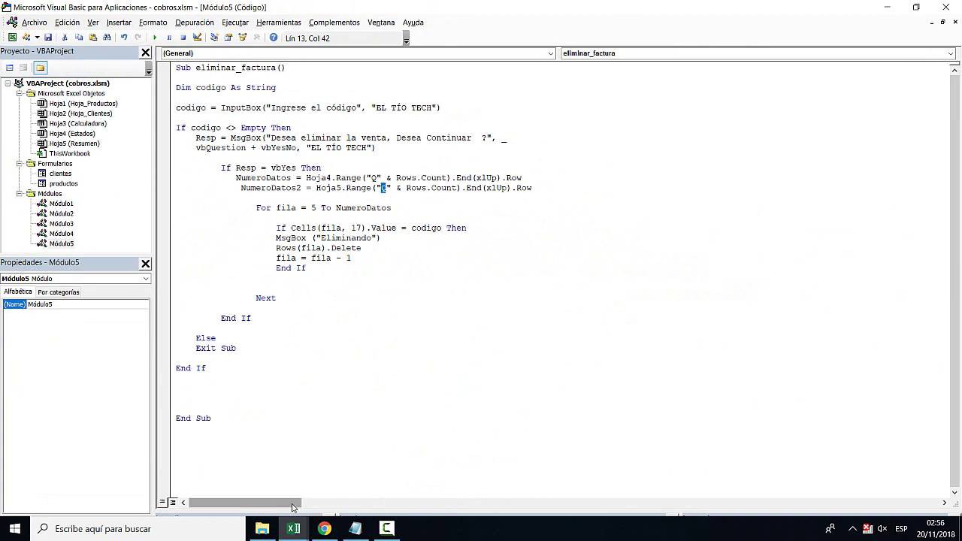
Step: Check column B of the Resumen sheet, then return to the Módulo5 code
mouse_move(315, 513)
left_click(225, 477)
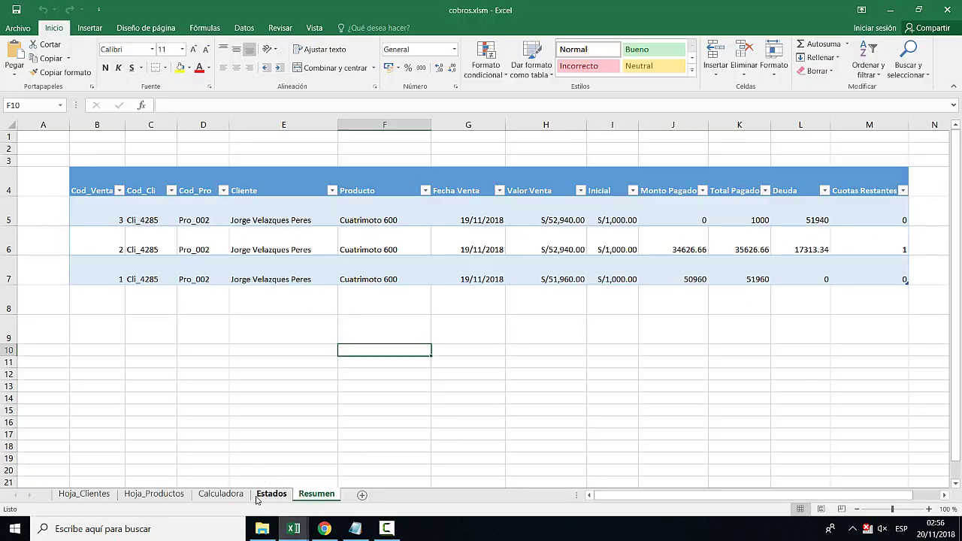
left_click(107, 124)
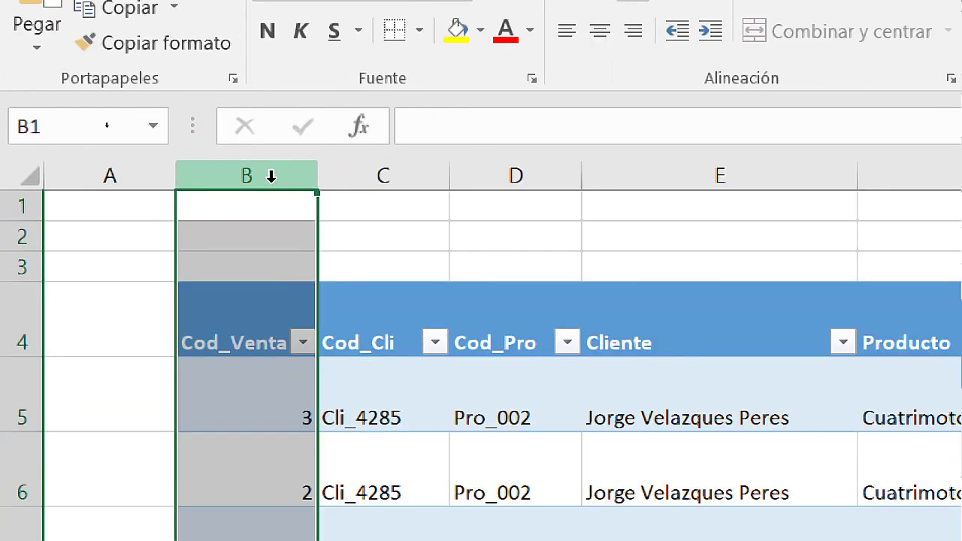
mouse_move(293, 528)
left_click(381, 455)
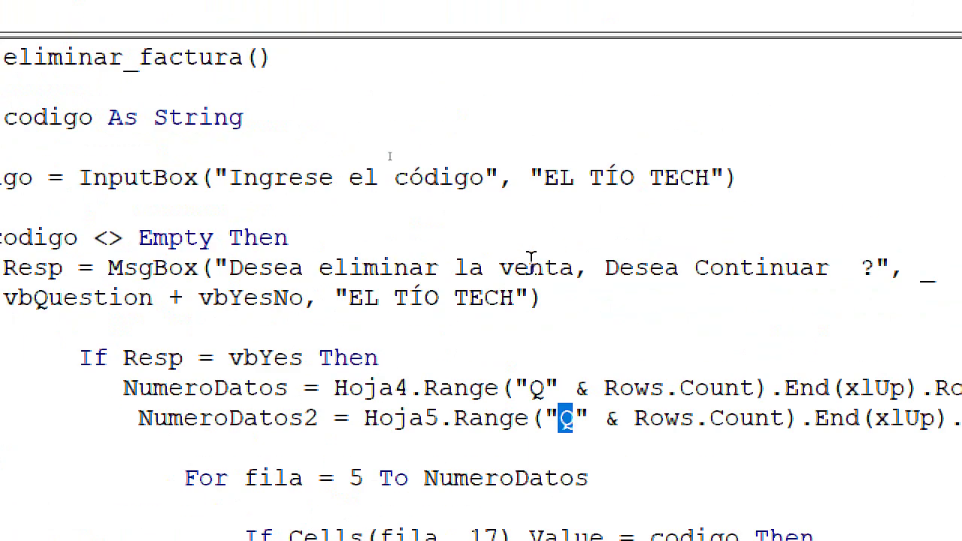
Step: Change NumeroDatos2's Hoja5.Range column from "Q" to "B", undoing an accidental text move
type("B")
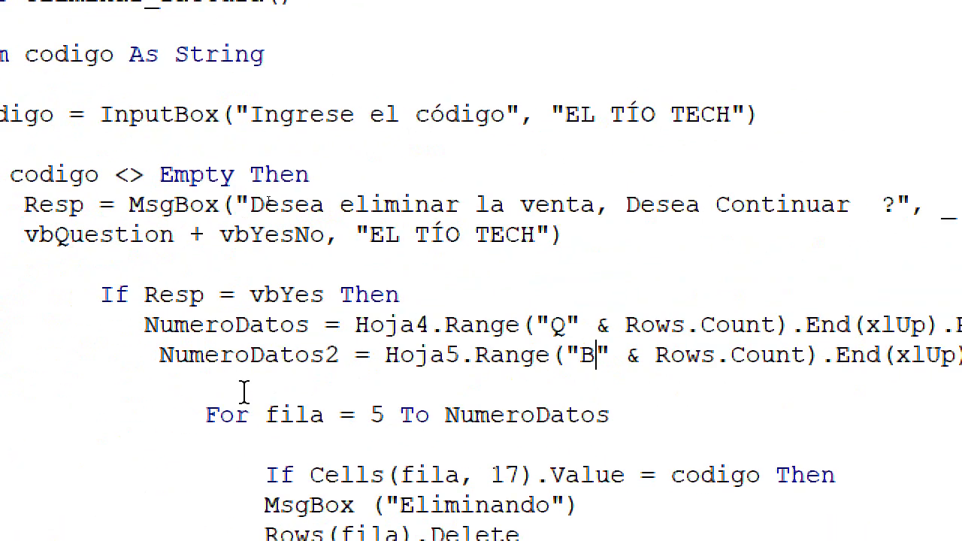
left_click_drag(340, 355, 160, 354)
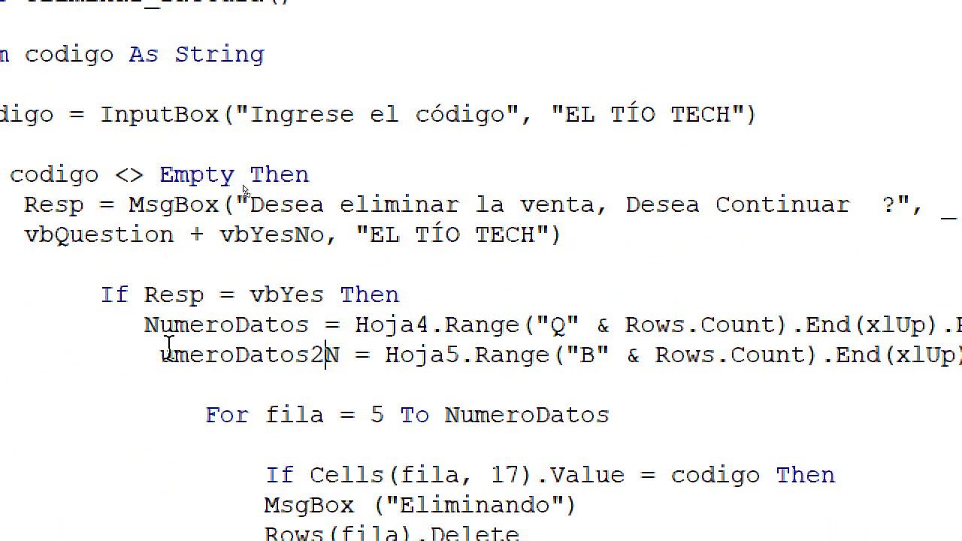
key("ctrl+z")
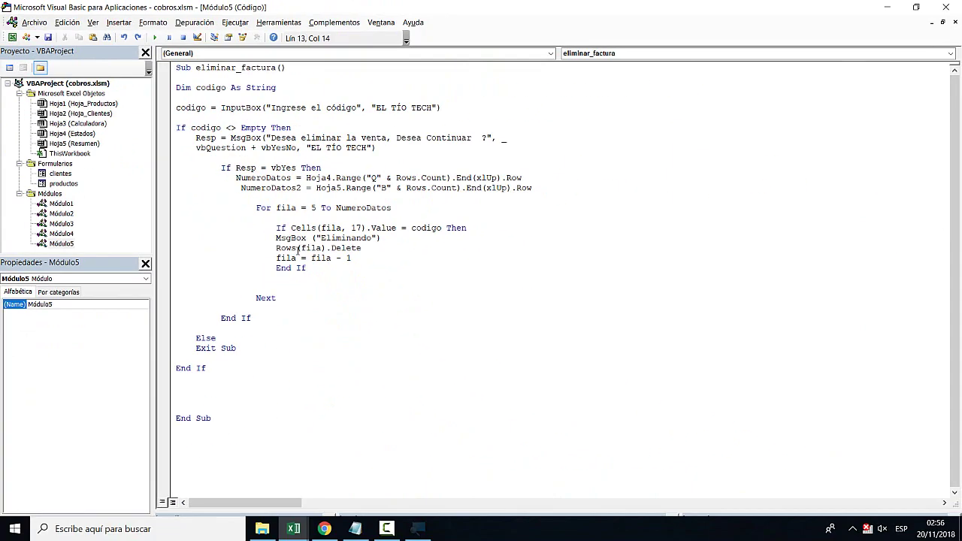
Step: Copy the For fila deletion loop, paste it below the original and fix its indentation
left_click_drag(281, 287, 181, 278)
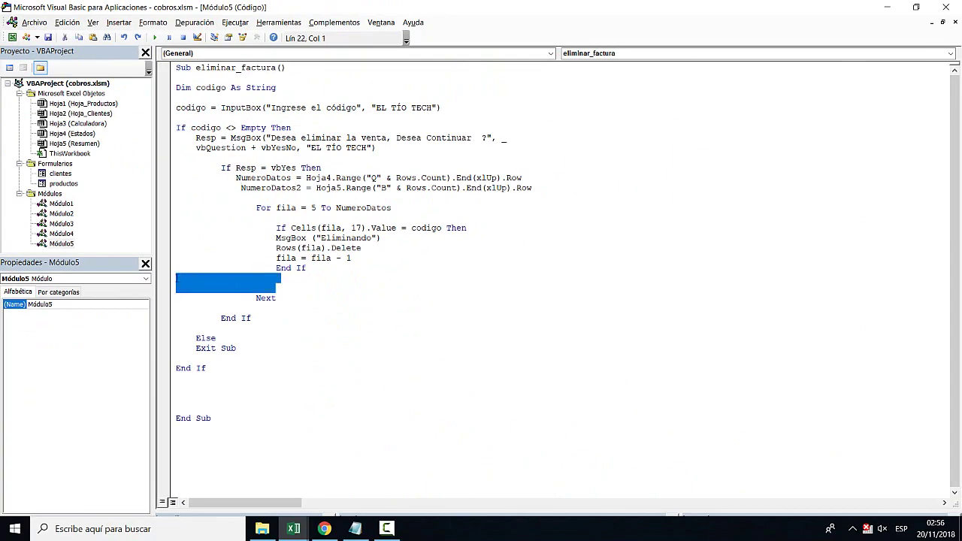
key("BackSpace")
key("BackSpace")
left_click_drag(276, 278, 173, 211)
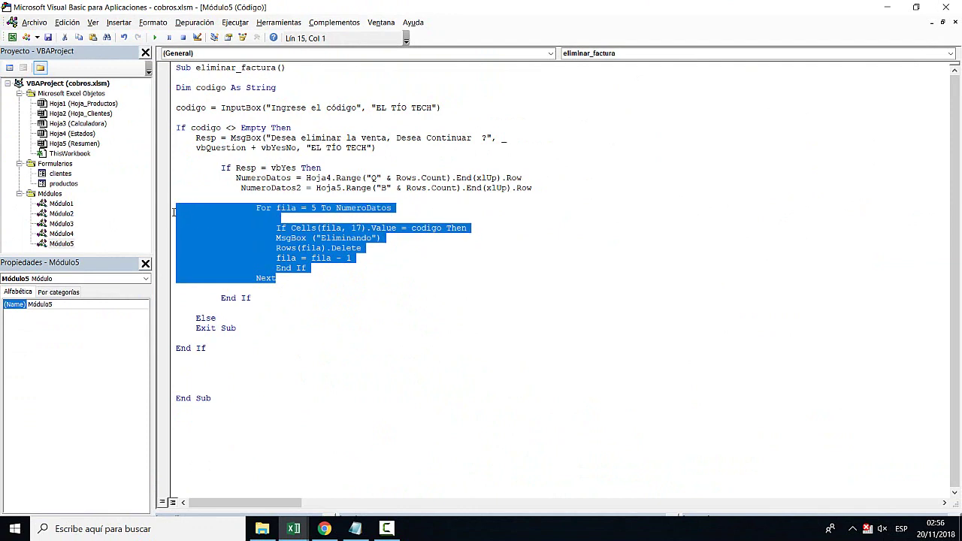
left_click(285, 278)
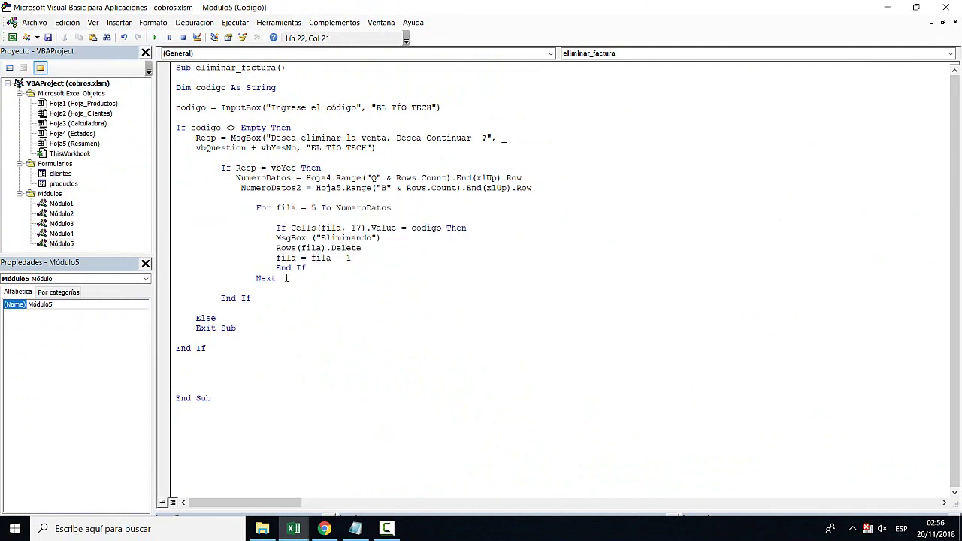
key("Return")
key("Return")
key("Return")
key("Return")
key("ctrl+v")
key("Return")
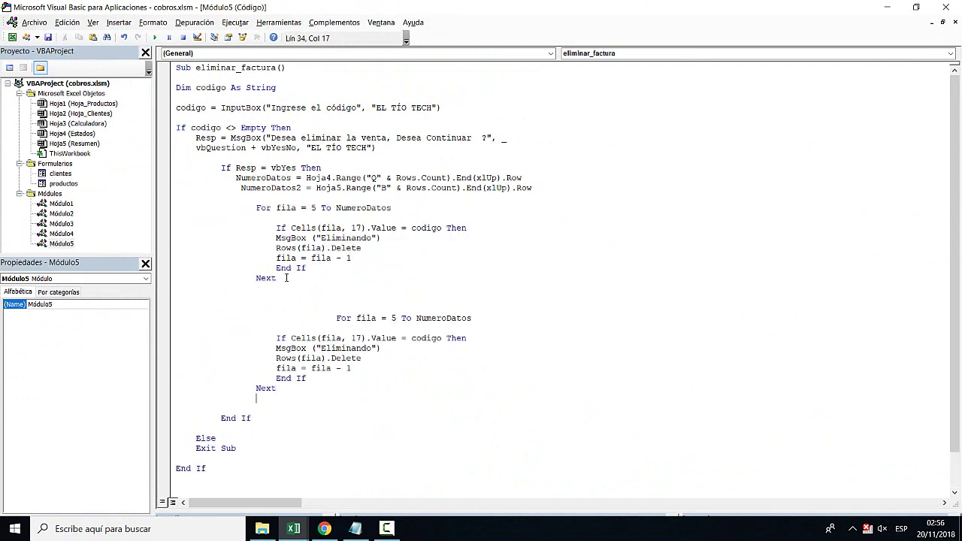
key("Return")
key("Return")
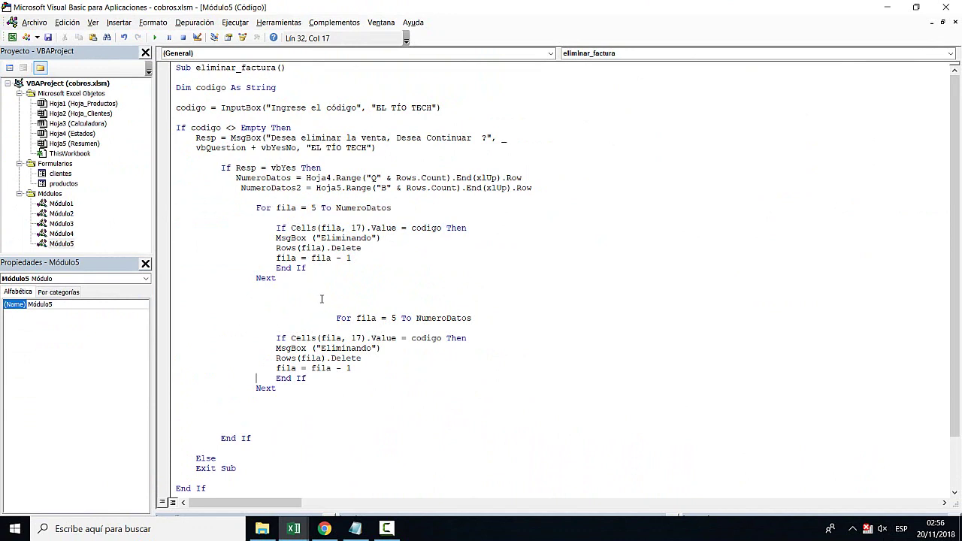
left_click_drag(337, 317, 266, 321)
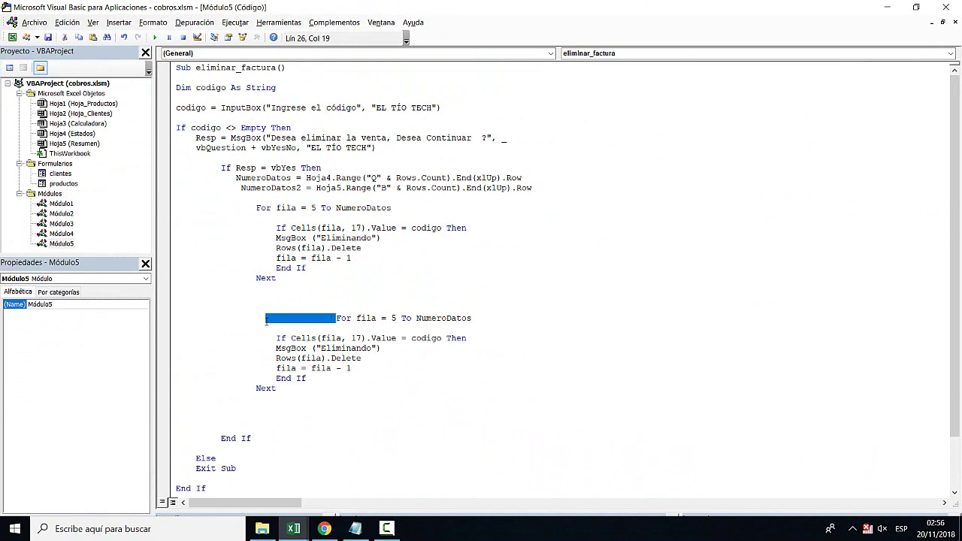
key("BackSpace")
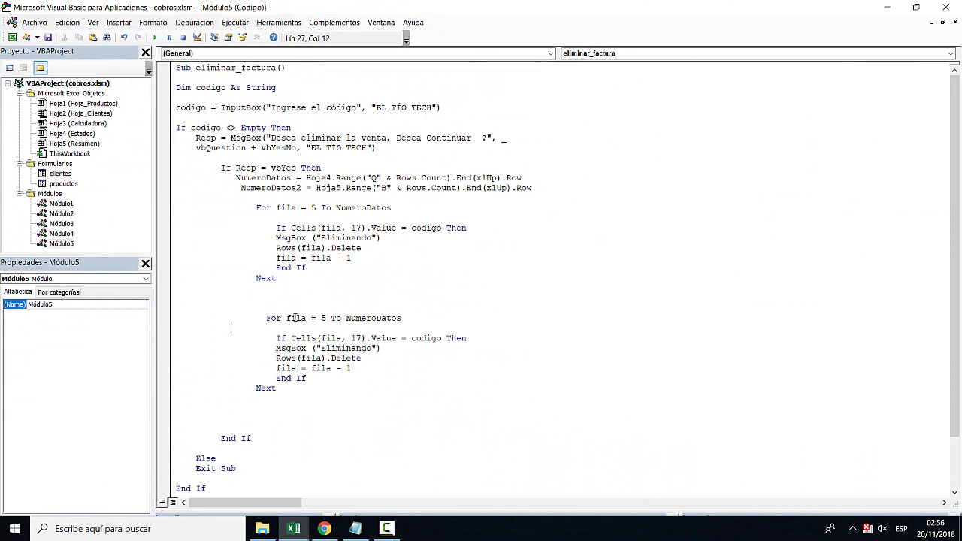
key("BackSpace")
key("BackSpace")
key("BackSpace")
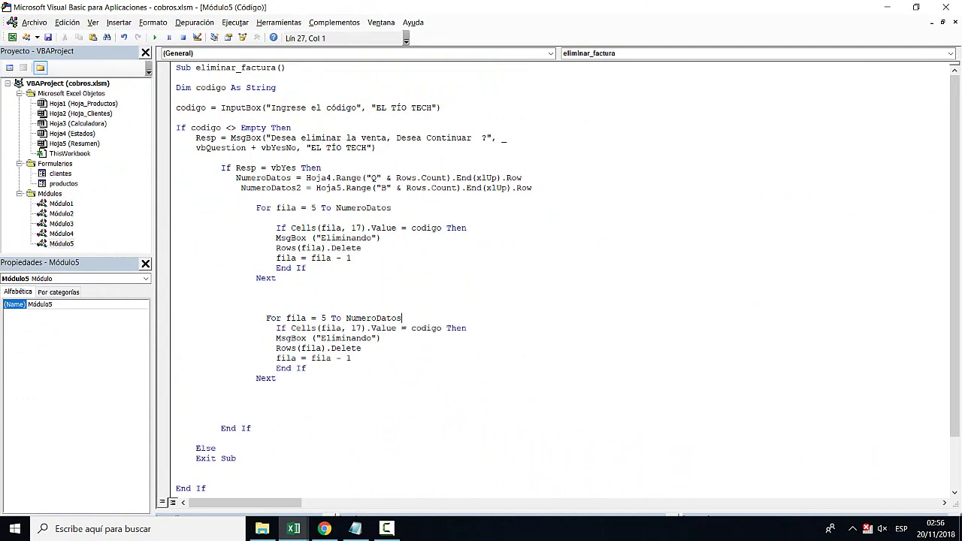
Step: Glance at the Estados sheet, then begin a Sheets("Resumen") line above the copied loop
mouse_move(293, 528)
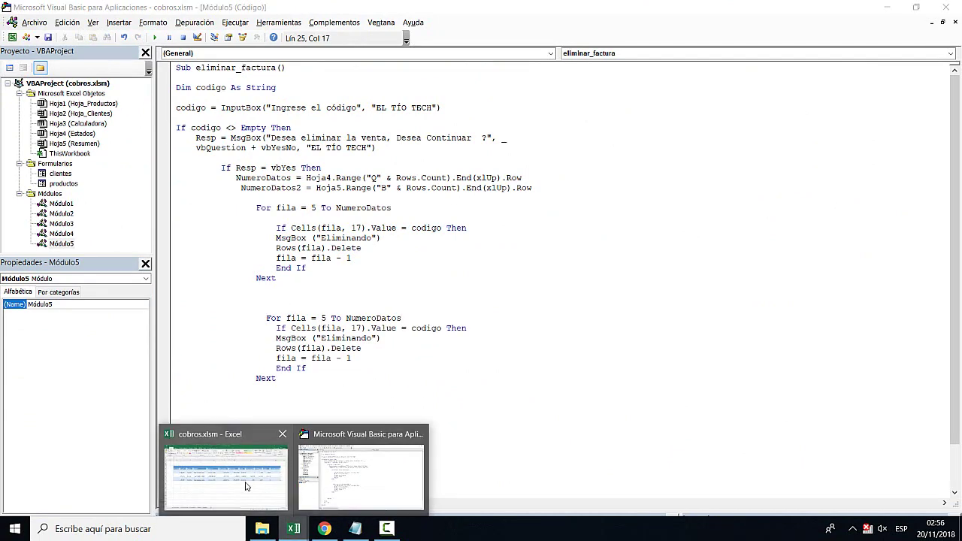
left_click(248, 477)
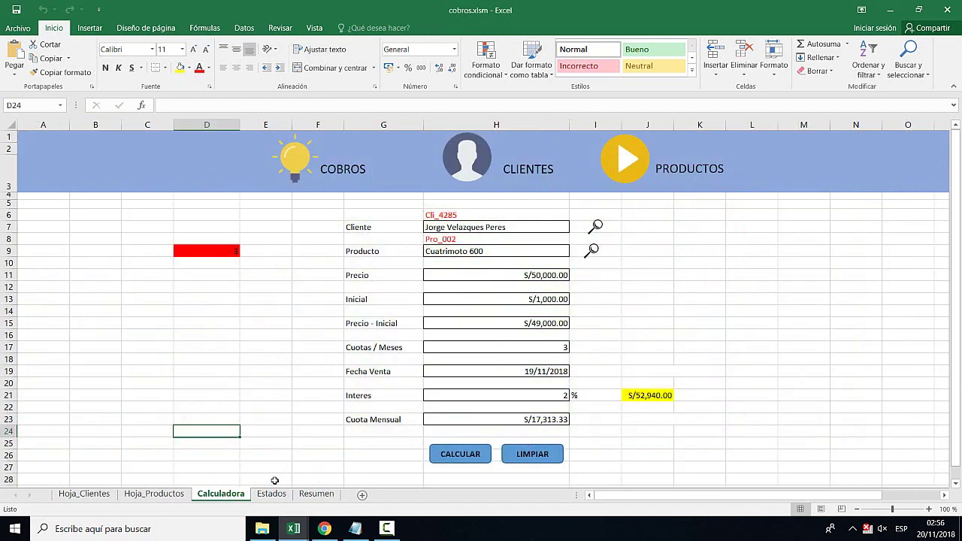
left_click(271, 493)
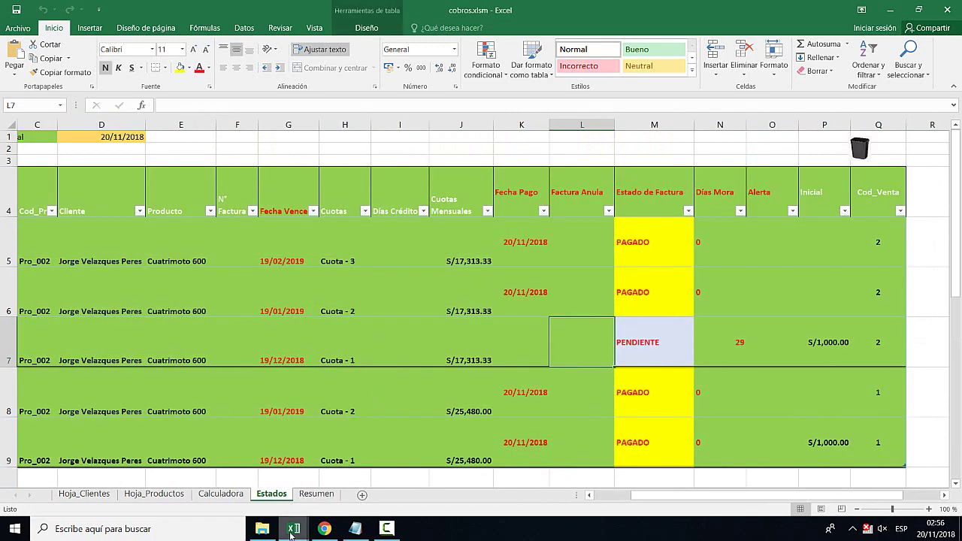
mouse_move(293, 528)
left_click(360, 474)
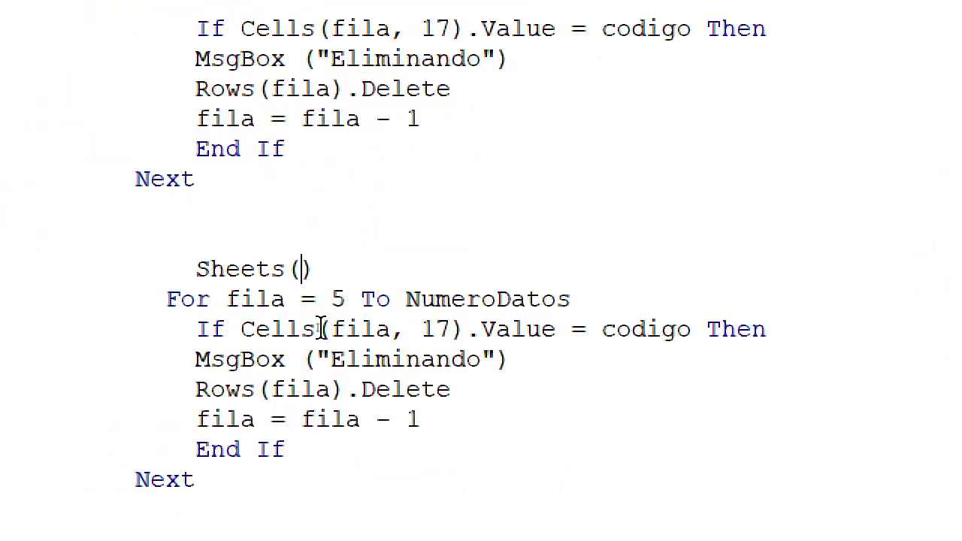
type("\"\"")
key("Left")
type("Resumen")
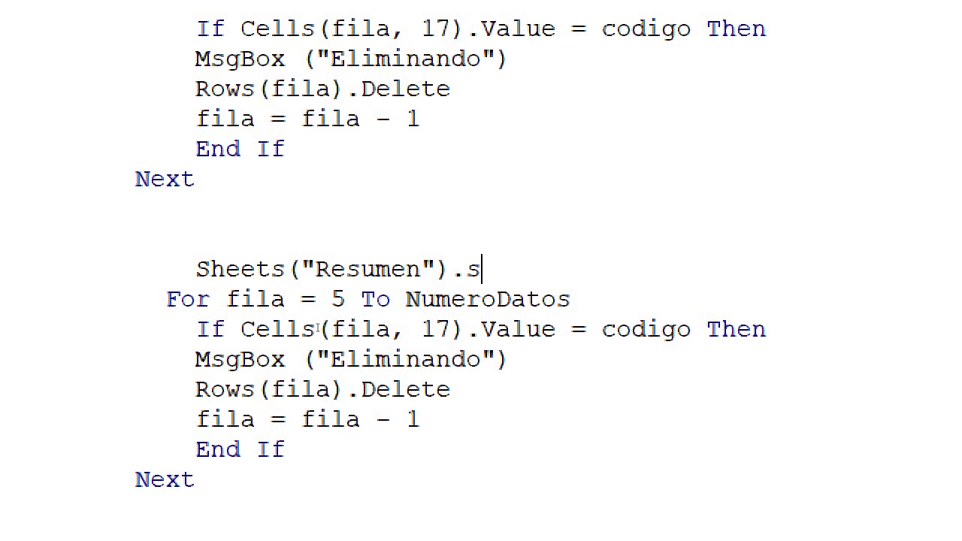
type("elx")
type("t")
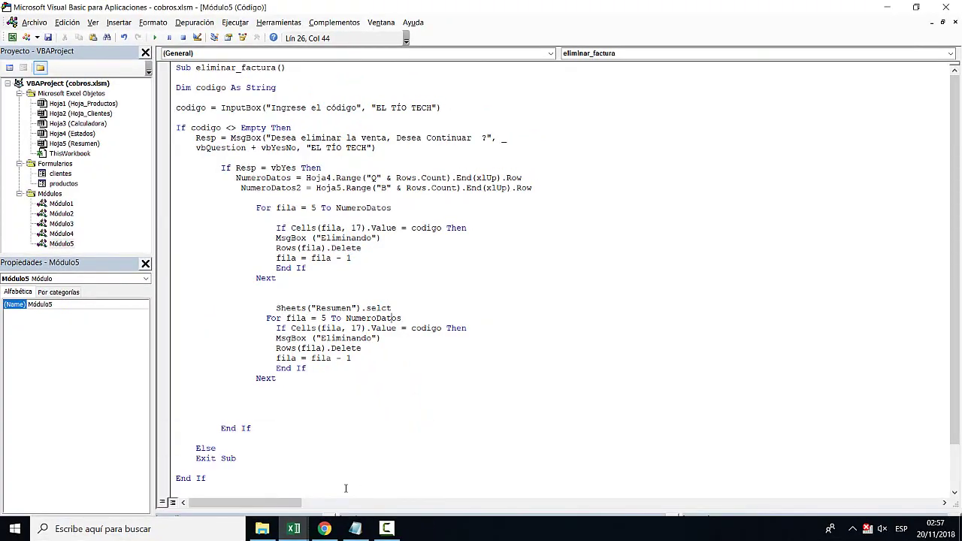
Step: Check Resumen's data rows 5 to 7, then make the copied loop run to NumeroDatos2
left_click(240, 459)
left_click(323, 494)
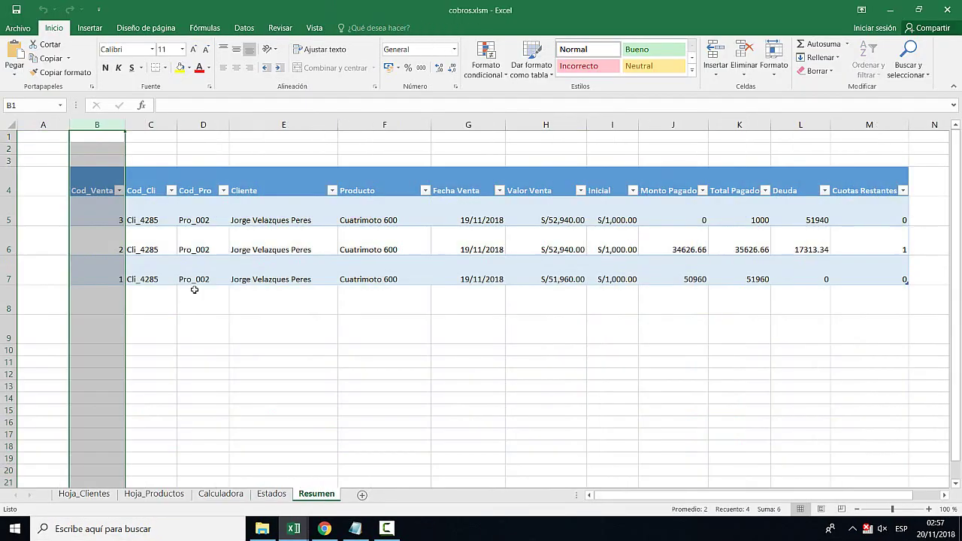
left_click(8, 184)
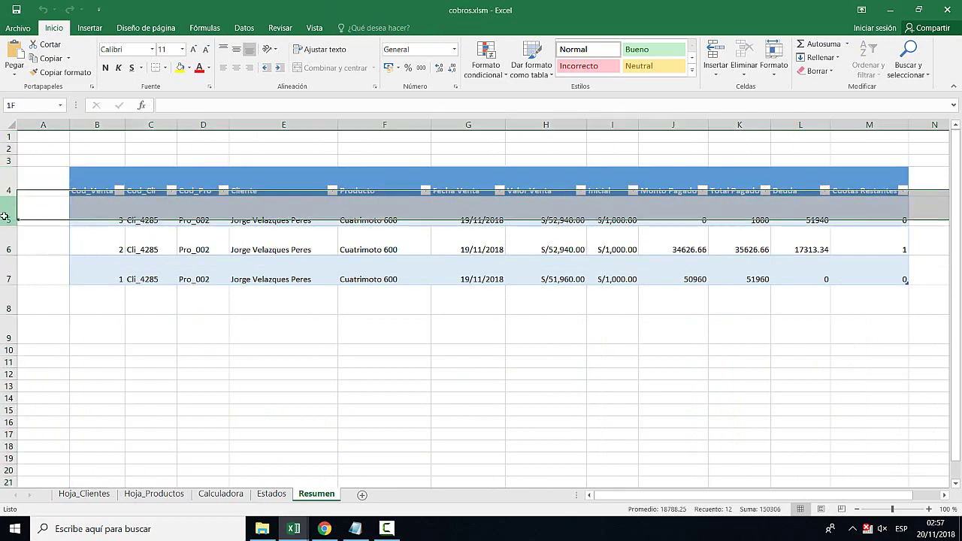
left_click(5, 217)
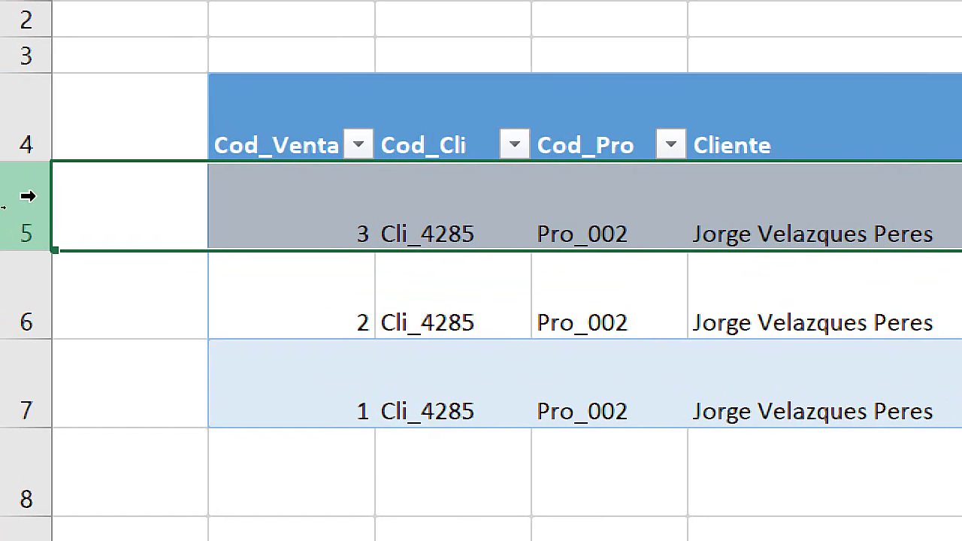
left_click(30, 350)
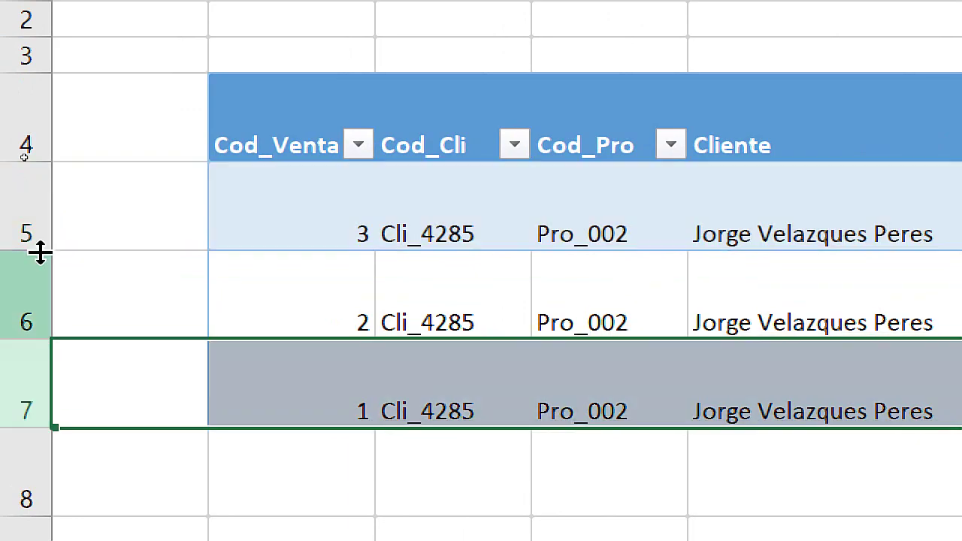
left_click(17, 225)
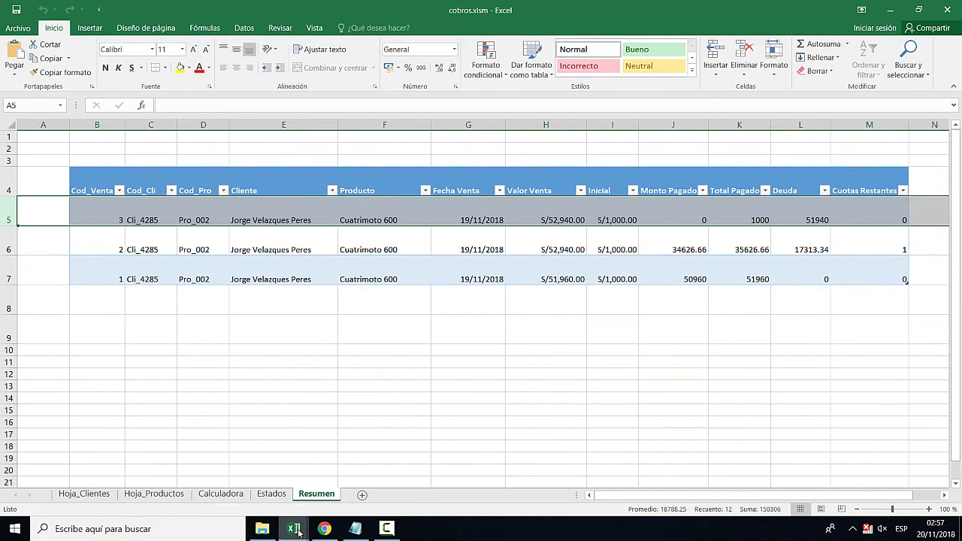
mouse_move(293, 528)
left_click(368, 465)
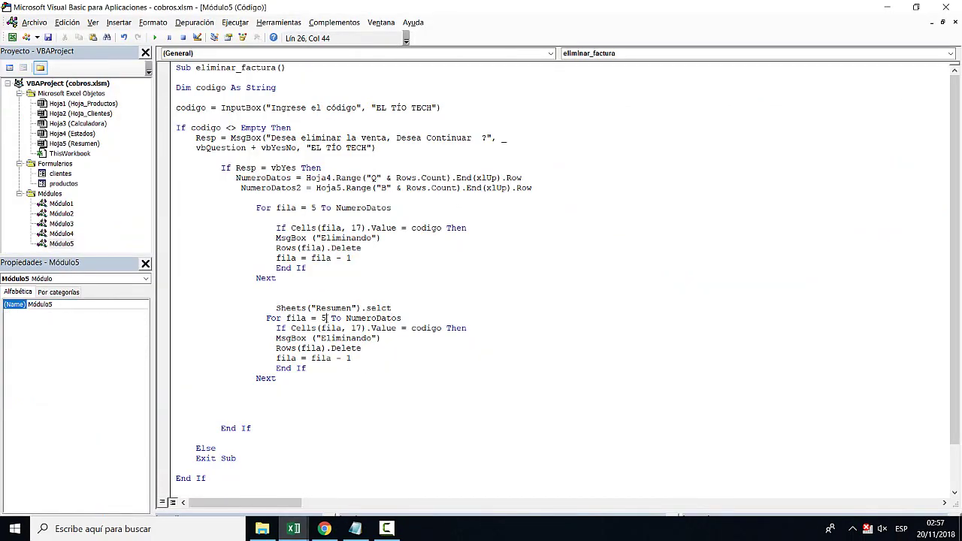
double_click(323, 318)
left_click(410, 320)
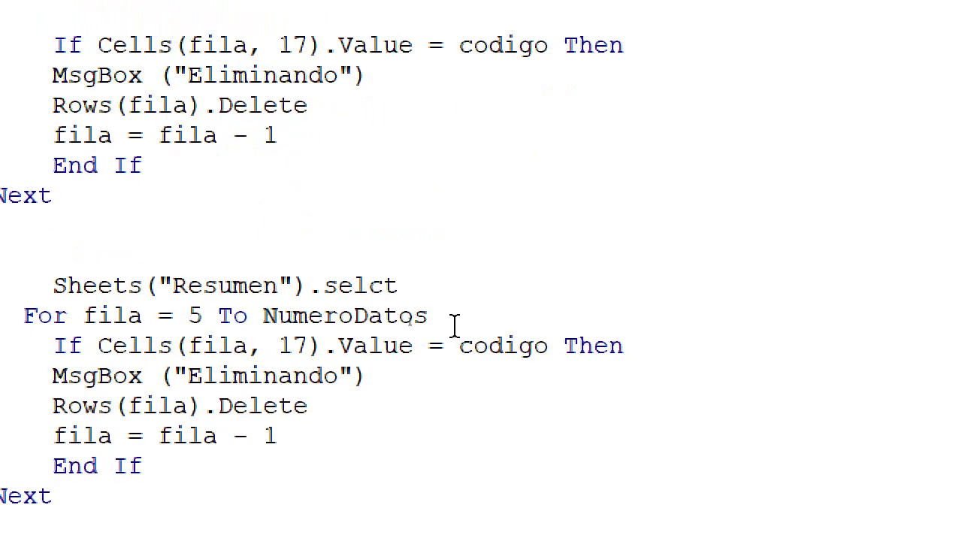
type("2")
Step: Change the copied condition's column from 17 to 2, confirming column B holds Cod_Venta
left_click_drag(269, 346, 193, 347)
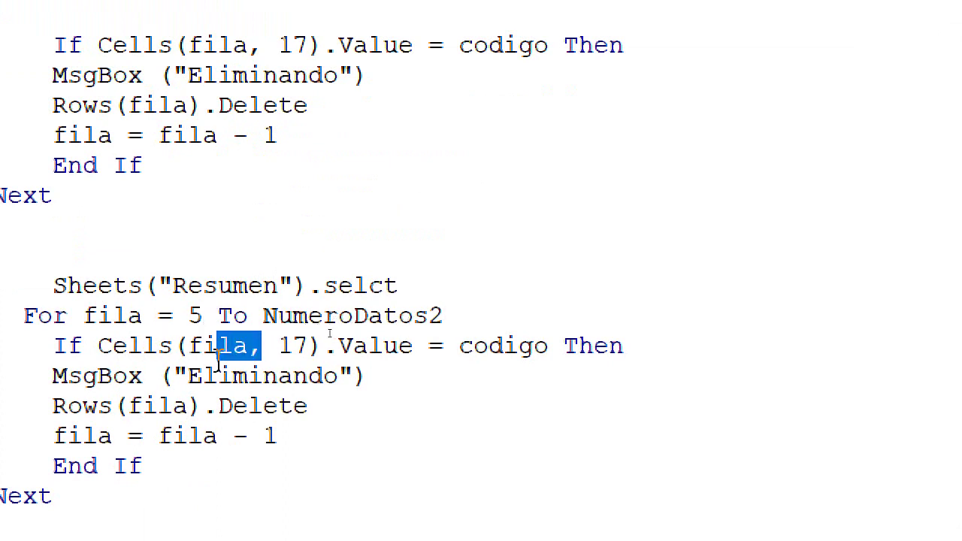
left_click(311, 344)
double_click(310, 344)
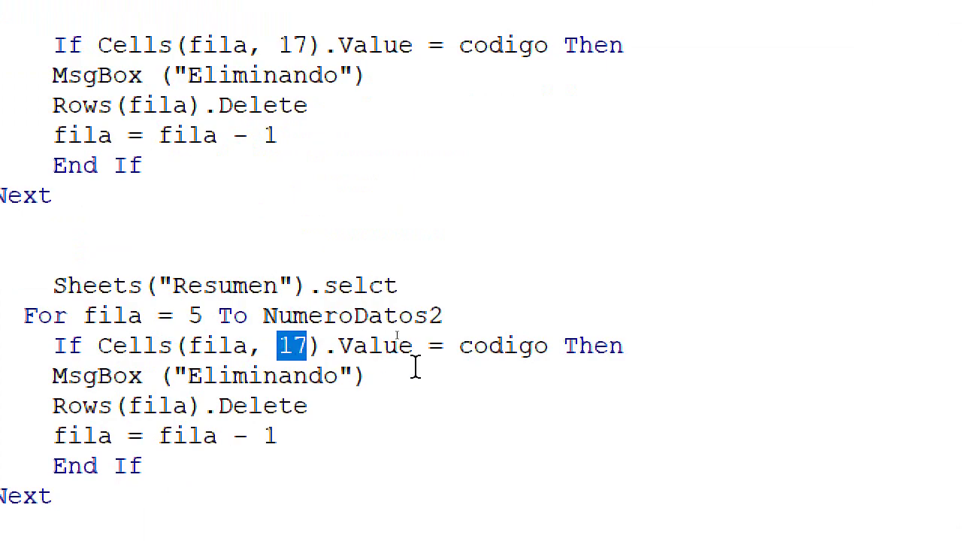
type("2")
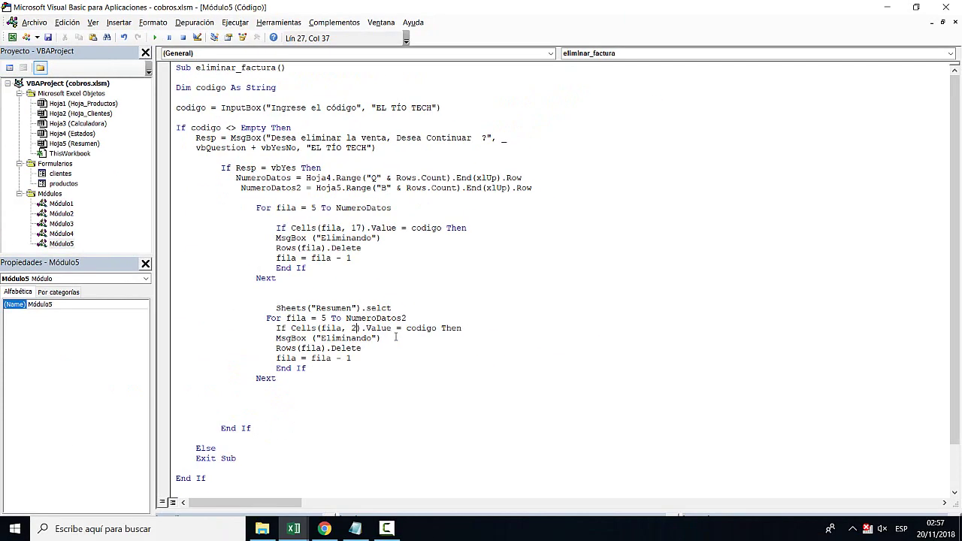
mouse_move(294, 528)
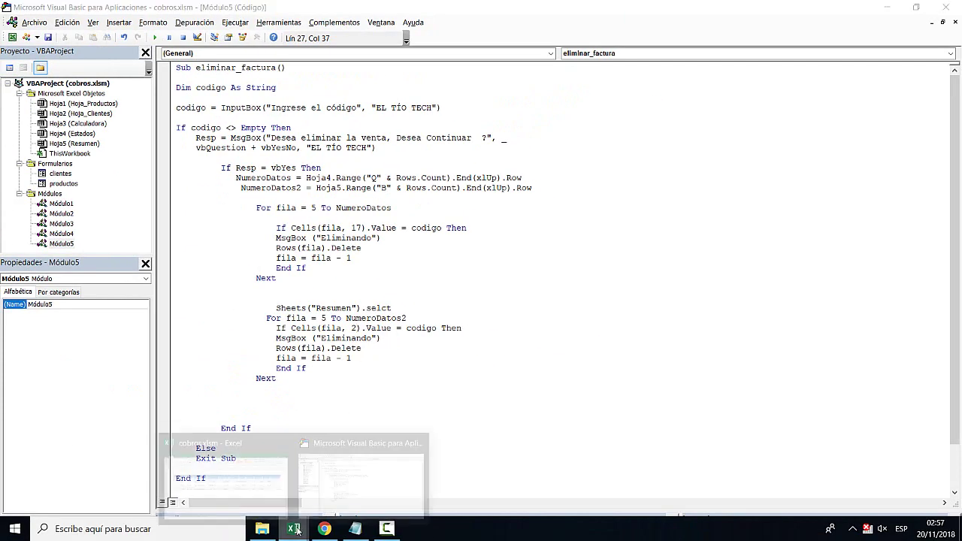
left_click(226, 497)
left_click(45, 125)
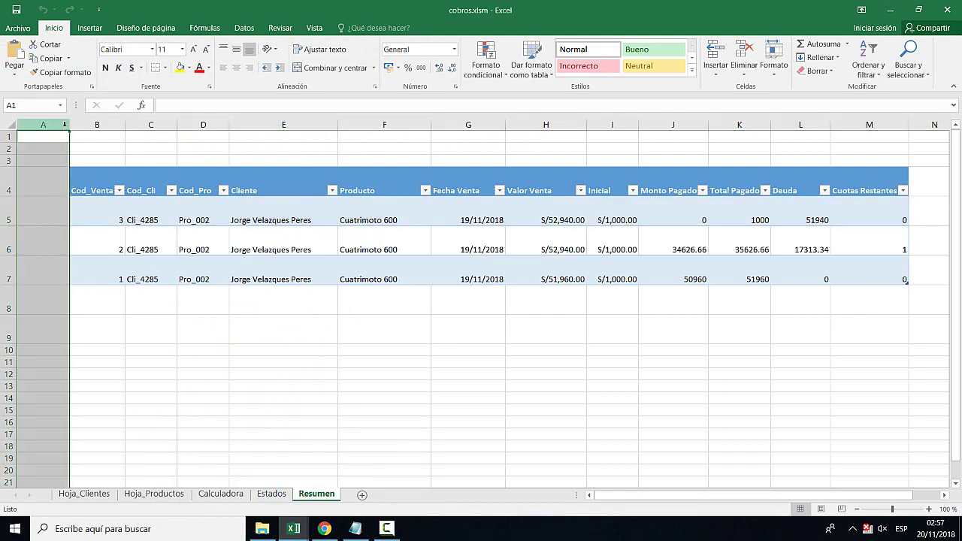
left_click(96, 125)
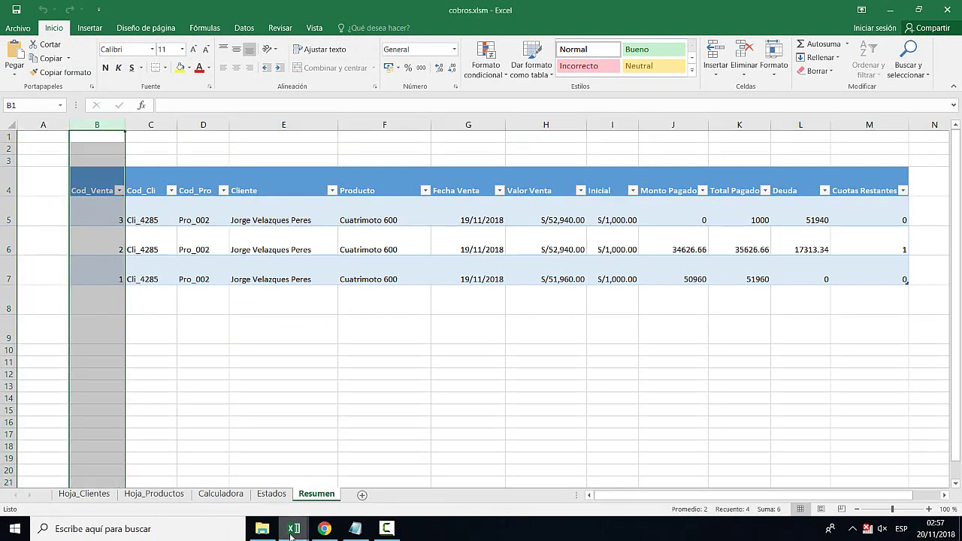
mouse_move(293, 528)
left_click(365, 466)
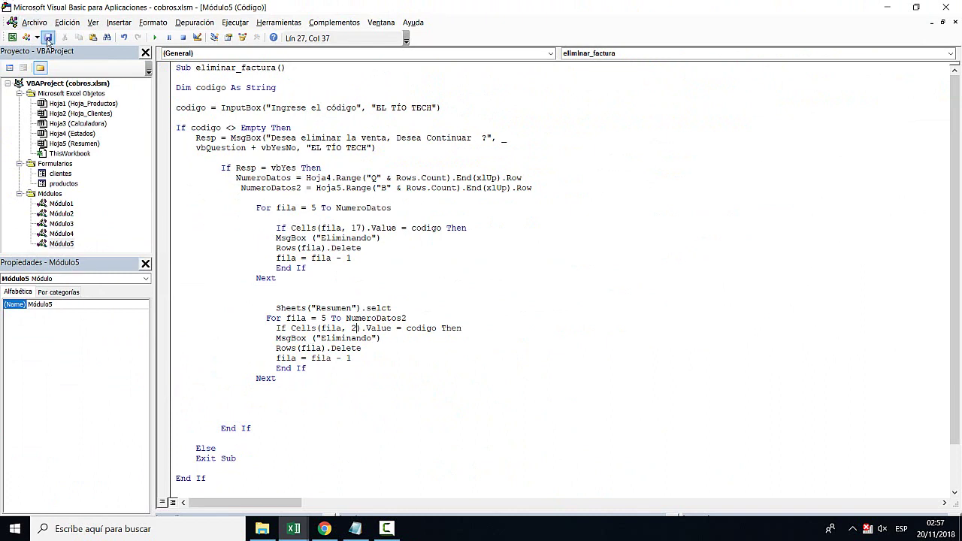
Step: Delete the old data rows 5 to 7 on Resumen and the old rows on Estados
key("alt+F11")
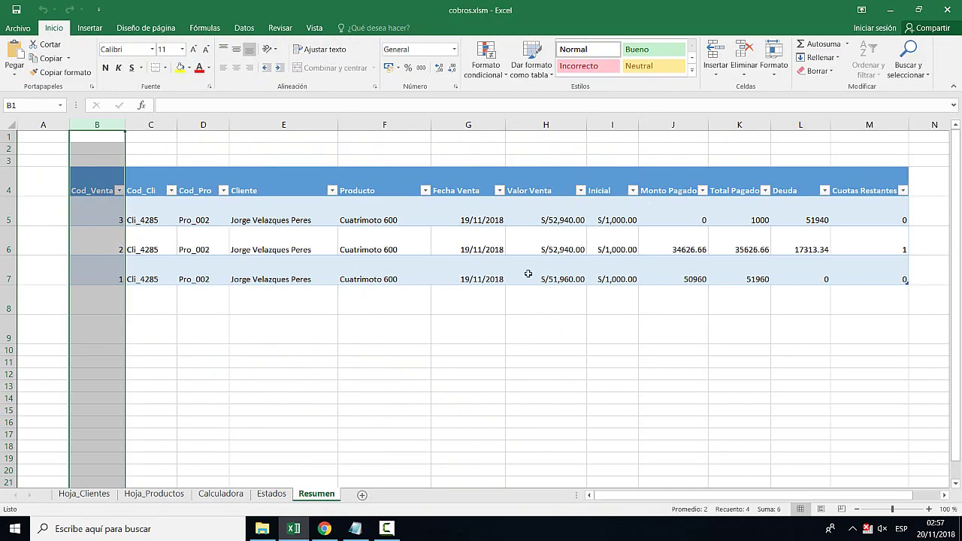
left_click_drag(12, 213, 11, 275)
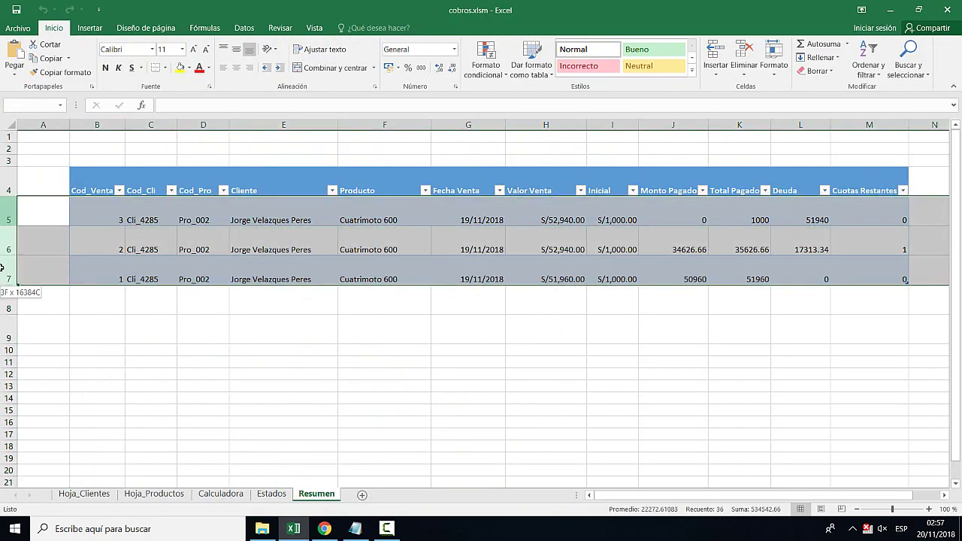
right_click(15, 267)
left_click(30, 370)
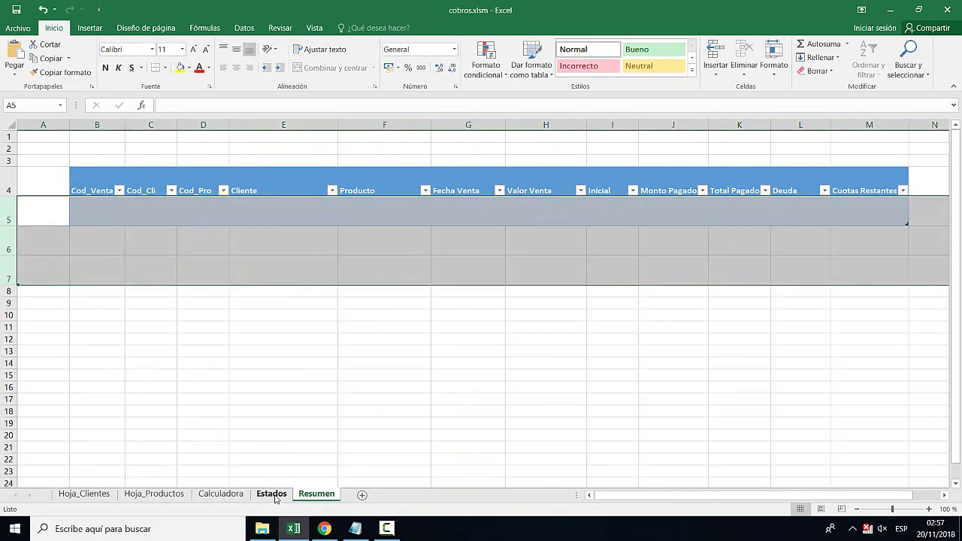
left_click(271, 493)
left_click(8, 286)
left_click_drag(3, 317, 8, 226)
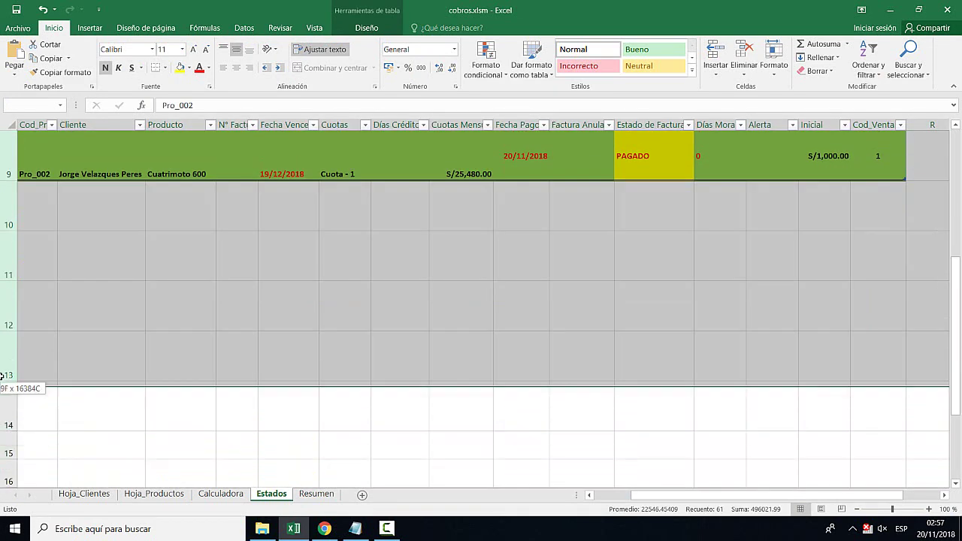
left_click(30, 326)
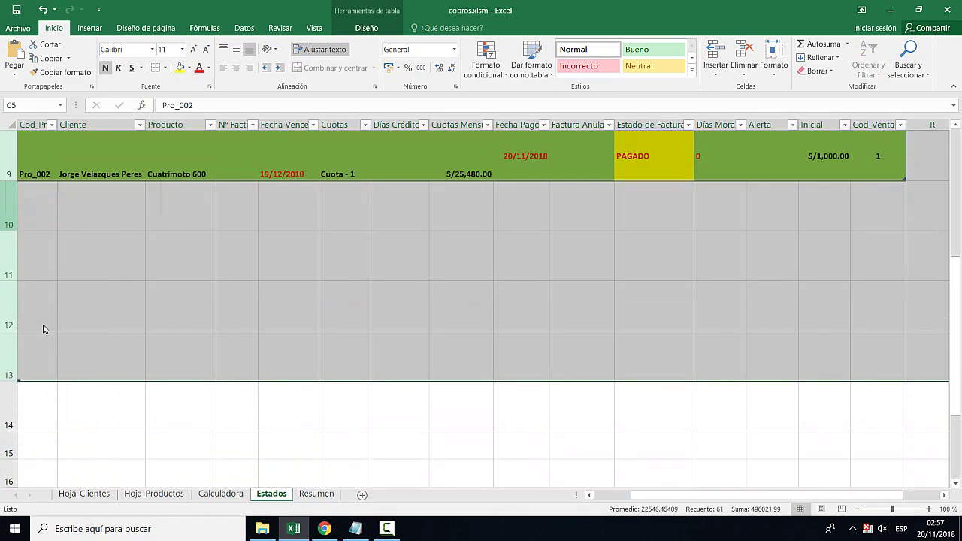
scroll(151, 323, "up", 3)
Step: Register a new sale with CALCULAR on Calculadora, then run the delete-sale macro from Estados
left_click(220, 493)
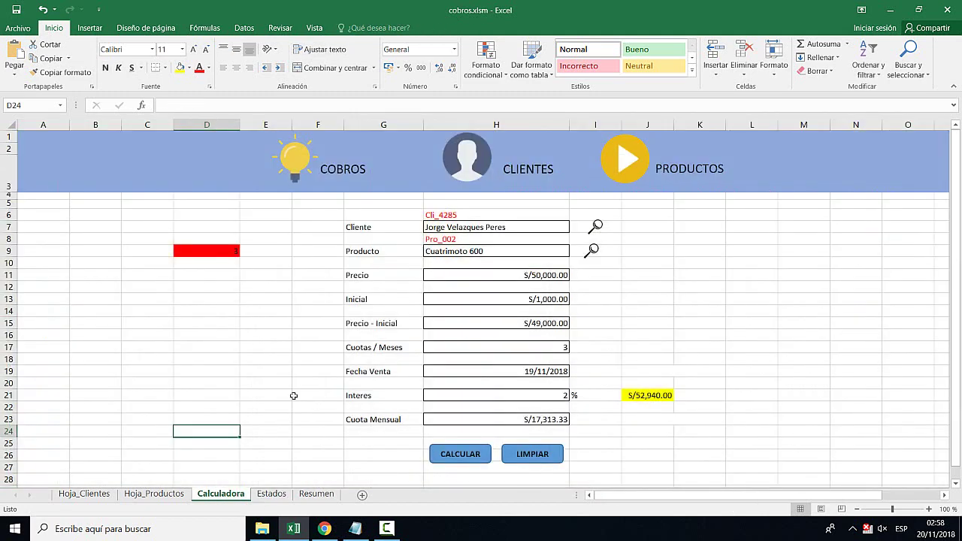
left_click(460, 455)
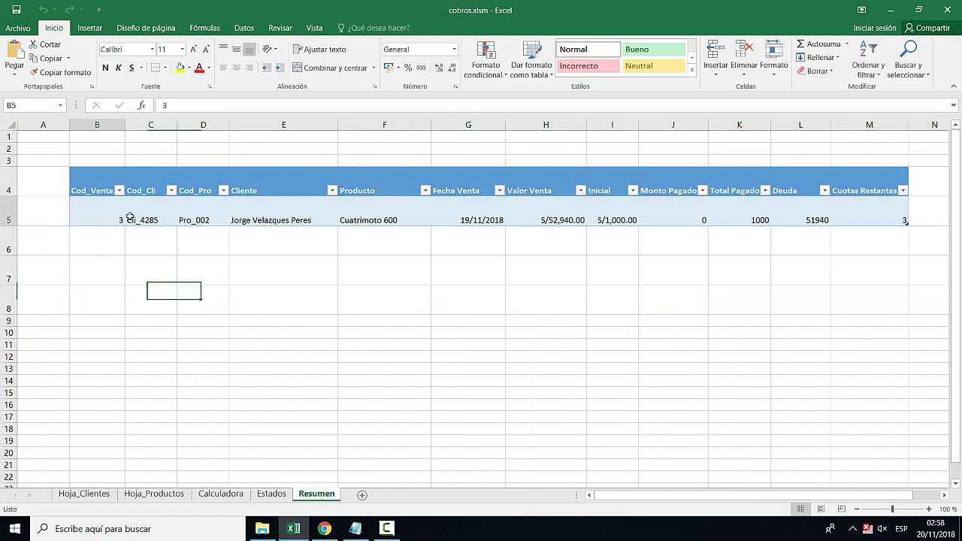
left_click_drag(125, 219, 865, 213)
left_click(644, 328)
left_click(272, 494)
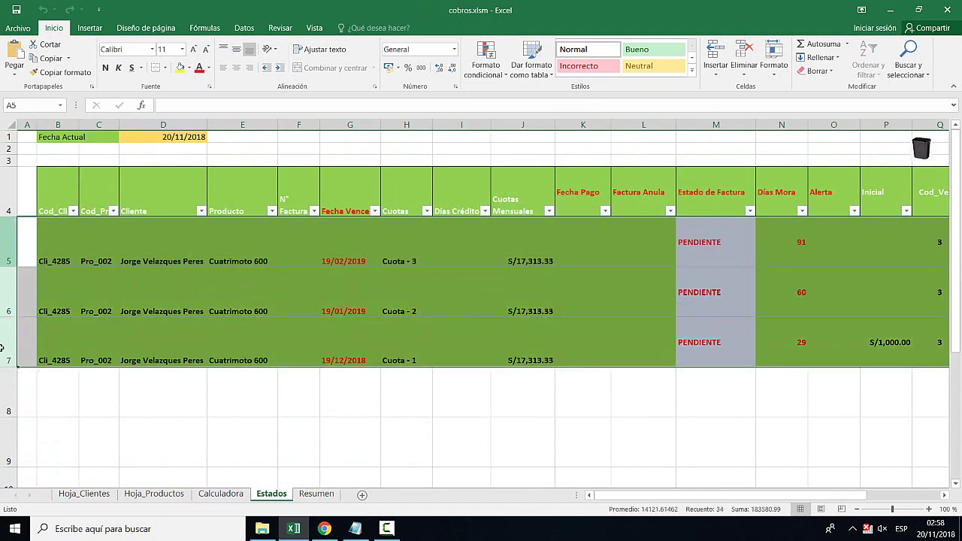
left_click(408, 426)
left_click(924, 138)
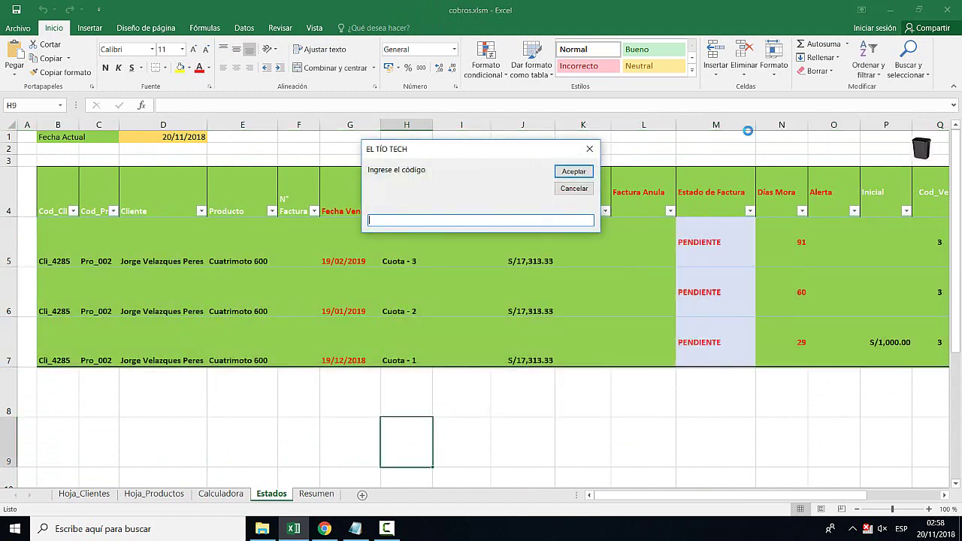
Step: Enter code 3 and answer No to test cancelling the deletion
mouse_move(470, 152)
left_mouse_down()
mouse_move(692, 171)
mouse_move(463, 246)
left_mouse_up()
type("3")
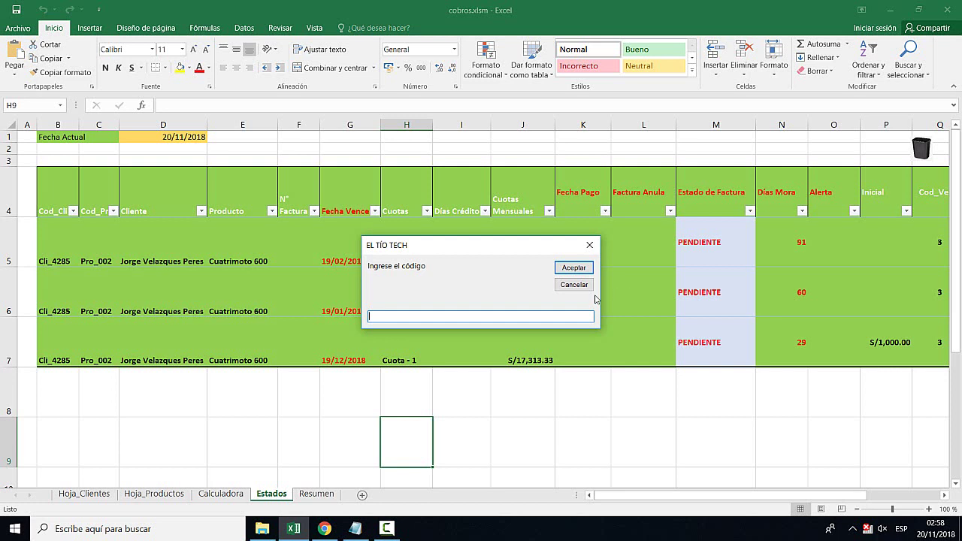
left_click(564, 268)
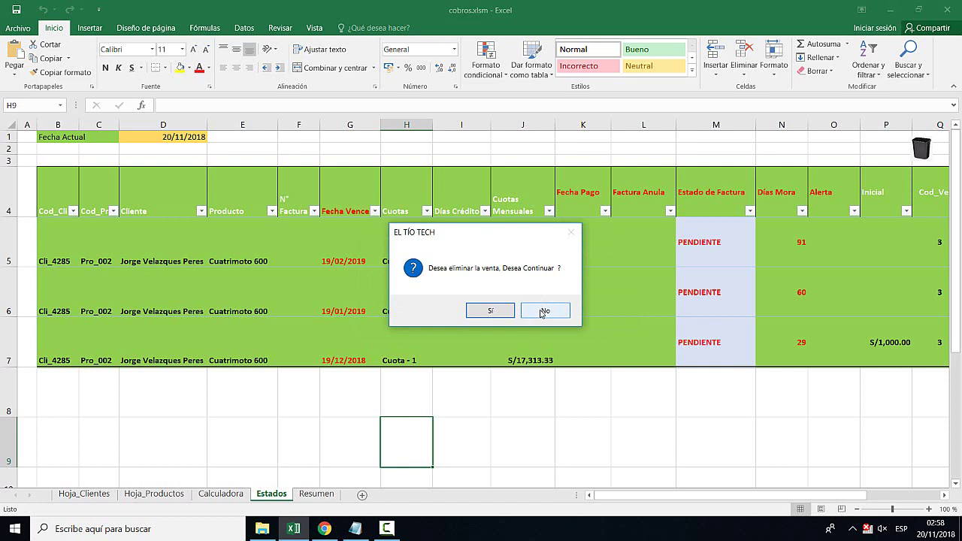
left_click(542, 311)
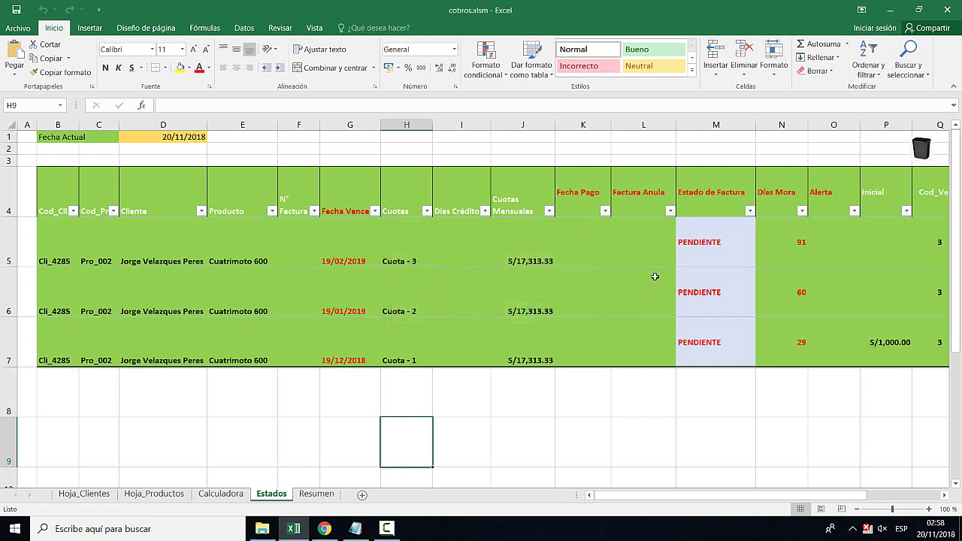
Step: Rerun with code 3, answer Sí, dismiss each Eliminando message, then debug run-time error 438
left_click(926, 150)
type("3")
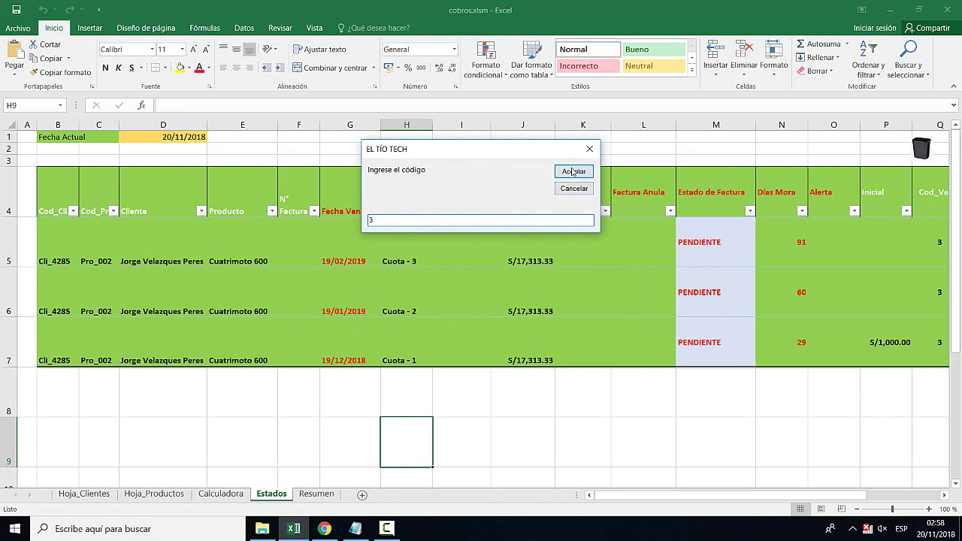
left_click(571, 171)
left_click(501, 310)
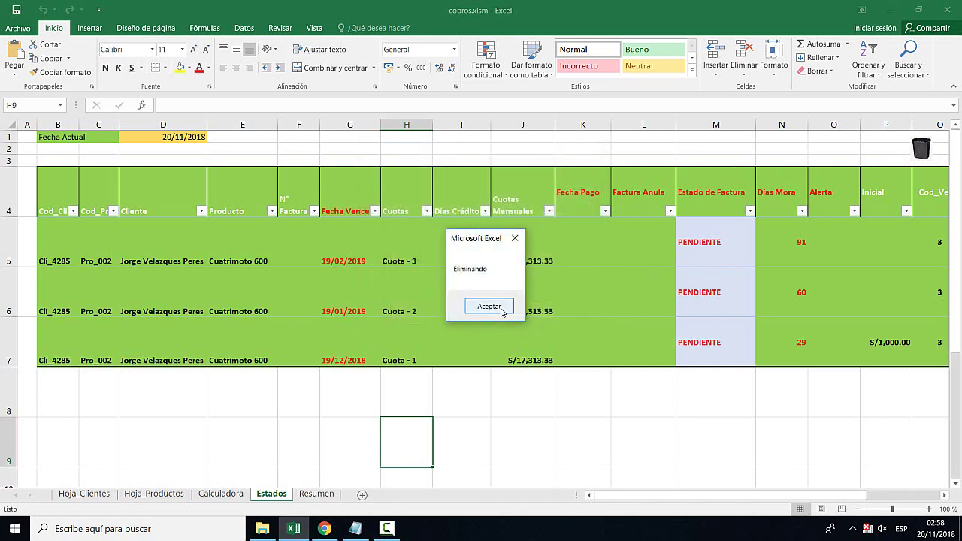
left_click(500, 307)
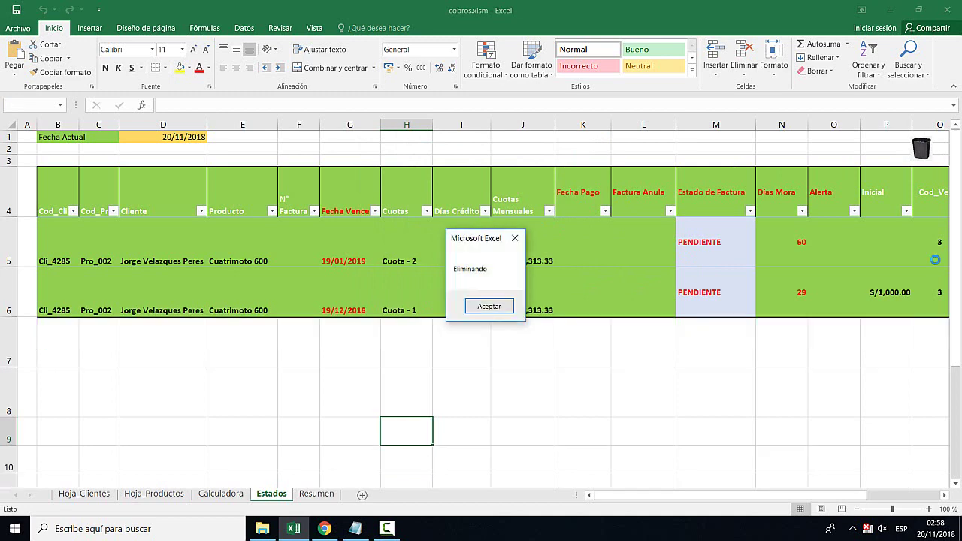
left_click(488, 306)
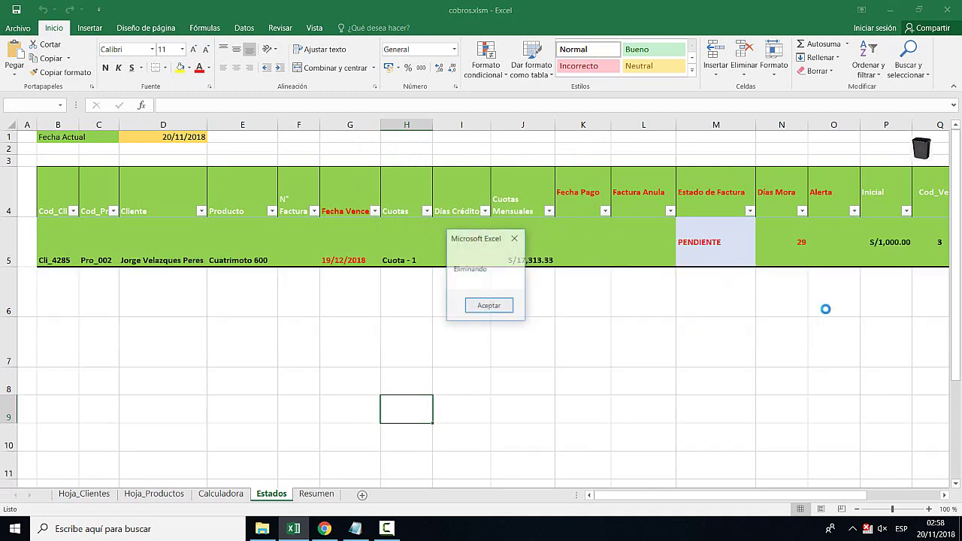
left_click(490, 307)
left_click(503, 245)
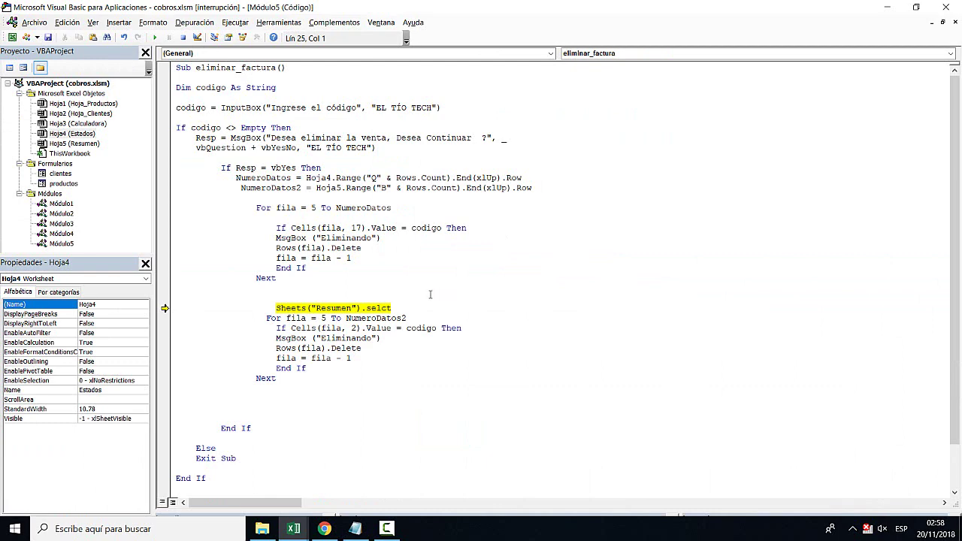
Step: Correct Sheets("Resumen").selct to .Select, then reset the paused macro and confirm
left_click(341, 318)
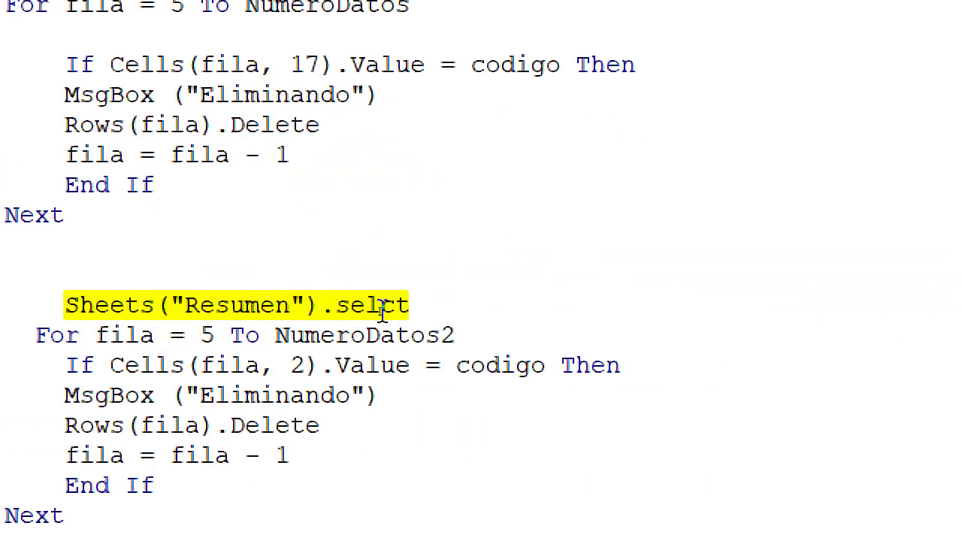
left_click(396, 328)
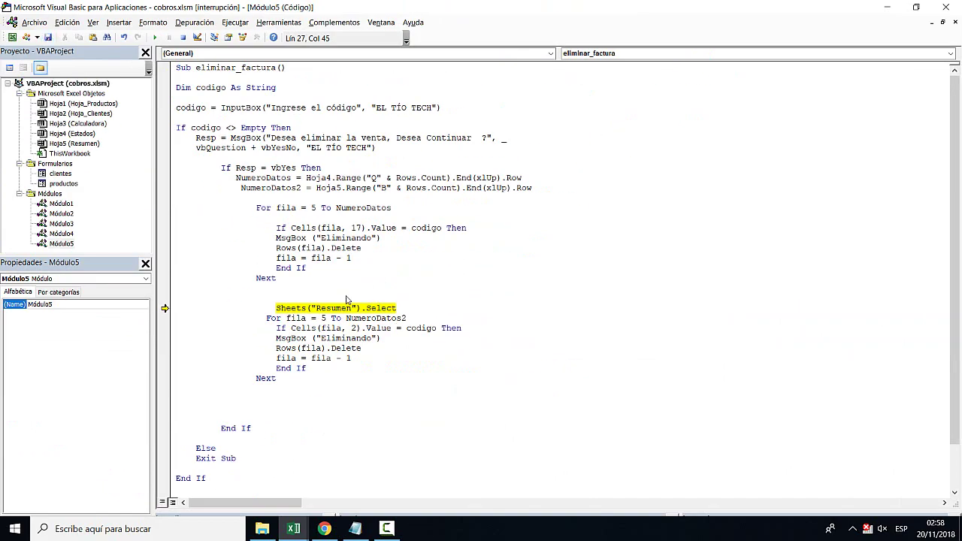
left_click(945, 7)
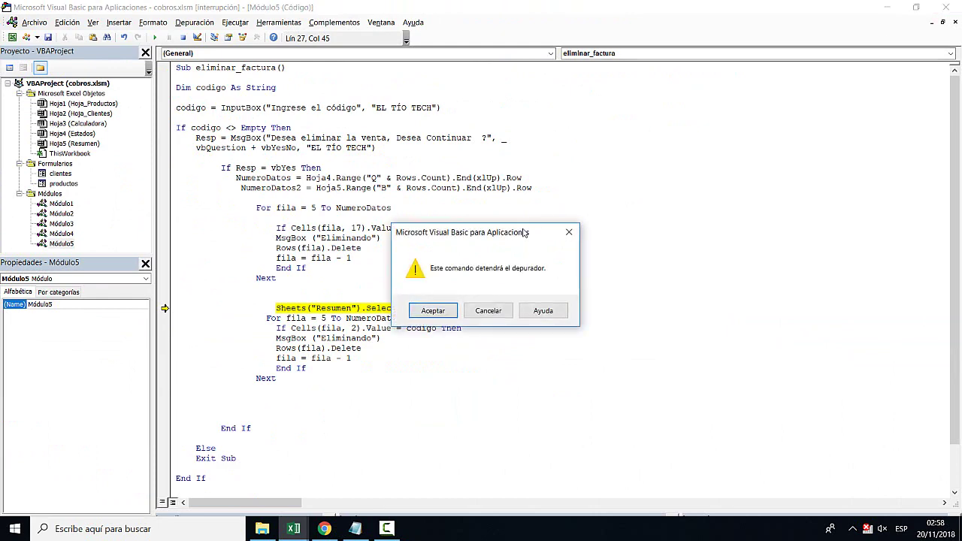
left_click(433, 311)
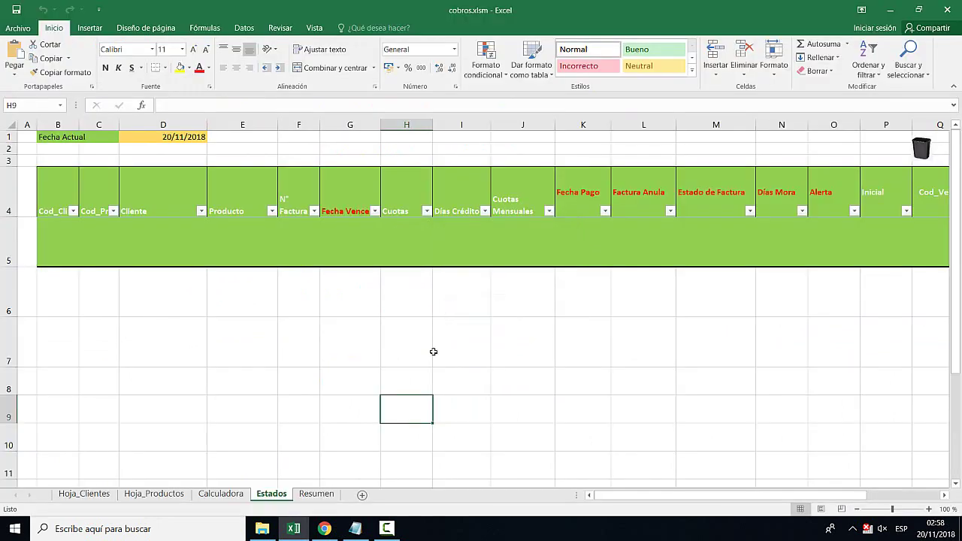
Step: Manually delete row 5 from the Resumen sheet
left_click(308, 496)
left_click(9, 220)
right_click(9, 218)
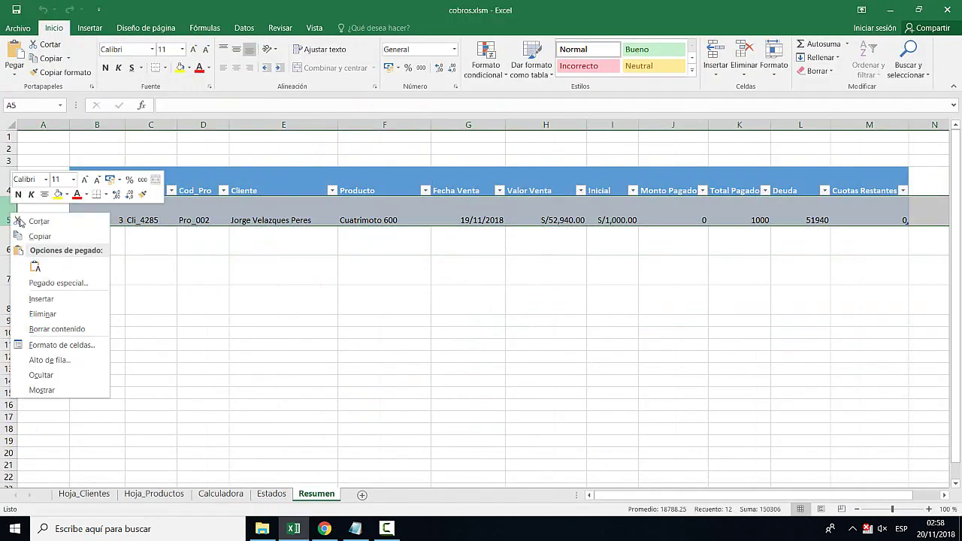
left_click(54, 314)
Step: Register a new sale from Calculadora and check its regenerated Estados rows 5 to 7
left_click(269, 496)
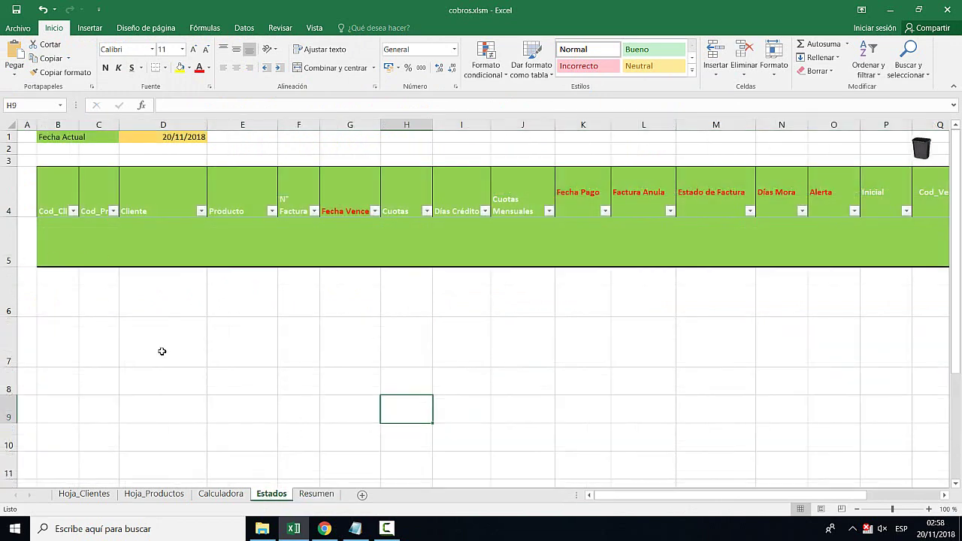
left_click(221, 494)
left_click(460, 453)
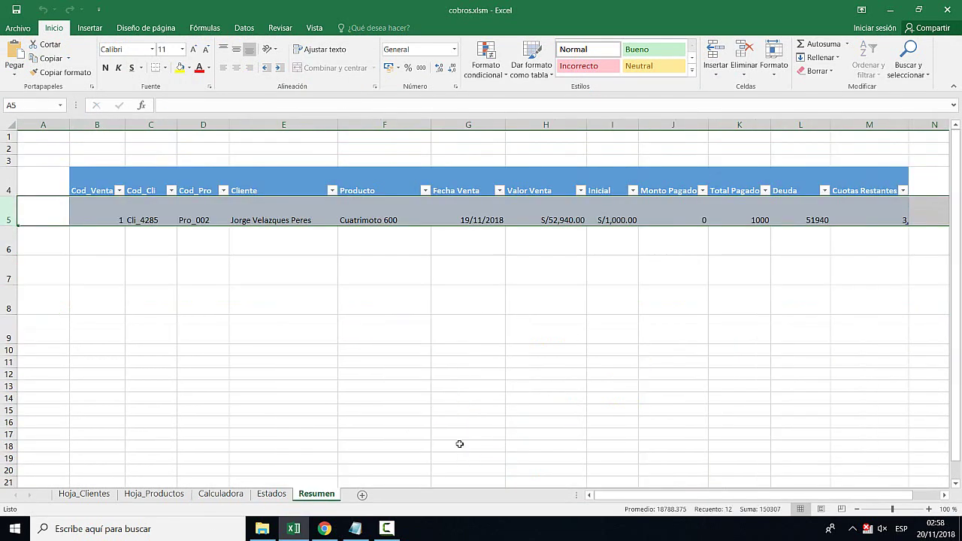
left_click(272, 493)
left_click(65, 294)
left_click_drag(3, 256, 8, 347)
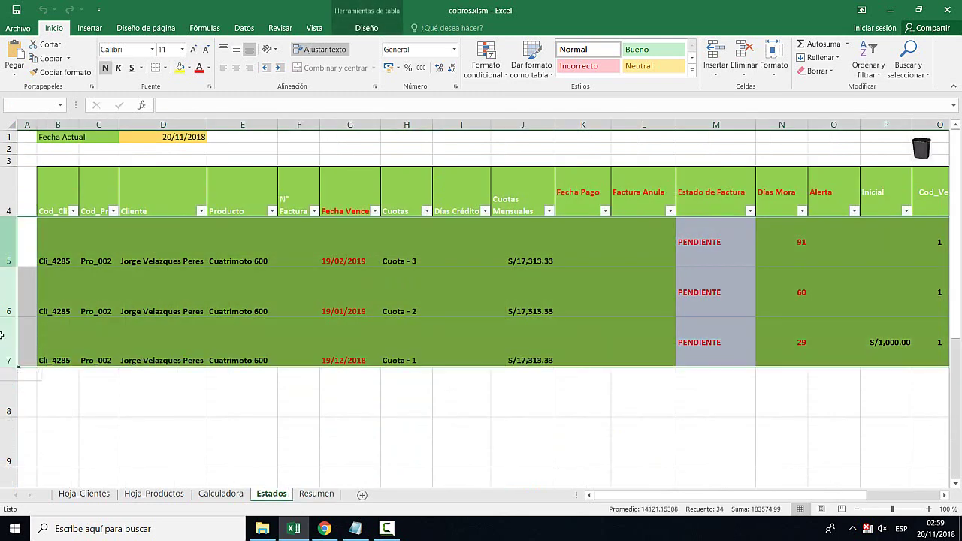
left_click(162, 392)
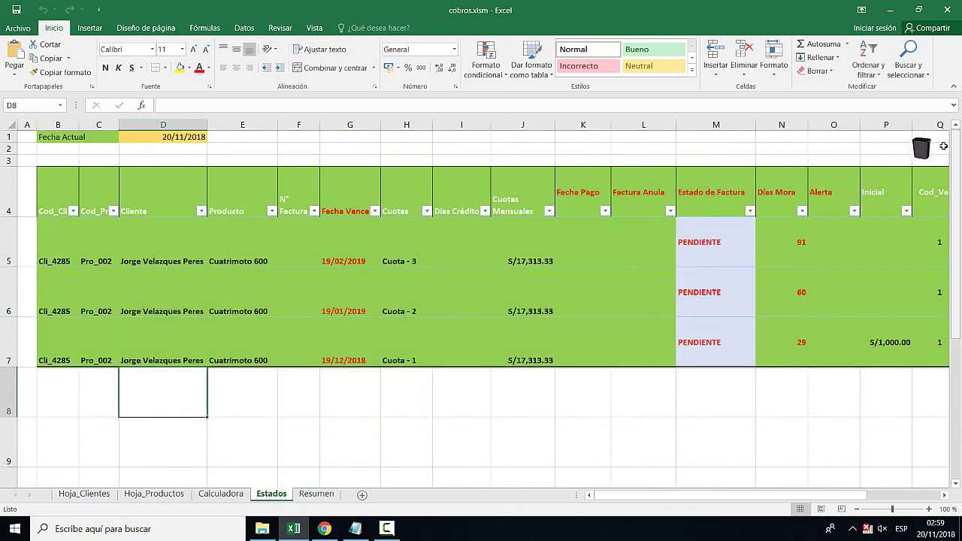
Step: Run eliminar_factura with sale code 1, confirm Sí, and dismiss each Eliminando message
left_click(916, 156)
type("1")
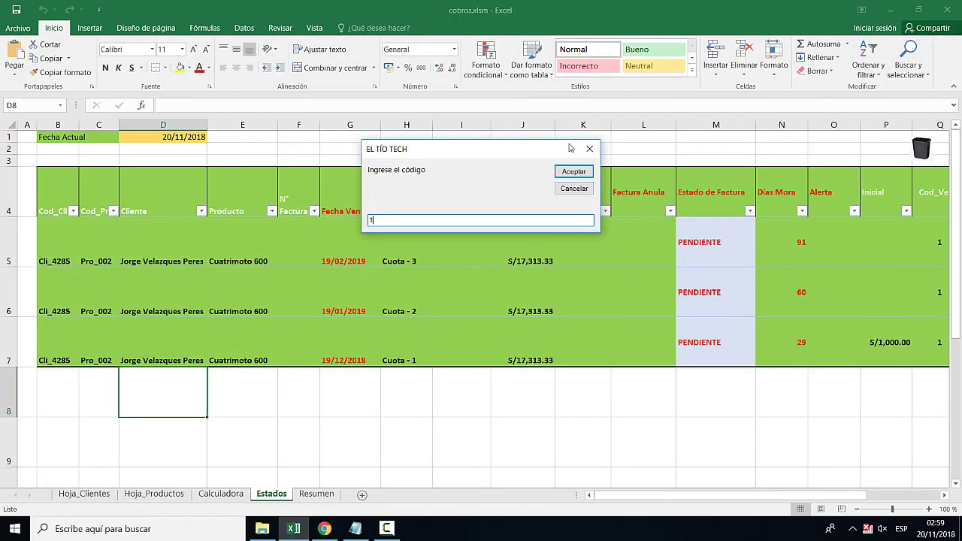
left_click(567, 171)
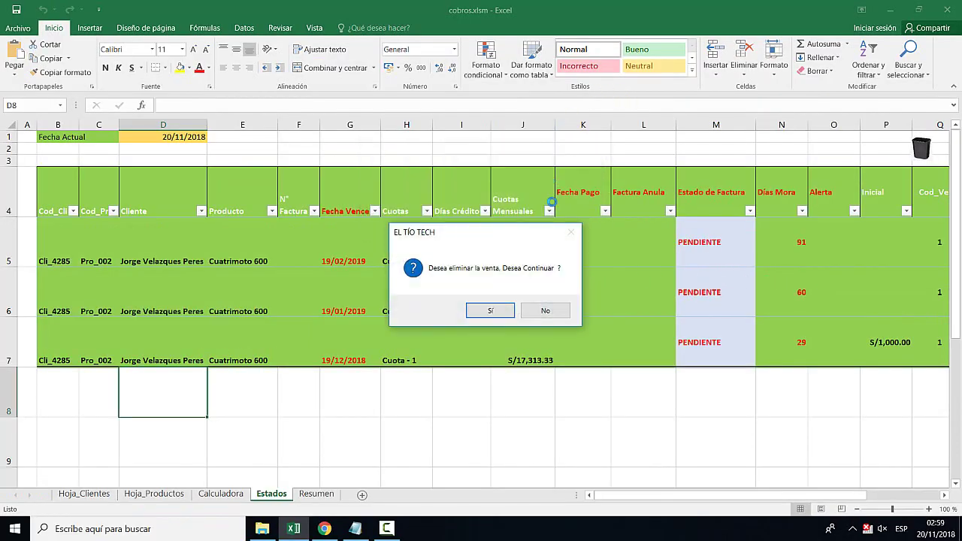
left_click(500, 311)
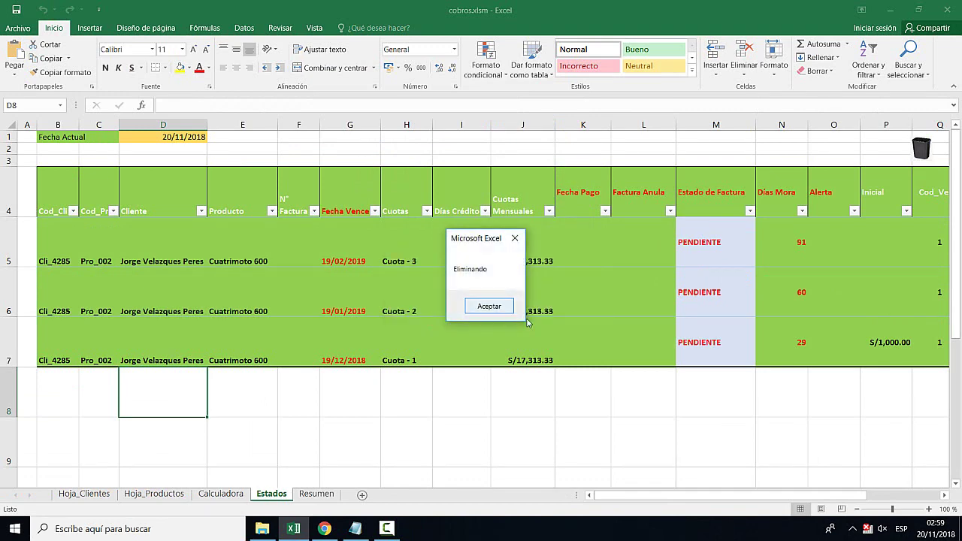
left_click(507, 314)
left_click(507, 314)
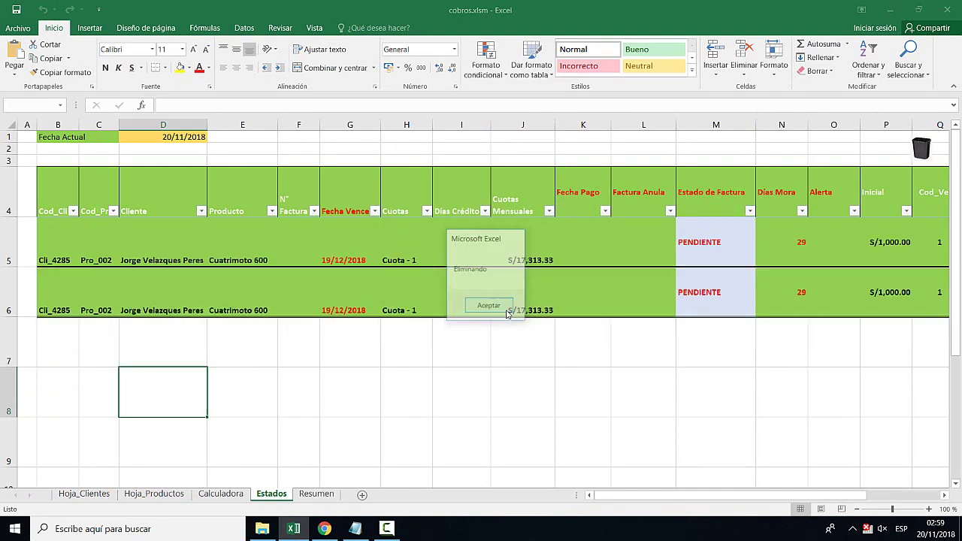
left_click(507, 314)
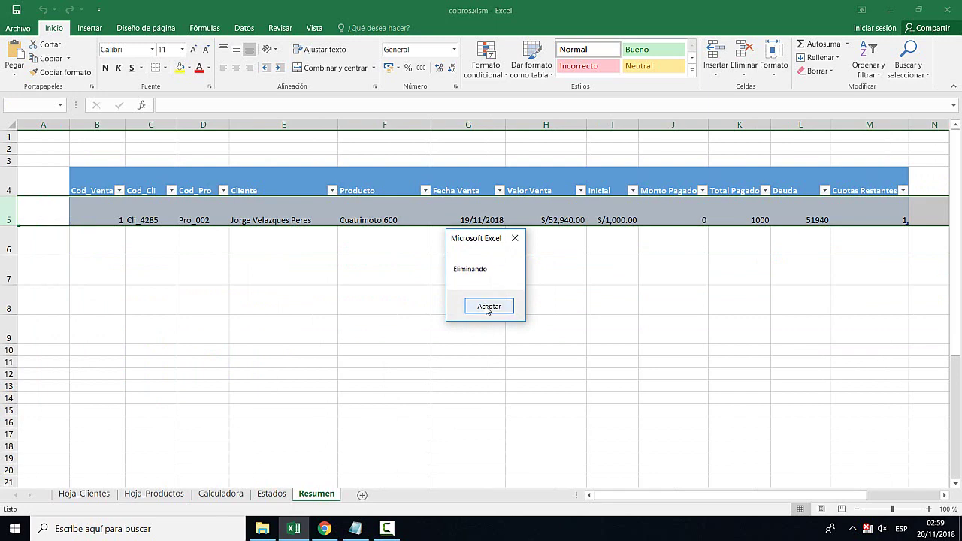
left_click(486, 310)
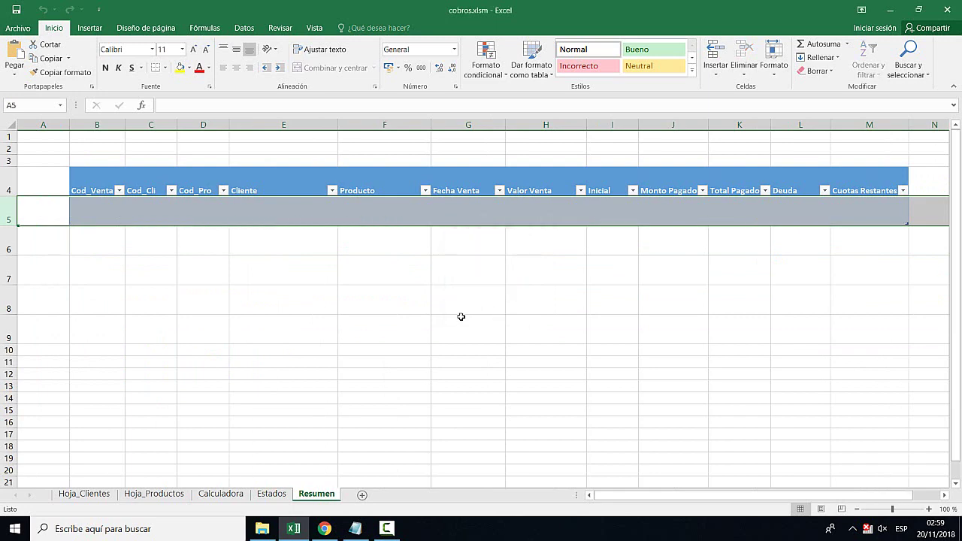
Step: Record two Cuatrimoto 600 sales with CALCULAR and check their Cod_Venta values
left_click(220, 493)
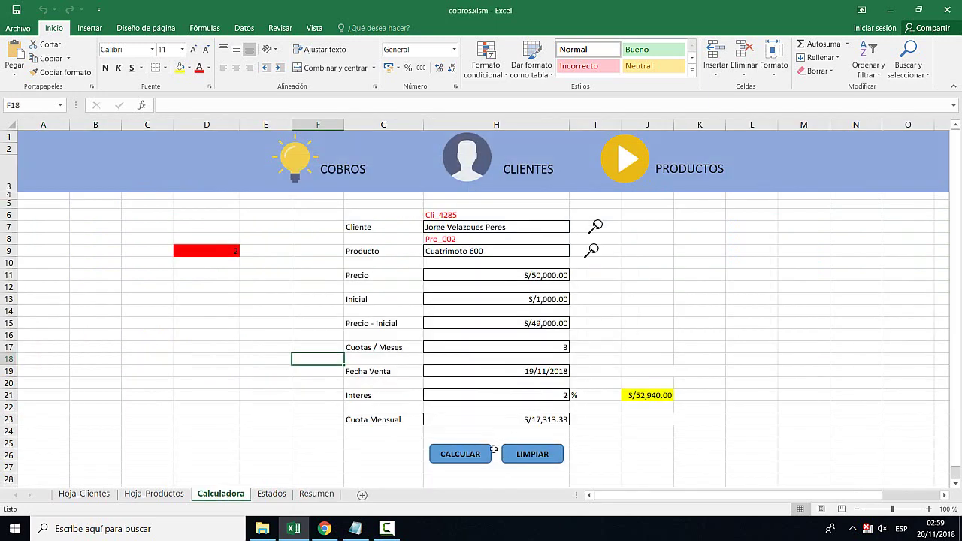
left_click(466, 453)
left_click(448, 460)
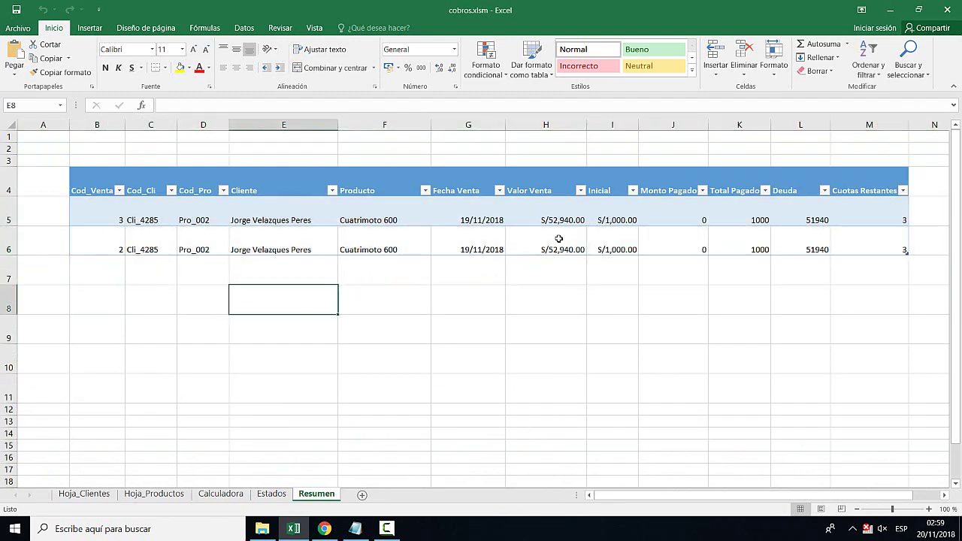
left_click(119, 214)
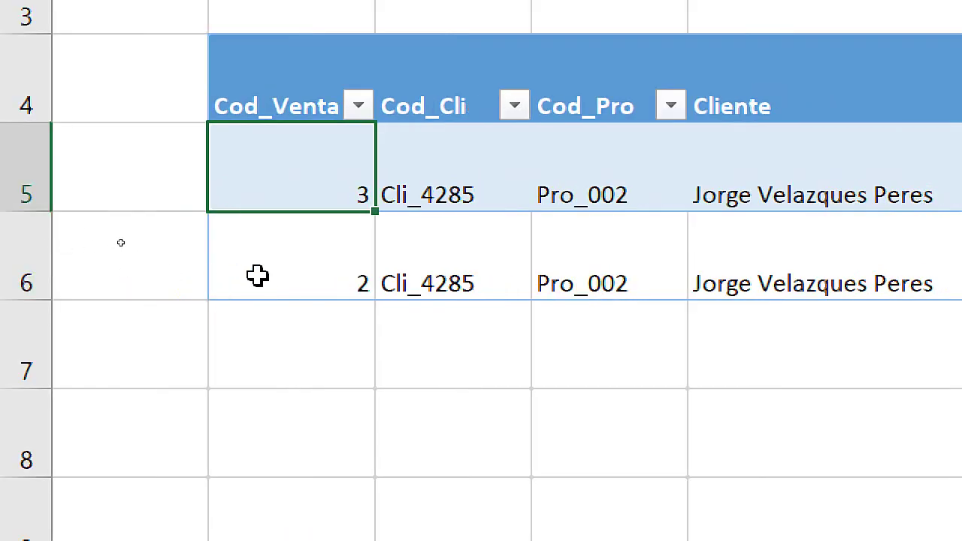
left_click(132, 240)
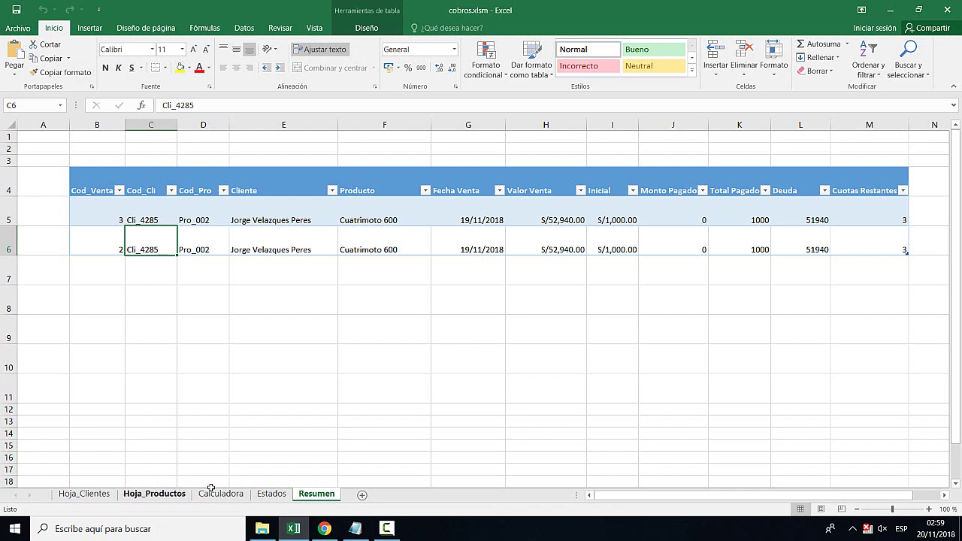
Step: Review the new sales' three PENDIENTE instalment rows each on Estados and in Resumen
left_click(221, 494)
left_click(271, 494)
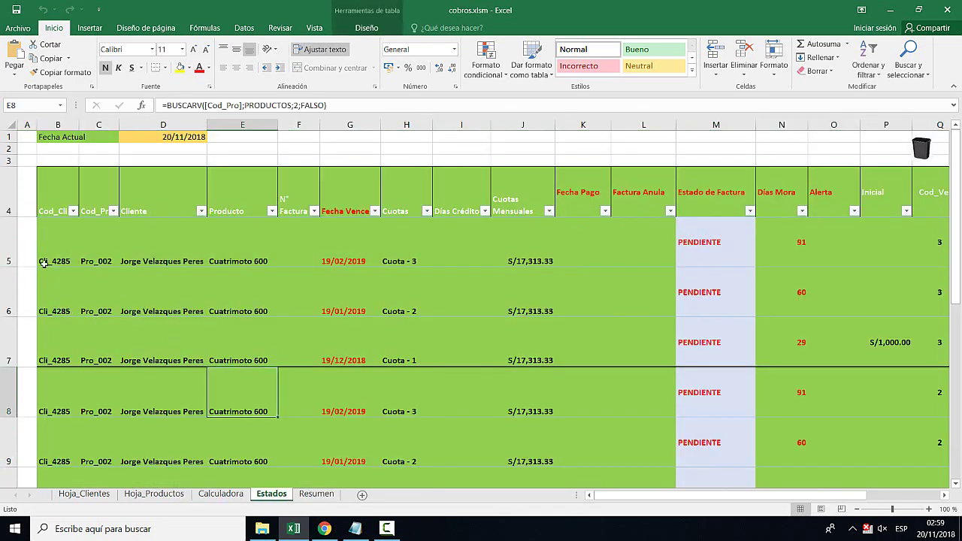
left_click_drag(1, 239, 4, 451)
scroll(174, 336, "down", 2)
scroll(173, 335, "up", 1)
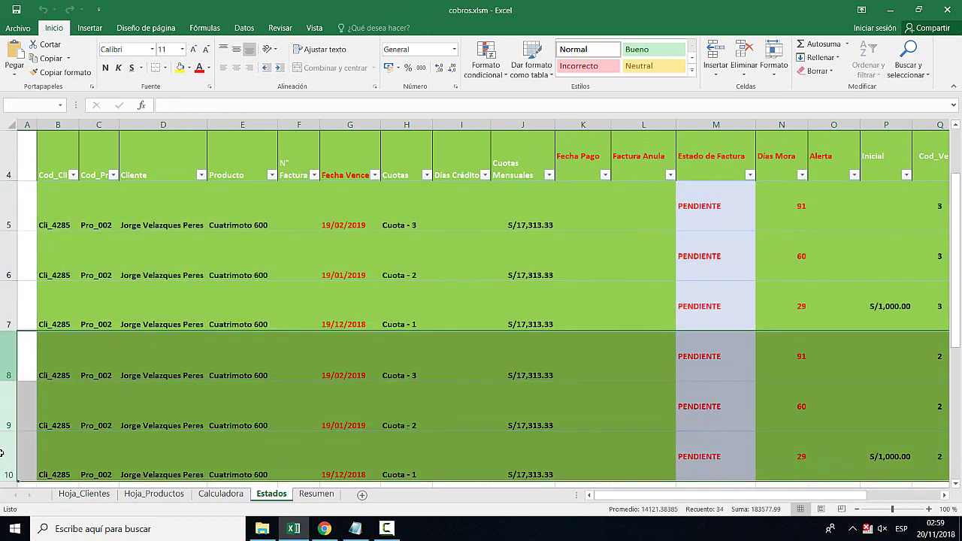
left_click(316, 494)
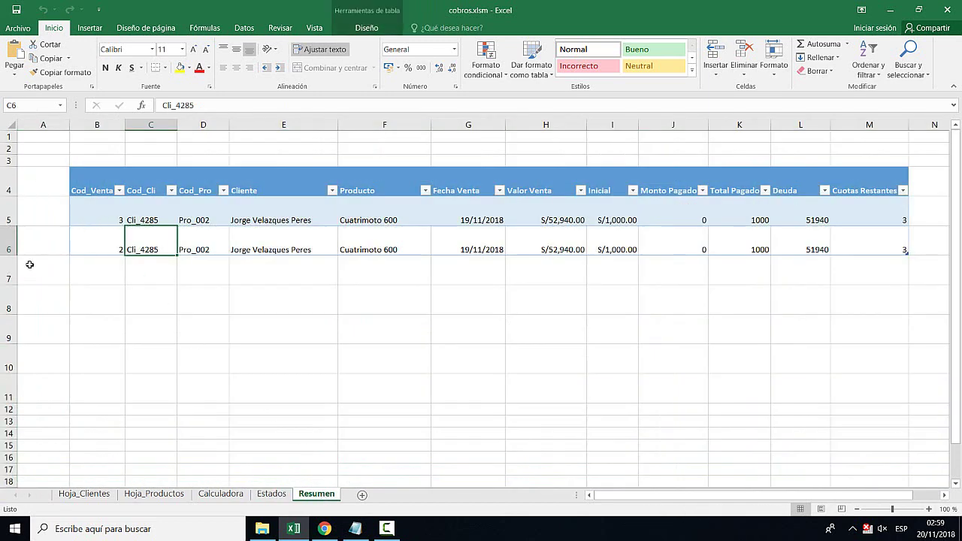
left_click(269, 494)
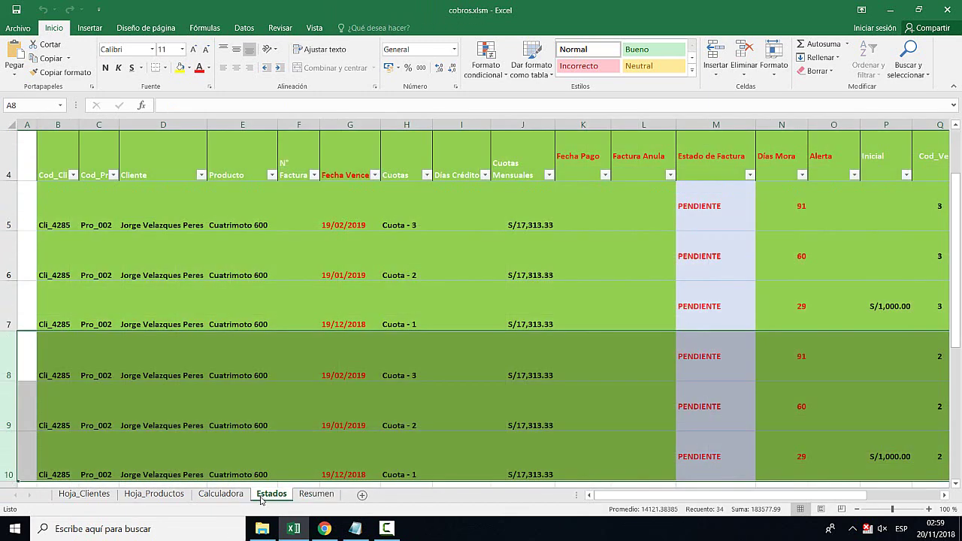
left_click(236, 496)
left_click(271, 494)
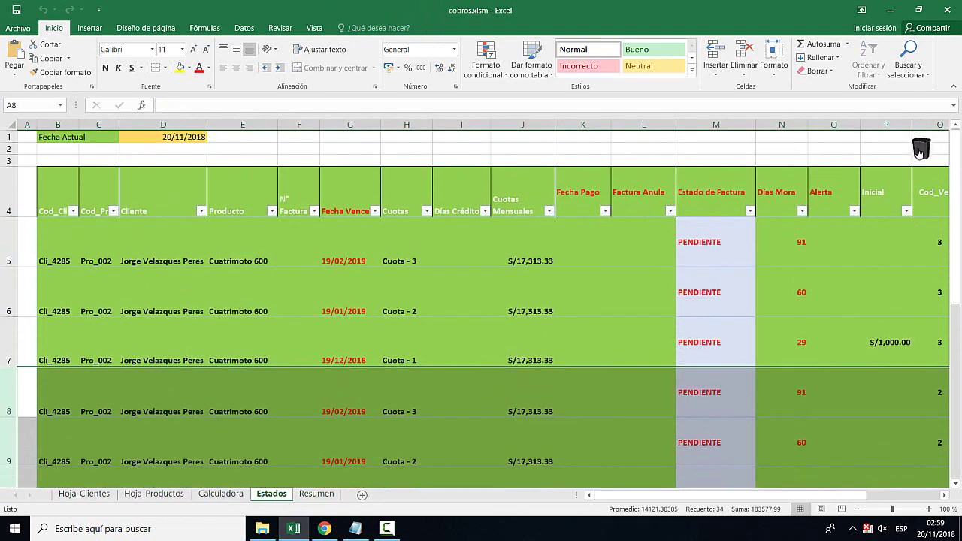
Step: Delete sale code 2 with the macro, dismiss every Eliminando message, then verify only sale 3 remains
key("Return")
type("2")
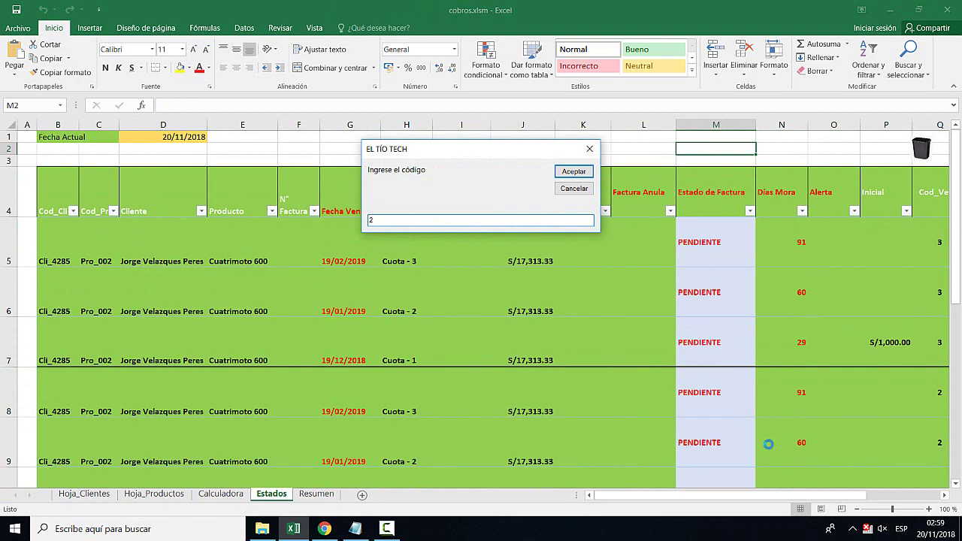
left_click(576, 174)
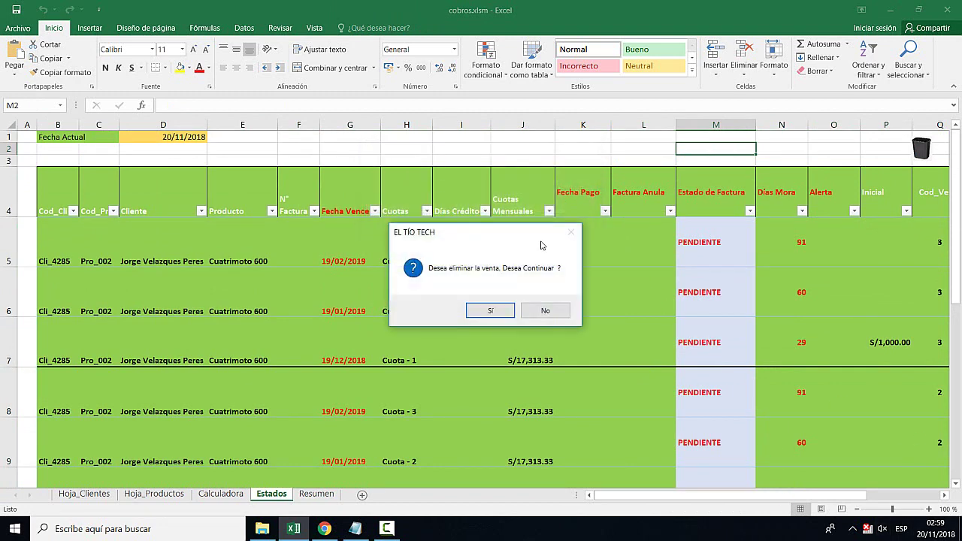
left_click(490, 313)
left_click(496, 314)
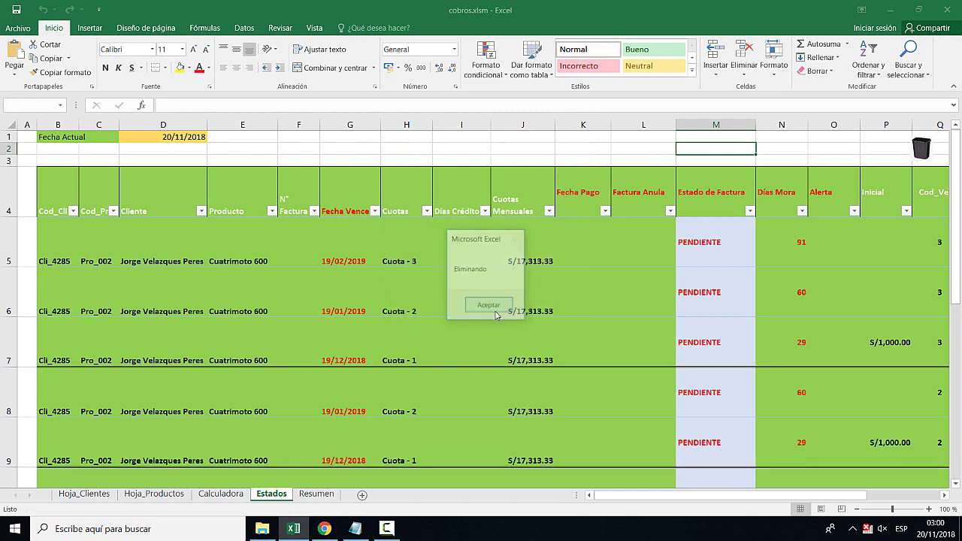
left_click(496, 314)
left_click(495, 314)
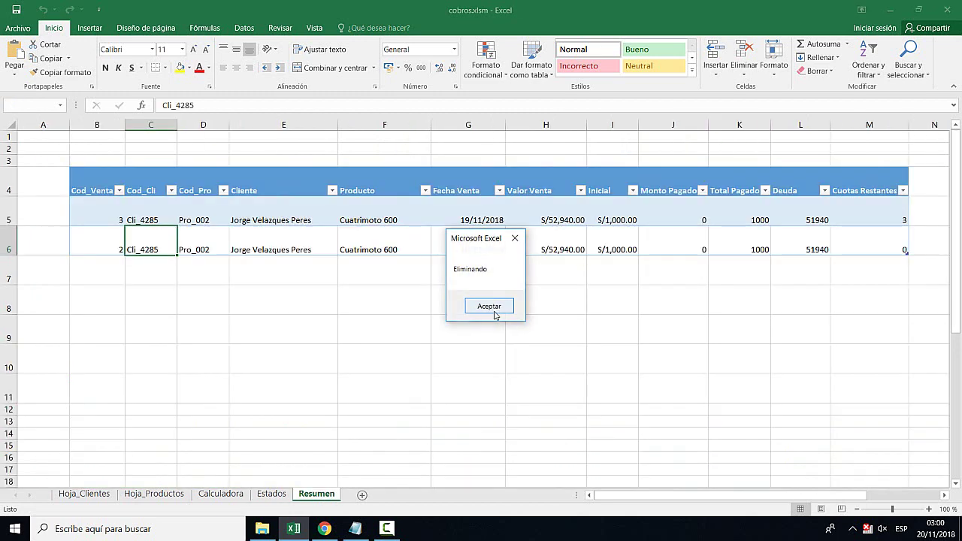
left_click(489, 306)
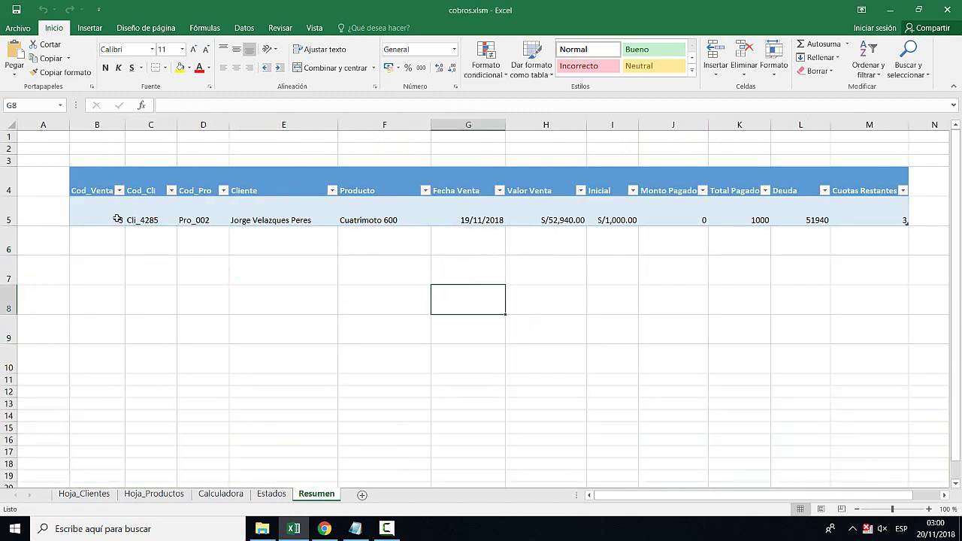
left_click(9, 220)
left_click(265, 499)
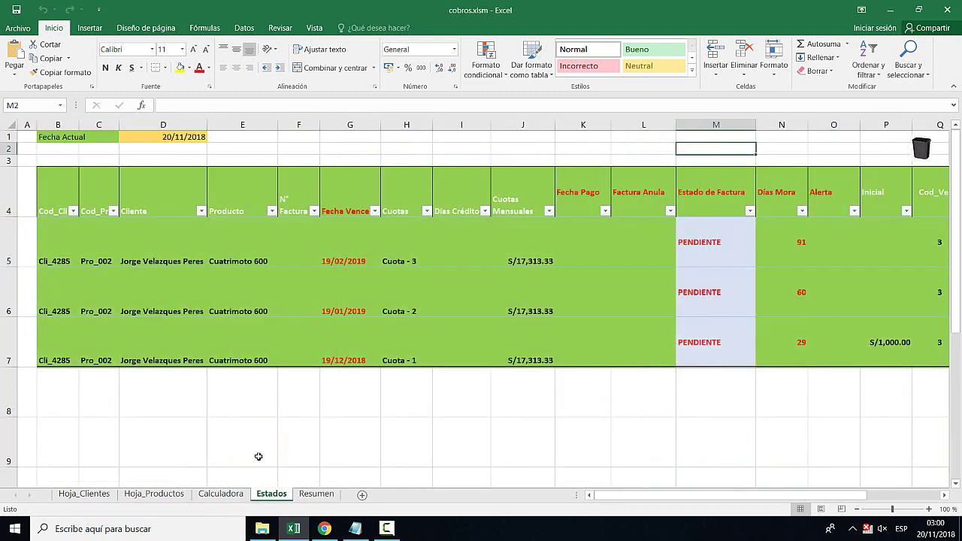
left_click(597, 413)
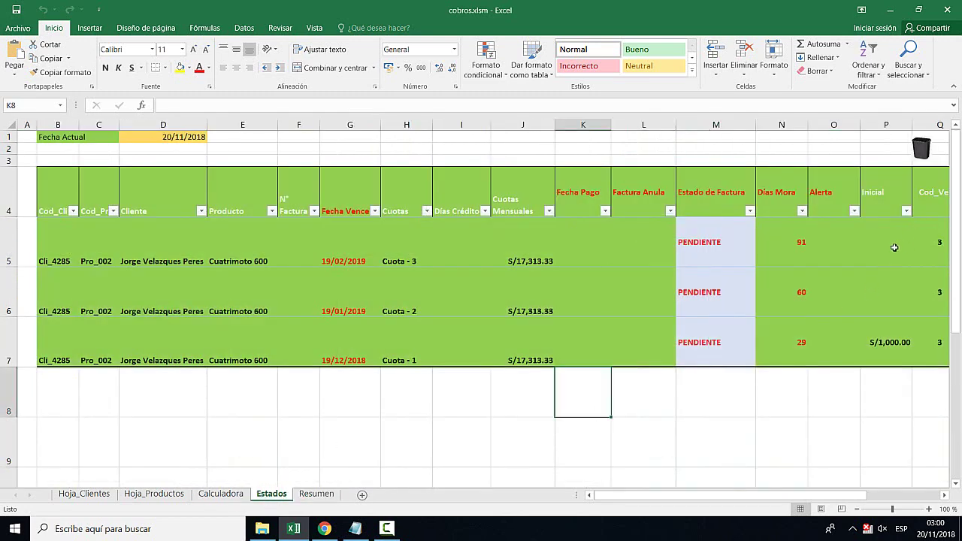
left_click_drag(3, 240, 3, 342)
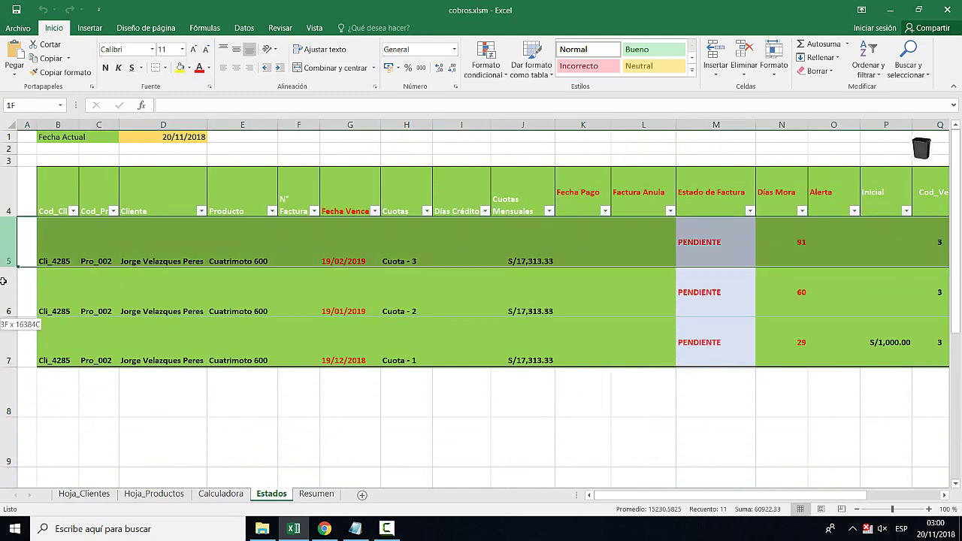
left_click(299, 442)
left_click(938, 155)
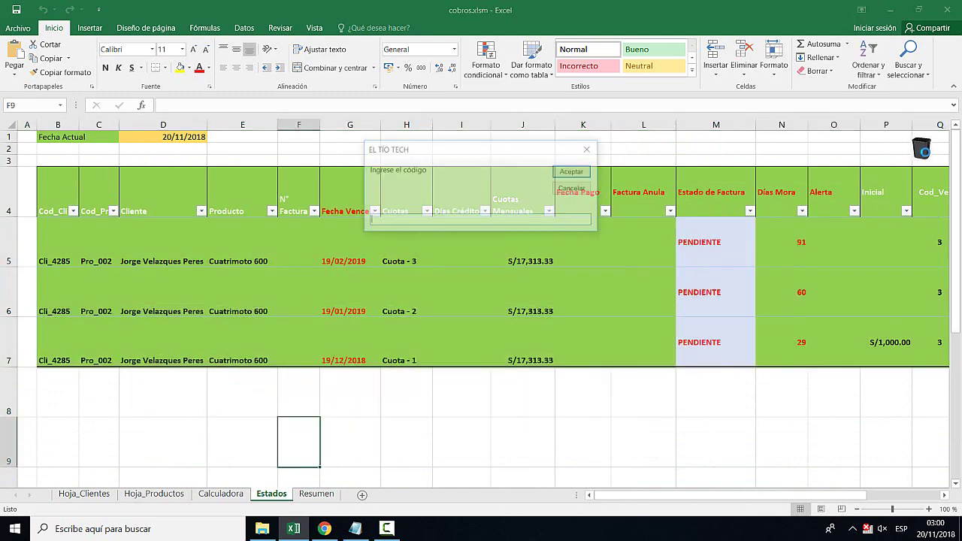
left_click_drag(534, 155, 674, 218)
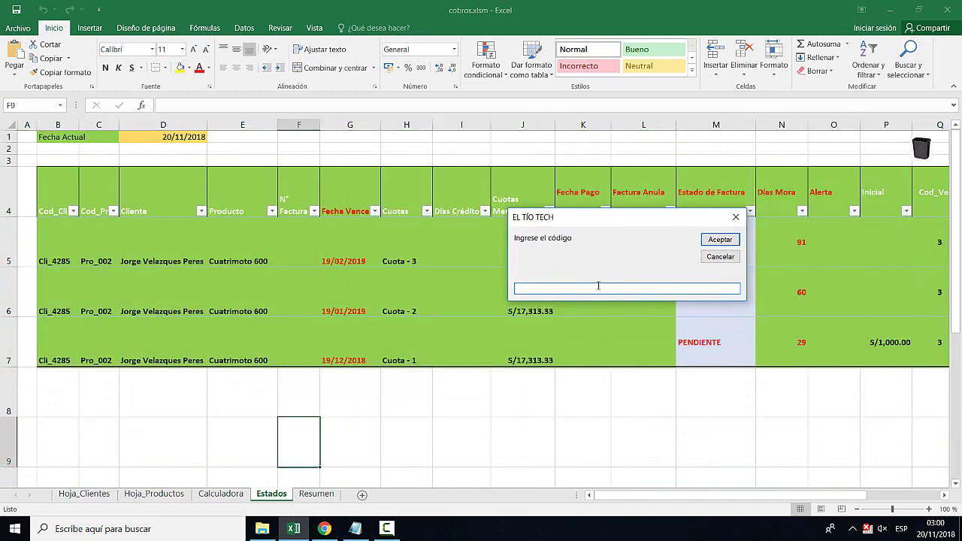
left_click(719, 240)
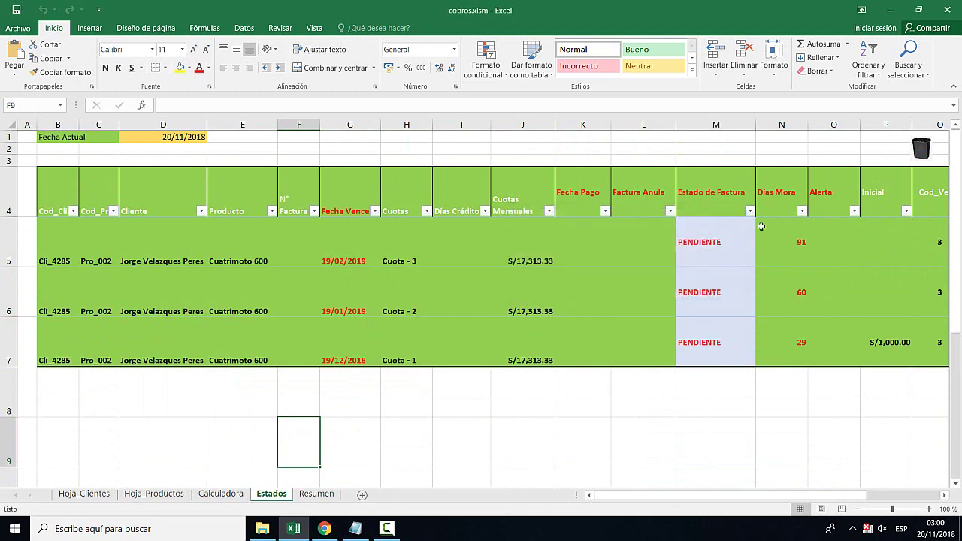
left_click(927, 142)
left_click(577, 173)
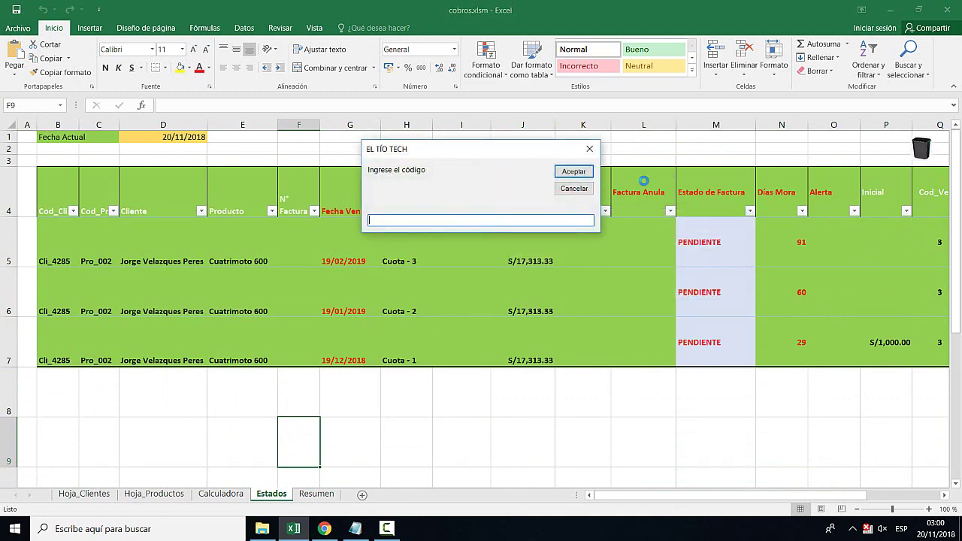
left_click(576, 193)
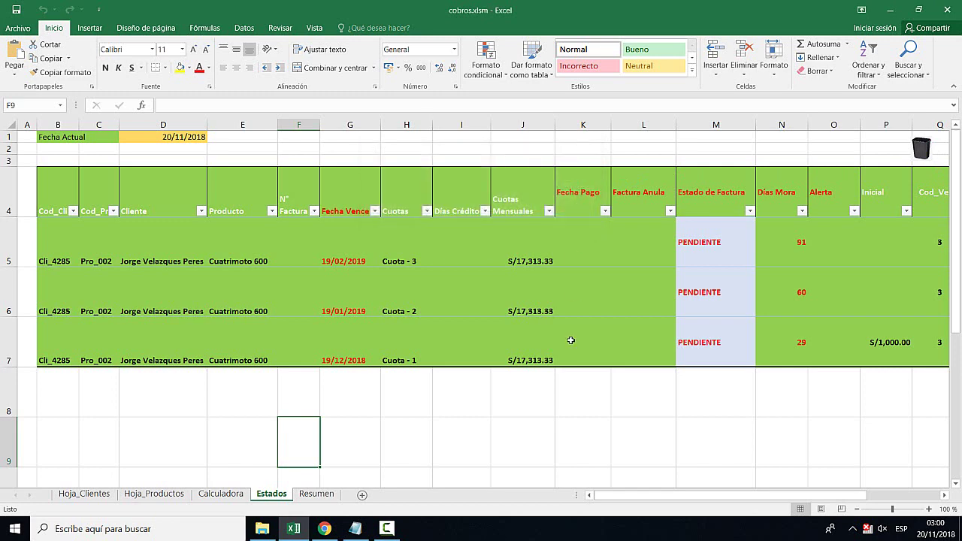
left_click(310, 496)
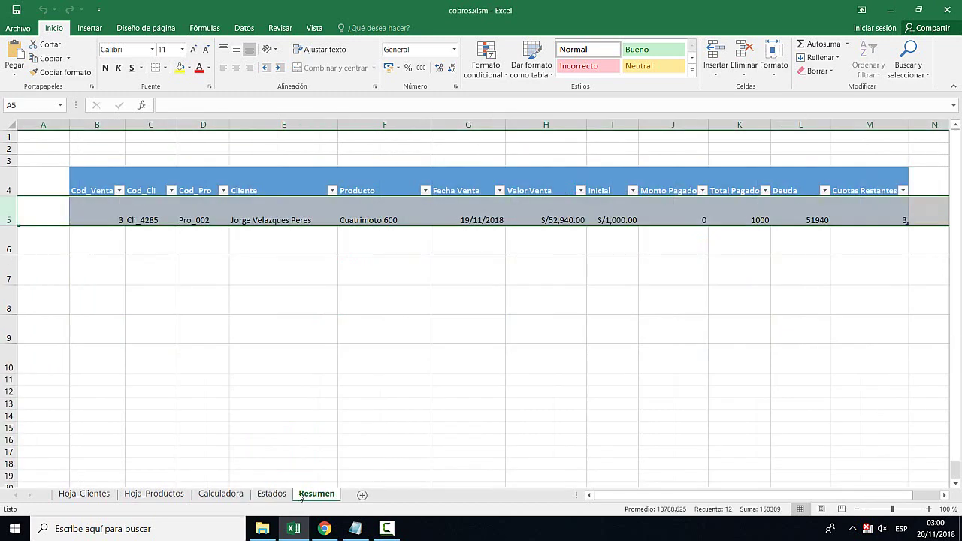
left_click(264, 496)
left_click(243, 494)
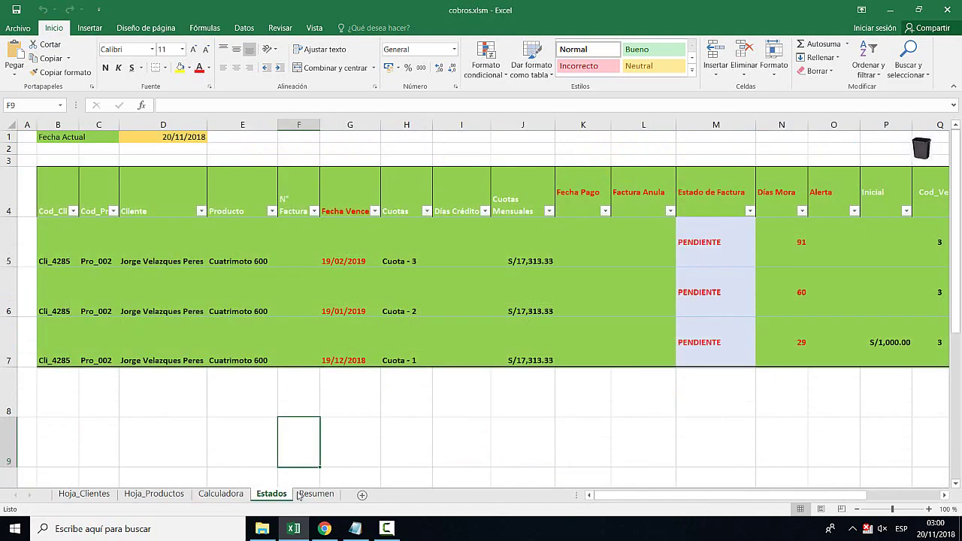
left_click(310, 495)
left_click(367, 457)
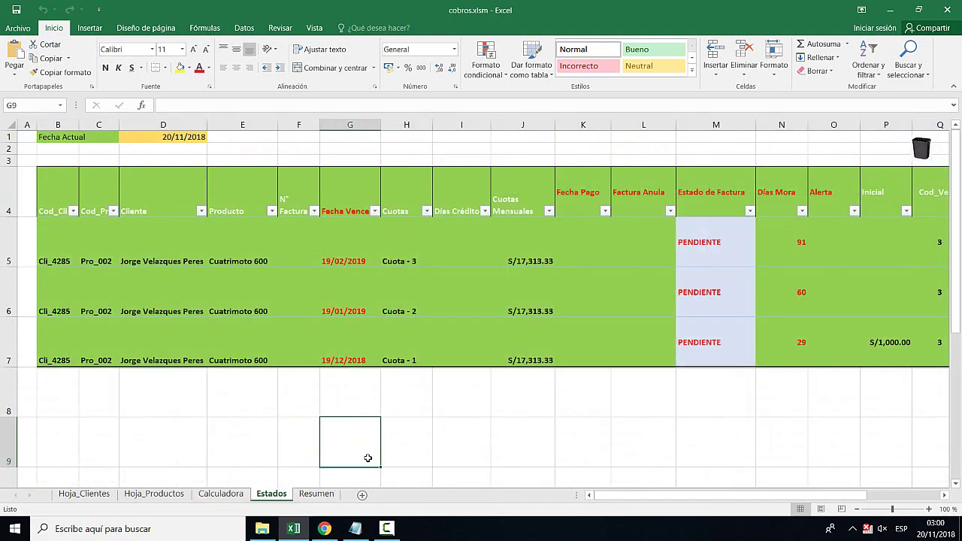
Step: Back in the VBA editor, delete the empty lines after the second Next in eliminar_factura
key("alt+F11")
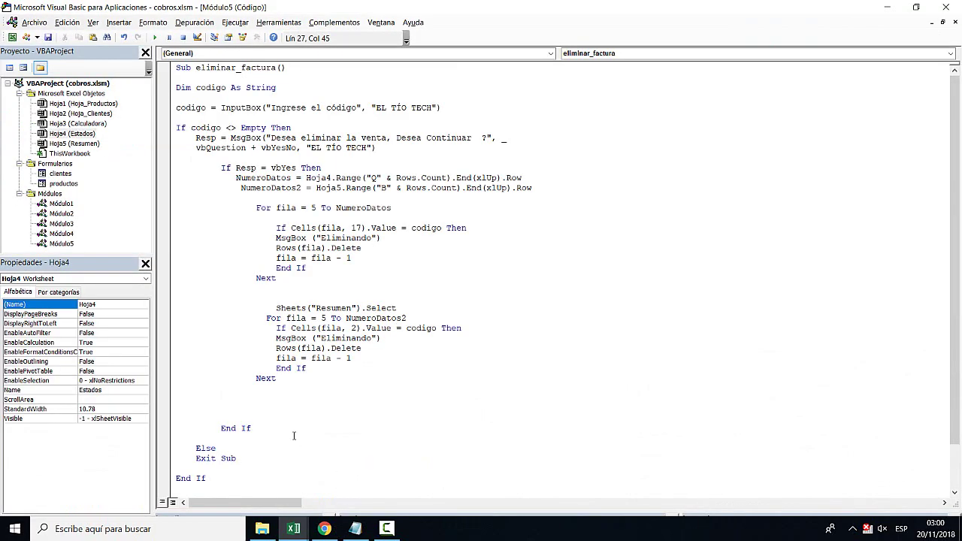
left_click_drag(235, 412, 288, 408)
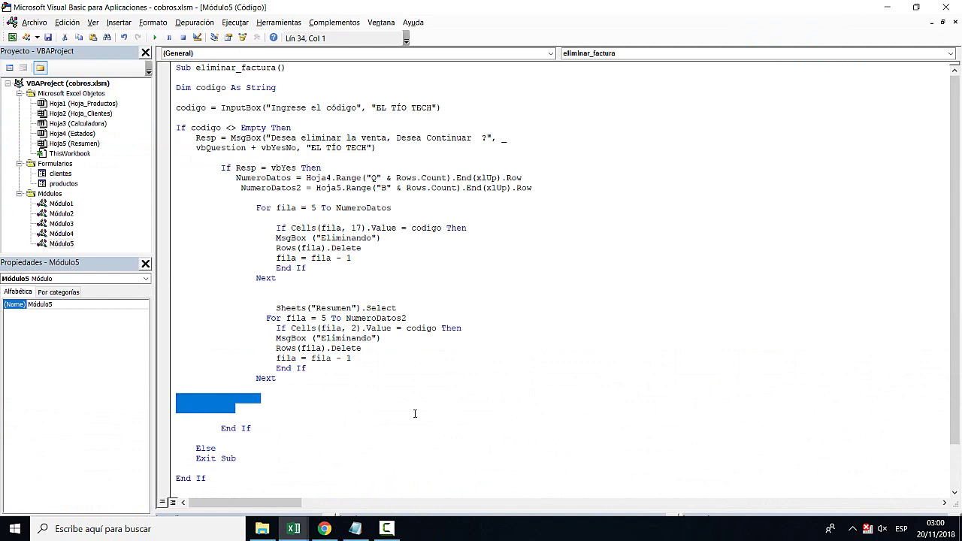
key("BackSpace")
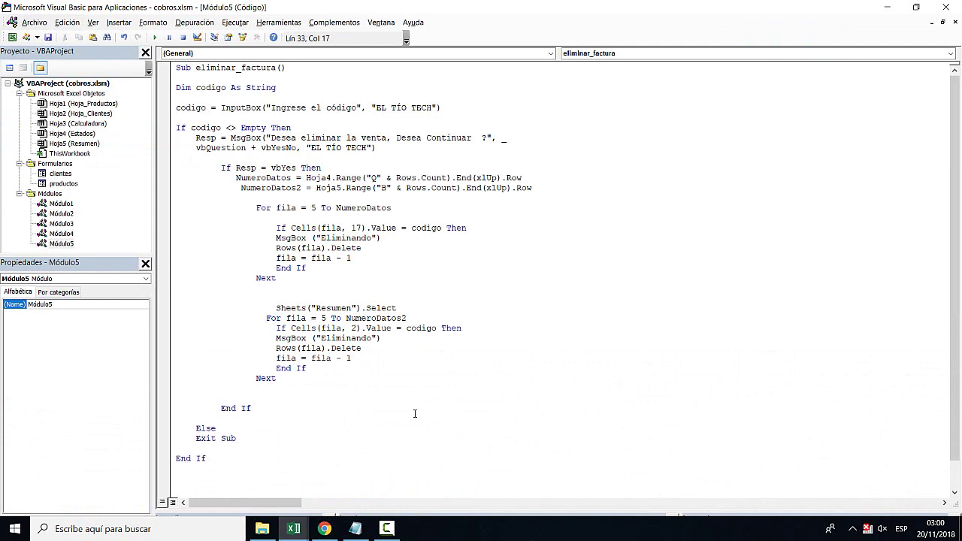